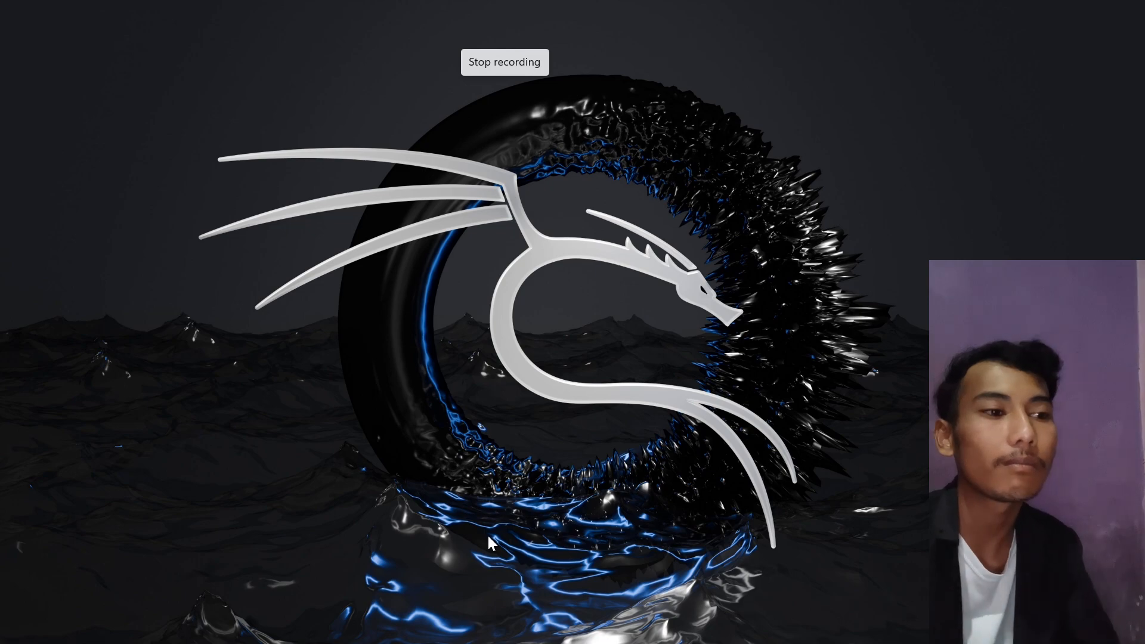
# - Open the Downloads folder in File Explorer and locate the file slax-64bit-debian-12.2.0.iso
pyautogui.moveTo(442, 623)
pyautogui.click(642, 623)
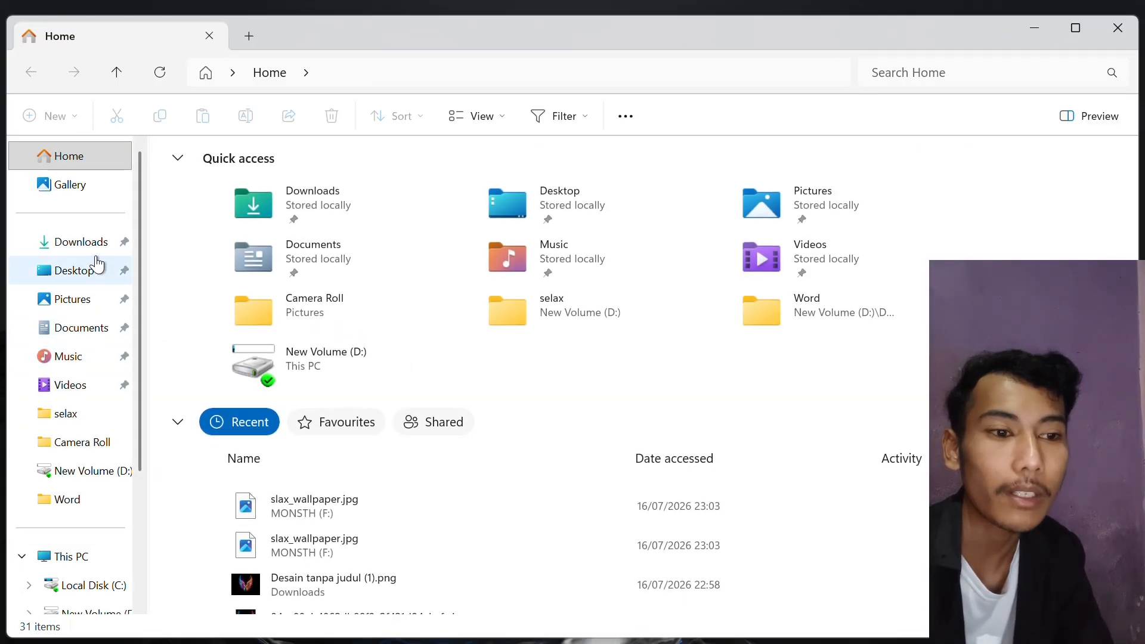
pyautogui.click(96, 253)
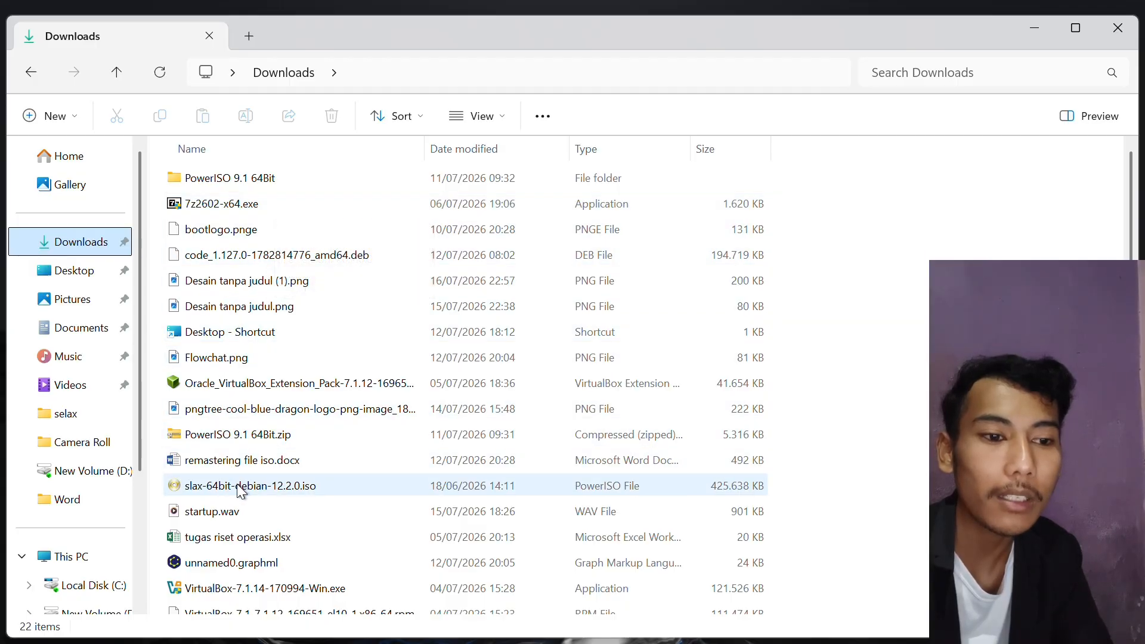
pyautogui.click(219, 488)
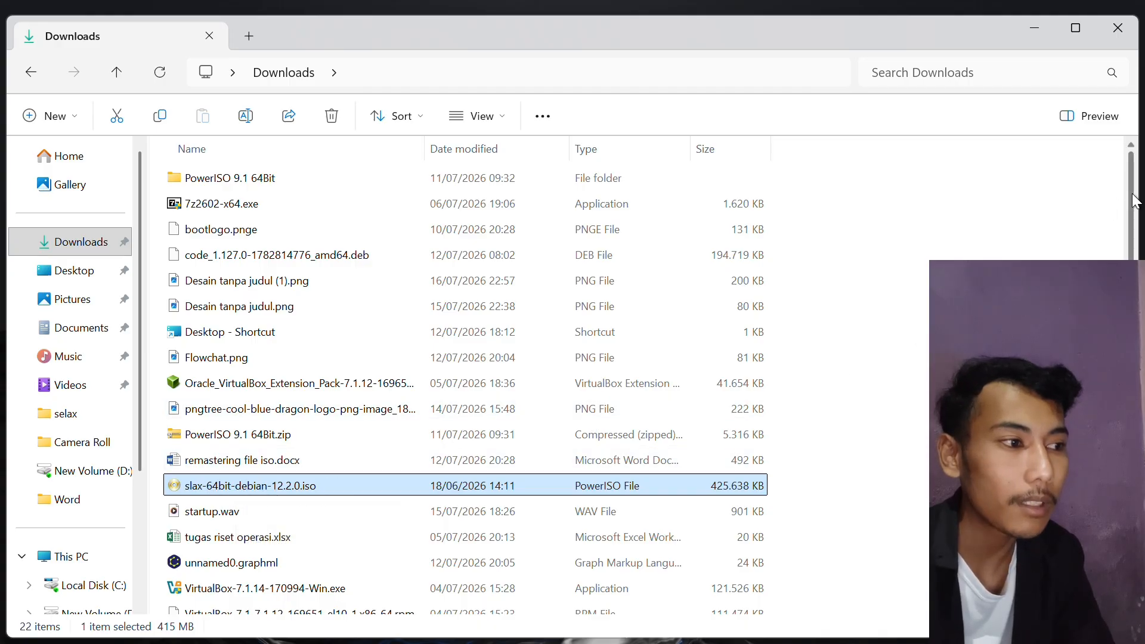
pyautogui.moveTo(1135, 201)
pyautogui.mouseDown()
pyautogui.moveTo(1135, 288)
pyautogui.moveTo(1132, 209)
pyautogui.mouseUp()
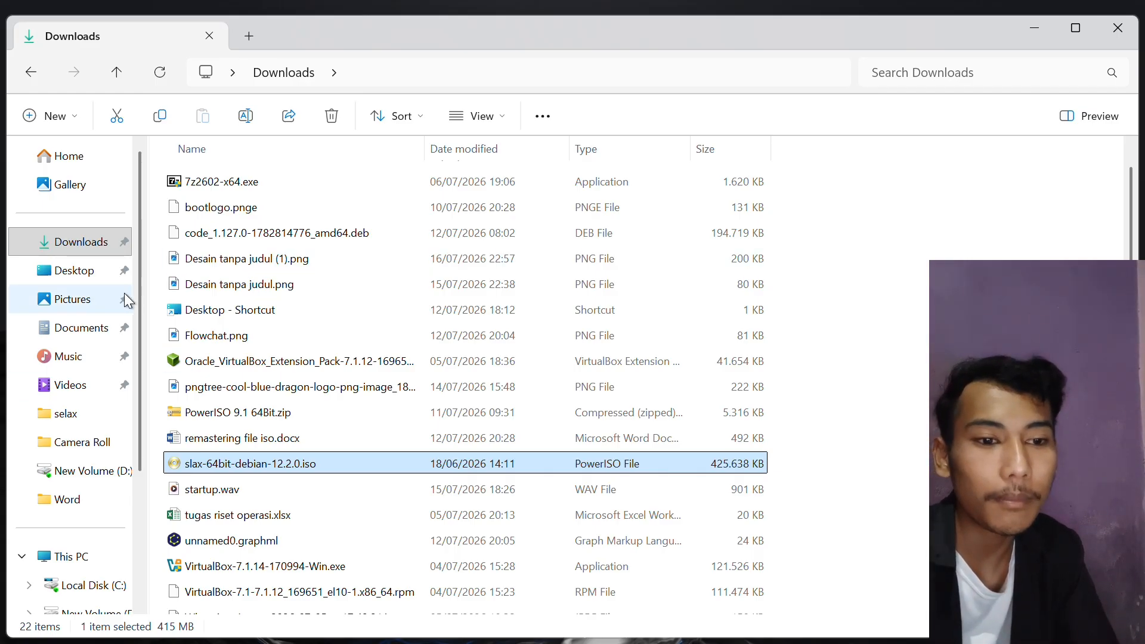
pyautogui.scroll(-3, 135, 367)
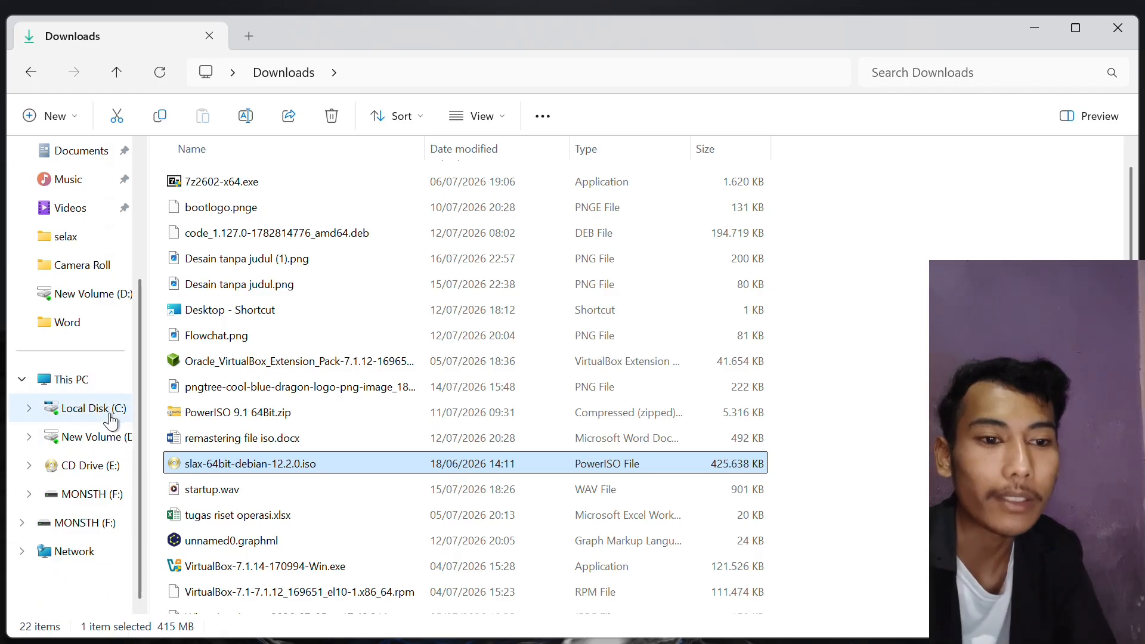
# - Create a new folder on New Volume (D:) without giving it a custom name, and close the File Explorer window
pyautogui.click(110, 442)
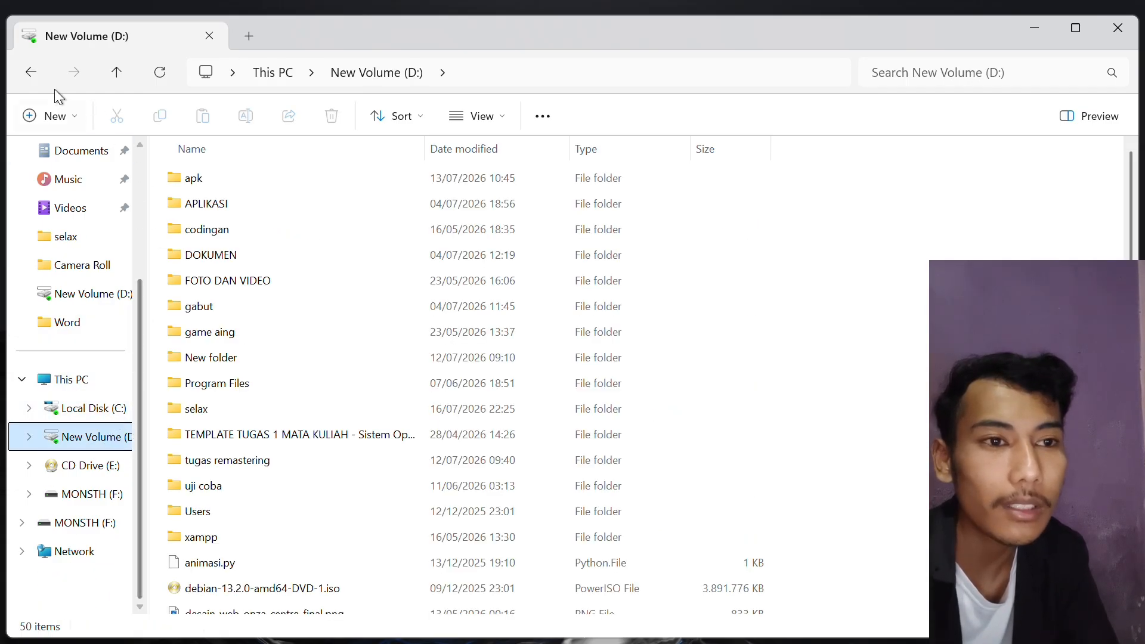
pyautogui.click(56, 119)
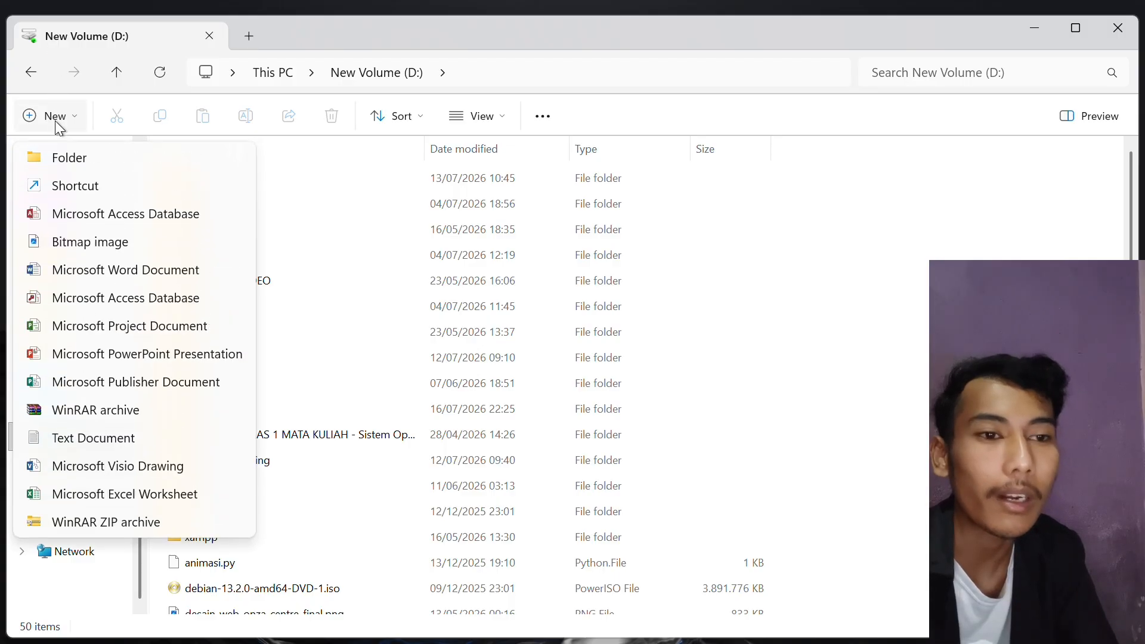
pyautogui.click(93, 160)
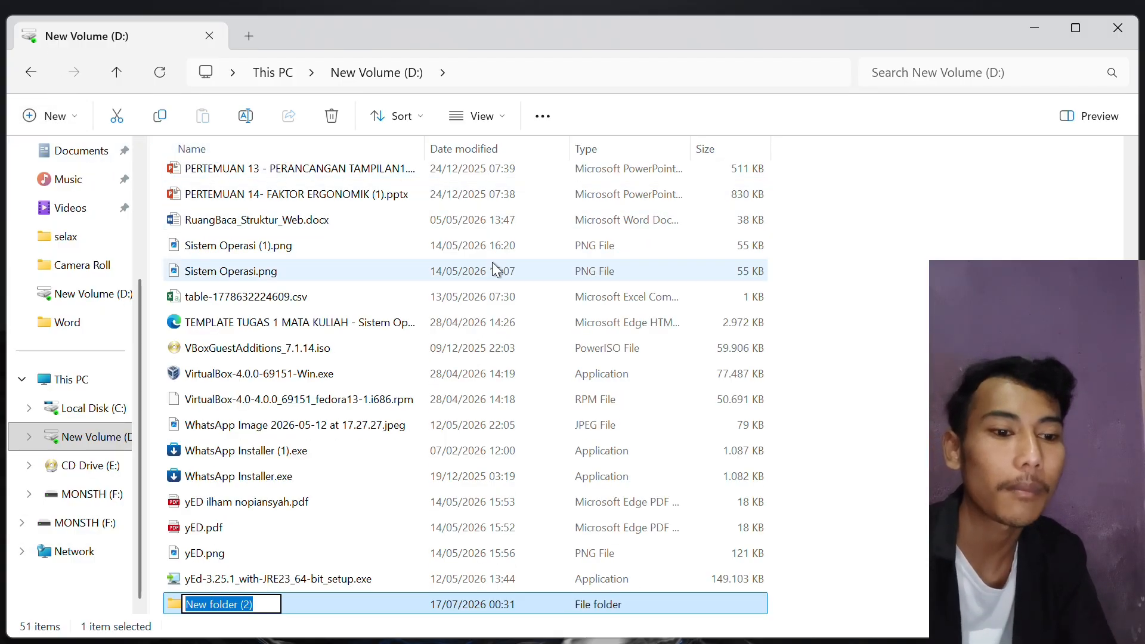
pyautogui.press('BackSpace')
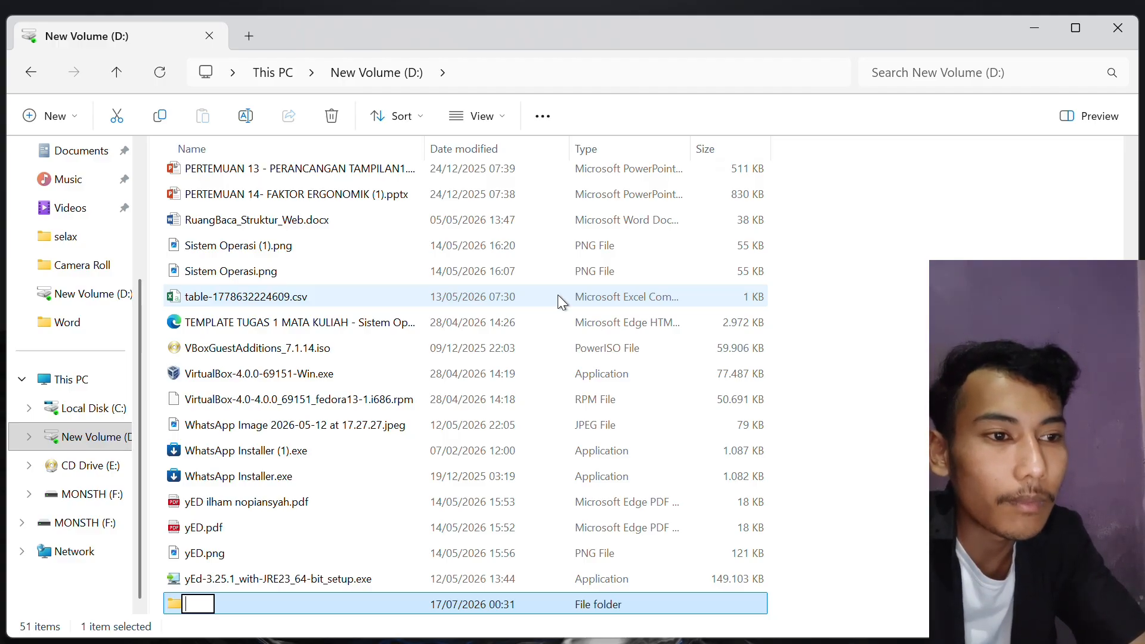
pyautogui.click(1118, 27)
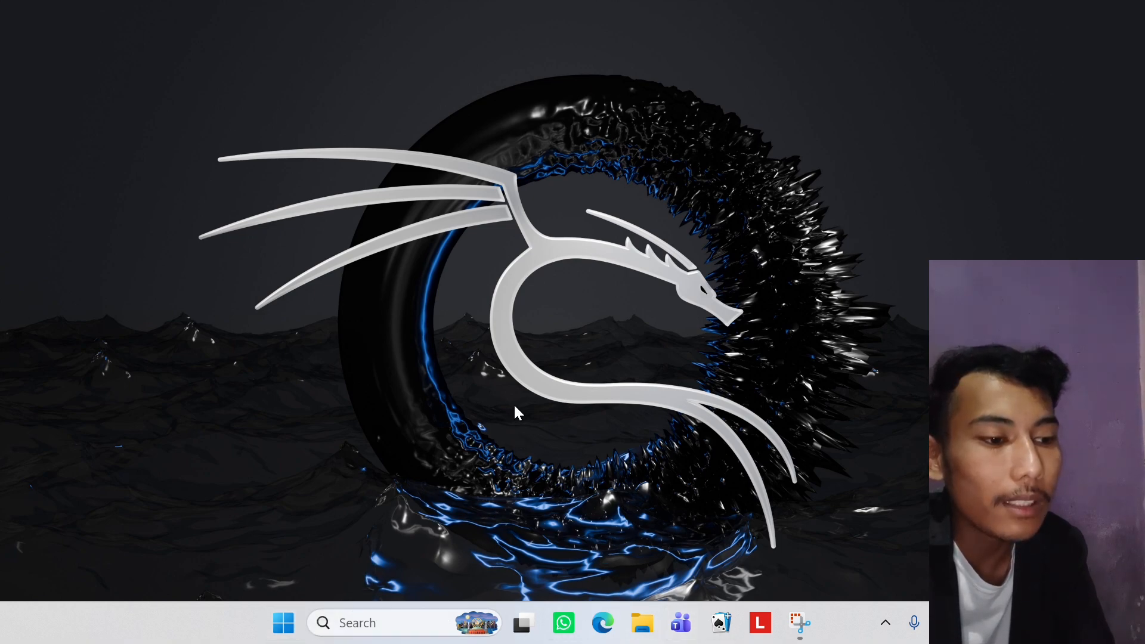
# - Show the desktop icons on the Windows desktop
pyautogui.rightClick(523, 306)
pyautogui.moveTo(574, 275)
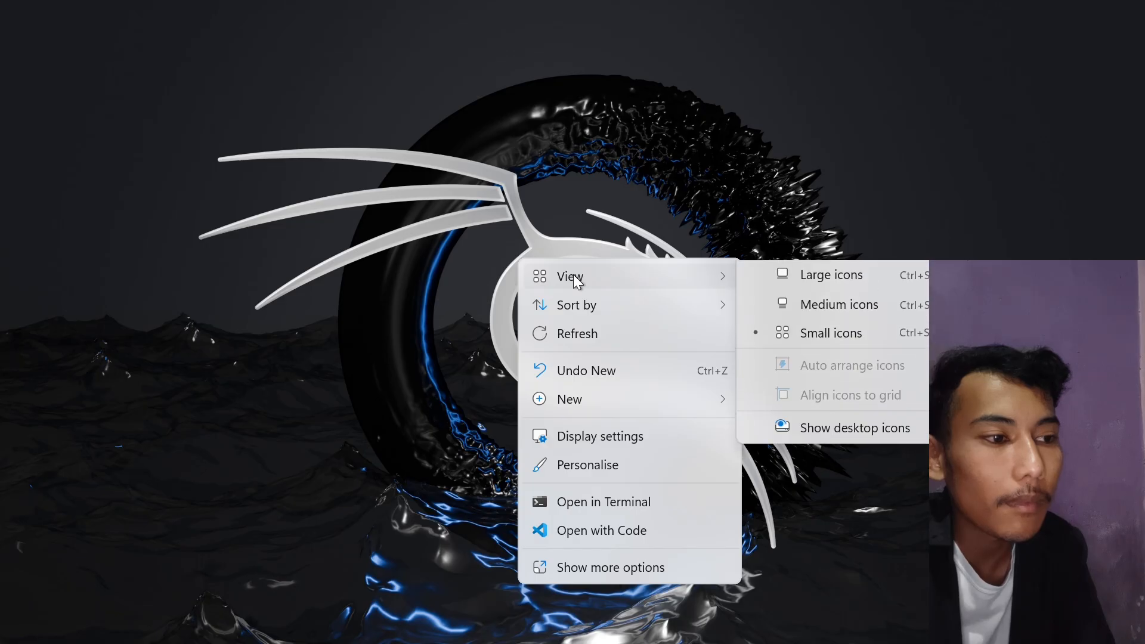
pyautogui.click(813, 431)
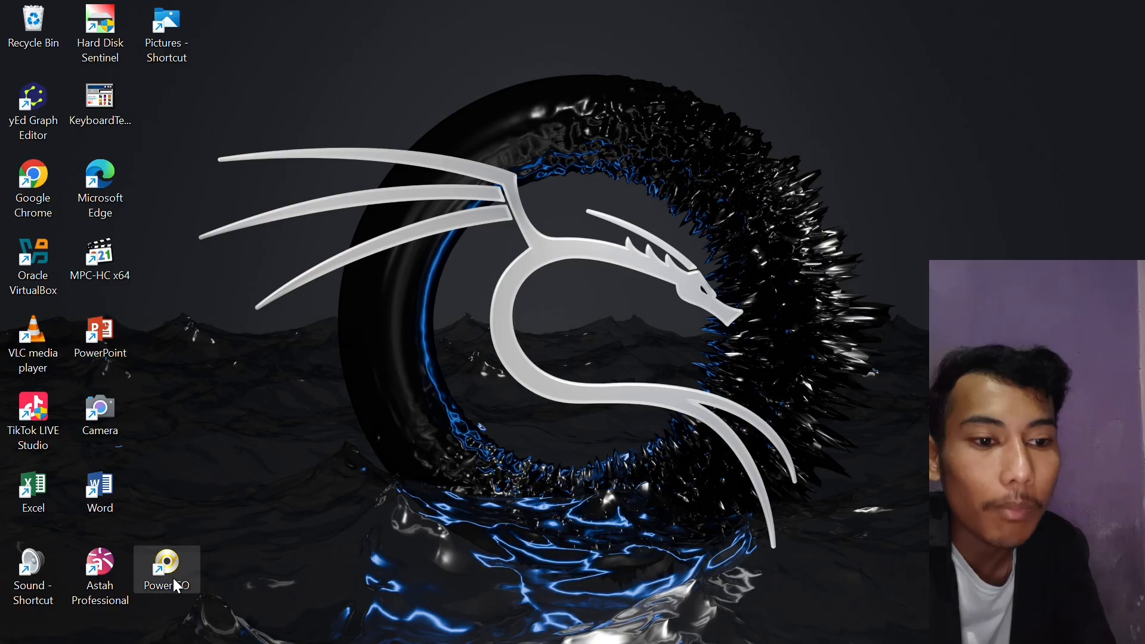
# - Reopen File Explorer and go to the root of New Volume (D:)
pyautogui.moveTo(332, 642)
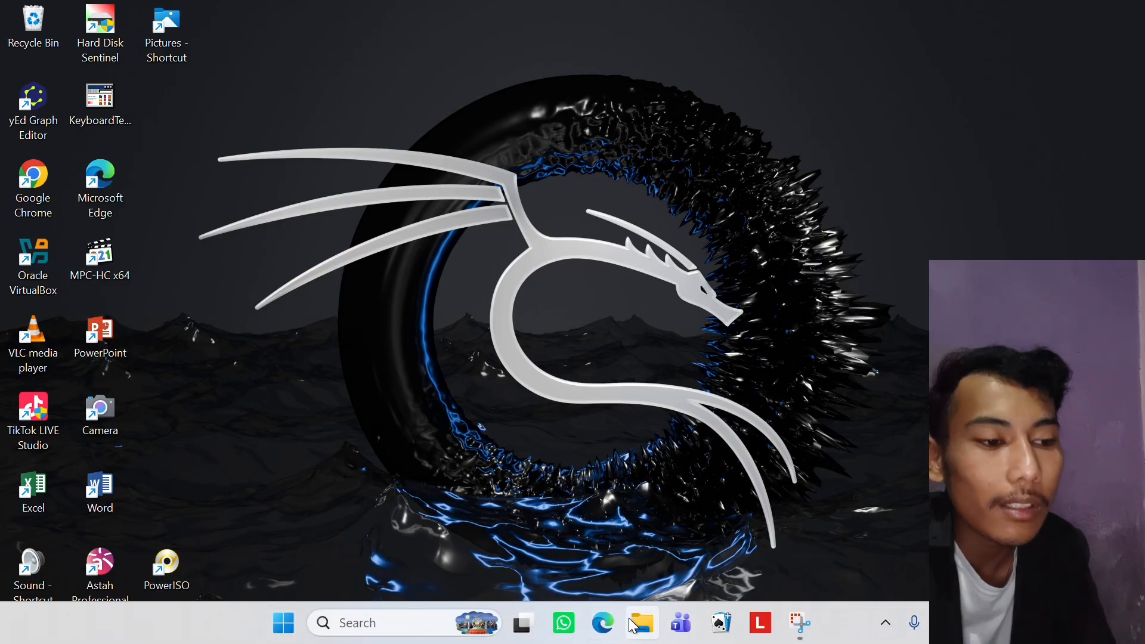
pyautogui.click(637, 627)
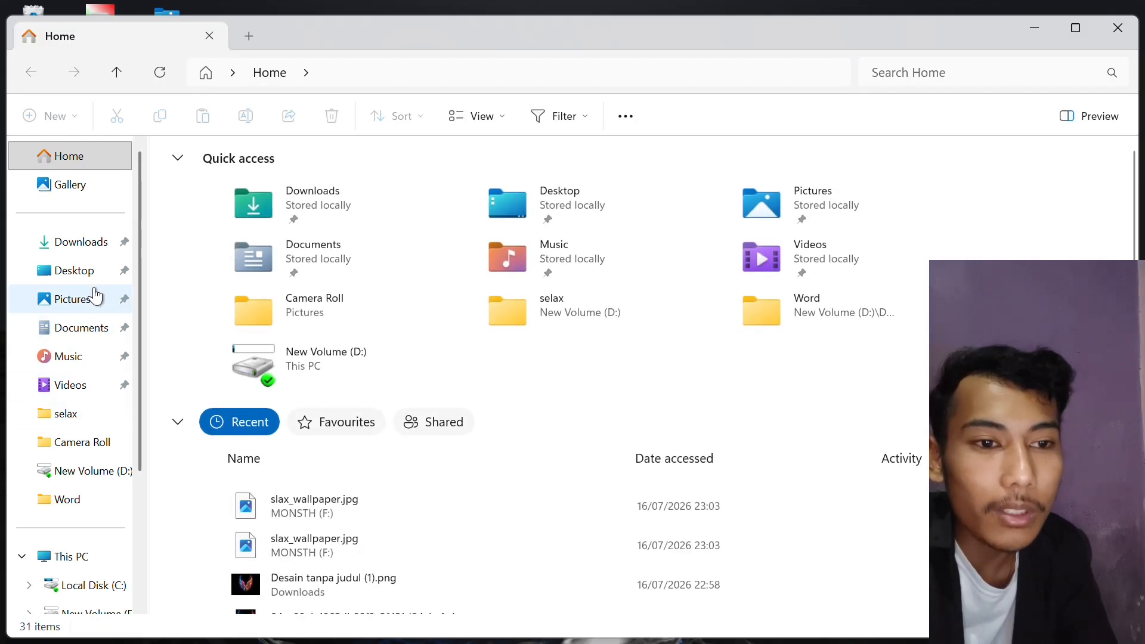
pyautogui.click(82, 242)
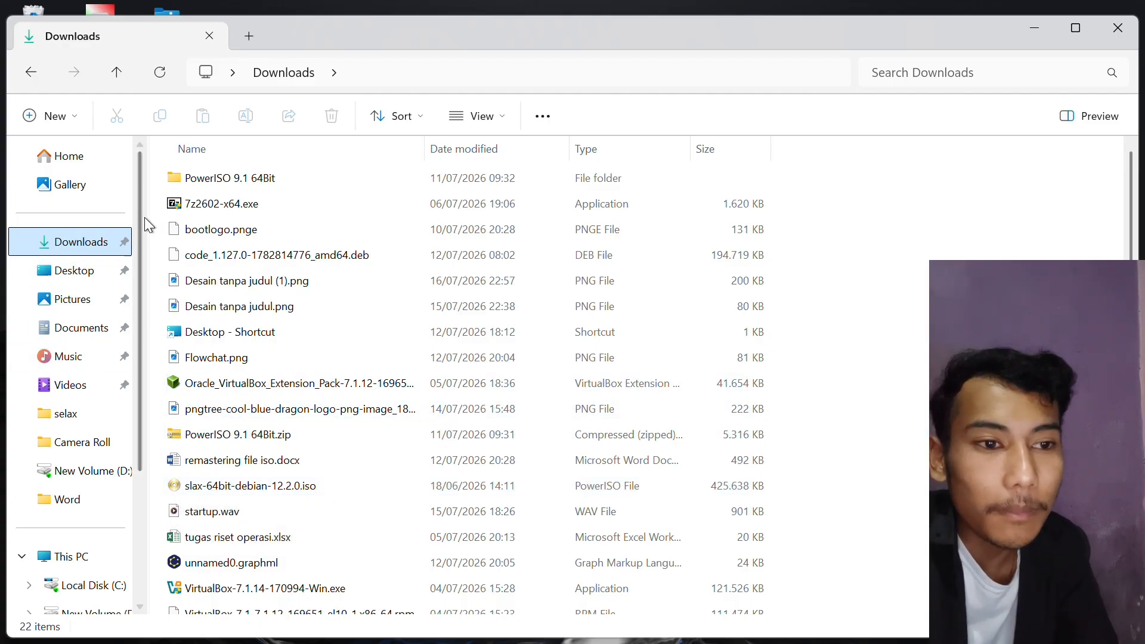
pyautogui.moveTo(136, 222); pyautogui.dragTo(141, 358)
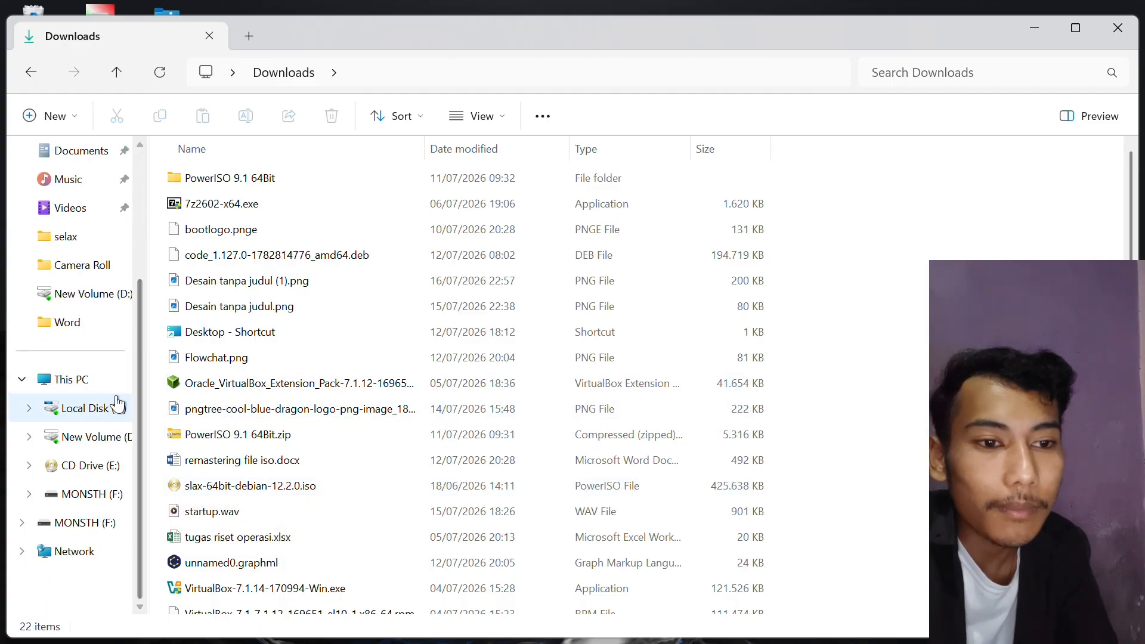
pyautogui.click(98, 437)
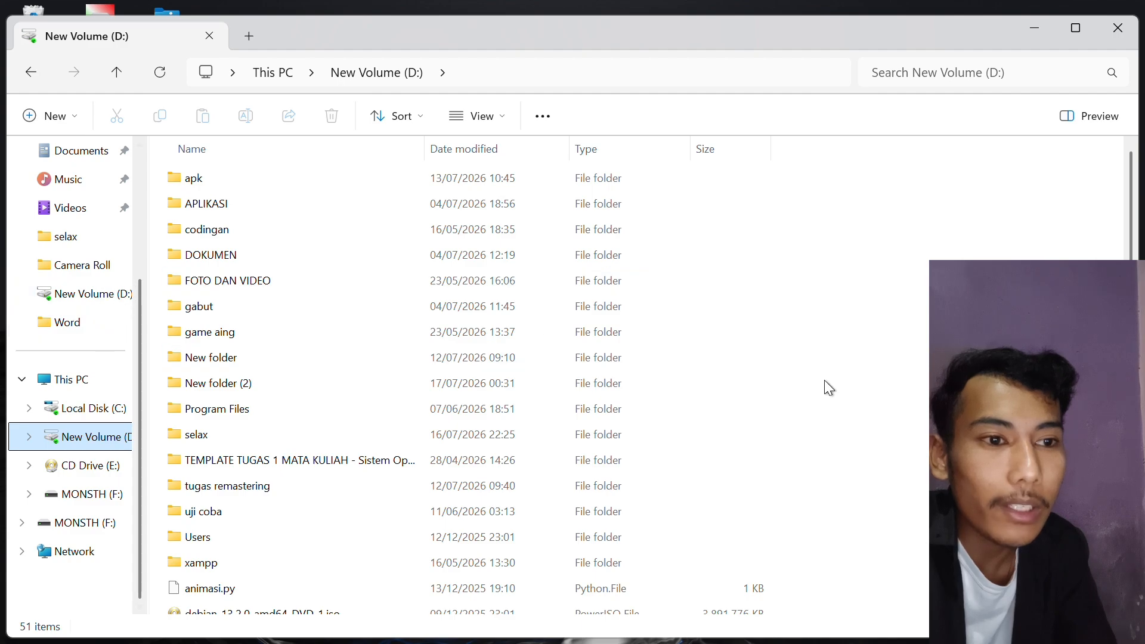
pyautogui.moveTo(1130, 243)
pyautogui.mouseDown()
pyautogui.moveTo(1132, 266)
pyautogui.moveTo(1131, 242)
pyautogui.mouseUp()
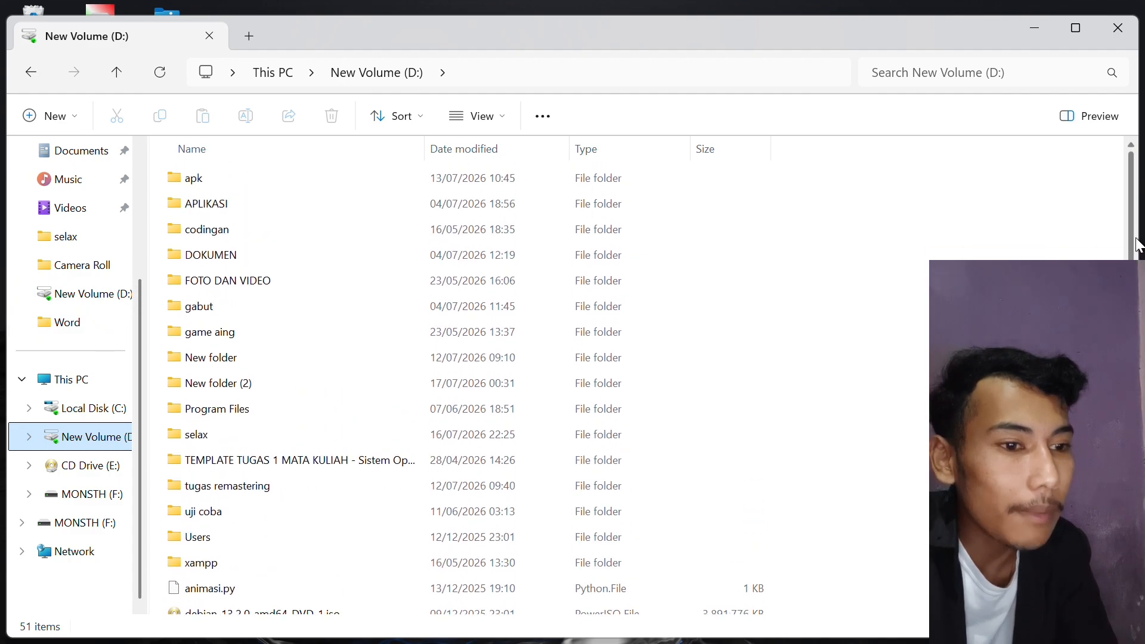
# - Create a new folder named "Remastering slax" on New Volume (D:)
pyautogui.click(43, 118)
pyautogui.click(110, 161)
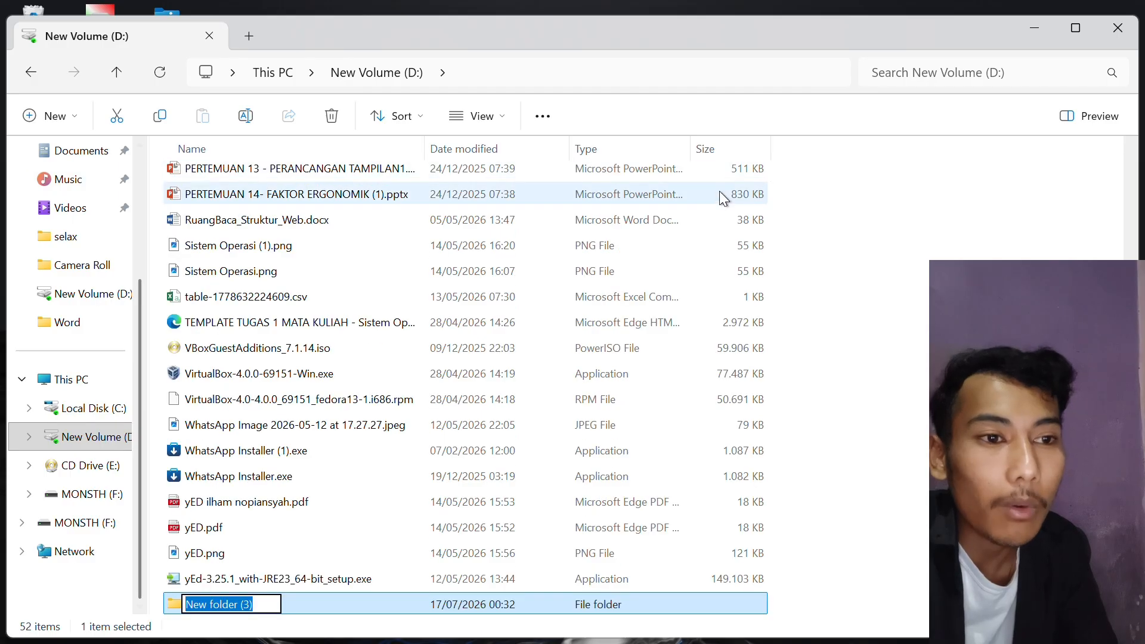
pyautogui.press('BackSpace')
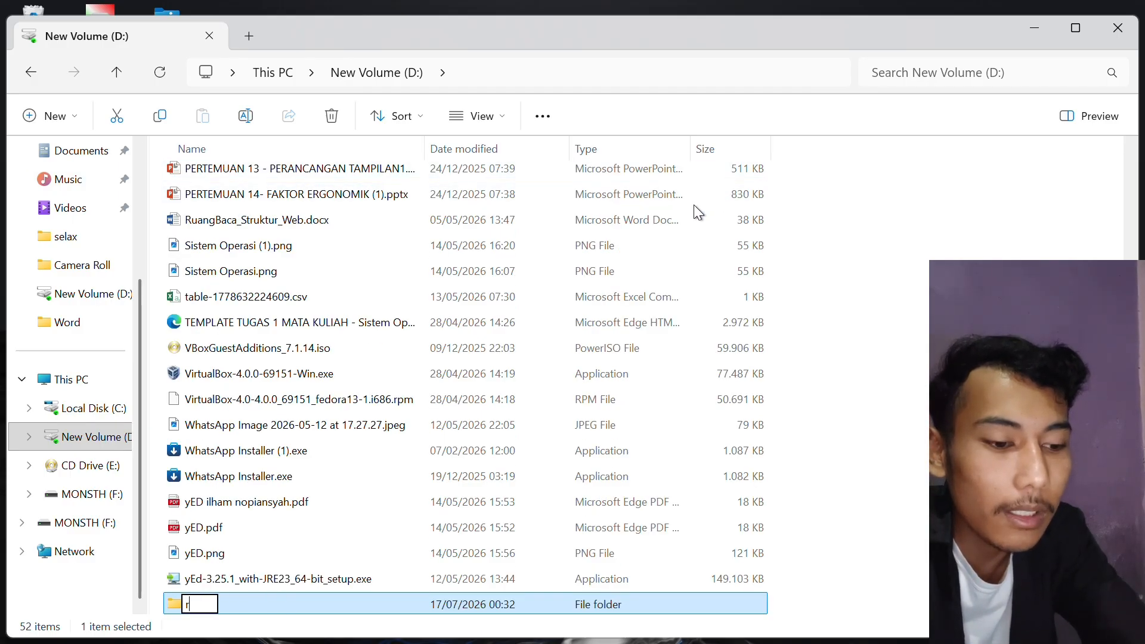
pyautogui.press('BackSpace')
pyautogui.press('BackSpace')
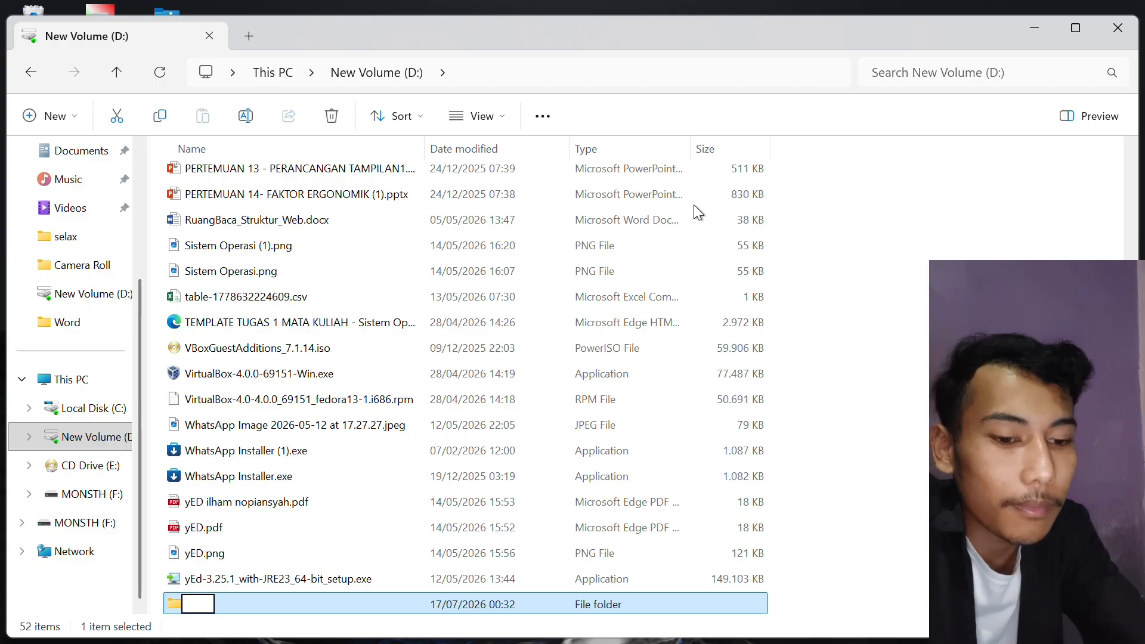
pyautogui.write('Re')
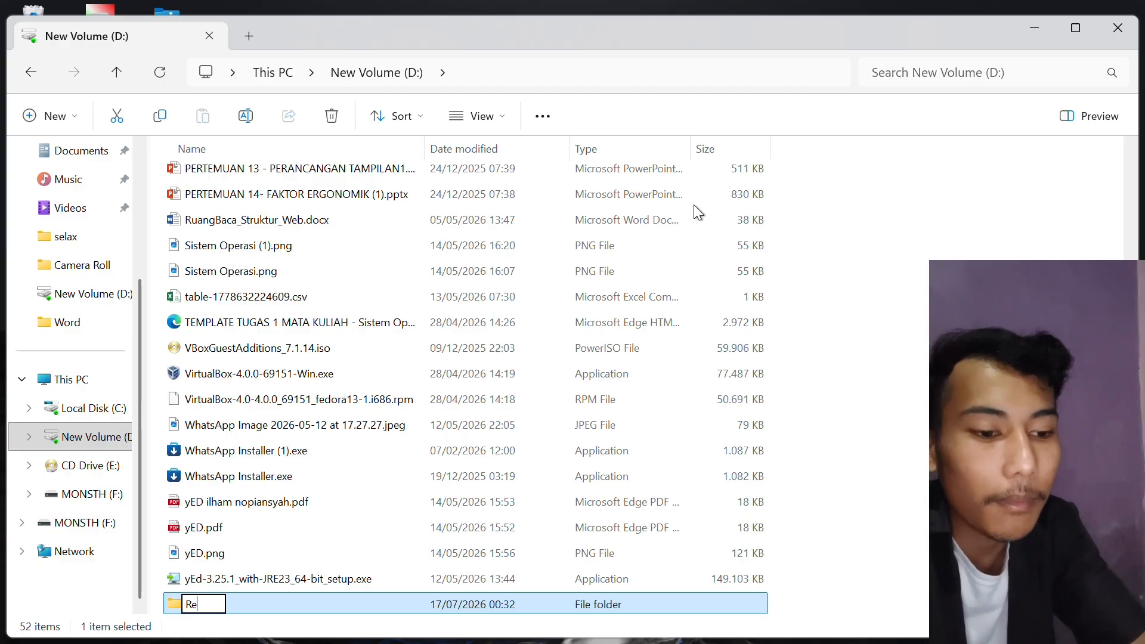
pyautogui.write('mastering')
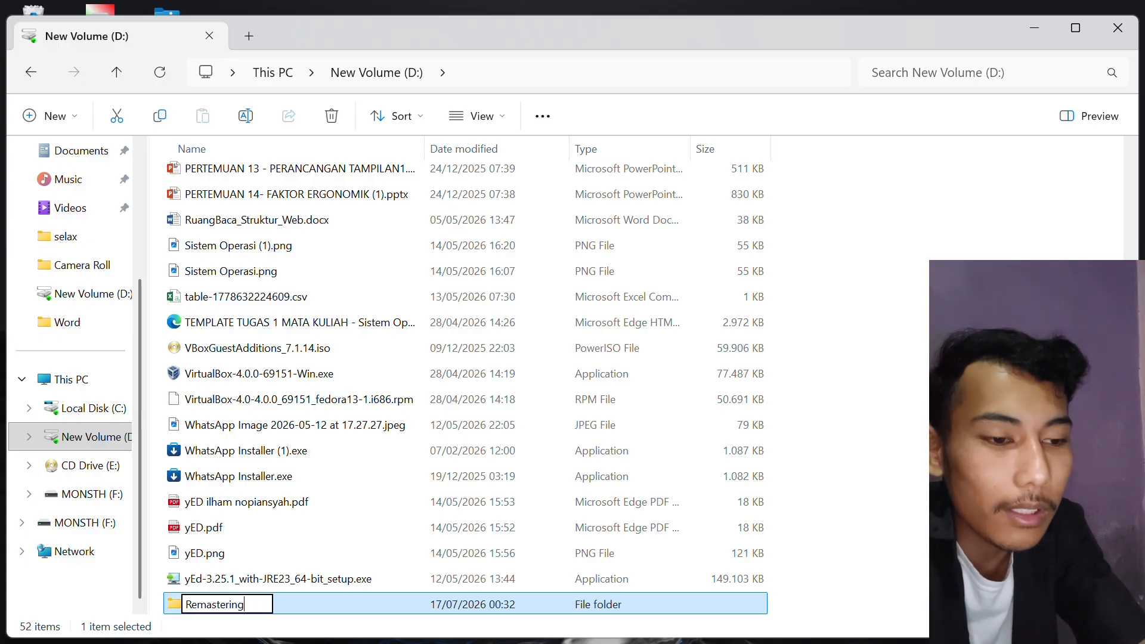
pyautogui.write(' slax')
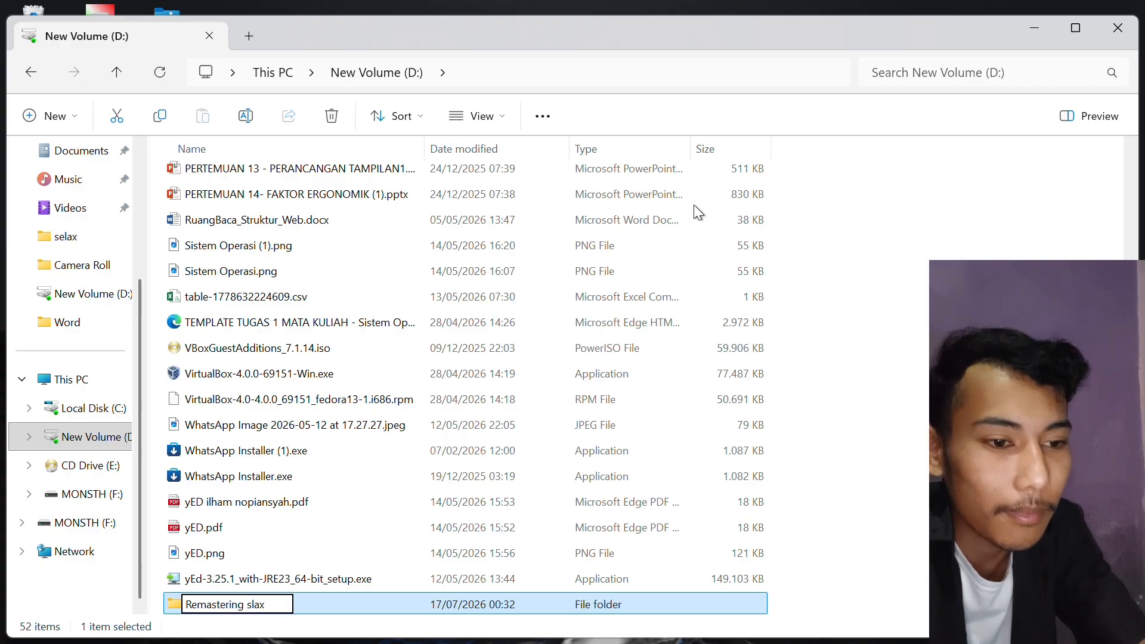
pyautogui.press('Return')
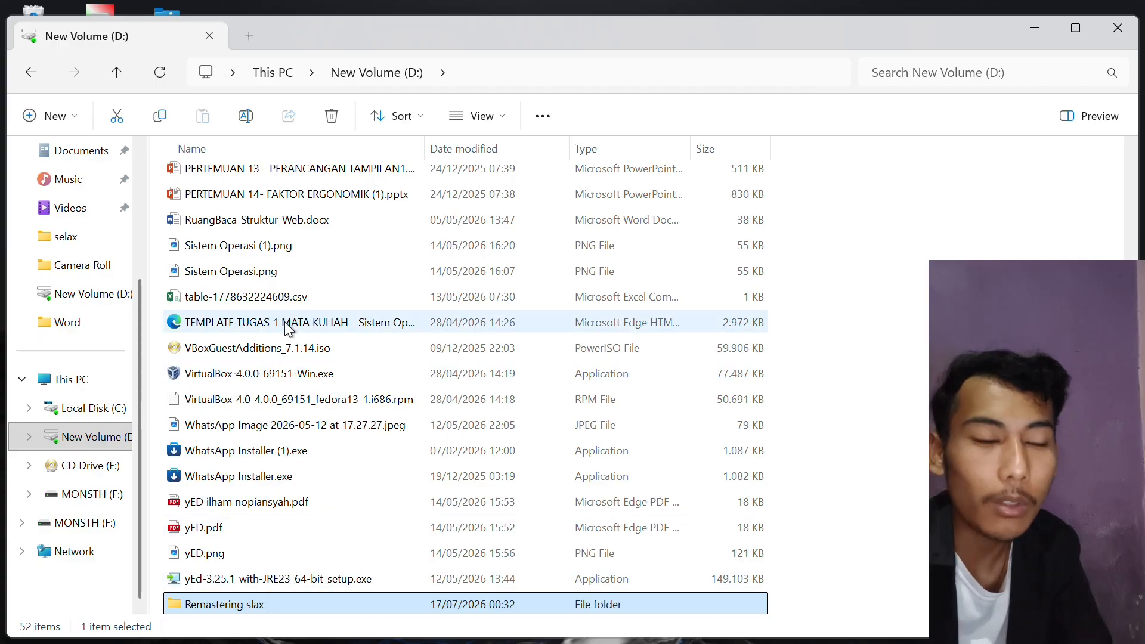
# - Copy slax-64bit-debian-12.2.0.iso from the Downloads folder
pyautogui.scroll(3, 143, 208)
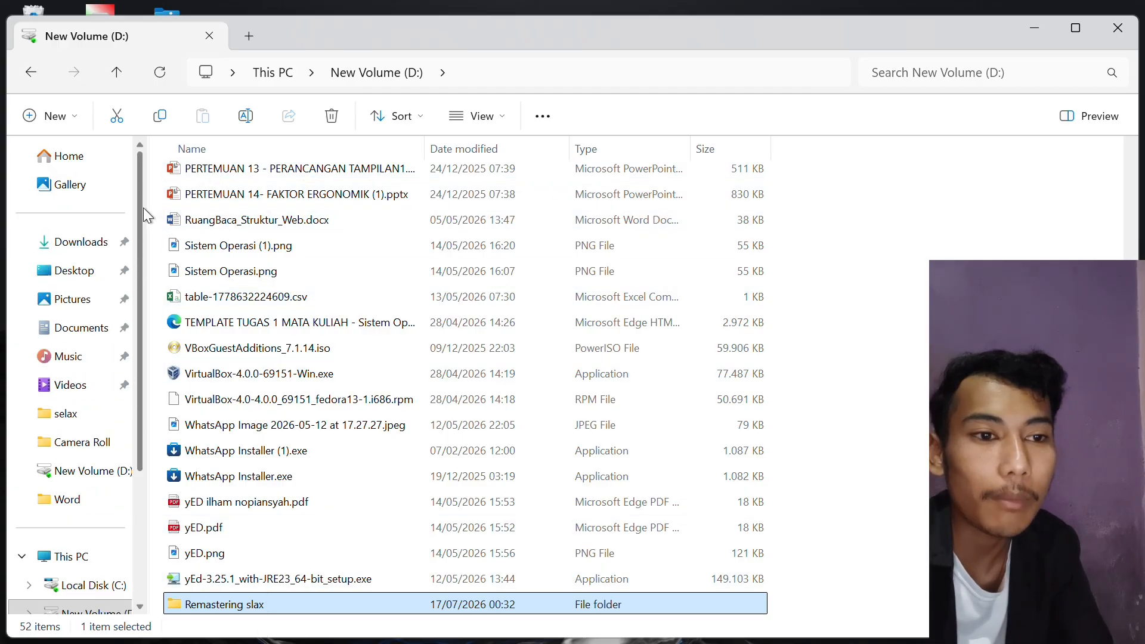
pyautogui.click(94, 244)
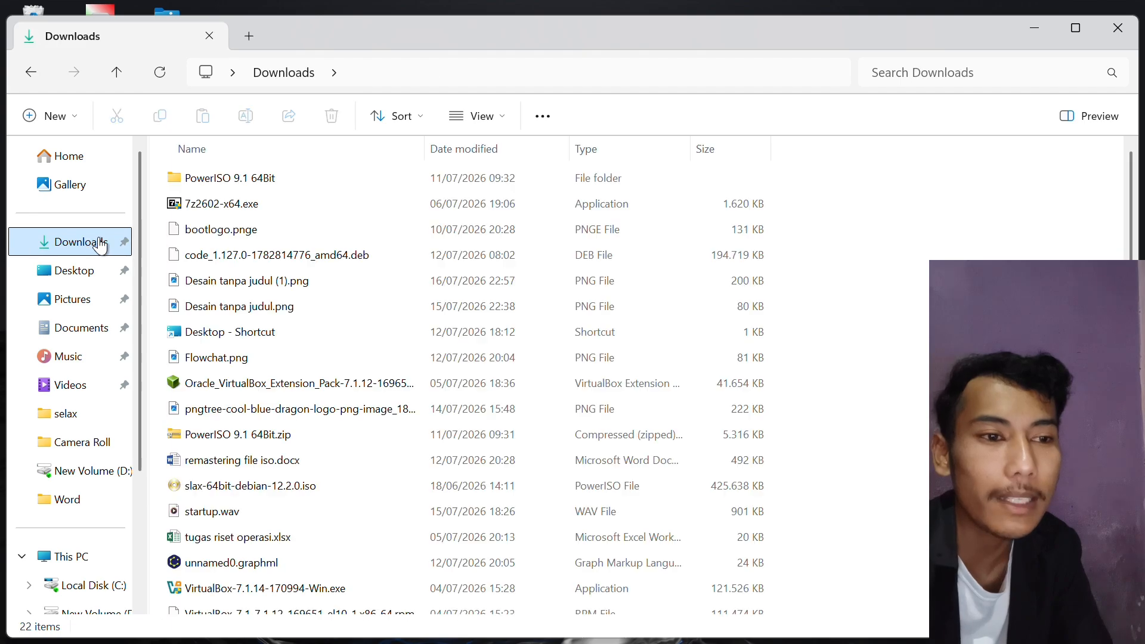
pyautogui.click(227, 484)
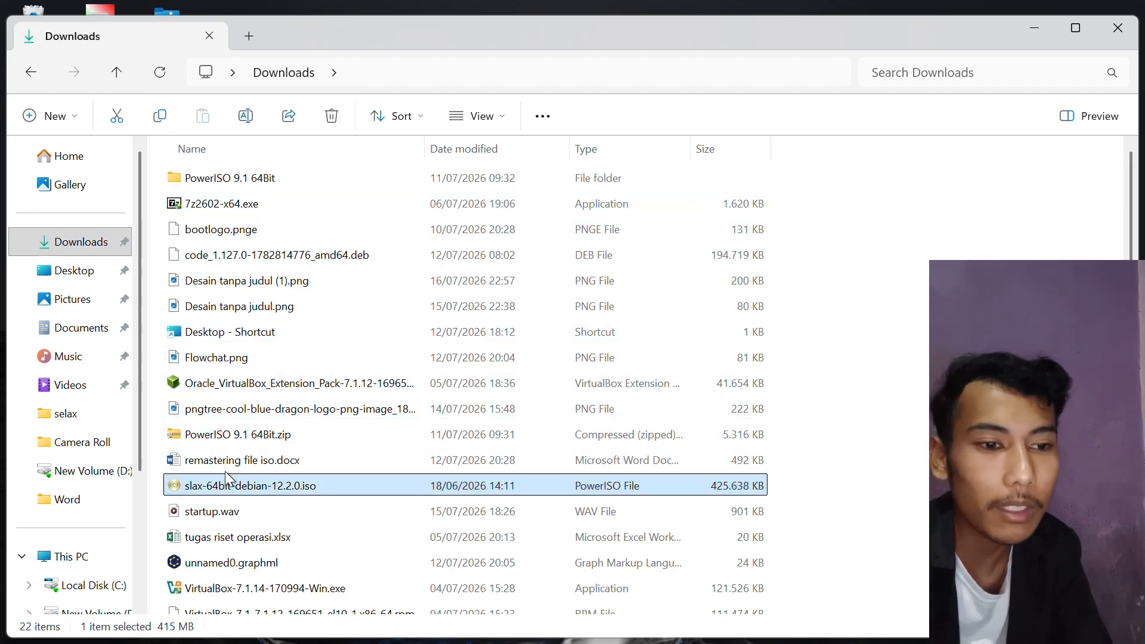
pyautogui.click(158, 120)
# - Paste the copied ISO file into the Remastering slax folder on New Volume (D:) and maximize the window
pyautogui.scroll(-3, 89, 358)
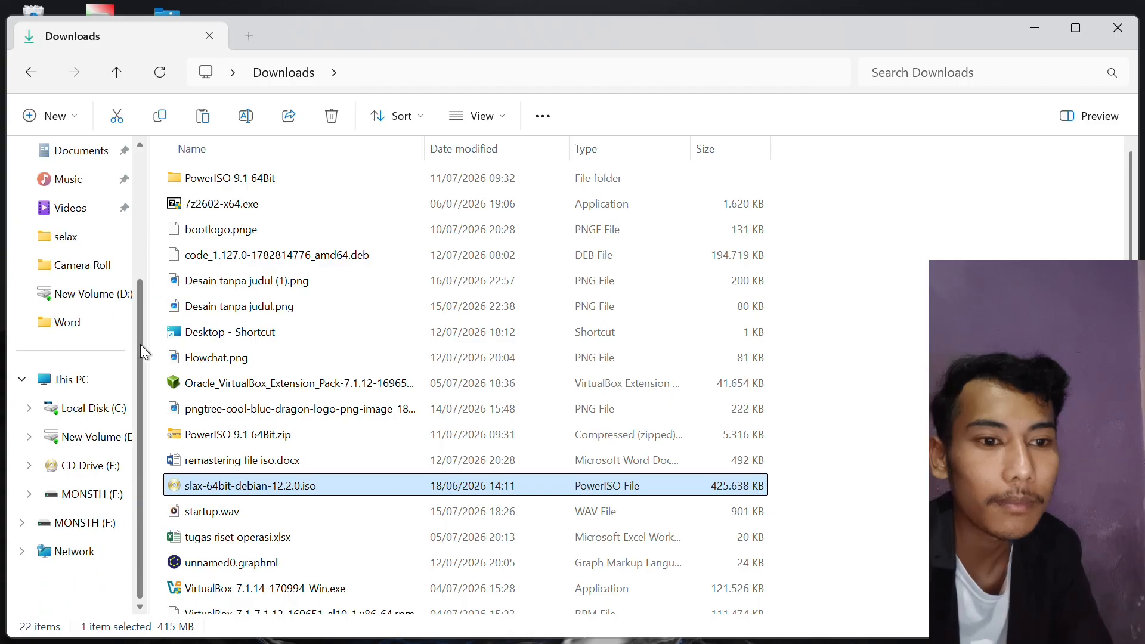
pyautogui.click(100, 427)
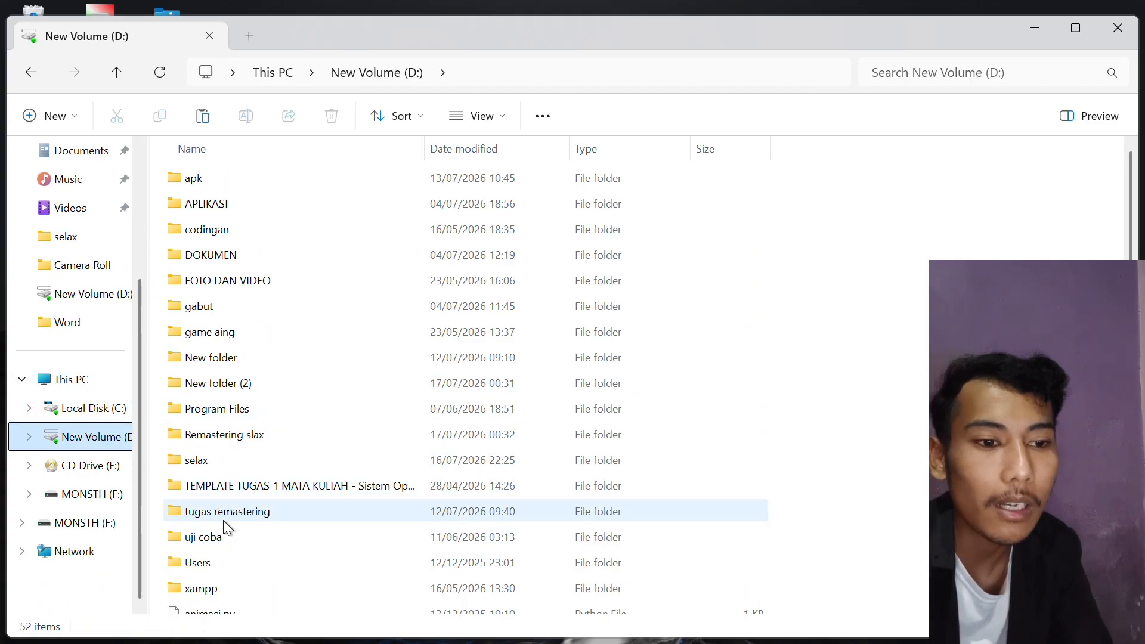
pyautogui.doubleClick(243, 439)
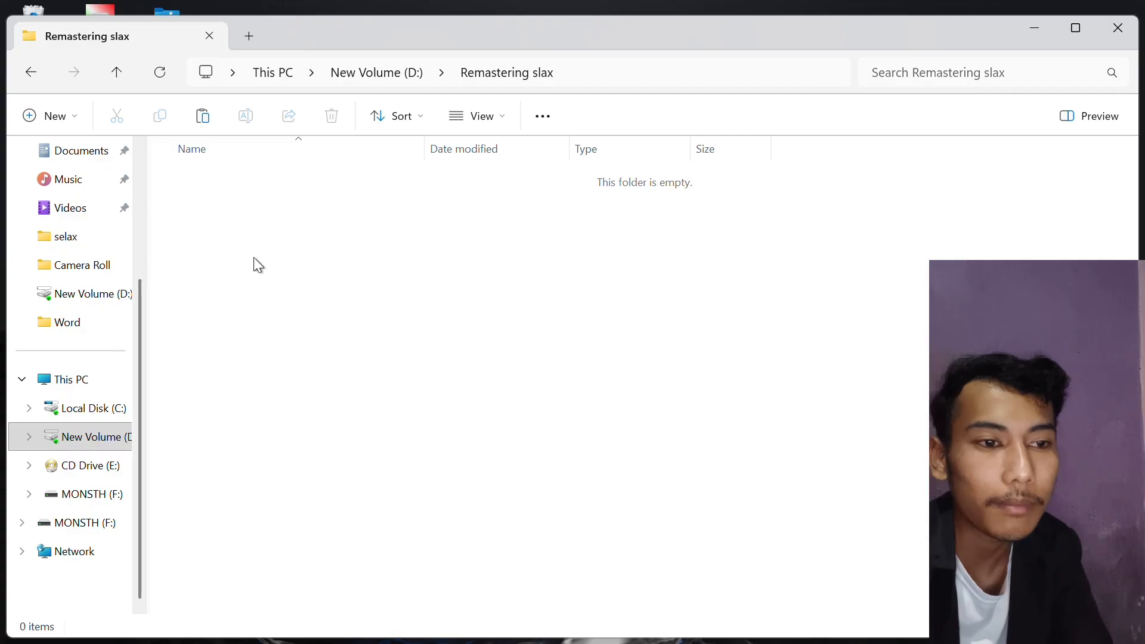
pyautogui.rightClick(257, 249)
pyautogui.click(288, 282)
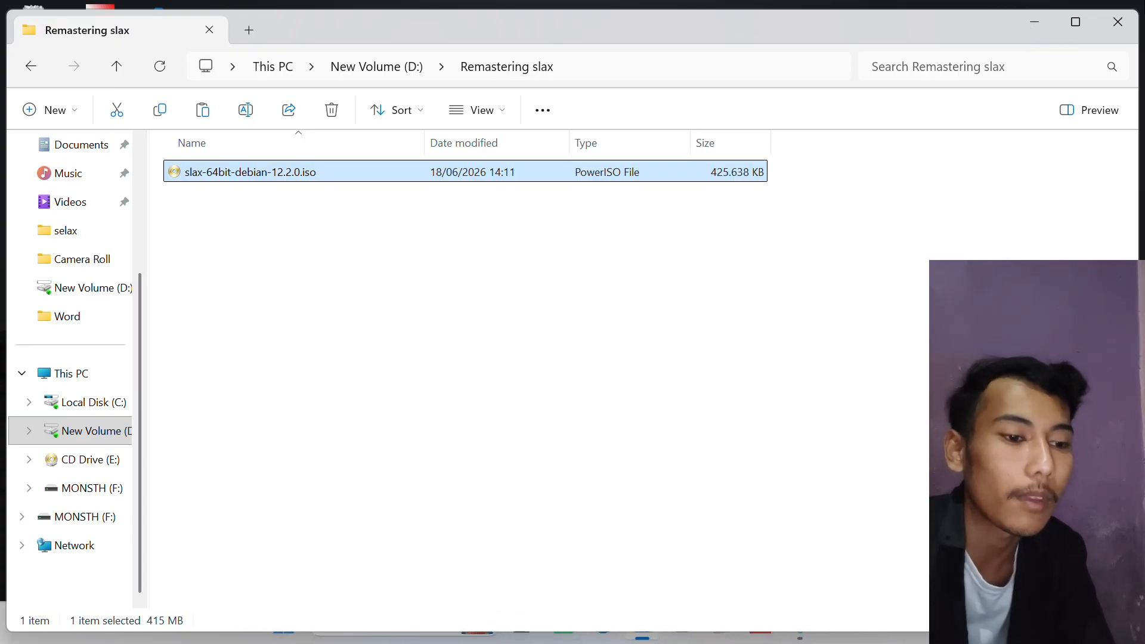
pyautogui.moveTo(938, 35); pyautogui.dragTo(936, 1)
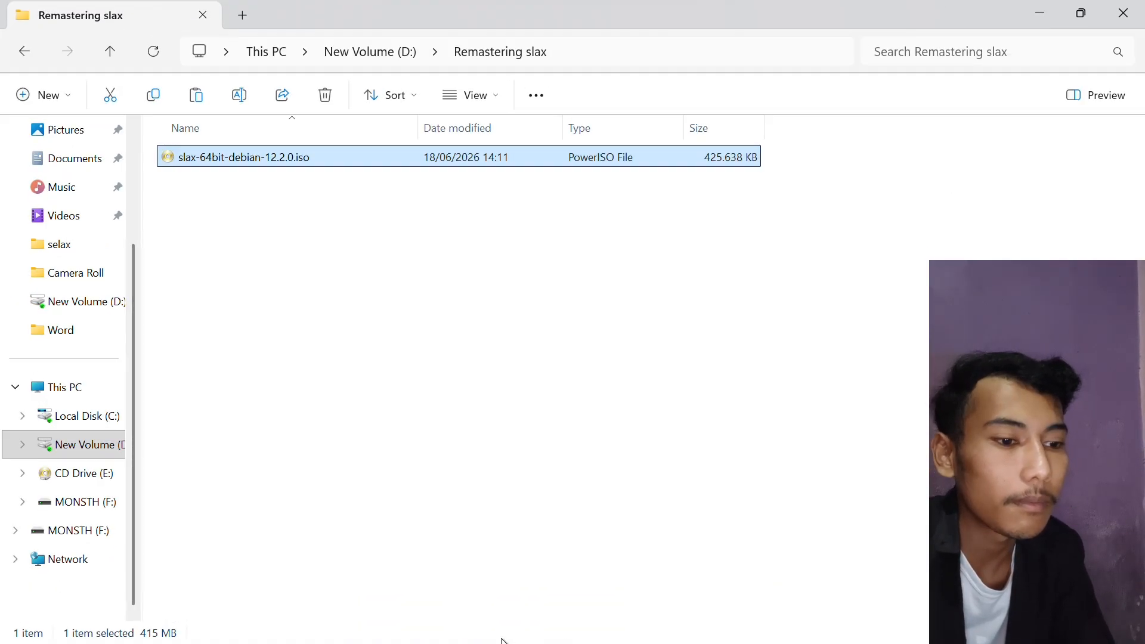
# - Launch PowerISO and dismiss the unregistered version notice
pyautogui.press('super')
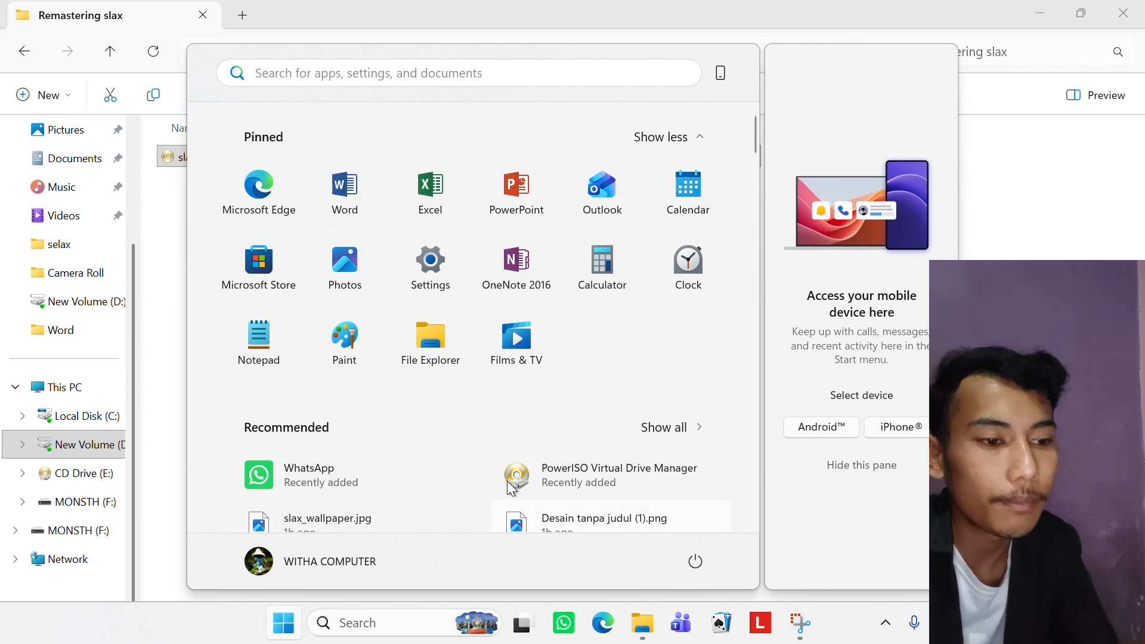
pyautogui.write('powerISO')
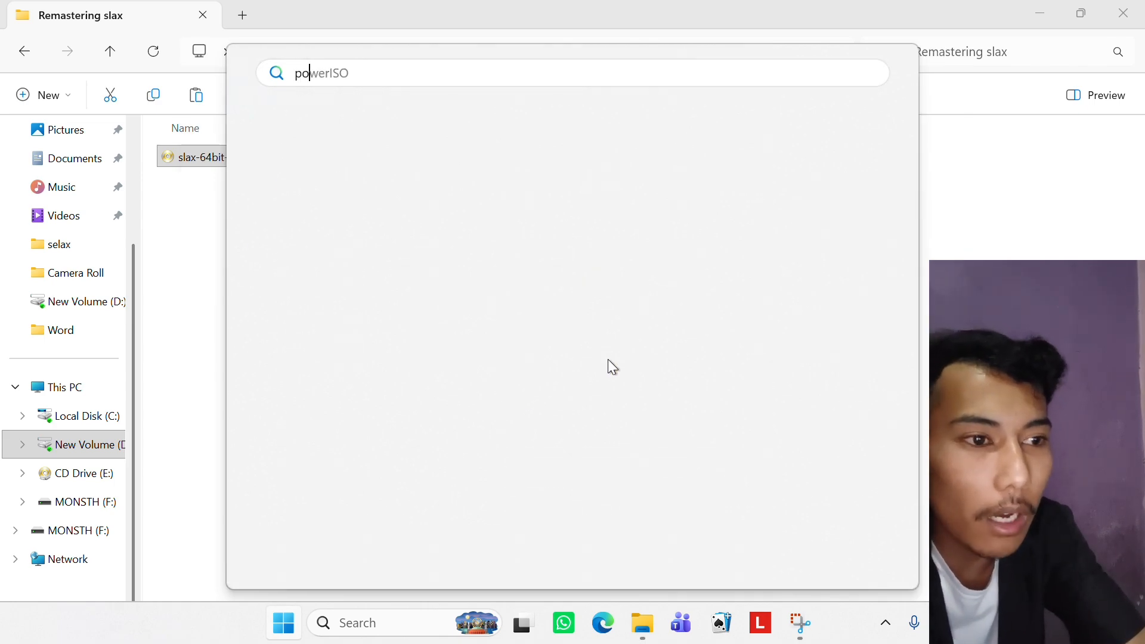
pyautogui.click(343, 219)
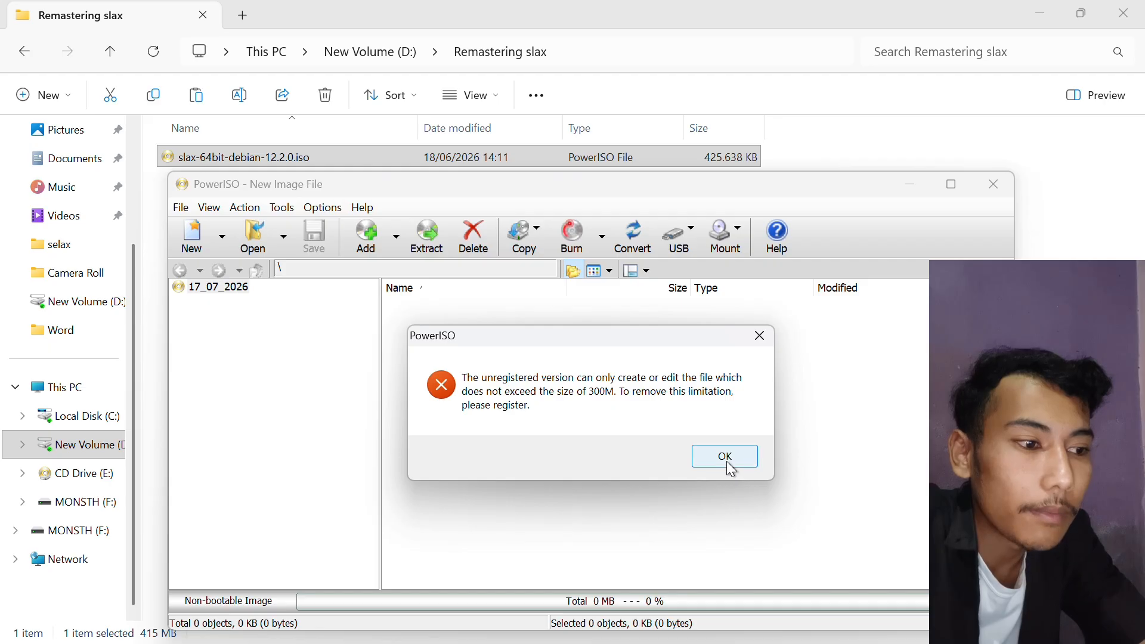
pyautogui.click(726, 457)
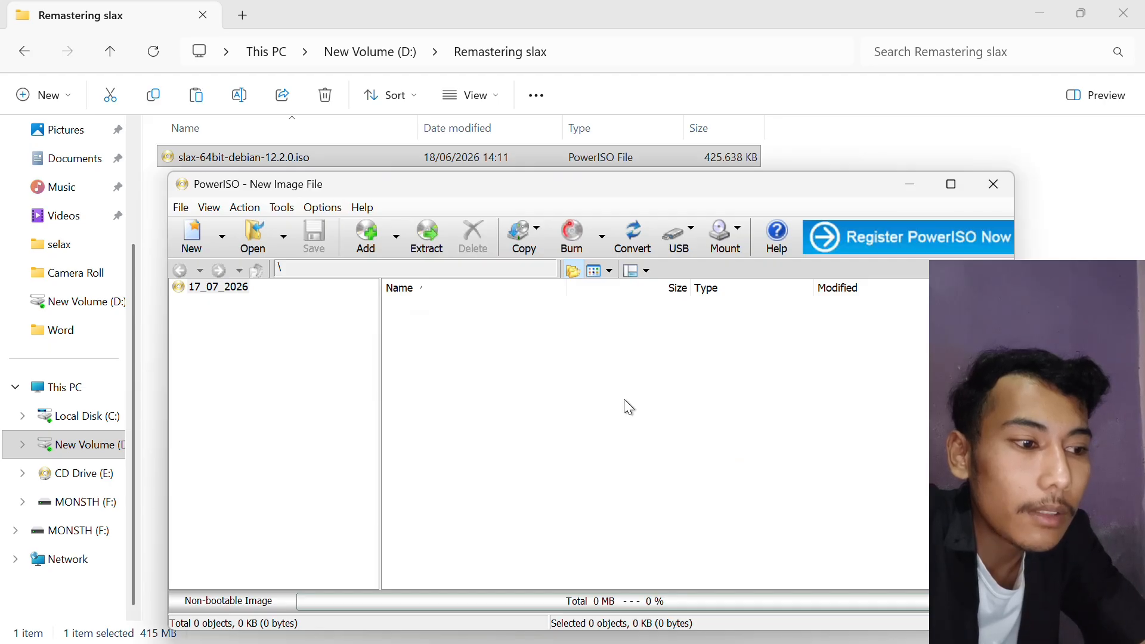
# - Open slax-64bit-debian-12.2.0.iso from the Remastering slax folder on New Volume (D:) in PowerISO
pyautogui.click(245, 250)
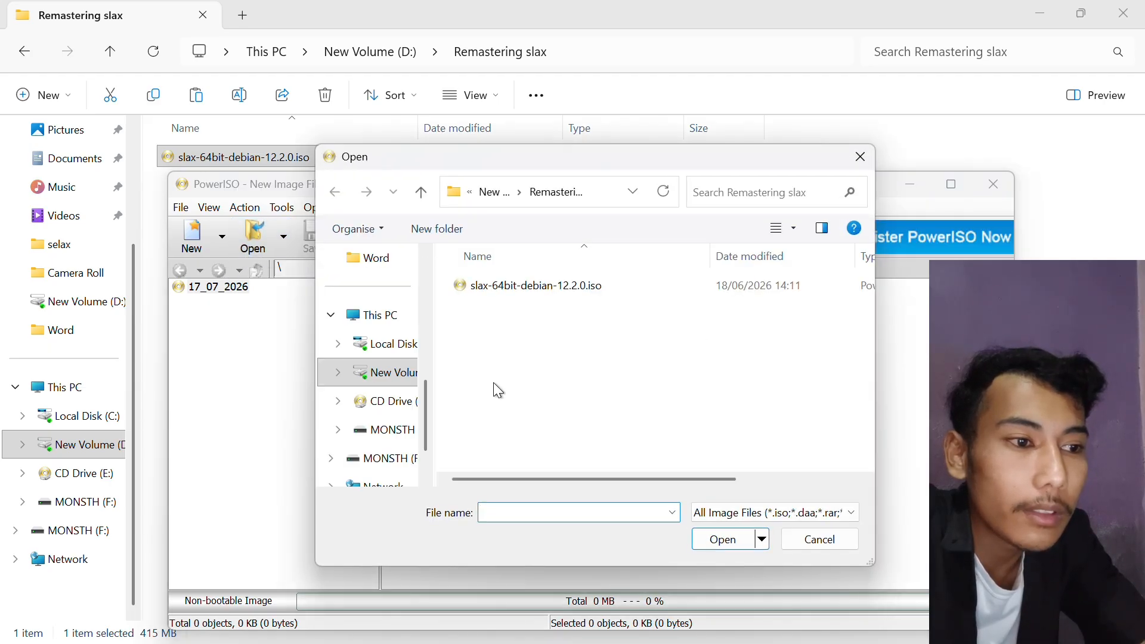
pyautogui.scroll(2, 422, 332)
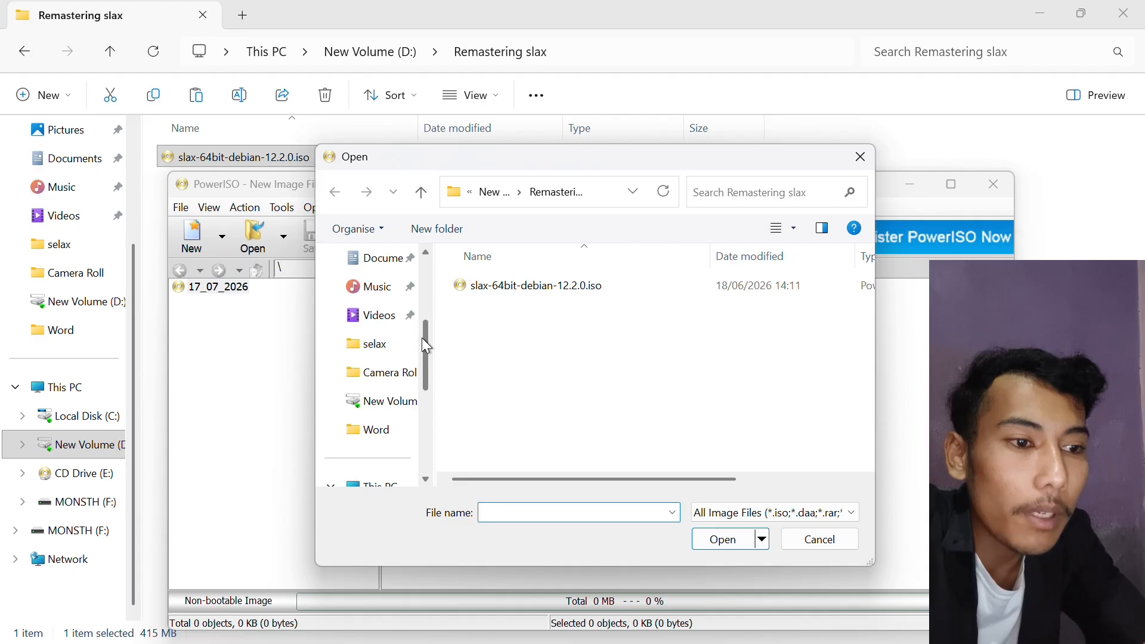
pyautogui.moveTo(423, 353); pyautogui.dragTo(427, 389)
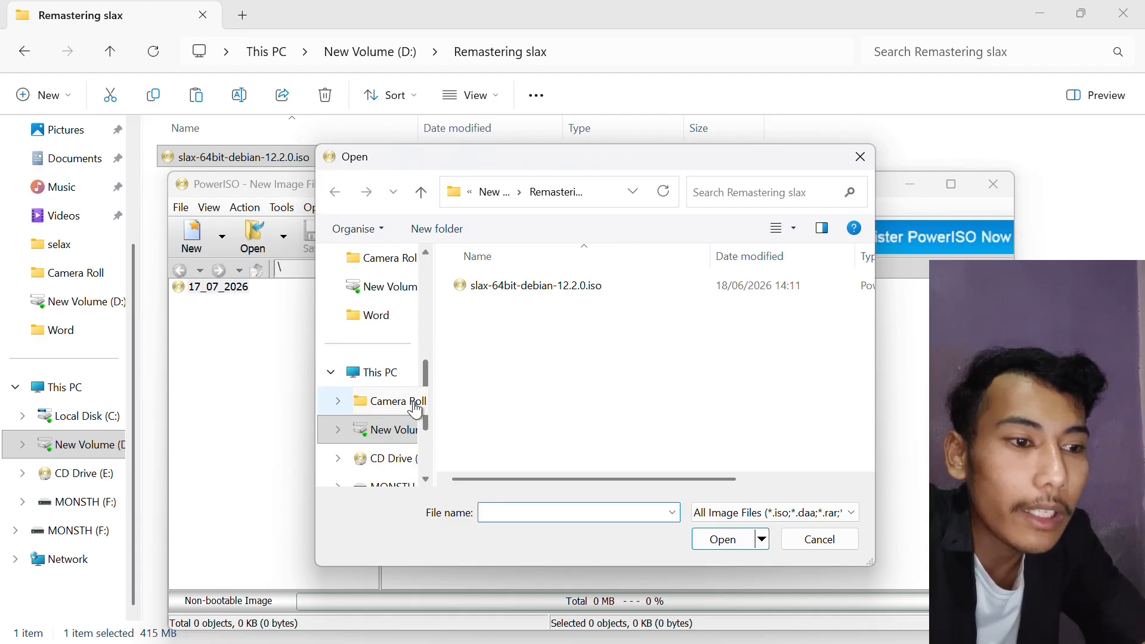
pyautogui.click(382, 429)
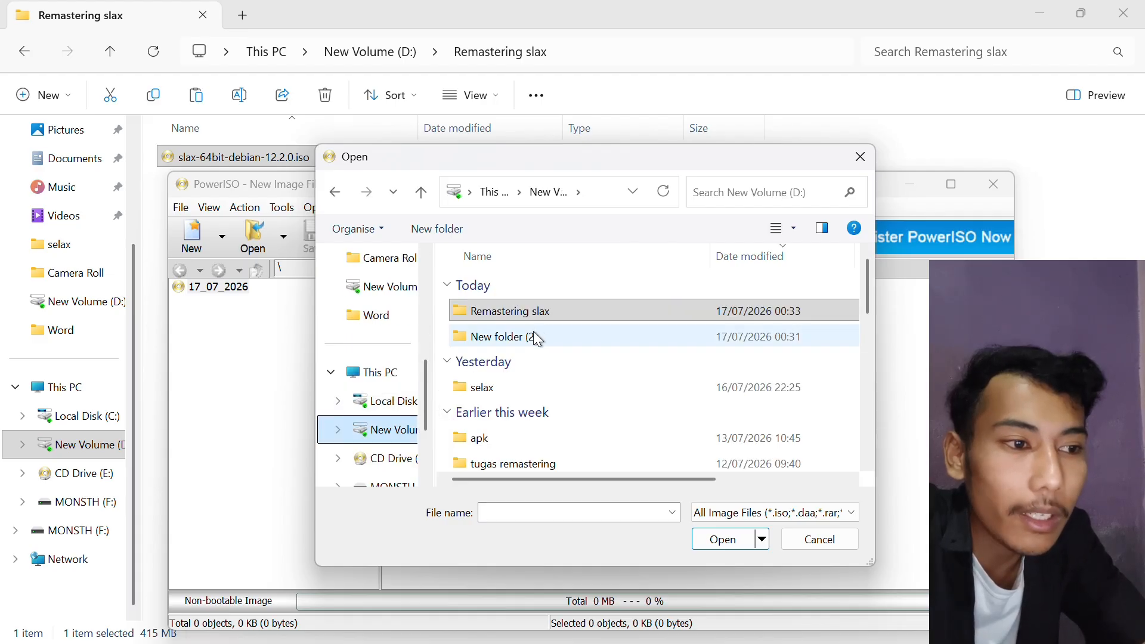
pyautogui.click(561, 316)
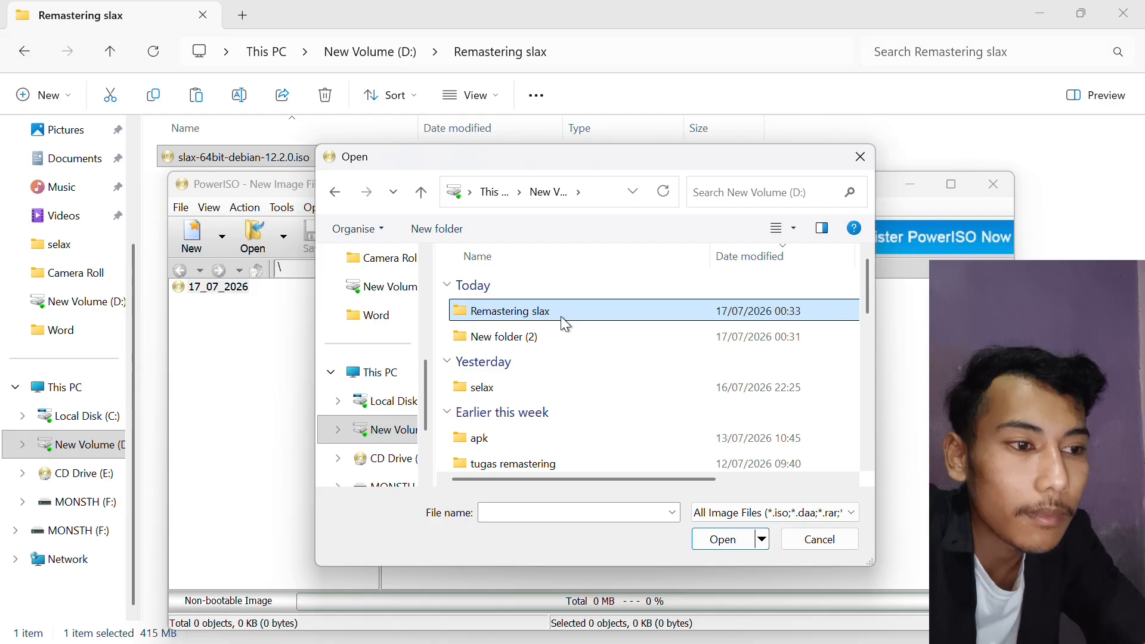
pyautogui.doubleClick(560, 316)
pyautogui.click(544, 285)
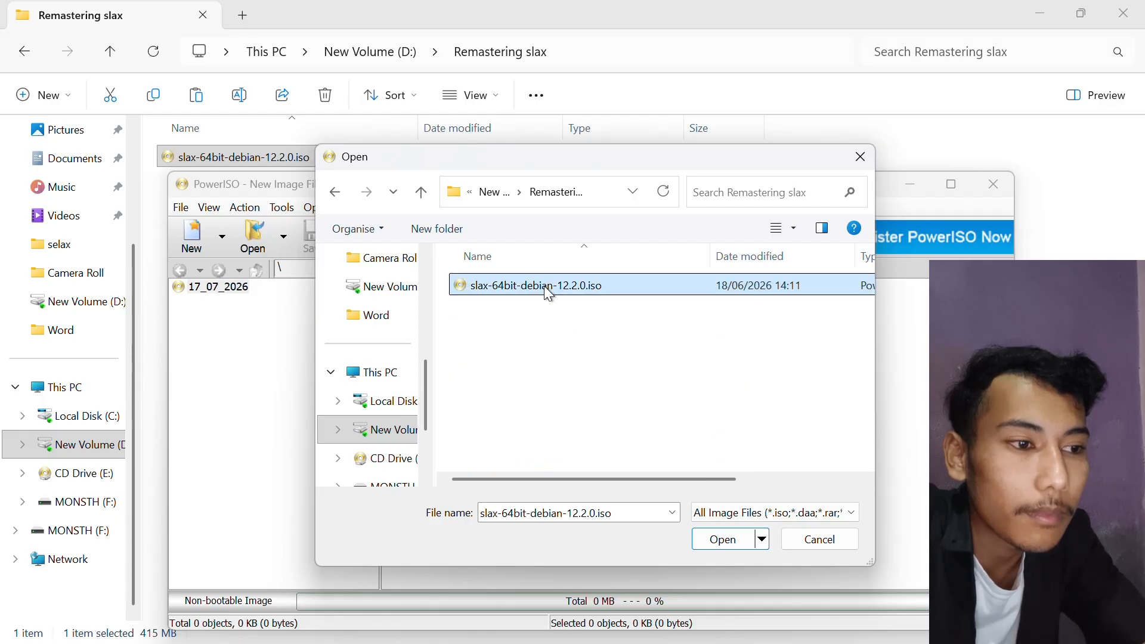
pyautogui.click(734, 537)
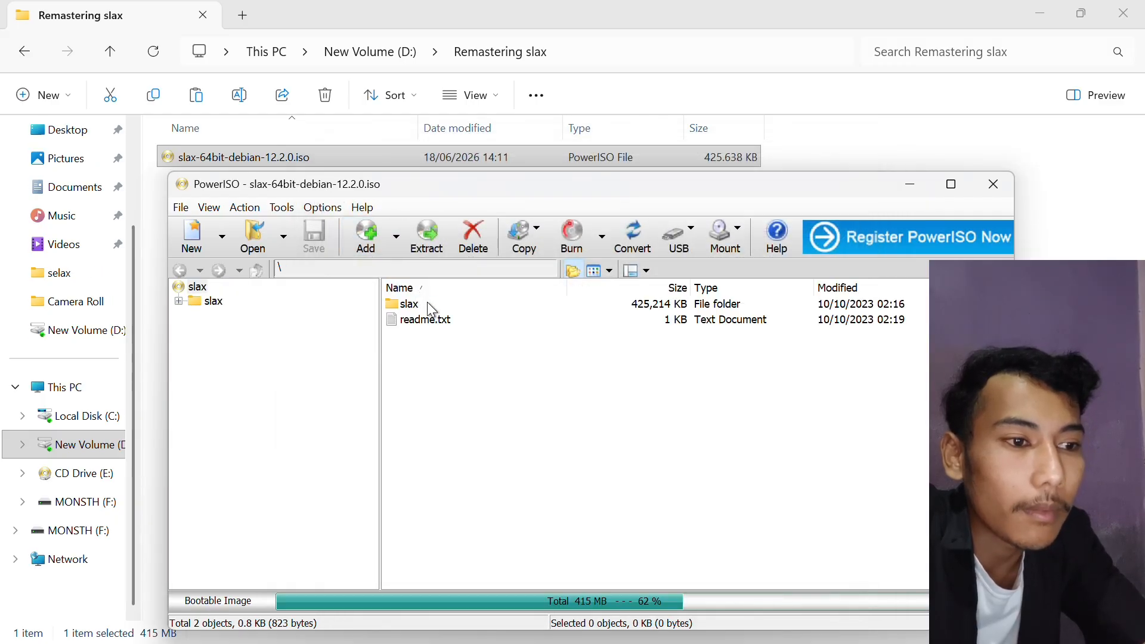
# - Go to the slax\boot folder inside the ISO image and look through its files
pyautogui.click(425, 303)
pyautogui.click(424, 303)
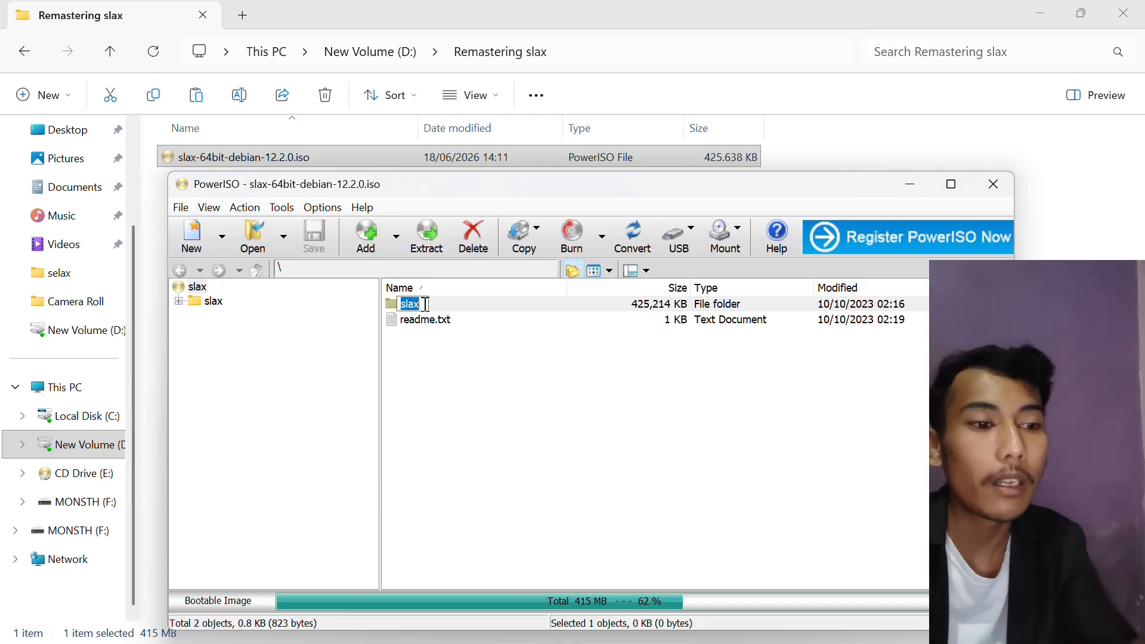
pyautogui.click(449, 303)
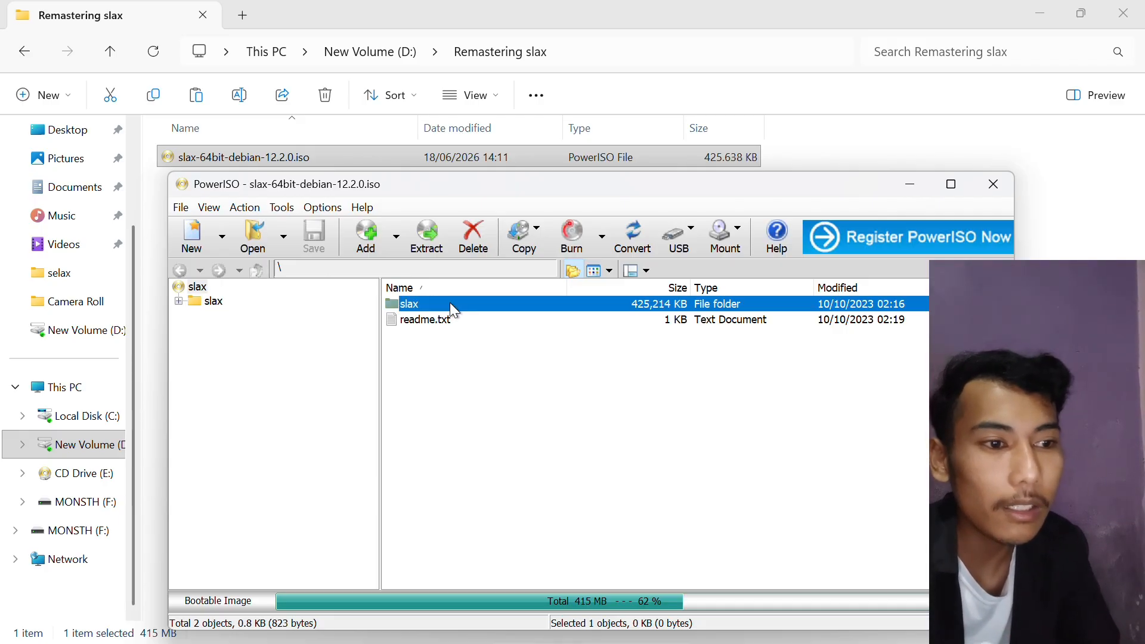
pyautogui.doubleClick(453, 305)
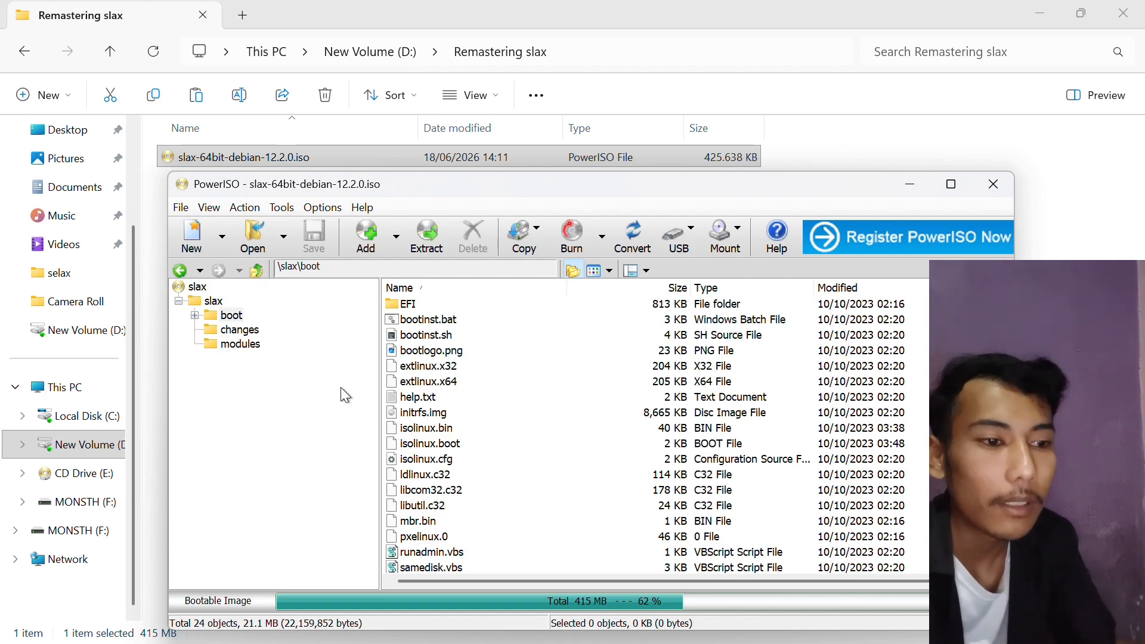
pyautogui.scroll(-3, 645, 435)
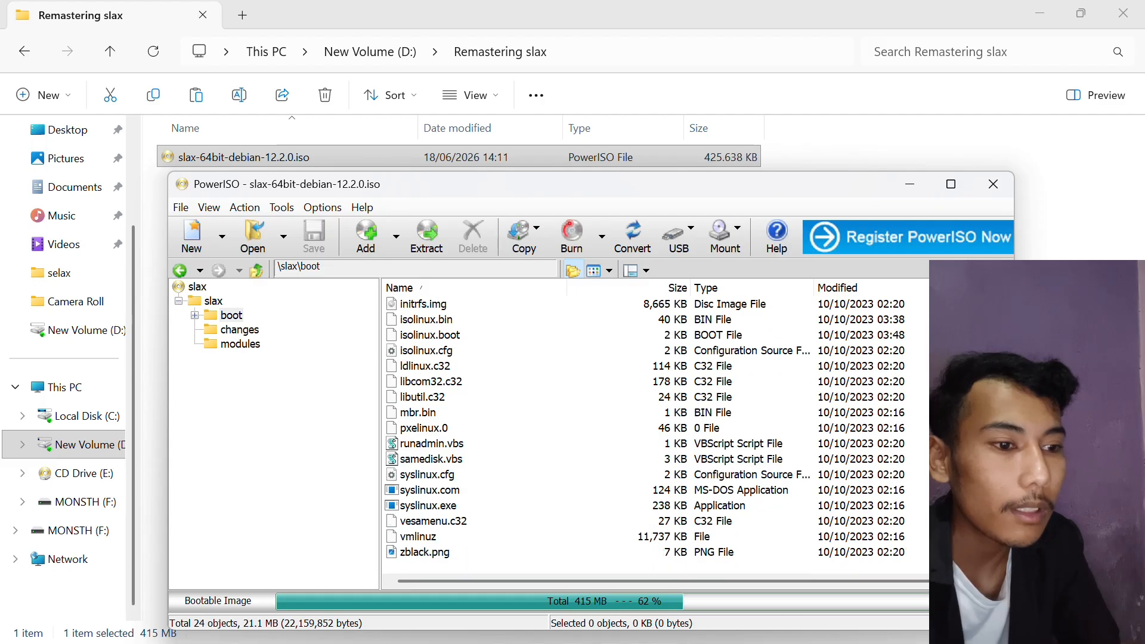
pyautogui.scroll(3, 645, 435)
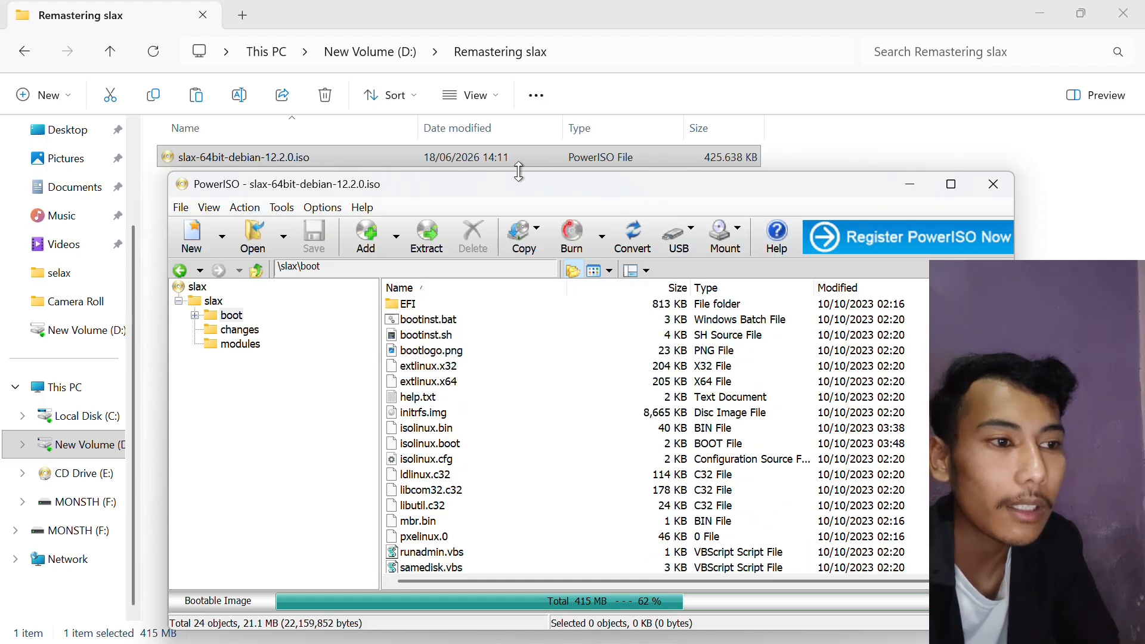
# - Extract bootlogo.png from the image's boot folder into the Remastering slax folder in File Explorer
pyautogui.moveTo(520, 187); pyautogui.dragTo(743, 171)
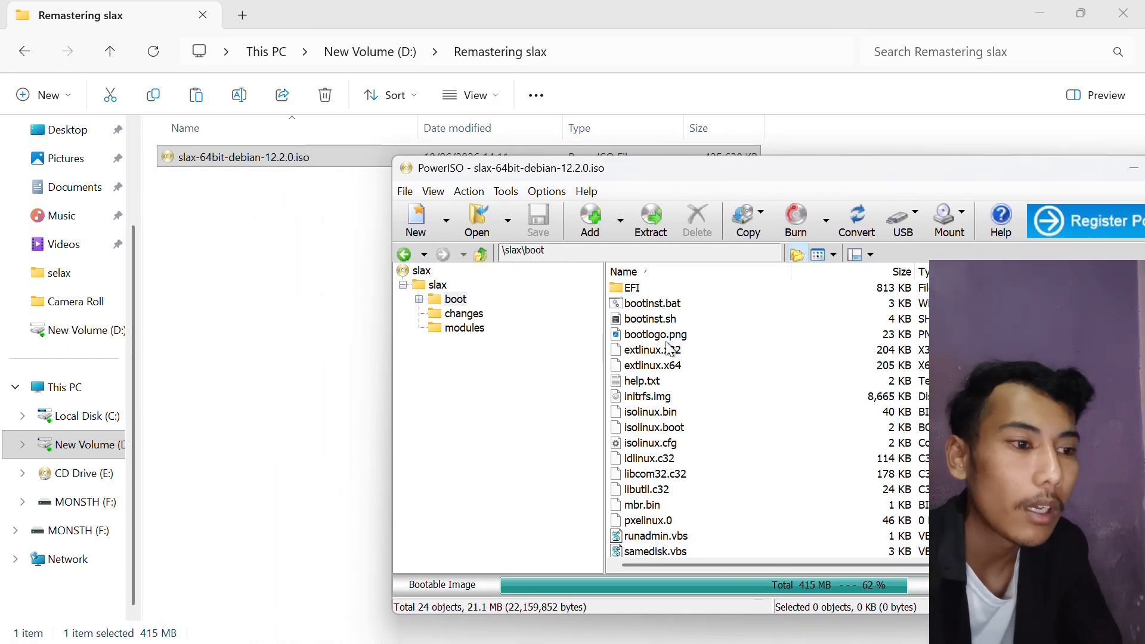
pyautogui.click(656, 339)
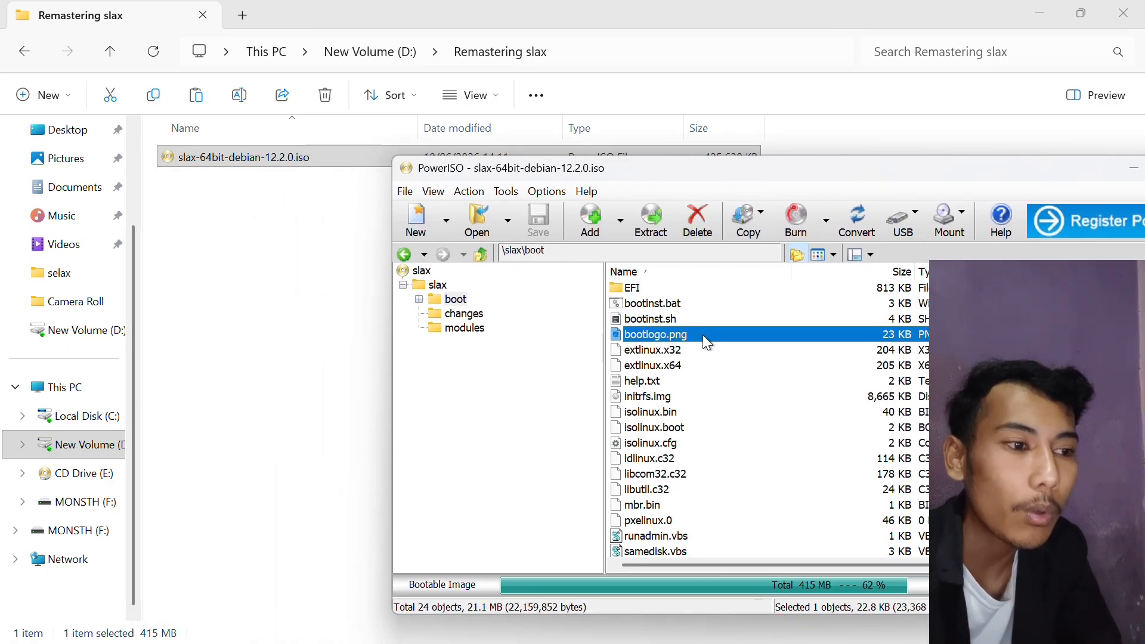
pyautogui.moveTo(702, 335); pyautogui.dragTo(270, 317)
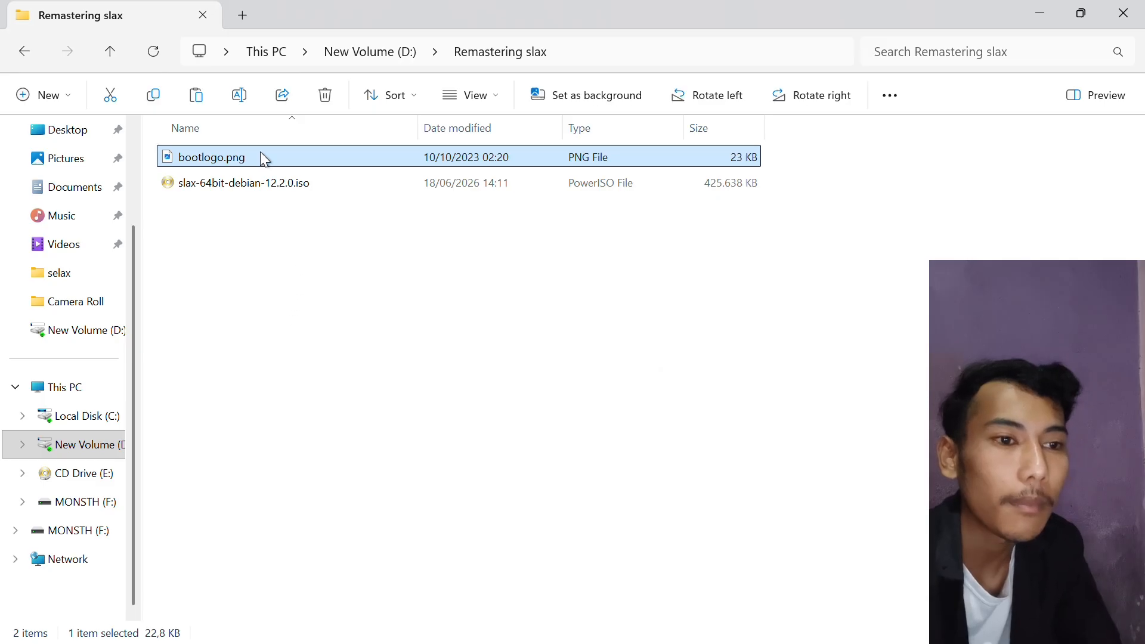
# - View the extracted bootlogo.png and minimize the image viewer, File Explorer and PowerISO windows
pyautogui.doubleClick(248, 164)
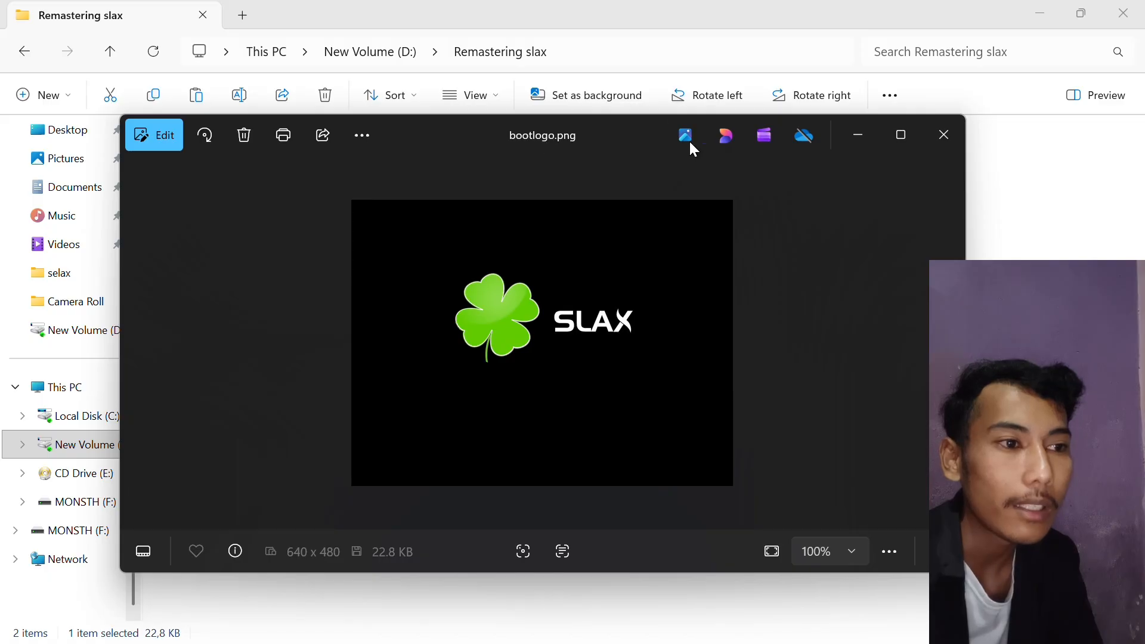
pyautogui.click(844, 135)
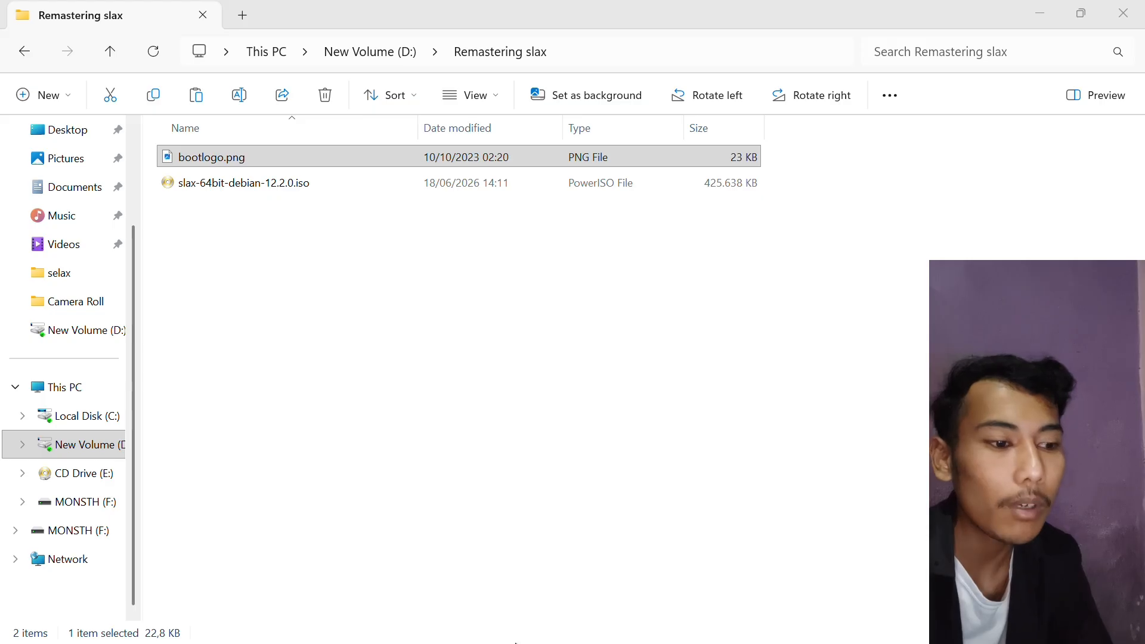
pyautogui.click(1040, 13)
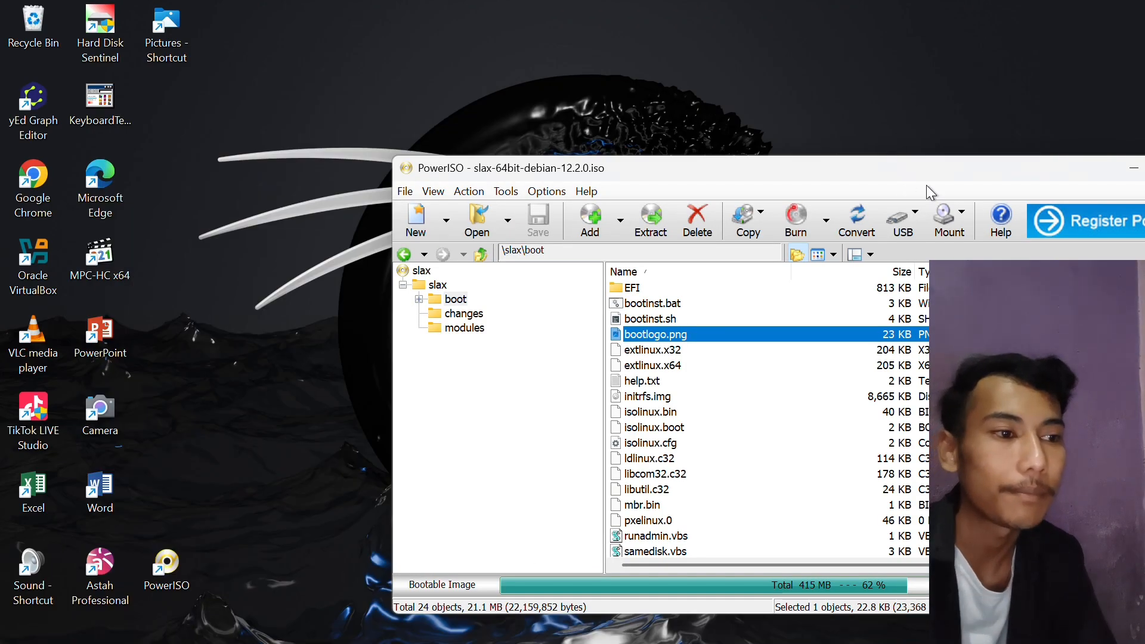
pyautogui.moveTo(960, 173); pyautogui.dragTo(791, 135)
pyautogui.click(948, 130)
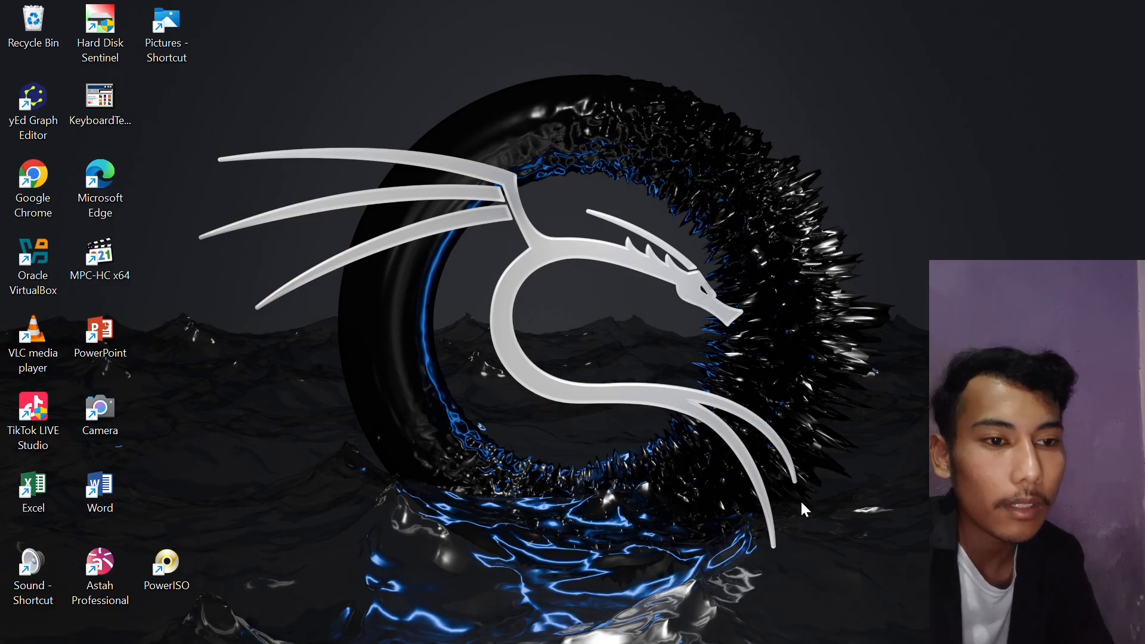
# - Open Google Chrome from the desktop and maximize its window
pyautogui.doubleClick(38, 177)
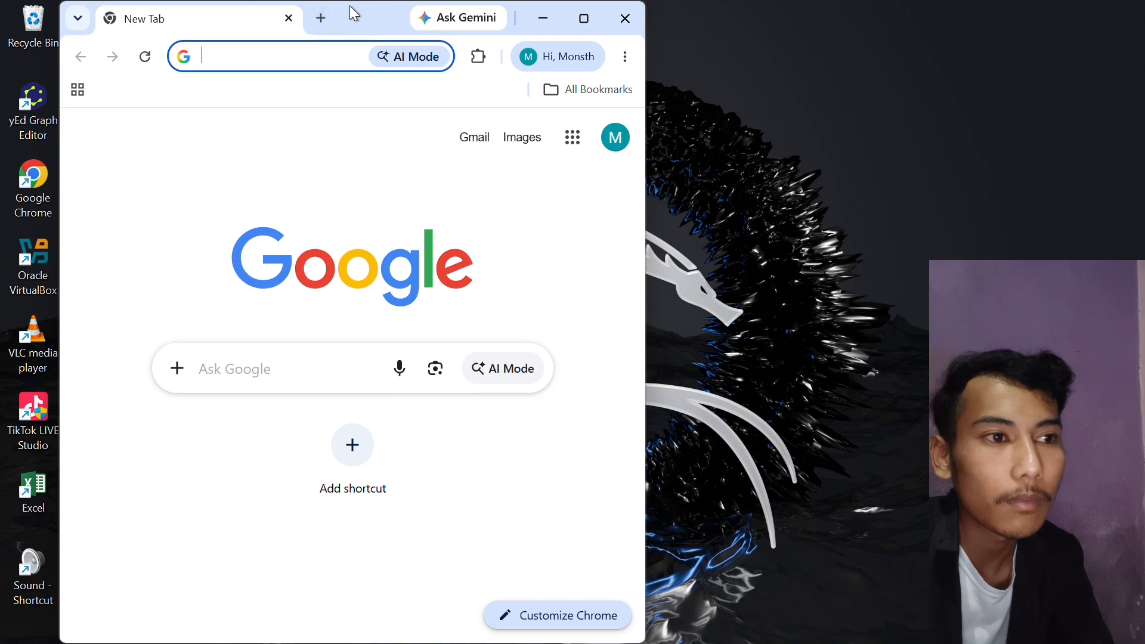
pyautogui.moveTo(355, 13); pyautogui.dragTo(387, 102)
pyautogui.click(624, 115)
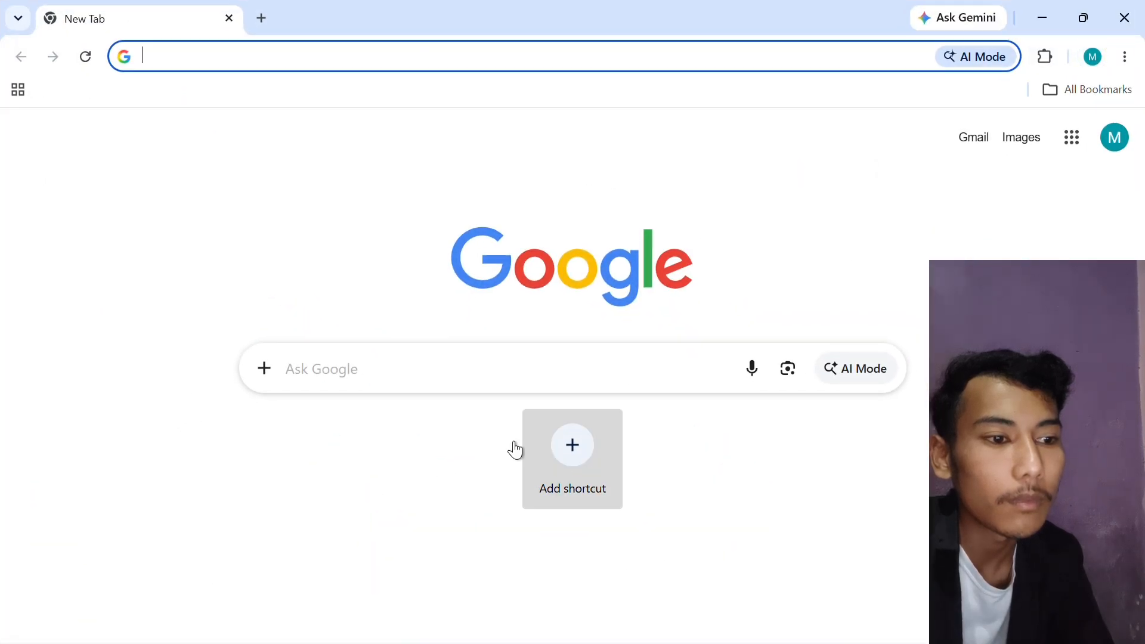
# - Search Google for "canva" and open the Canva website
pyautogui.click(412, 370)
pyautogui.write('c')
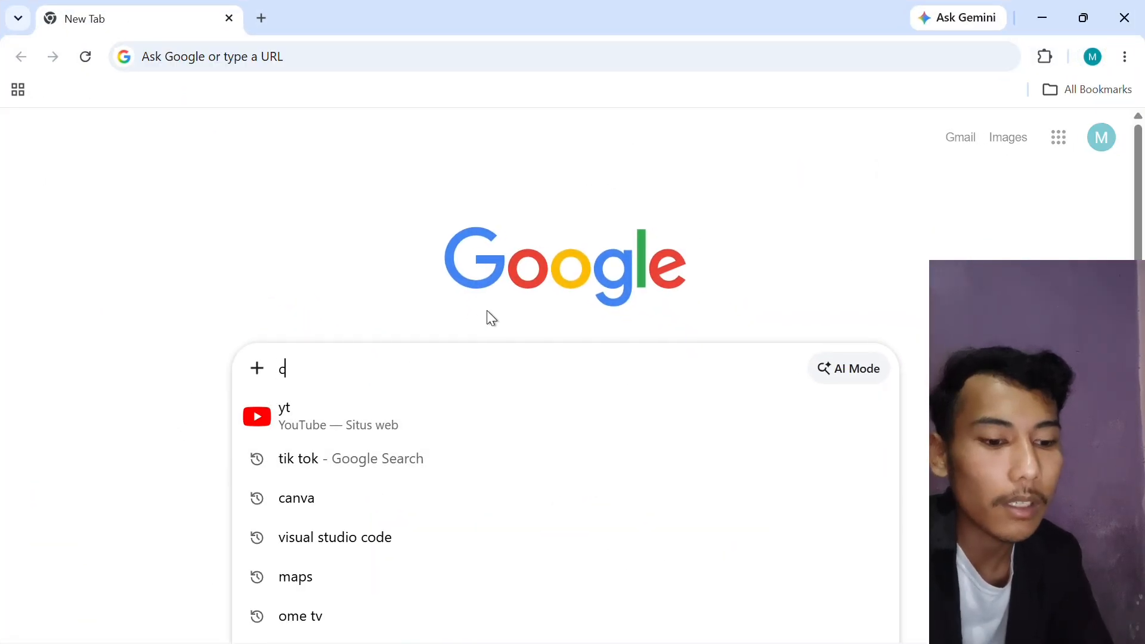
pyautogui.write('ancc')
pyautogui.press('BackSpace')
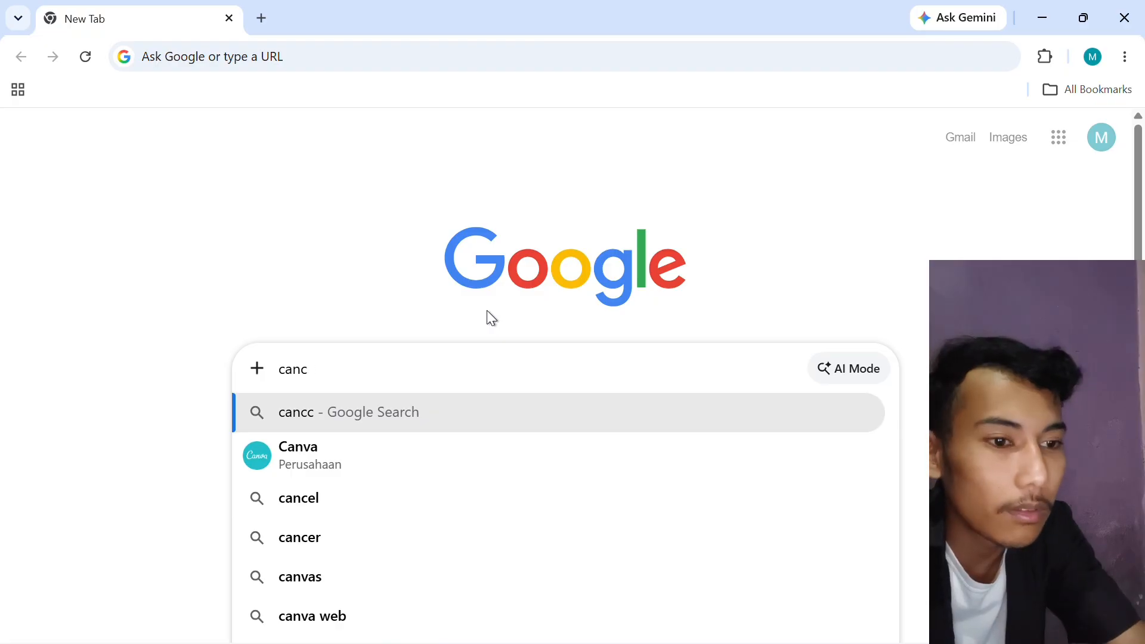
pyautogui.press('BackSpace')
pyautogui.write('va')
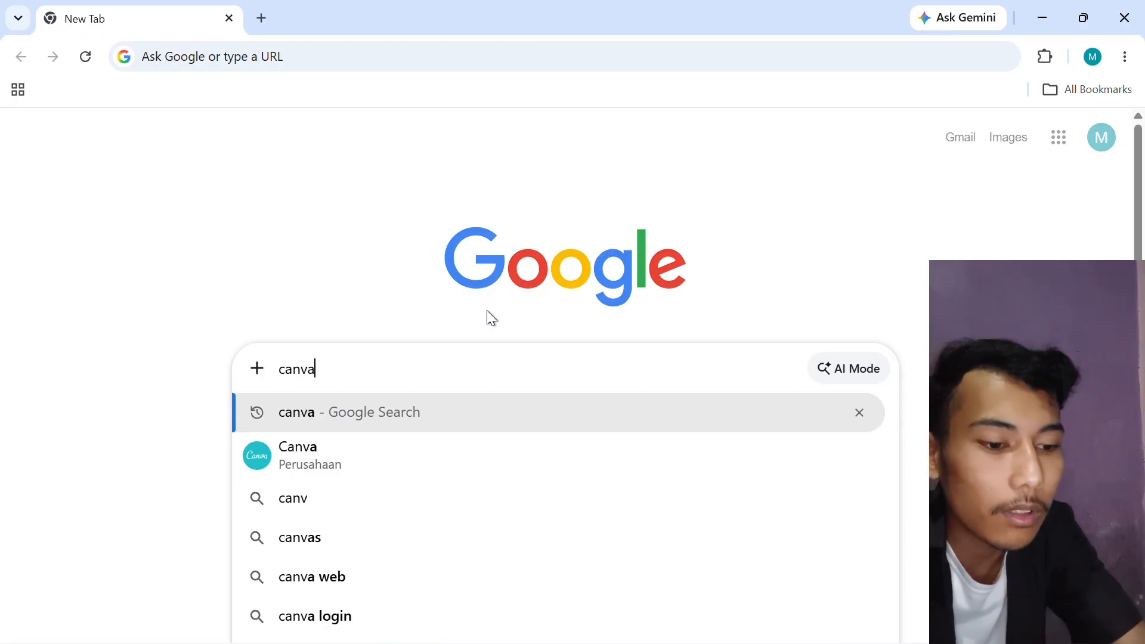
pyautogui.press('Return')
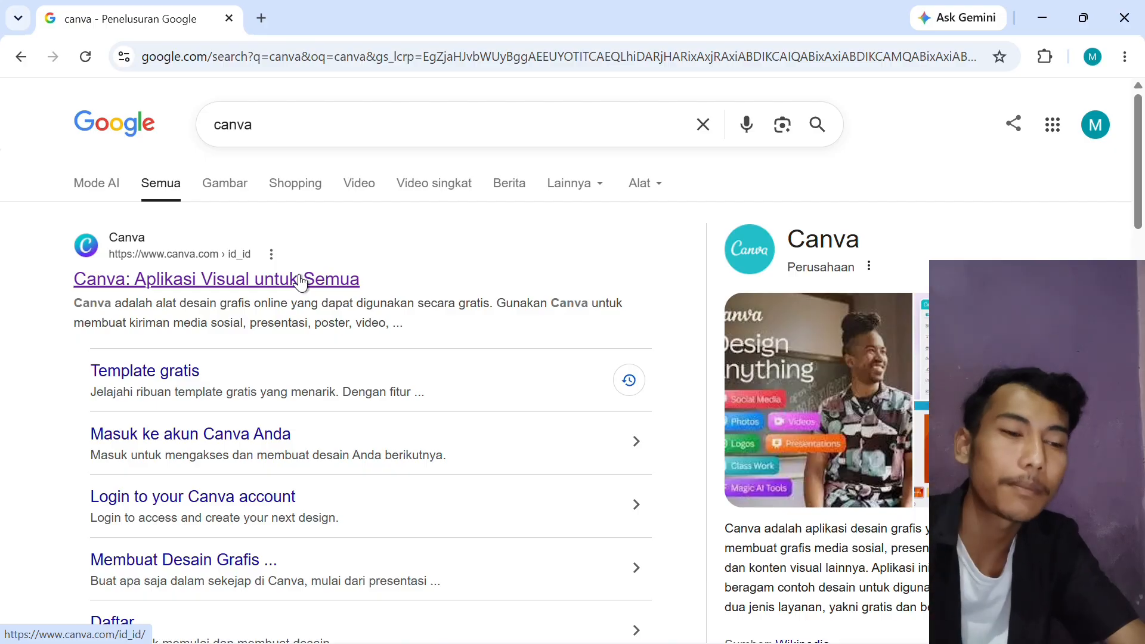
pyautogui.click(300, 282)
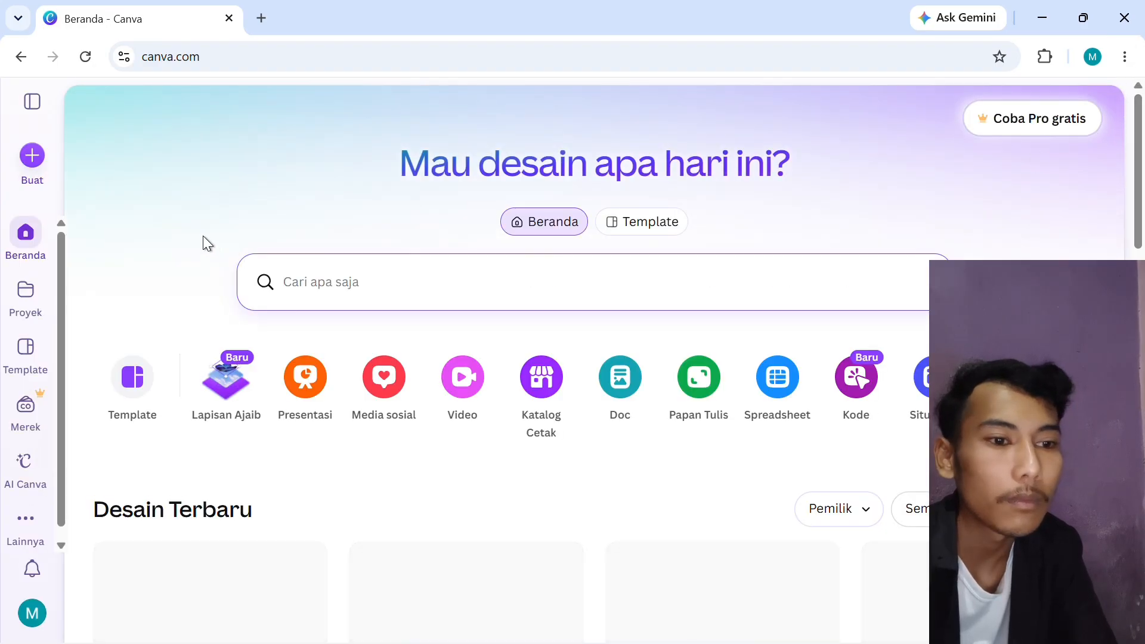
# - Upload bootlogo.png from the Remastering slax folder on New Volume (D:) to Canva
pyautogui.click(34, 156)
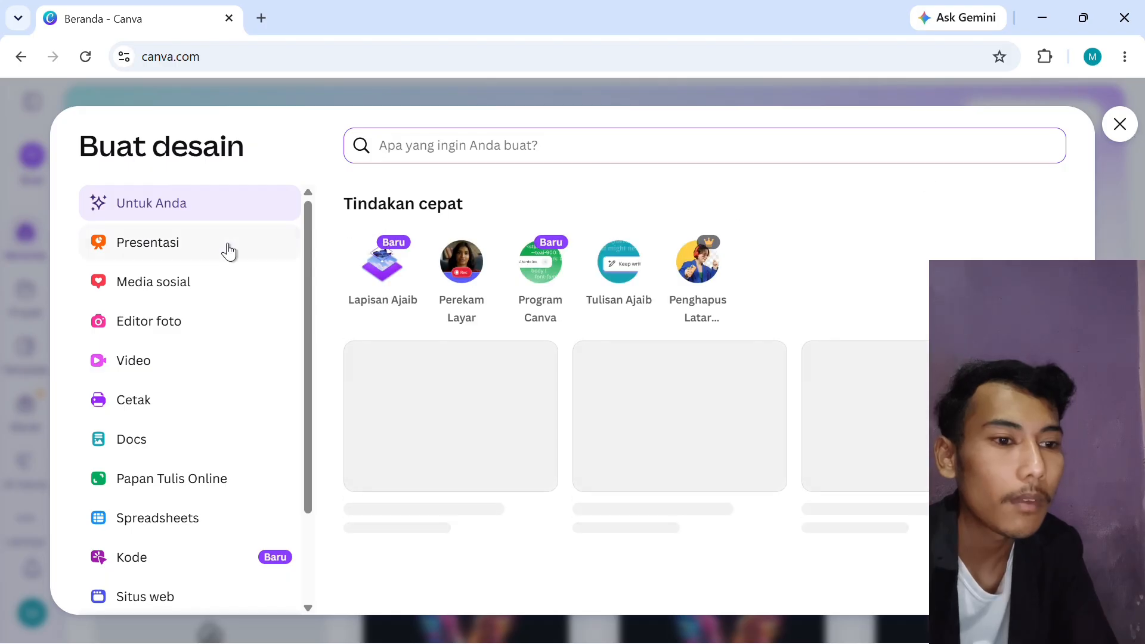
pyautogui.moveTo(302, 243); pyautogui.dragTo(310, 422)
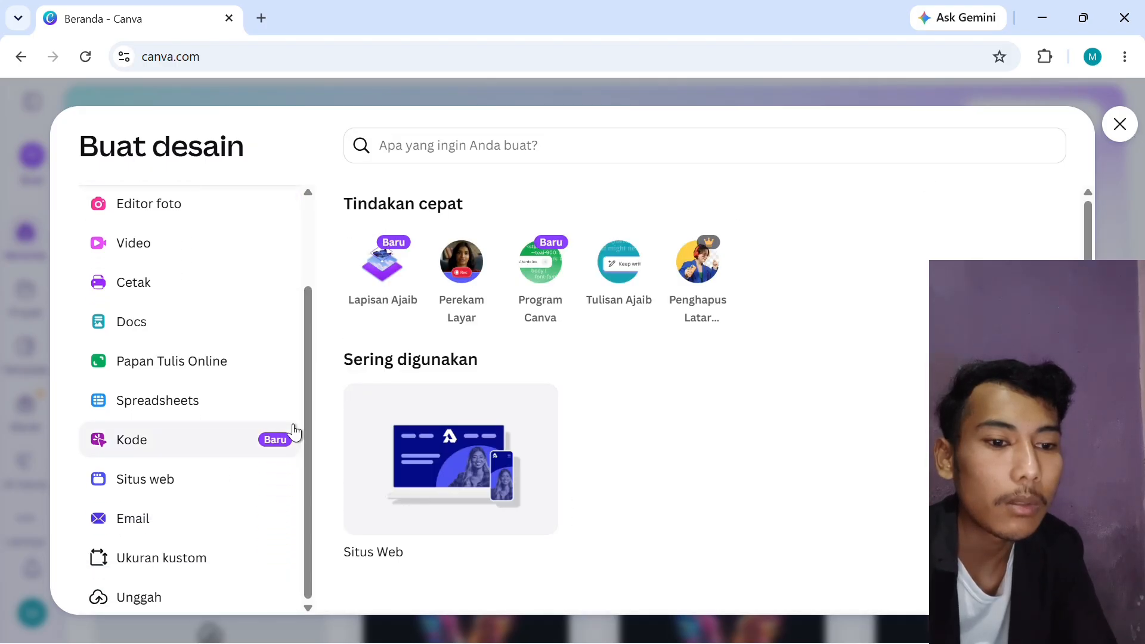
pyautogui.click(141, 602)
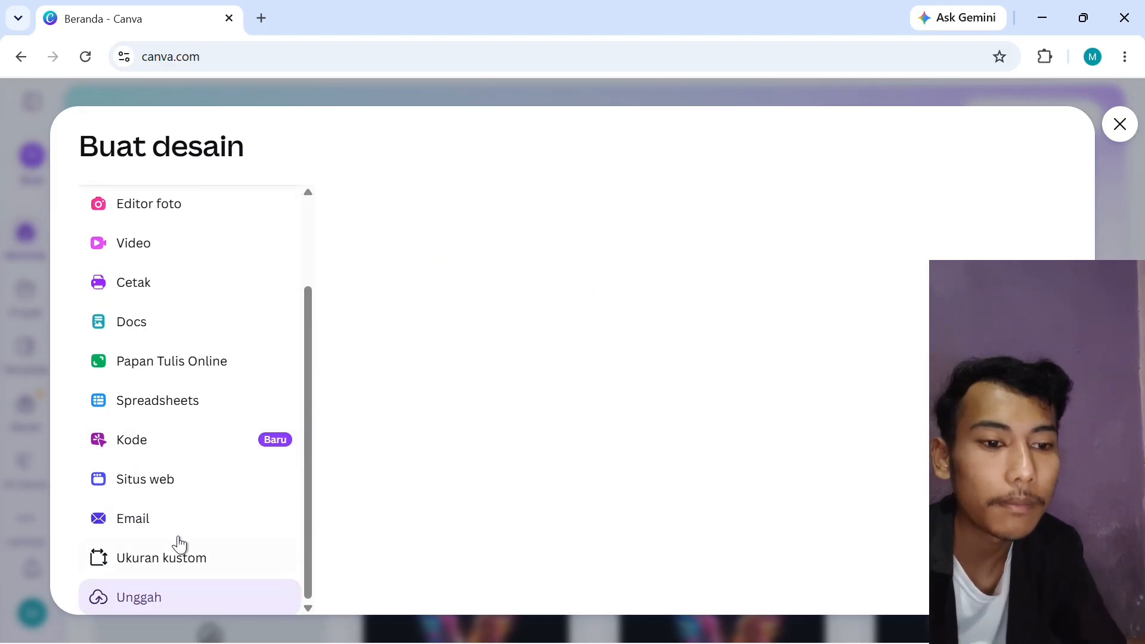
pyautogui.click(599, 461)
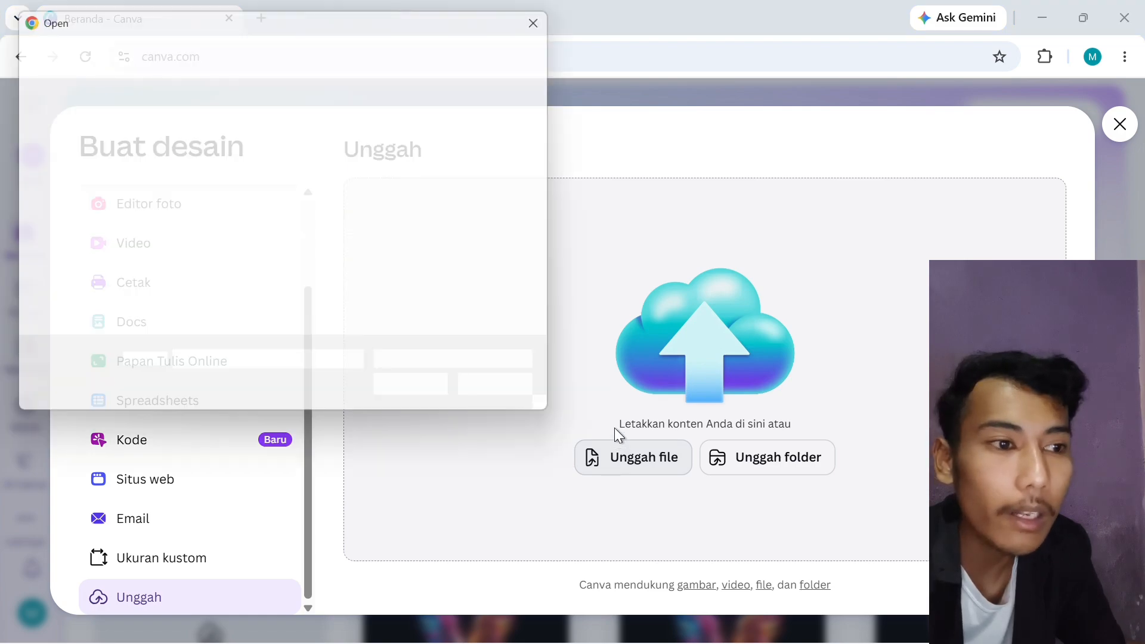
pyautogui.moveTo(114, 173); pyautogui.dragTo(118, 251)
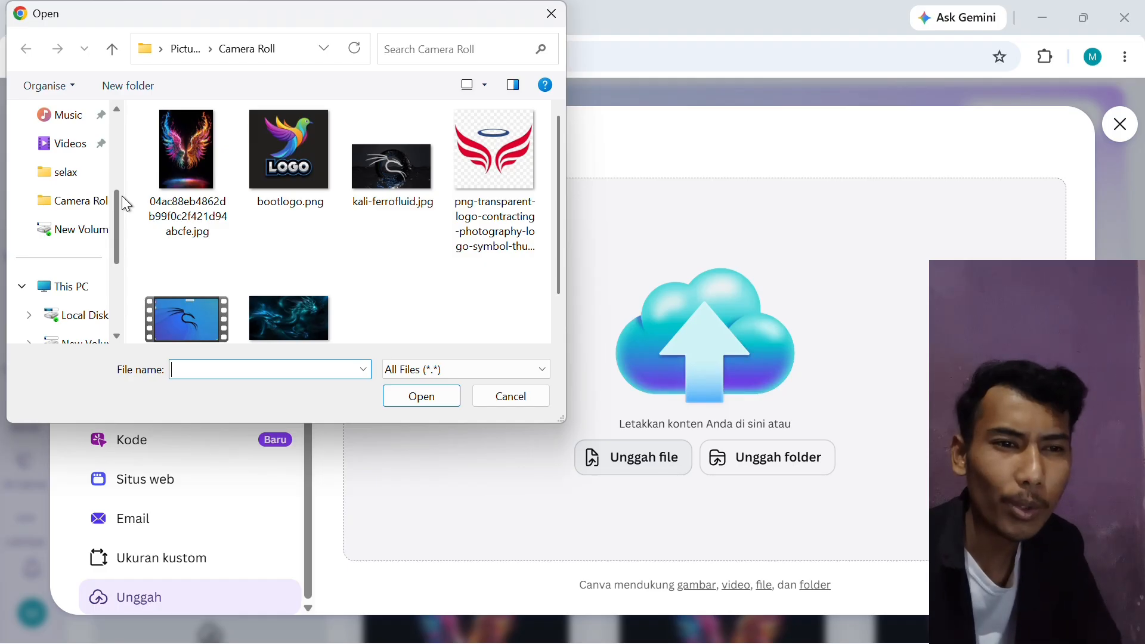
pyautogui.moveTo(125, 202); pyautogui.dragTo(120, 247)
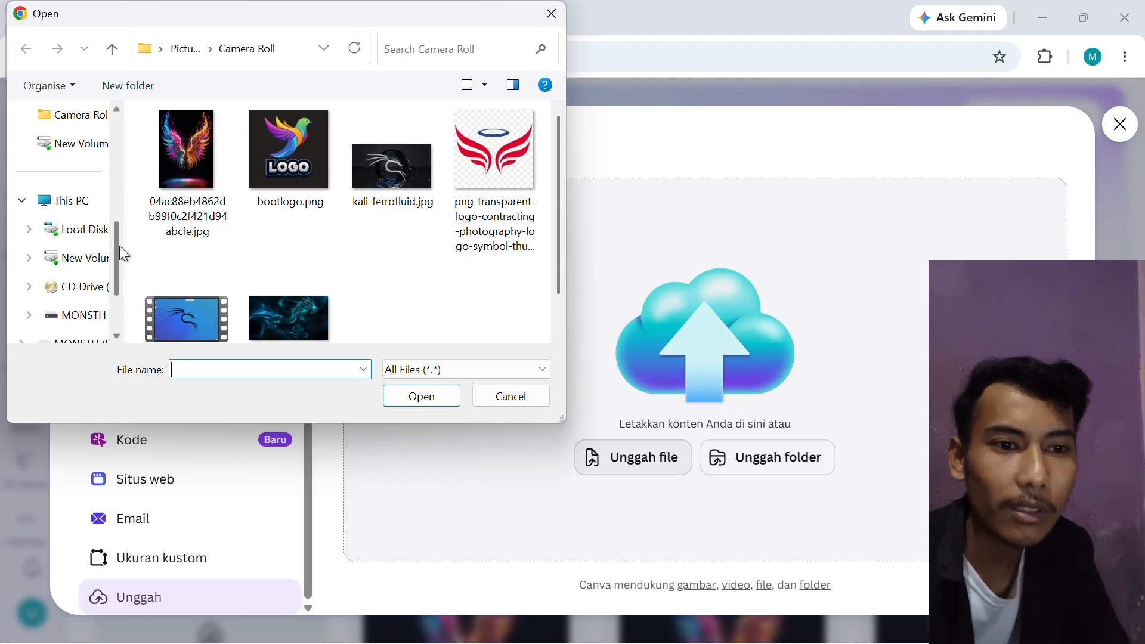
pyautogui.click(69, 258)
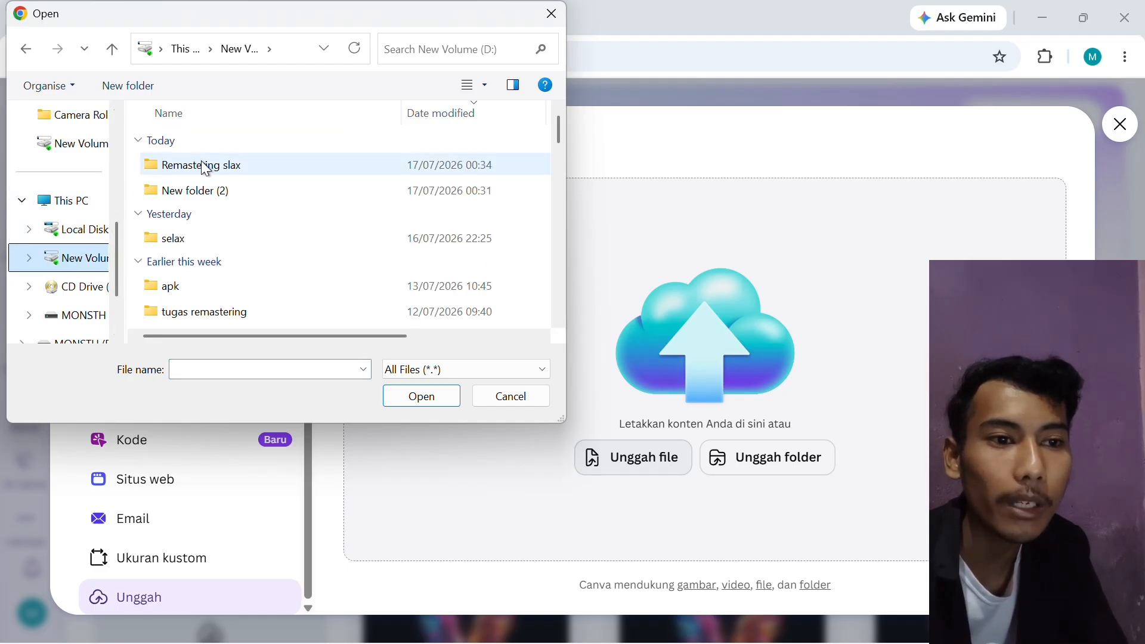
pyautogui.doubleClick(205, 169)
pyautogui.click(205, 169)
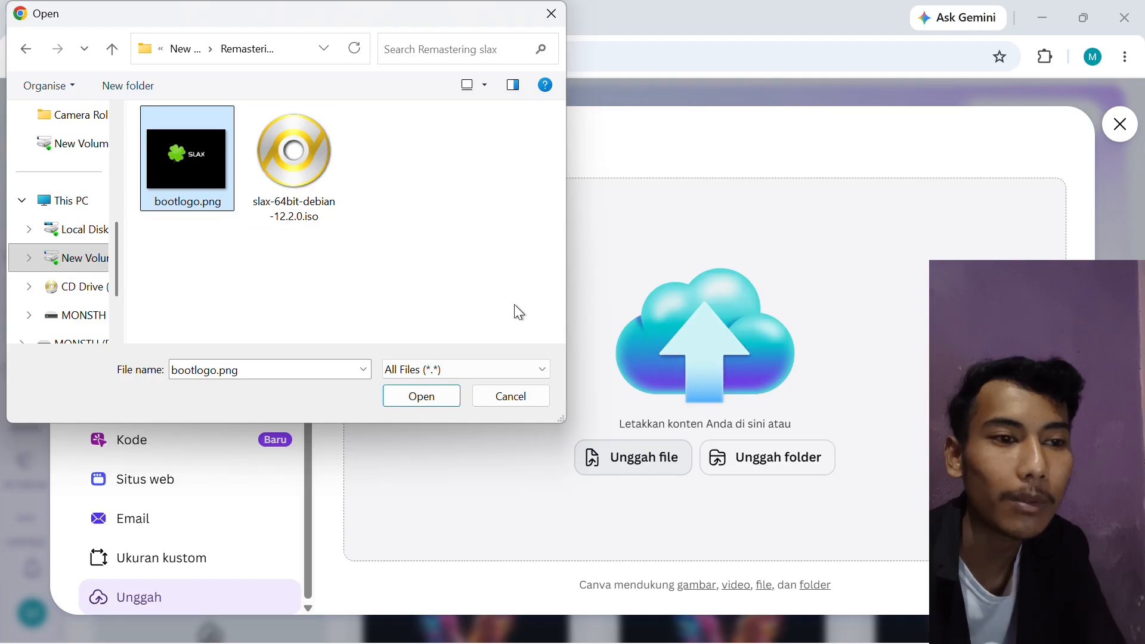
pyautogui.click(424, 396)
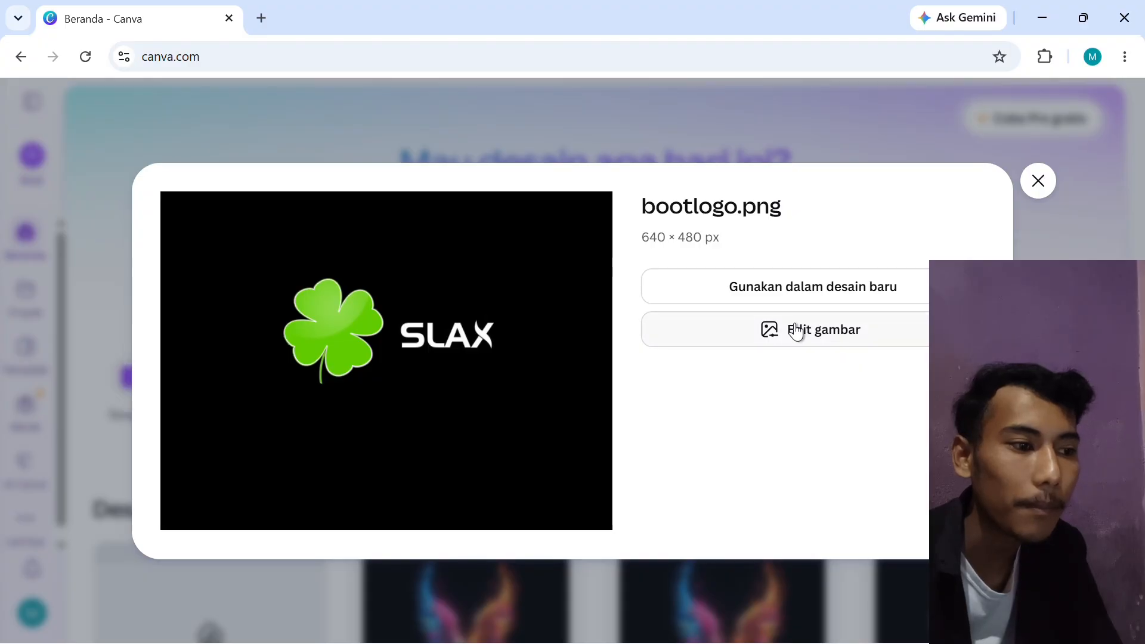
# - Open the uploaded bootlogo.png for image editing and create a new design from it
pyautogui.click(798, 328)
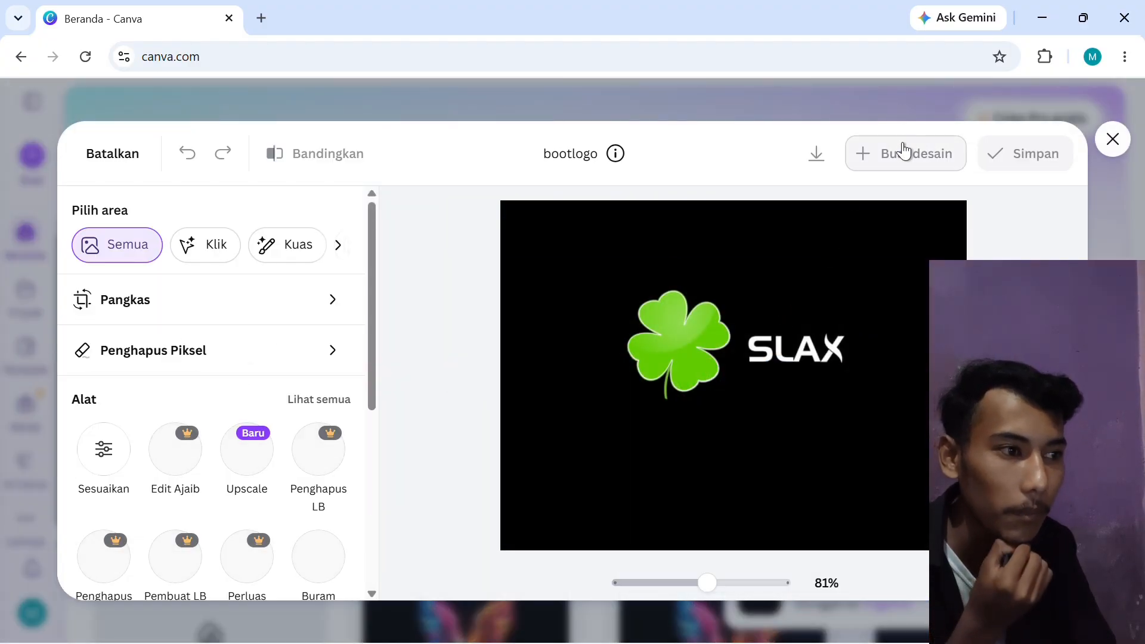
pyautogui.click(903, 159)
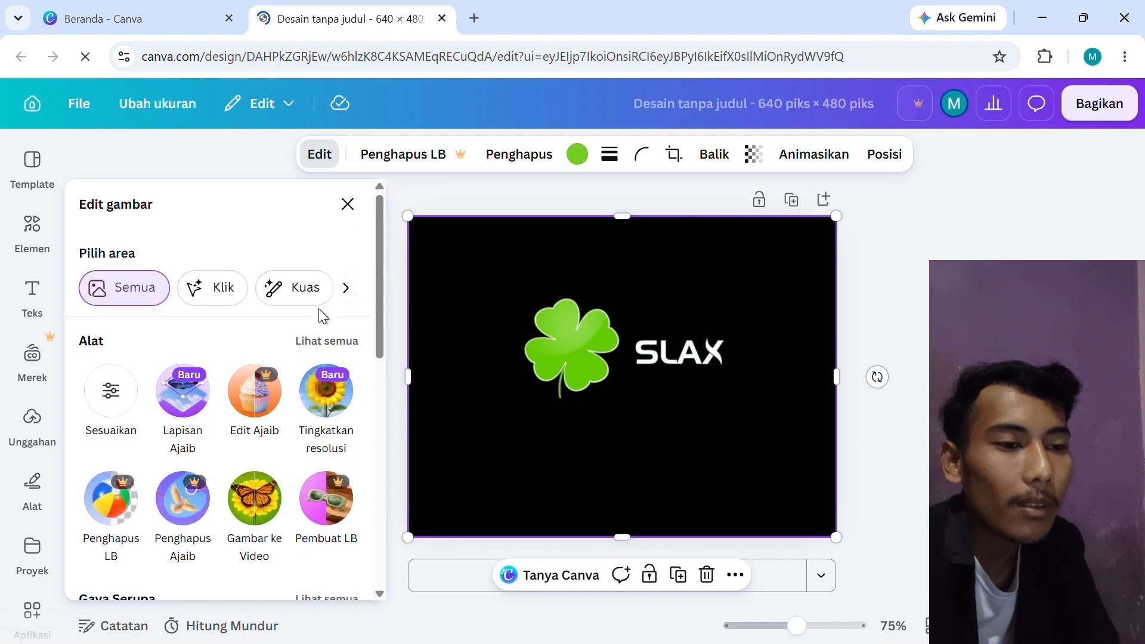
pyautogui.moveTo(379, 245)
pyautogui.mouseDown()
pyautogui.moveTo(368, 358)
pyautogui.moveTo(391, 260)
pyautogui.mouseUp()
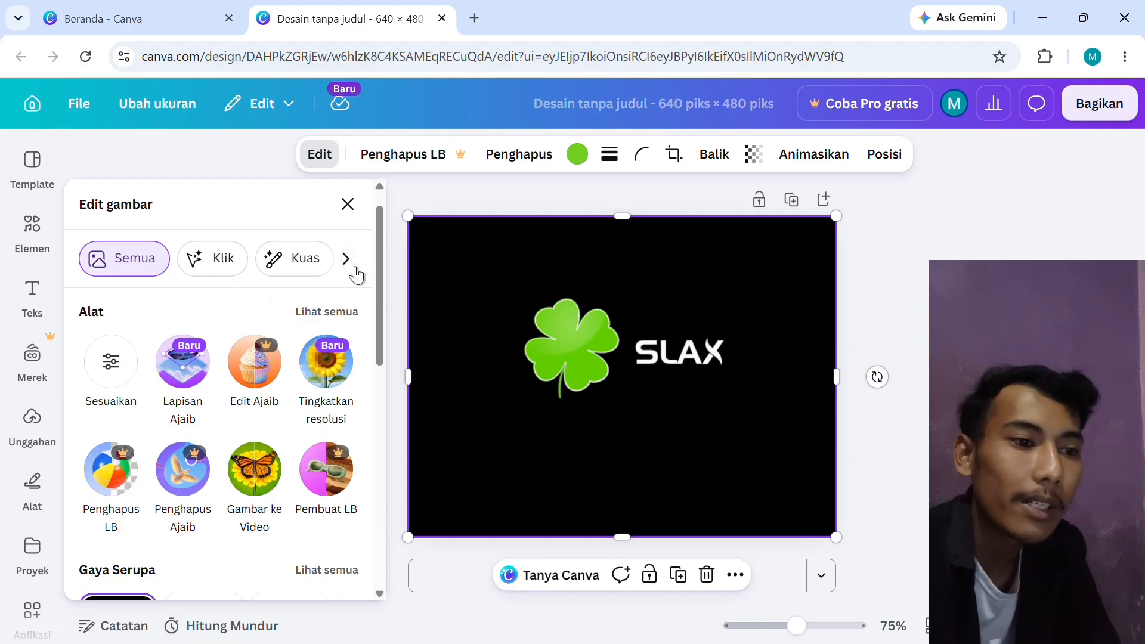
pyautogui.scroll(1, 381, 255)
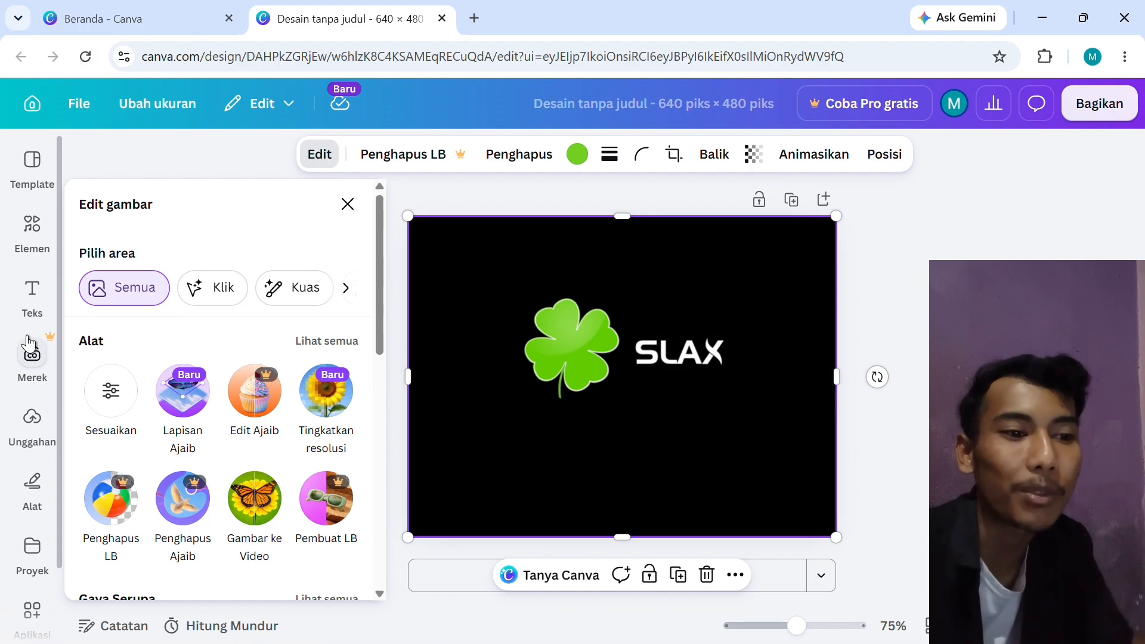
# - Upload the fiery wings image 04ac88eb4862db99f0c2f421d94abcfe.jpg from the Camera Roll folder in Pictures
pyautogui.click(37, 425)
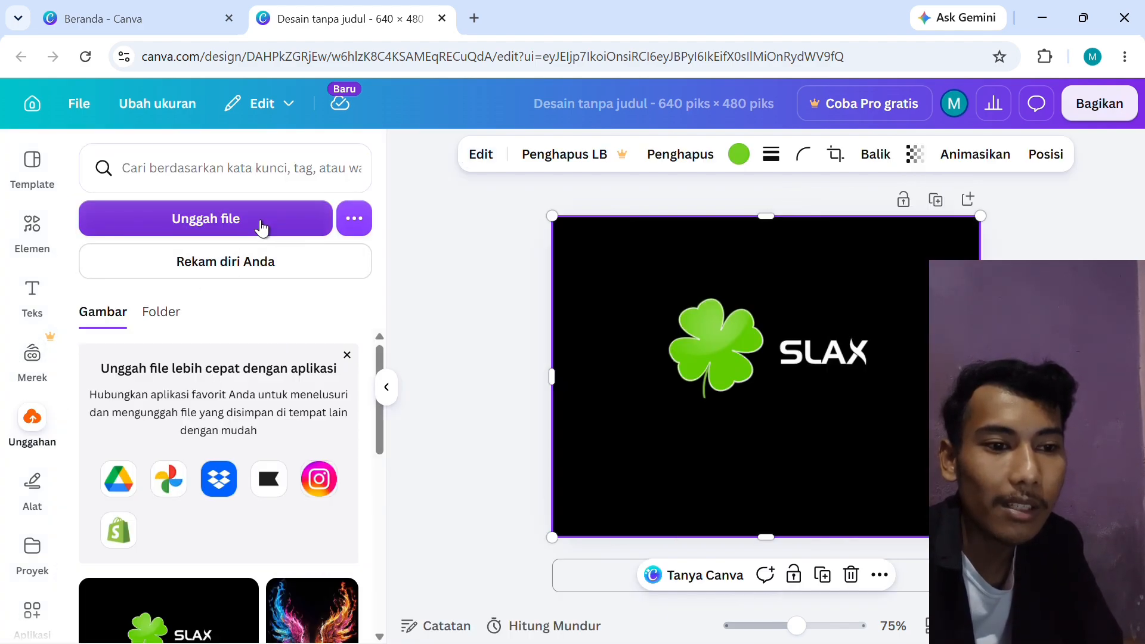
pyautogui.click(261, 227)
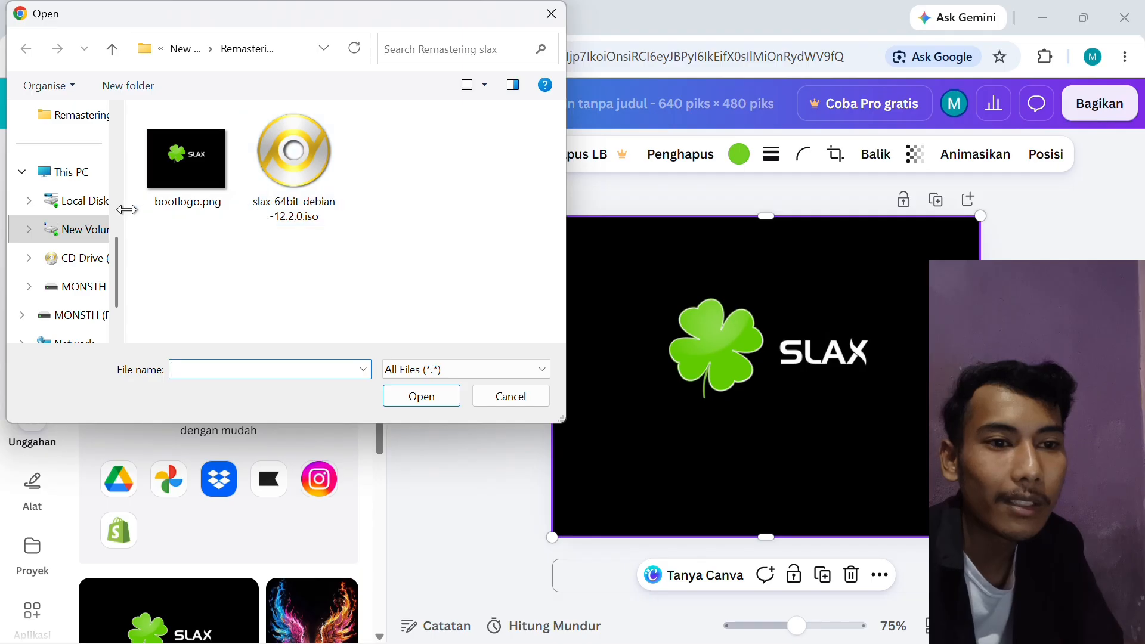
pyautogui.scroll(2, 114, 206)
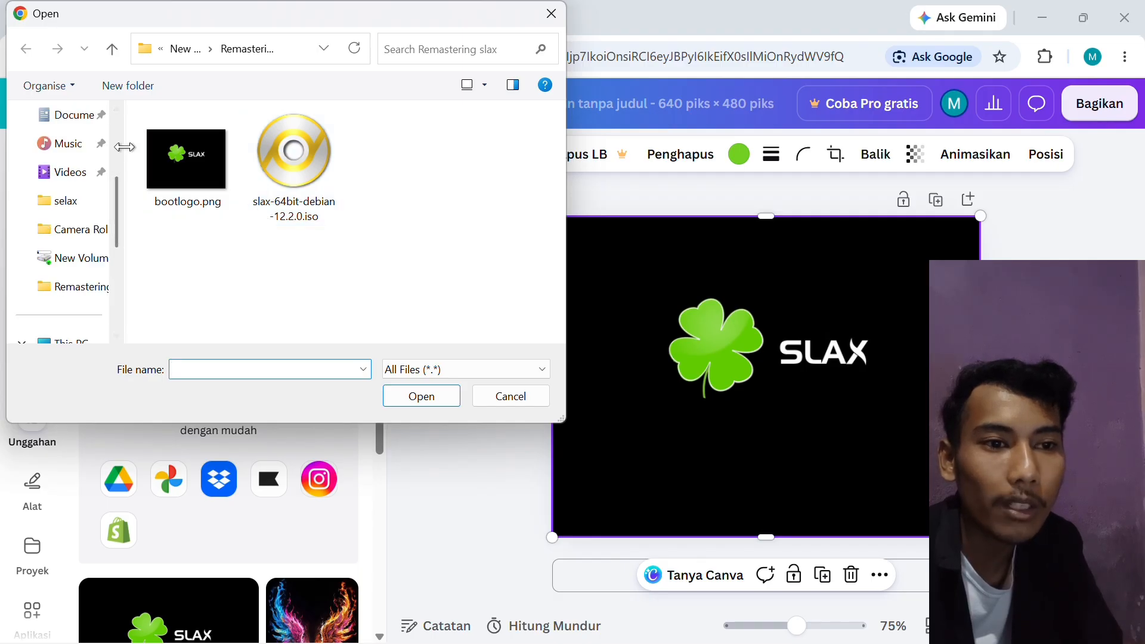
pyautogui.scroll(3, 121, 143)
pyautogui.click(76, 218)
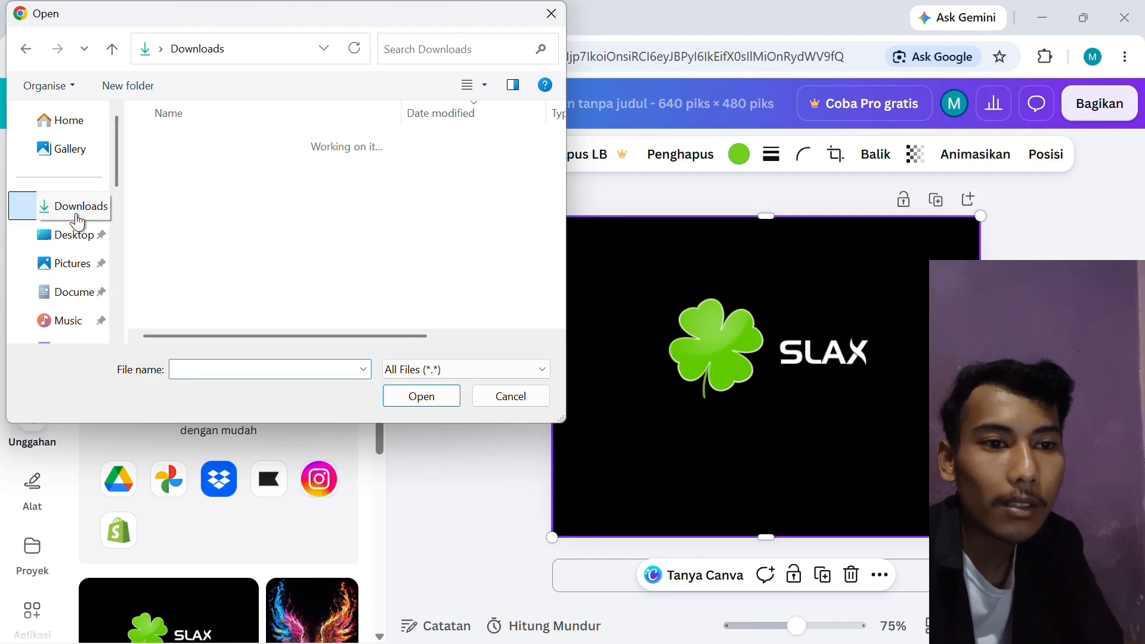
pyautogui.click(70, 235)
pyautogui.click(69, 263)
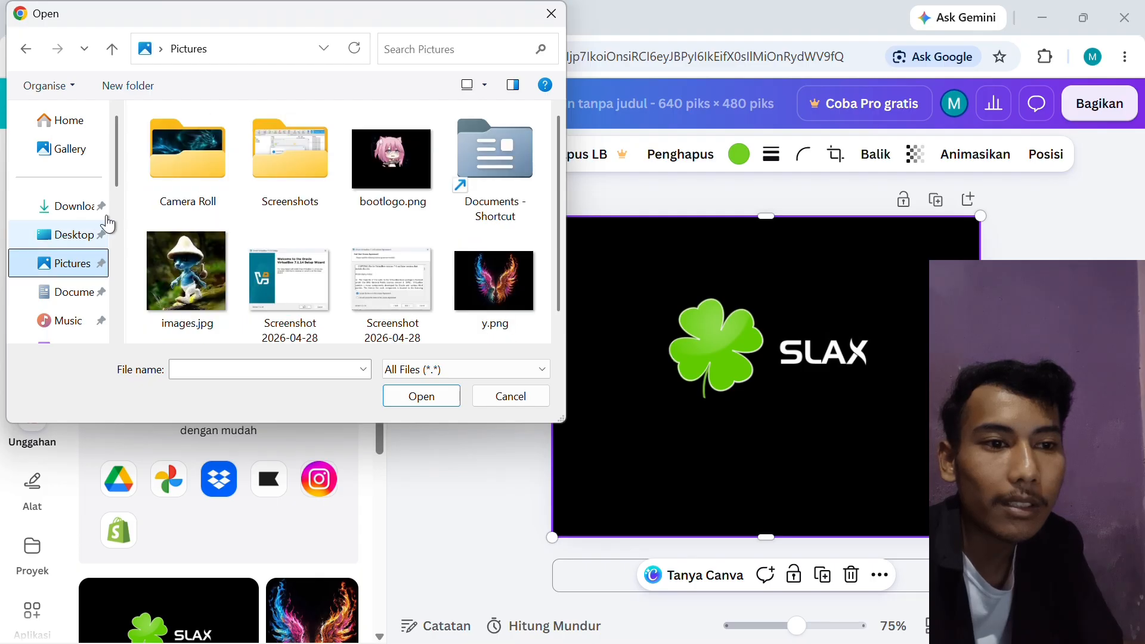
pyautogui.doubleClick(188, 161)
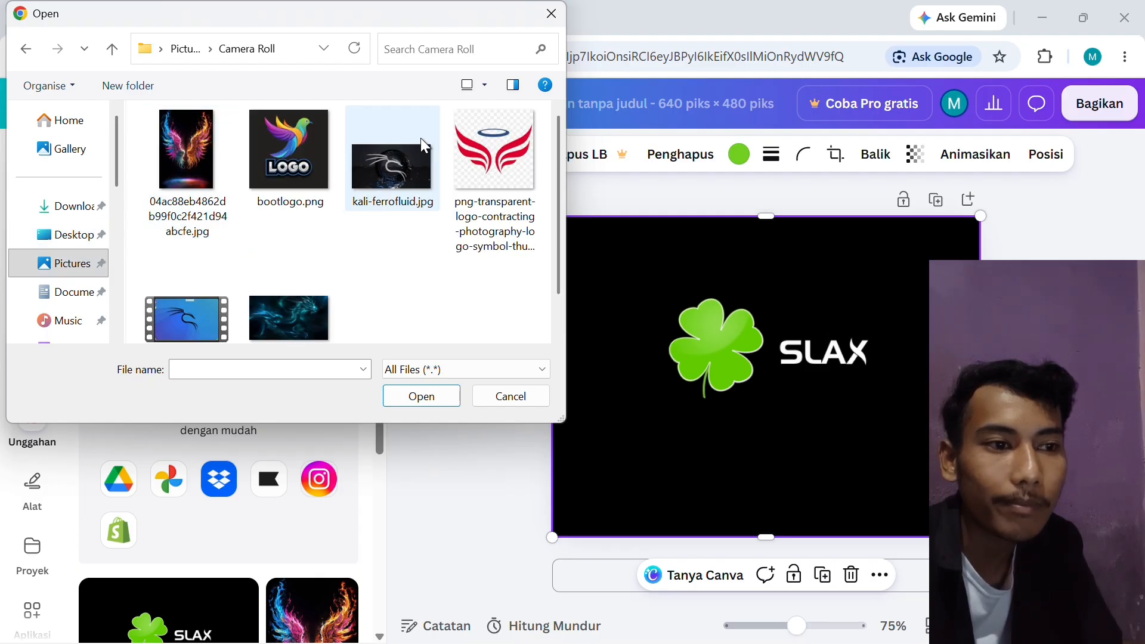
pyautogui.click(202, 183)
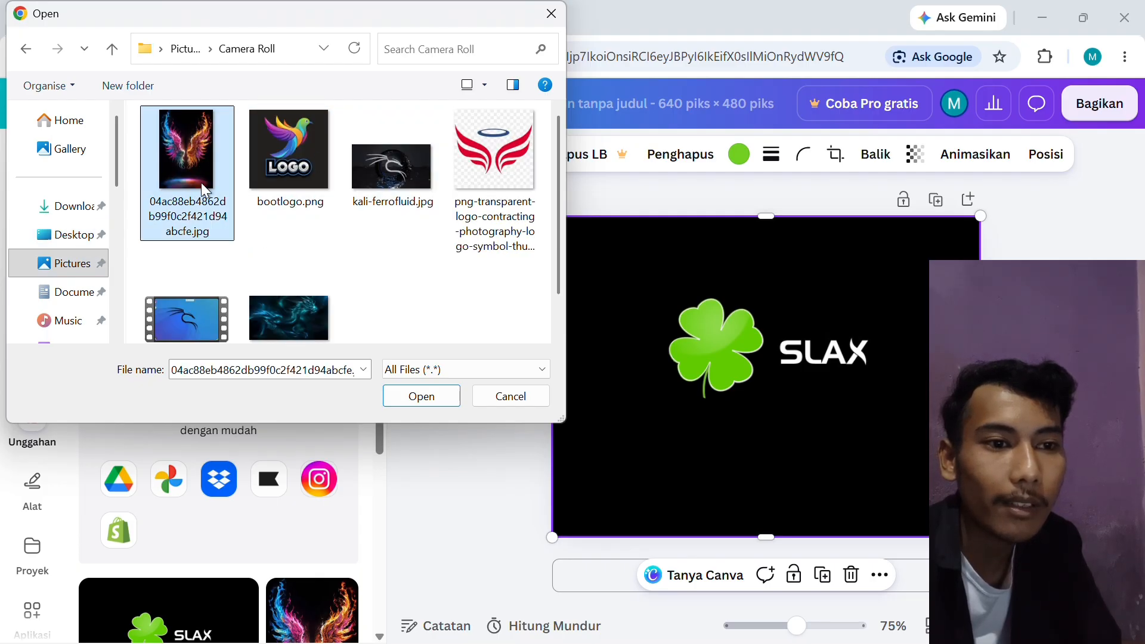
pyautogui.click(410, 393)
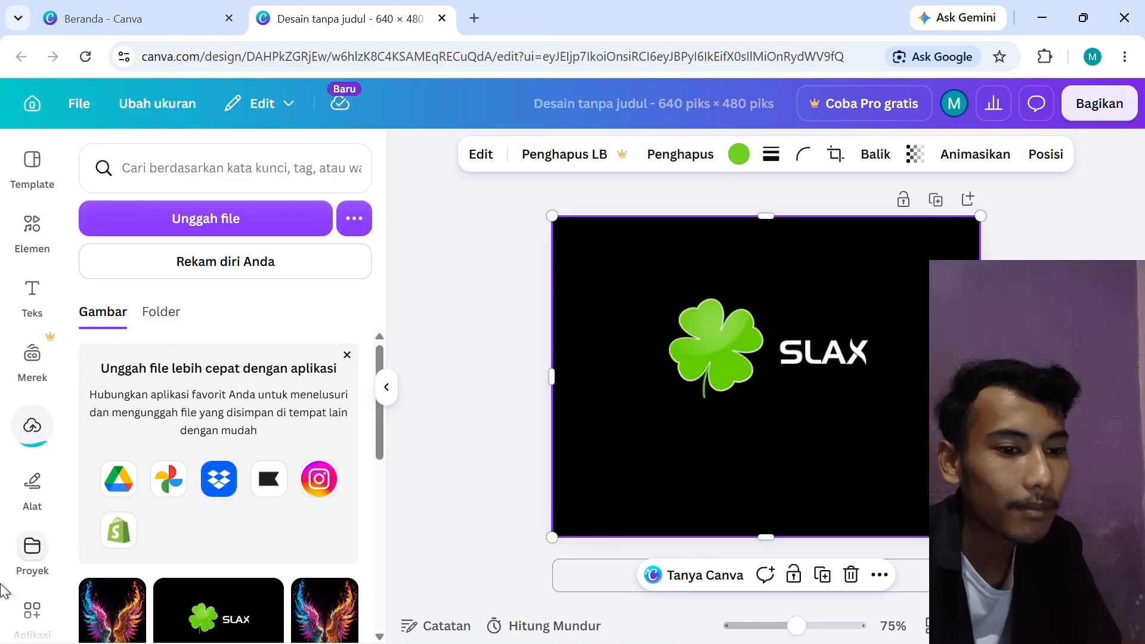
# - Add the uploaded wings image to the design and crop off the glowing strip below the wings
pyautogui.click(119, 623)
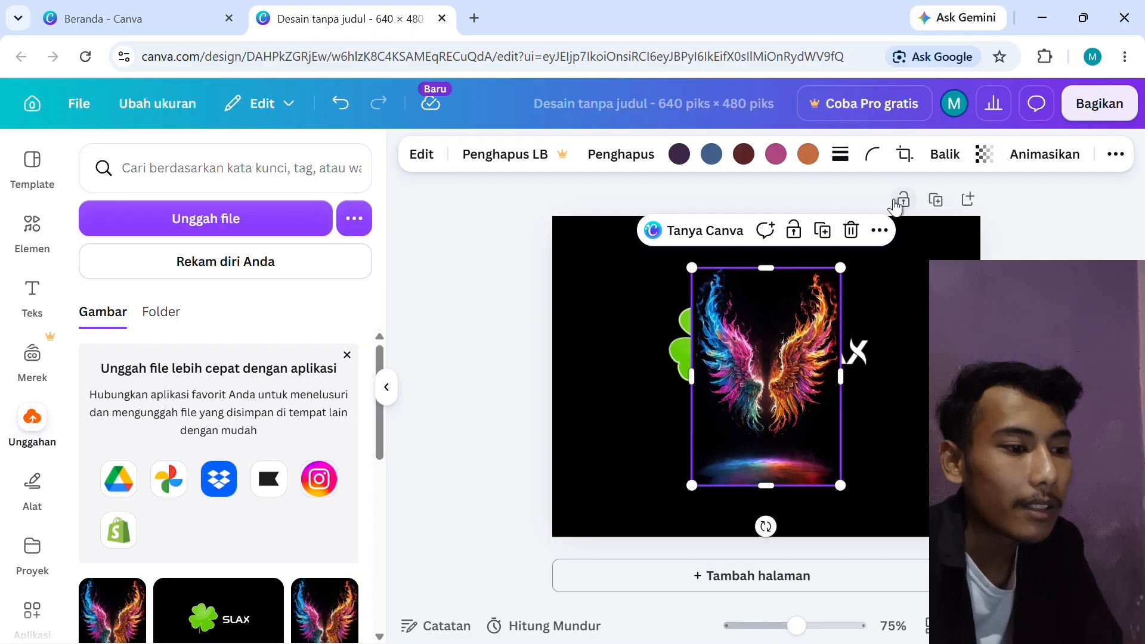
pyautogui.click(905, 155)
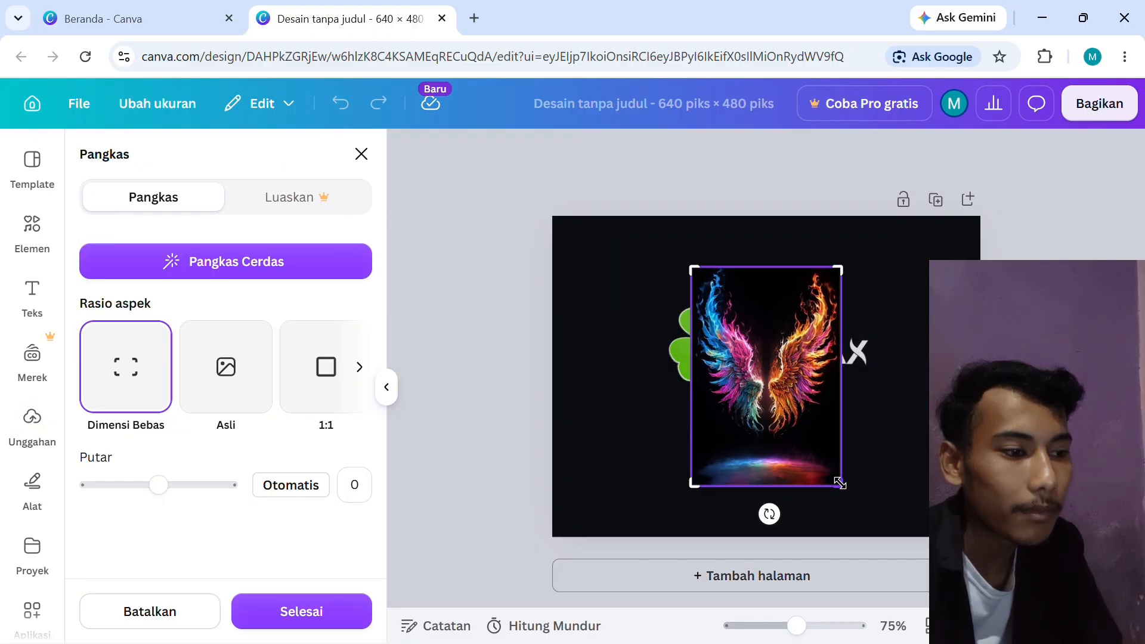
pyautogui.moveTo(837, 482); pyautogui.dragTo(858, 444)
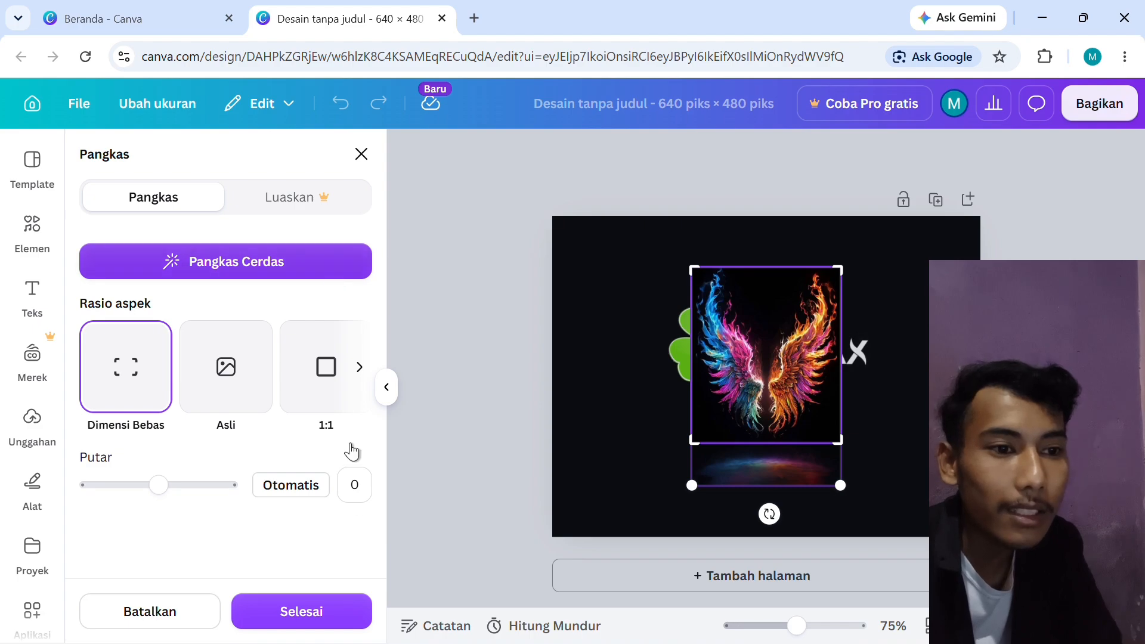
pyautogui.click(350, 610)
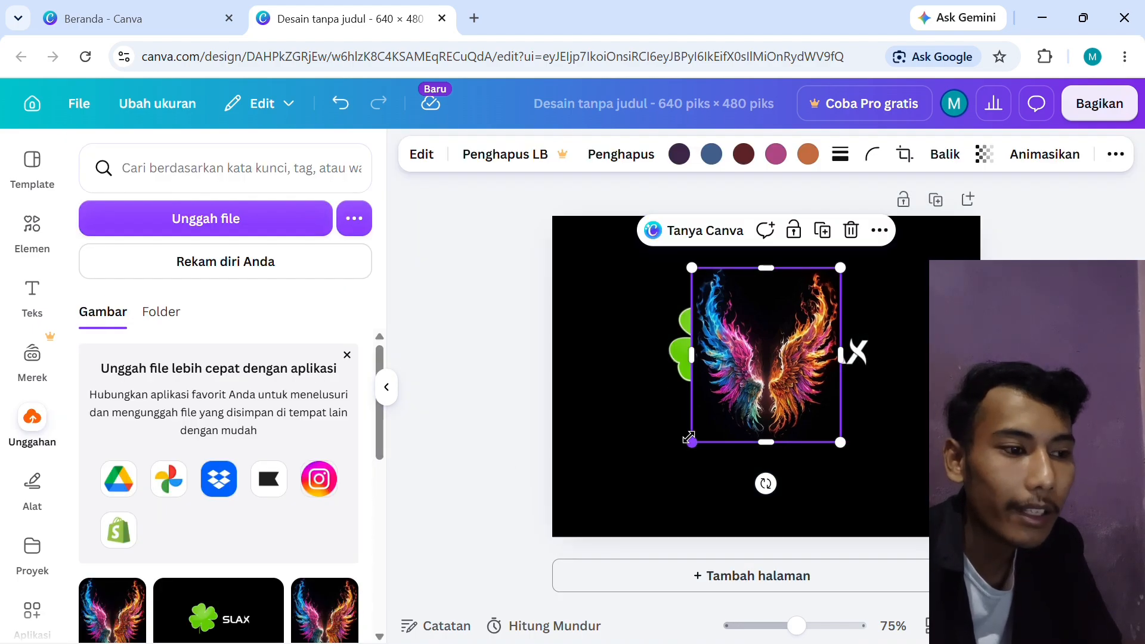
# - Enlarge the wings image and centre it on the page so it covers the clover and SLAX text
pyautogui.moveTo(692, 443); pyautogui.dragTo(616, 531)
pyautogui.moveTo(745, 426); pyautogui.dragTo(774, 391)
pyautogui.click(912, 309)
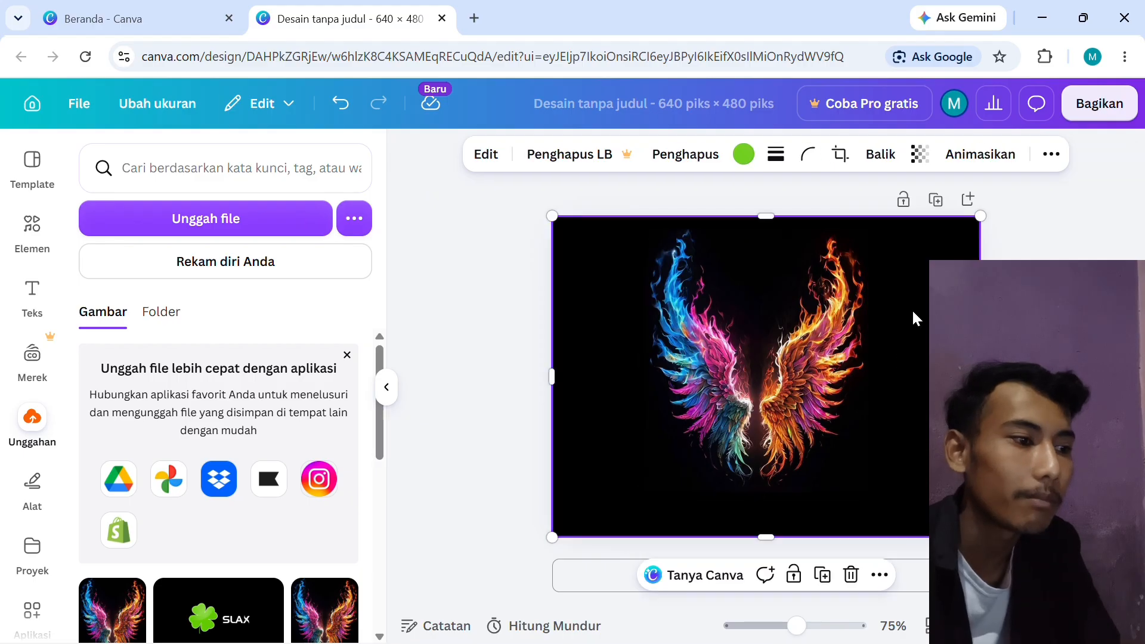
# - Download the finished design as a PNG file at 640 × 480 pixels
pyautogui.click(1120, 114)
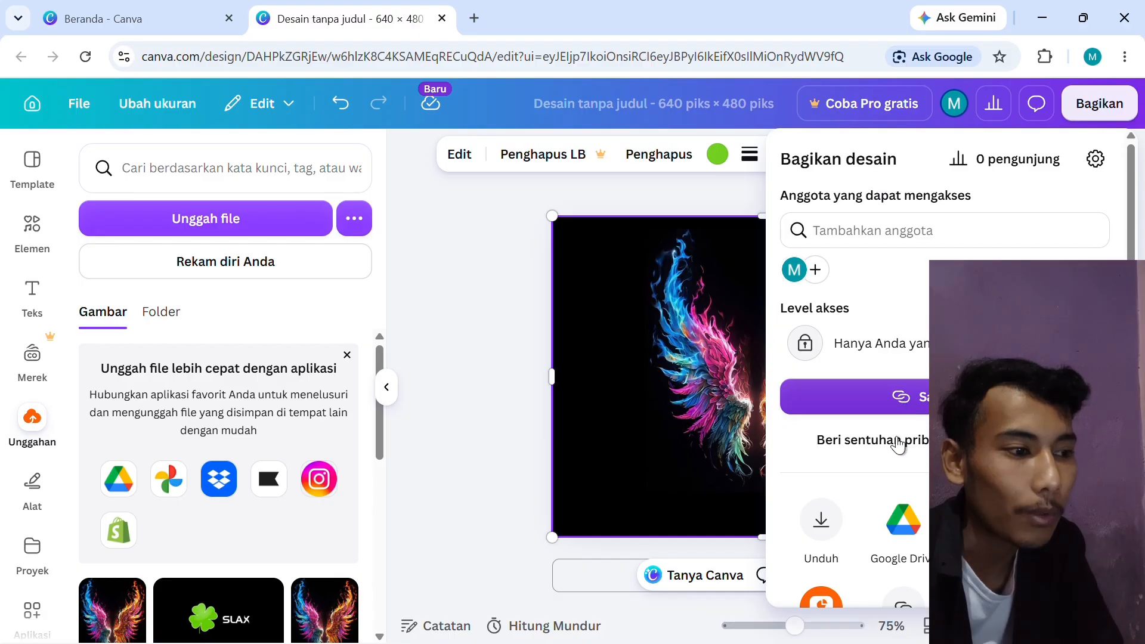
pyautogui.click(818, 531)
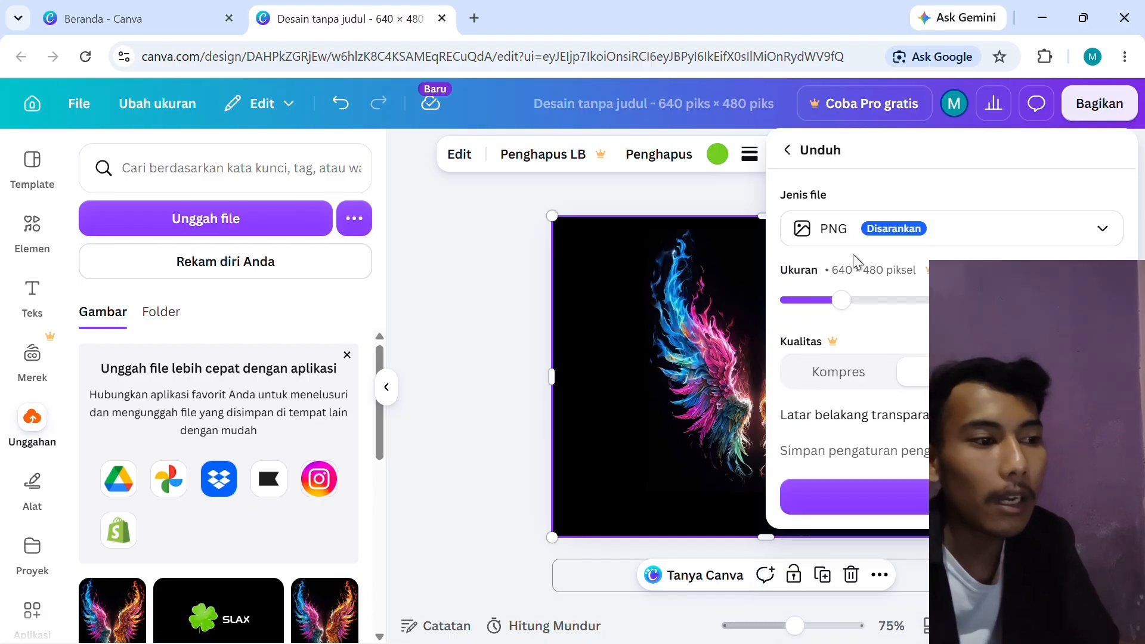
pyautogui.click(1101, 233)
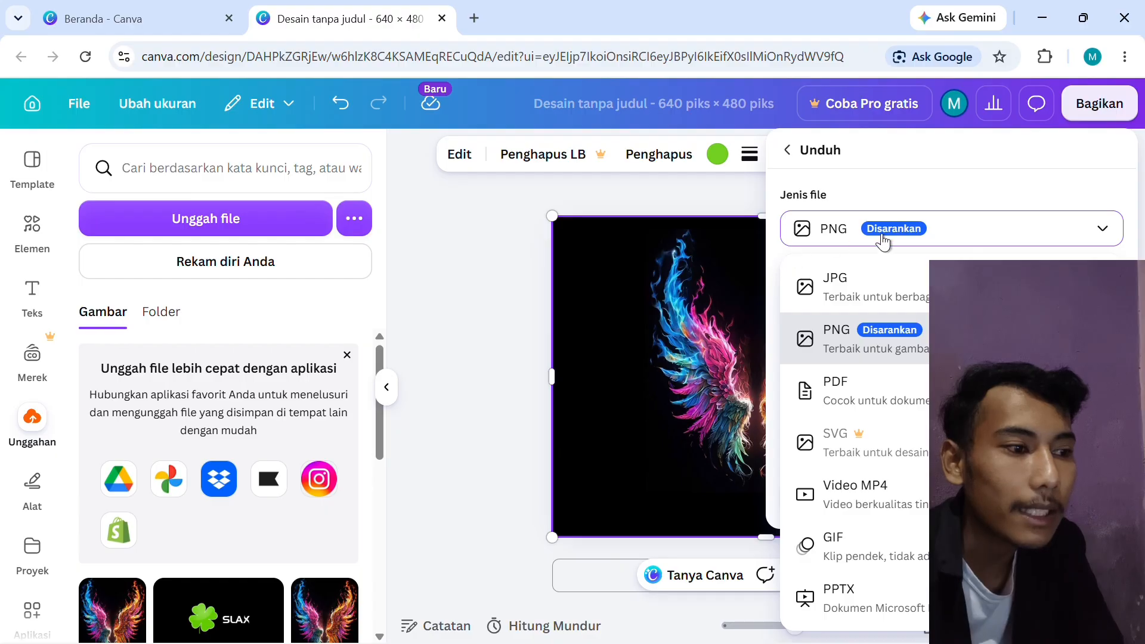
pyautogui.click(1102, 231)
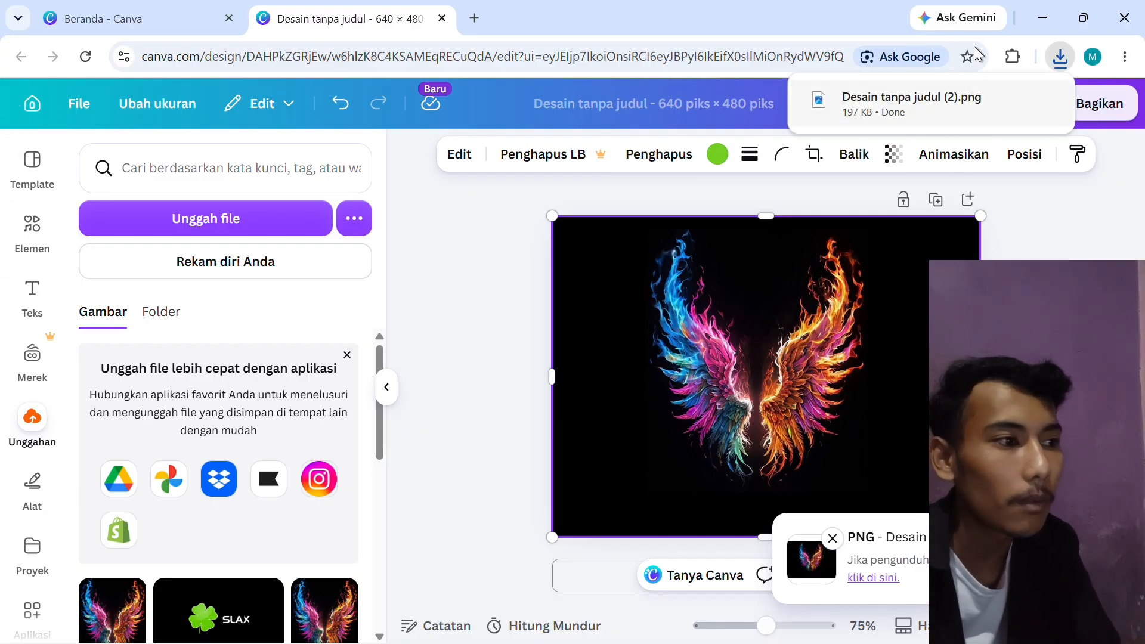
# - Minimize the browser, switch to File Explorer and view Desain tanpa judul (2).png from the Downloads folder
pyautogui.click(1043, 18)
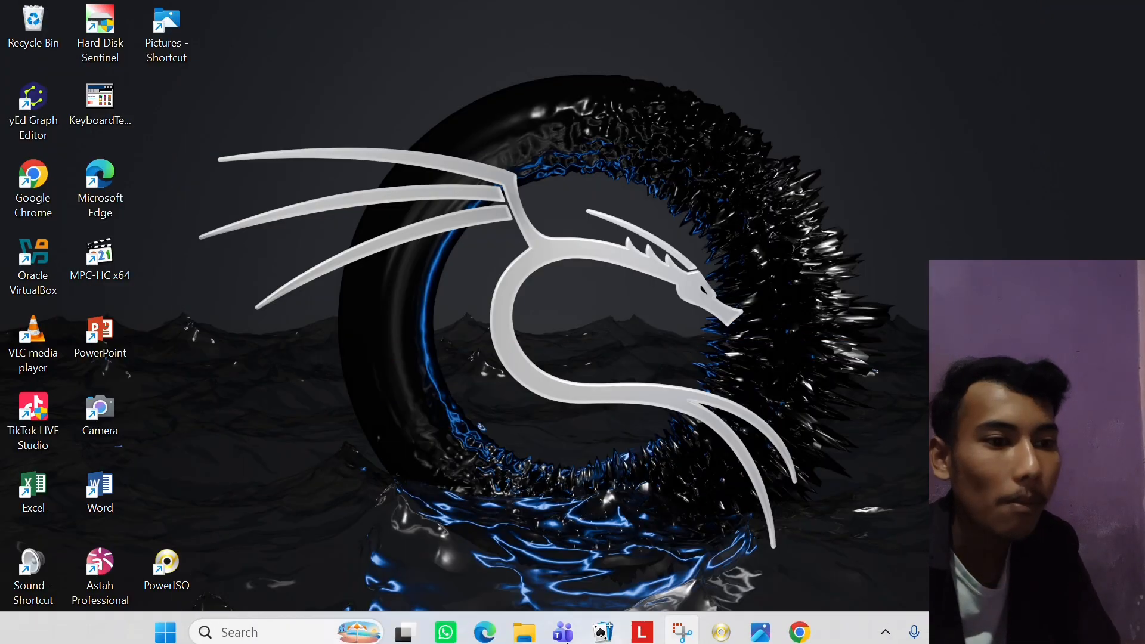
pyautogui.click(524, 632)
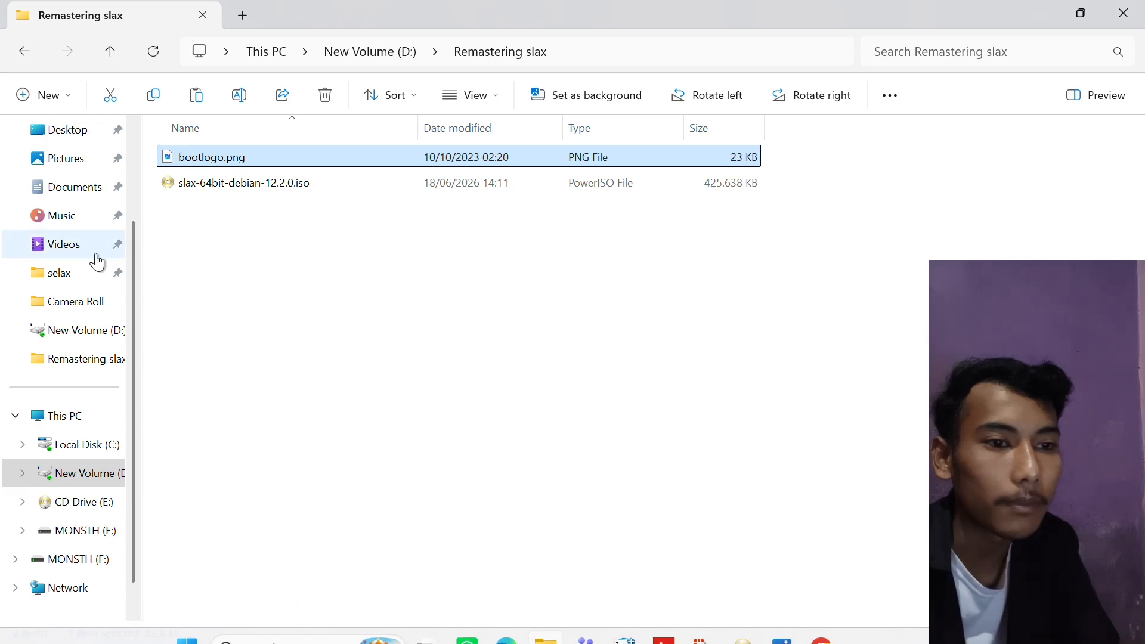
pyautogui.scroll(3, 90, 173)
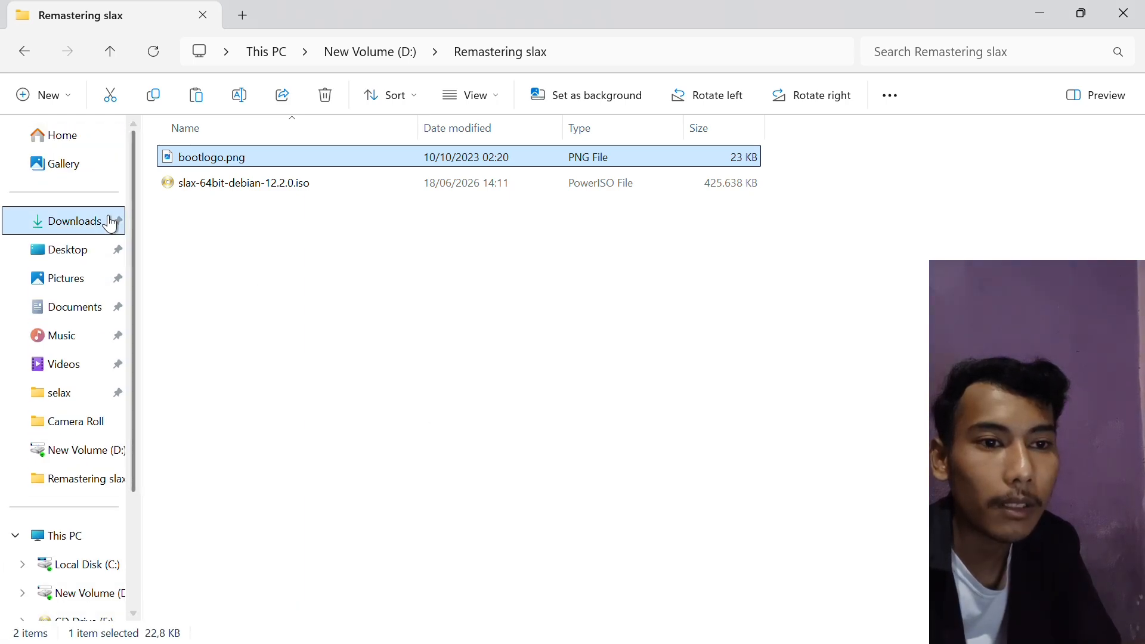
pyautogui.click(110, 223)
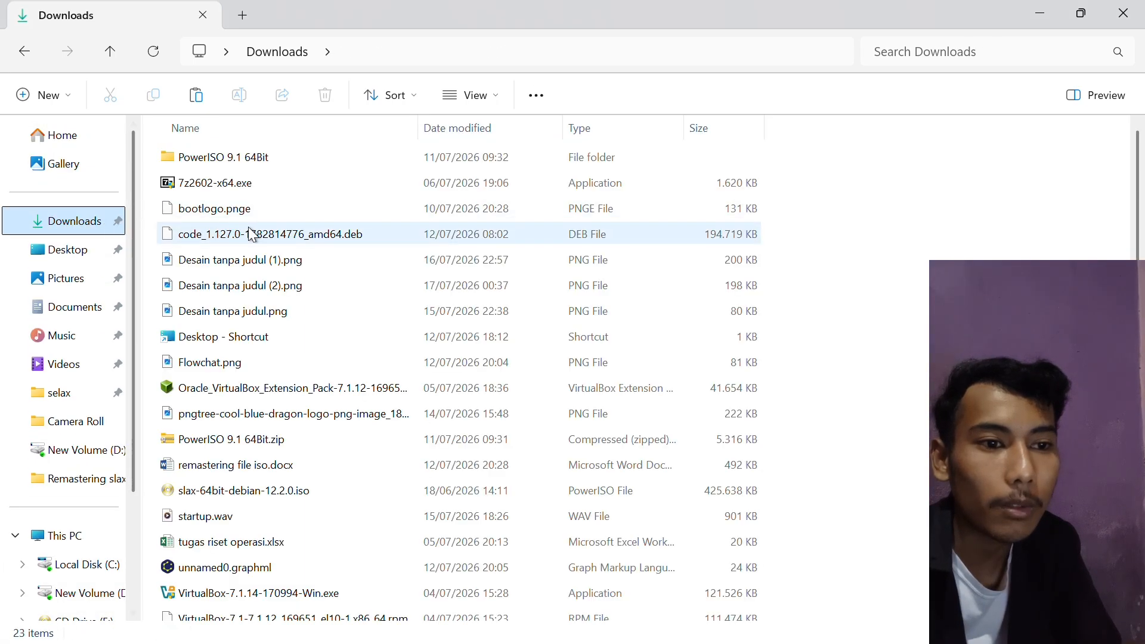
pyautogui.doubleClick(262, 286)
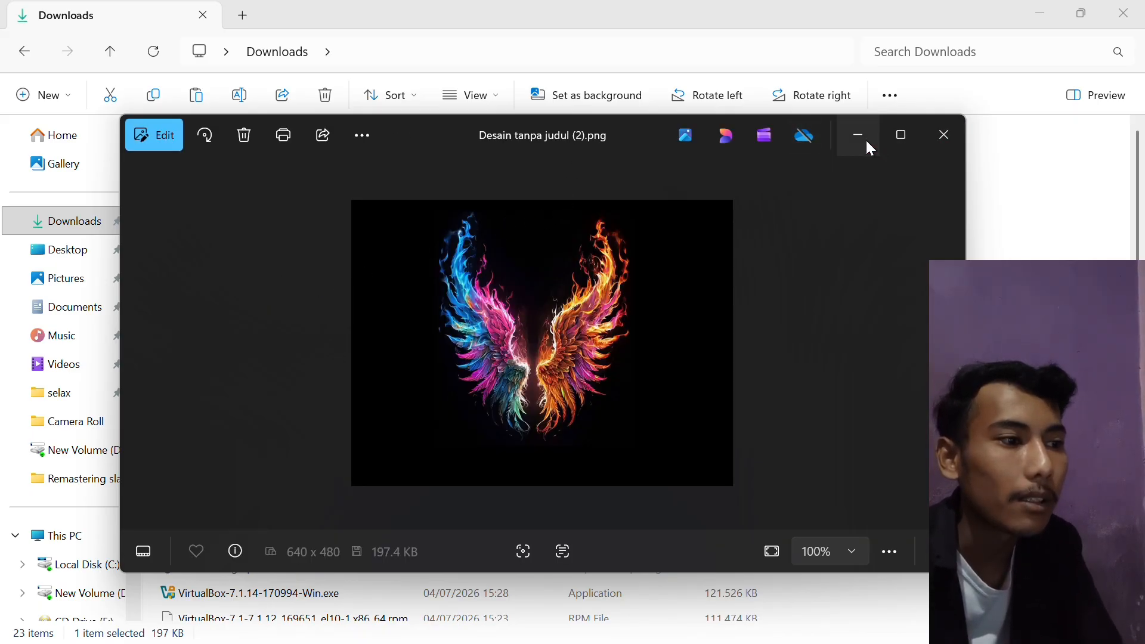
# - Close the image preview and paste Desain tanpa judul (2).png into the Remastering slax folder on drive D
pyautogui.click(934, 137)
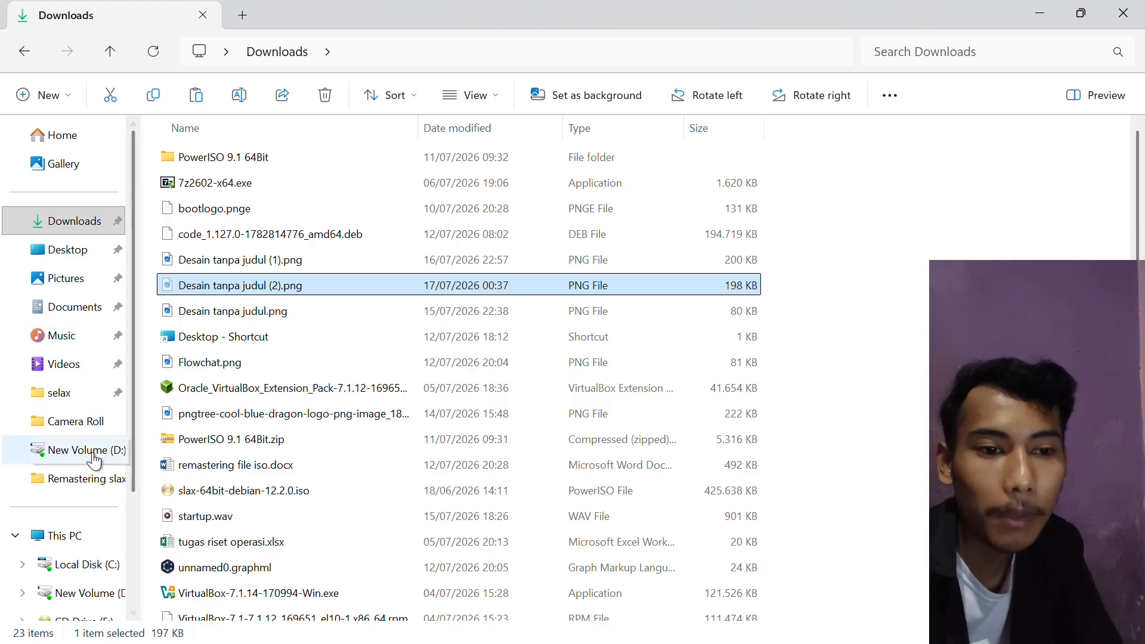
pyautogui.click(100, 484)
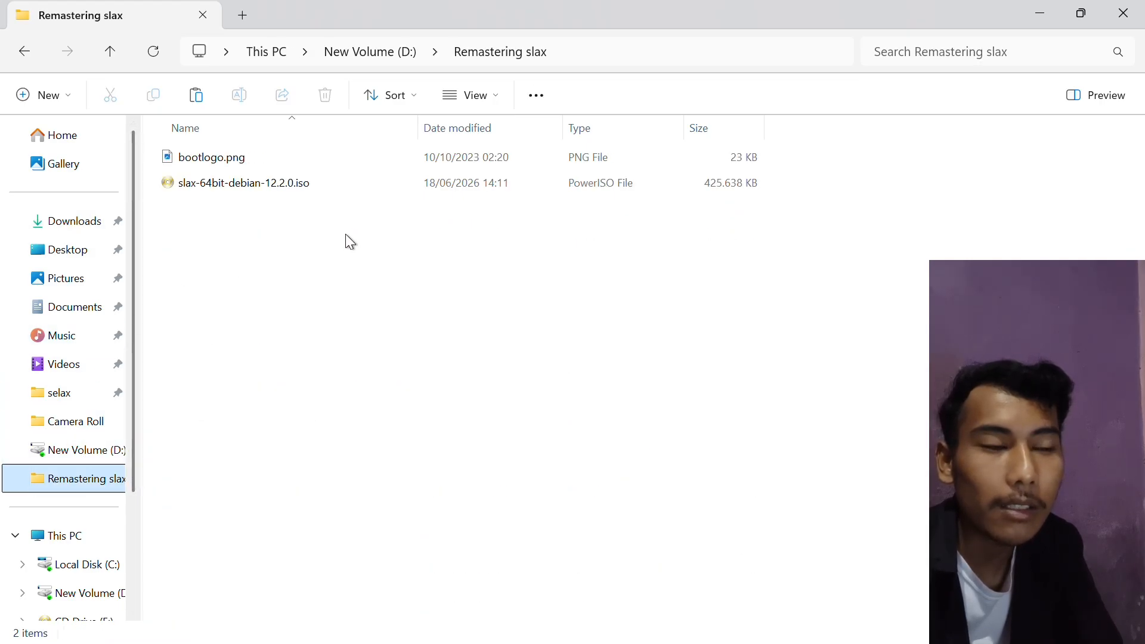
pyautogui.rightClick(291, 248)
pyautogui.click(333, 279)
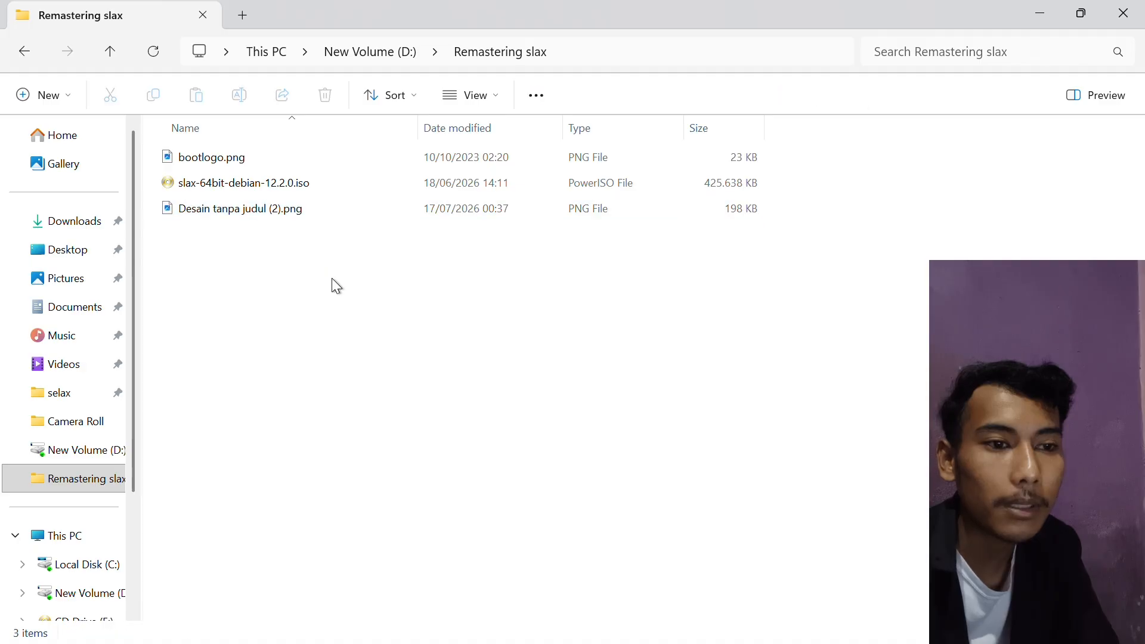
# - View the original bootlogo.png and the new Desain tanpa judul (2).png to compare them
pyautogui.doubleClick(264, 157)
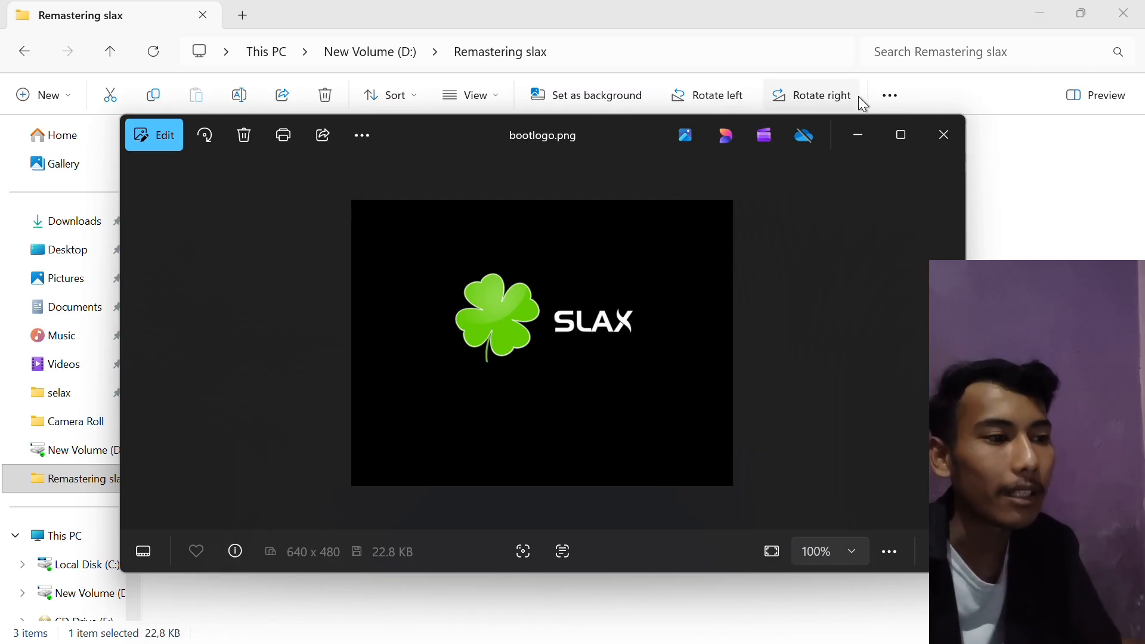
pyautogui.click(942, 138)
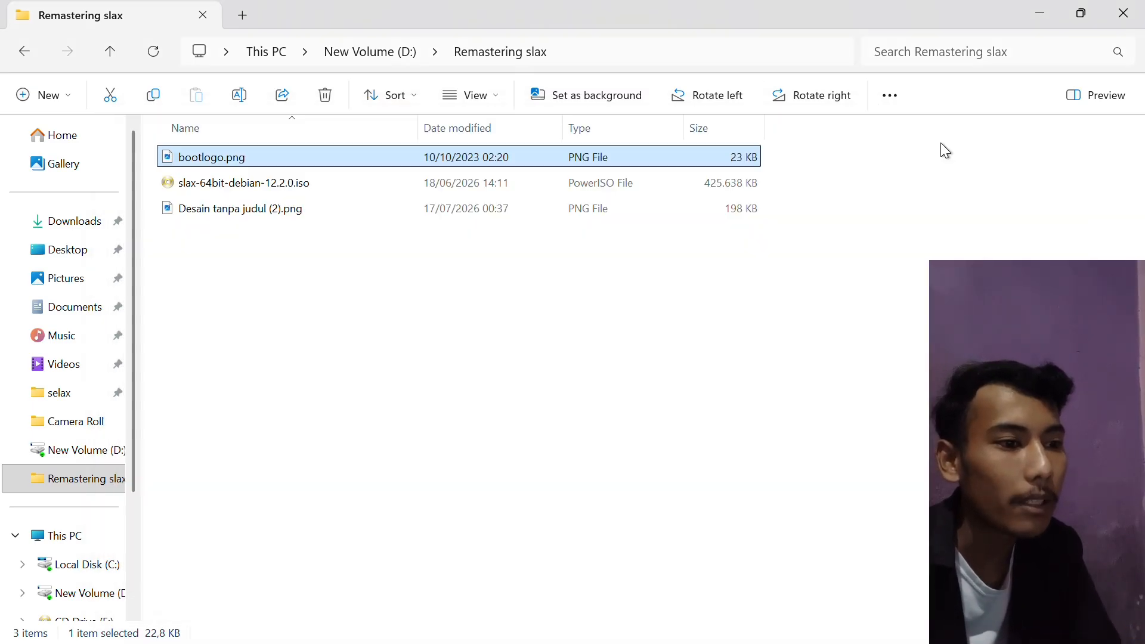
pyautogui.click(209, 216)
pyautogui.click(210, 216)
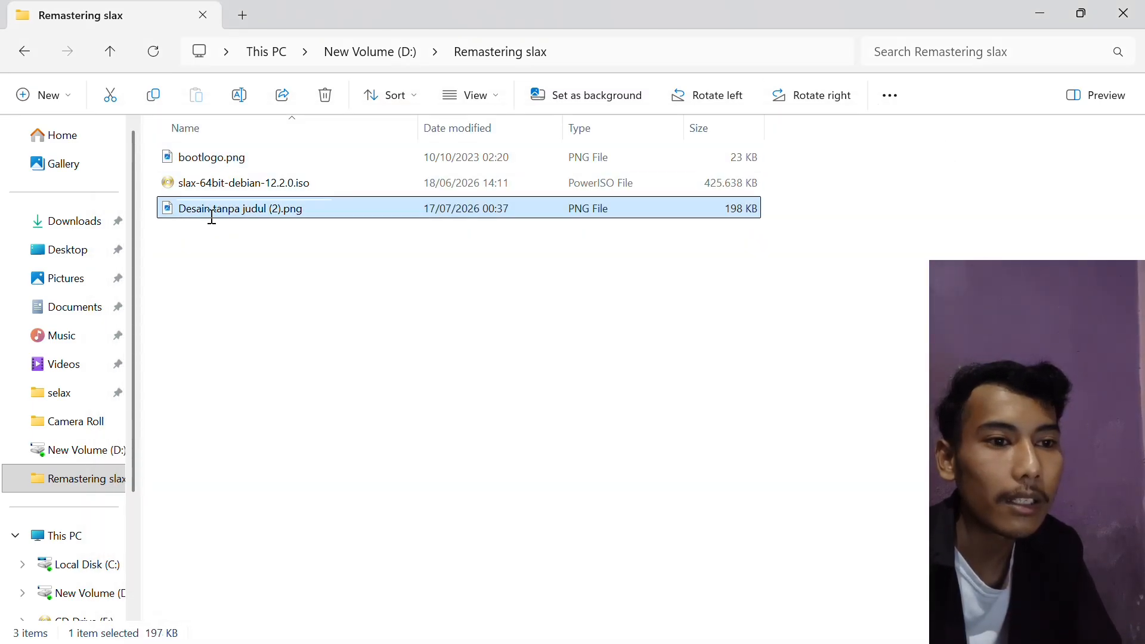
pyautogui.doubleClick(353, 216)
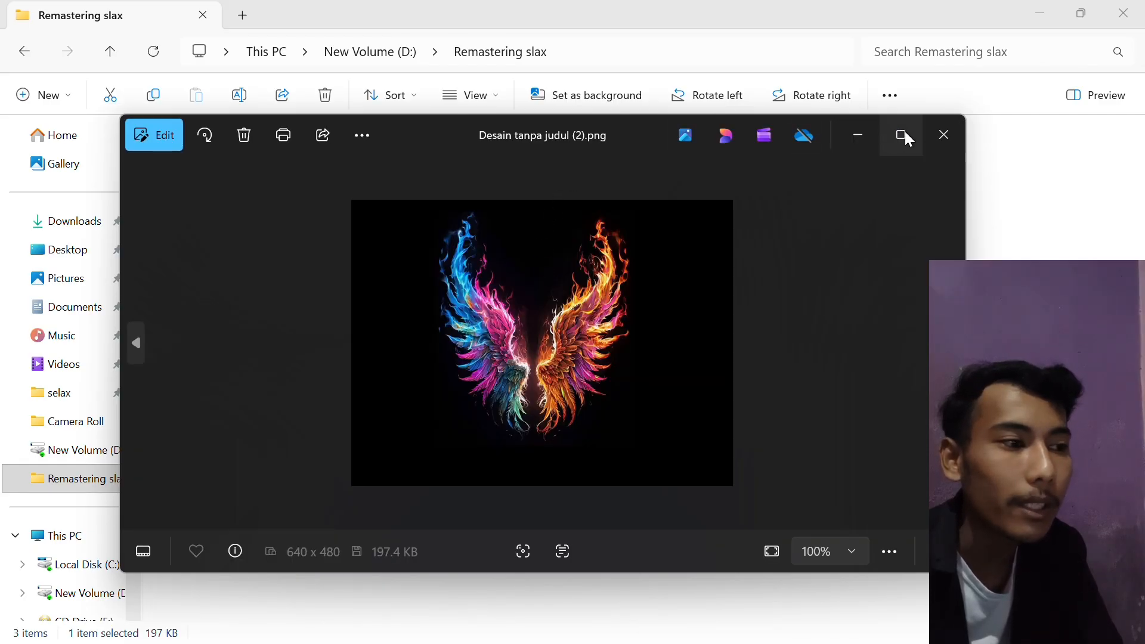
pyautogui.click(936, 136)
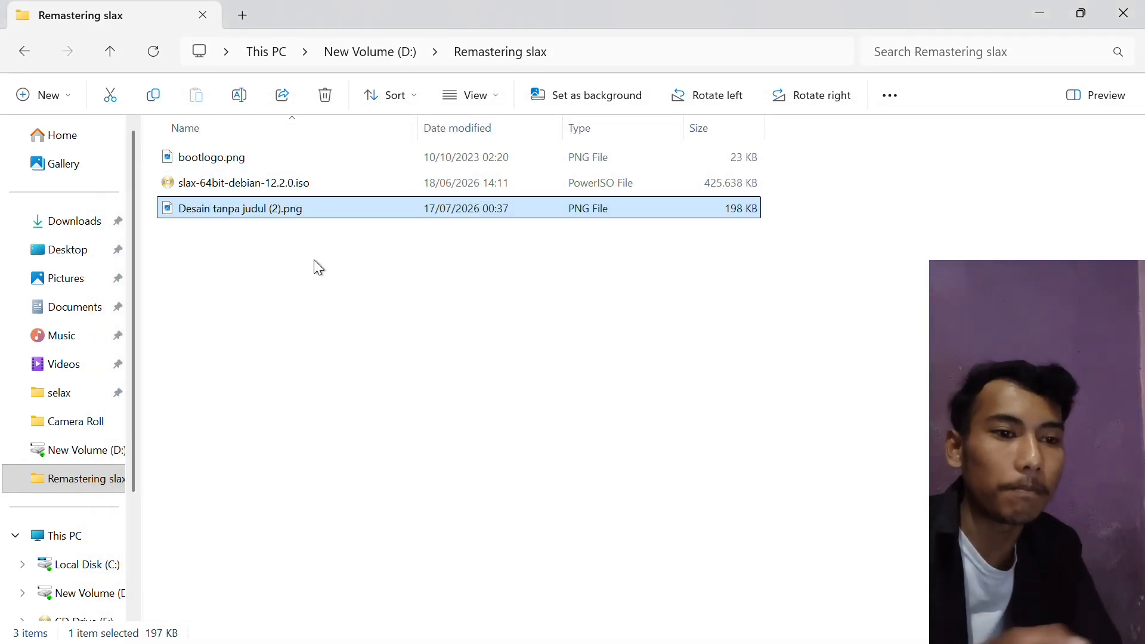
# - Delete the original bootlogo.png from the Remastering slax folder and rename Desain tanpa judul (2).png to bootlogo.png
pyautogui.click(277, 159)
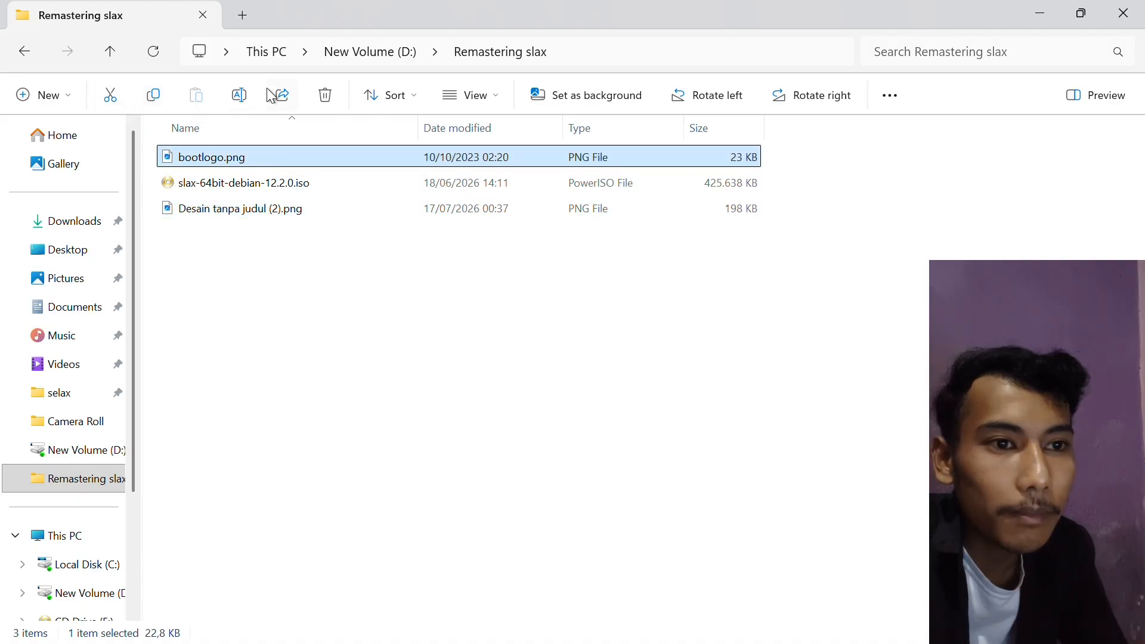
pyautogui.click(329, 90)
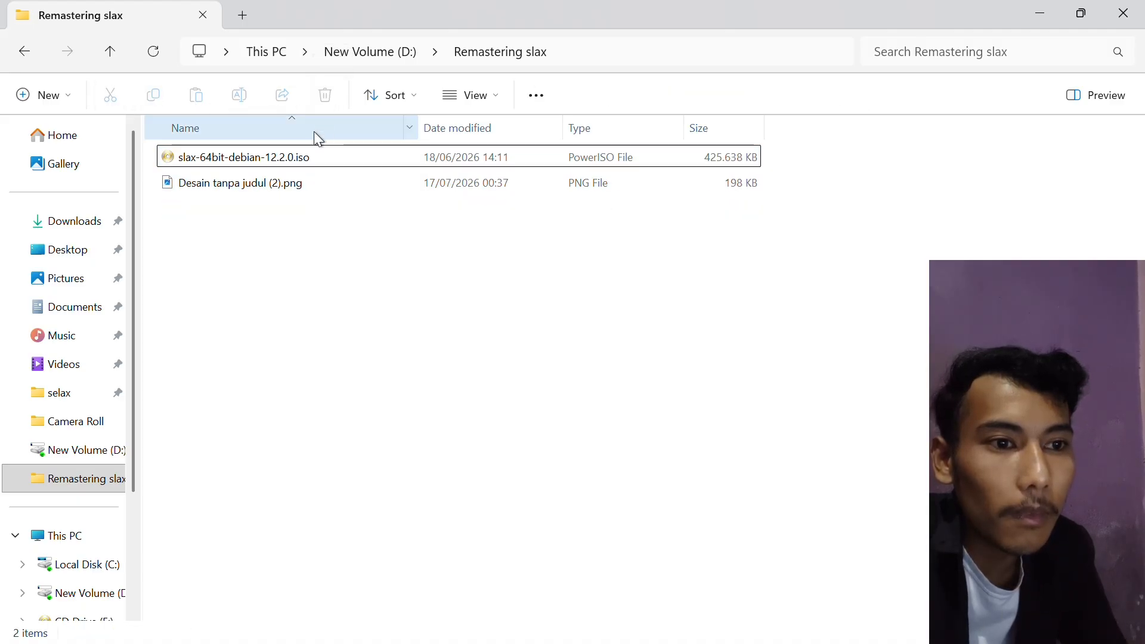
pyautogui.click(309, 165)
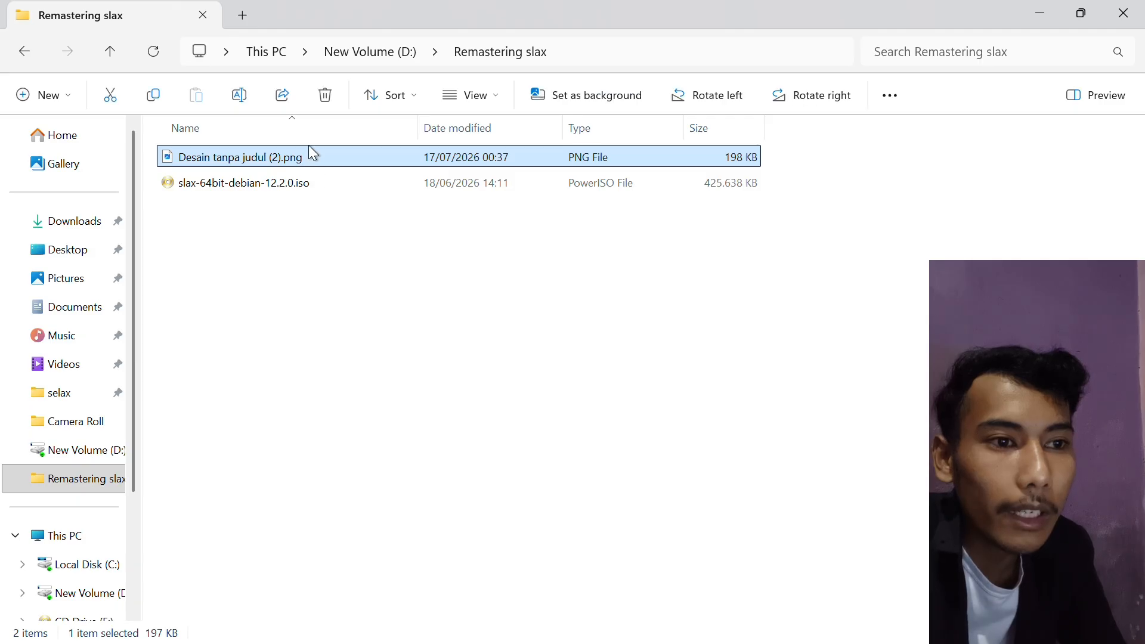
pyautogui.click(239, 96)
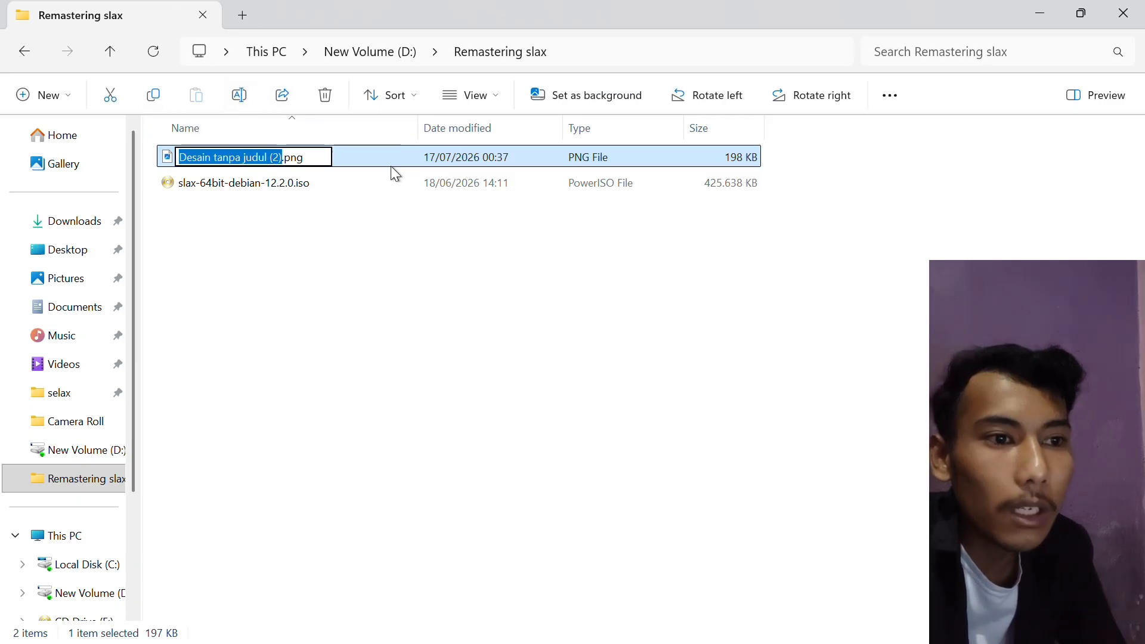
pyautogui.write('bo')
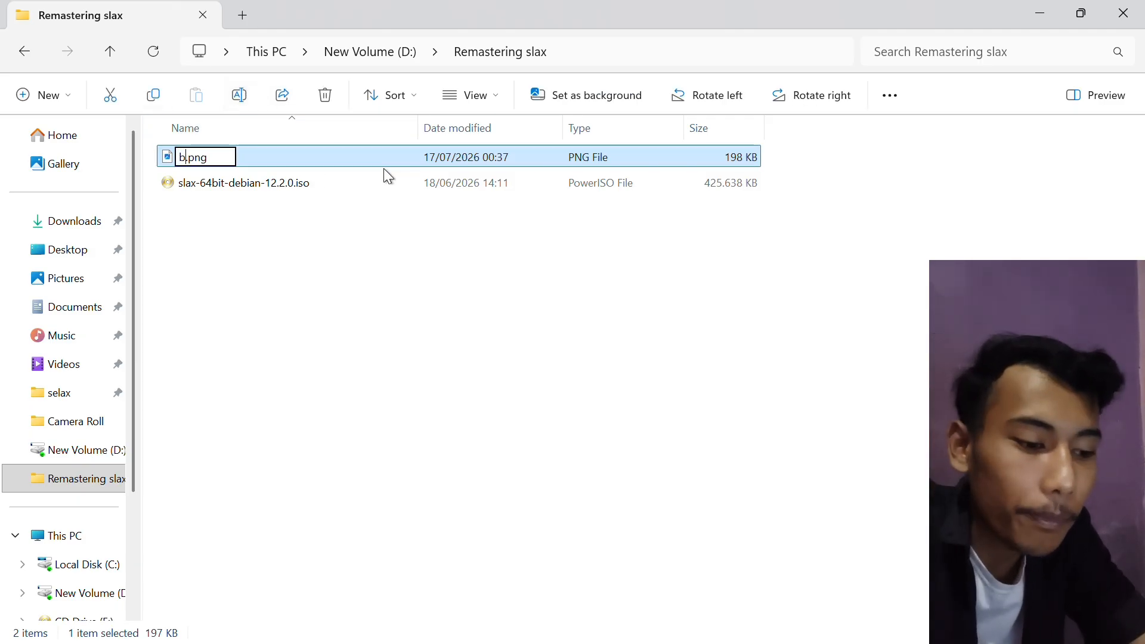
pyautogui.write('otlo')
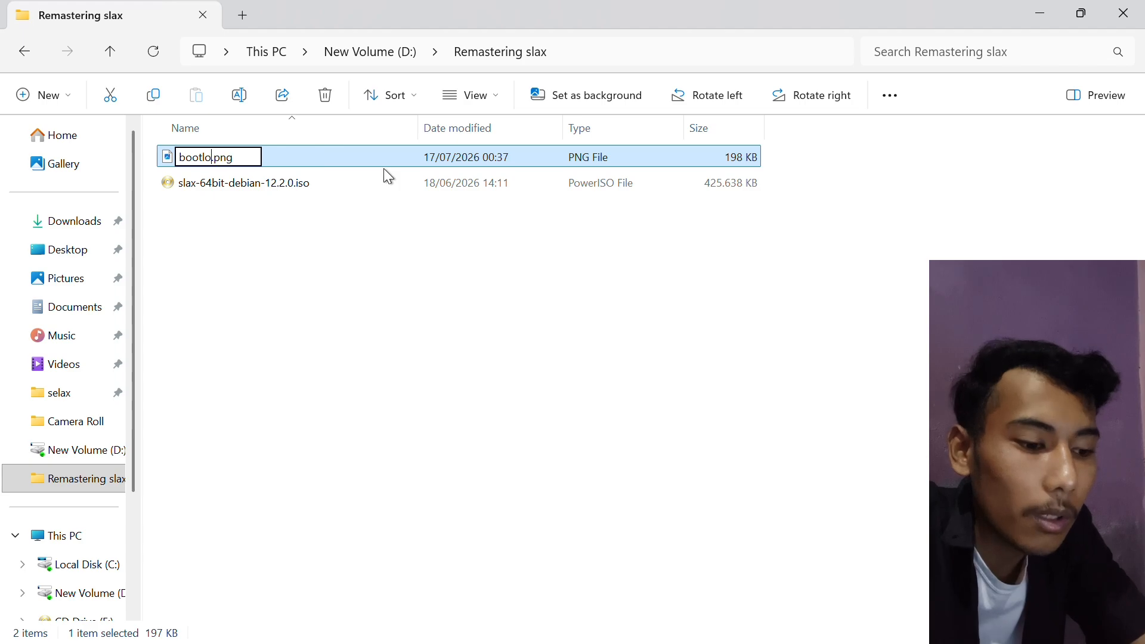
pyautogui.write('go')
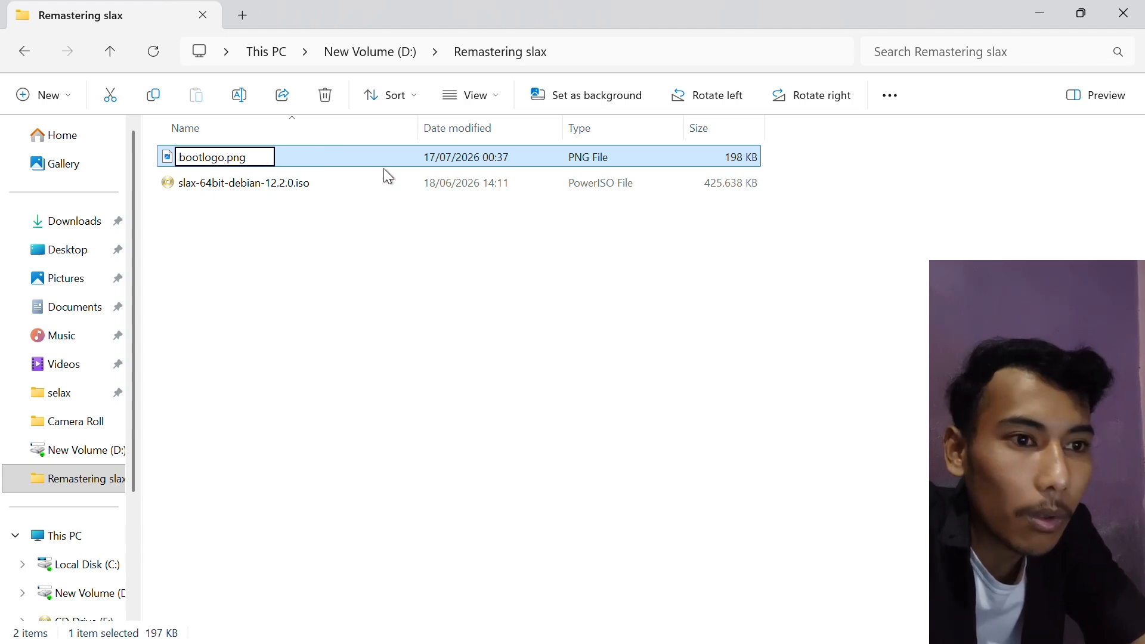
pyautogui.press('Return')
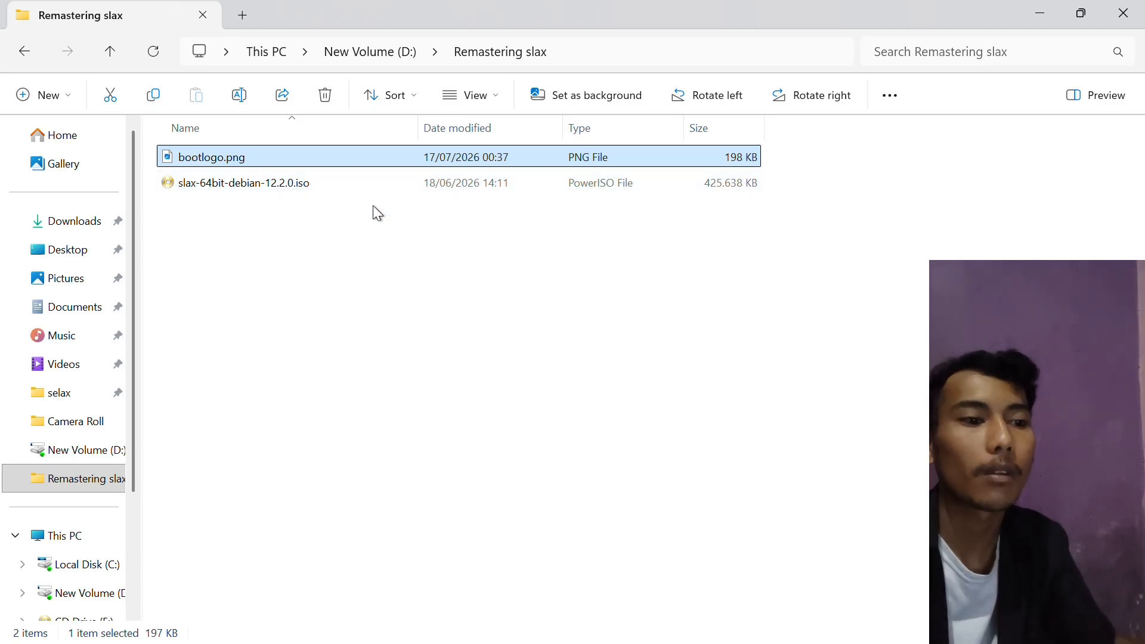
pyautogui.click(355, 269)
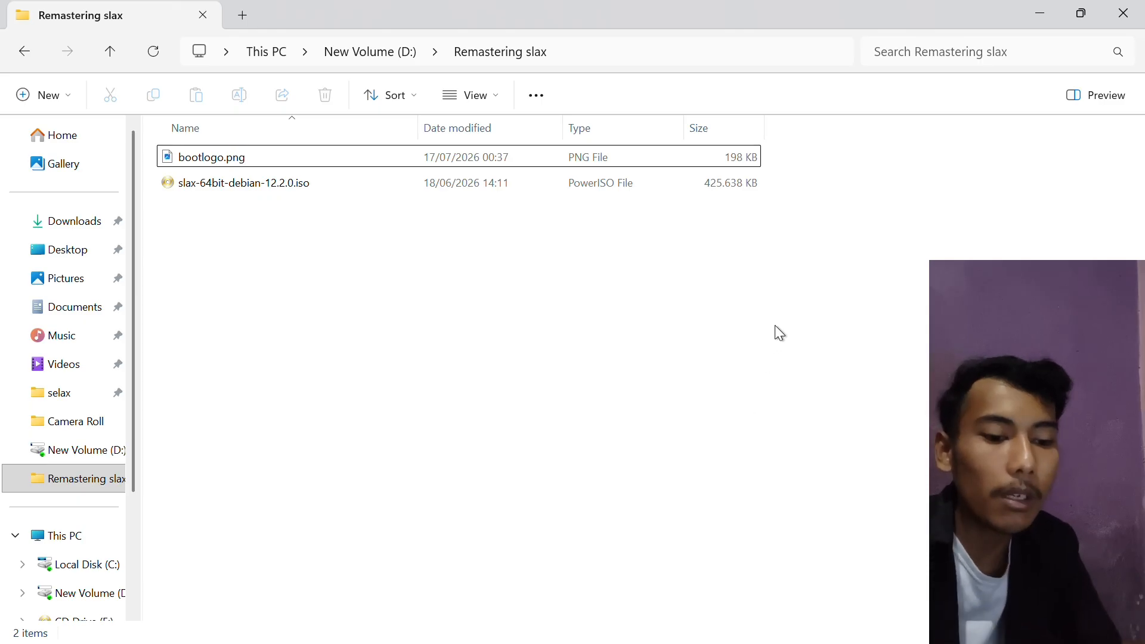
# - Show the folder's files as large icons and switch to PowerISO, placing its window beside them
pyautogui.hotkey('ctrl', 'shift', '2')
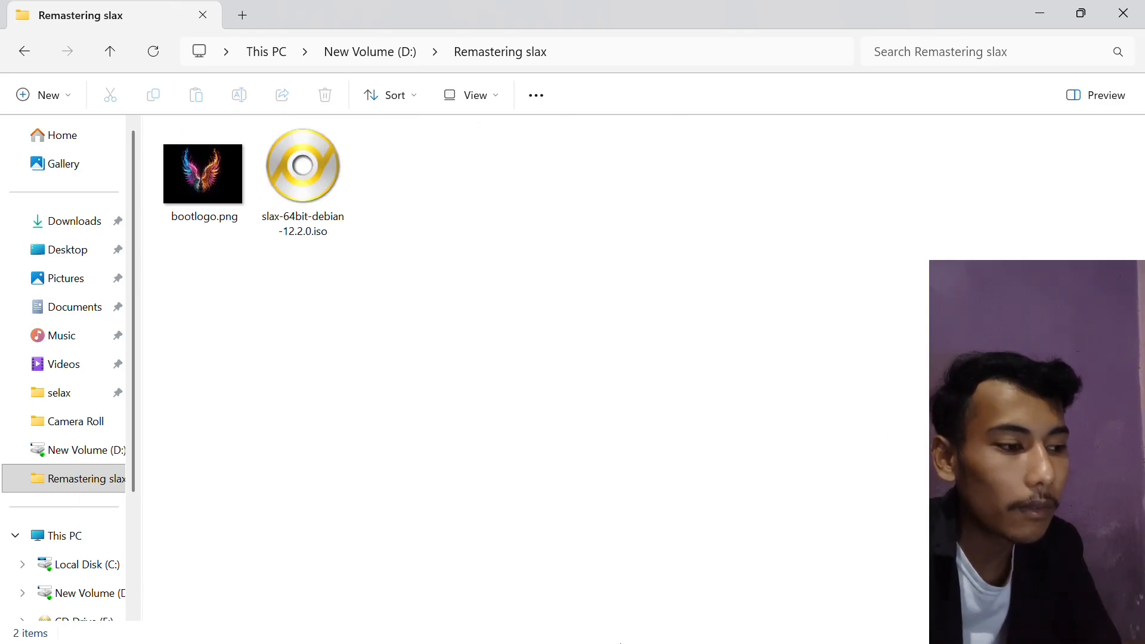
pyautogui.press('super')
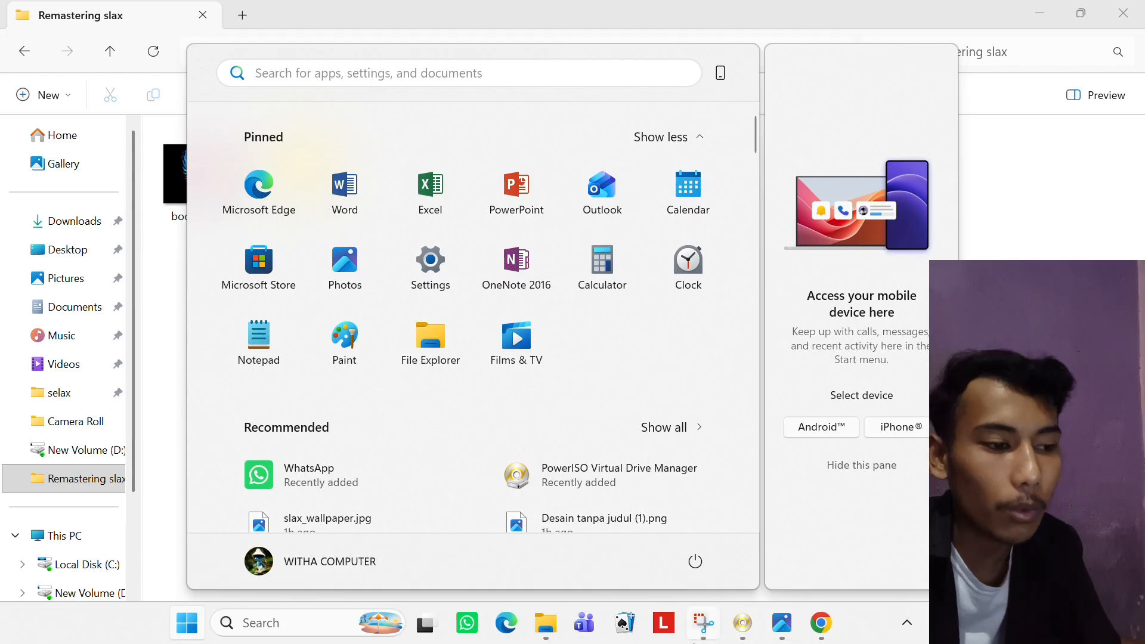
pyautogui.moveTo(743, 626)
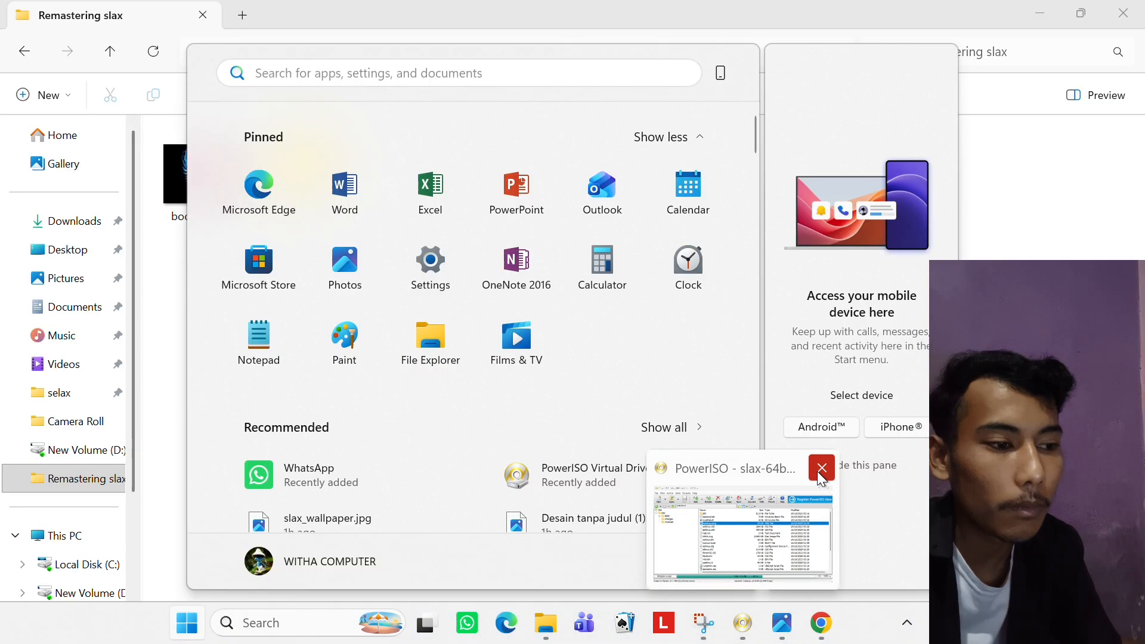
pyautogui.click(772, 542)
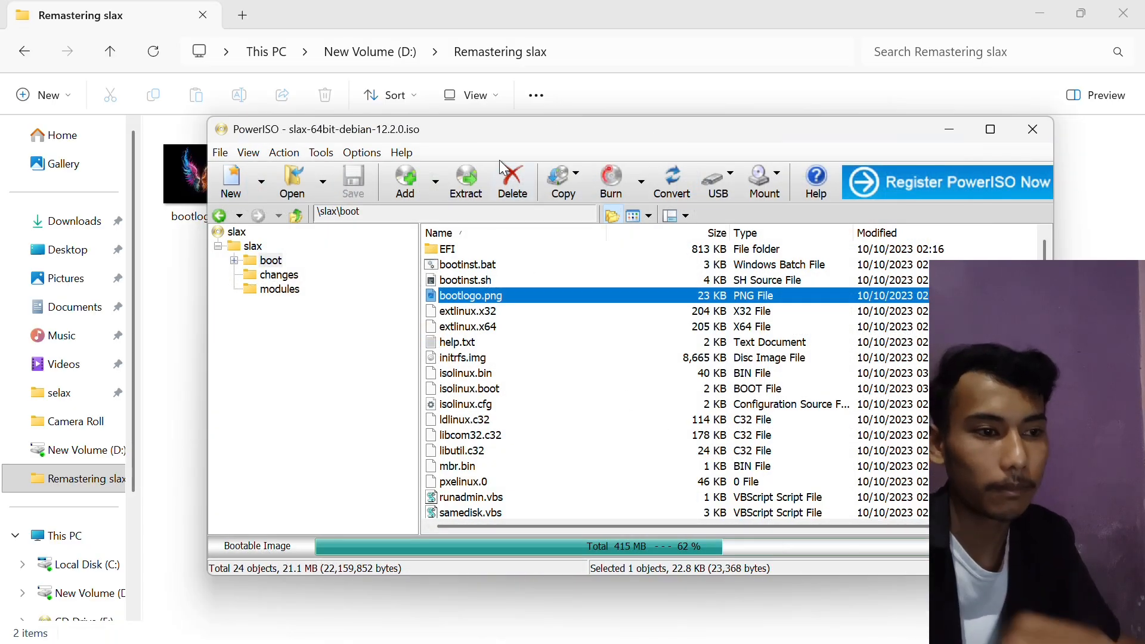
pyautogui.moveTo(513, 131); pyautogui.dragTo(671, 111)
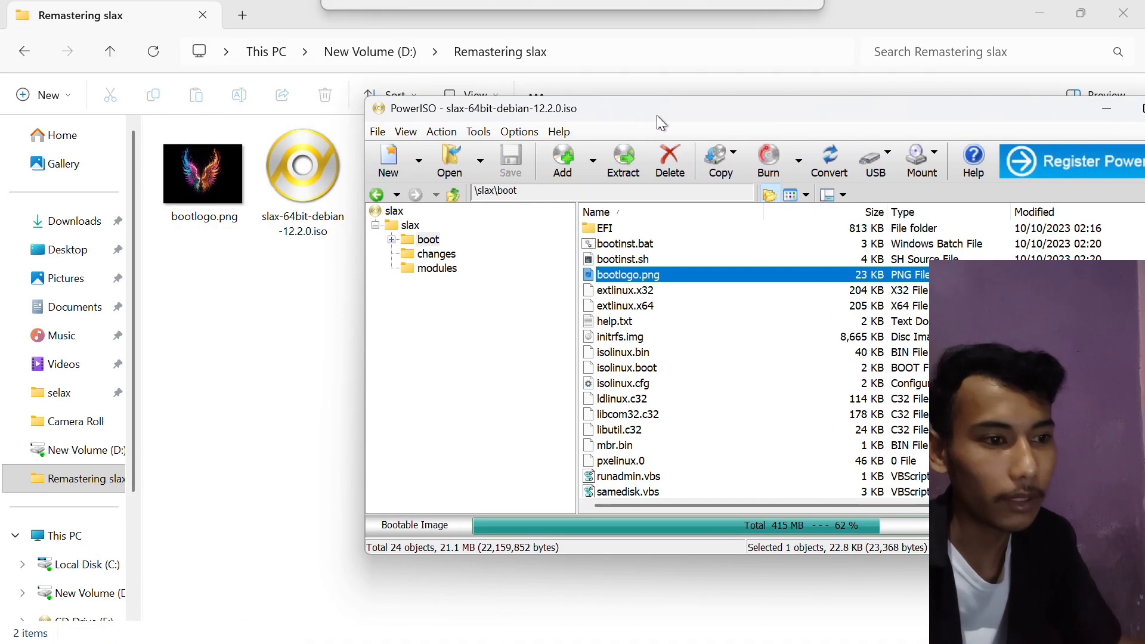
# - View the original bootlogo.png in the ISO's \slax\boot folder and delete it from the image
pyautogui.doubleClick(625, 279)
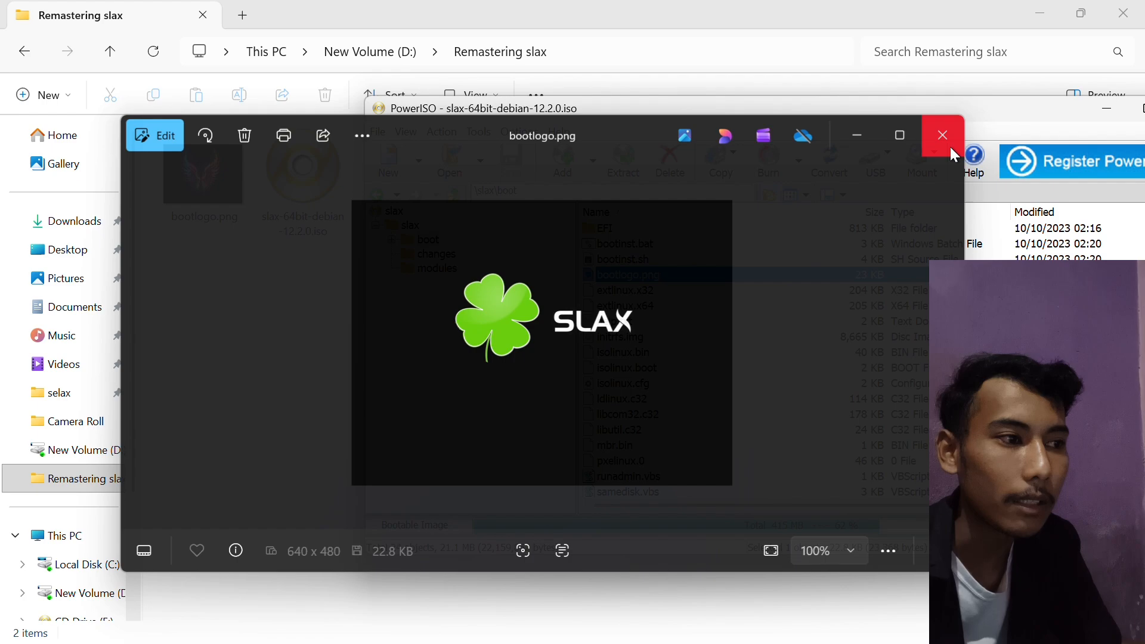
pyautogui.click(950, 144)
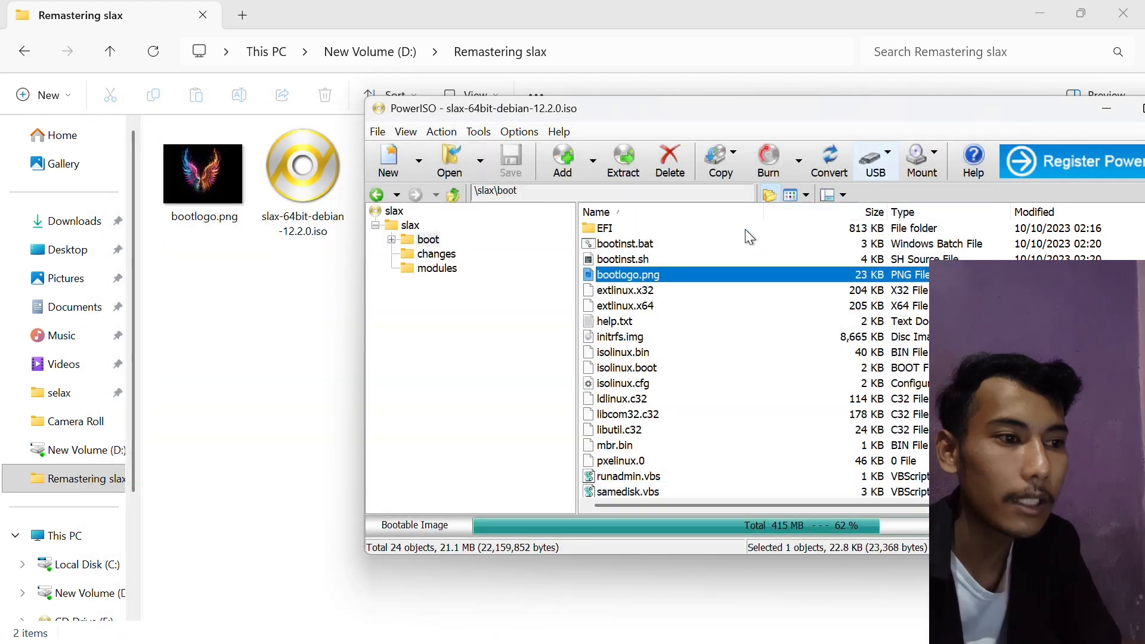
pyautogui.click(683, 170)
pyautogui.click(805, 374)
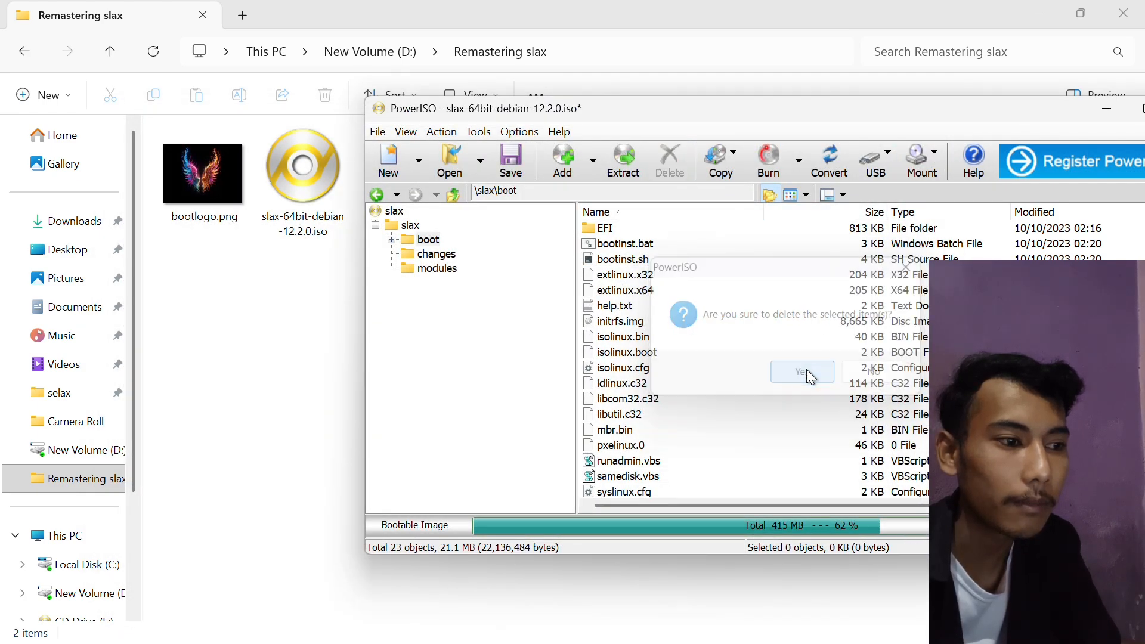
# - Add the winged bootlogo.png from the Remastering slax folder to the ISO's \slax\boot folder and preview it
pyautogui.moveTo(194, 184); pyautogui.dragTo(675, 281)
pyautogui.doubleClick(635, 273)
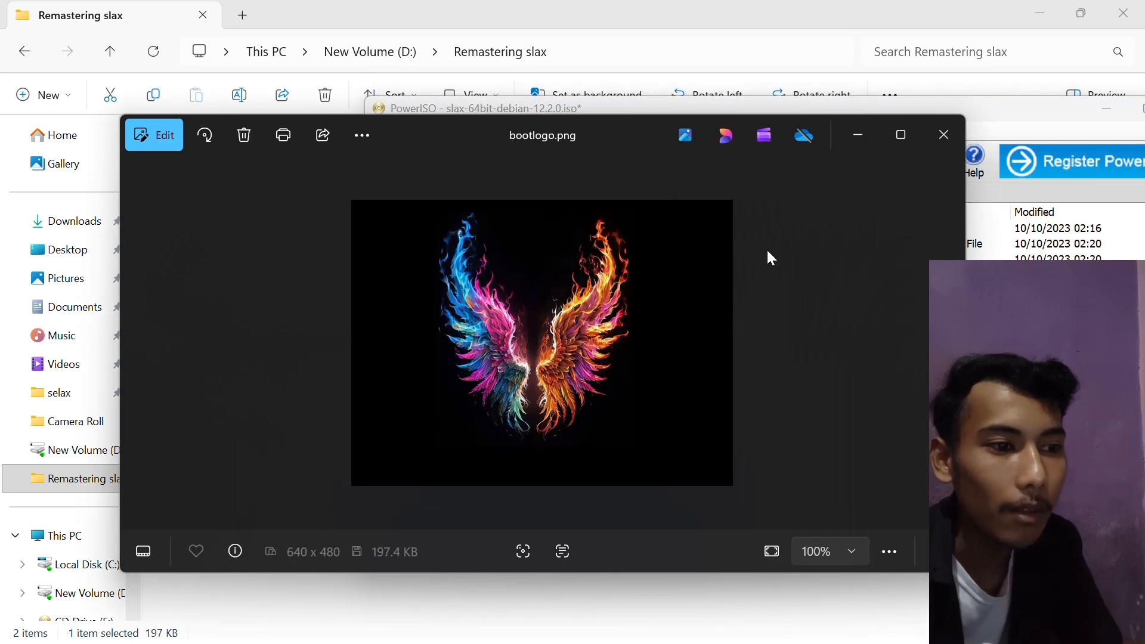
pyautogui.click(936, 137)
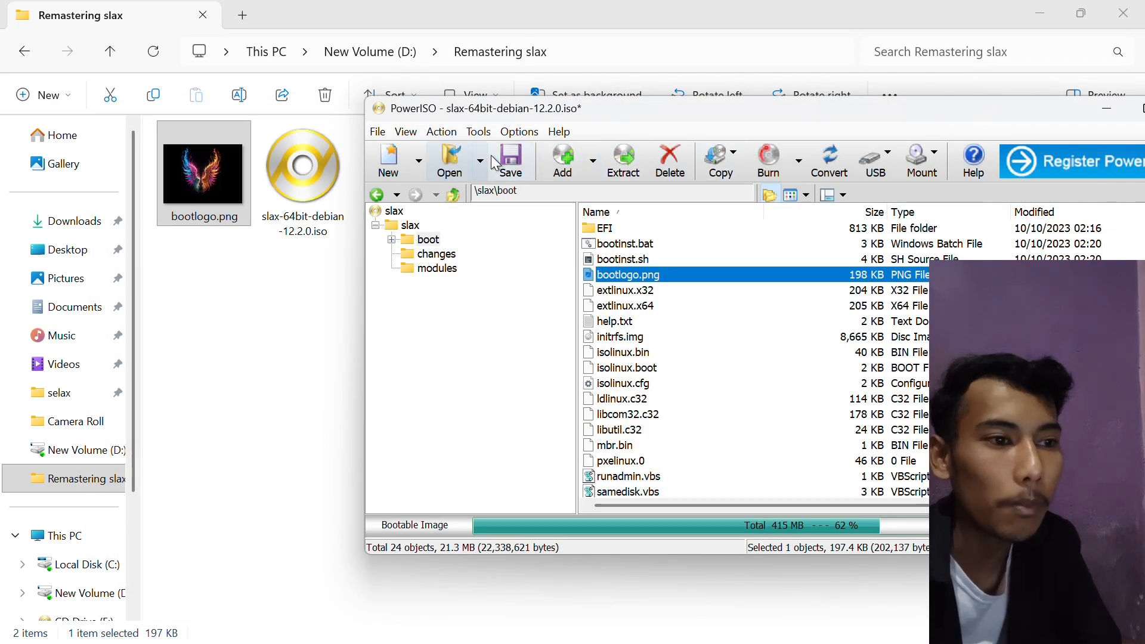
# - Save the modified ISO over the existing slax-64bit-debian-12.2.0.iso and close PowerISO
pyautogui.click(512, 161)
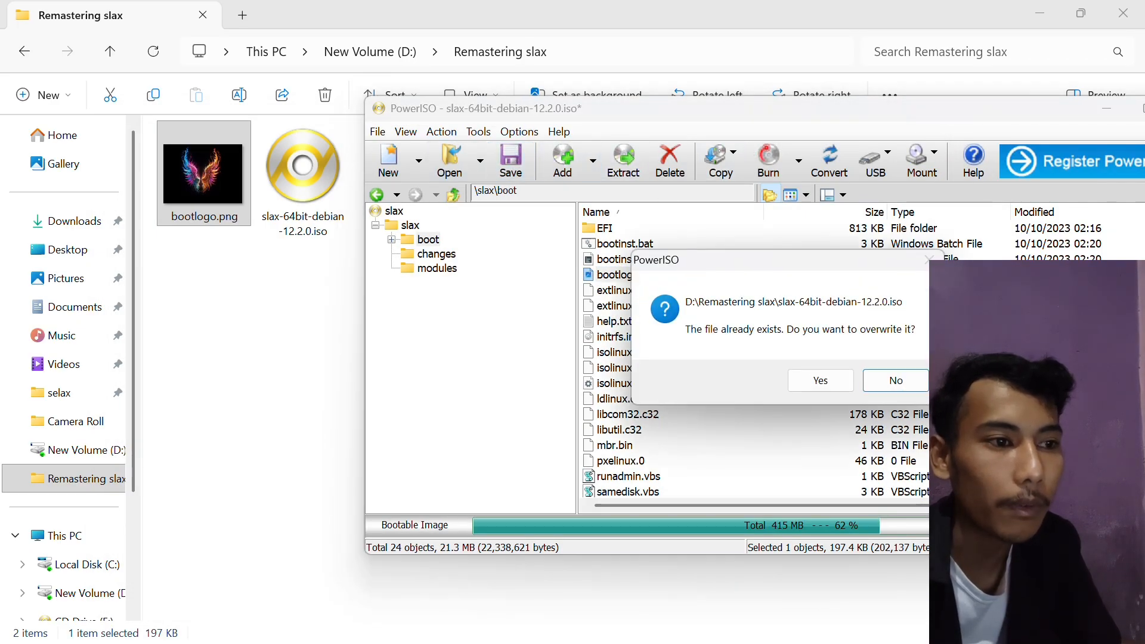
pyautogui.click(831, 380)
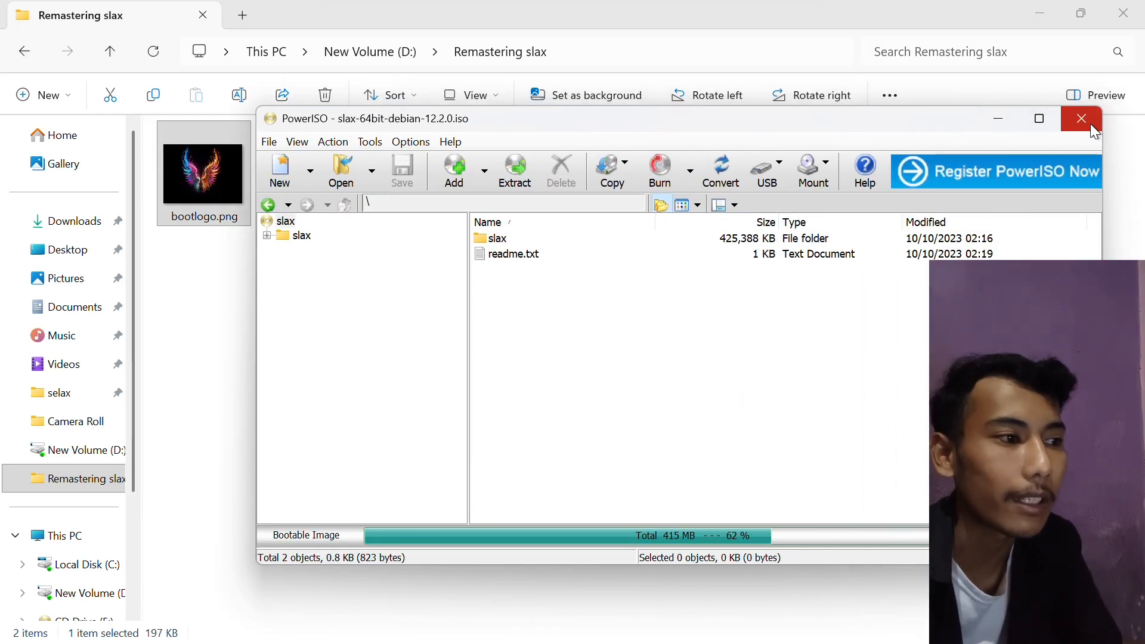
pyautogui.click(1091, 122)
# - Minimize File Explorer, open Oracle VirtualBox and start creating a virtual machine named apajalah
pyautogui.click(1041, 12)
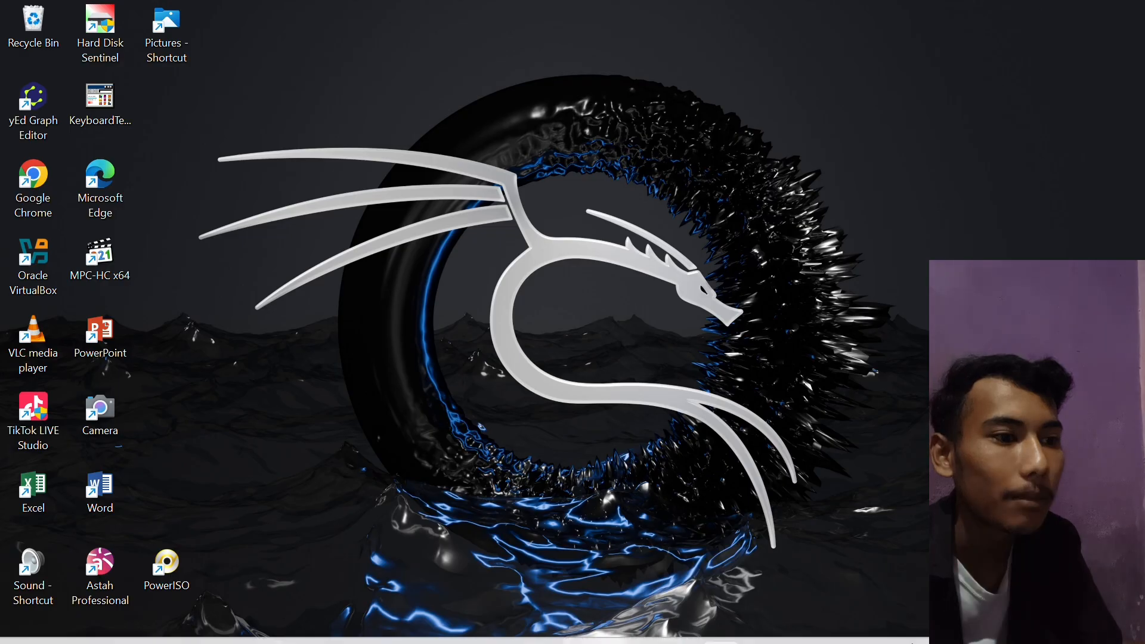
pyautogui.doubleClick(31, 261)
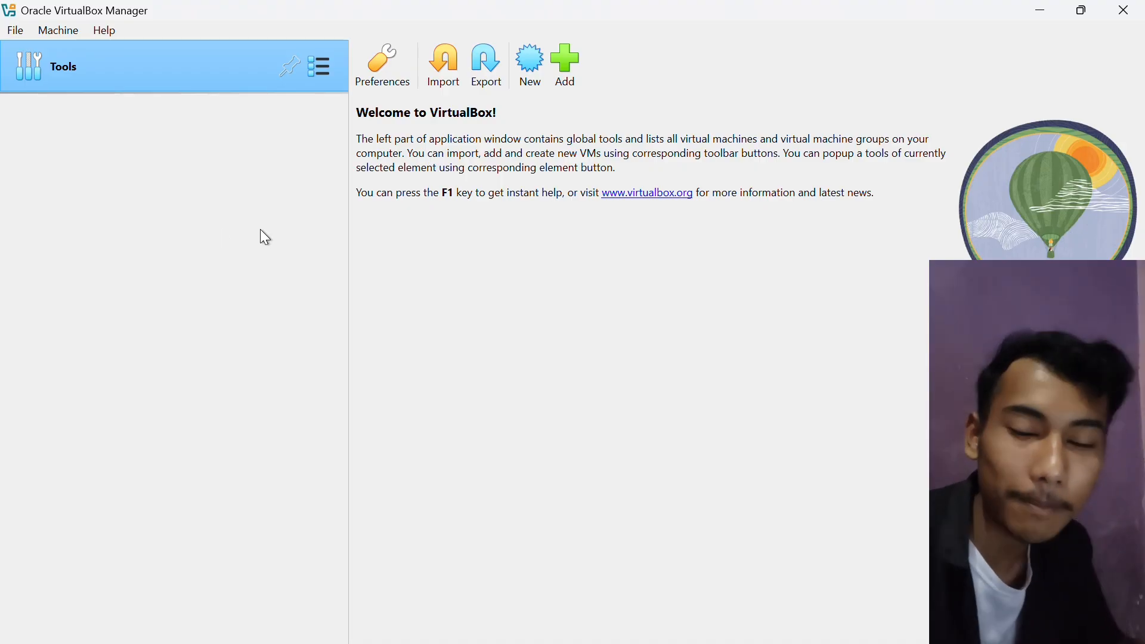
pyautogui.click(528, 94)
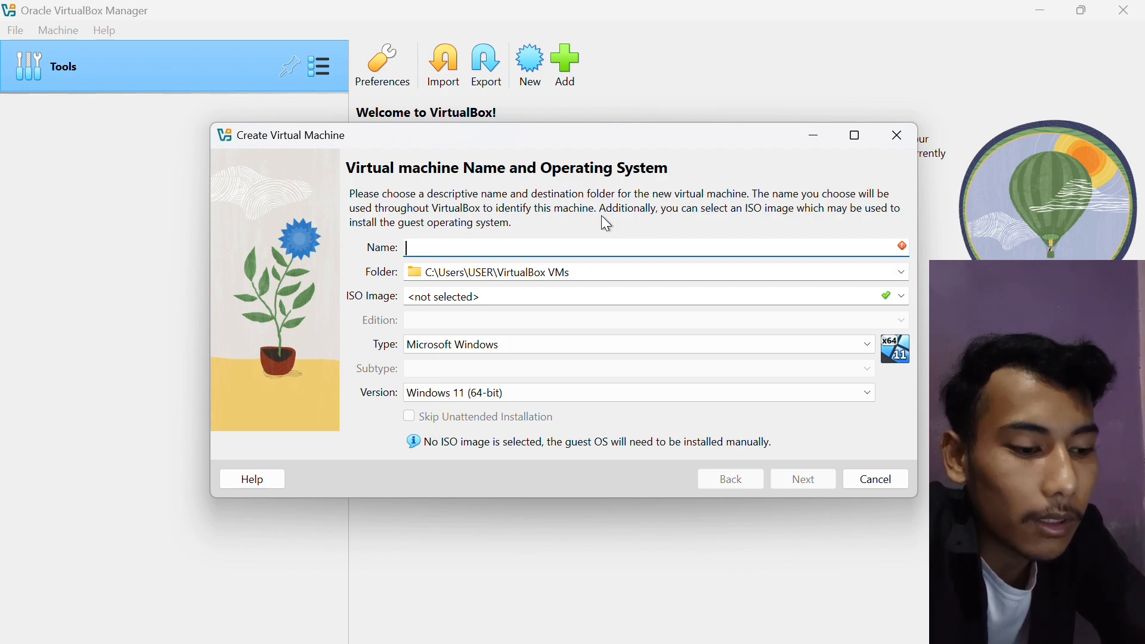
pyautogui.write('a')
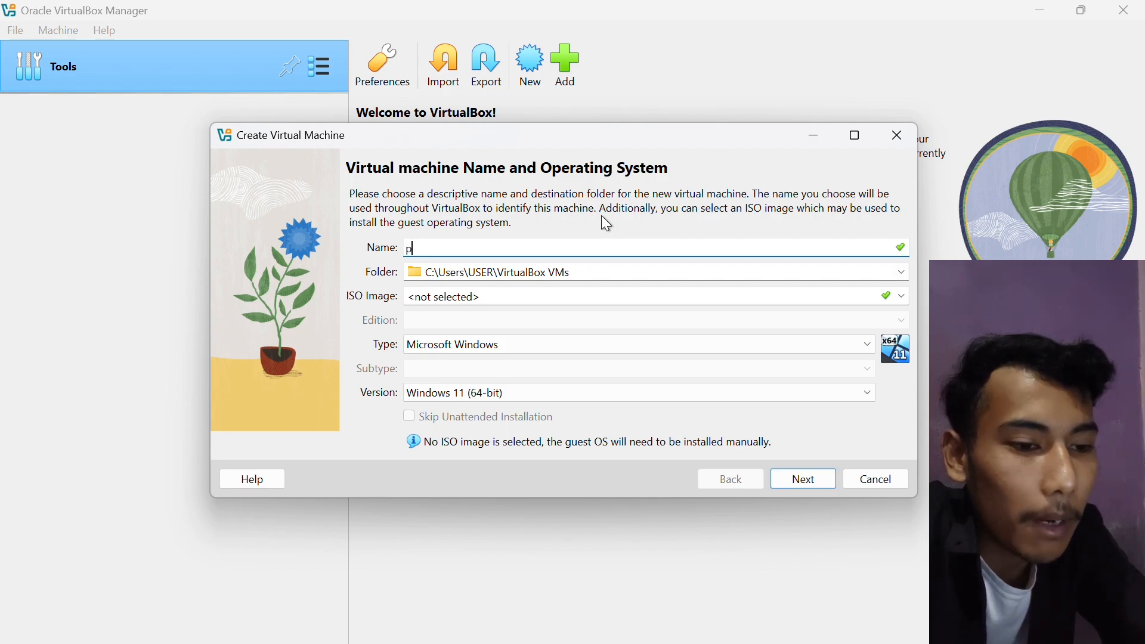
pyautogui.press('BackSpace')
pyautogui.write('apajalah')
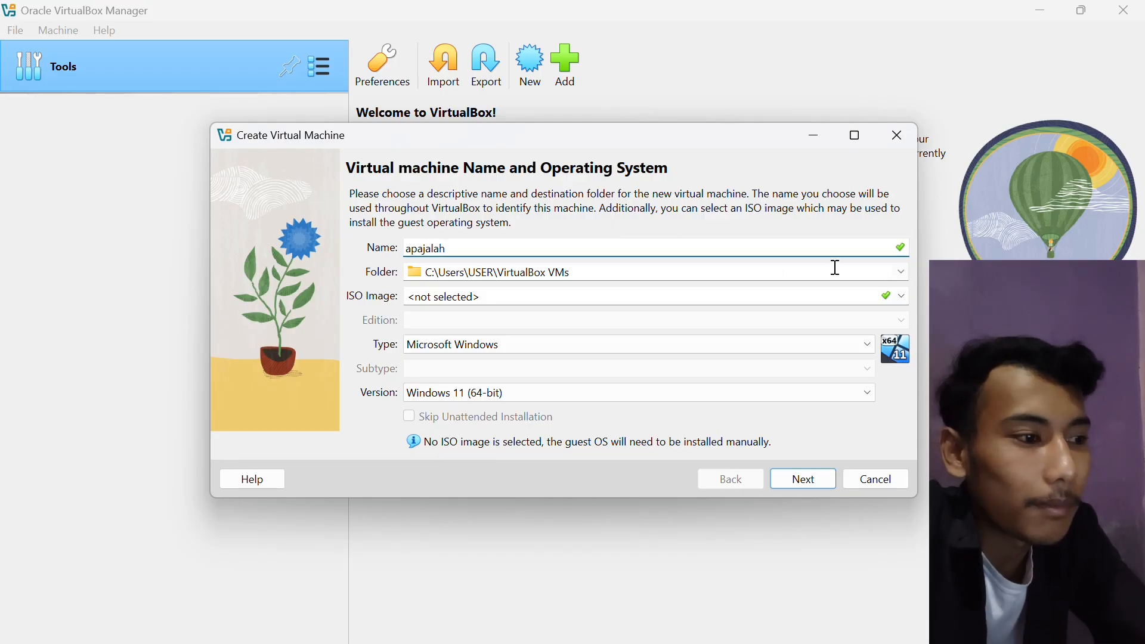
# - Attach slax-64bit-debian-12.2.0.iso from the Remastering slax folder as the new machine's ISO image
pyautogui.click(902, 272)
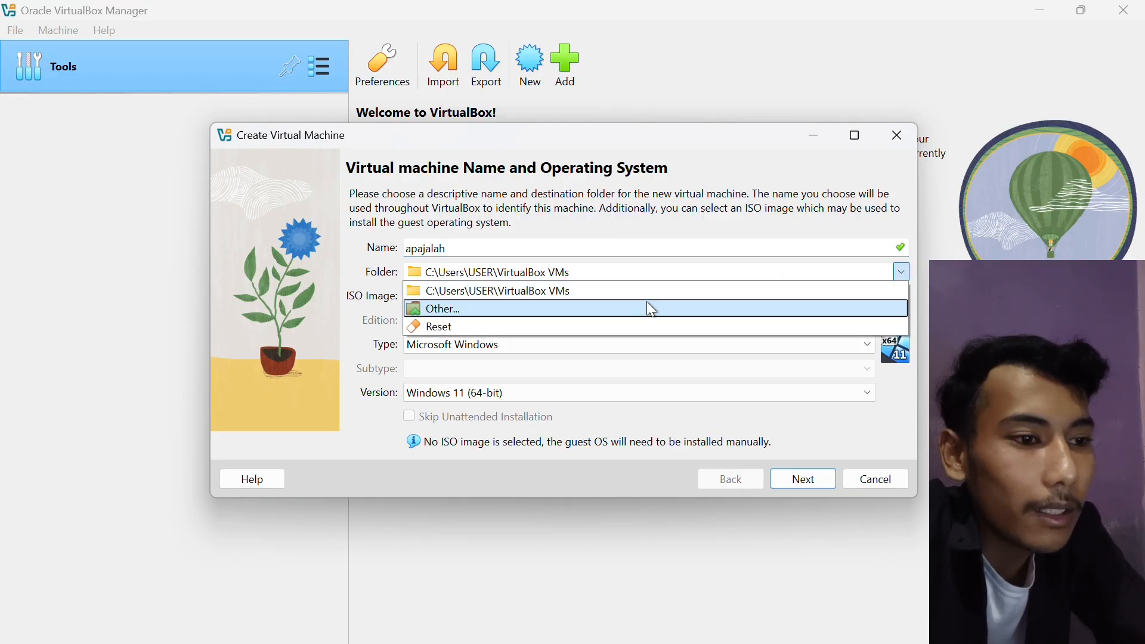
pyautogui.click(908, 288)
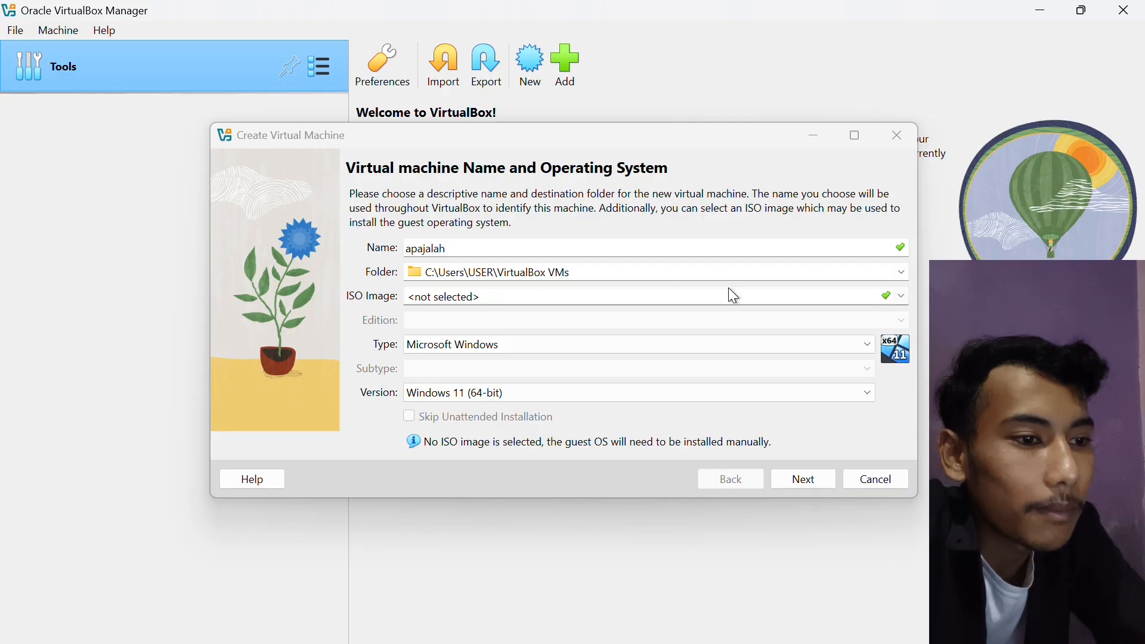
pyautogui.click(902, 296)
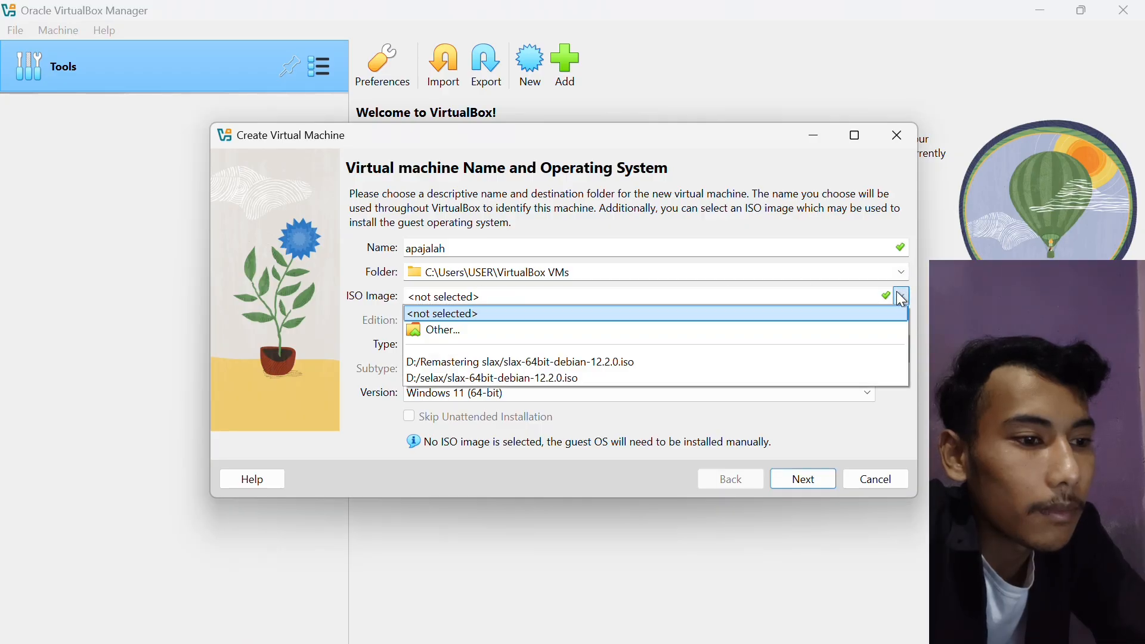
pyautogui.click(549, 342)
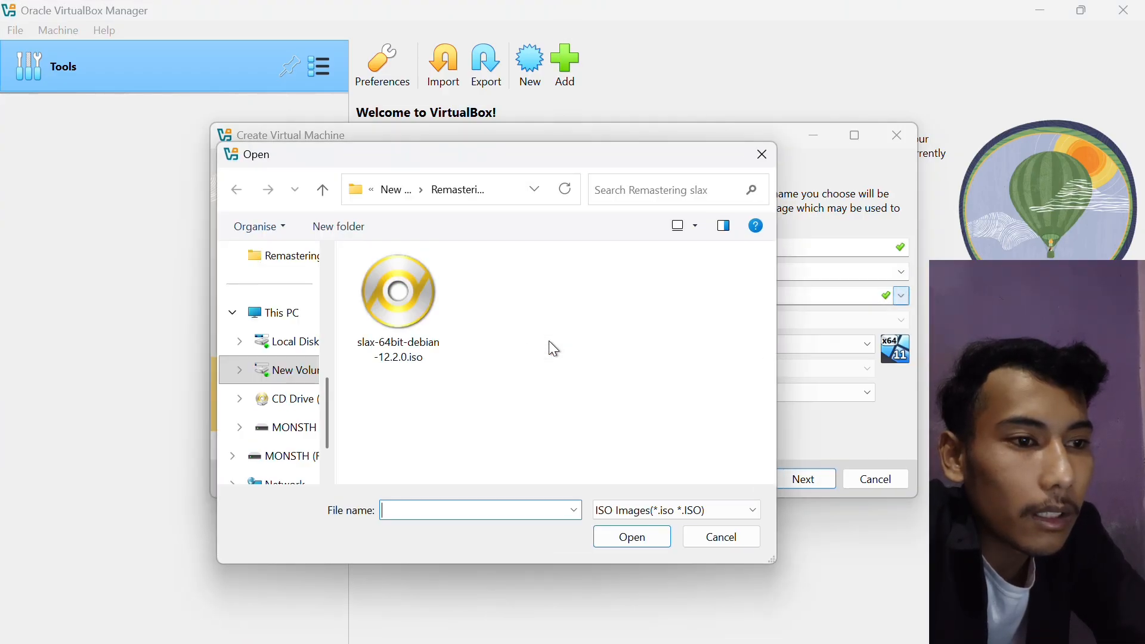
pyautogui.scroll(2, 328, 280)
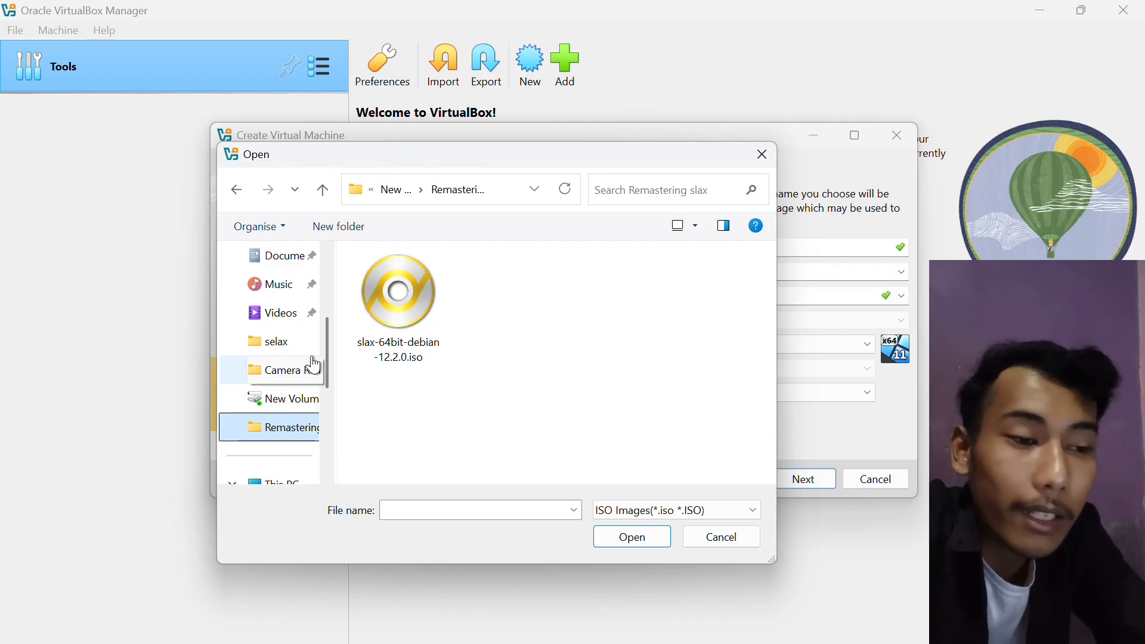
pyautogui.click(402, 300)
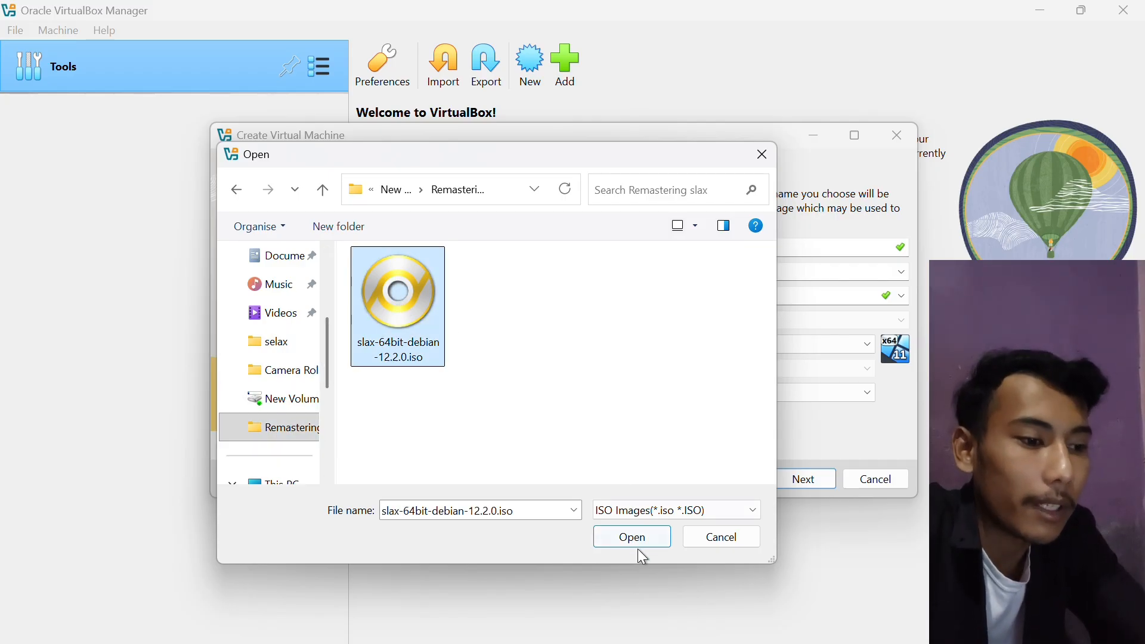
pyautogui.click(653, 532)
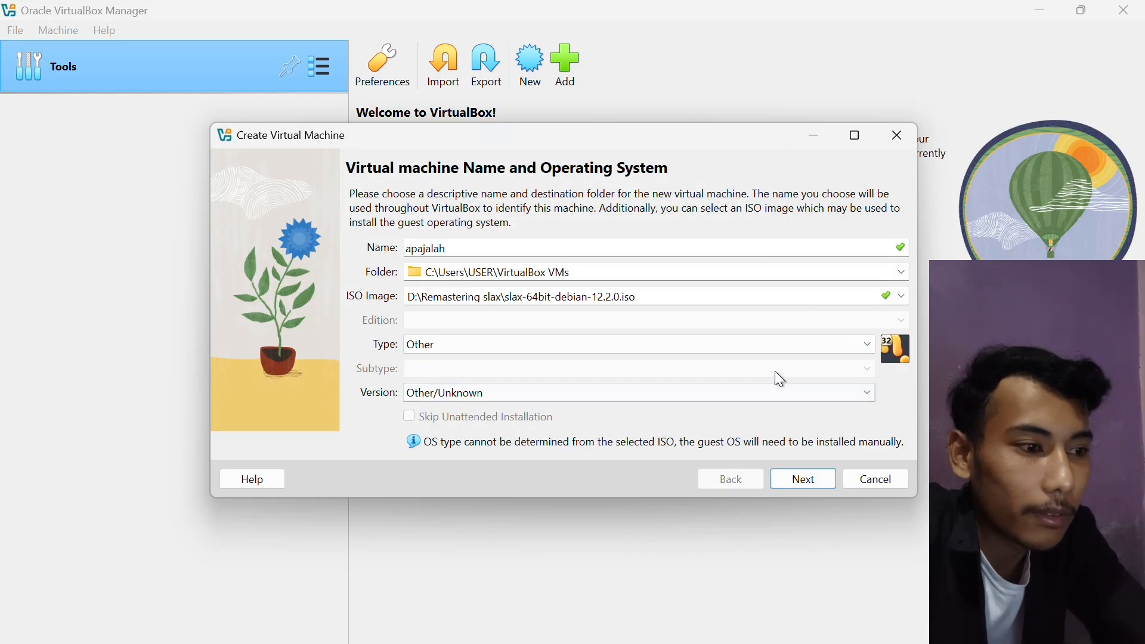
# - Set the machine type to Linux and finish creating it with the default hardware and a new 20 GB virtual hard disk
pyautogui.click(826, 345)
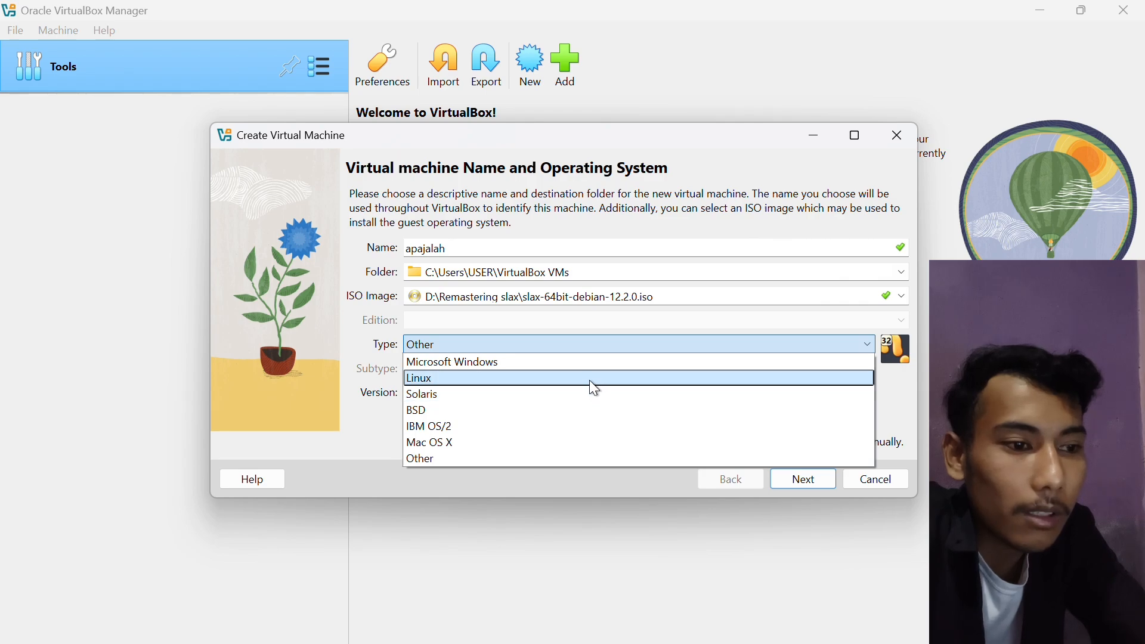
pyautogui.click(588, 379)
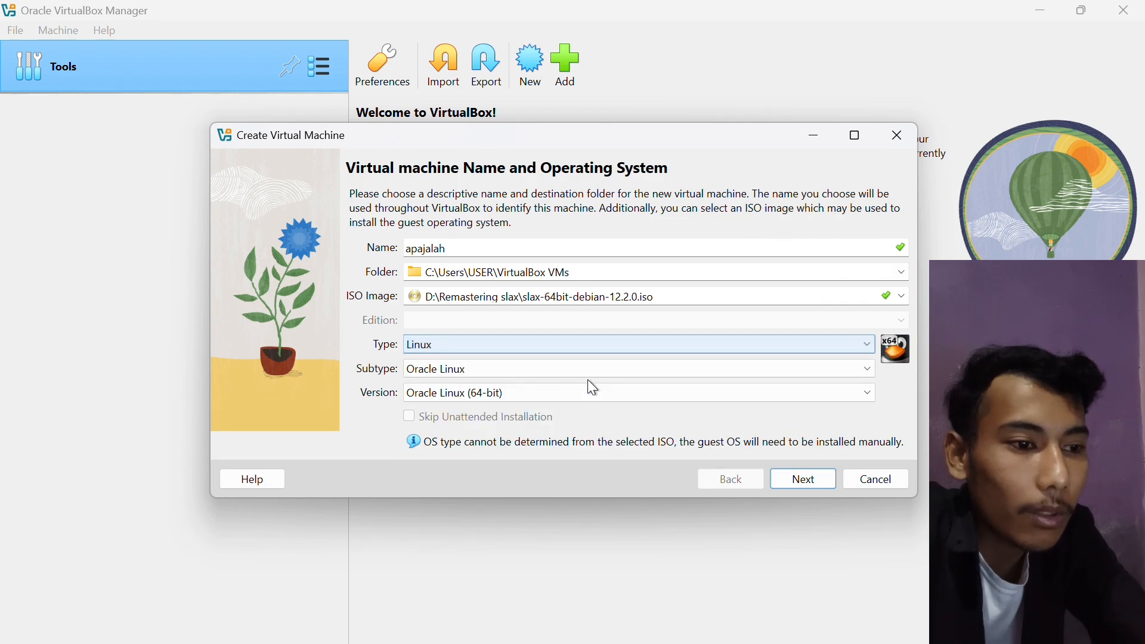
pyautogui.click(815, 491)
pyautogui.click(810, 482)
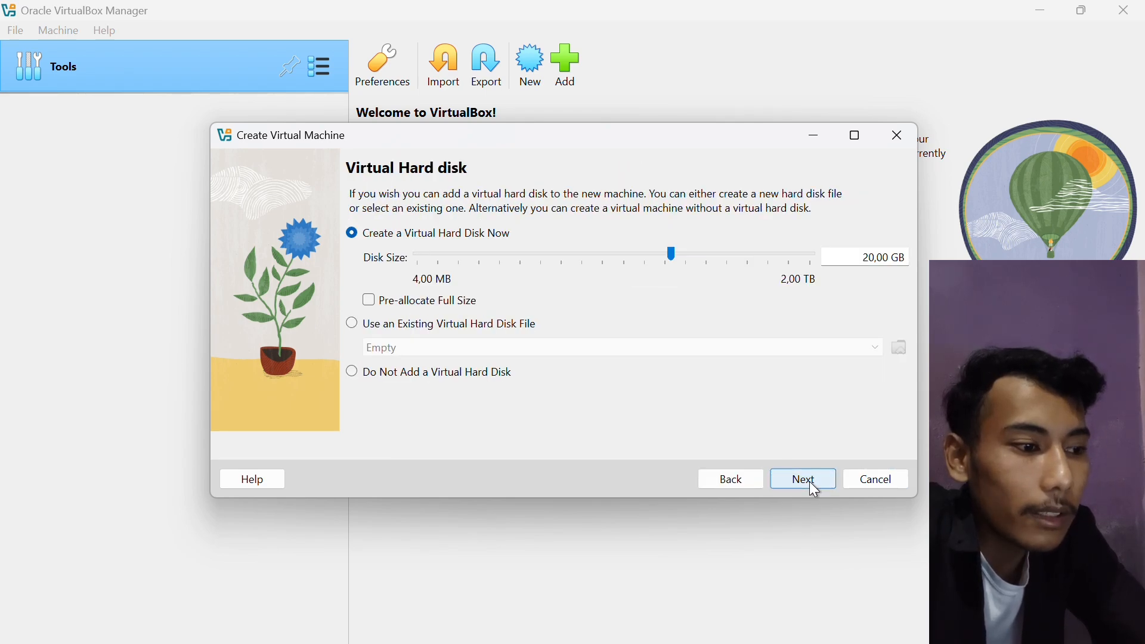
pyautogui.click(810, 482)
pyautogui.click(810, 483)
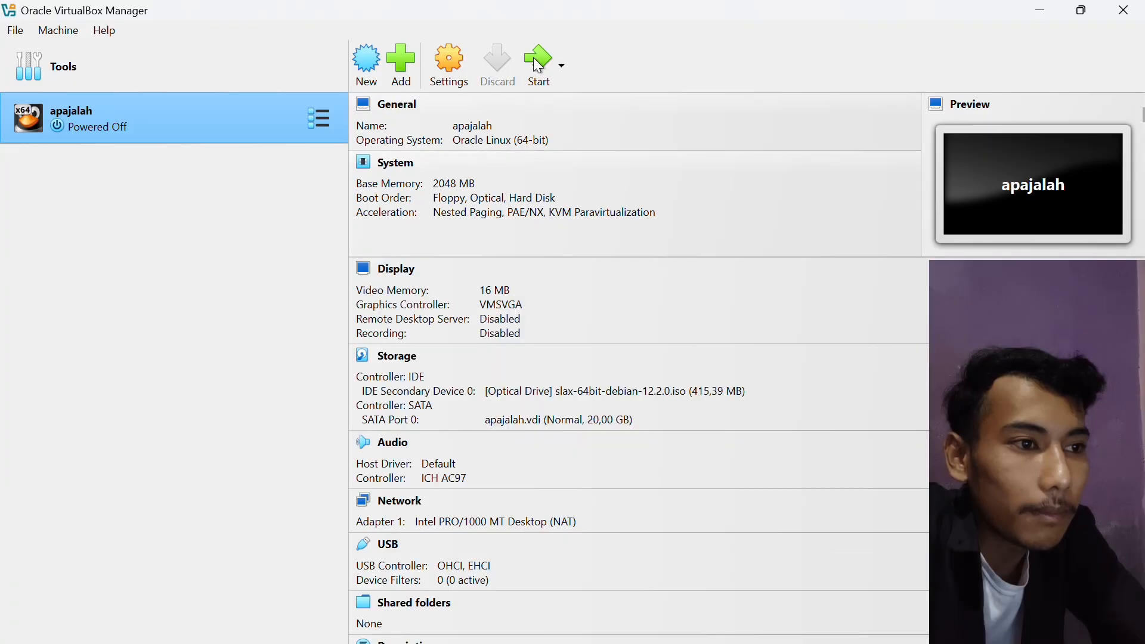
# - Start the apajalah virtual machine, let it boot to the Slax desktop and reposition its window
pyautogui.click(539, 68)
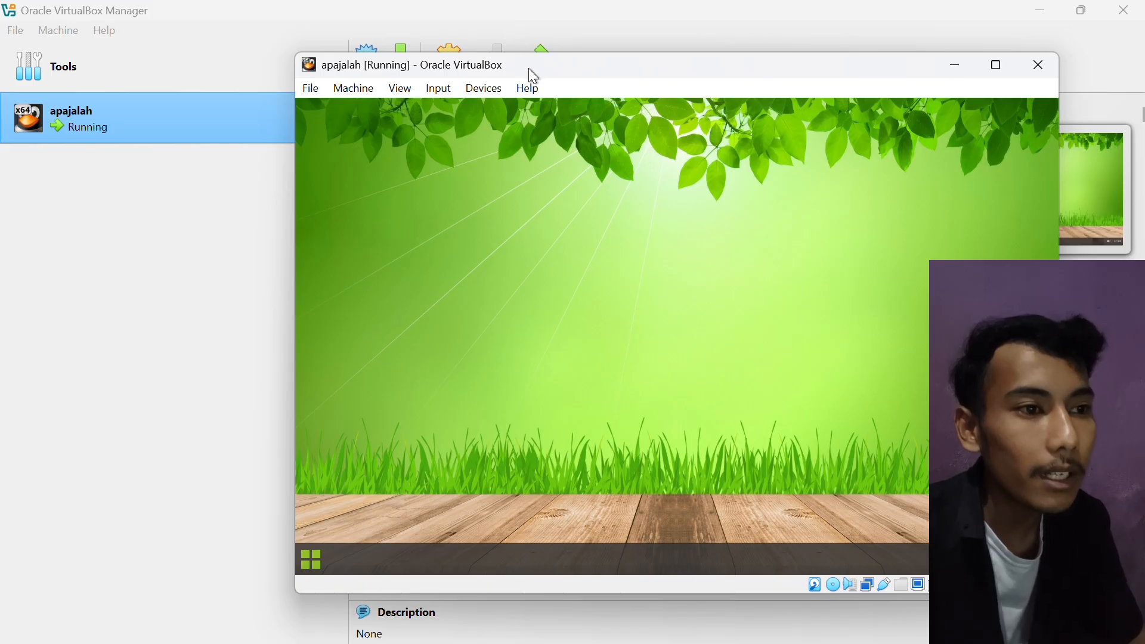
pyautogui.moveTo(571, 70)
pyautogui.mouseDown()
pyautogui.moveTo(566, 91)
pyautogui.moveTo(564, 73)
pyautogui.mouseUp()
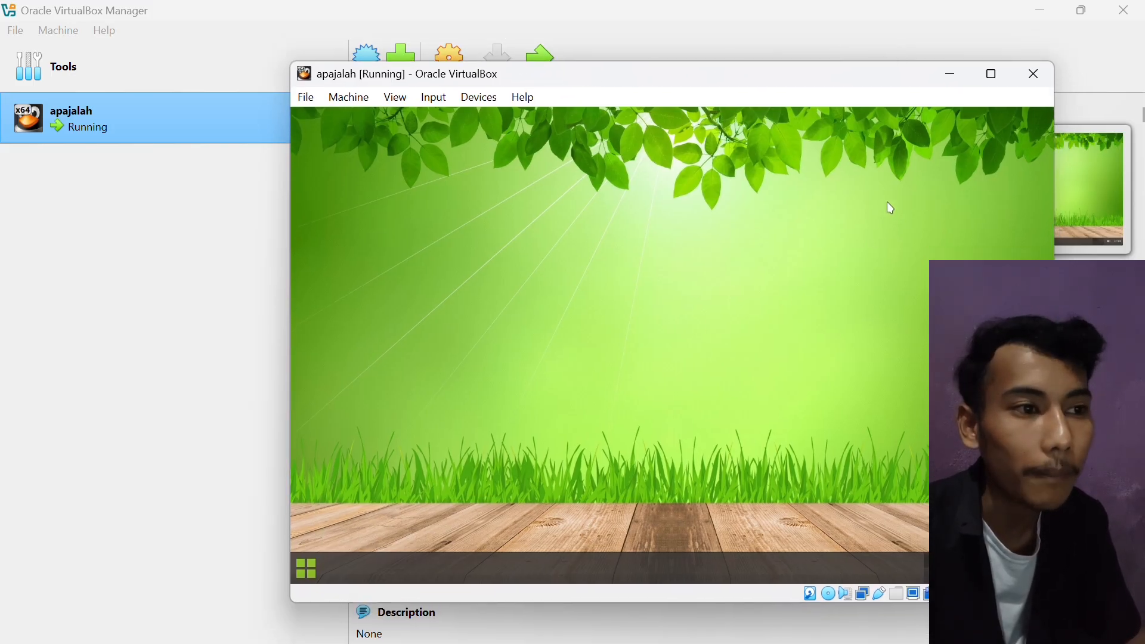
pyautogui.moveTo(811, 80); pyautogui.dragTo(769, 76)
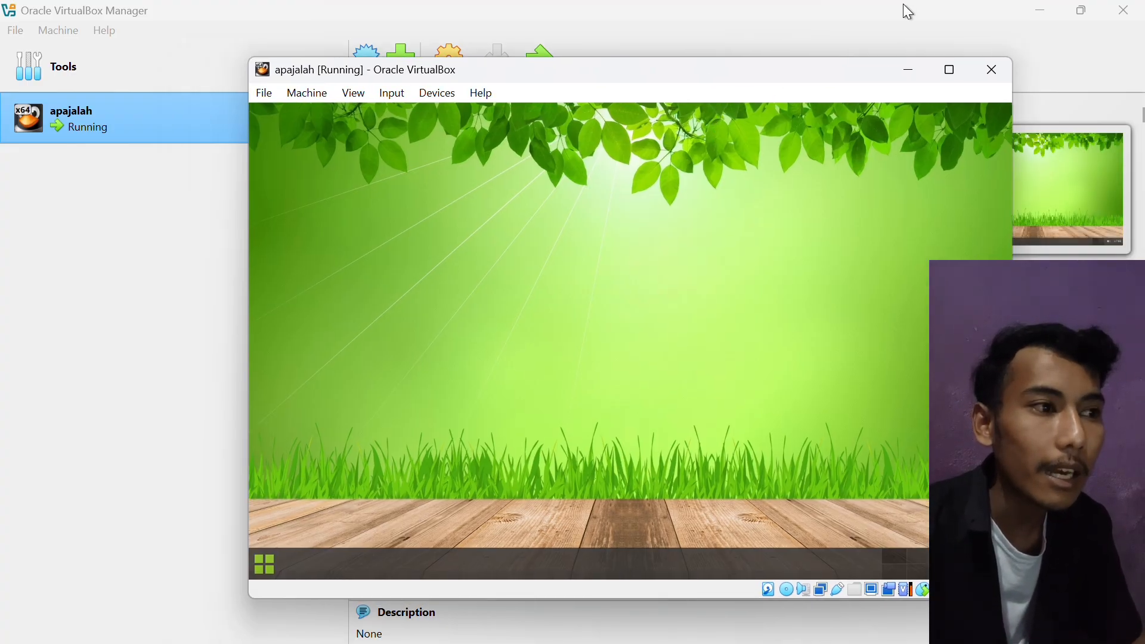
# - Minimize the running machine and VirtualBox Manager, and bring up the Remastering slax folder in File Explorer
pyautogui.click(901, 68)
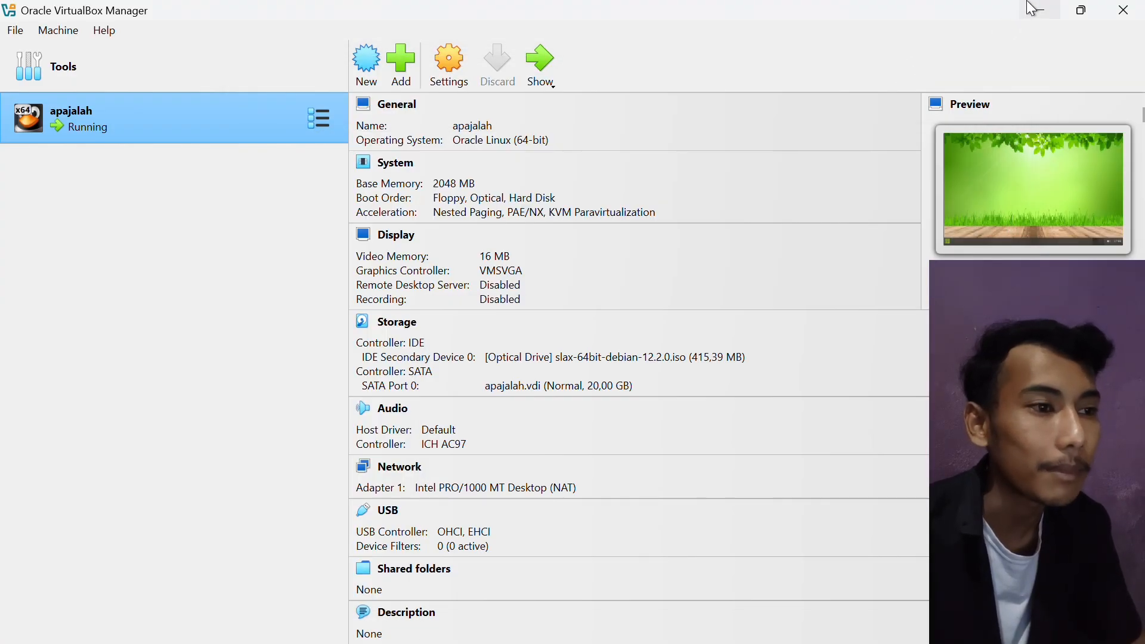
pyautogui.click(1037, 9)
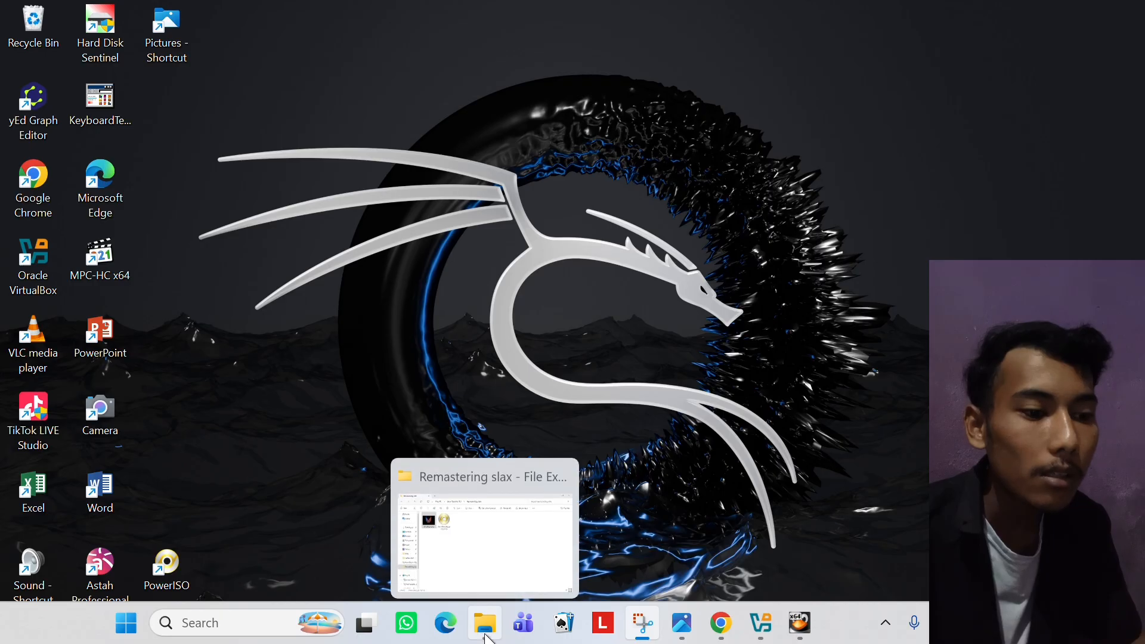
pyautogui.click(486, 637)
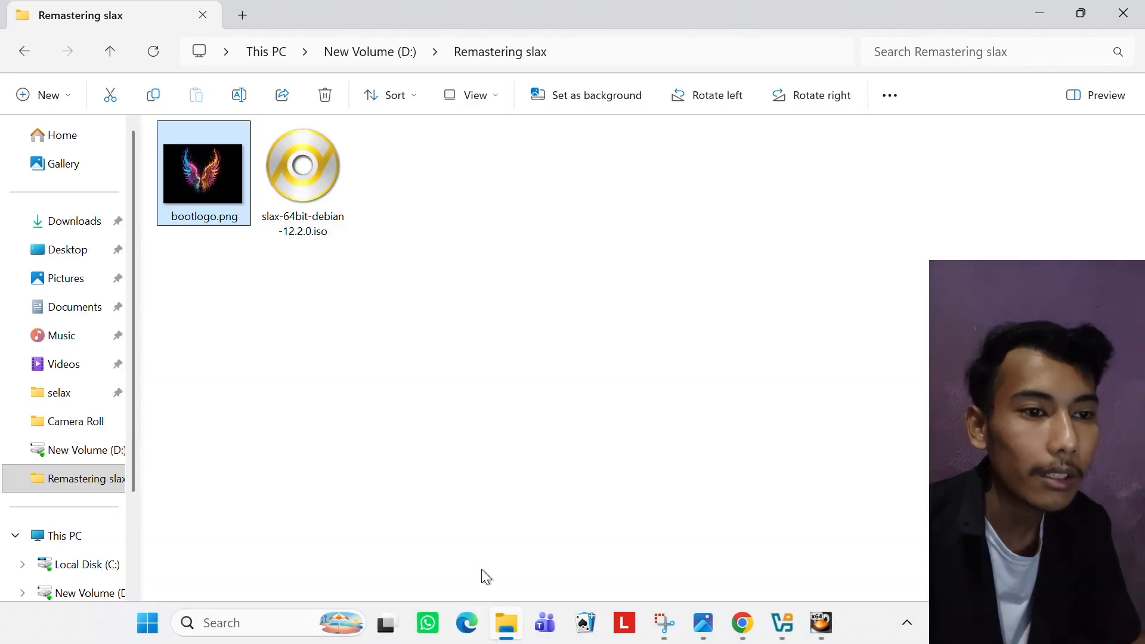
pyautogui.moveTo(508, 631)
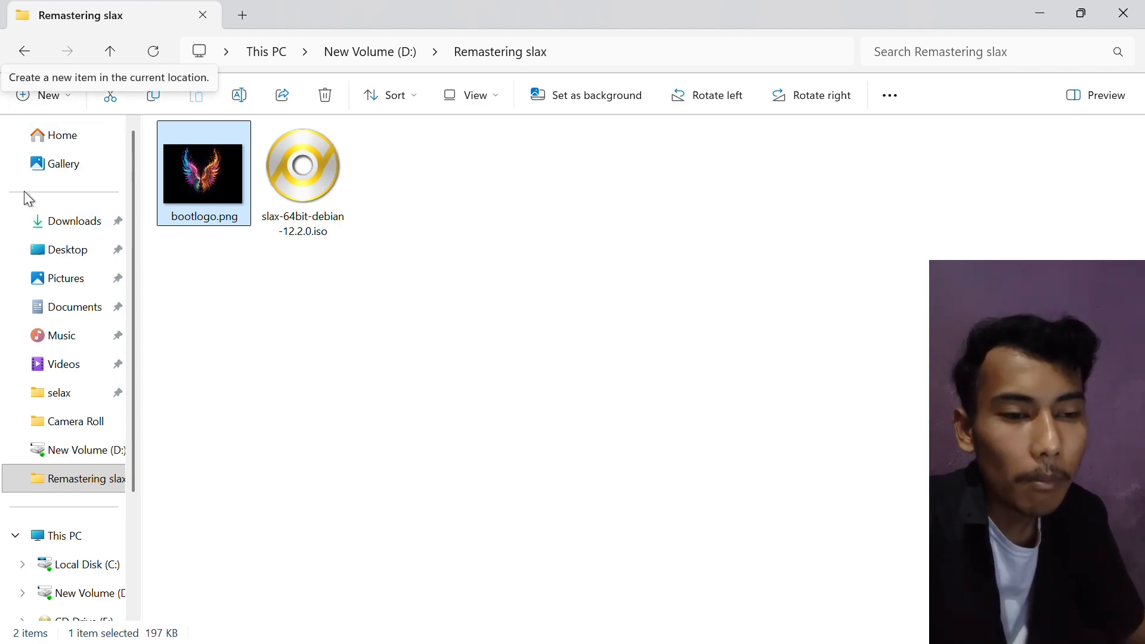
# - Copy slax_wallpaper.jpg from the Pictures\Camera Roll folder into the Remastering slax folder
pyautogui.click(59, 225)
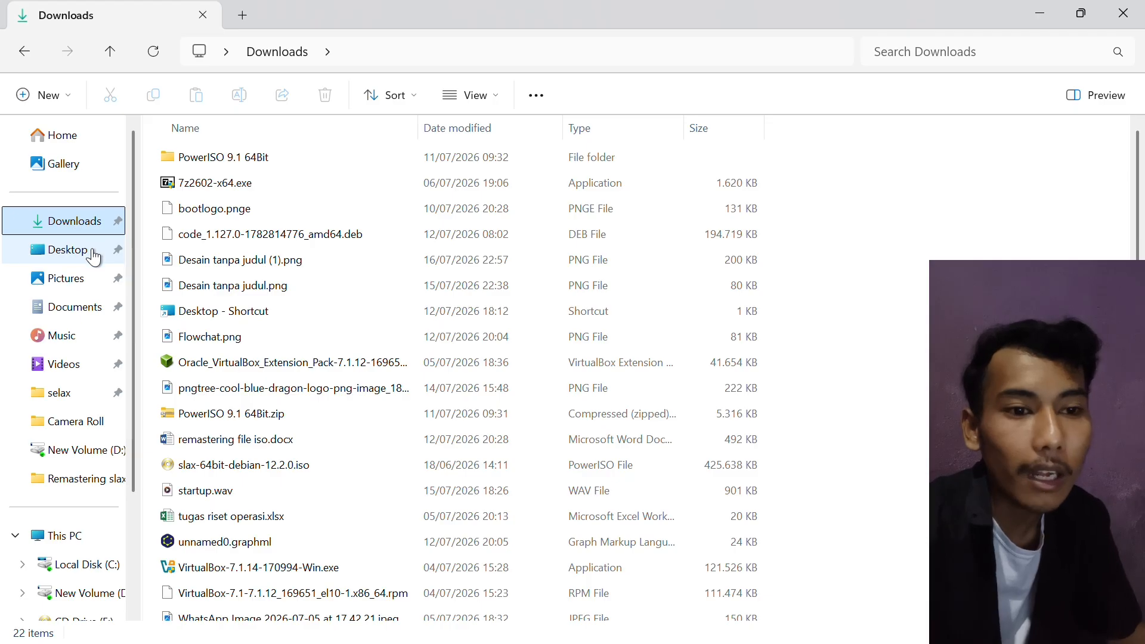
pyautogui.click(92, 273)
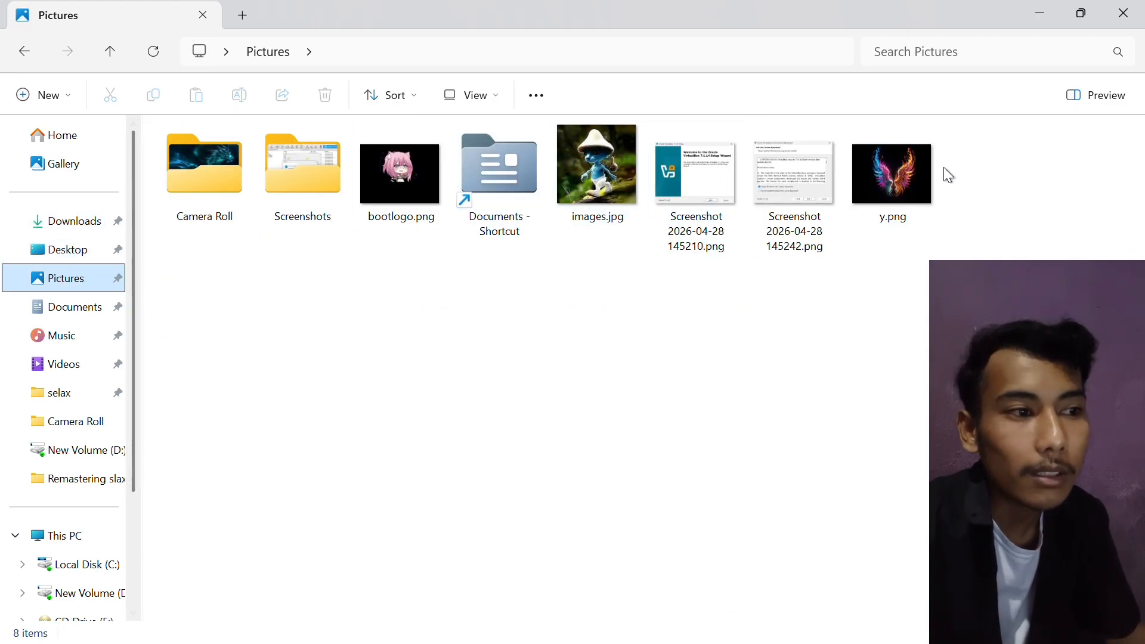
pyautogui.doubleClick(235, 179)
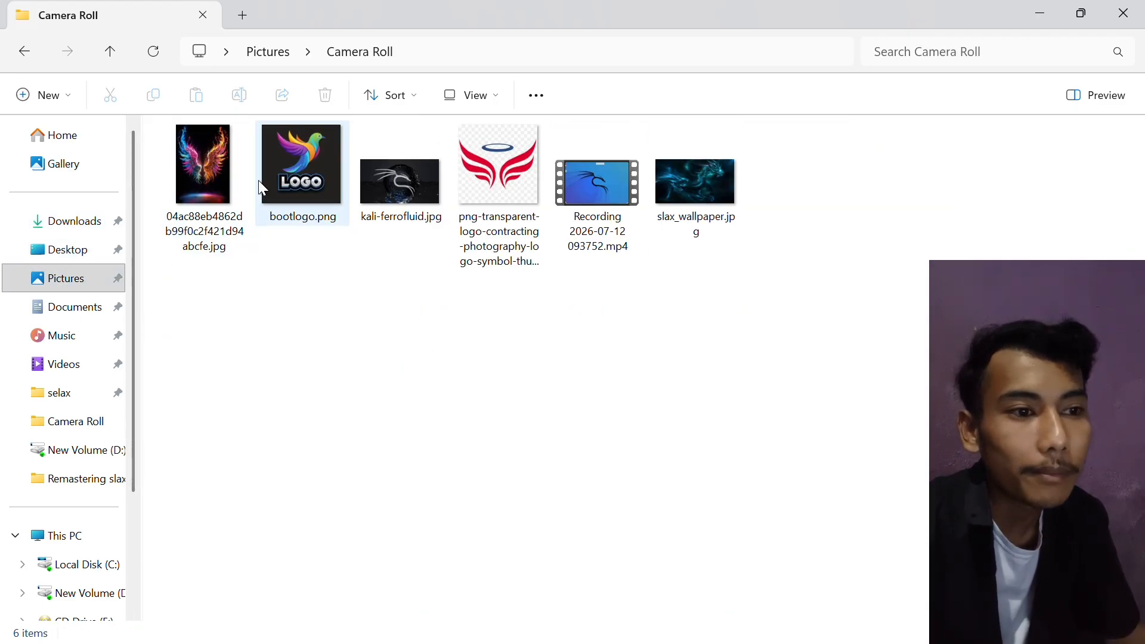
pyautogui.click(677, 164)
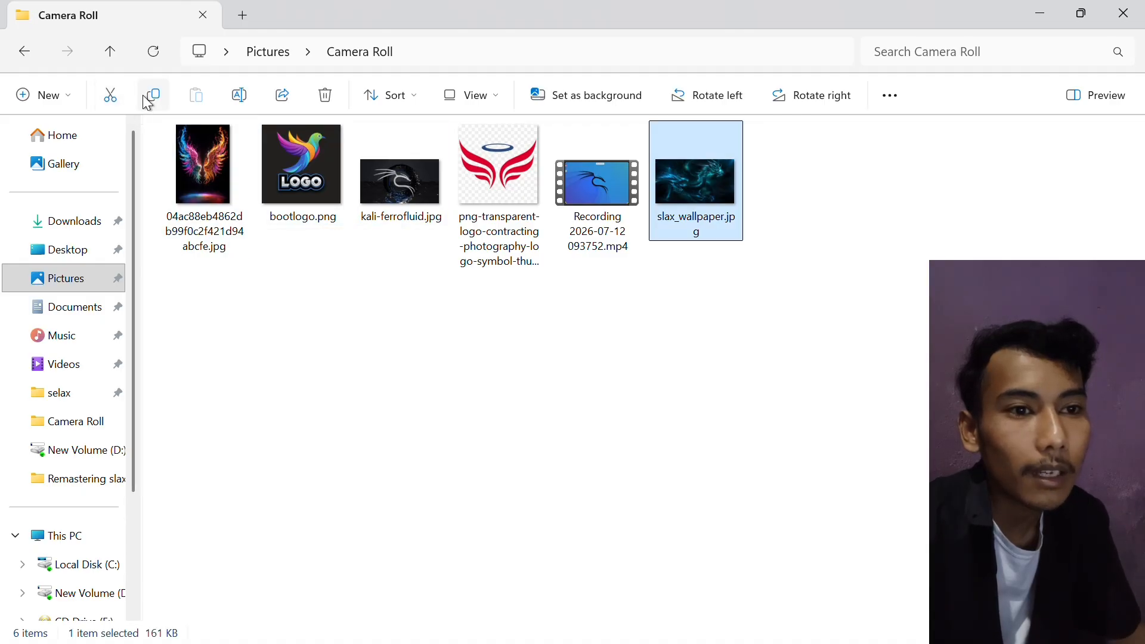
pyautogui.click(78, 479)
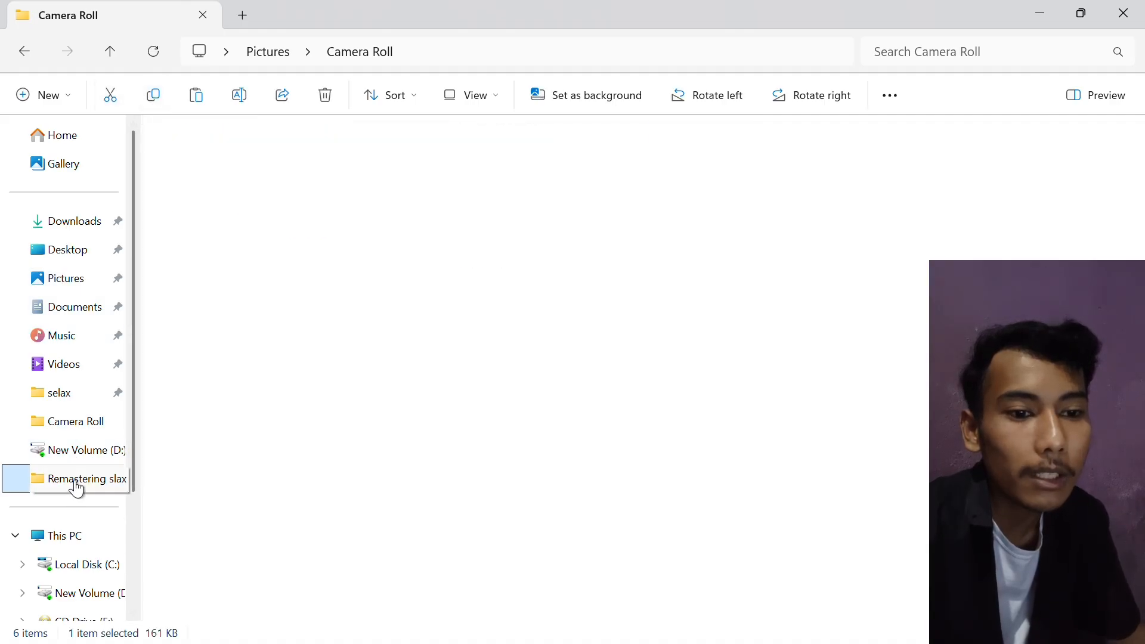
pyautogui.rightClick(446, 226)
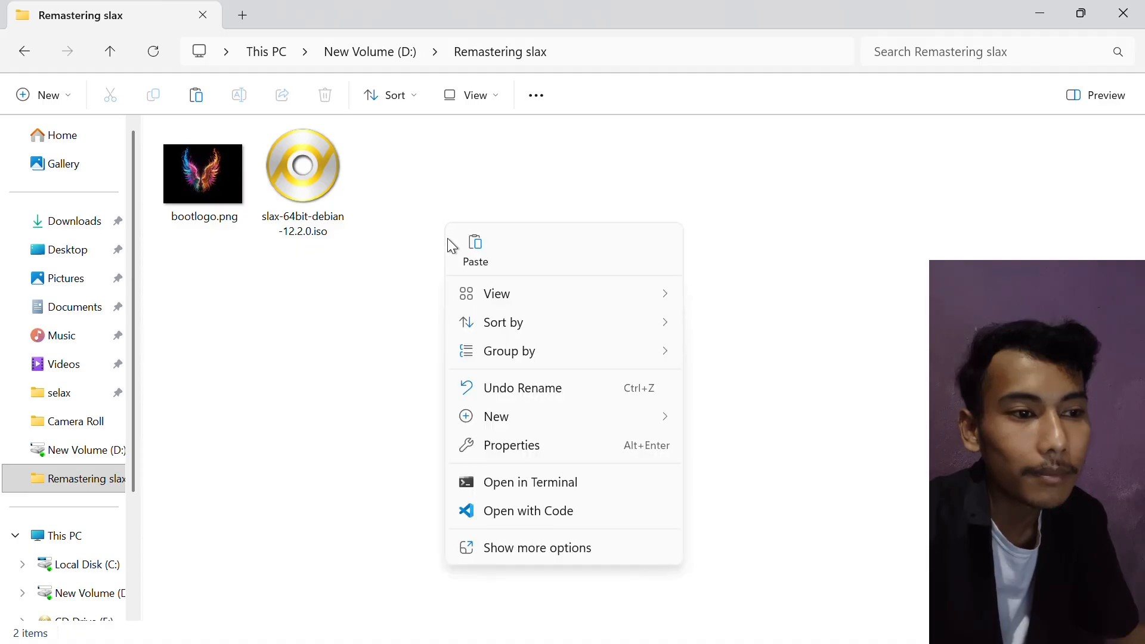
pyautogui.click(471, 257)
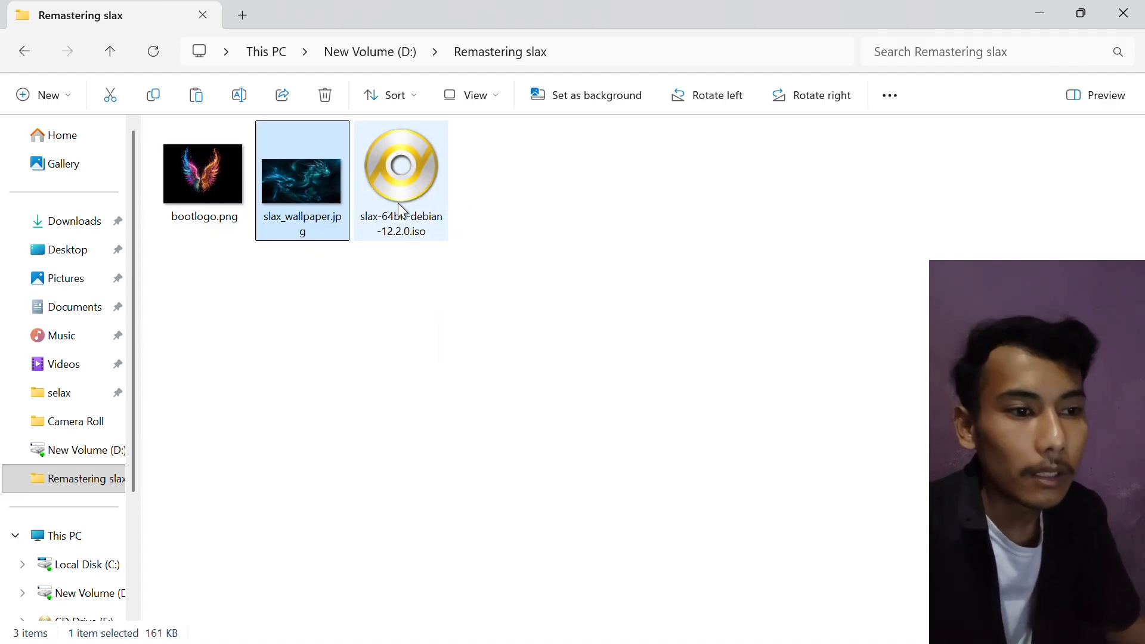
# - Launch PowerISO, open slax-64bit-debian-12.2.0.iso from the Remastering slax folder and move the window clear of the wallpaper file
pyautogui.moveTo(689, 643)
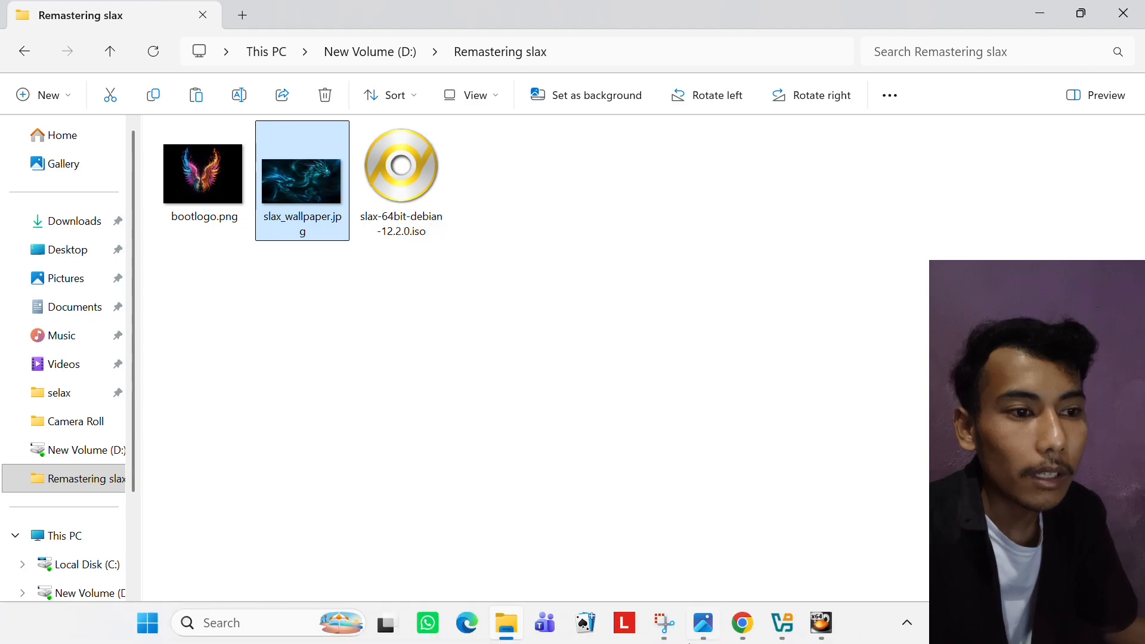
pyautogui.click(237, 623)
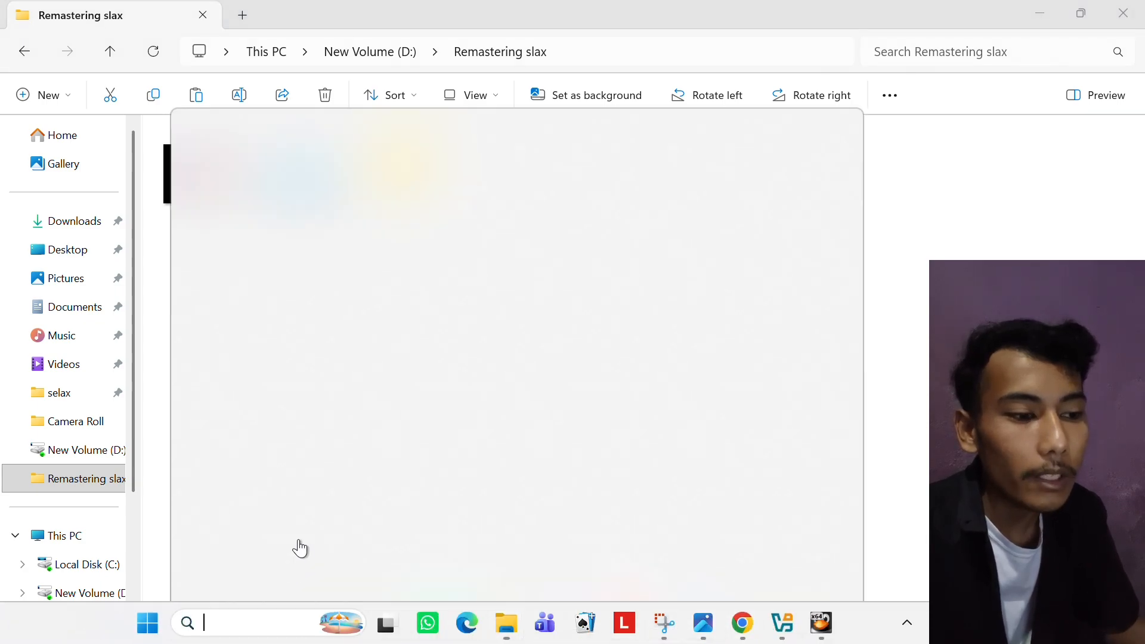
pyautogui.write('po')
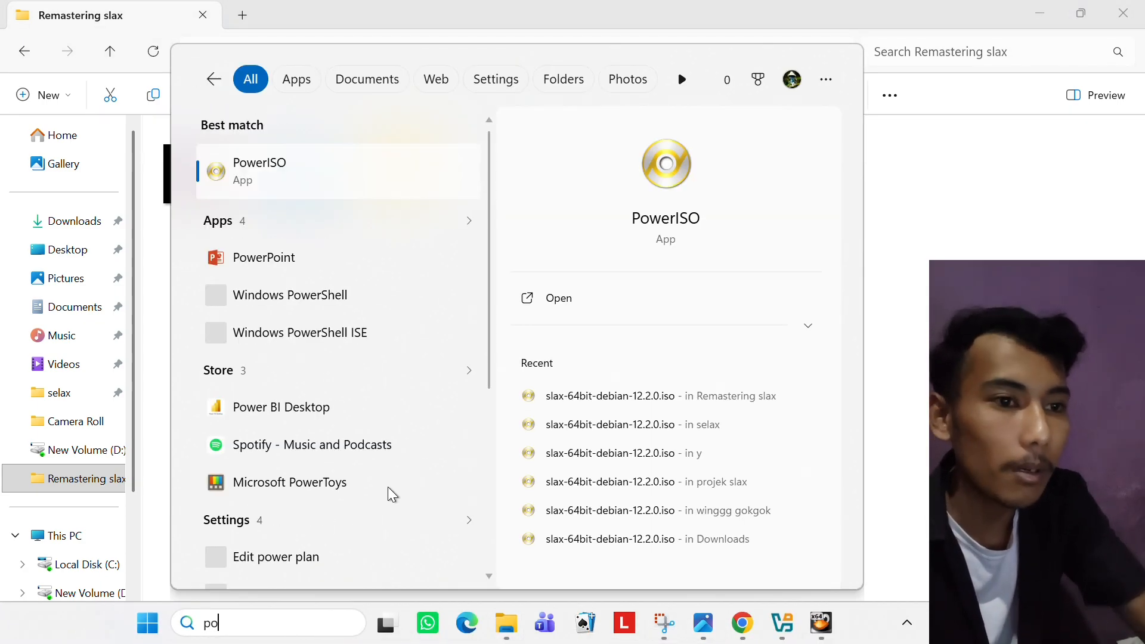
pyautogui.click(315, 183)
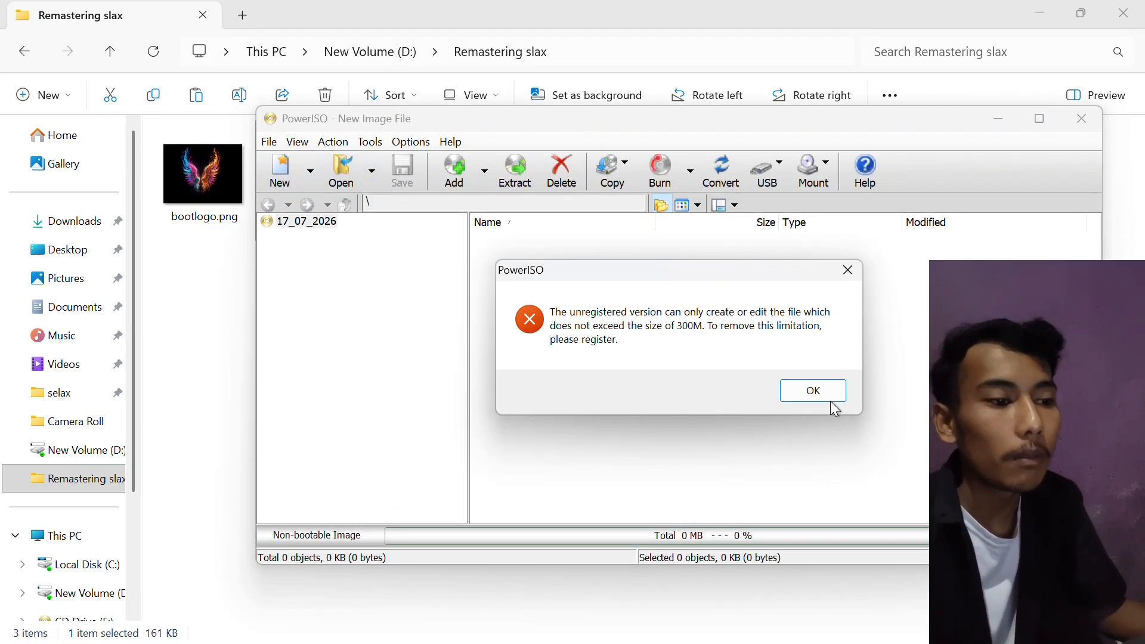
pyautogui.click(820, 399)
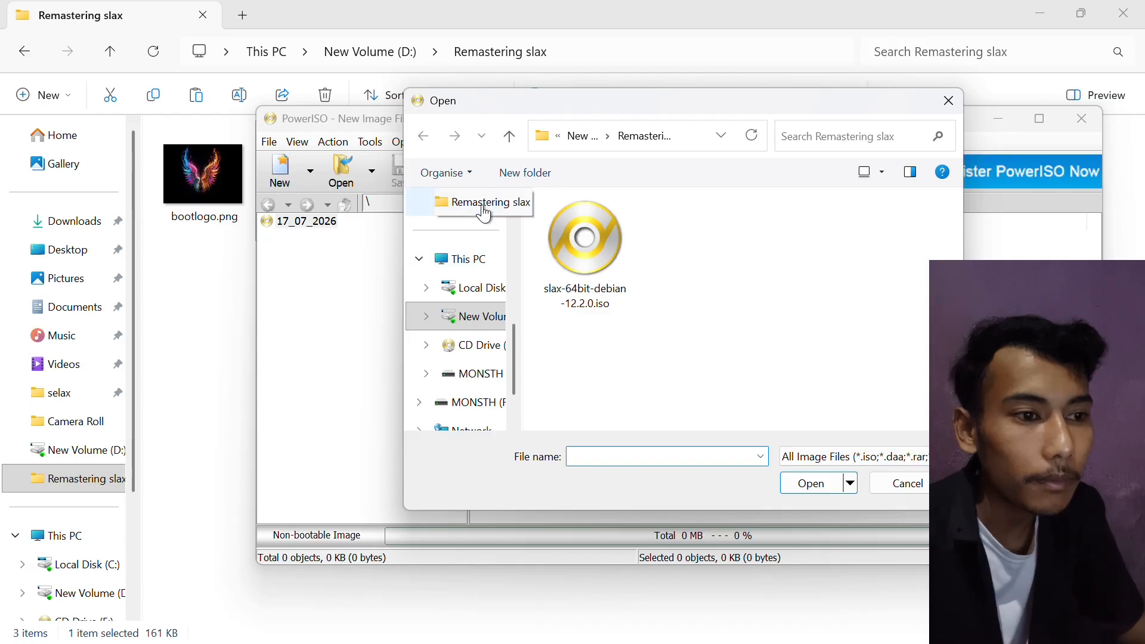
pyautogui.click(570, 265)
pyautogui.click(813, 484)
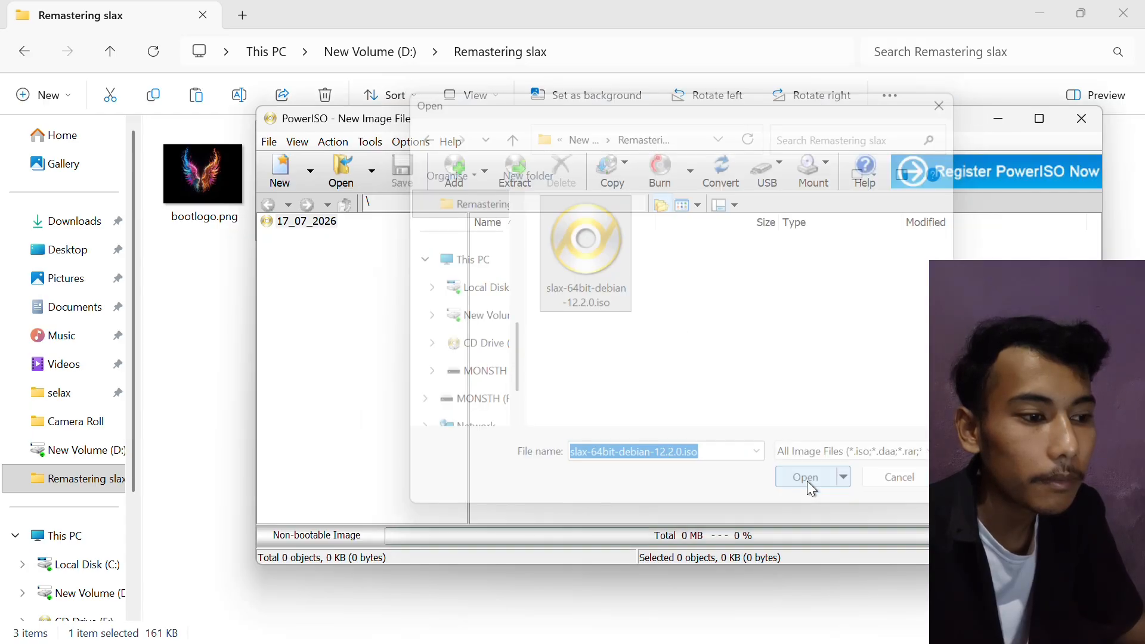
pyautogui.moveTo(549, 124); pyautogui.dragTo(627, 121)
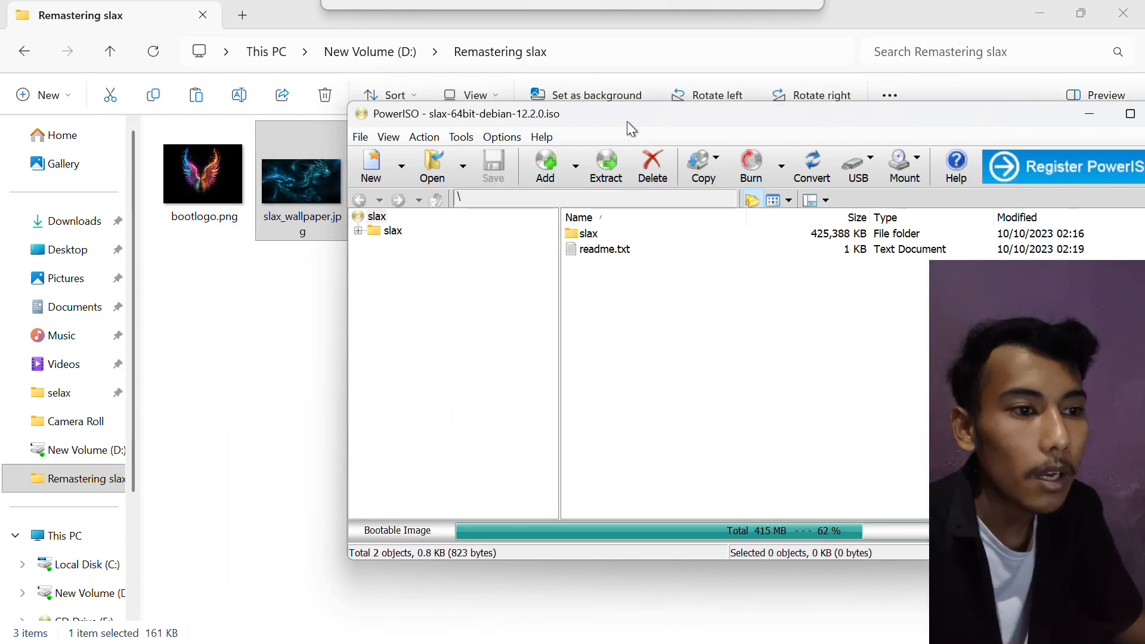
# - Extract 03-desktop.sb from the ISO's slax\modules folder into the Remastering slax folder
pyautogui.click(588, 235)
pyautogui.doubleClick(600, 233)
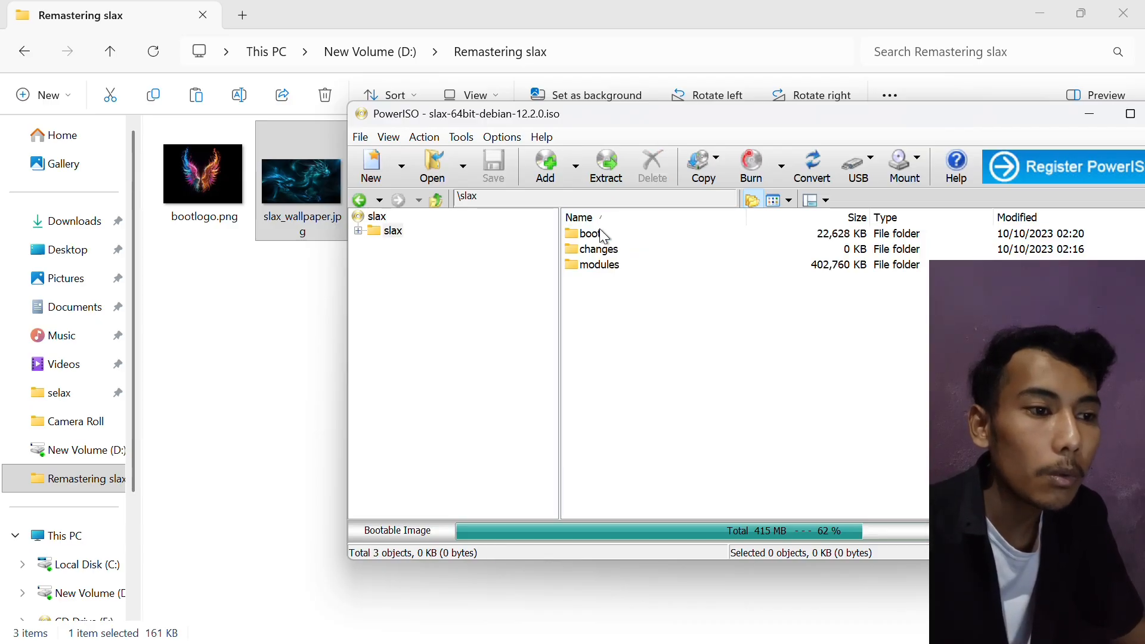
pyautogui.click(627, 263)
pyautogui.doubleClick(627, 264)
pyautogui.click(628, 264)
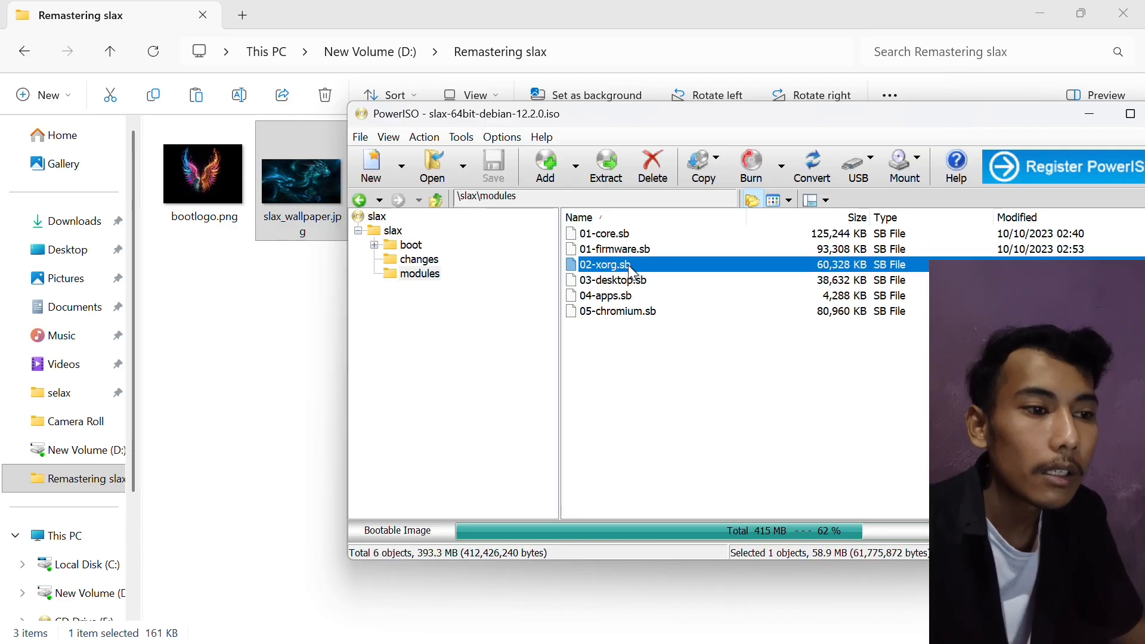
pyautogui.click(636, 280)
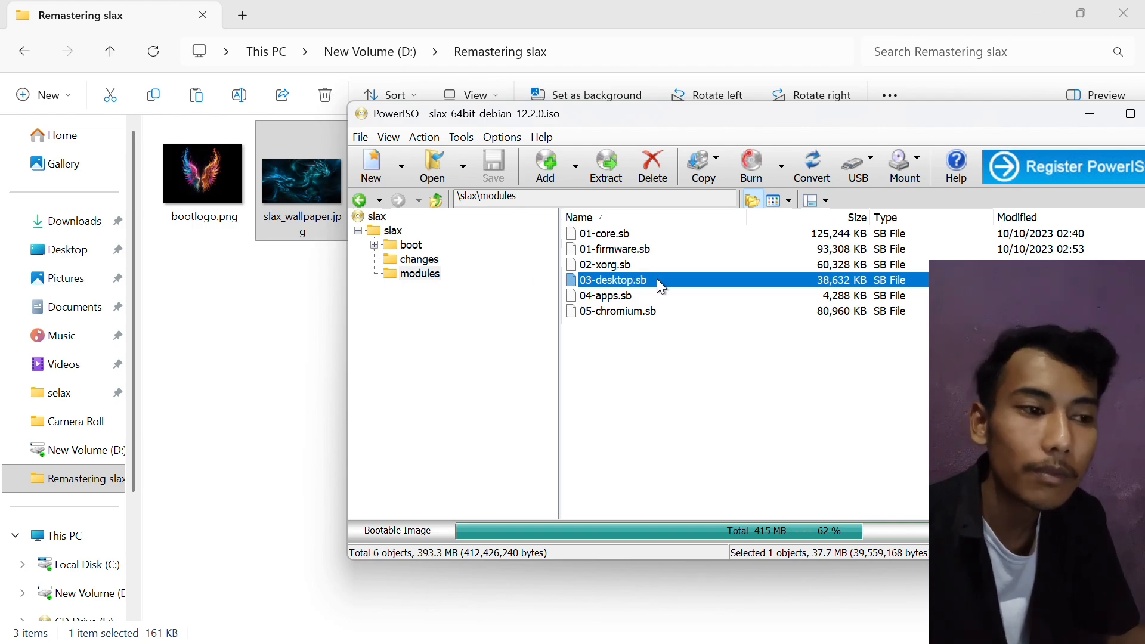
pyautogui.moveTo(657, 278); pyautogui.dragTo(313, 267)
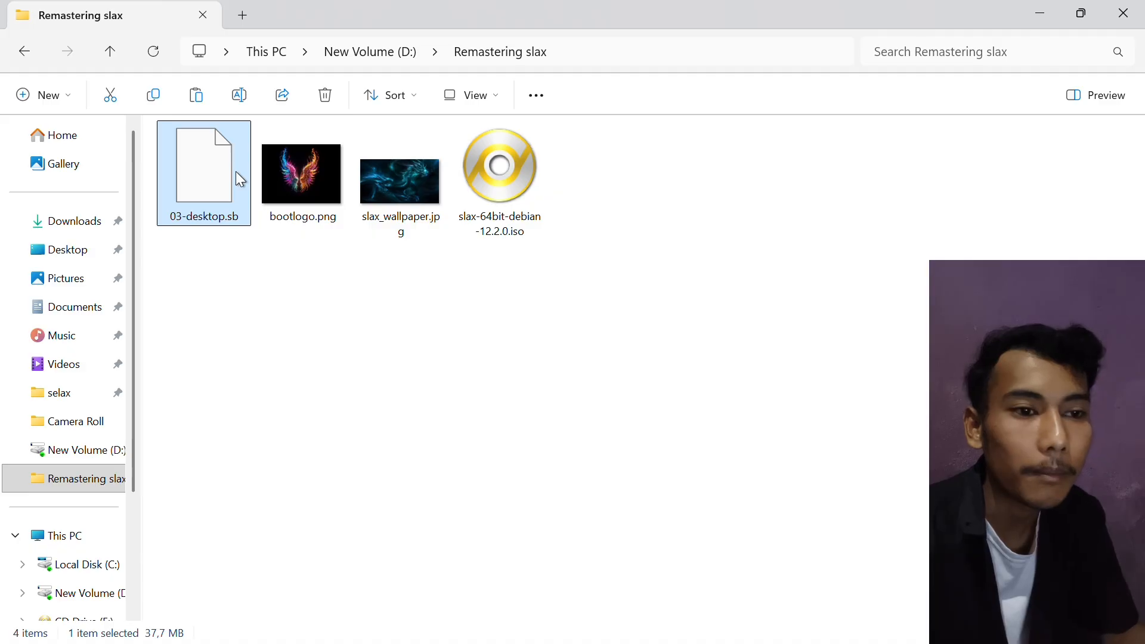
# - Unpack 03-desktop.sb with 7-Zip into a 03-desktop folder and dismiss the extraction report
pyautogui.rightClick(236, 172)
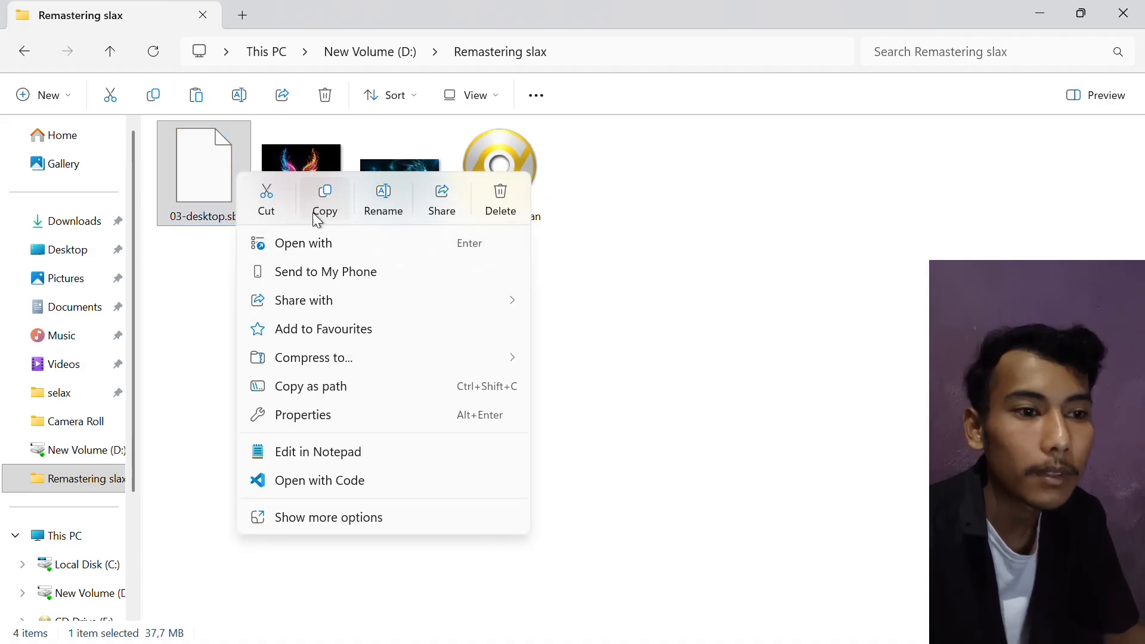
pyautogui.click(320, 519)
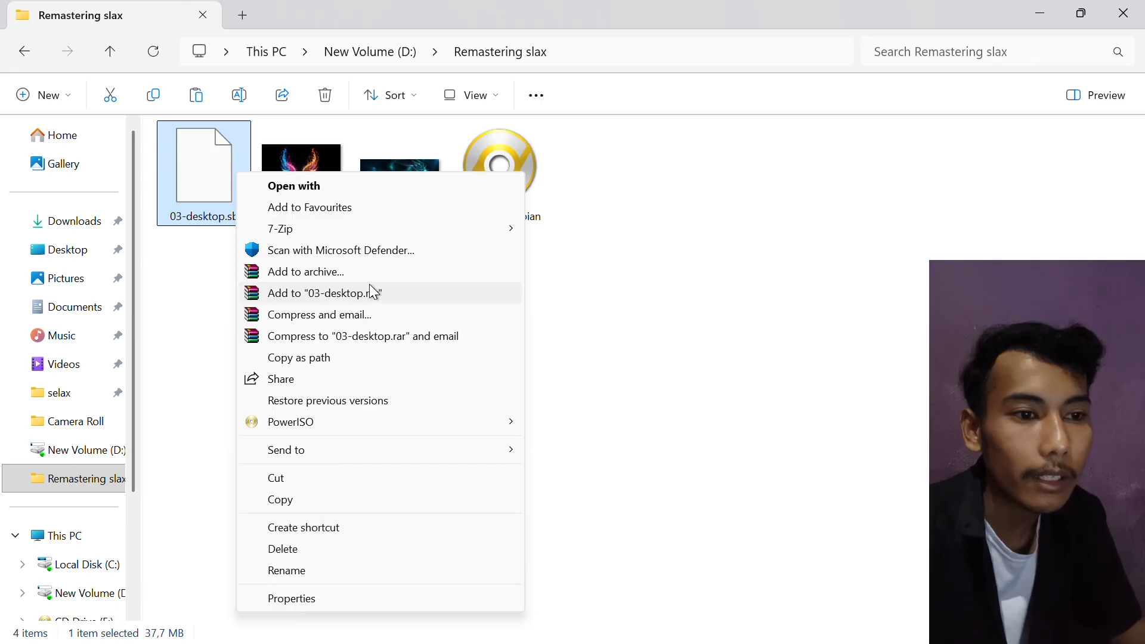
pyautogui.moveTo(356, 228)
pyautogui.click(619, 317)
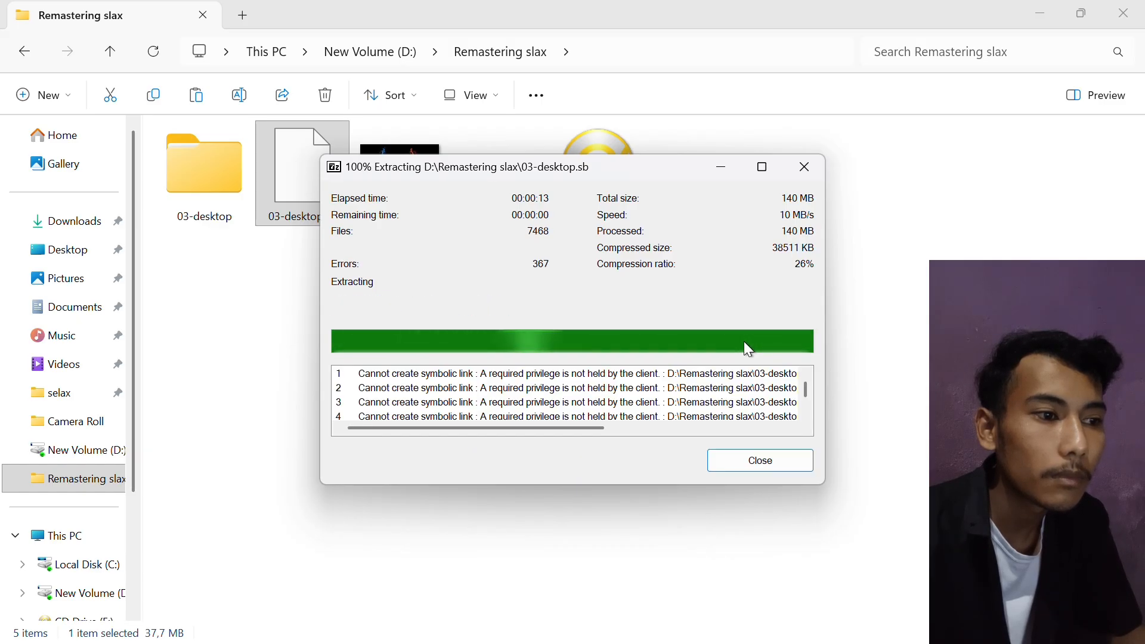
pyautogui.click(774, 462)
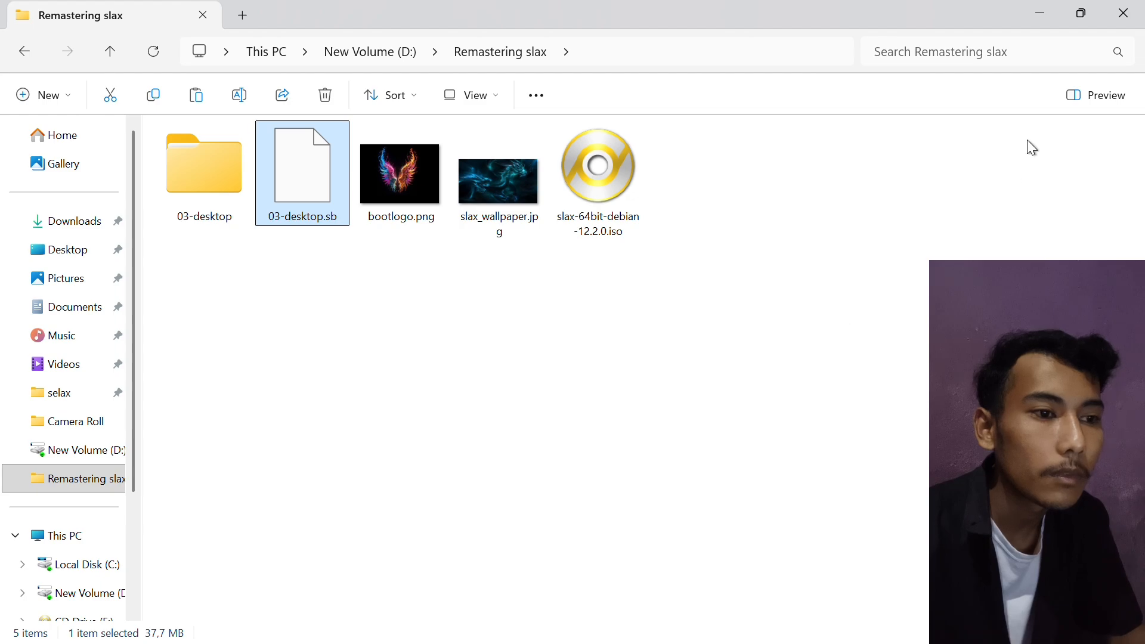
# - View the original slax_wallpaper.jpg in 03-desktop\usr\share\wallpapers, close it and return to the Remastering slax folder
pyautogui.doubleClick(205, 190)
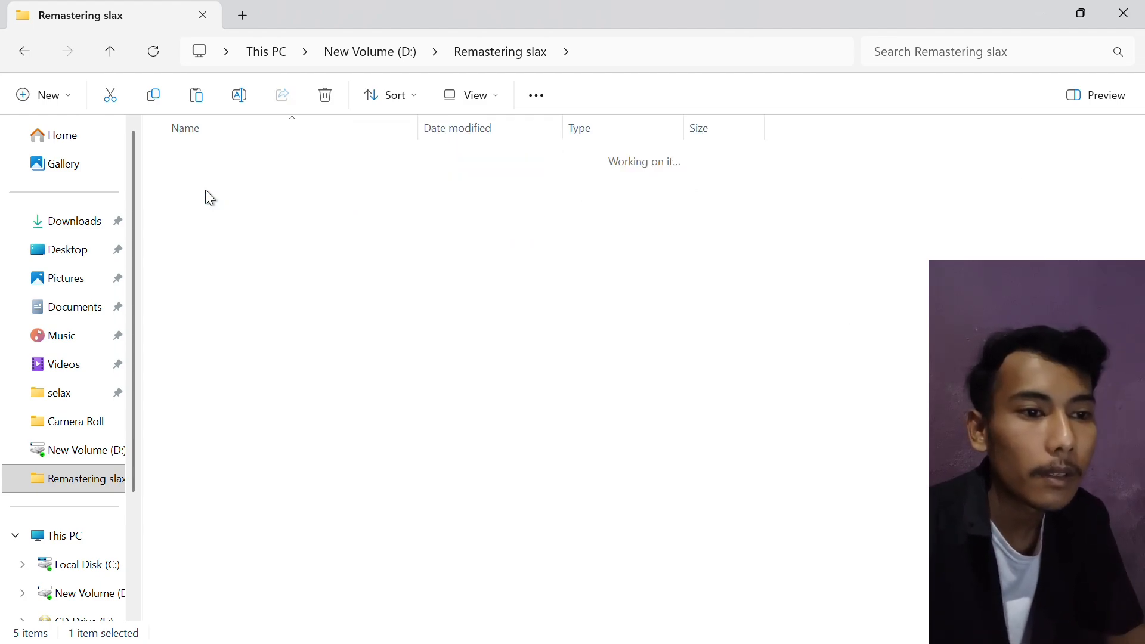
pyautogui.click(268, 241)
pyautogui.doubleClick(266, 242)
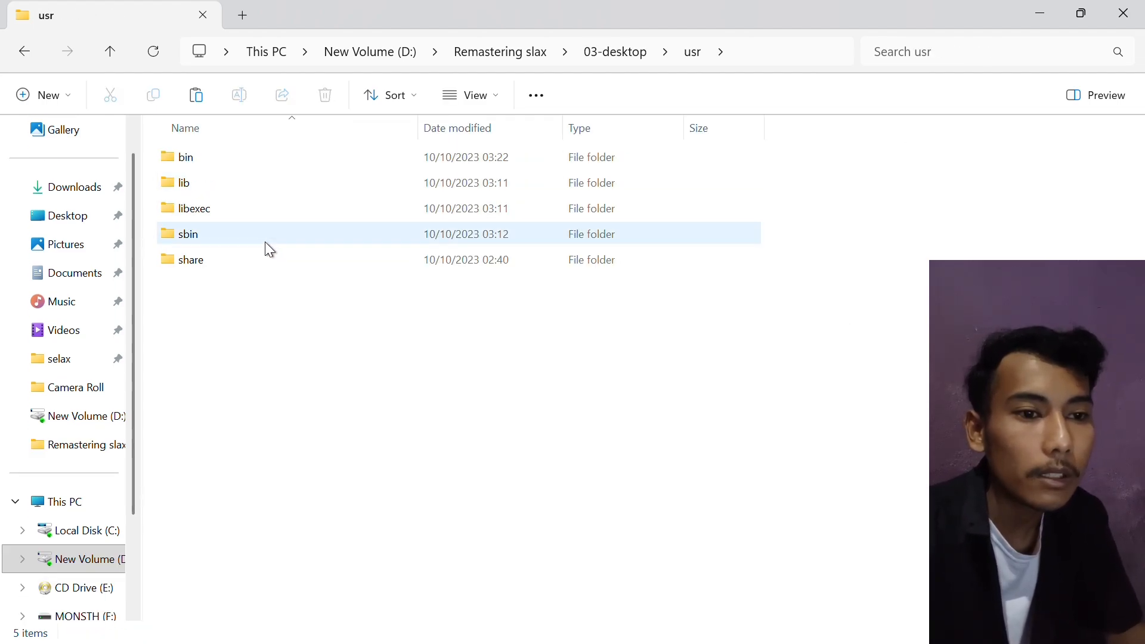
pyautogui.click(255, 257)
pyautogui.doubleClick(255, 257)
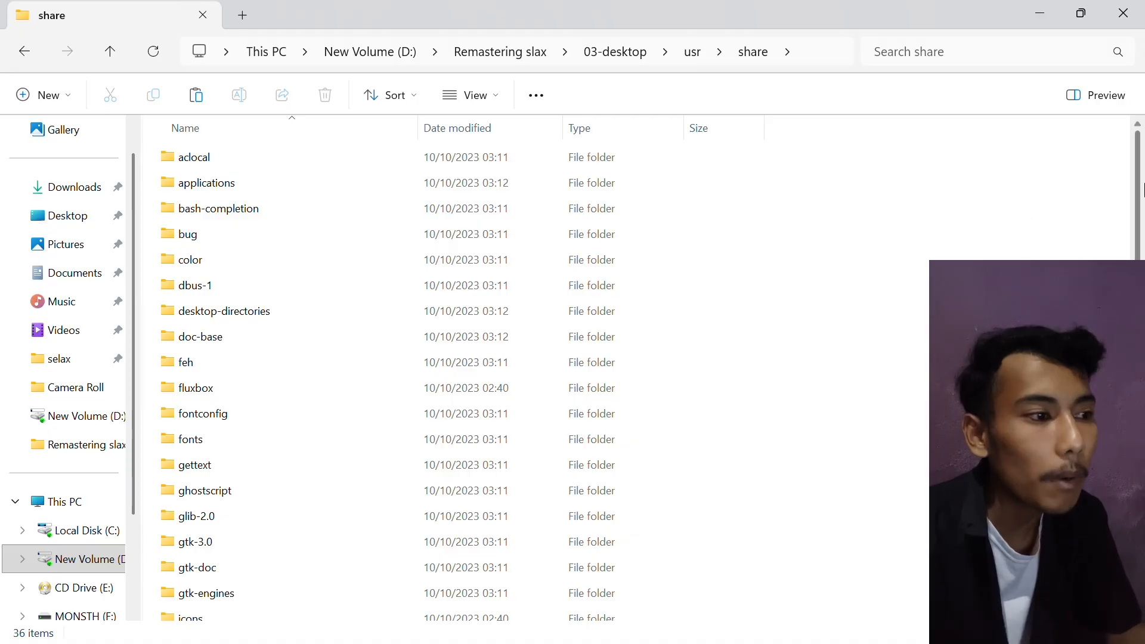
pyautogui.scroll(-6, 1139, 184)
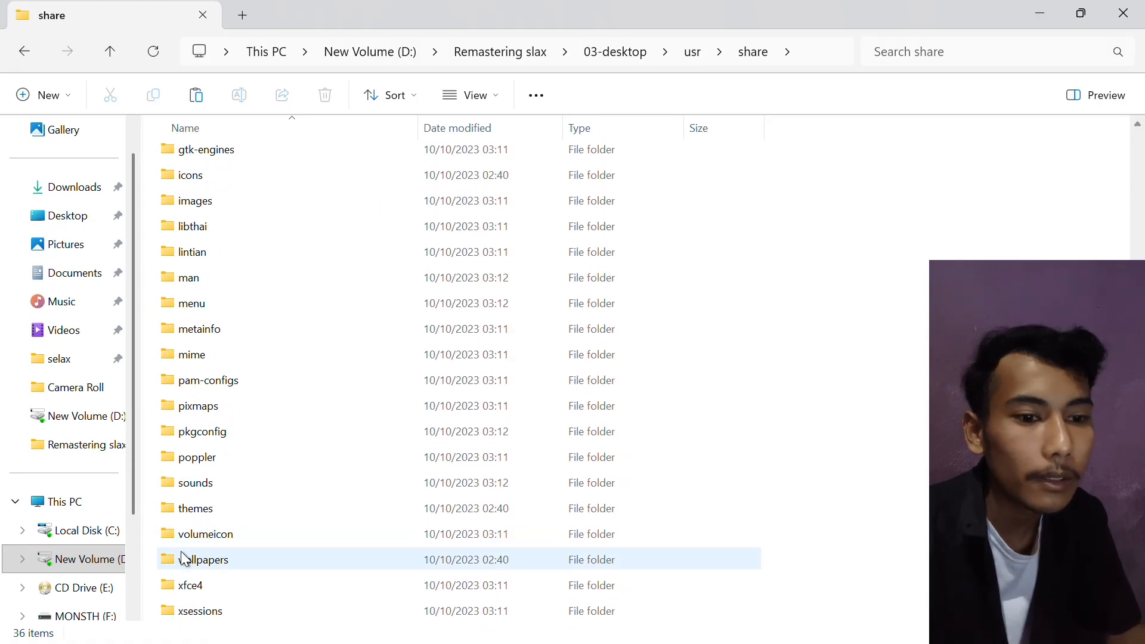
pyautogui.doubleClick(246, 560)
pyautogui.doubleClick(182, 211)
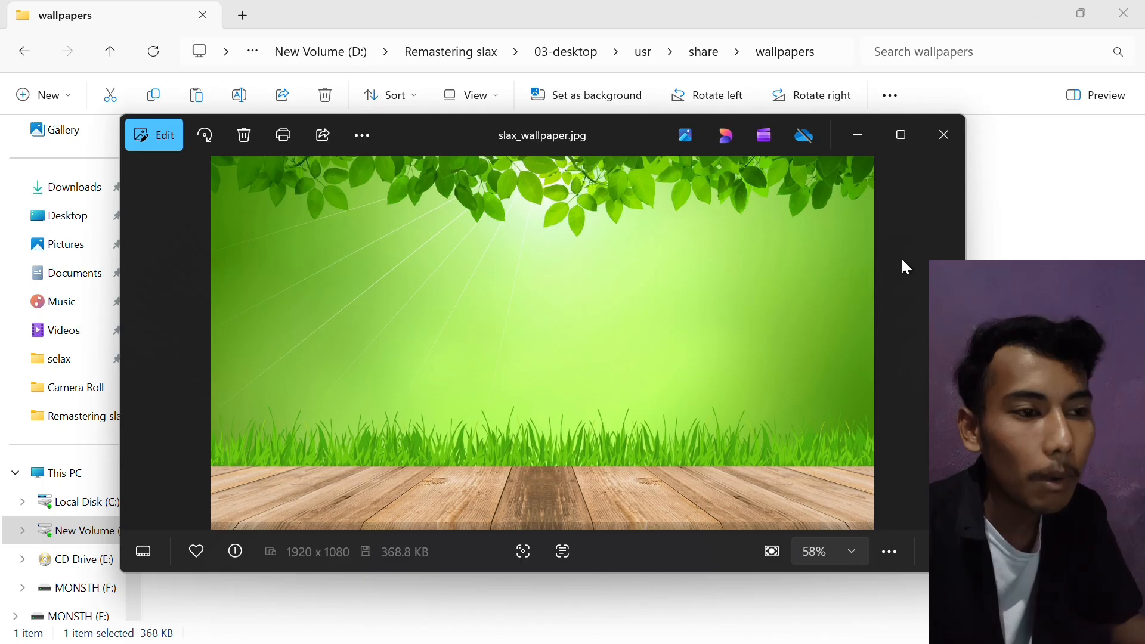
pyautogui.click(948, 140)
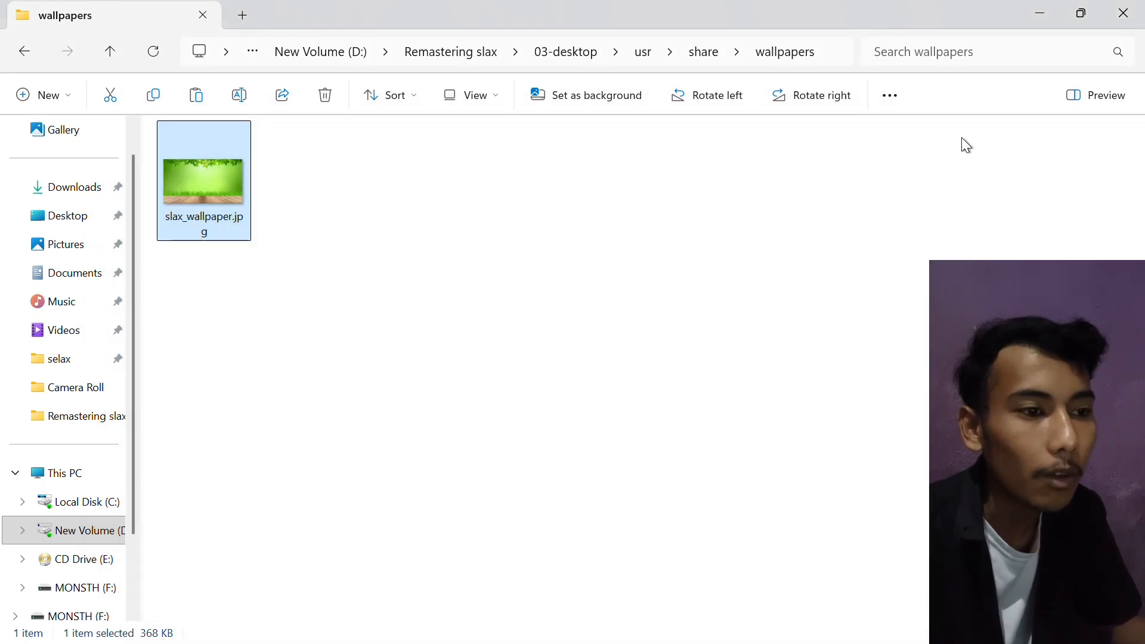
pyautogui.click(35, 51)
pyautogui.click(37, 55)
pyautogui.click(37, 55)
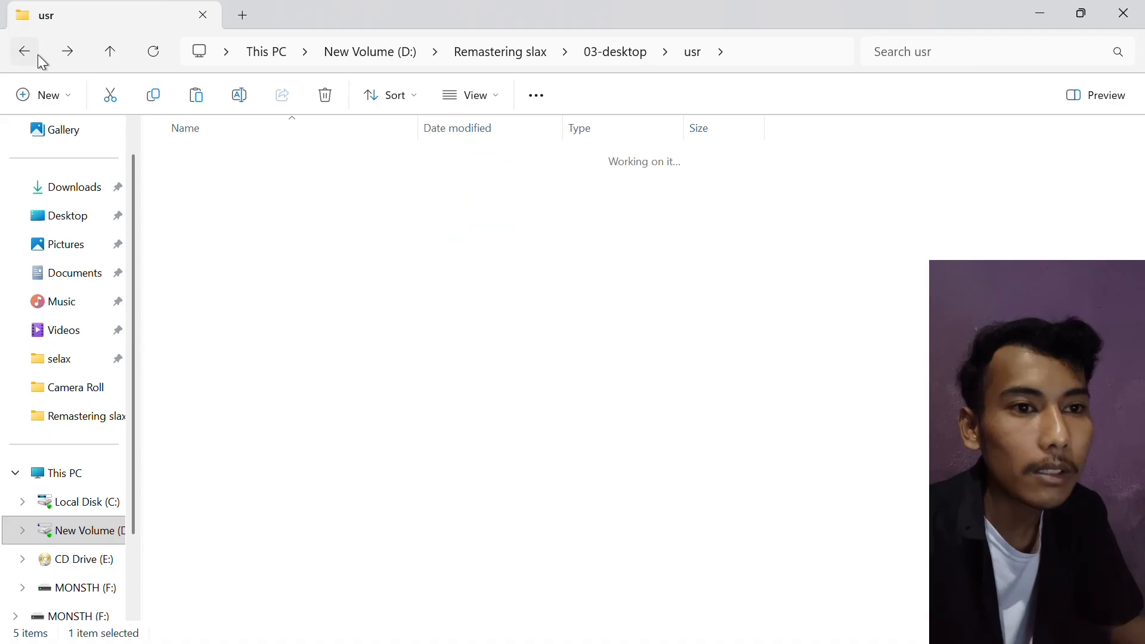
pyautogui.click(105, 55)
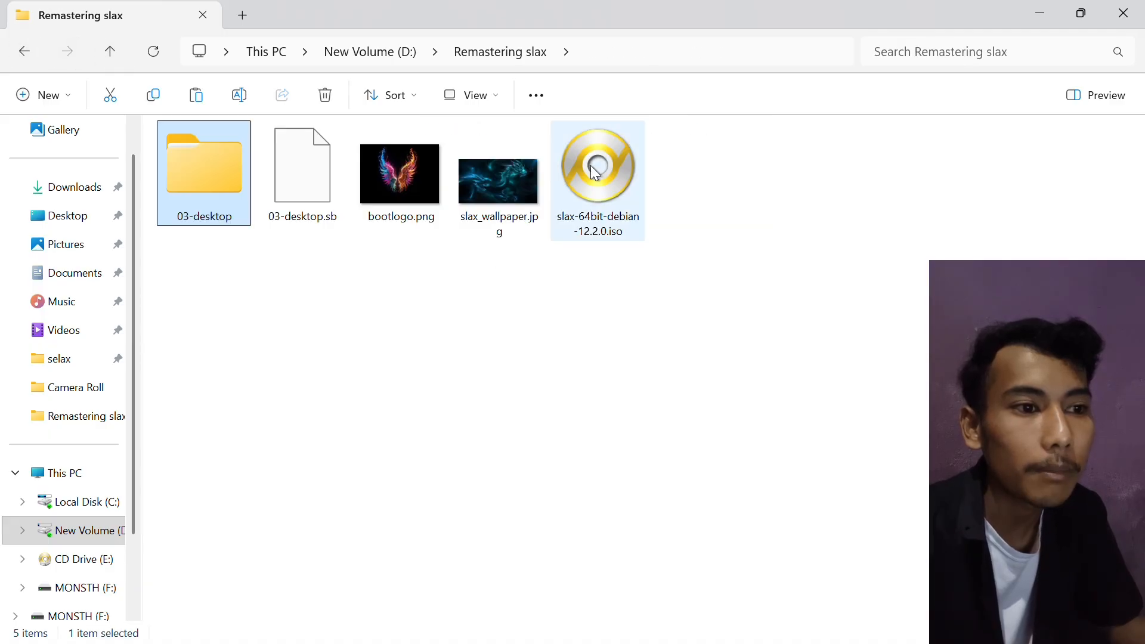
pyautogui.click(514, 183)
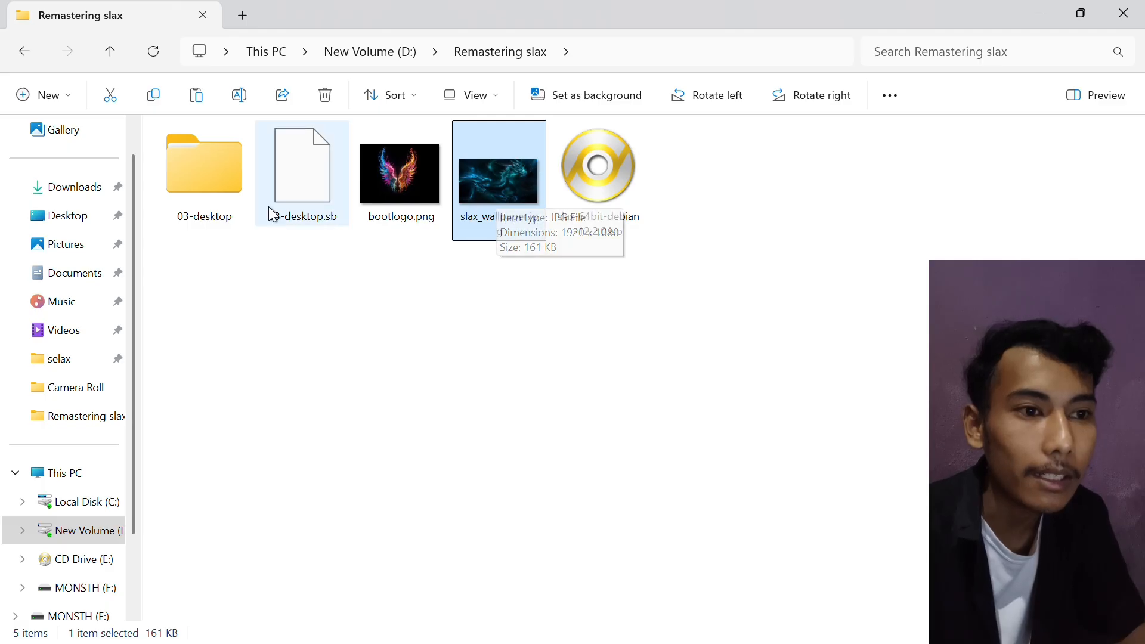
pyautogui.click(327, 190)
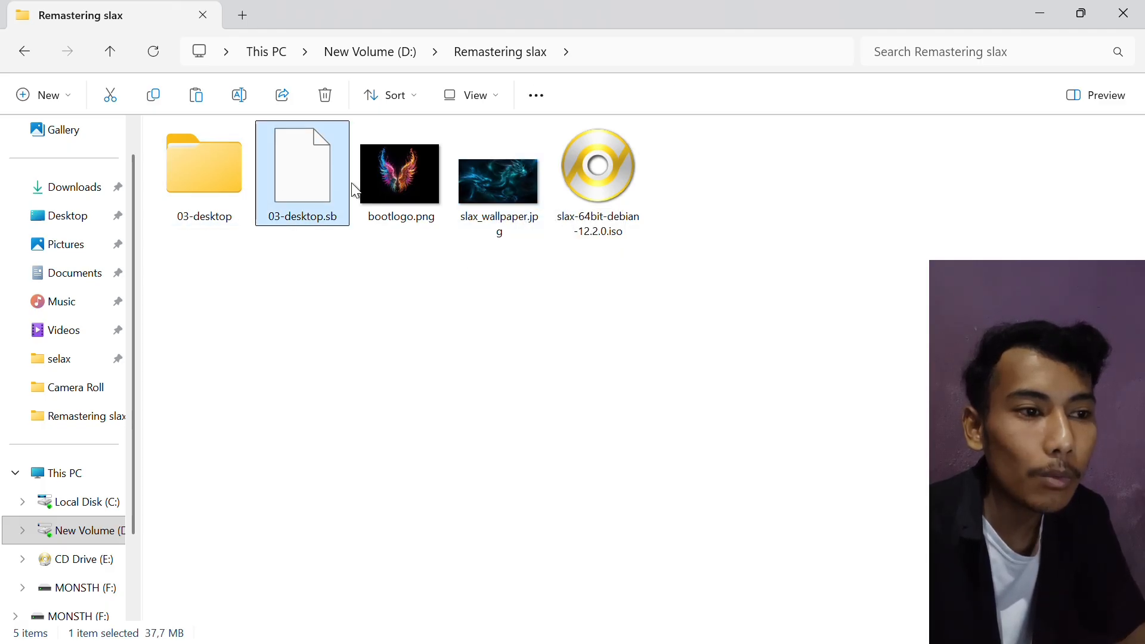
pyautogui.click(532, 185)
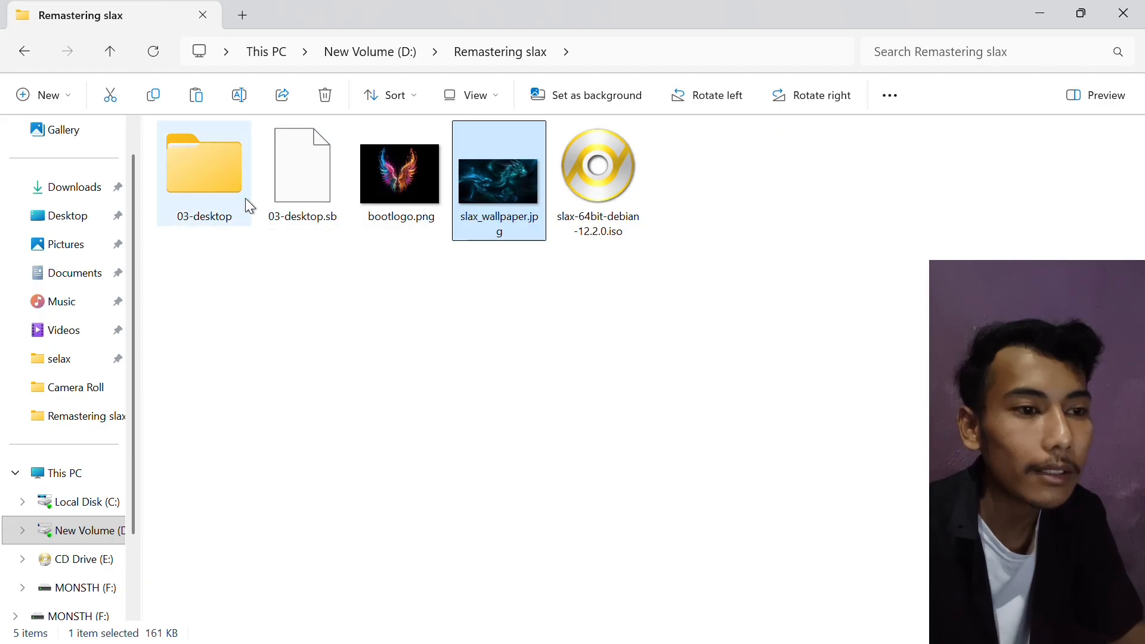
pyautogui.click(343, 322)
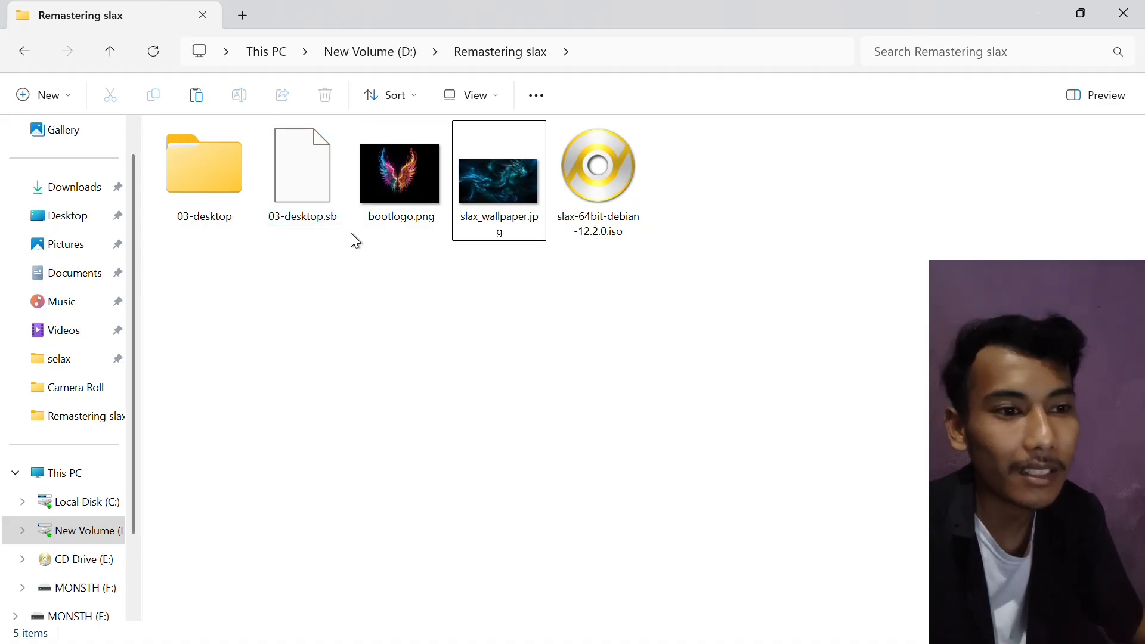
# - Move 03-desktop.sb and slax_wallpaper.jpg from the Remastering slax folder to the MONSTH (F:) USB drive
pyautogui.click(319, 187)
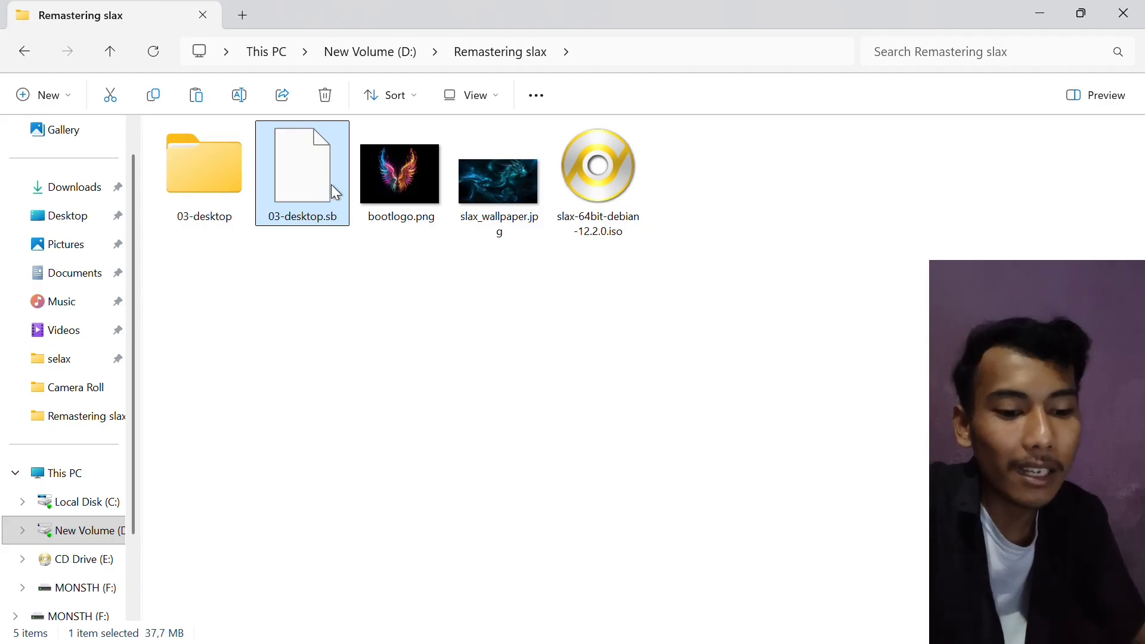
pyautogui.keyDown('ctrl'); pyautogui.click(483, 169); pyautogui.keyUp('ctrl')
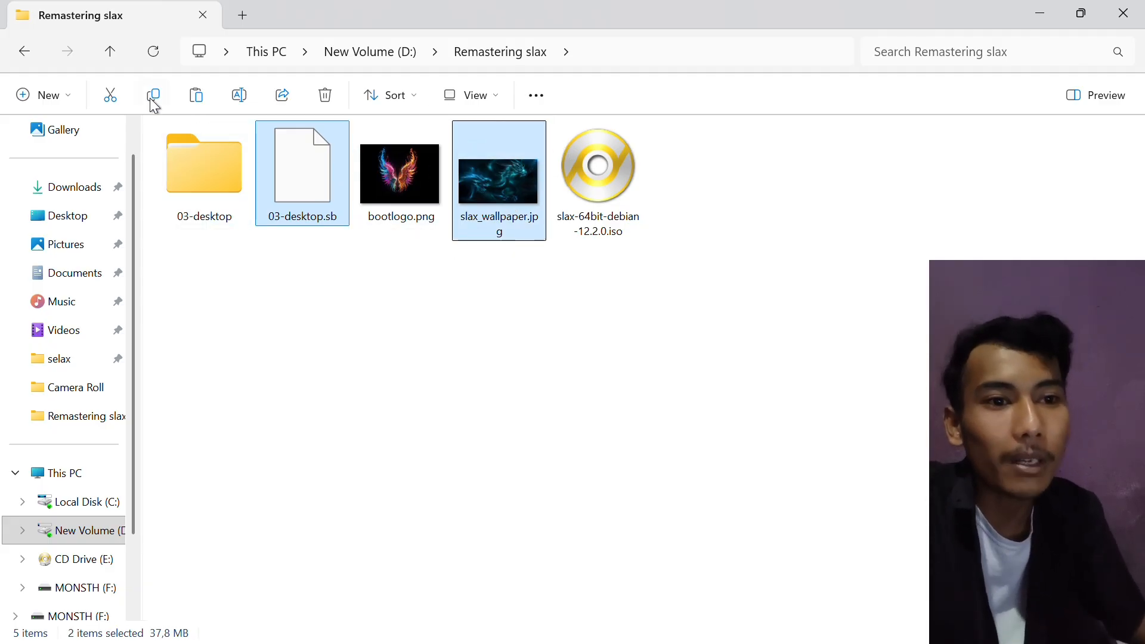
pyautogui.click(112, 98)
pyautogui.scroll(-1, 140, 310)
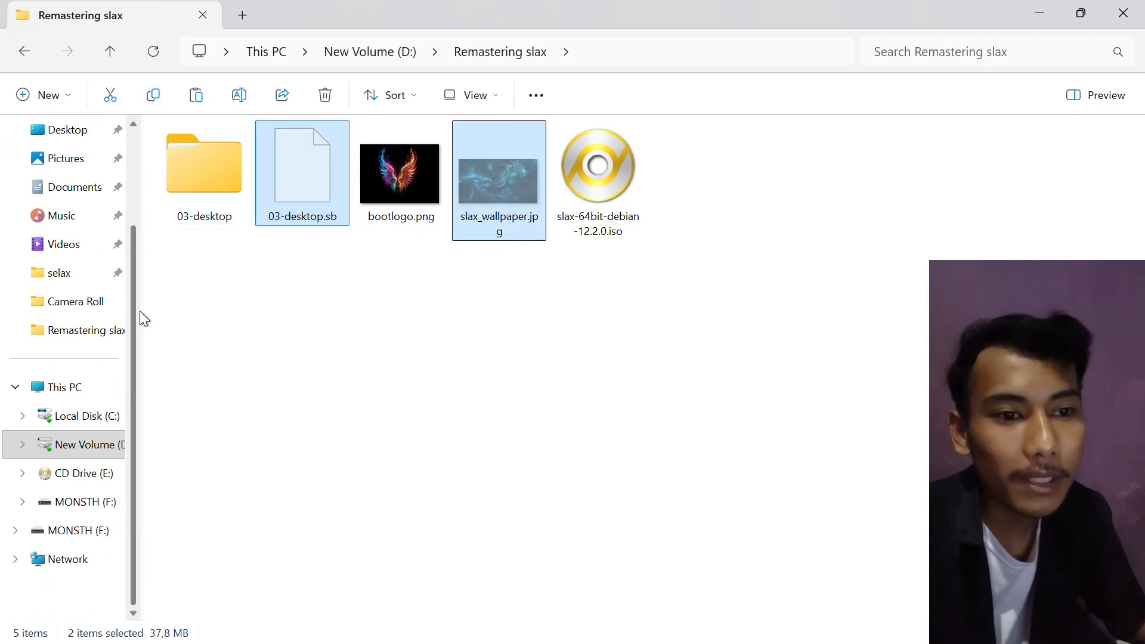
pyautogui.click(107, 536)
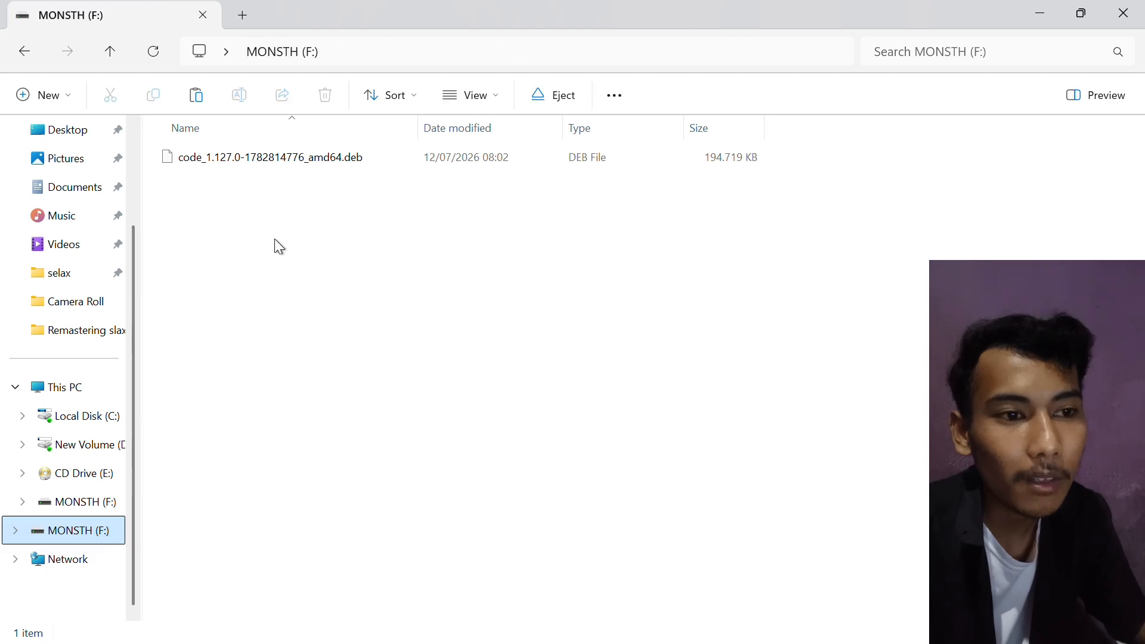
pyautogui.rightClick(283, 215)
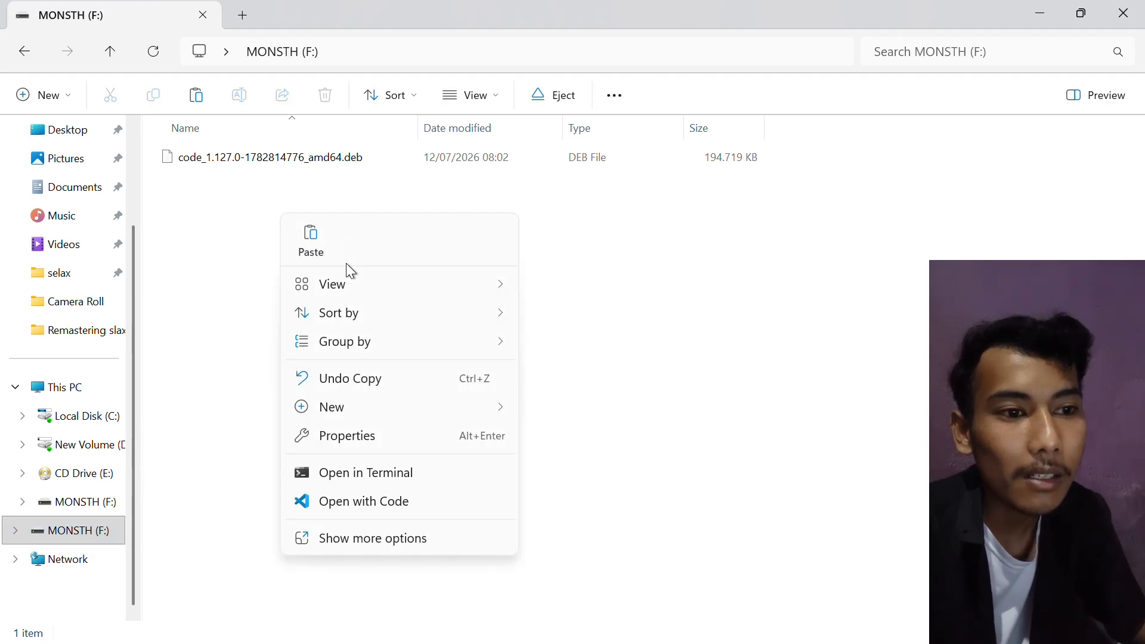
pyautogui.click(320, 239)
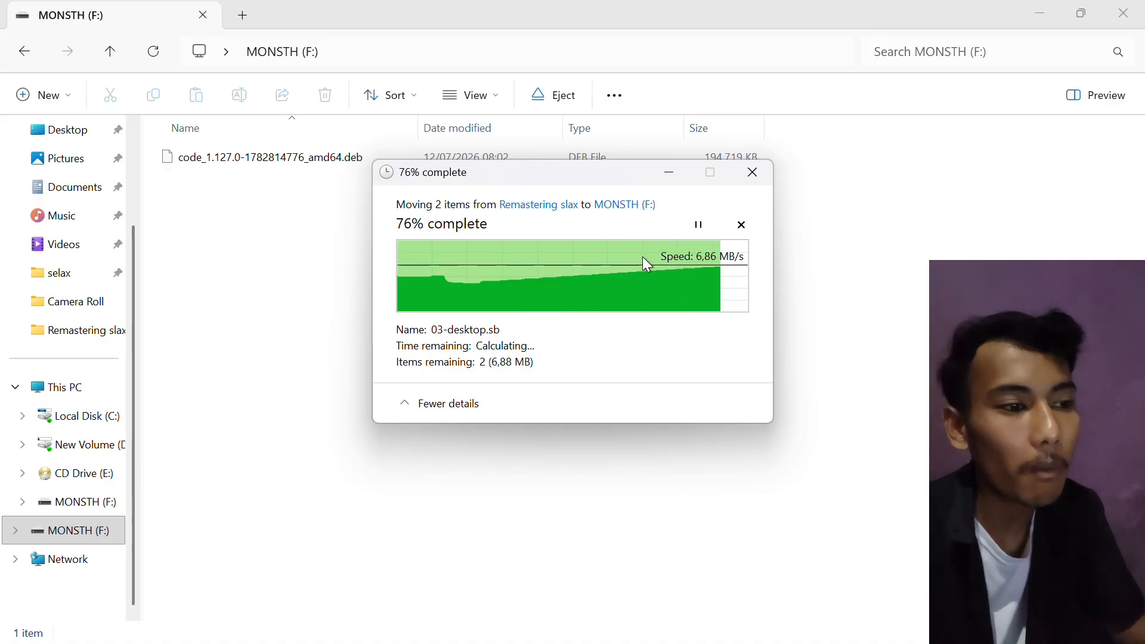
pyautogui.click(904, 266)
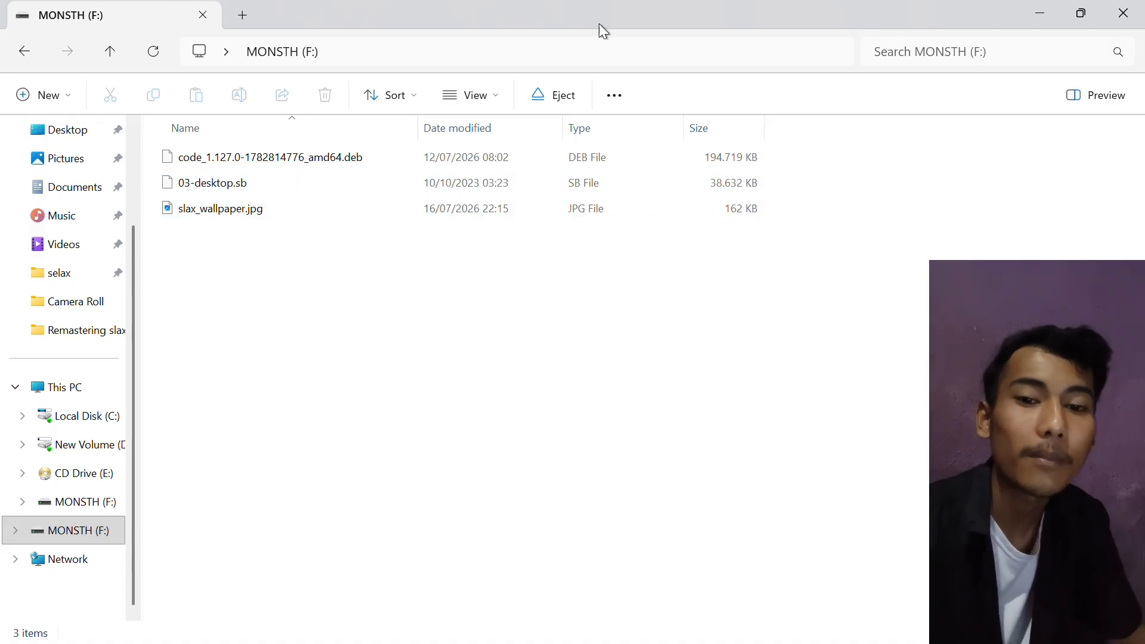
# - Minimize File Explorer and PowerISO, and bring up the running apajalah virtual machine
pyautogui.click(1044, 12)
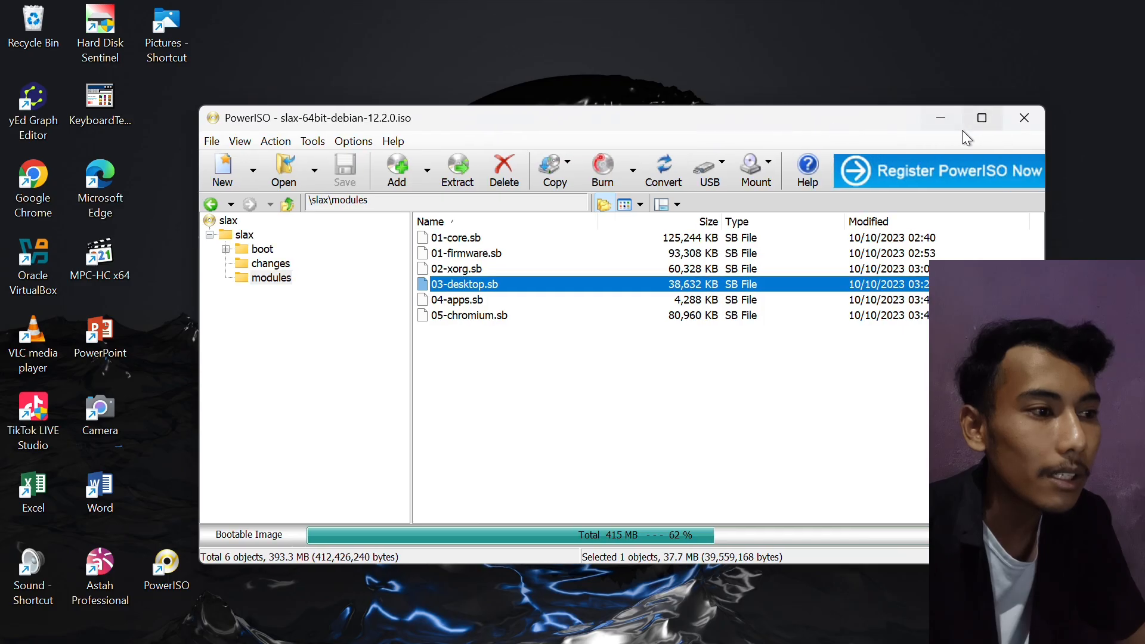
pyautogui.click(948, 121)
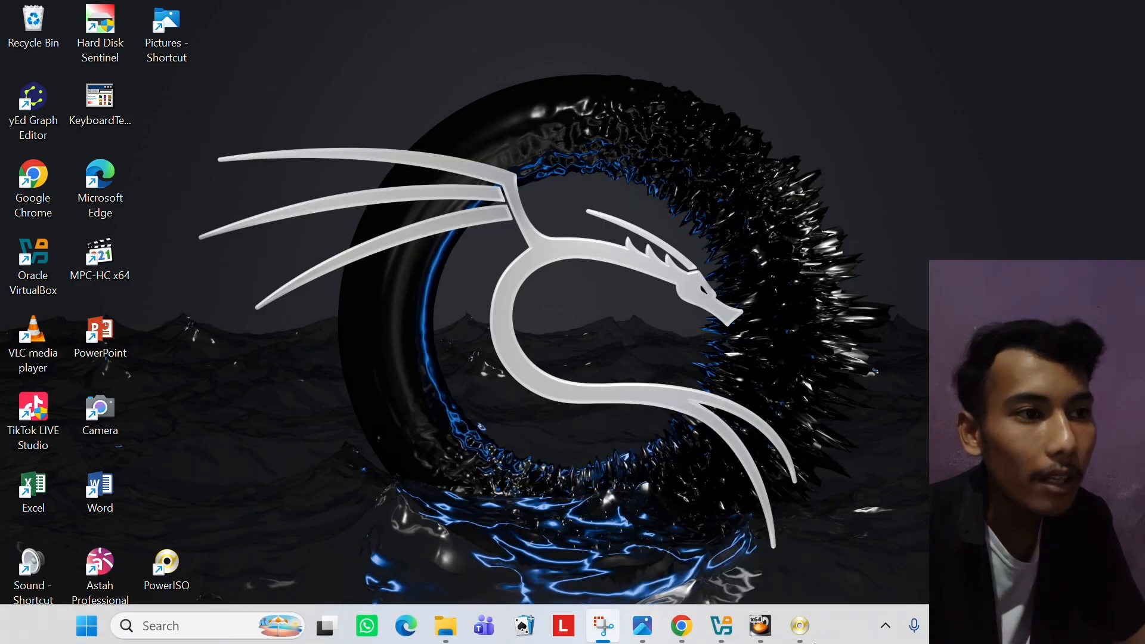
pyautogui.click(760, 625)
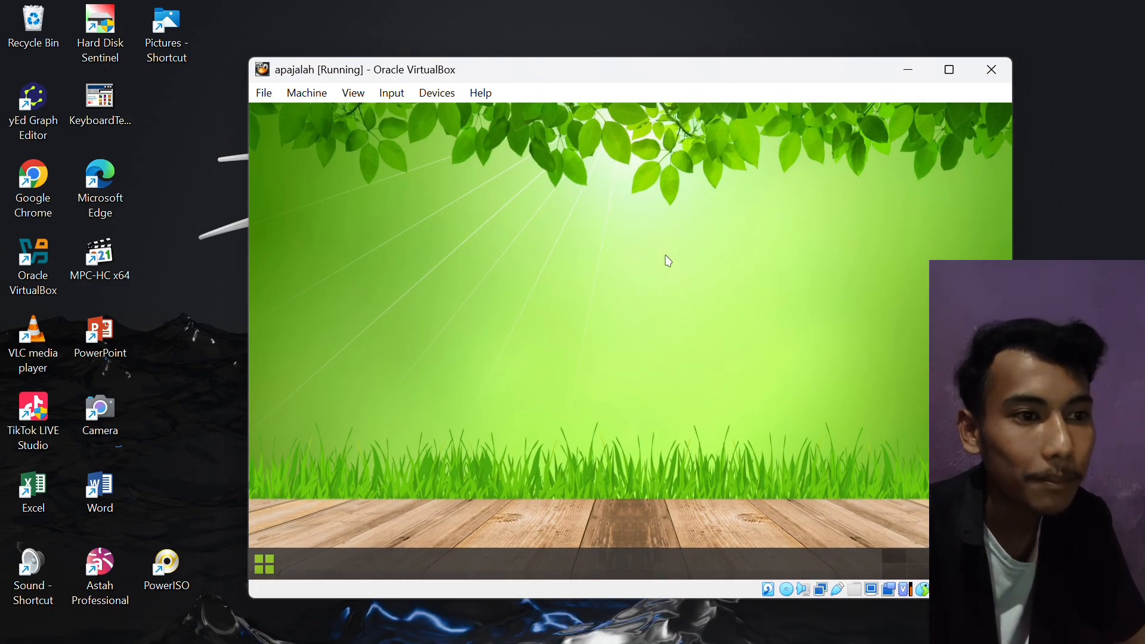
# - Launch the Slax File Manager and check its places, ending in sr0, for the USB drive
pyautogui.click(264, 564)
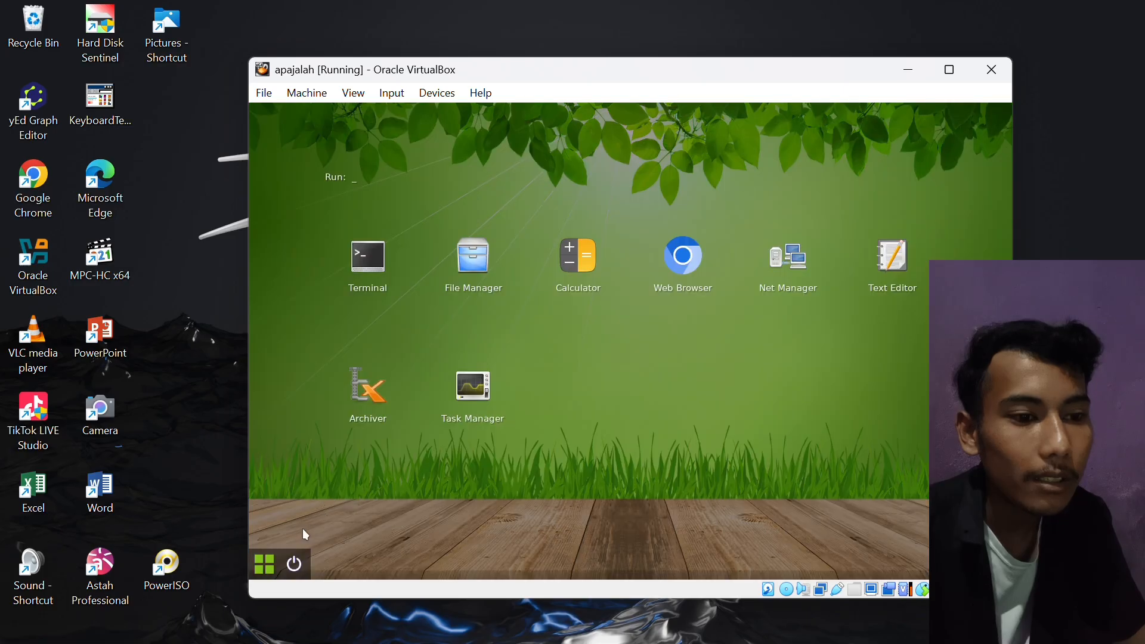
pyautogui.click(474, 260)
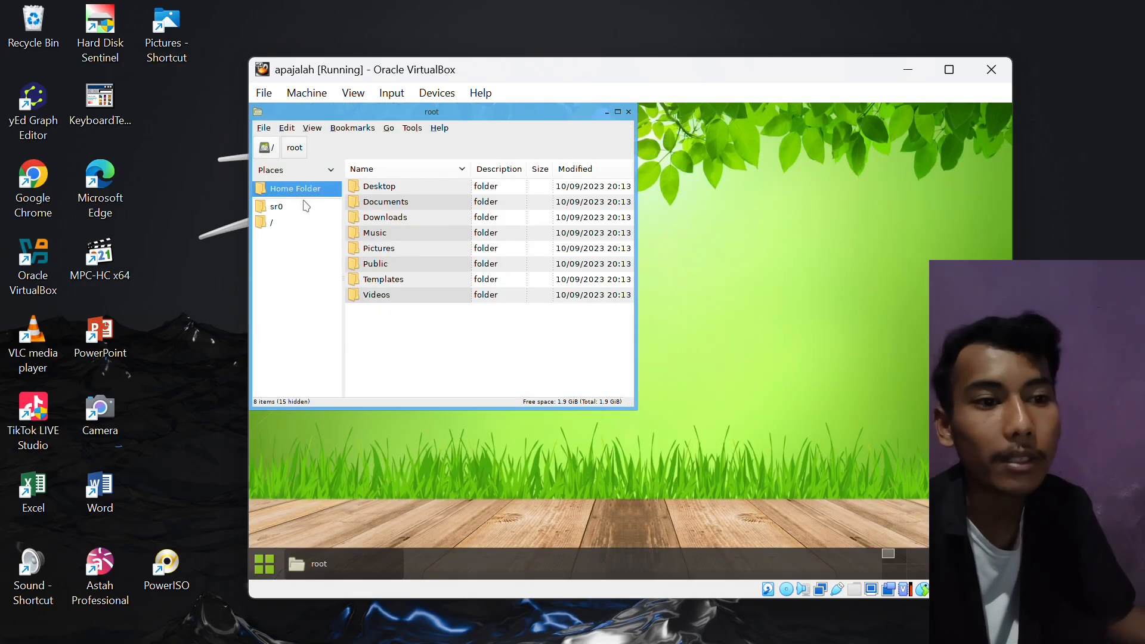
pyautogui.click(296, 206)
pyautogui.click(289, 221)
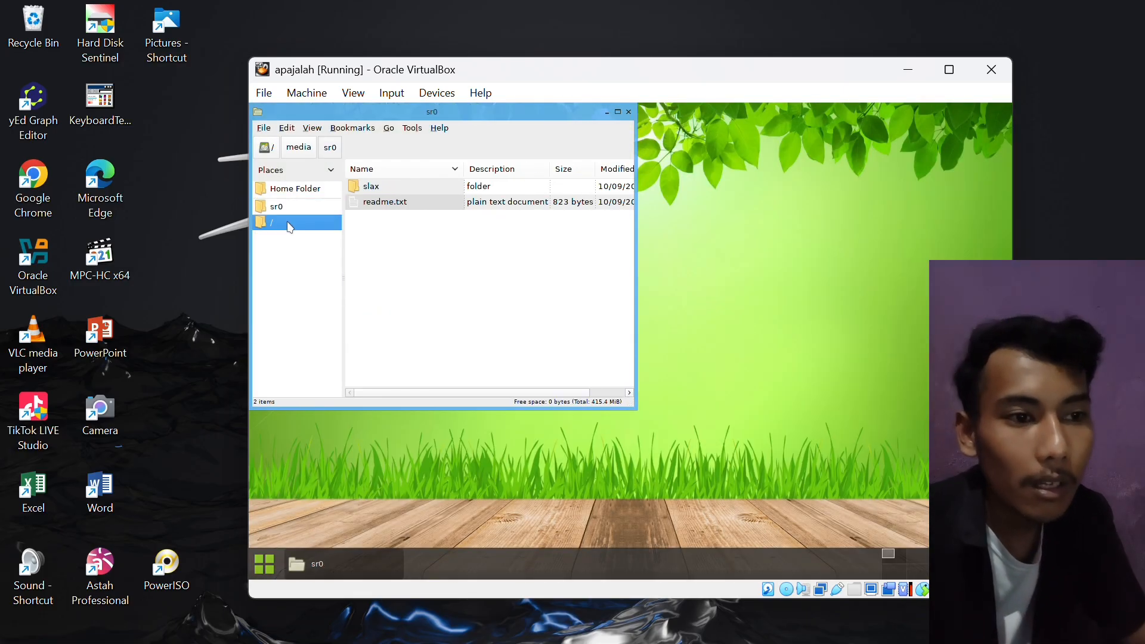
pyautogui.click(296, 192)
pyautogui.click(296, 209)
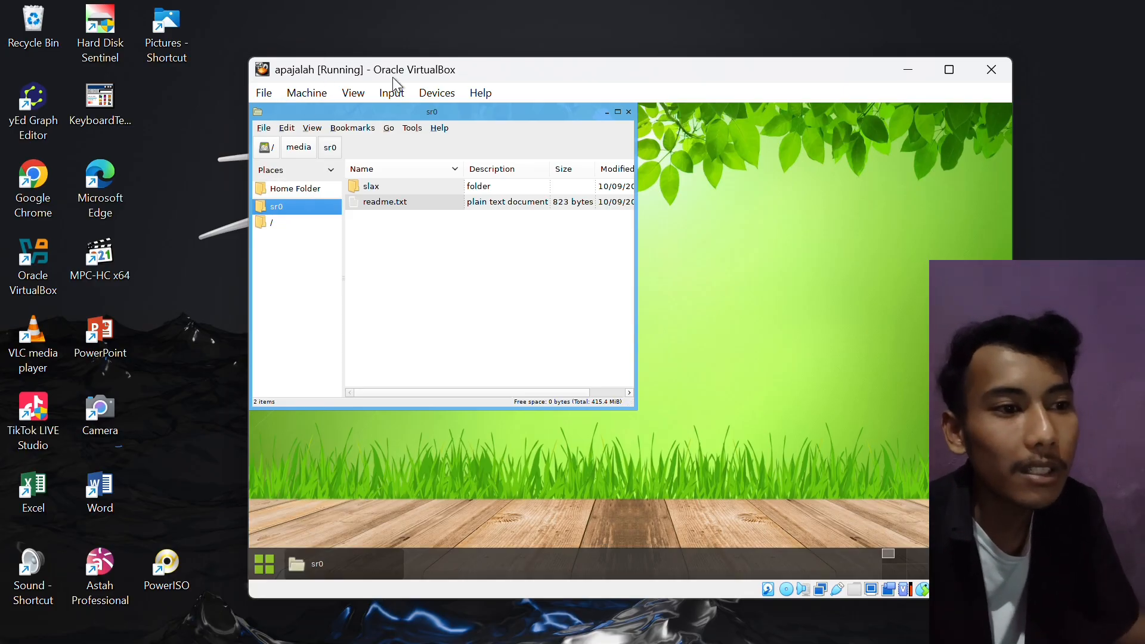
# - Attach the USB Disk 2.0 [0200] device to the virtual machine and show the contents of sdb1
pyautogui.click(444, 98)
pyautogui.moveTo(489, 183)
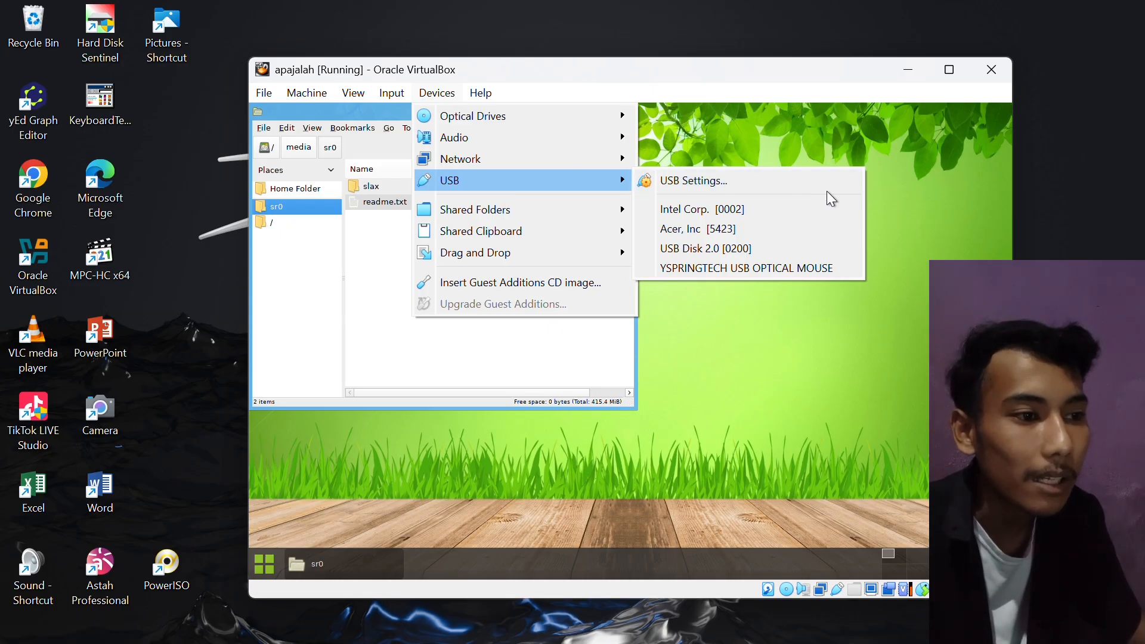
pyautogui.click(646, 250)
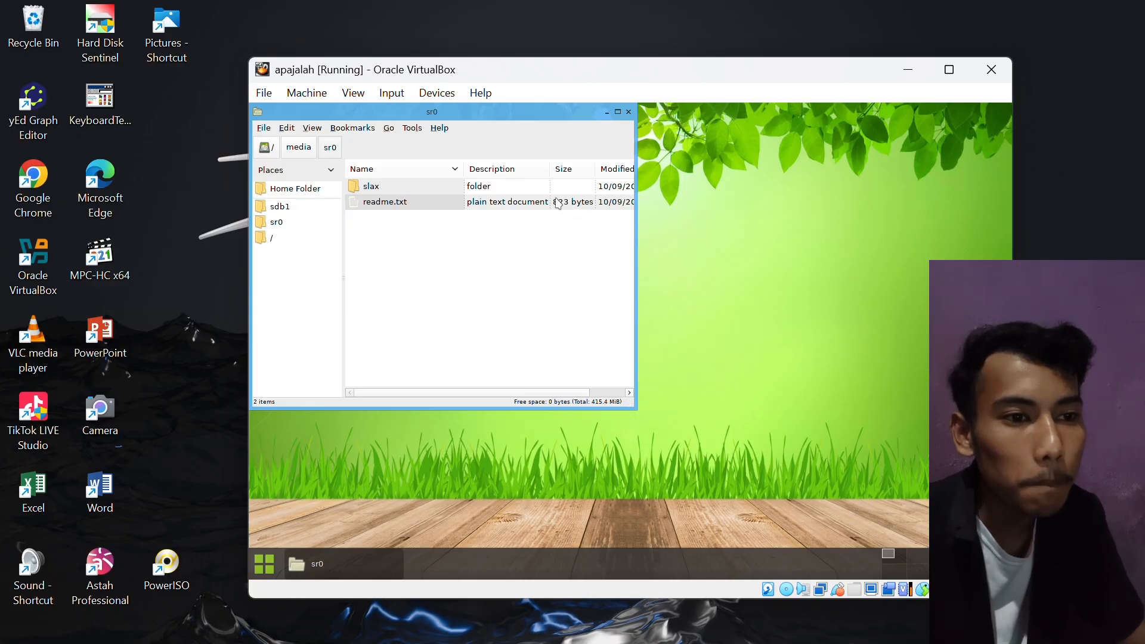
pyautogui.click(307, 206)
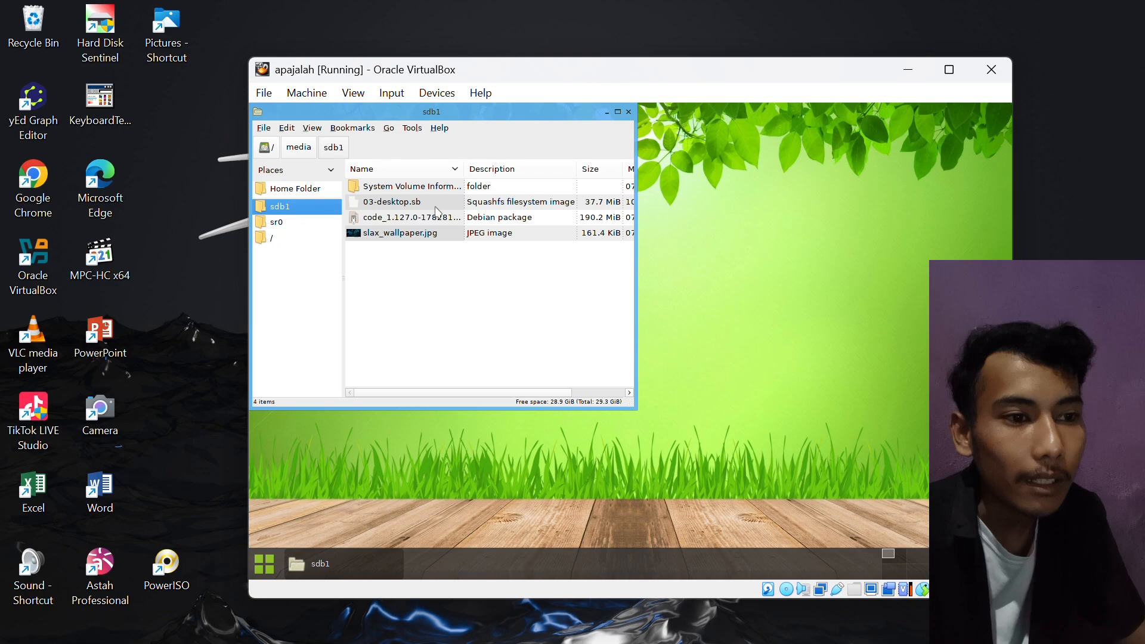
pyautogui.click(387, 208)
pyautogui.click(438, 232)
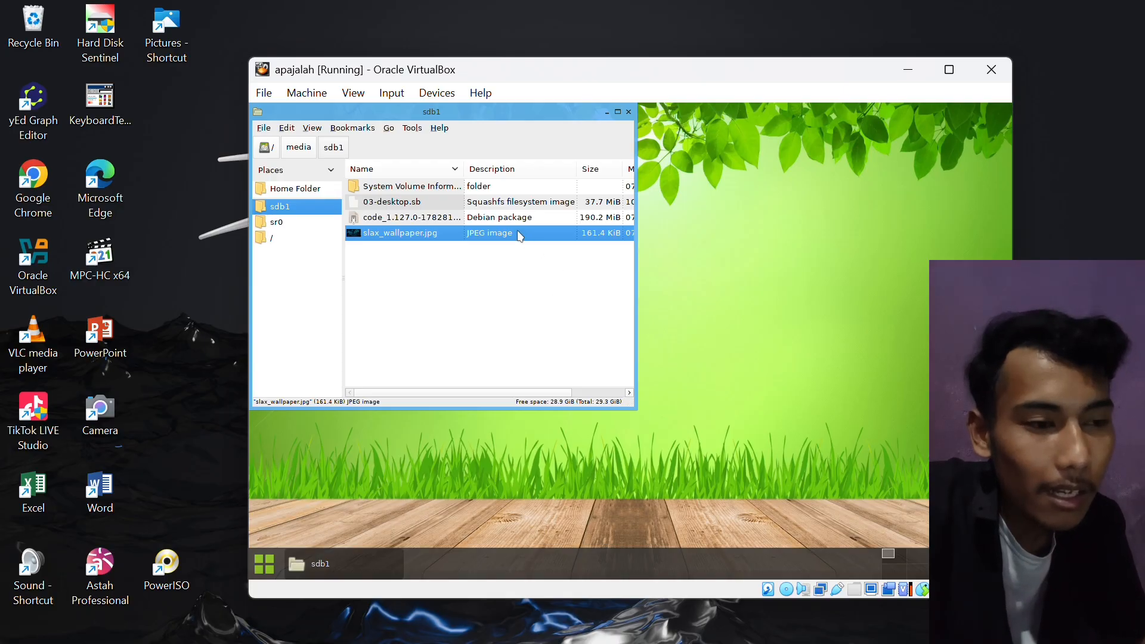
pyautogui.keyDown('ctrl'); pyautogui.click(408, 208); pyautogui.keyUp('ctrl')
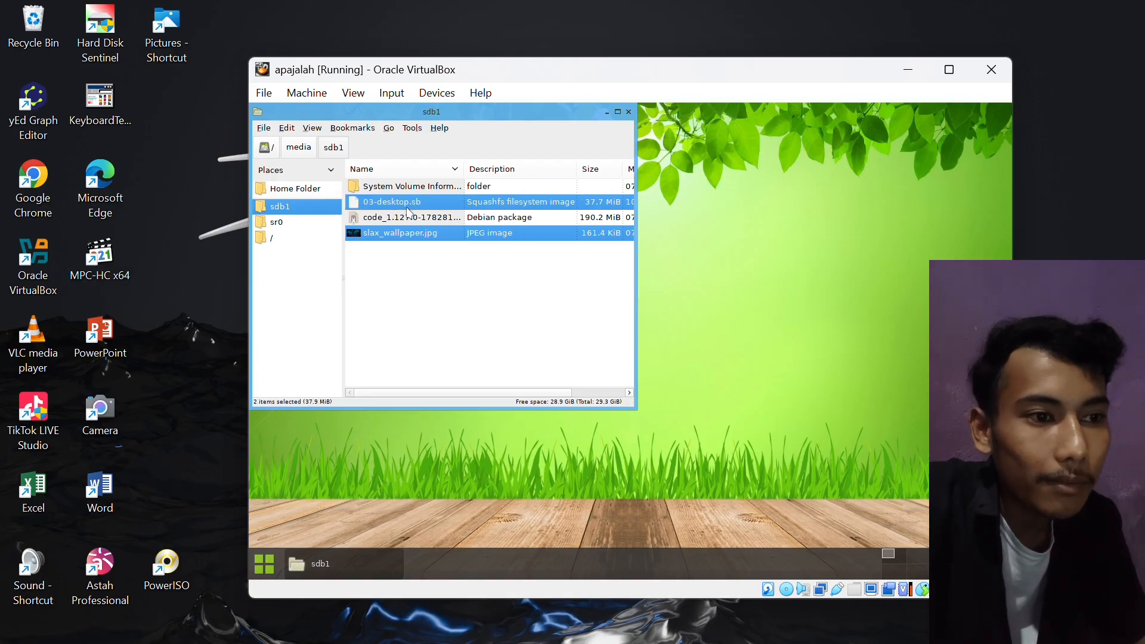
pyautogui.click(322, 190)
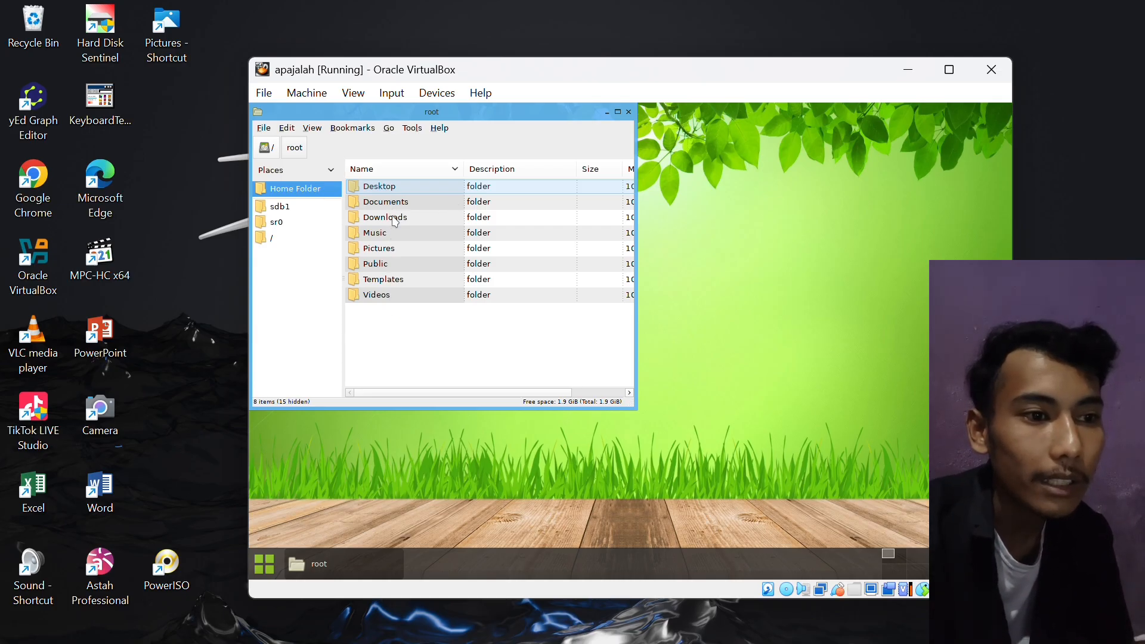
pyautogui.doubleClick(394, 221)
pyautogui.rightClick(403, 219)
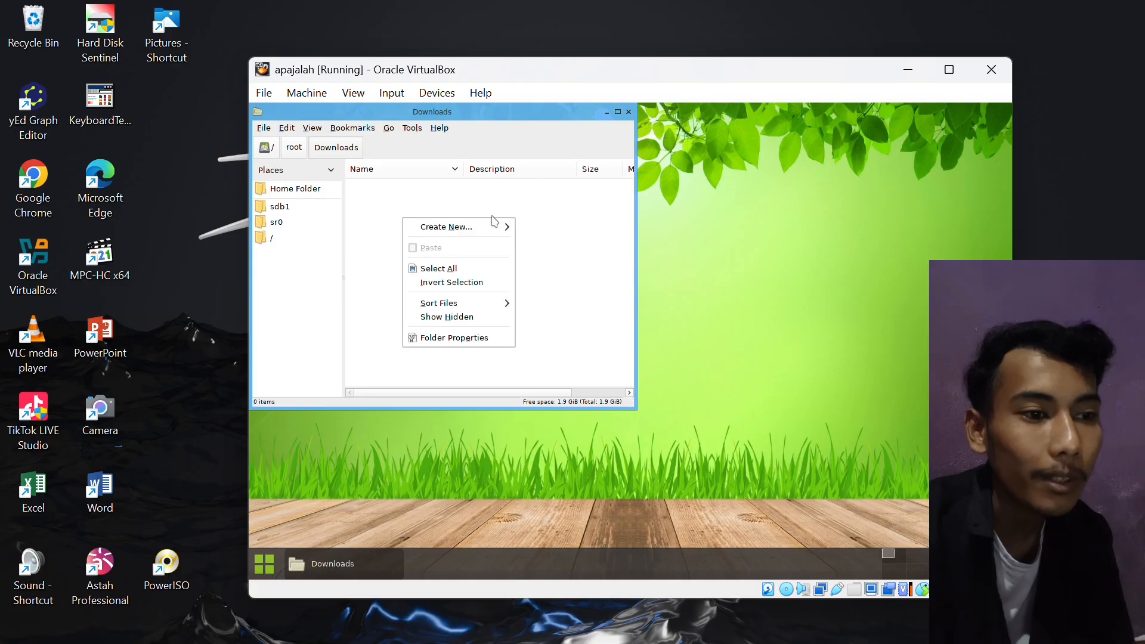
pyautogui.click(286, 207)
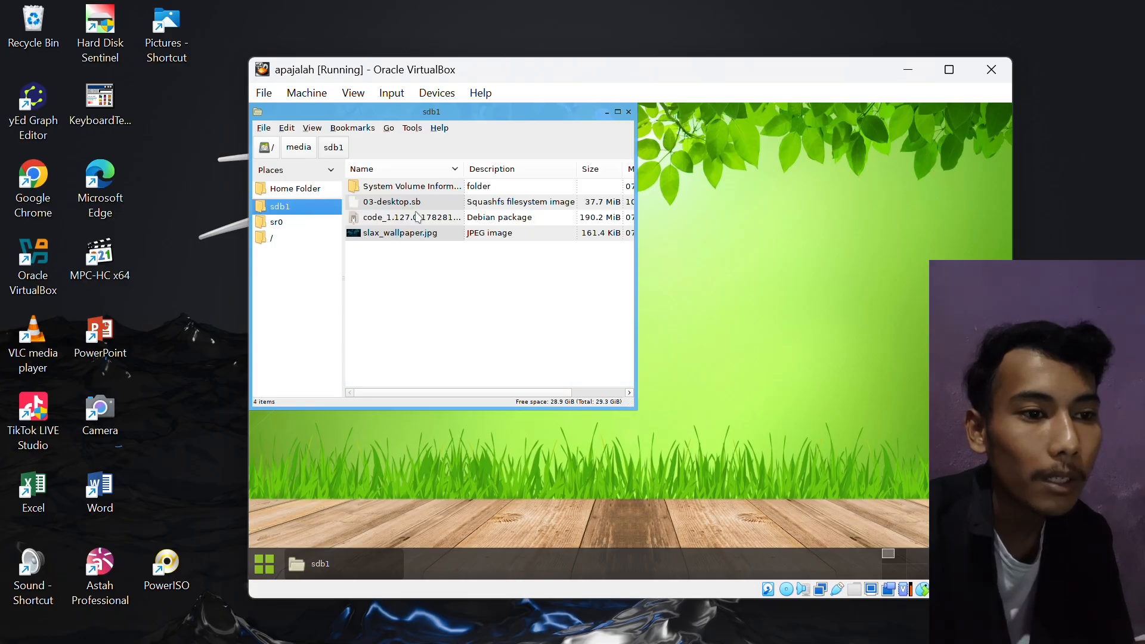
# - Move 03-desktop.sb and slax_wallpaper.jpg from sdb1 to the Downloads folder in the Home Folder
pyautogui.click(429, 203)
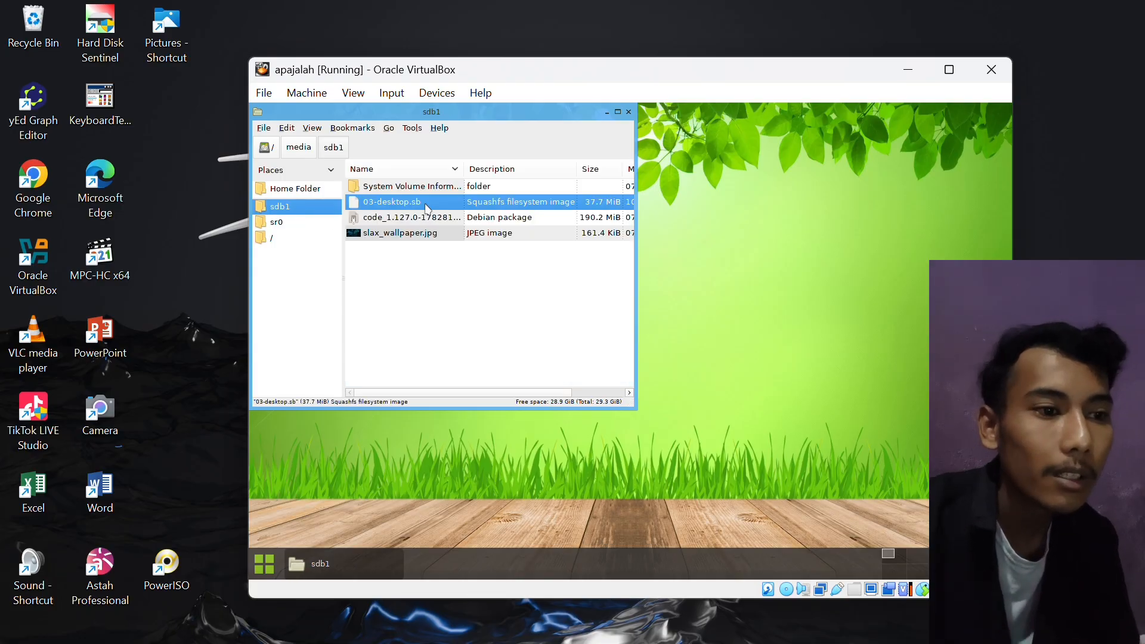
pyautogui.keyDown('ctrl'); pyautogui.click(456, 234); pyautogui.keyUp('ctrl')
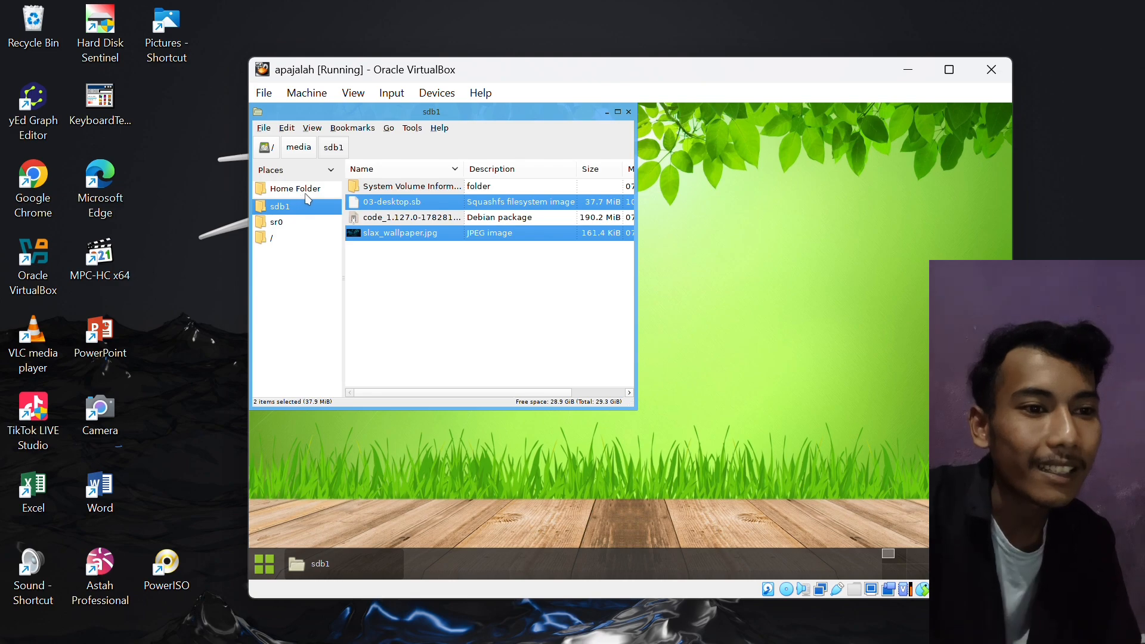
pyautogui.rightClick(391, 197)
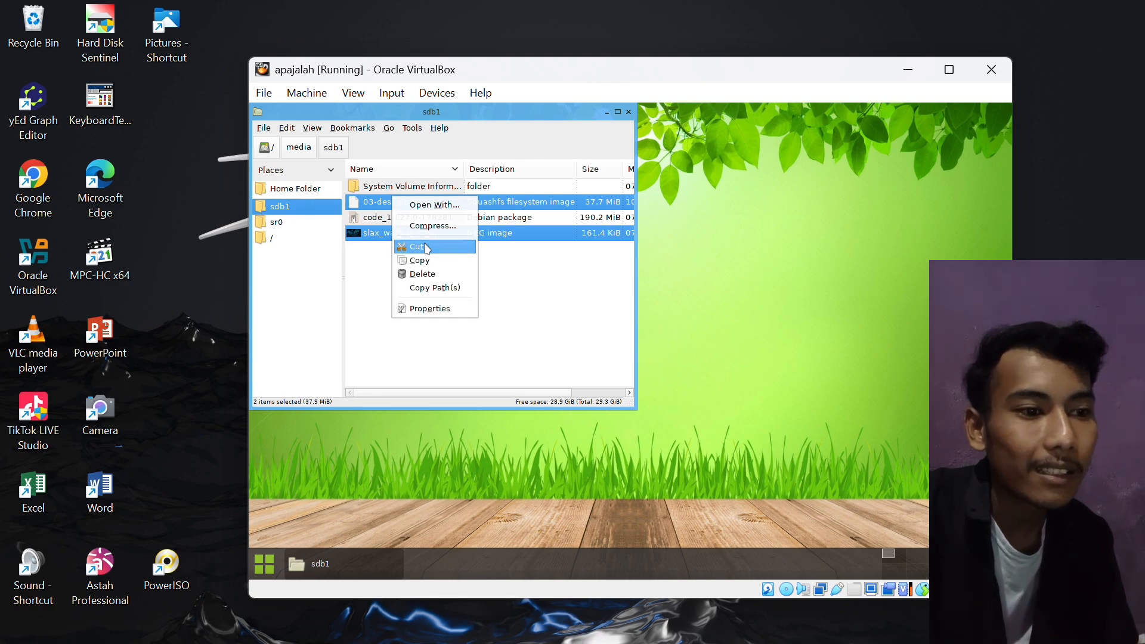
pyautogui.click(418, 247)
pyautogui.click(289, 191)
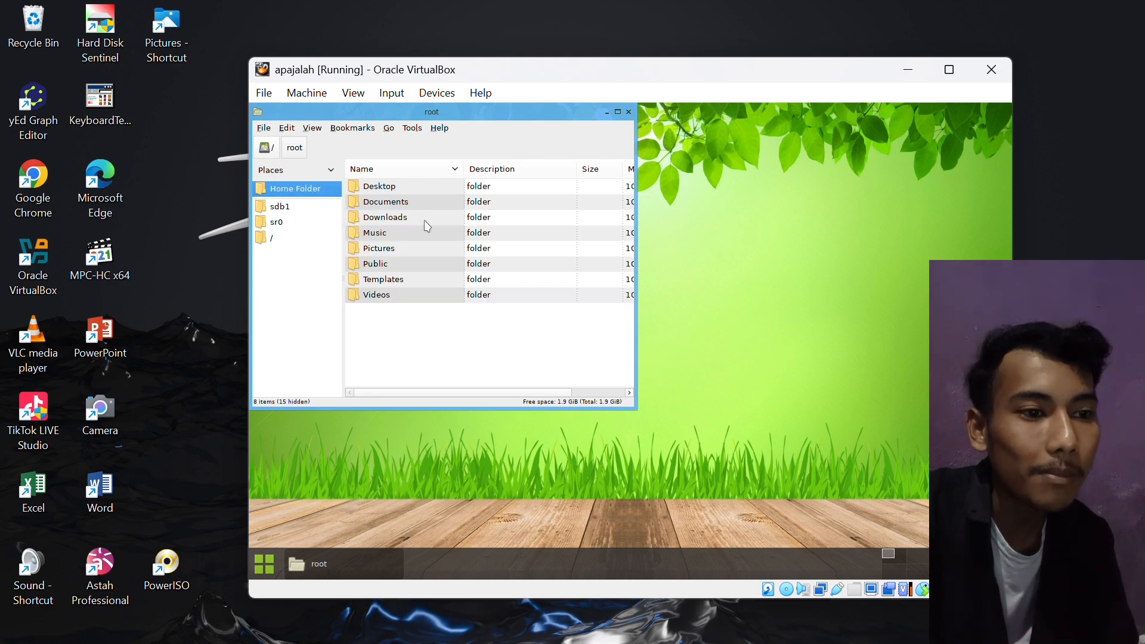
pyautogui.doubleClick(420, 217)
pyautogui.rightClick(420, 218)
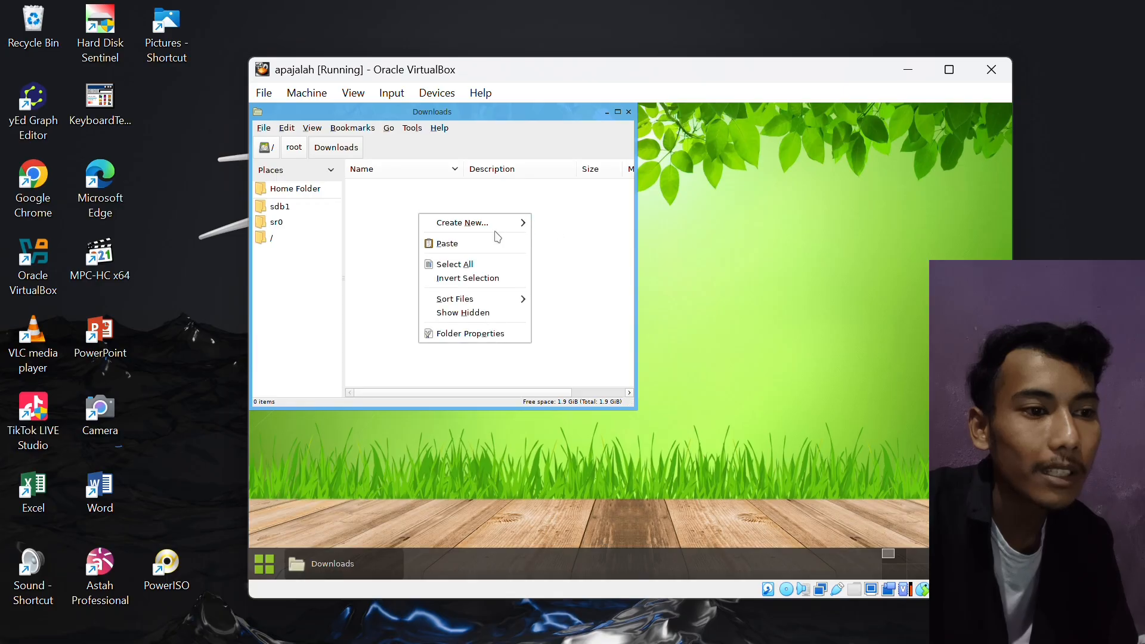
pyautogui.click(465, 243)
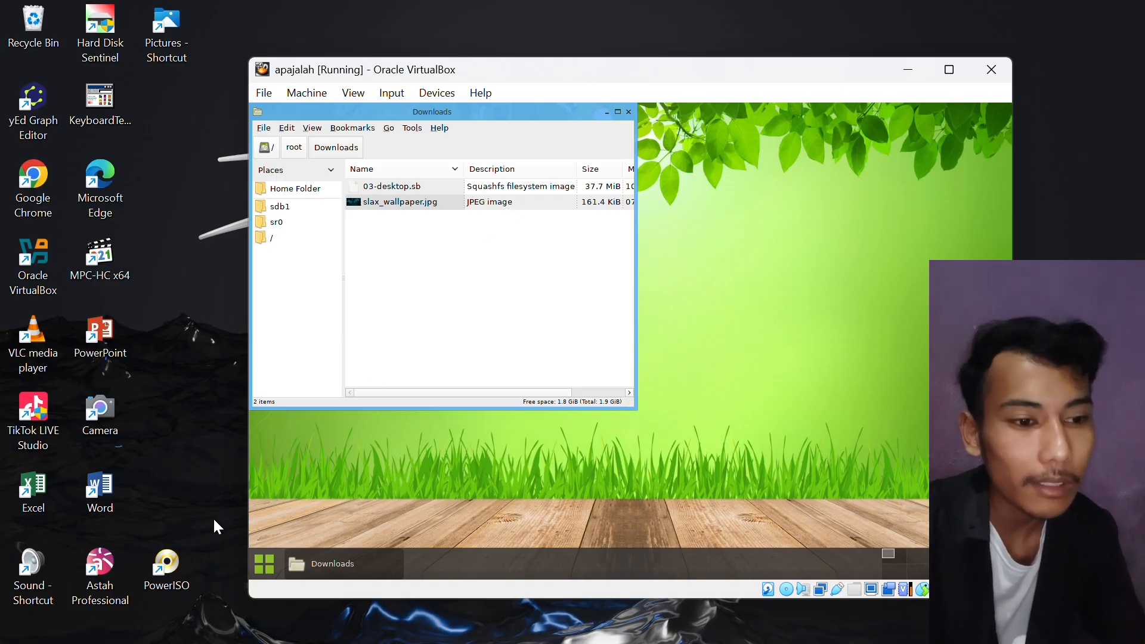
# - Launch a terminal in Slax, change to the Downloads directory and list its files
pyautogui.click(265, 563)
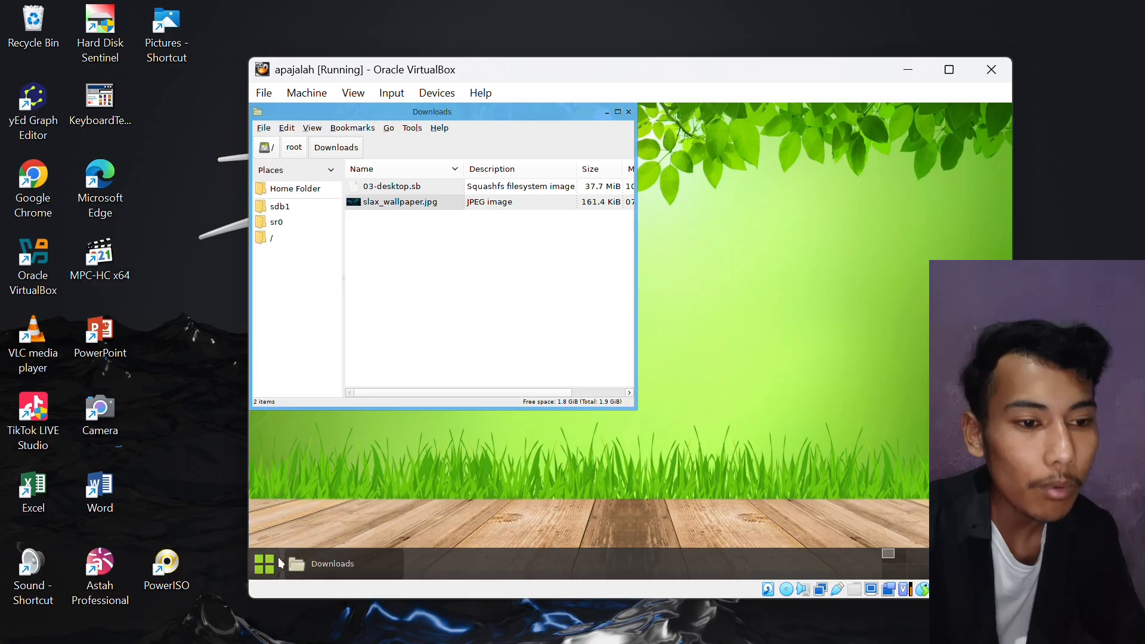
pyautogui.click(376, 267)
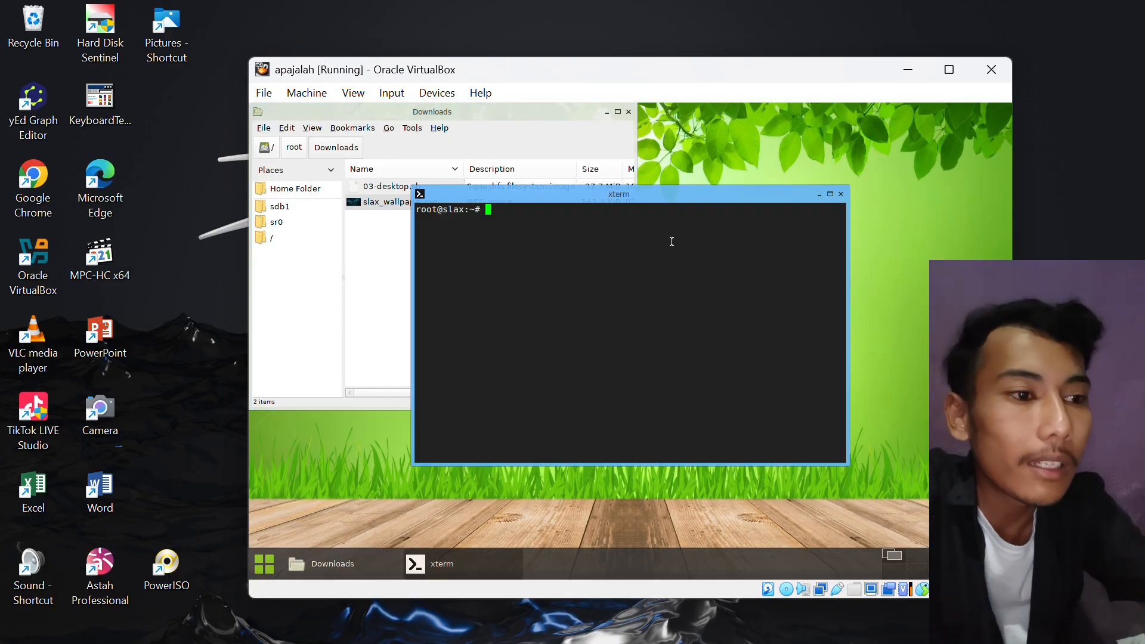
pyautogui.write('c')
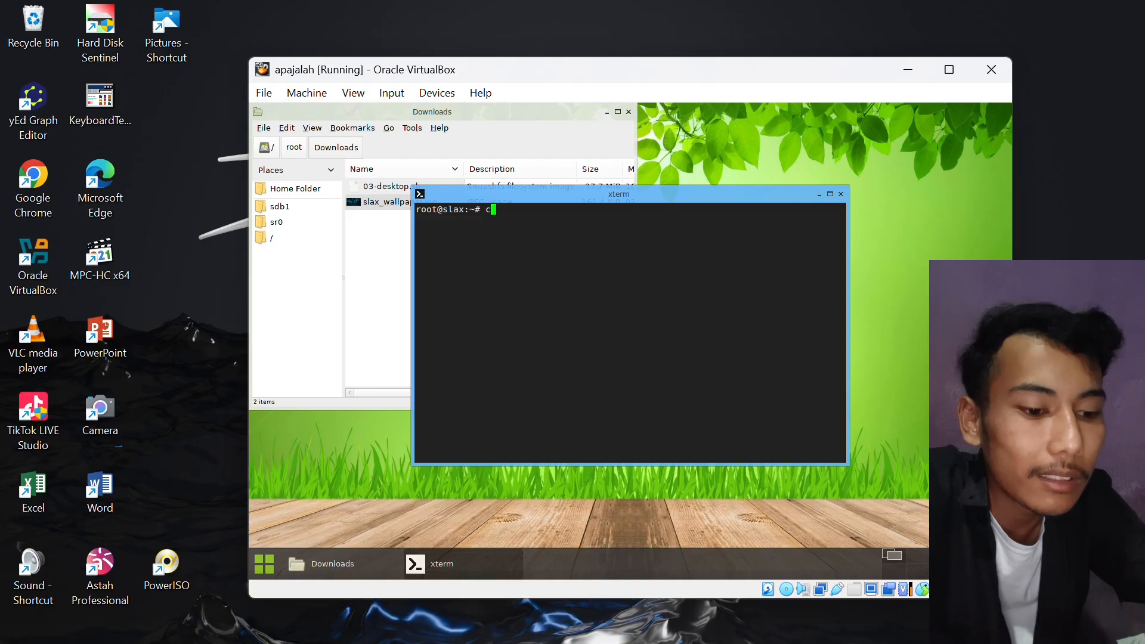
pyautogui.write('d Downloads')
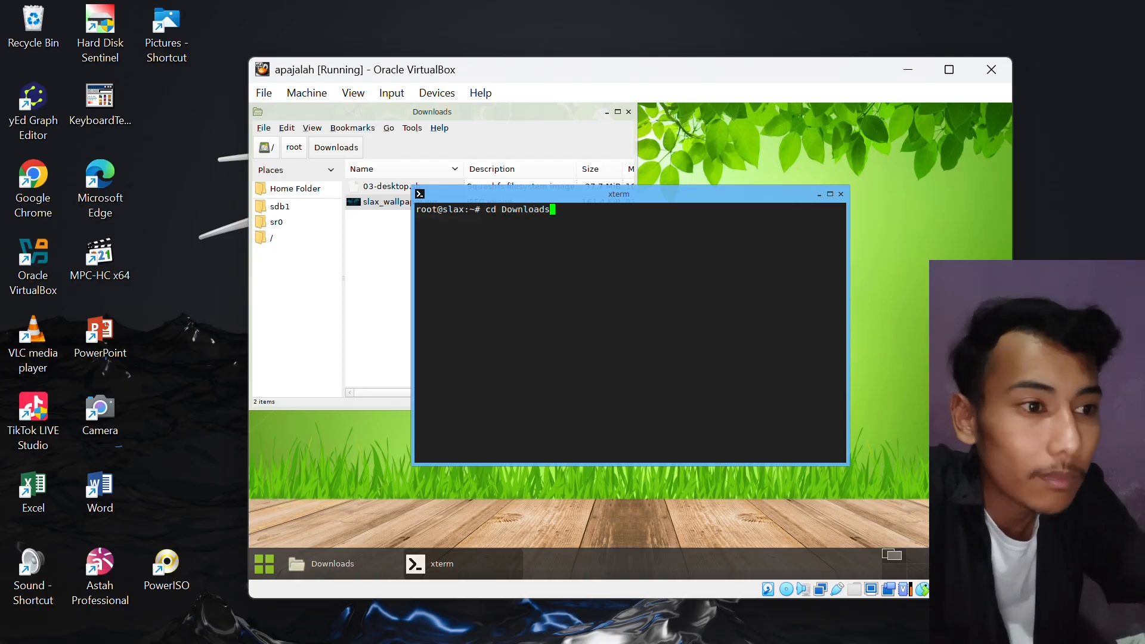
pyautogui.press('Return')
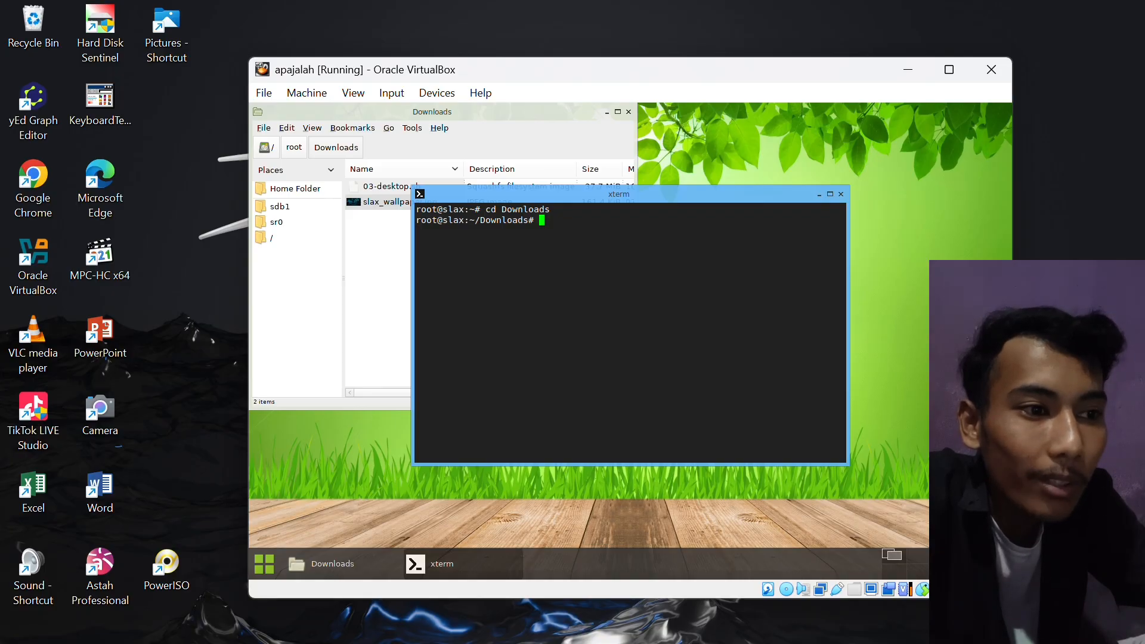
pyautogui.write('ls')
pyautogui.press('Return')
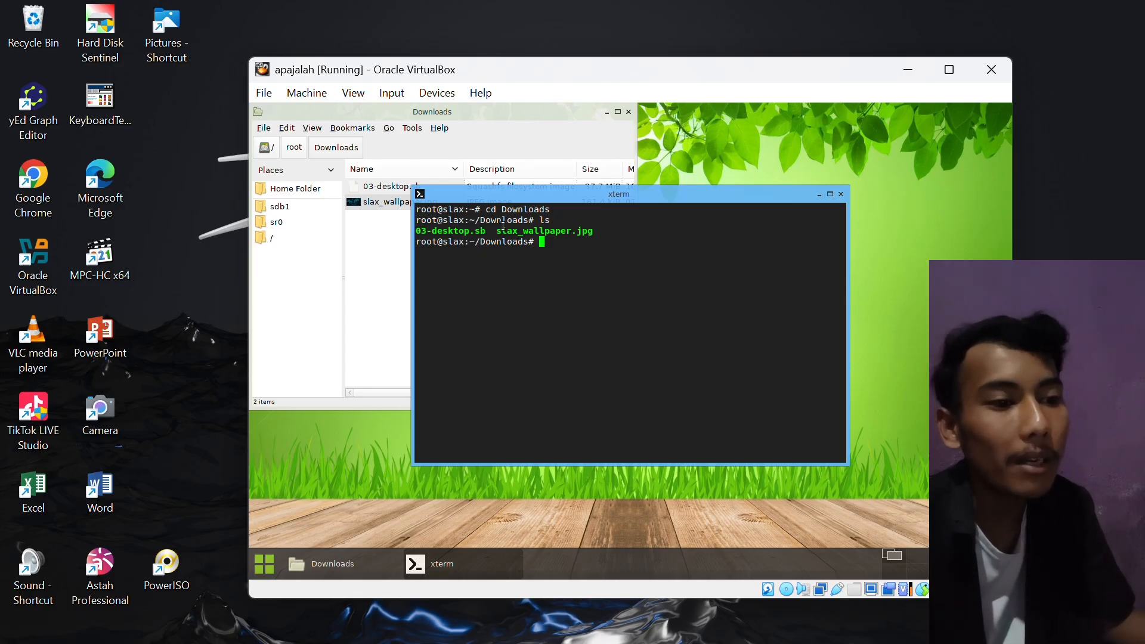
pyautogui.moveTo(478, 221); pyautogui.dragTo(533, 220)
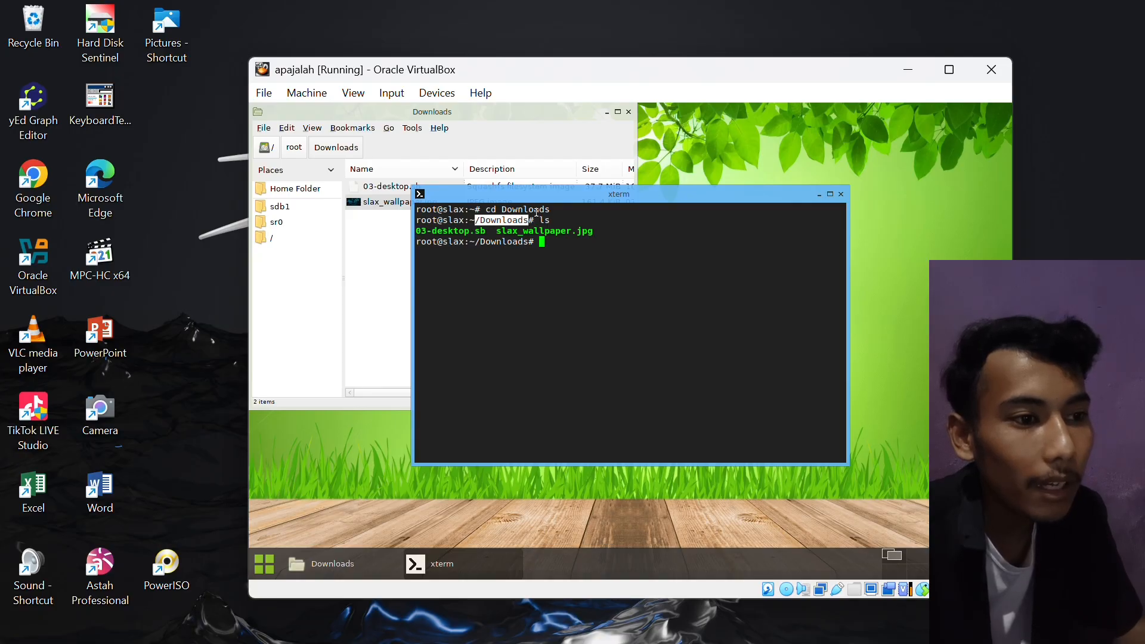
pyautogui.click(611, 237)
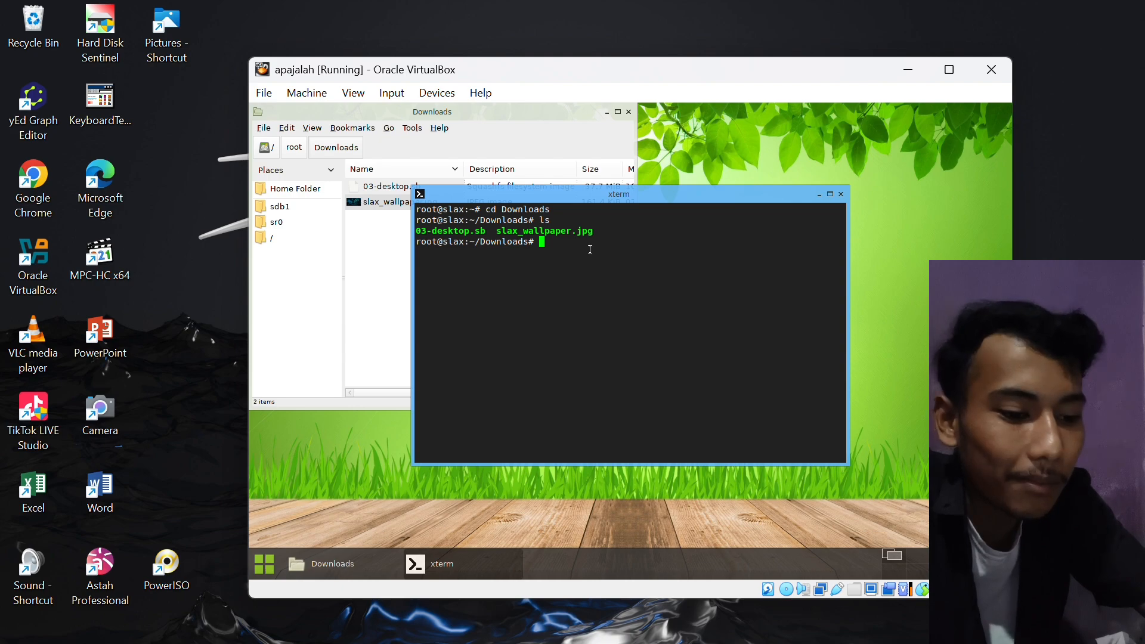
# - Extract the 03-desktop.sb module into a directory with the command sb2dir 03-desktop.sb
pyautogui.write('d')
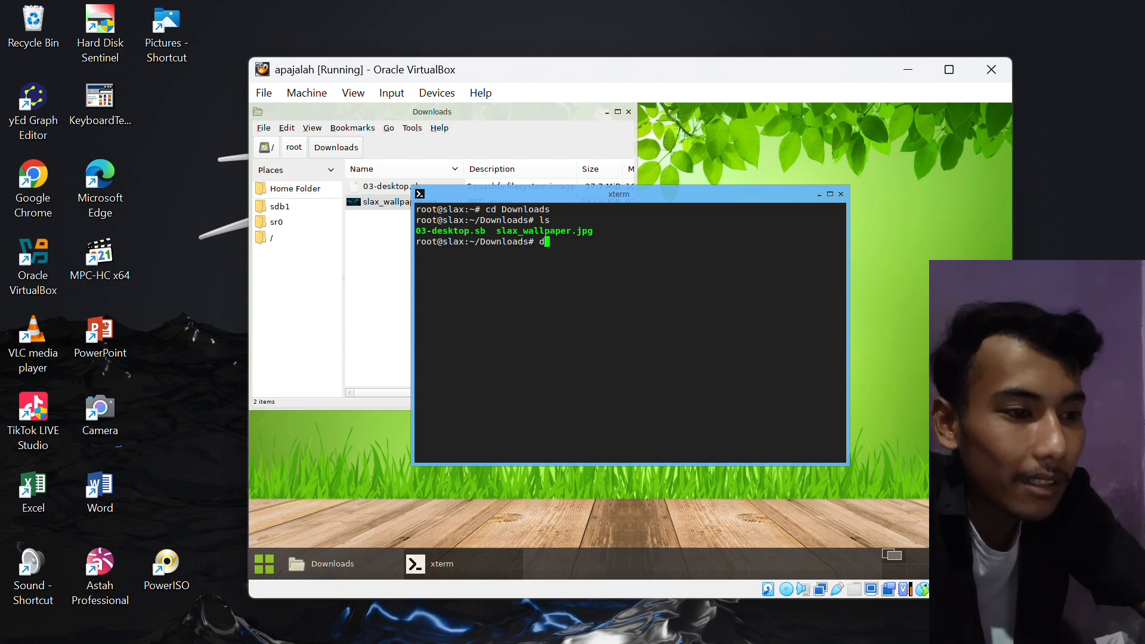
pyautogui.press('BackSpace')
pyautogui.write('sb2dir')
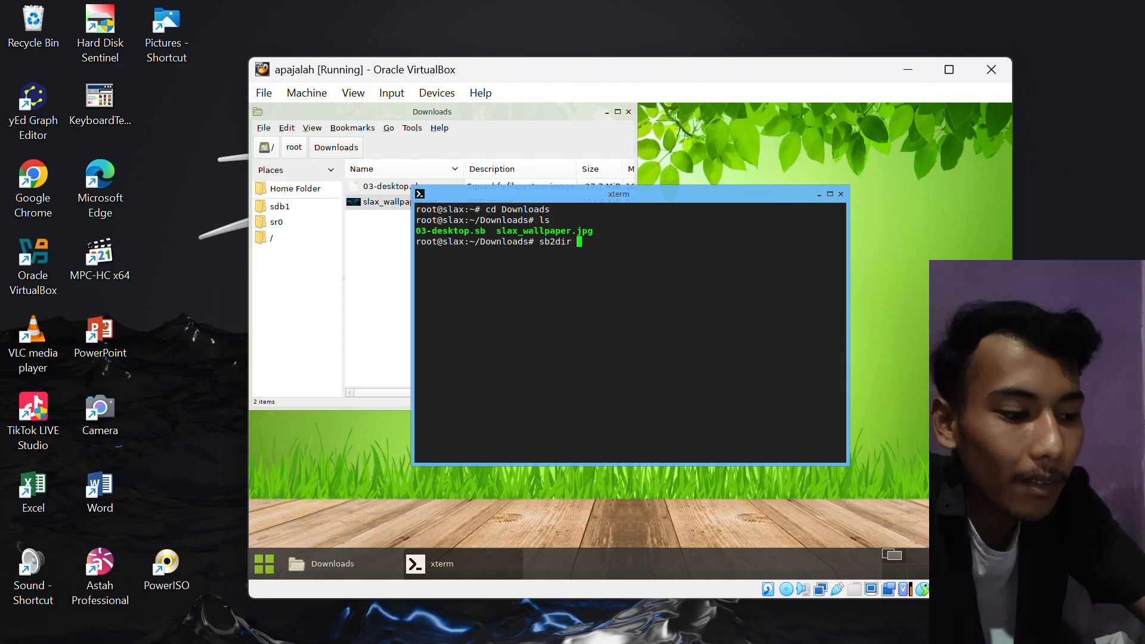
pyautogui.write(' 03-desk')
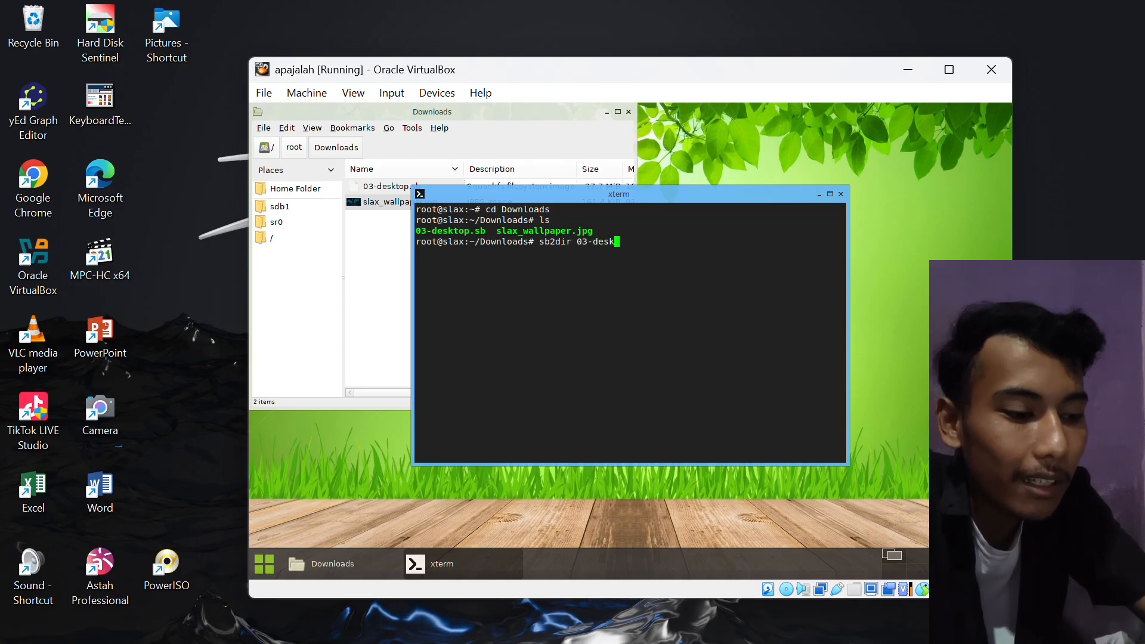
pyautogui.write('top')
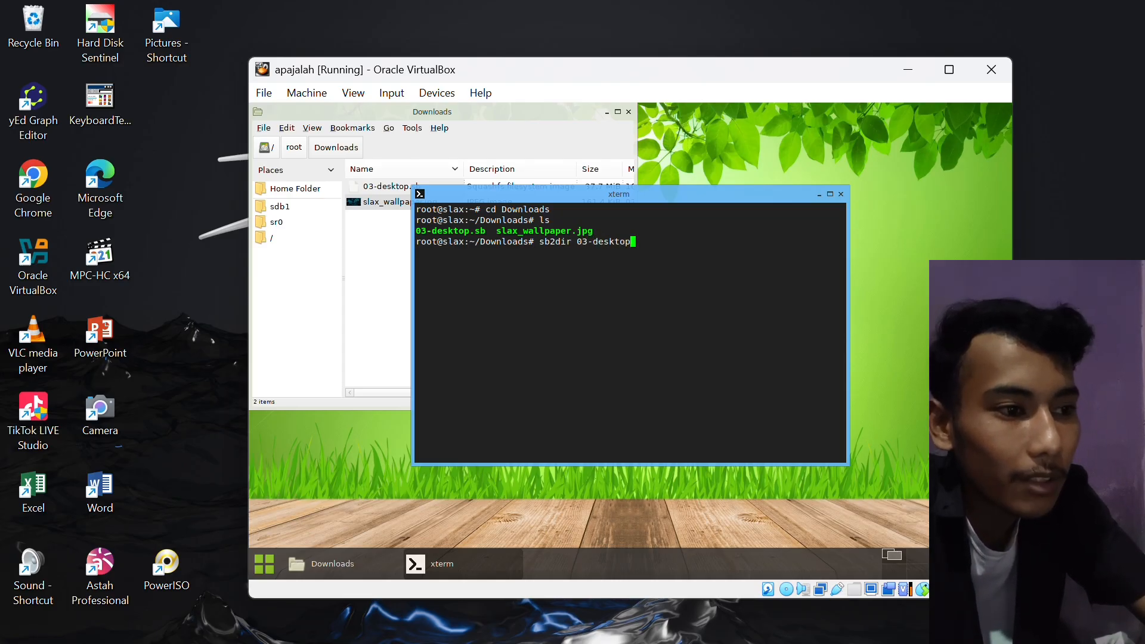
pyautogui.write('.sb')
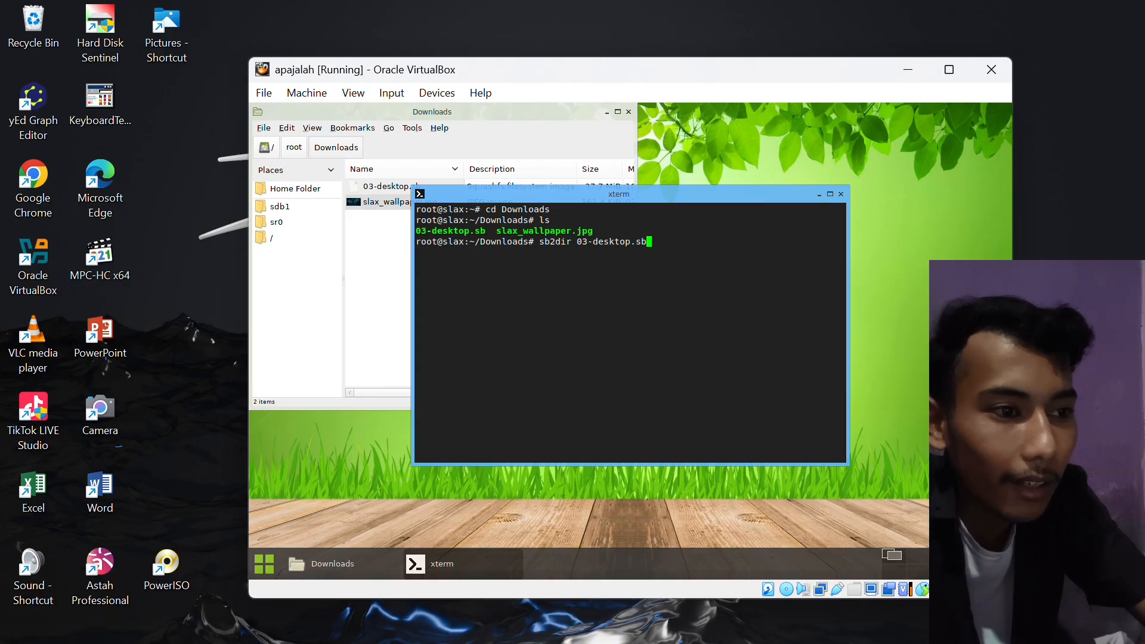
pyautogui.press('Return')
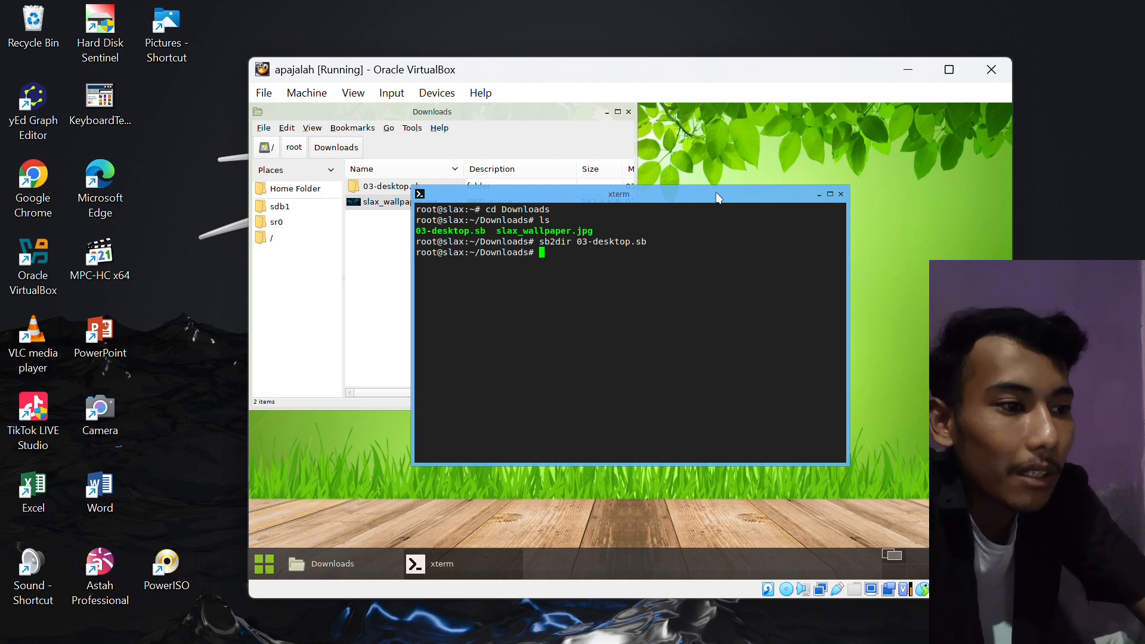
# - Move the terminal aside and select slax_wallpaper.jpg in 03-desktop.sb/usr/share/wallpapers inside Downloads
pyautogui.moveTo(718, 197); pyautogui.dragTo(810, 236)
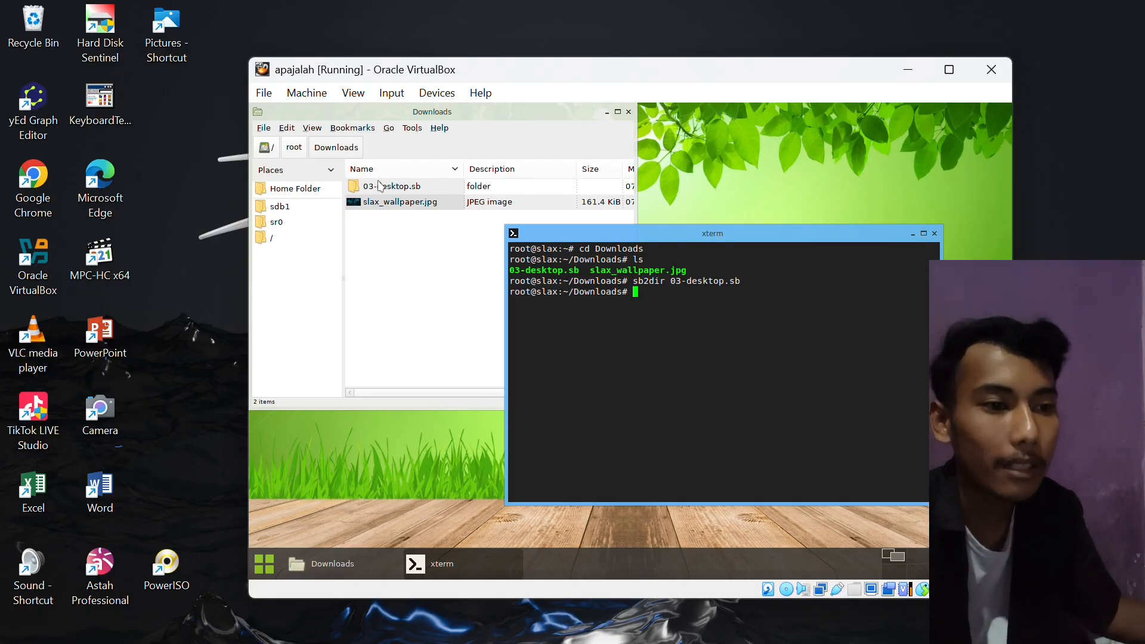
pyautogui.click(394, 189)
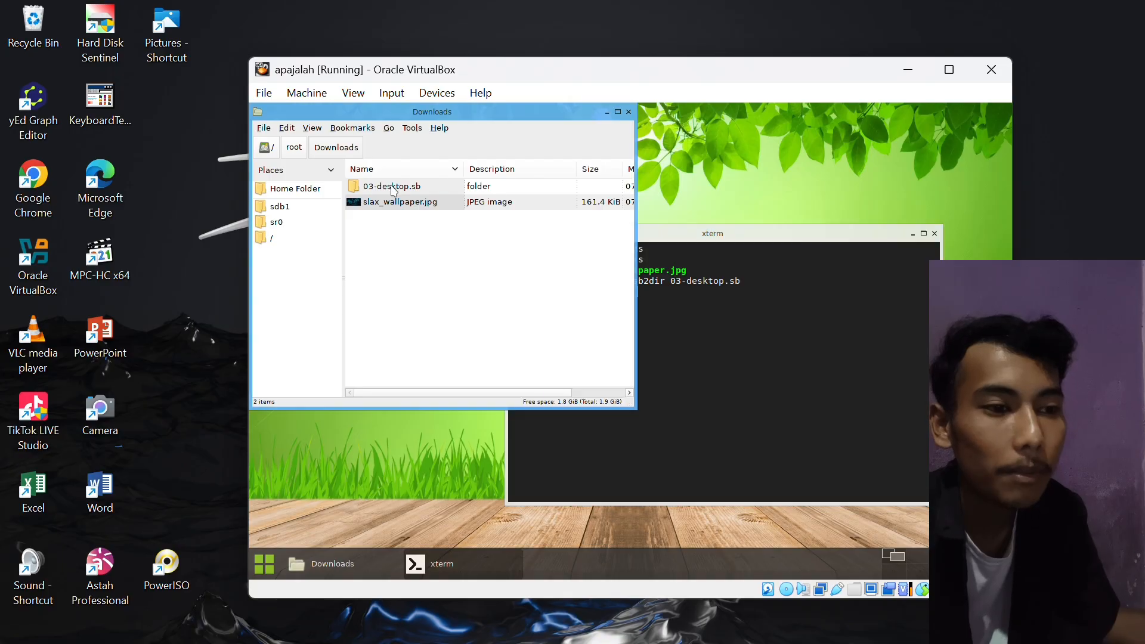
pyautogui.doubleClick(394, 190)
pyautogui.doubleClick(391, 234)
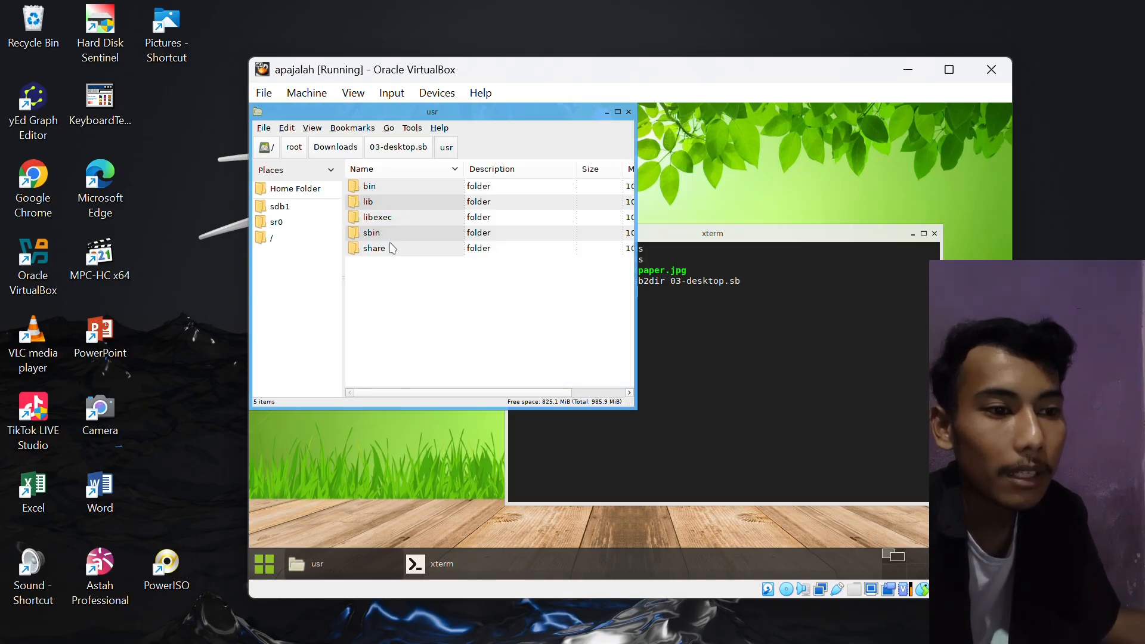
pyautogui.doubleClick(391, 248)
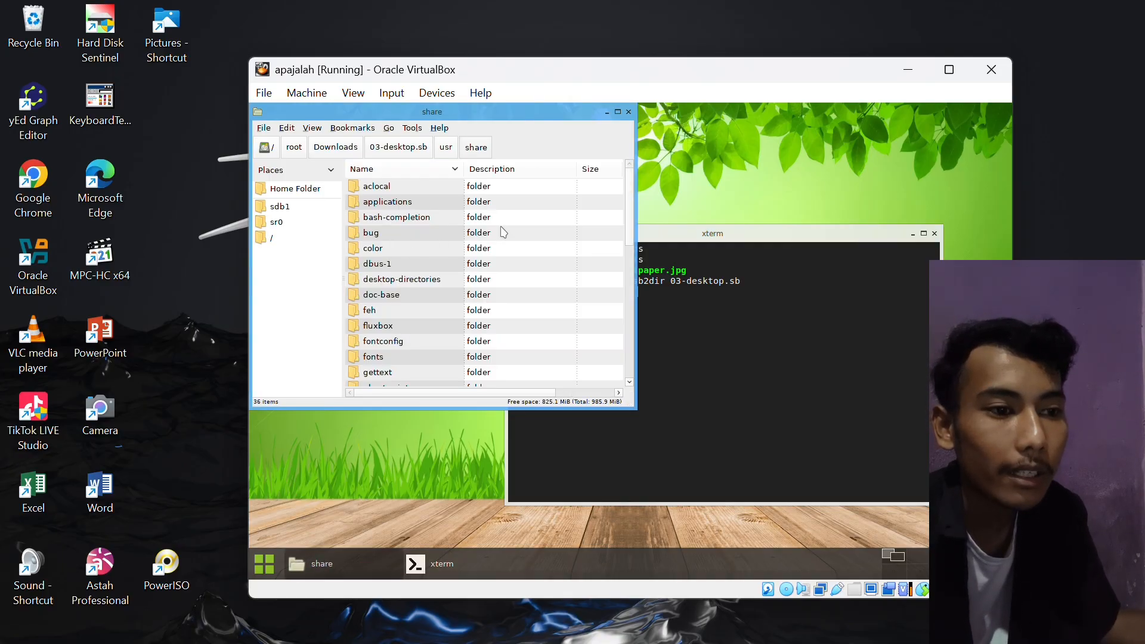
pyautogui.moveTo(627, 182); pyautogui.dragTo(631, 337)
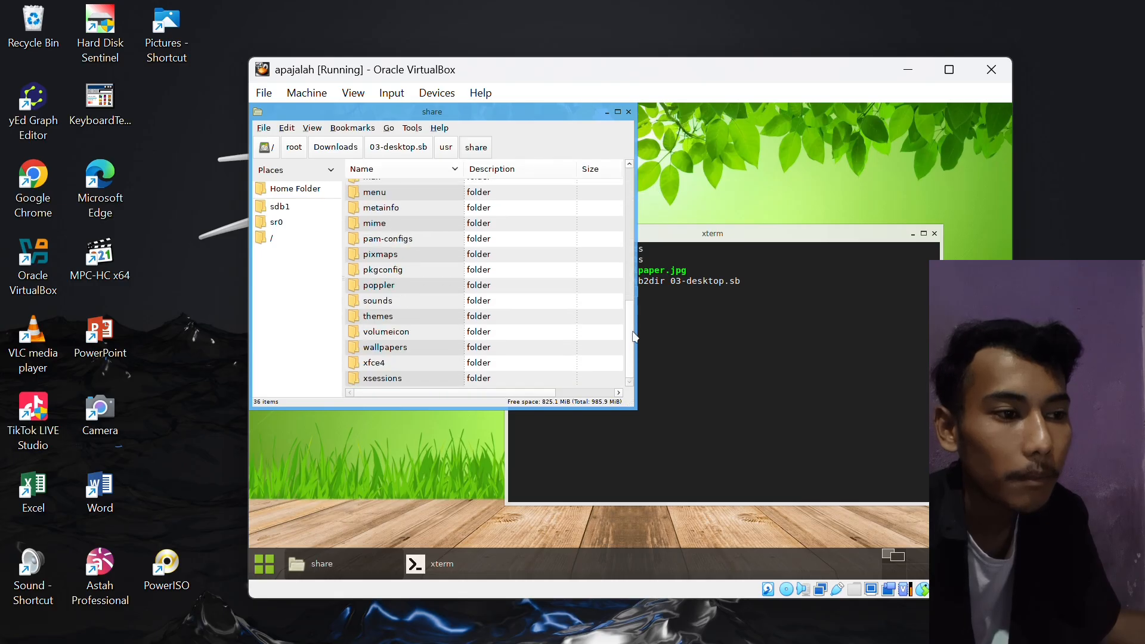
pyautogui.click(405, 348)
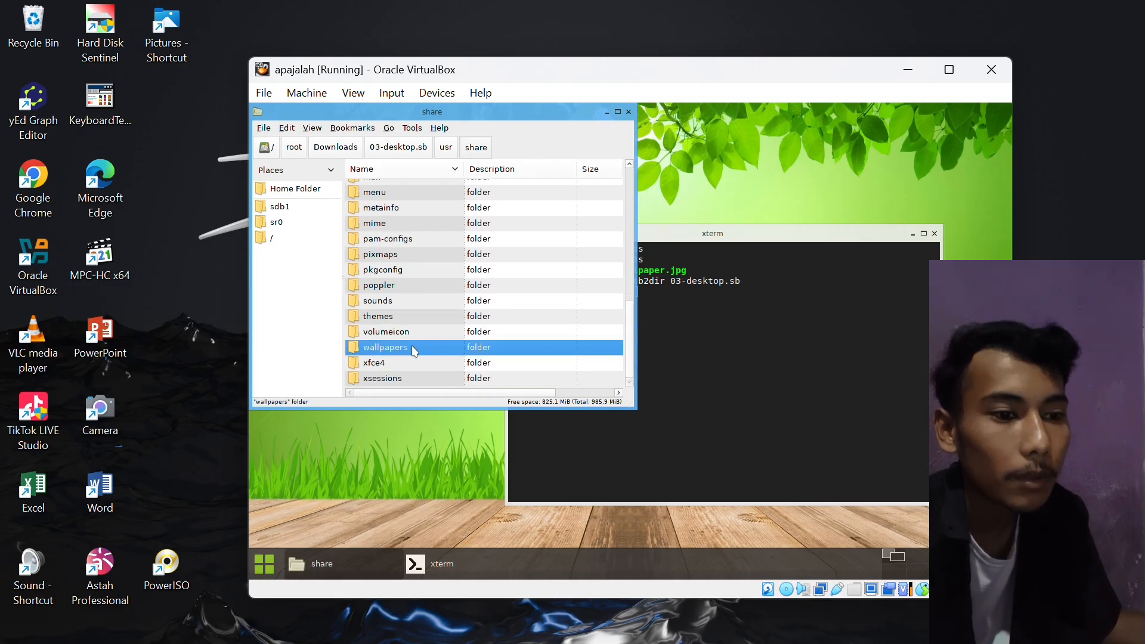
pyautogui.doubleClick(415, 350)
pyautogui.click(381, 188)
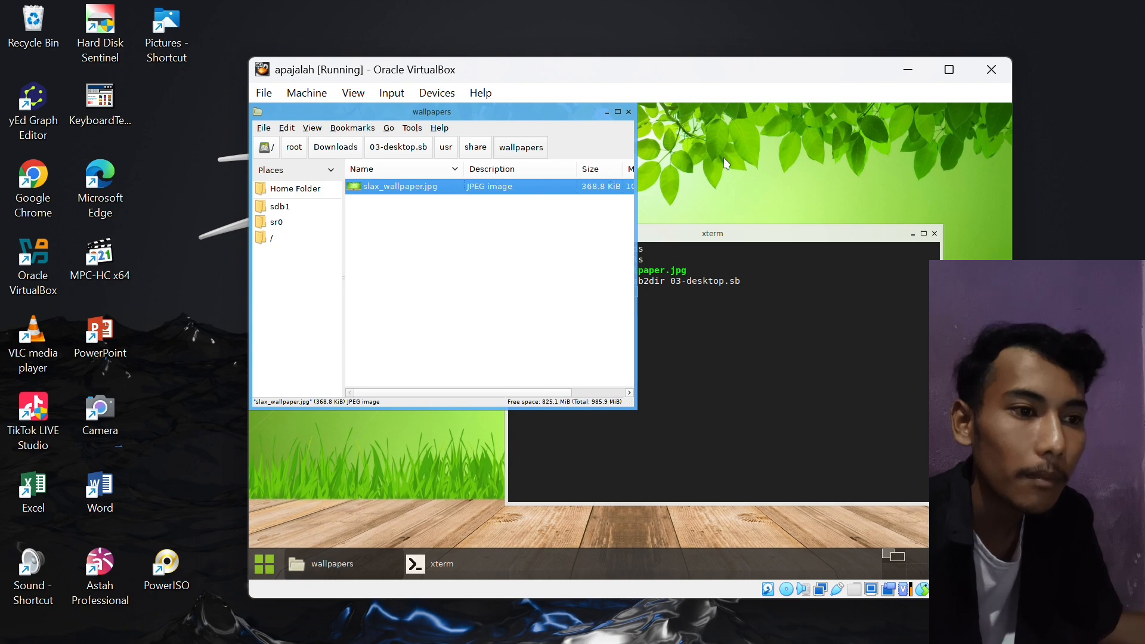
# - Delete the original slax_wallpaper.jpg from the wallpapers folder of the extracted 03-desktop.sb module
pyautogui.rightClick(421, 185)
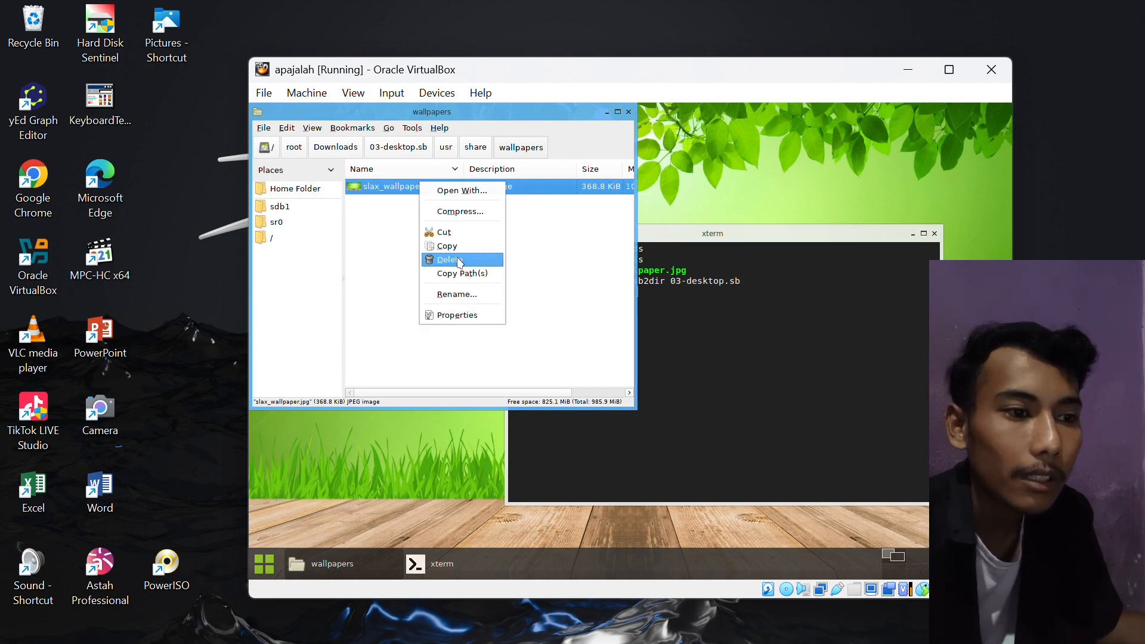
pyautogui.click(459, 261)
pyautogui.click(537, 303)
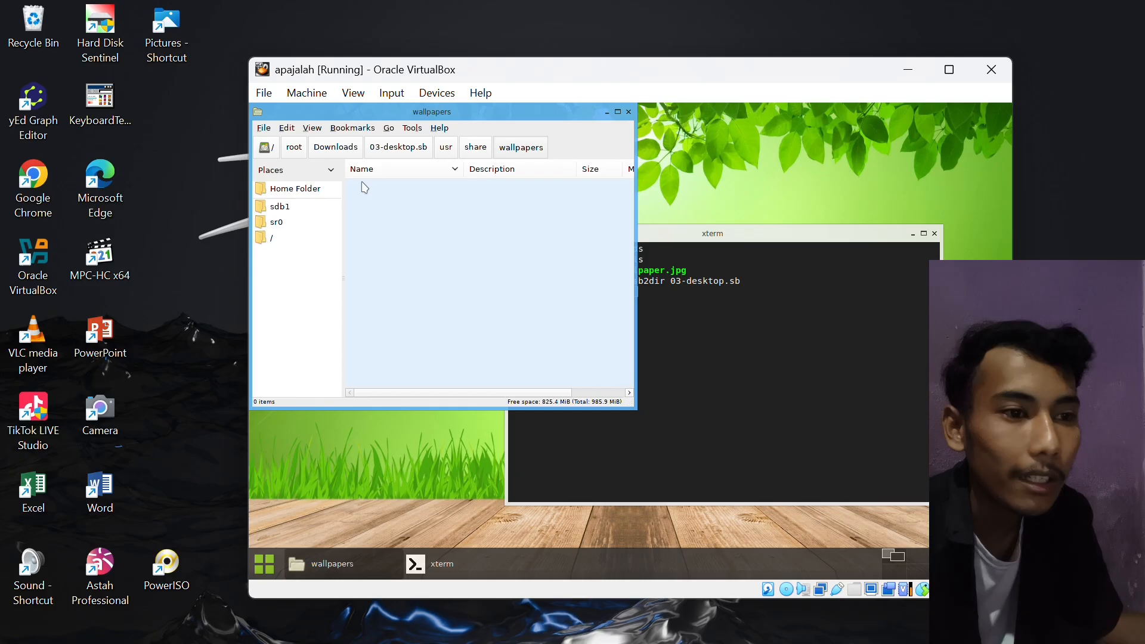
# - Move the custom slax_wallpaper.jpg from Downloads into 03-desktop.sb/usr/share/wallpapers
pyautogui.click(338, 152)
pyautogui.click(439, 206)
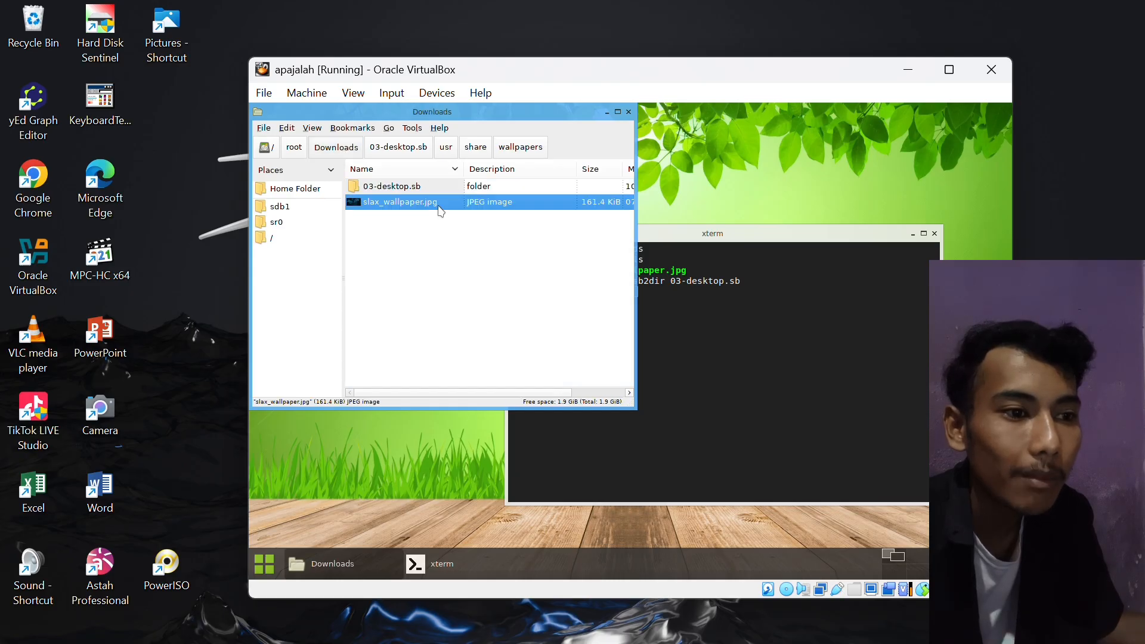
pyautogui.rightClick(440, 208)
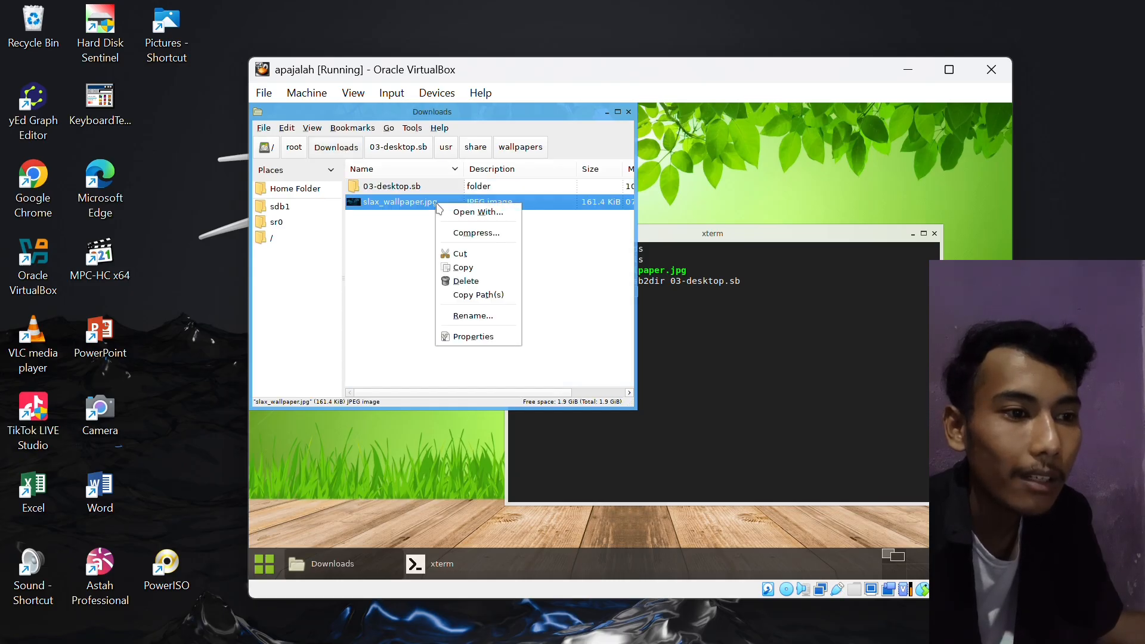
pyautogui.click(459, 255)
pyautogui.click(522, 148)
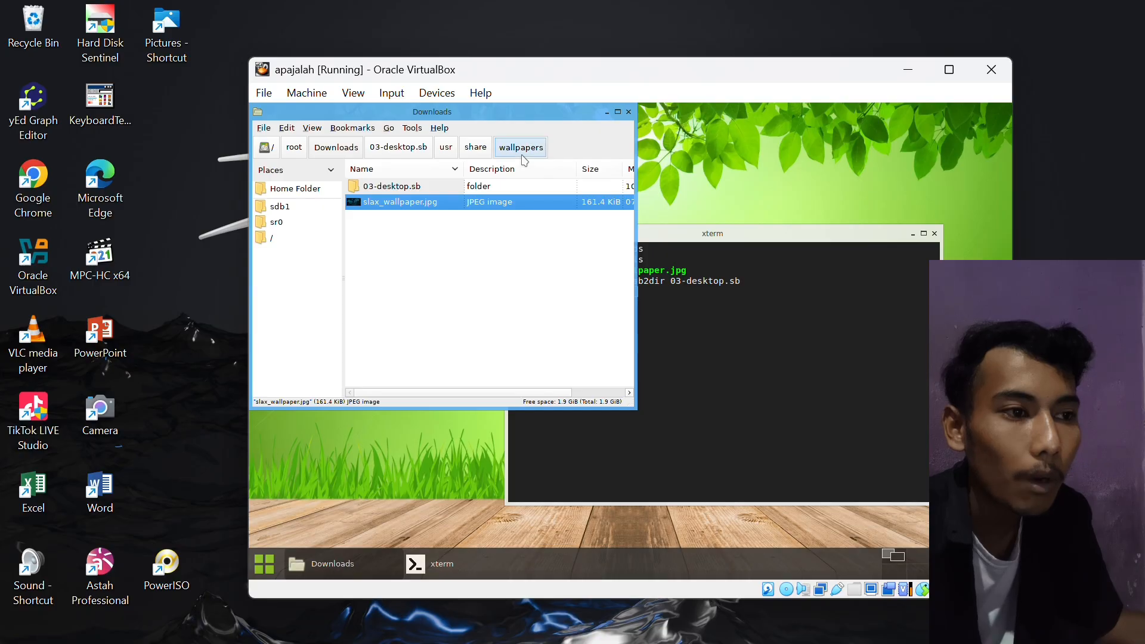
pyautogui.rightClick(459, 206)
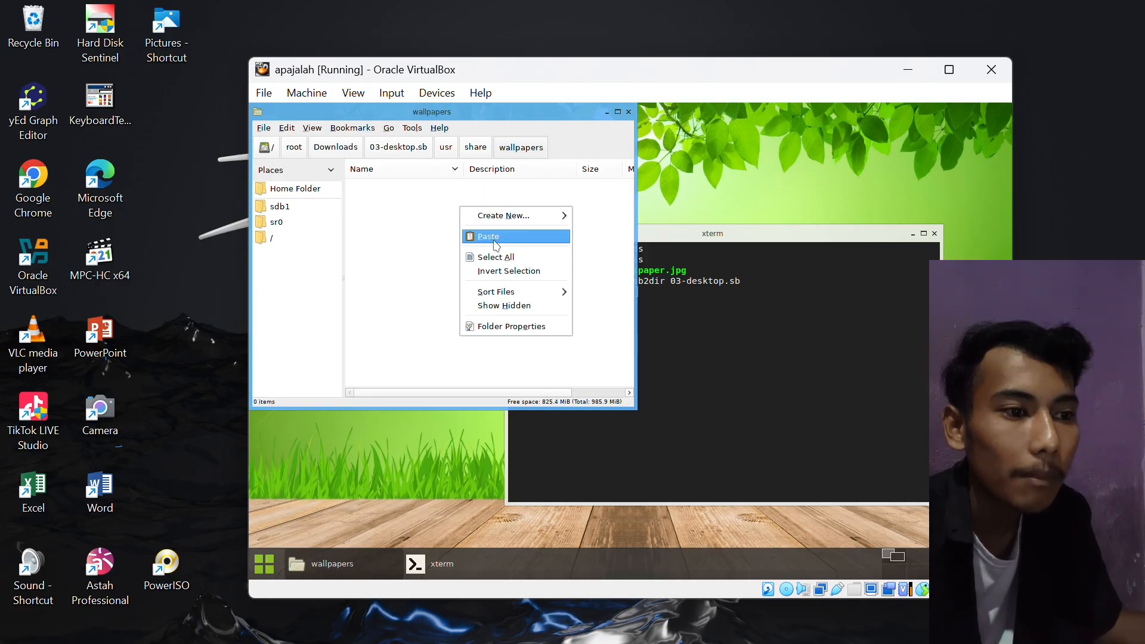
pyautogui.click(483, 236)
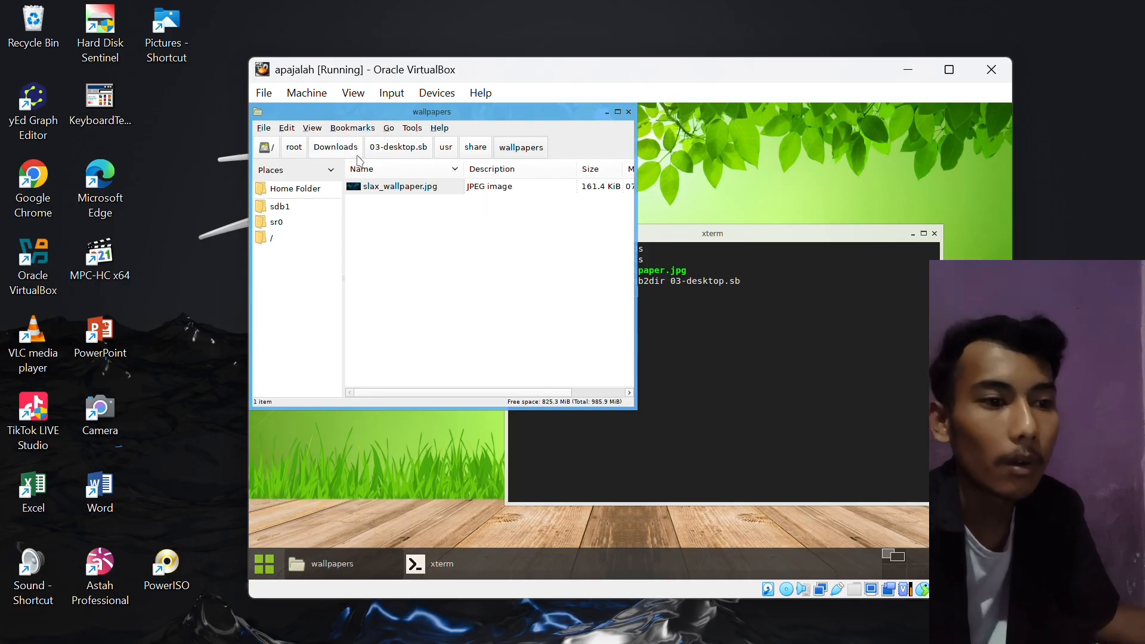
# - Repack the module directory in Downloads with the command dir2sb 03-desktop.sb, and close the terminal when it completes
pyautogui.click(334, 149)
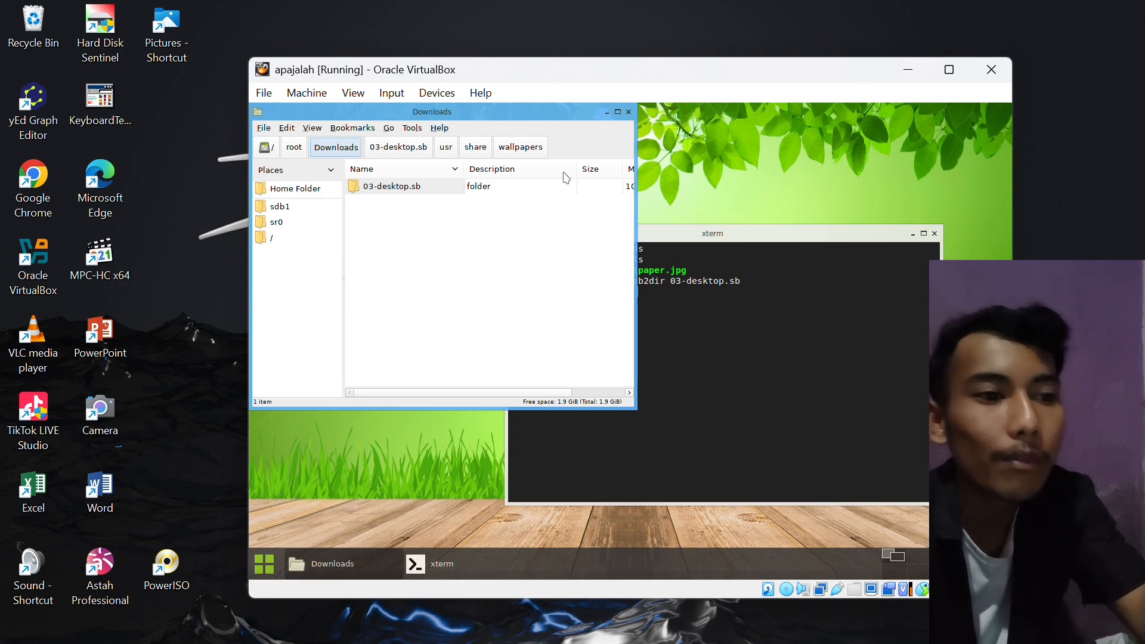
pyautogui.click(845, 276)
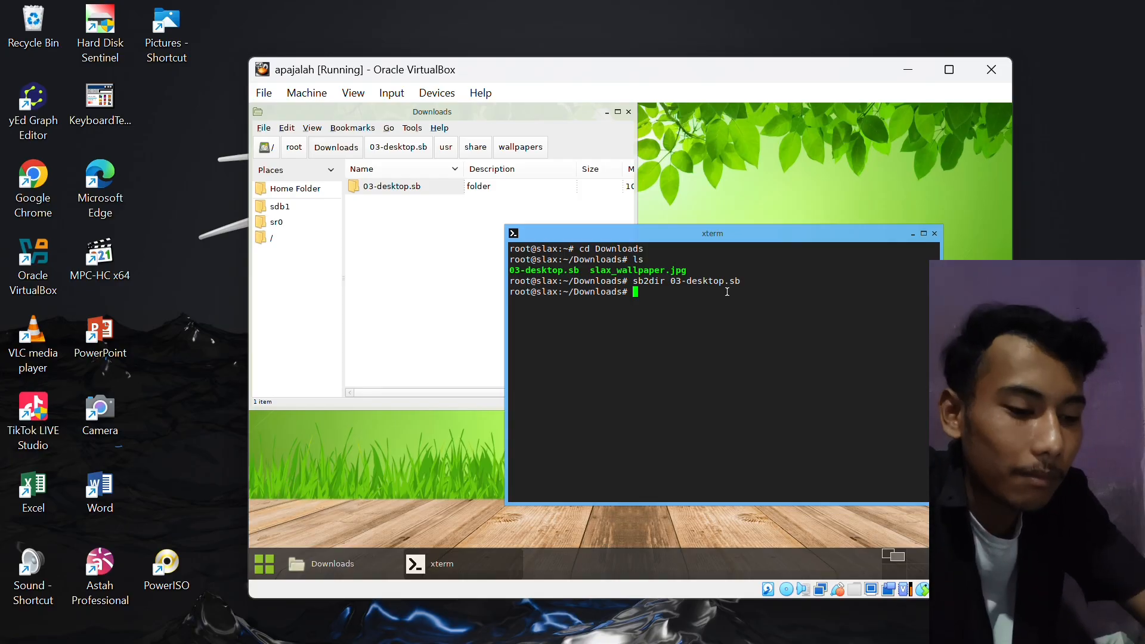
pyautogui.write('dir2')
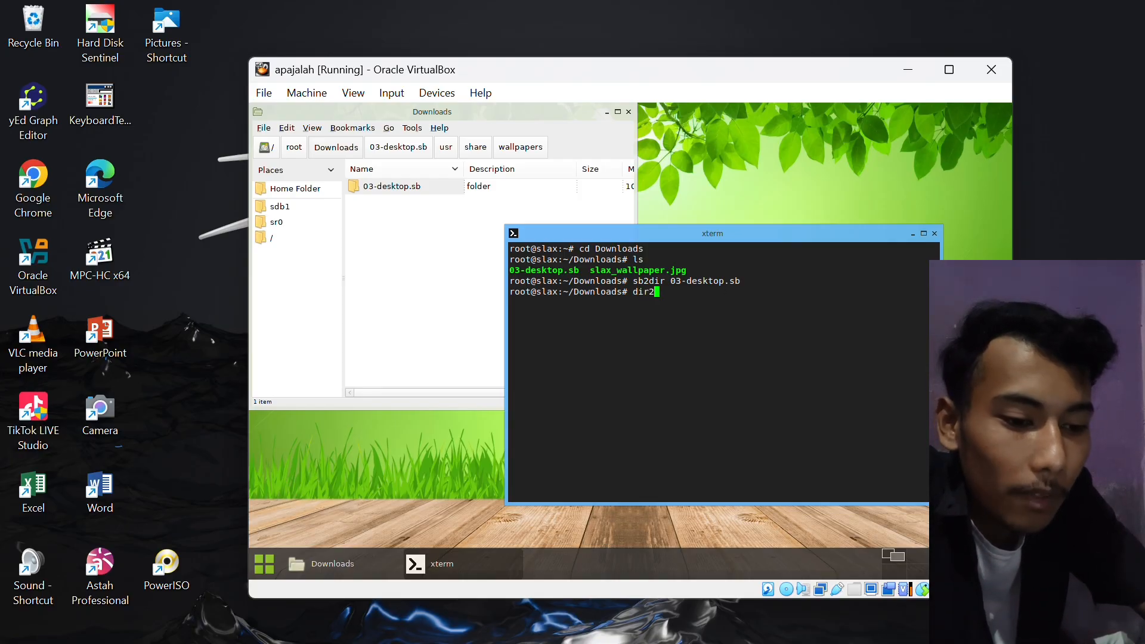
pyautogui.write('sb 0')
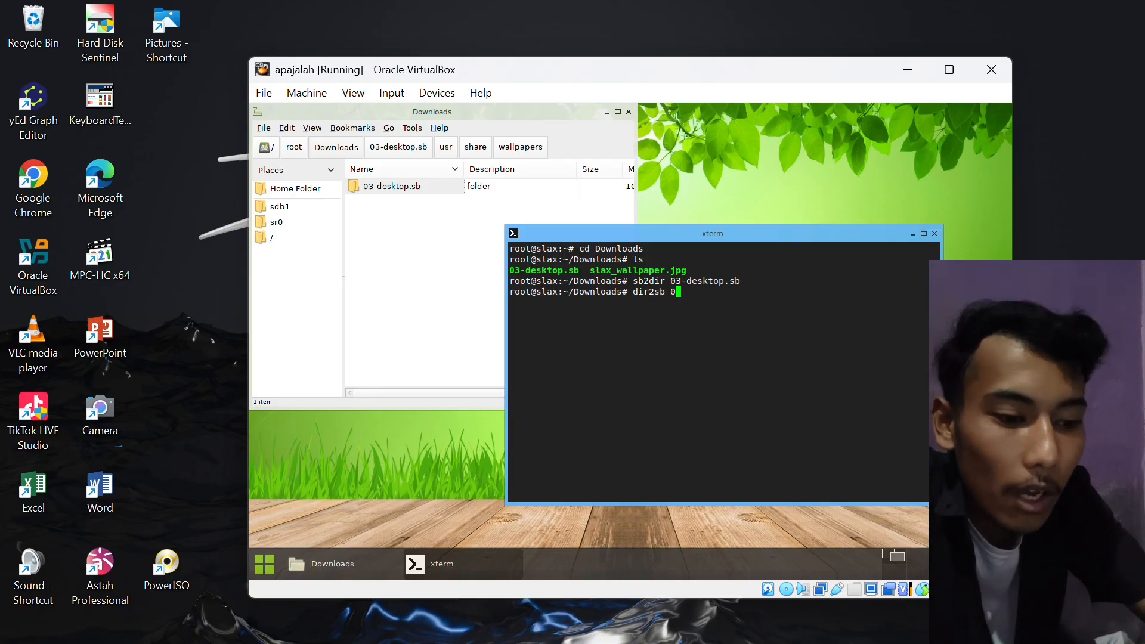
pyautogui.write('3-')
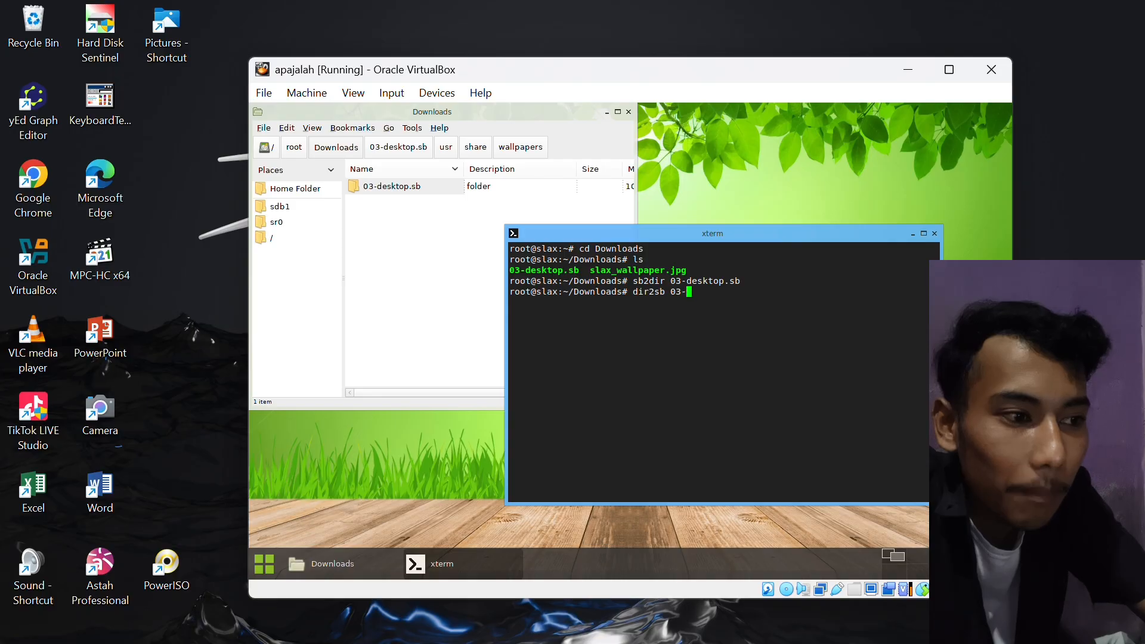
pyautogui.write('desktop')
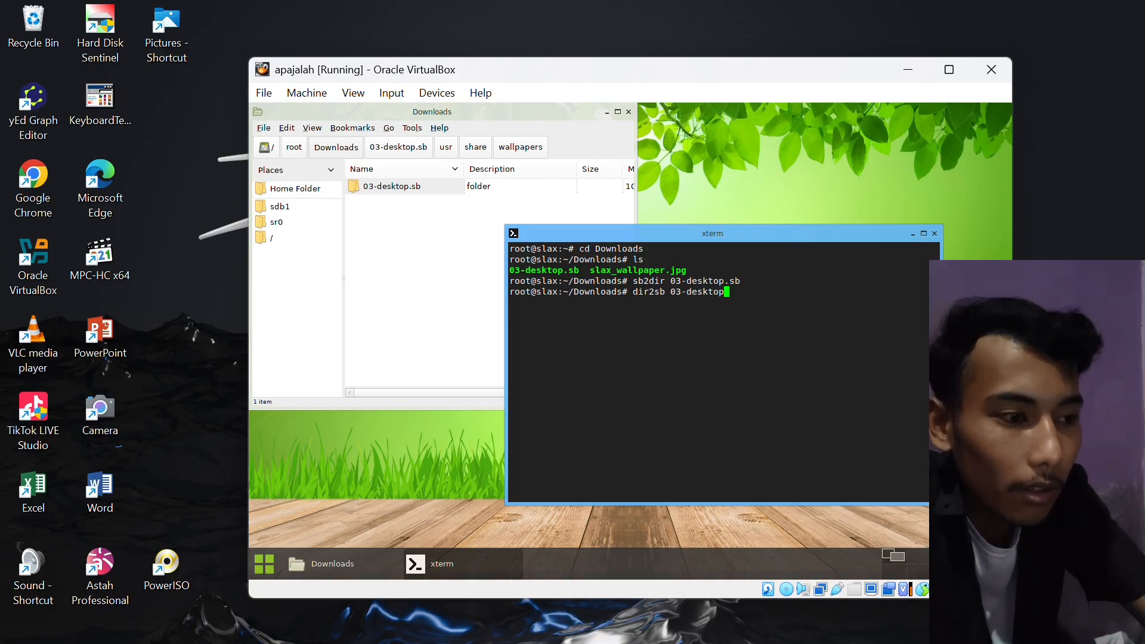
pyautogui.write('.sb')
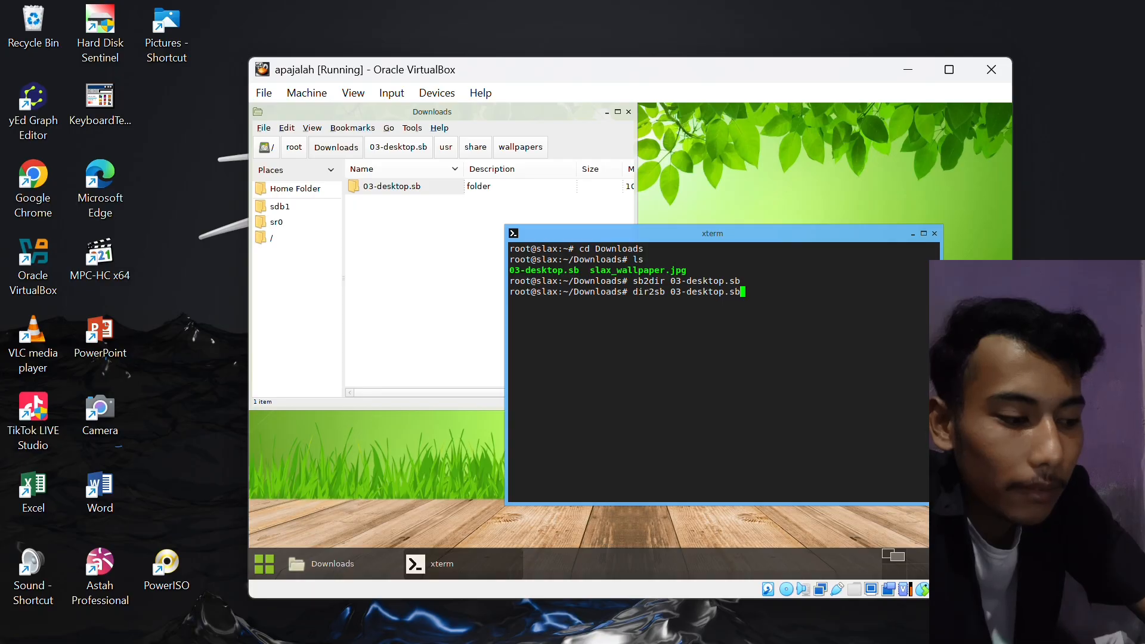
pyautogui.press('Return')
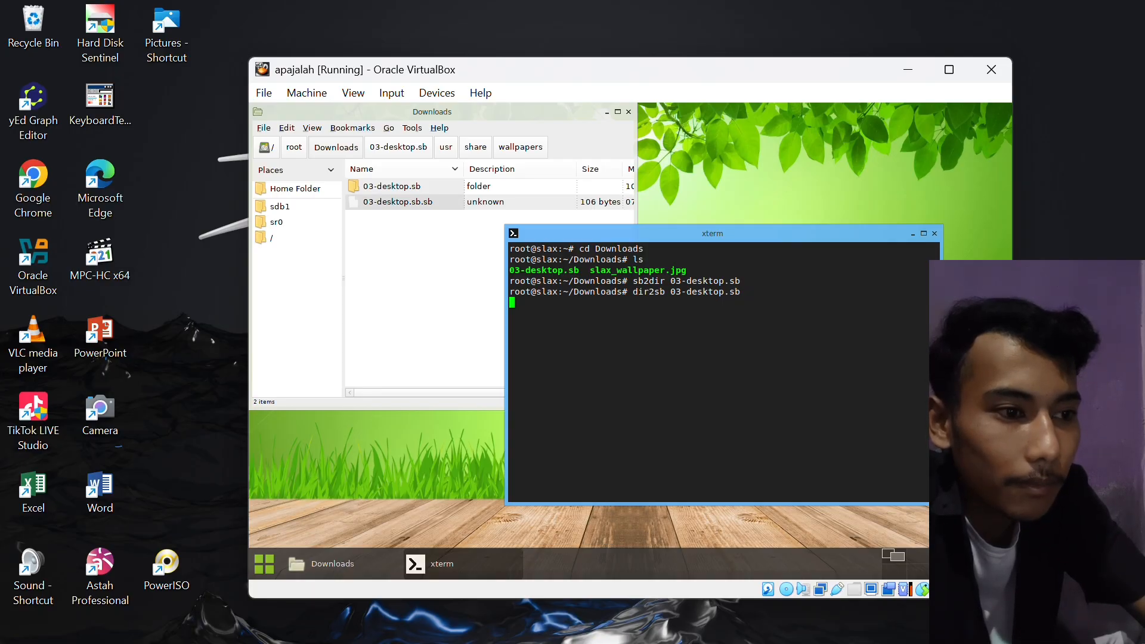
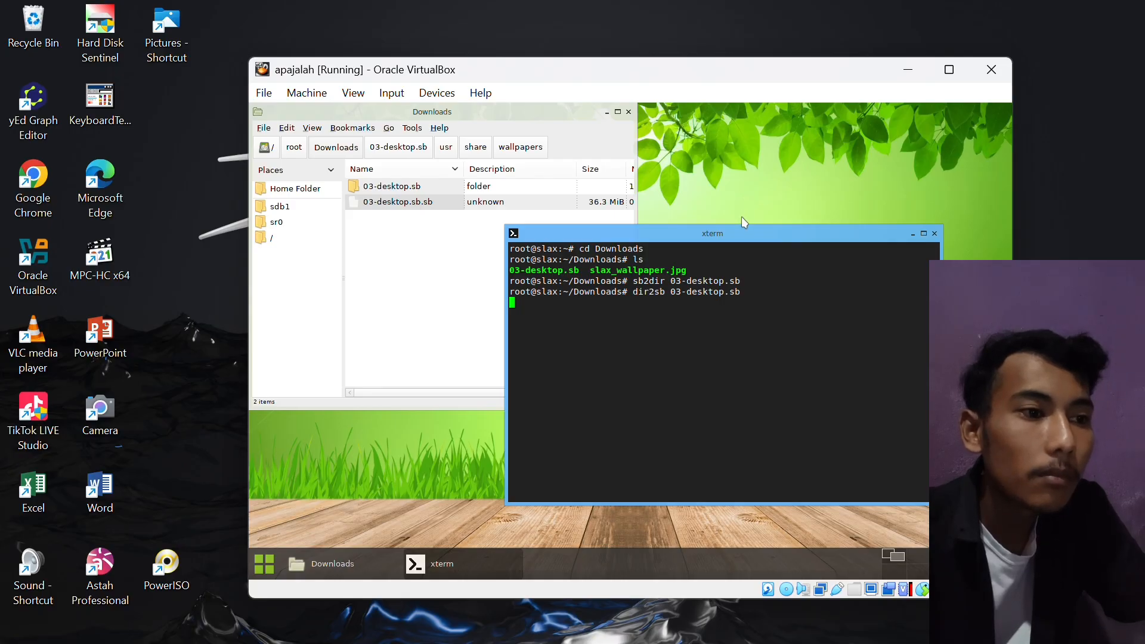
pyautogui.moveTo(745, 234); pyautogui.dragTo(616, 251)
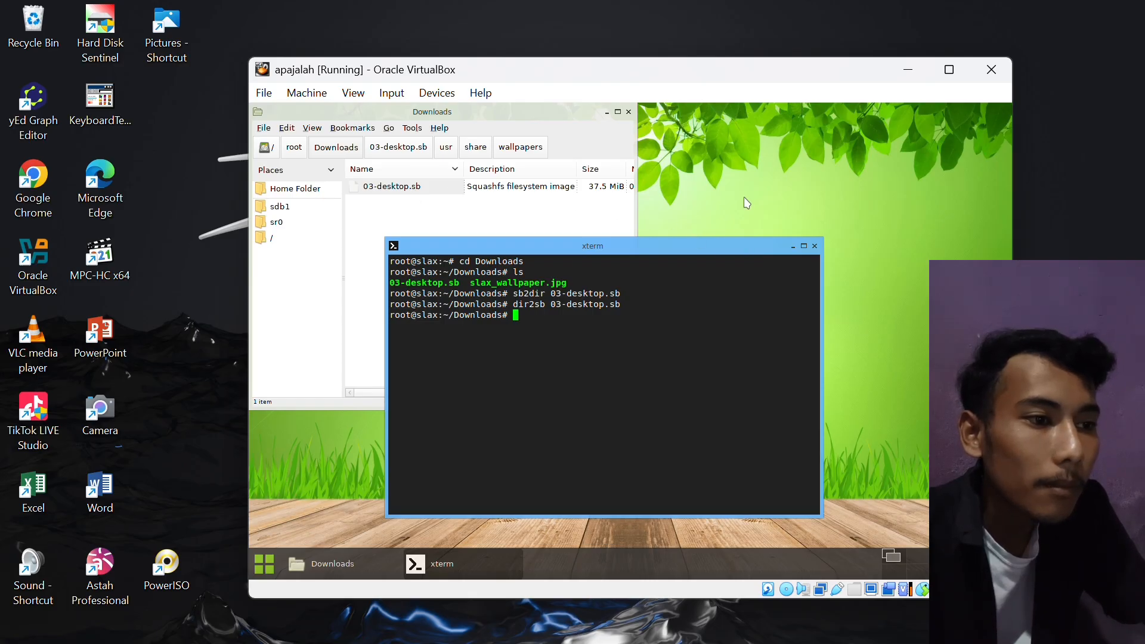
pyautogui.click(815, 246)
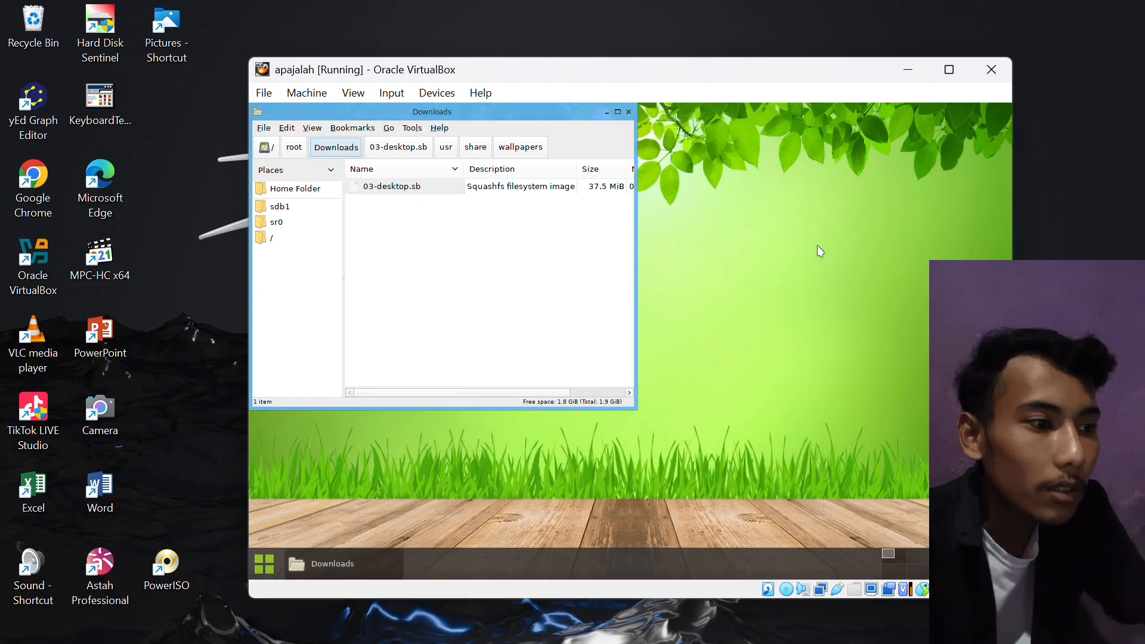
# - Move the rebuilt 03-desktop.sb from Downloads to the sdb1 drive and close the file manager
pyautogui.click(431, 191)
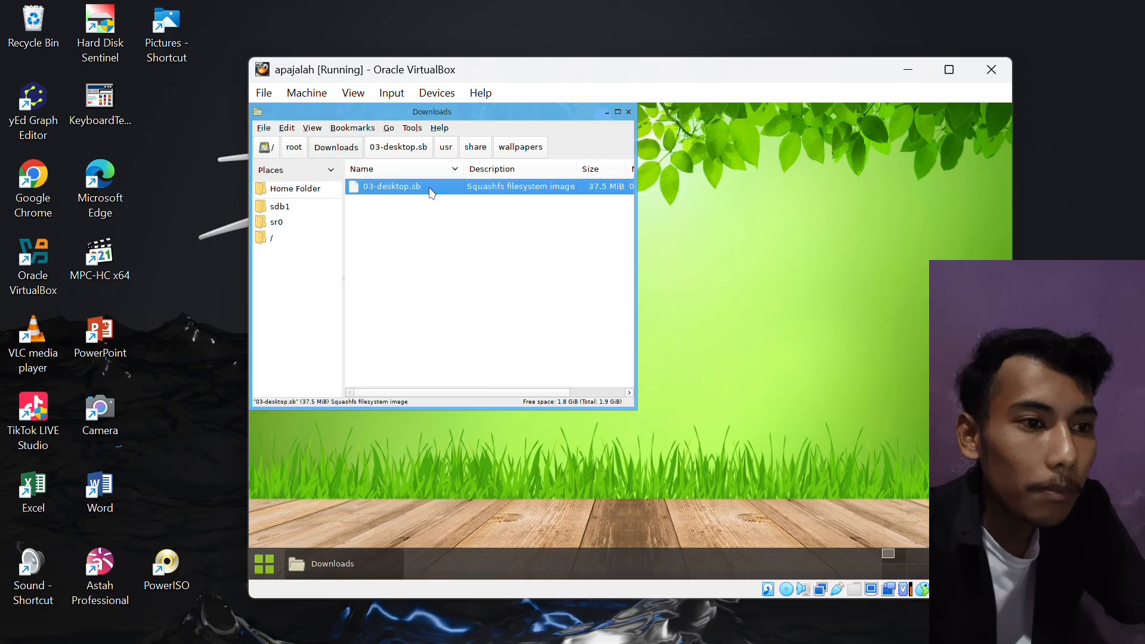
pyautogui.rightClick(432, 191)
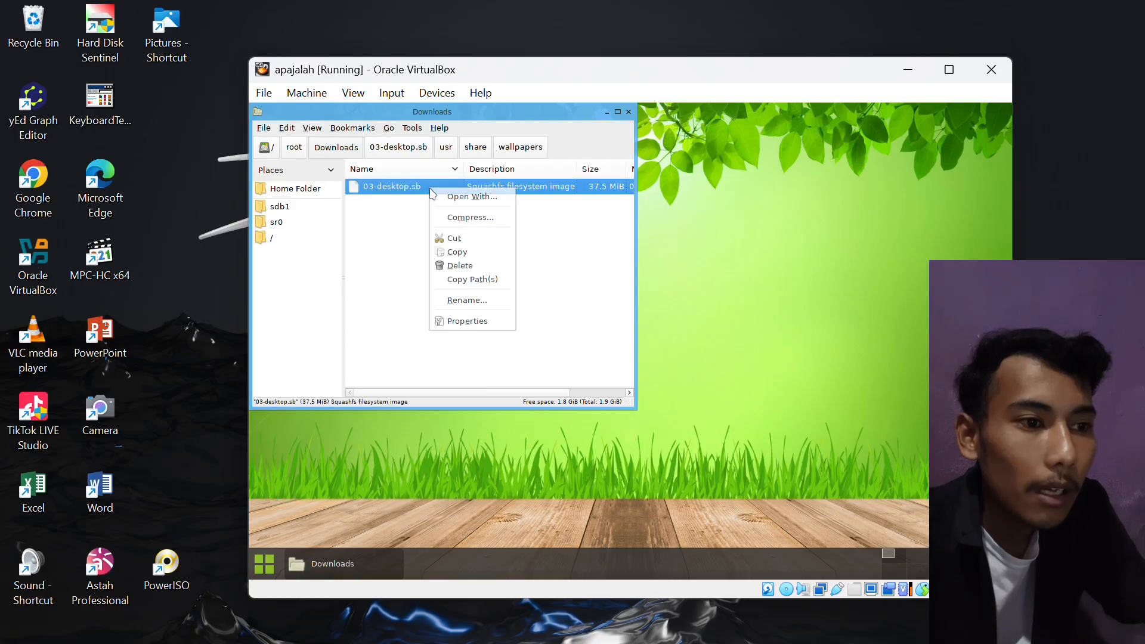
pyautogui.click(441, 238)
pyautogui.click(299, 209)
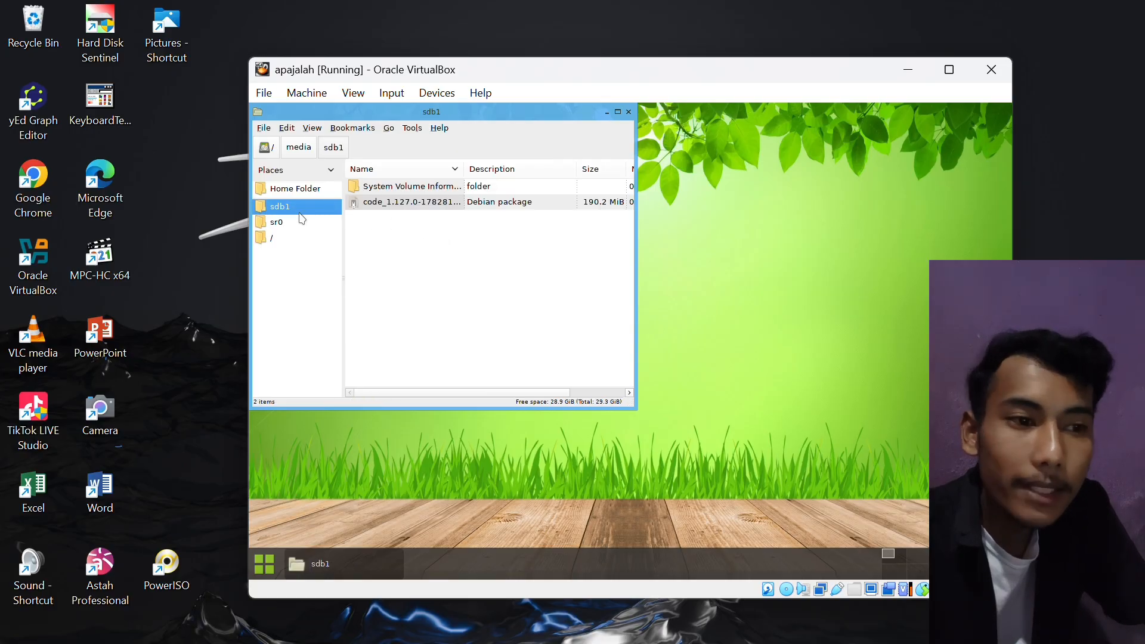
pyautogui.rightClick(486, 273)
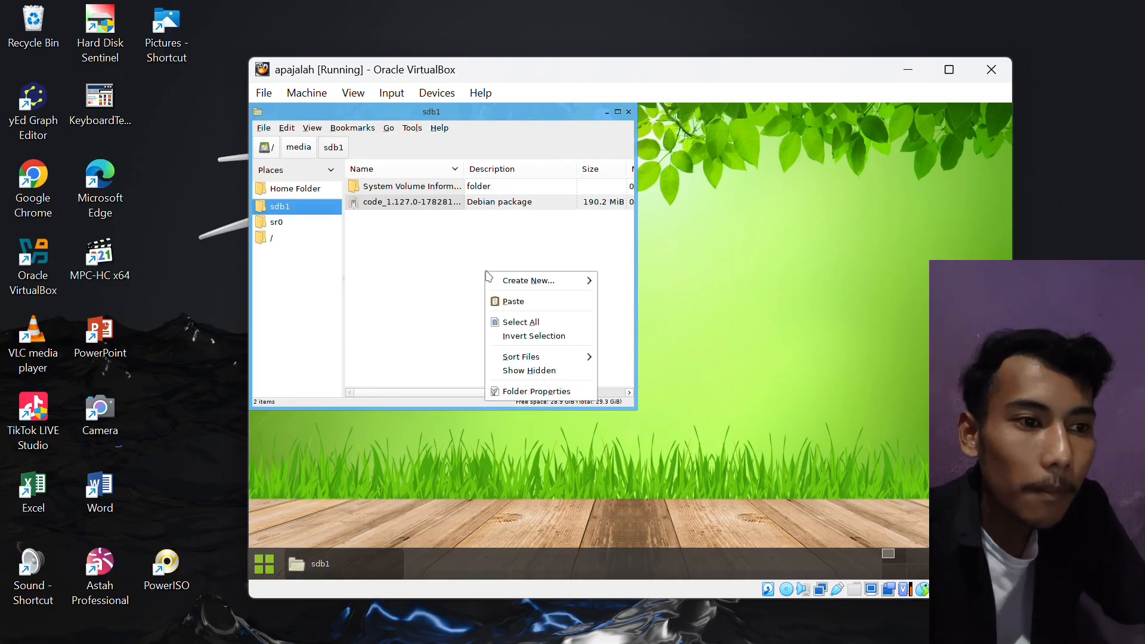
pyautogui.click(552, 302)
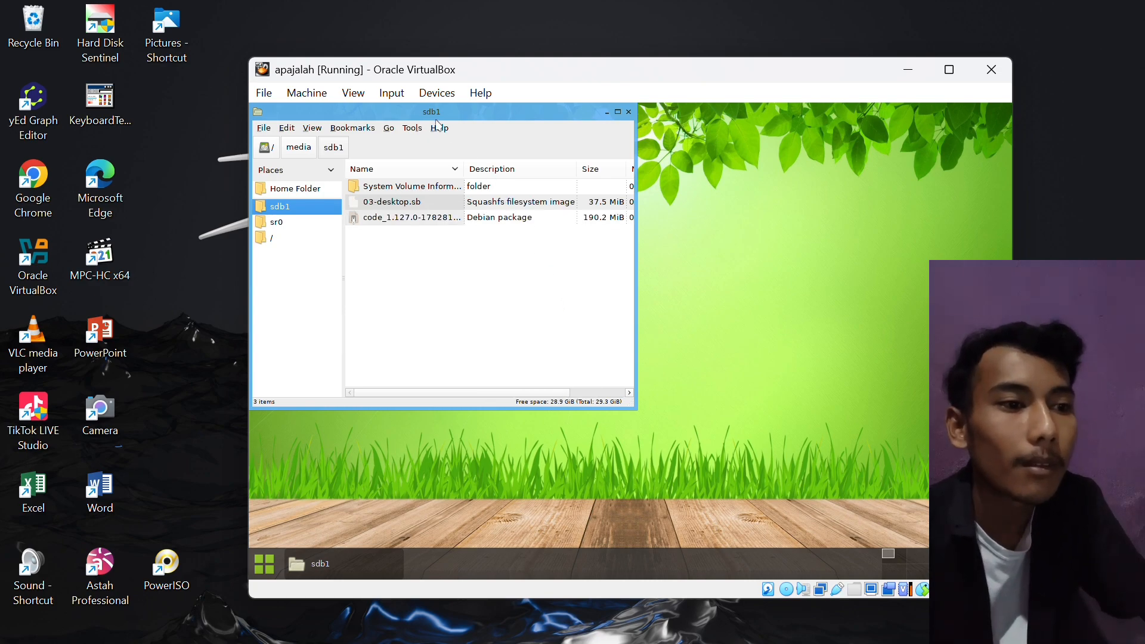
pyautogui.click(629, 111)
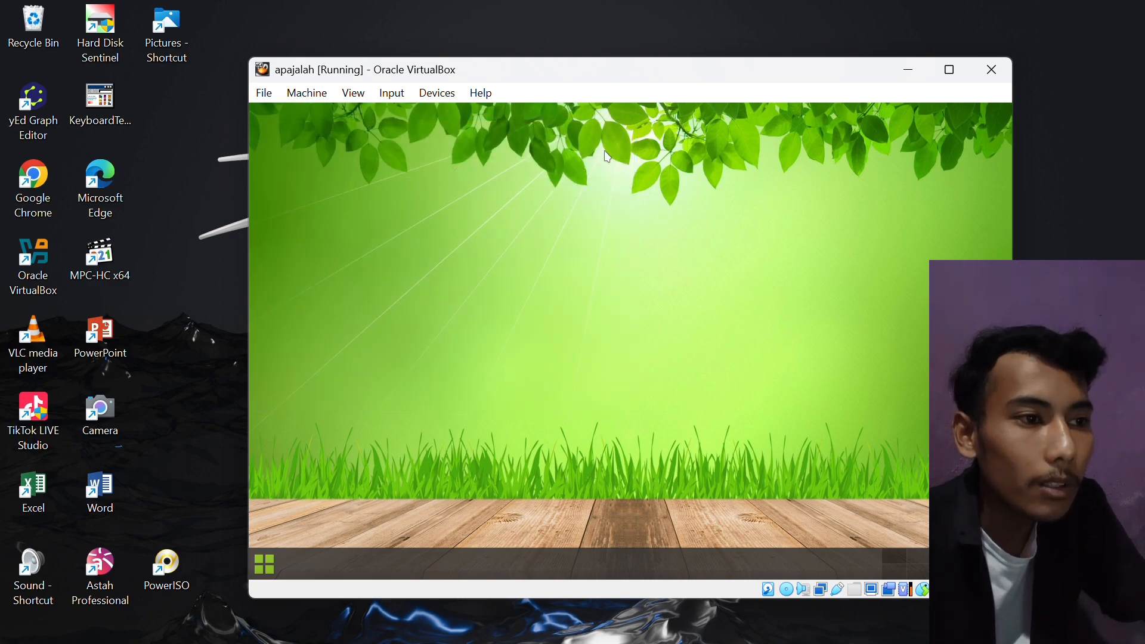
# - Shut down the Slax virtual machine
pyautogui.click(264, 564)
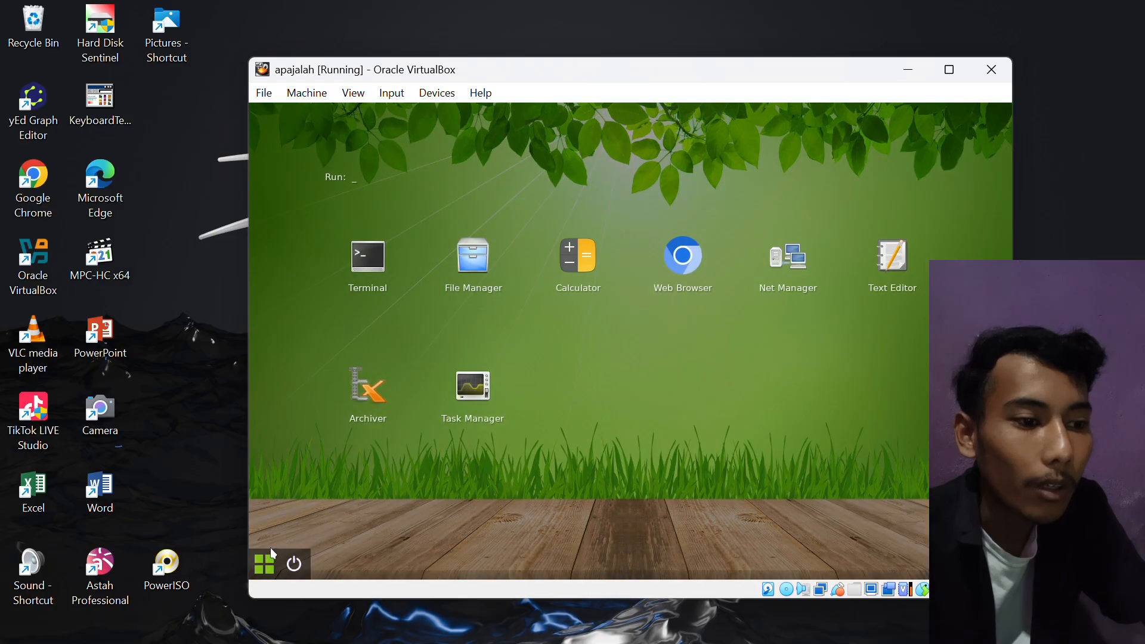
pyautogui.click(299, 564)
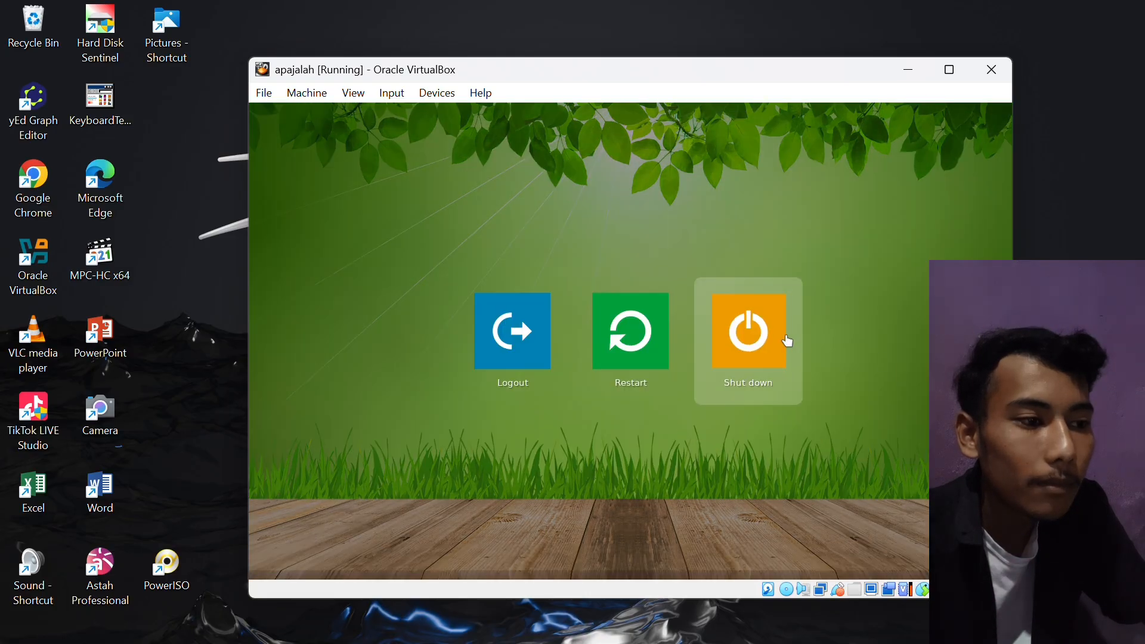
pyautogui.click(785, 337)
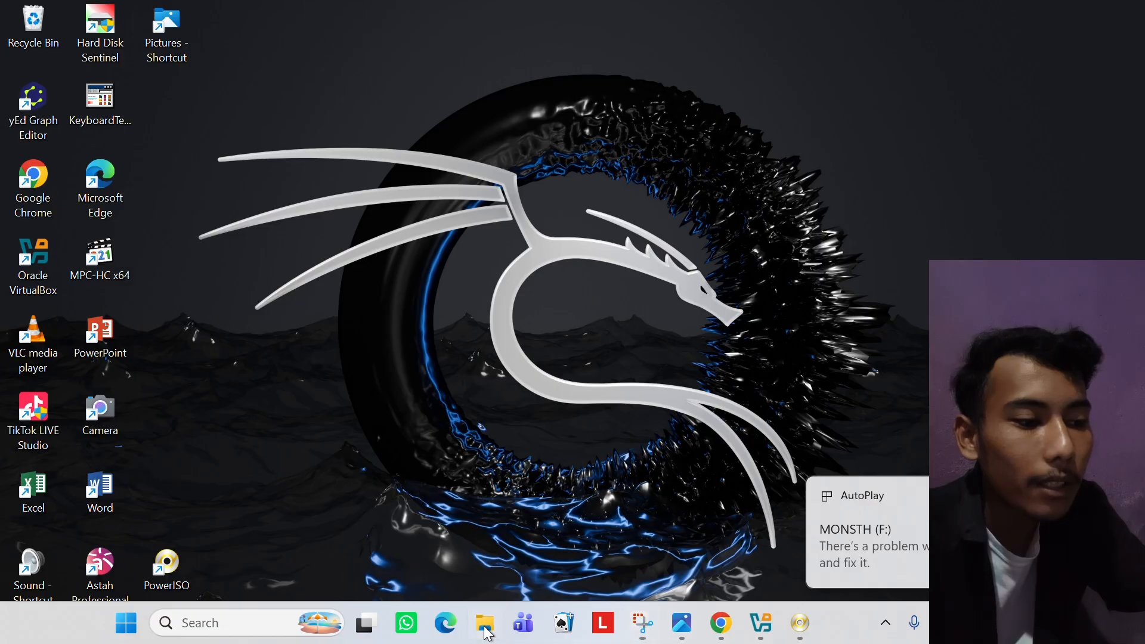
# - Move the rebuilt 03-desktop.sb from the MONSTH (F:) drive into the Remastering slax folder on D:
pyautogui.click(486, 631)
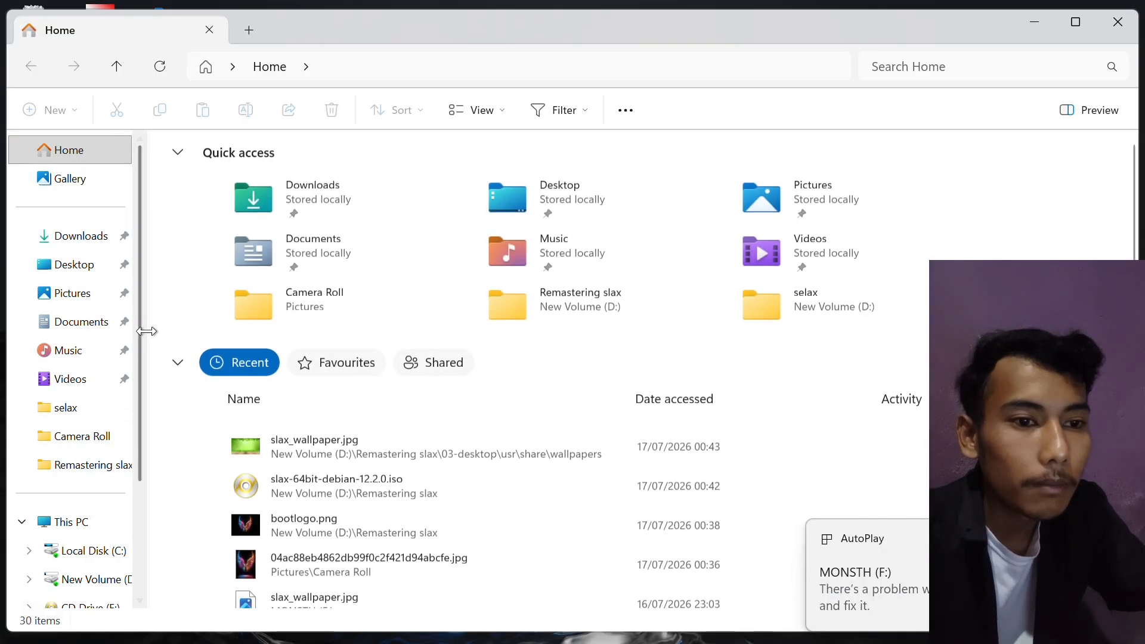
pyautogui.moveTo(137, 319); pyautogui.dragTo(133, 409)
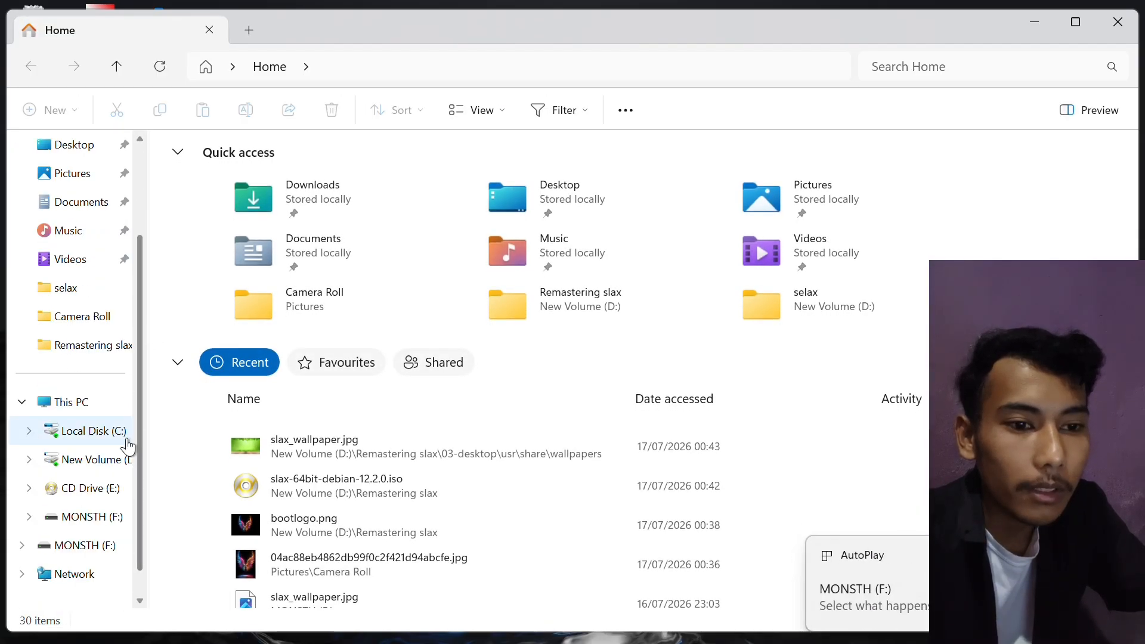
pyautogui.click(111, 518)
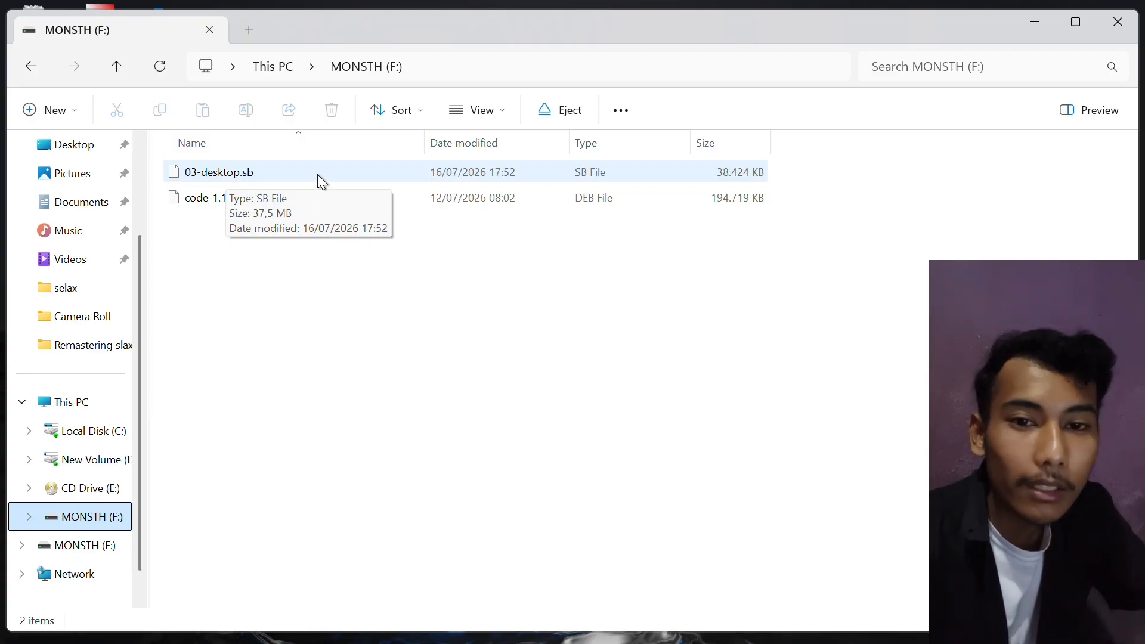
pyautogui.click(90, 351)
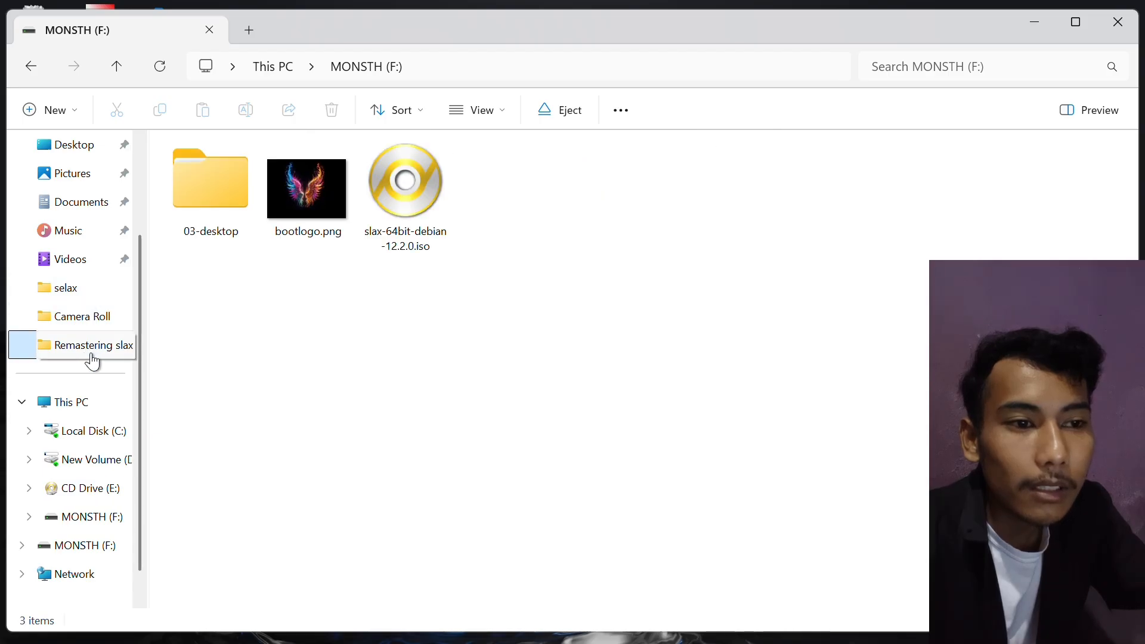
pyautogui.click(97, 544)
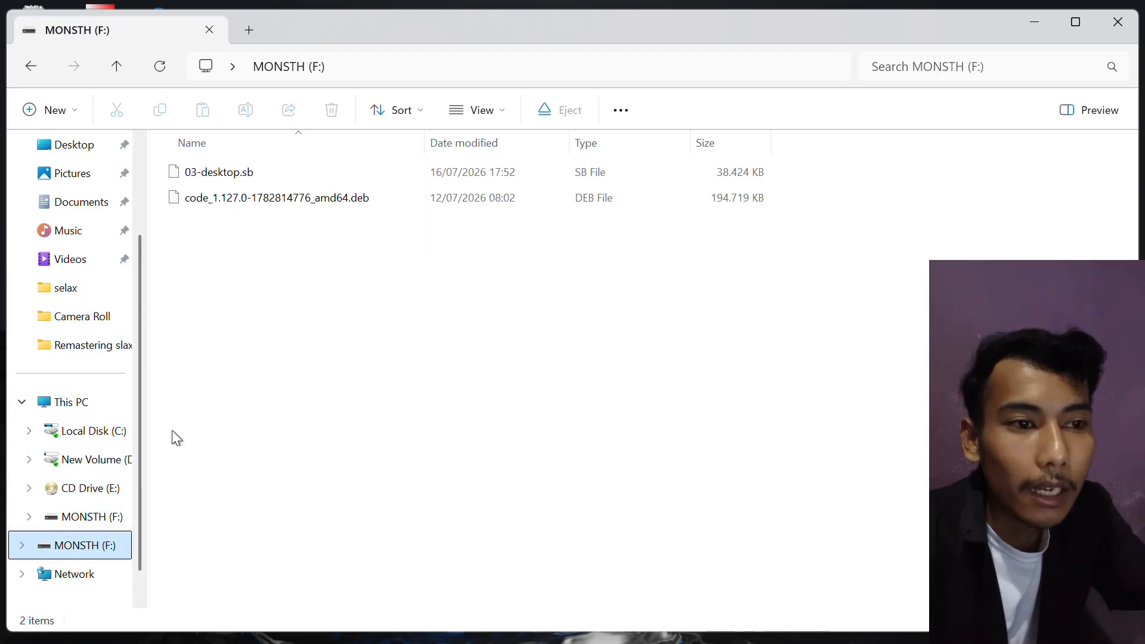
pyautogui.click(262, 167)
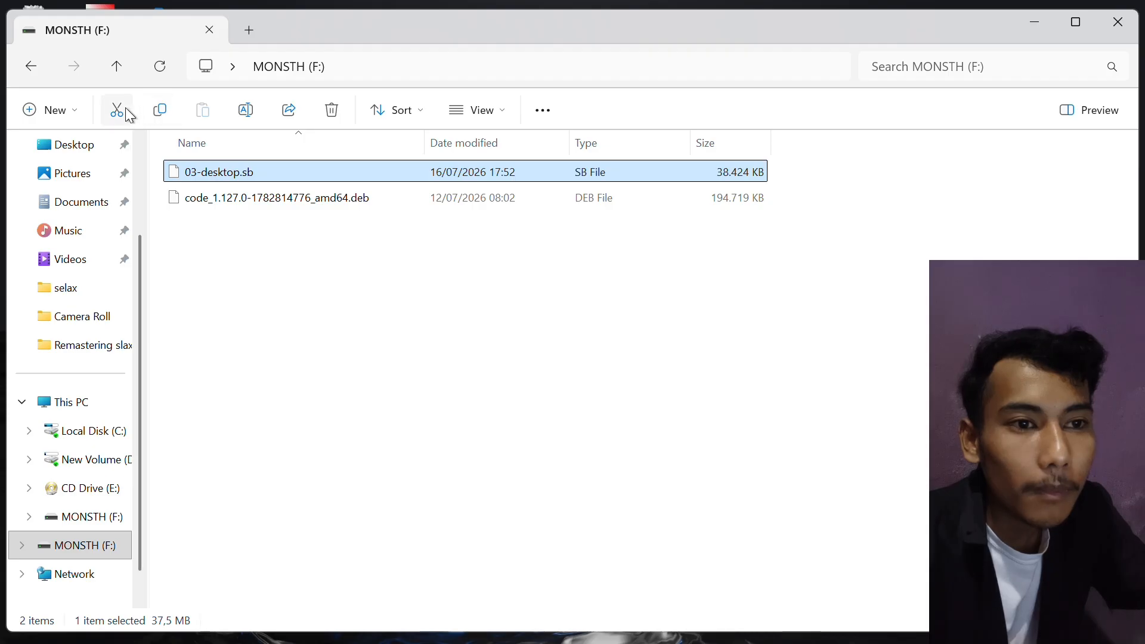
pyautogui.click(98, 344)
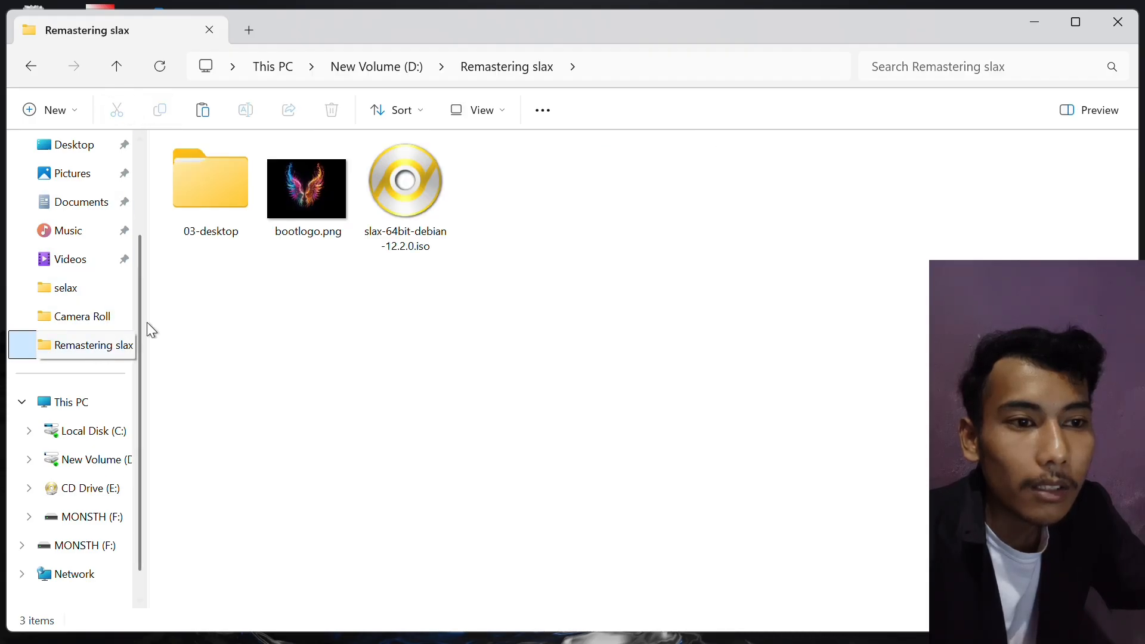
pyautogui.rightClick(557, 139)
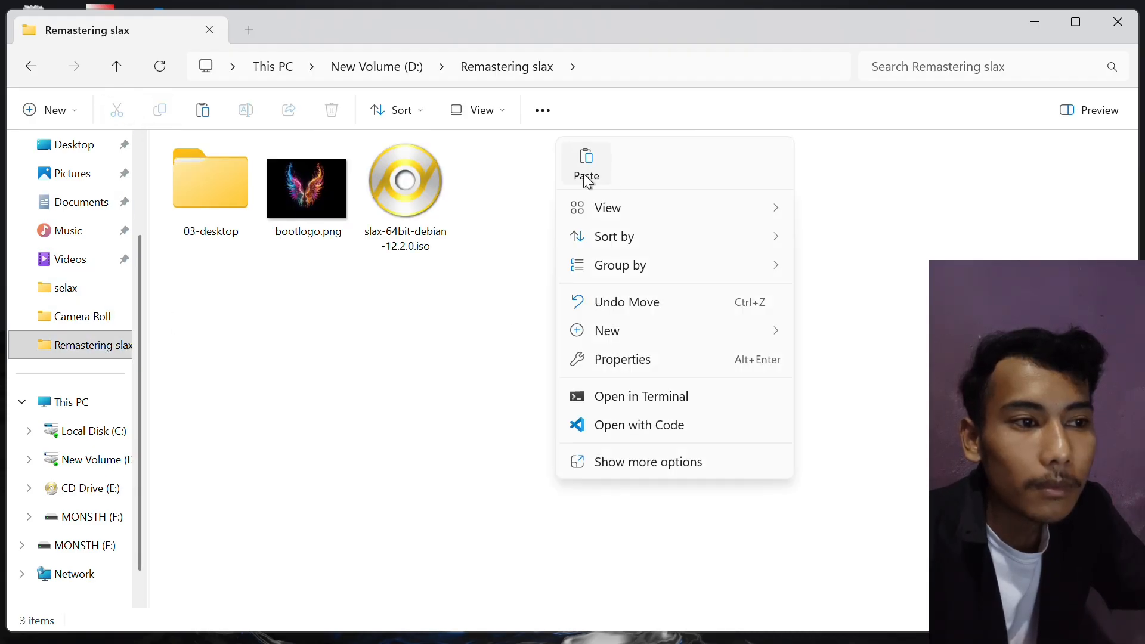
pyautogui.click(586, 177)
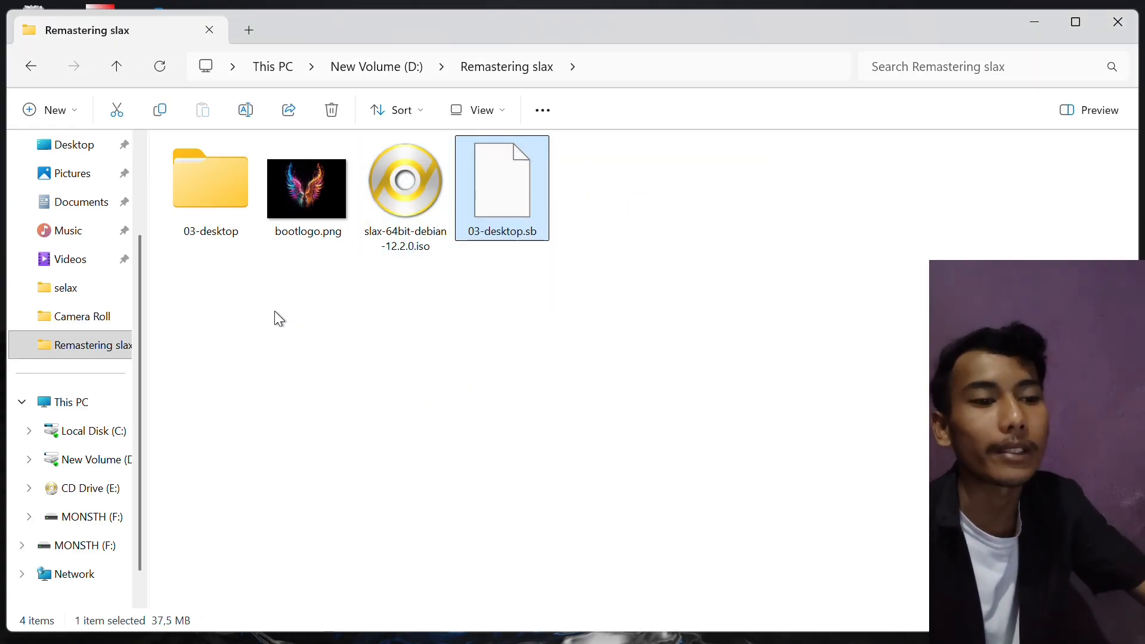
# - In PowerISO, replace the original 03-desktop.sb in \slax\modules with the rebuilt 03-desktop.sb from the Remastering slax folder
pyautogui.moveTo(473, 623)
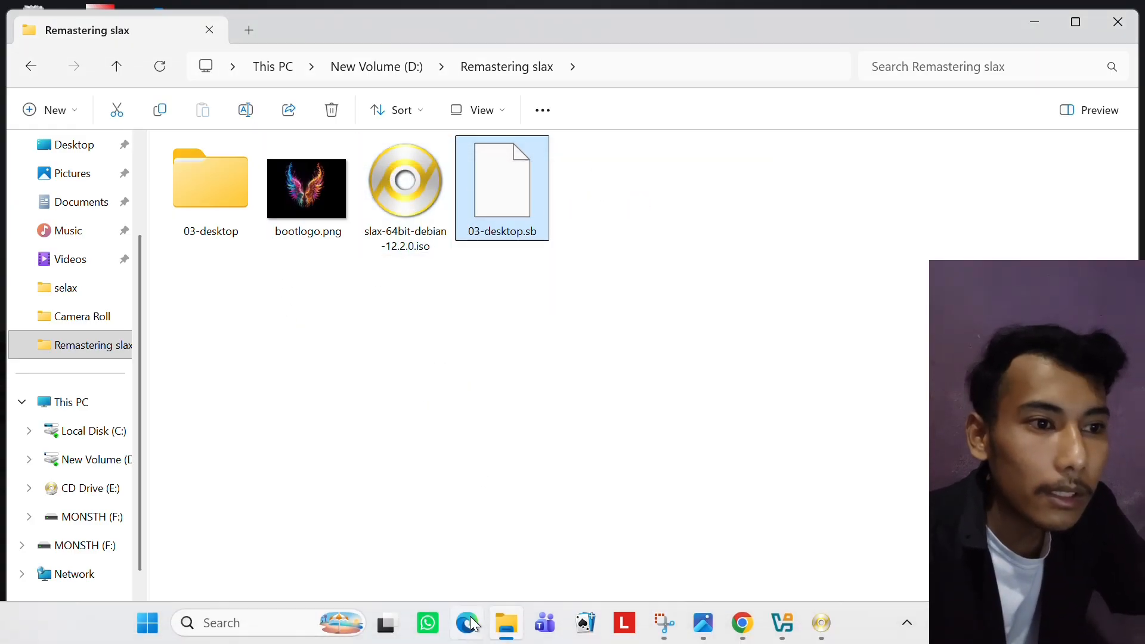
pyautogui.click(822, 624)
pyautogui.moveTo(463, 123); pyautogui.dragTo(528, 276)
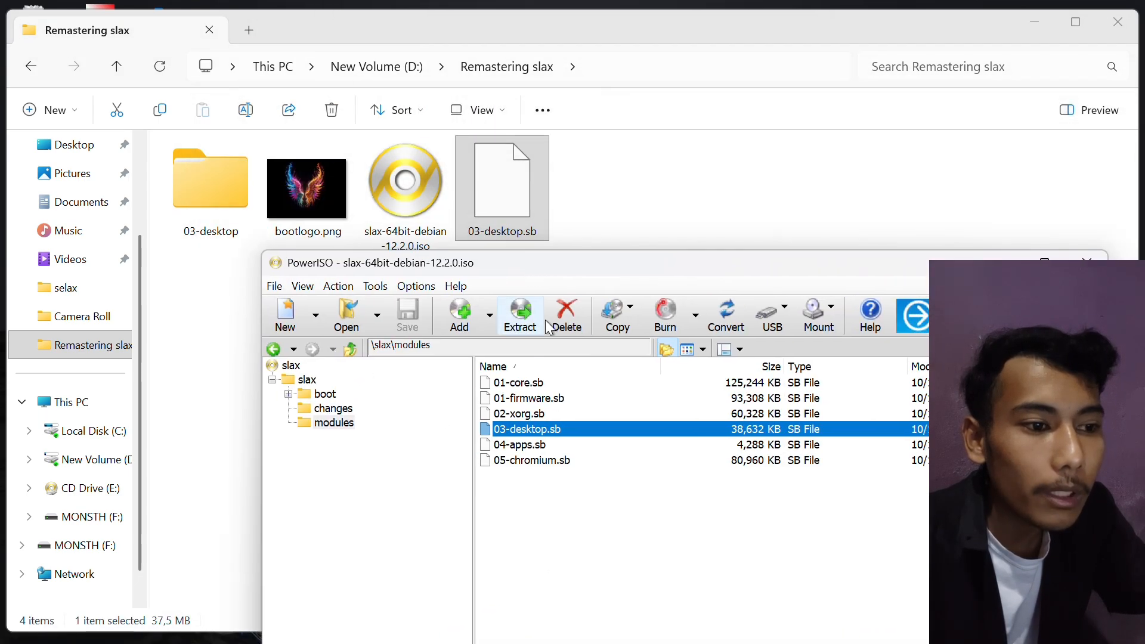
pyautogui.click(577, 327)
pyautogui.click(702, 536)
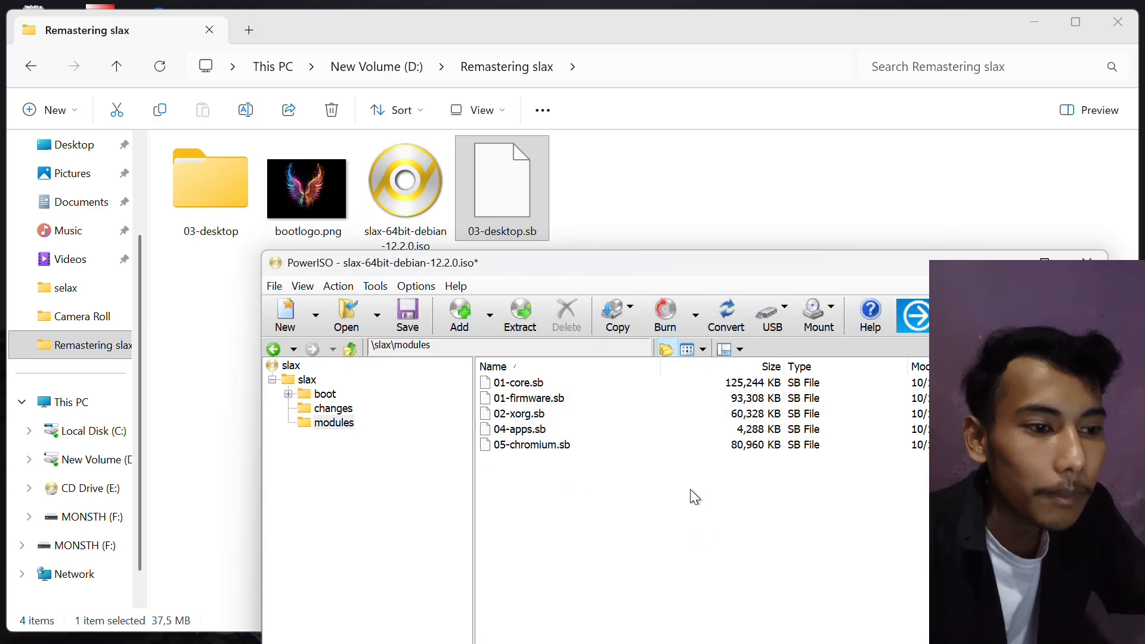
pyautogui.moveTo(499, 203); pyautogui.dragTo(592, 460)
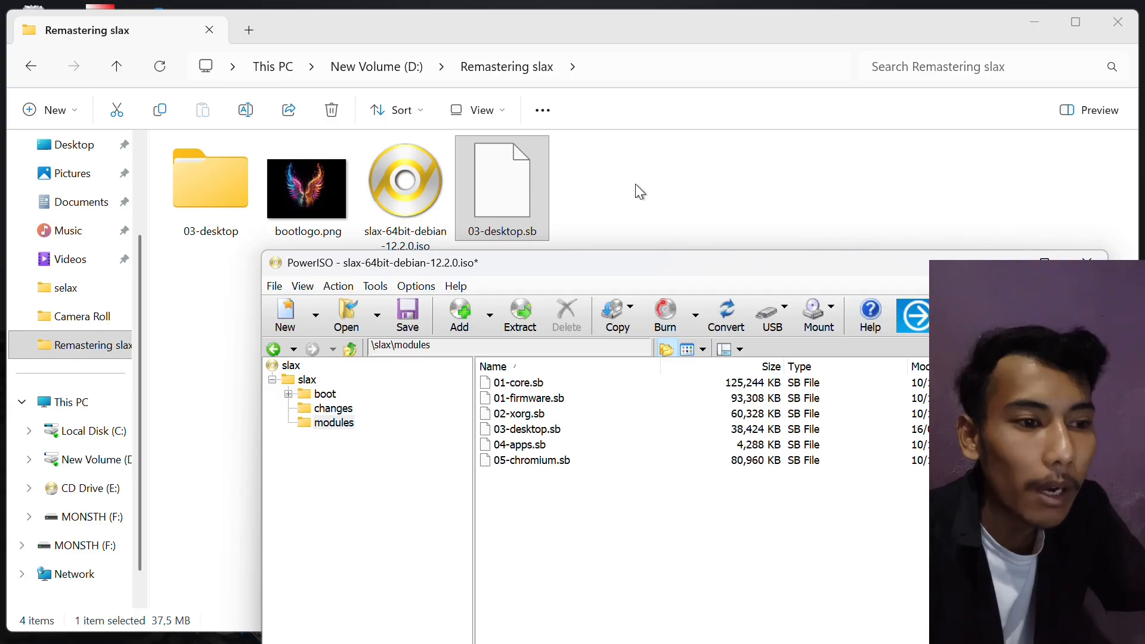
# - Save the modified ISO over the existing slax-64bit-debian-12.2.0.iso, then close PowerISO and minimize the folder window
pyautogui.click(405, 320)
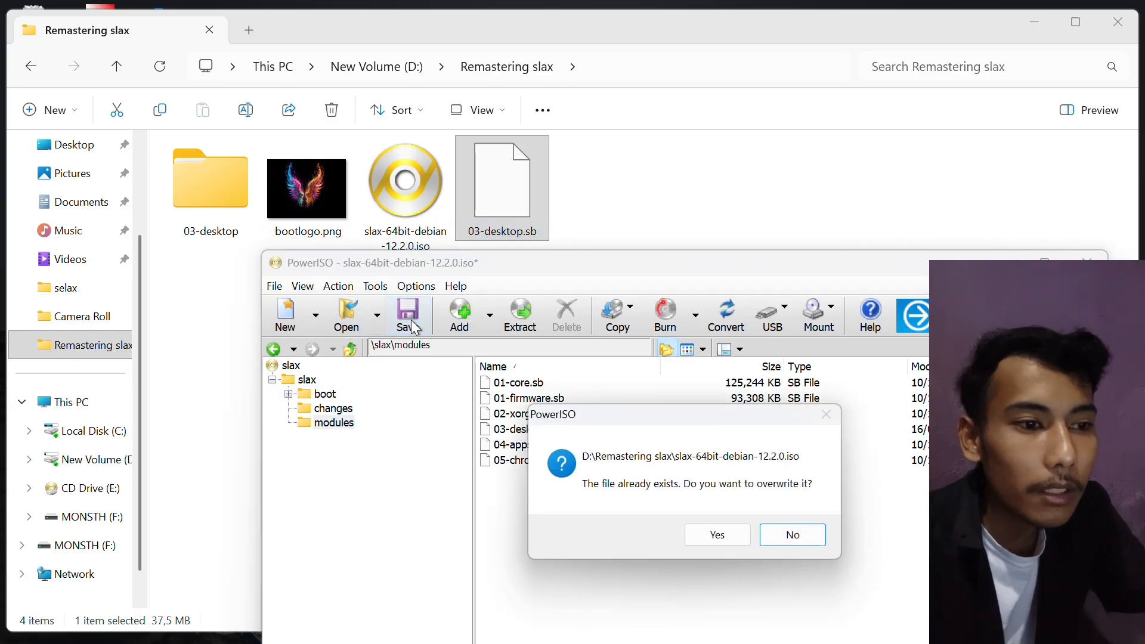
pyautogui.click(714, 538)
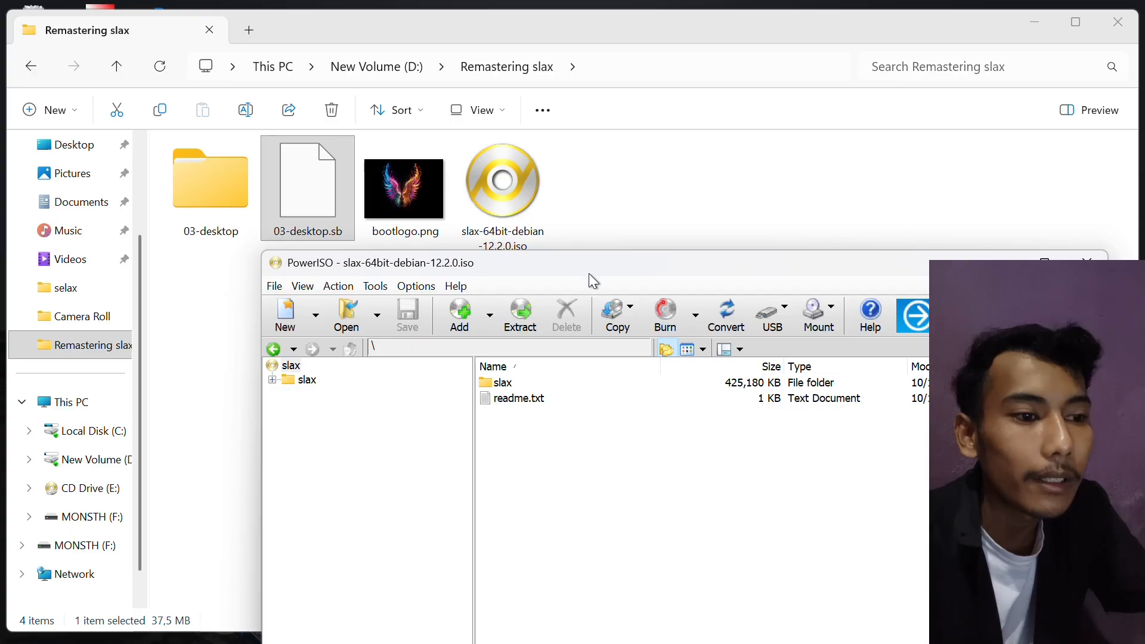
pyautogui.moveTo(621, 273); pyautogui.dragTo(541, 232)
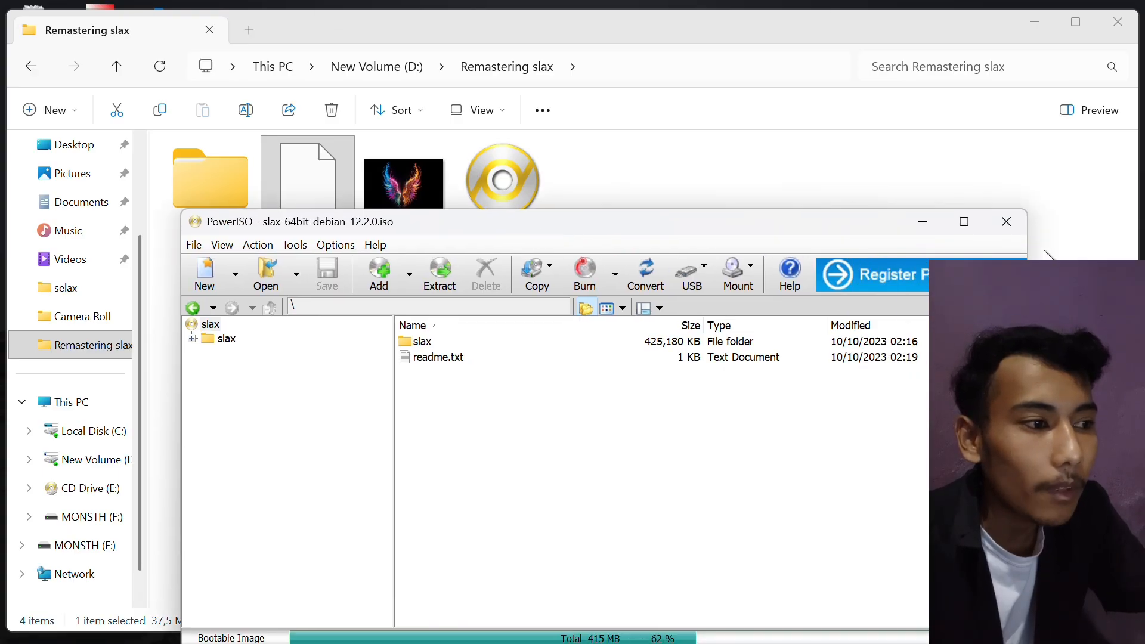
pyautogui.click(1005, 222)
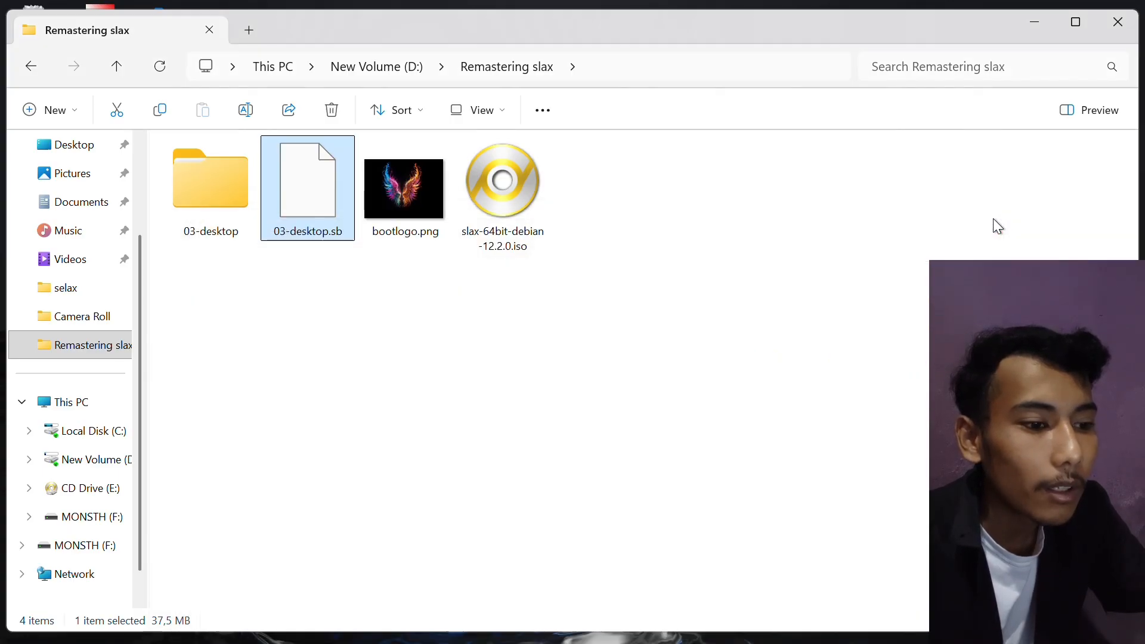
pyautogui.click(1038, 21)
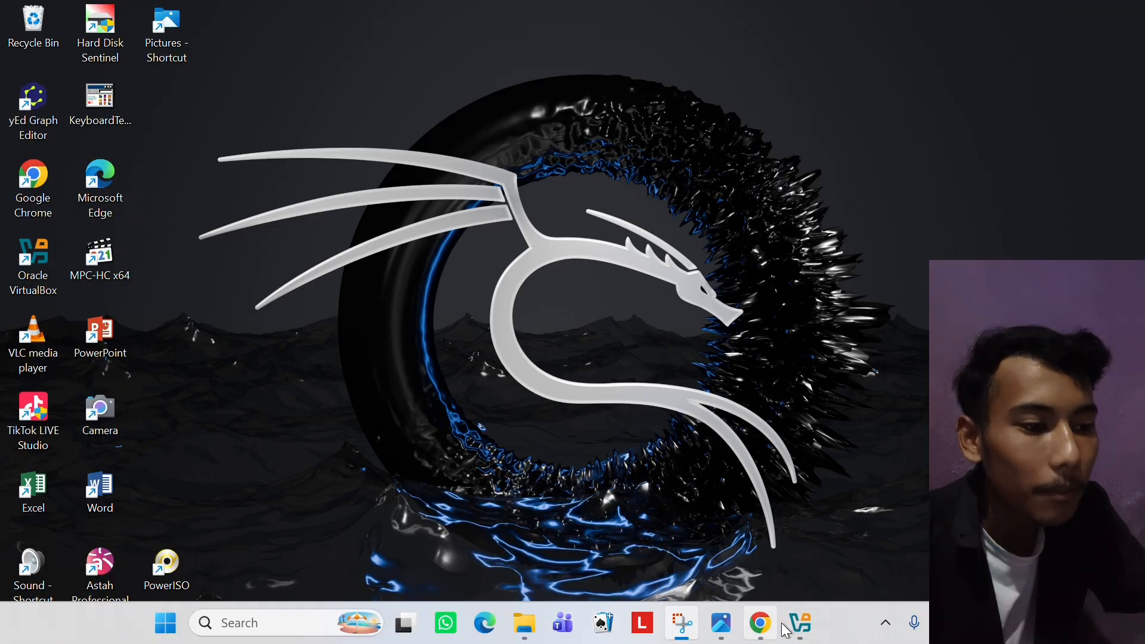
# - Switch to VirtualBox and remove the apajalah virtual machine, deleting all its files
pyautogui.click(800, 623)
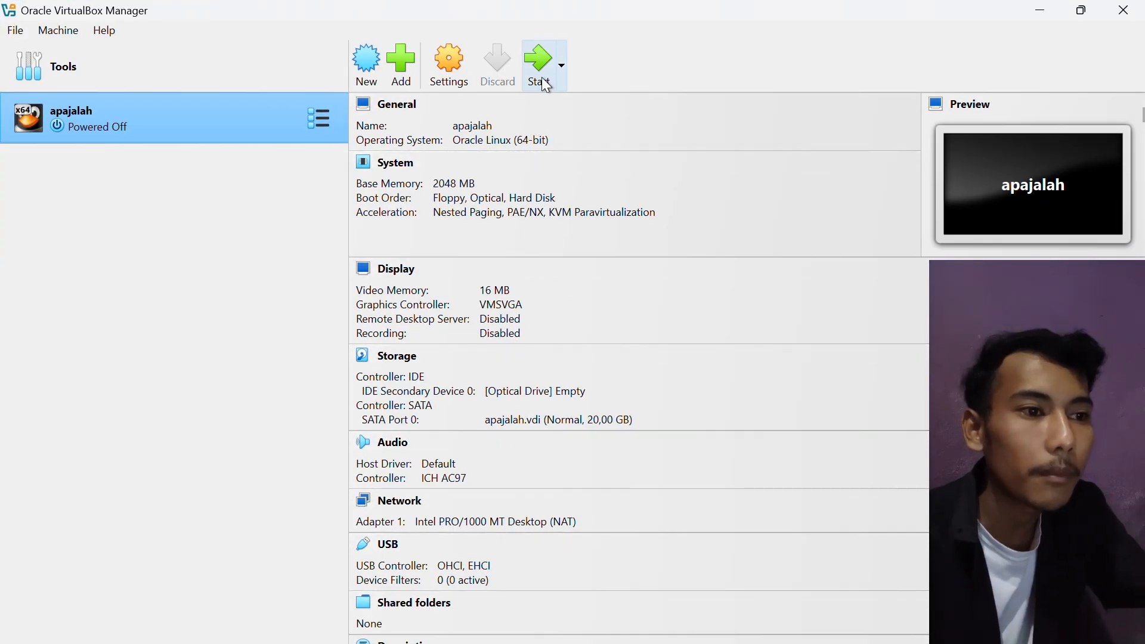
pyautogui.rightClick(155, 125)
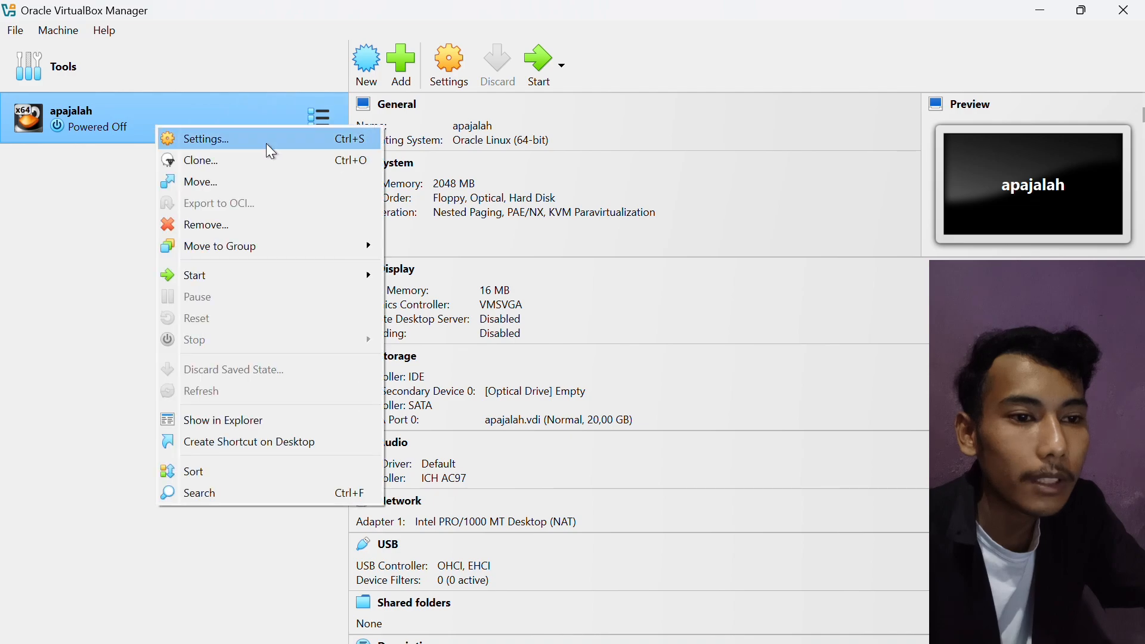
pyautogui.click(264, 226)
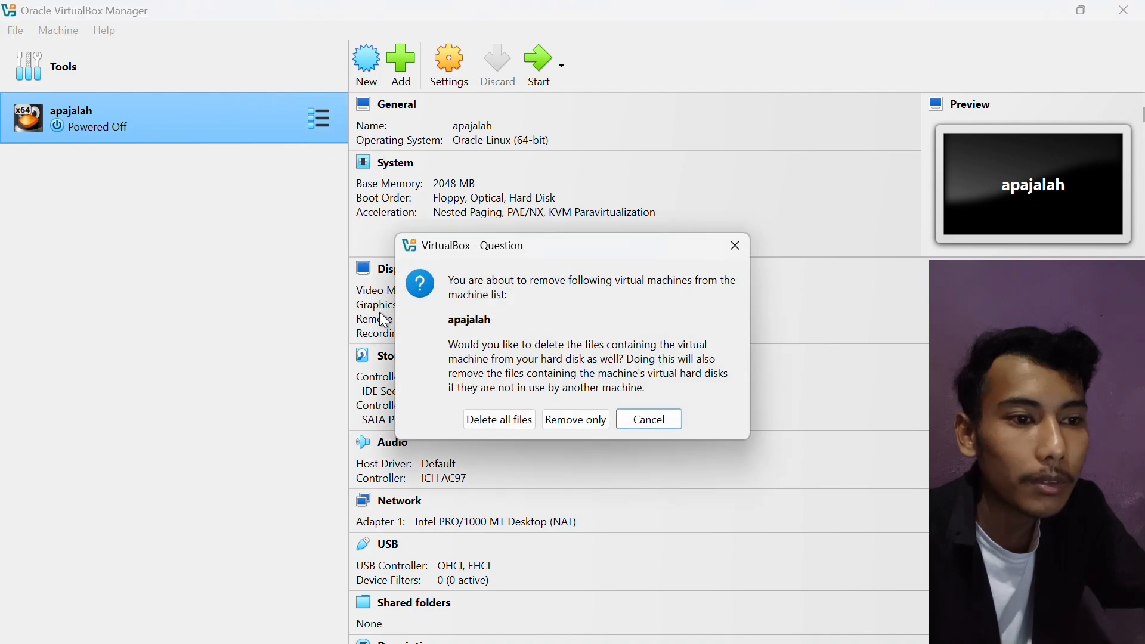
pyautogui.click(499, 422)
# - Start a new virtual machine named rmstr and set its destination folder to the D: drive
pyautogui.click(530, 67)
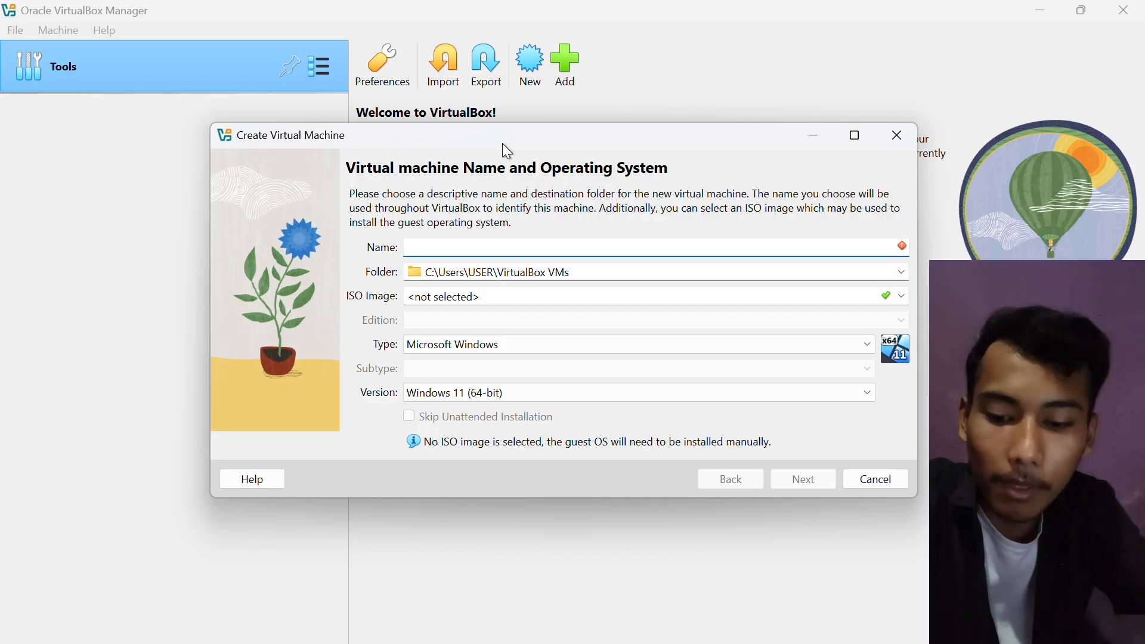
pyautogui.write('rmst')
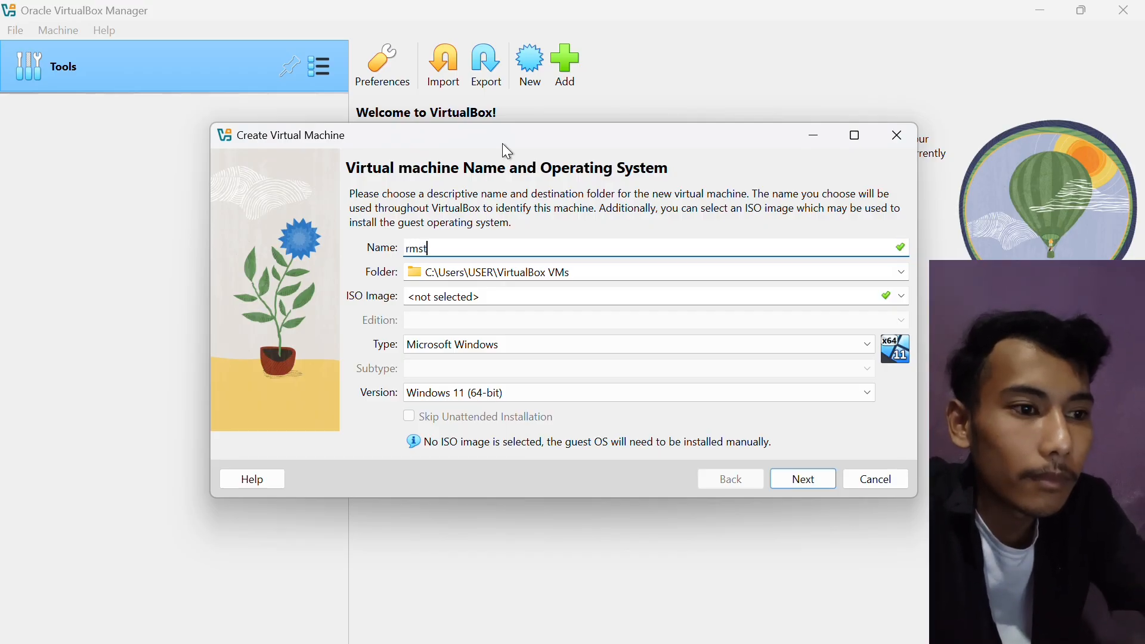
pyautogui.write('r')
pyautogui.click(903, 272)
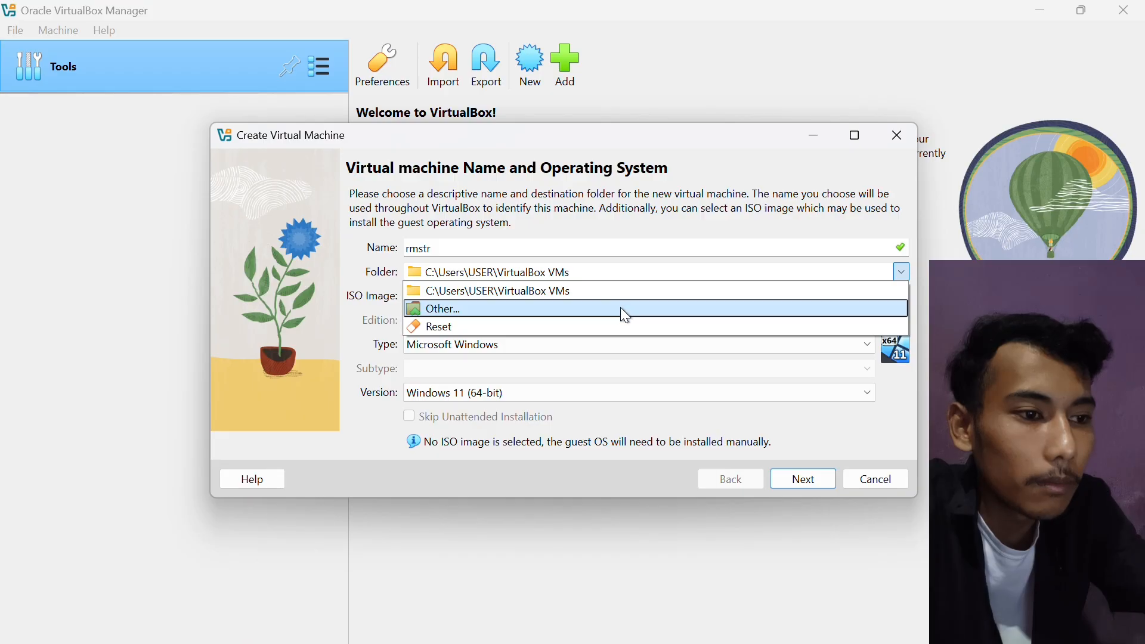
pyautogui.click(625, 315)
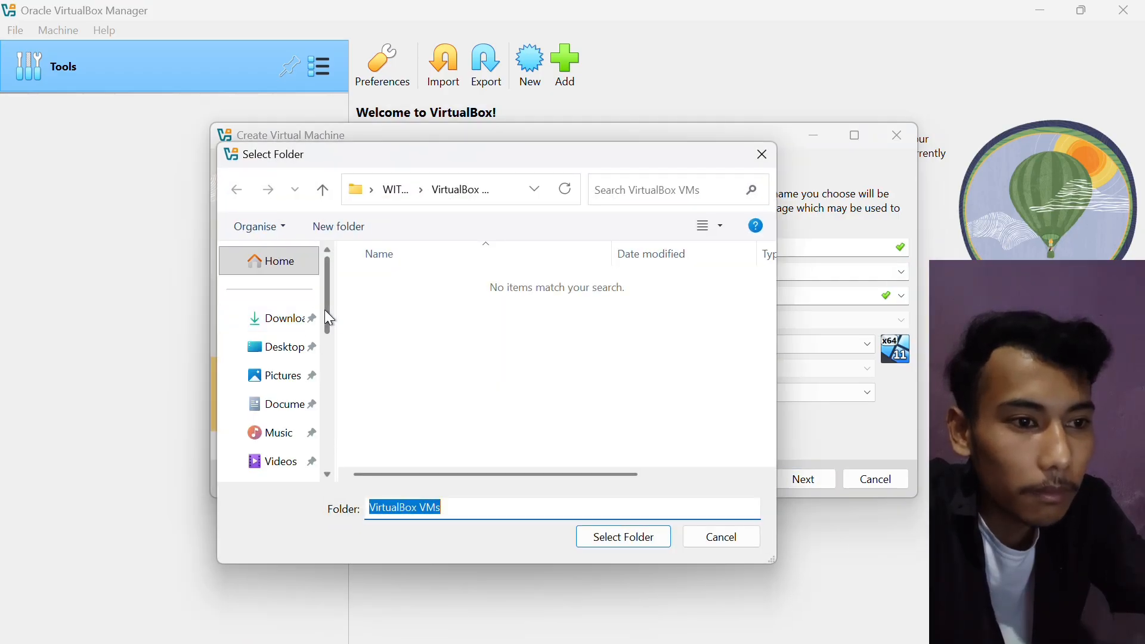
pyautogui.moveTo(325, 310); pyautogui.dragTo(334, 425)
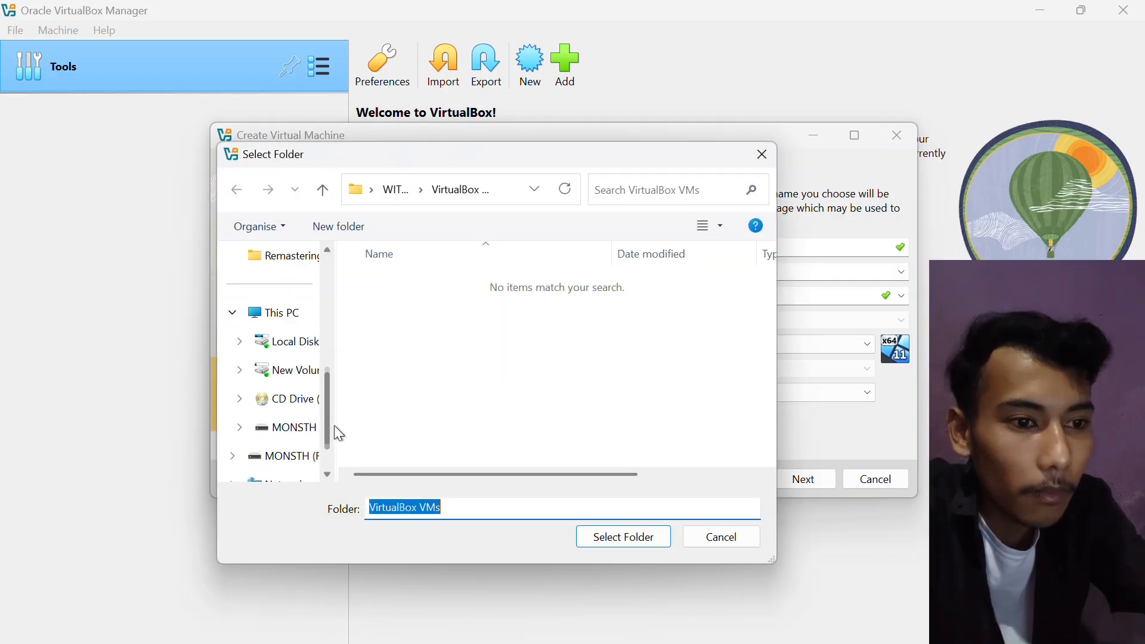
pyautogui.click(300, 379)
pyautogui.click(628, 536)
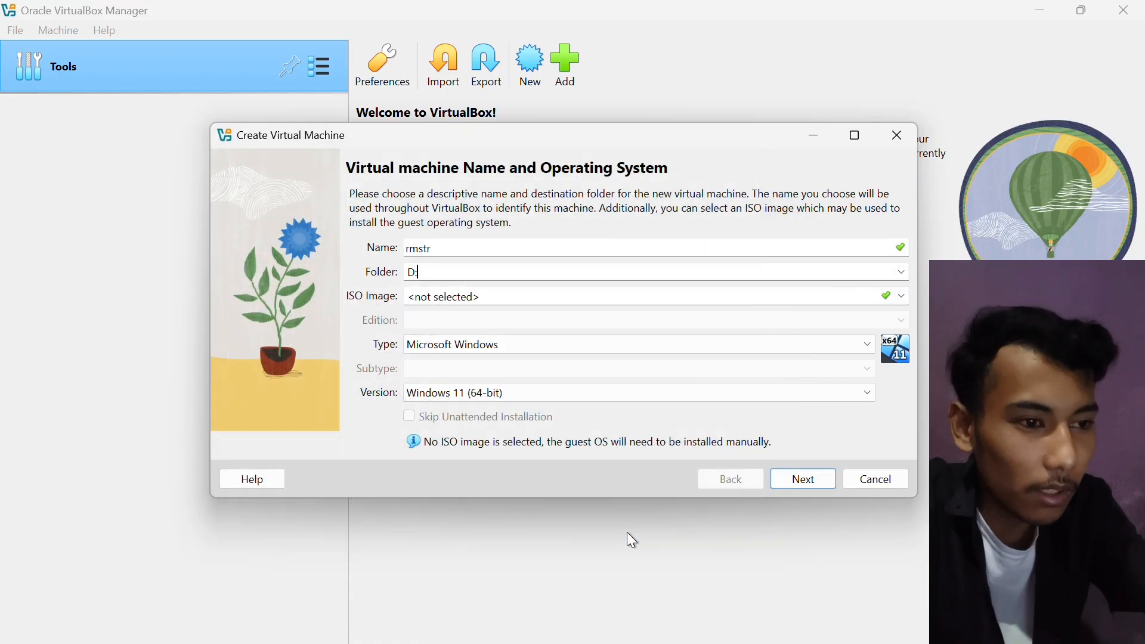
# - Choose slax-64bit-debian-12.2.0.iso from Remastering slax as the ISO image, set the type to Linux, and continue to the hardware settings
pyautogui.click(906, 293)
pyautogui.click(638, 328)
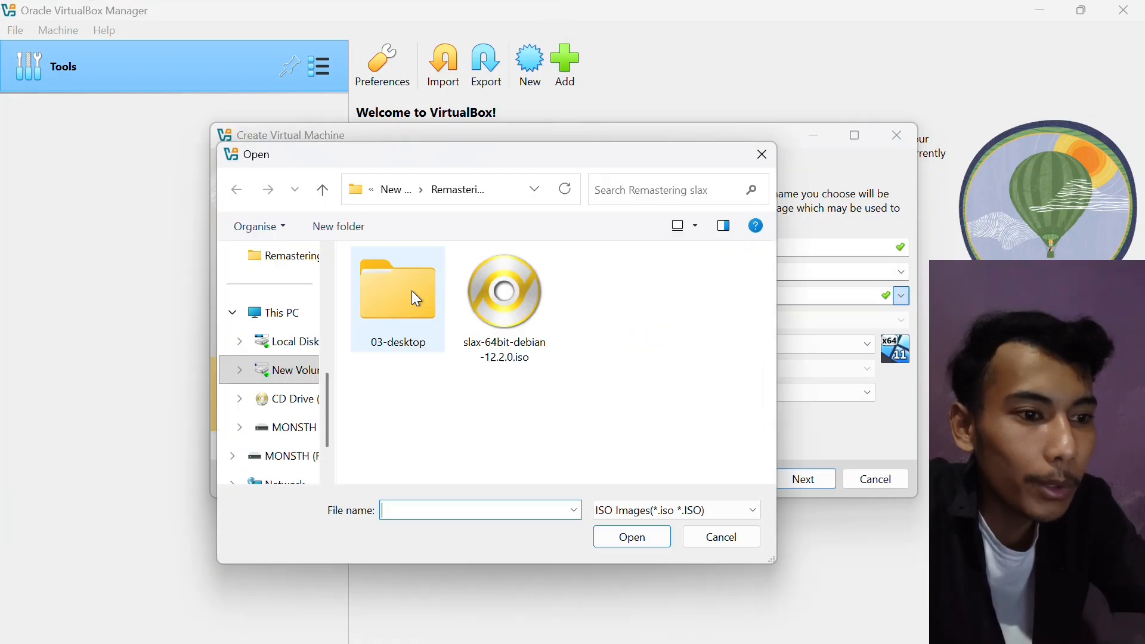
pyautogui.click(300, 260)
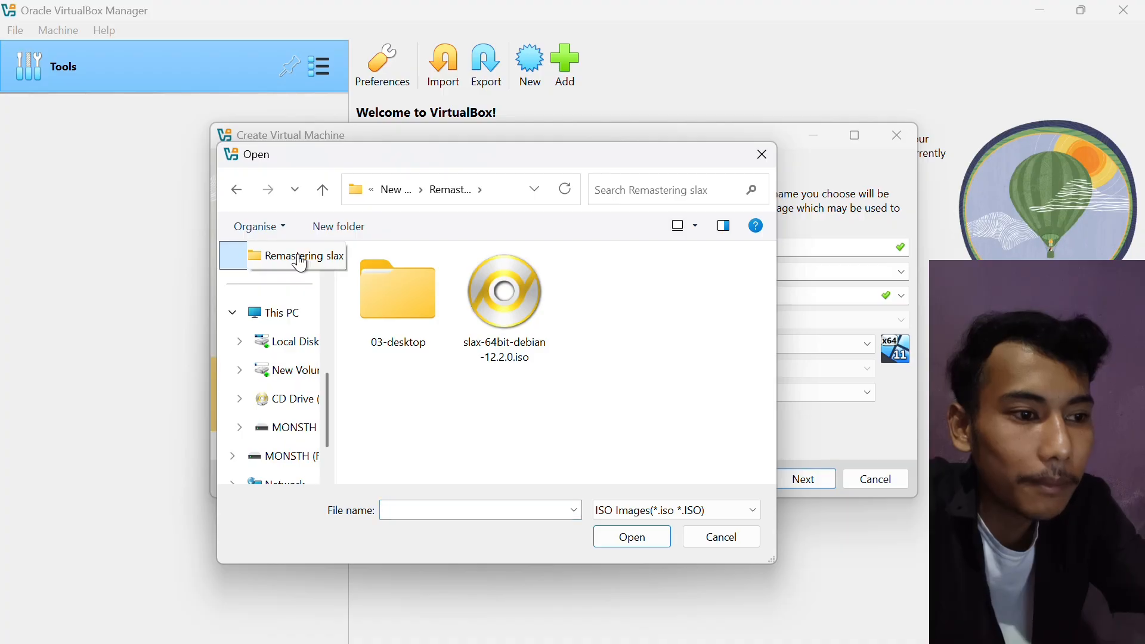
pyautogui.click(538, 274)
pyautogui.click(633, 540)
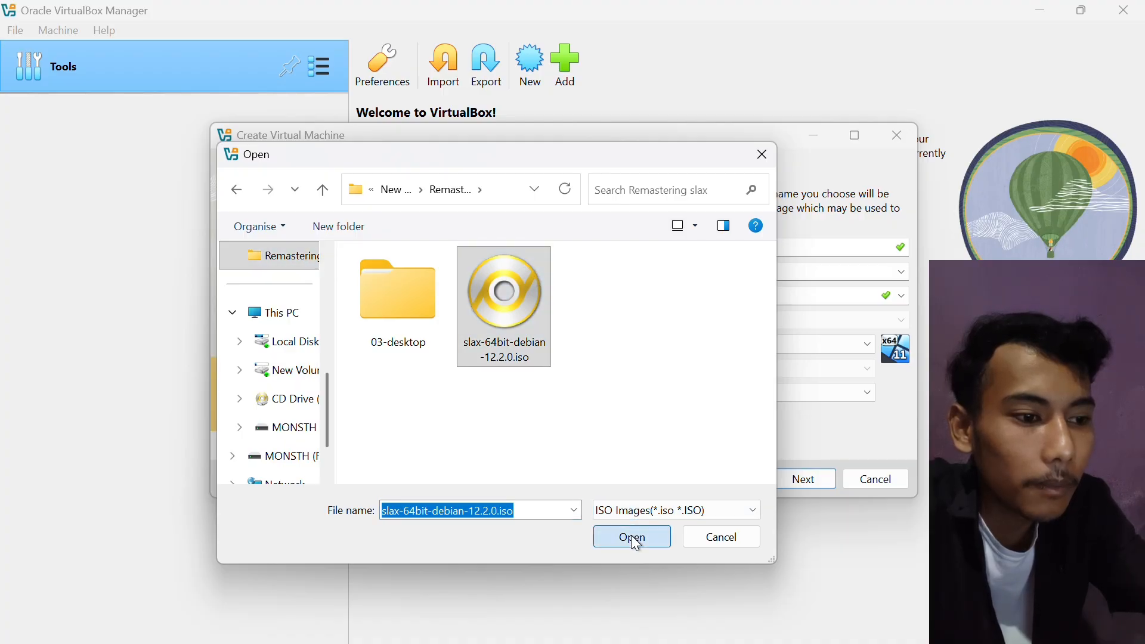
pyautogui.click(552, 344)
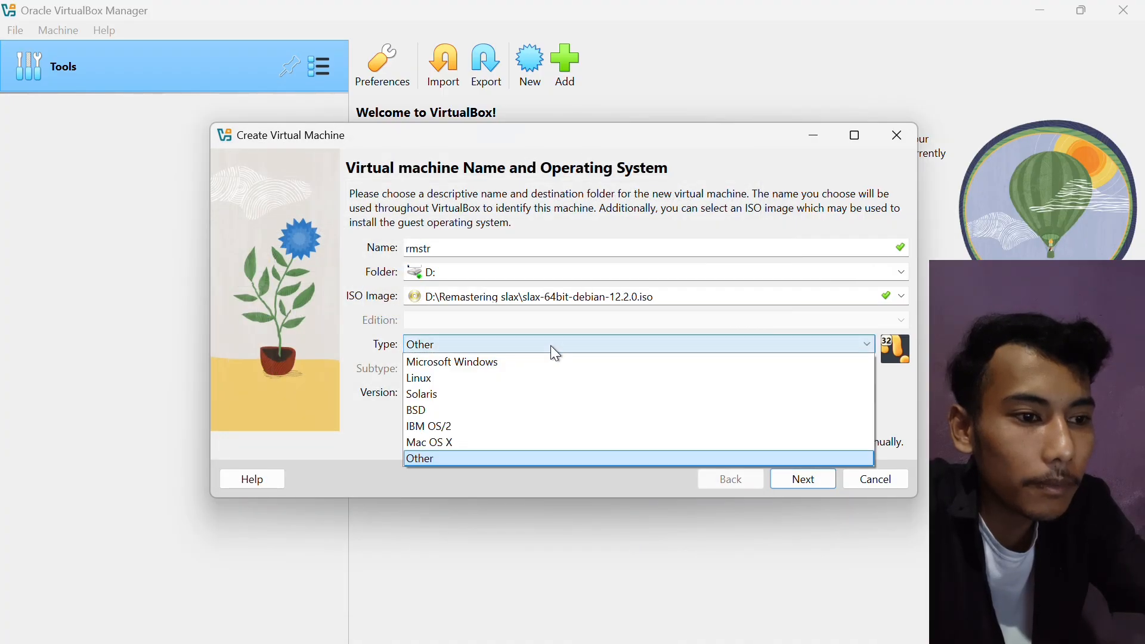
pyautogui.click(489, 381)
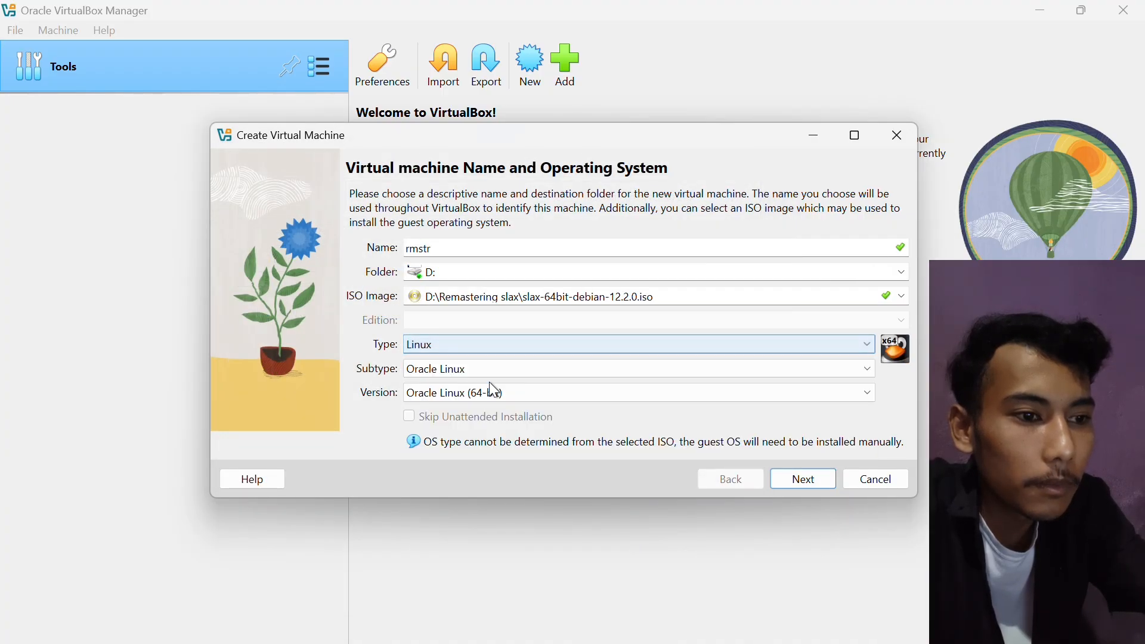
pyautogui.click(811, 483)
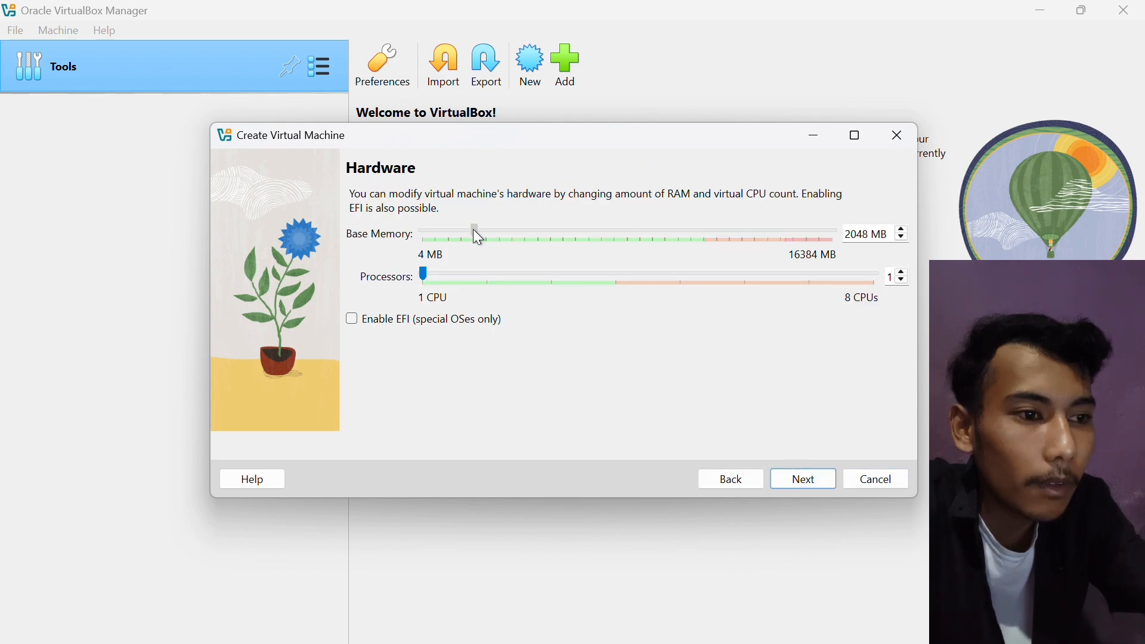
# - Set the new machine's base memory to 5595 MB and its processors to 2
pyautogui.moveTo(545, 218); pyautogui.dragTo(588, 230)
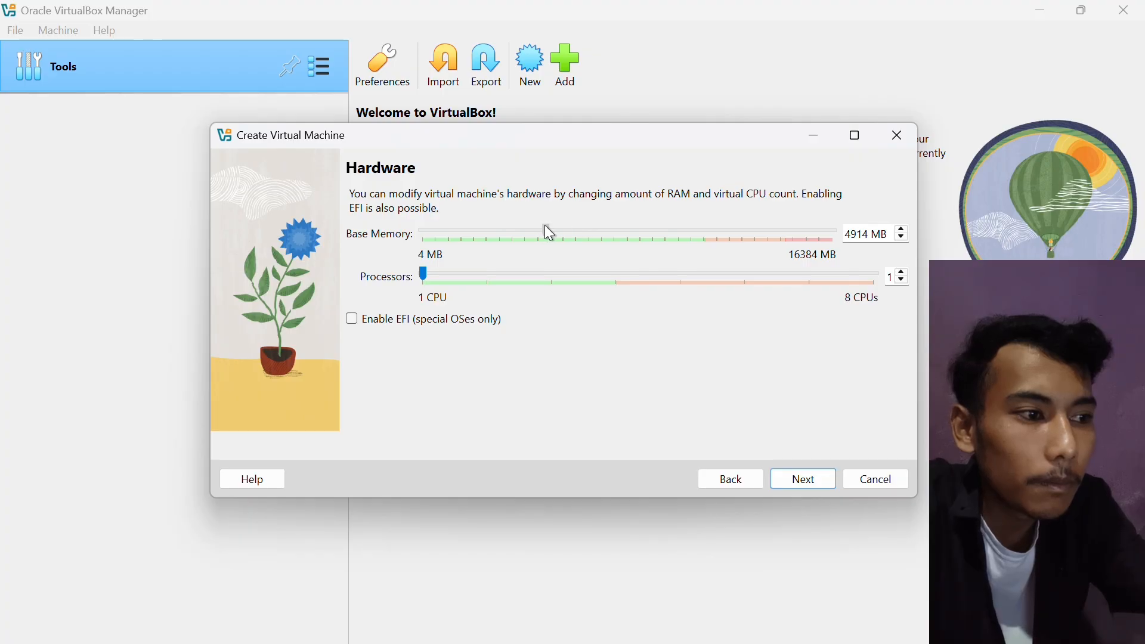
pyautogui.moveTo(545, 225); pyautogui.dragTo(561, 227)
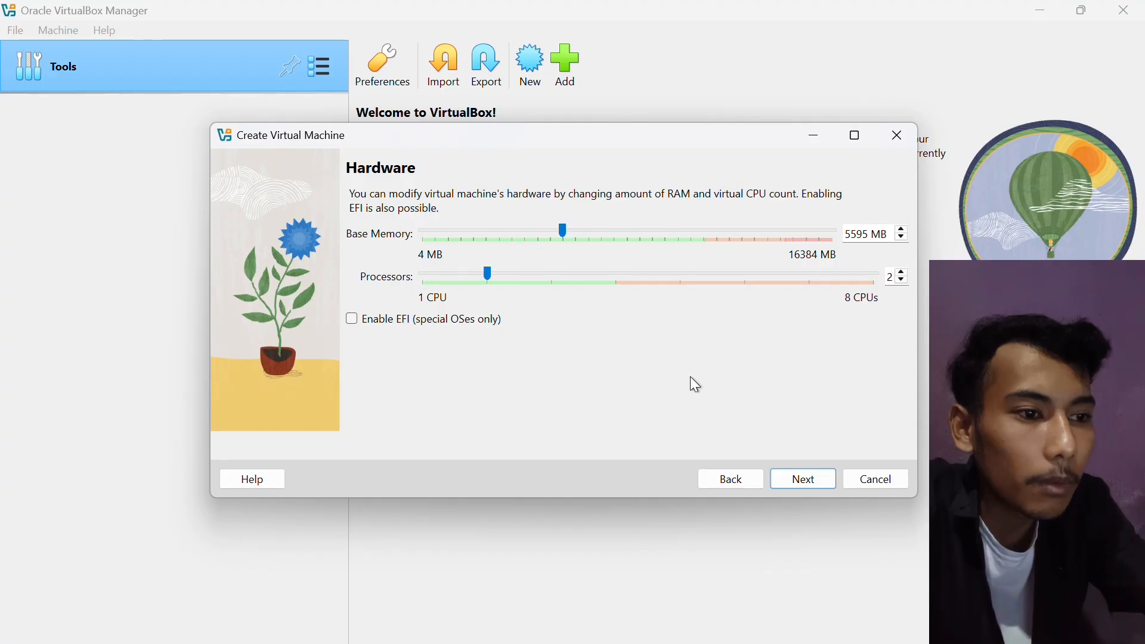
# - Finish creating the rmstr machine with a new 20 GB virtual hard disk and start it
pyautogui.click(793, 484)
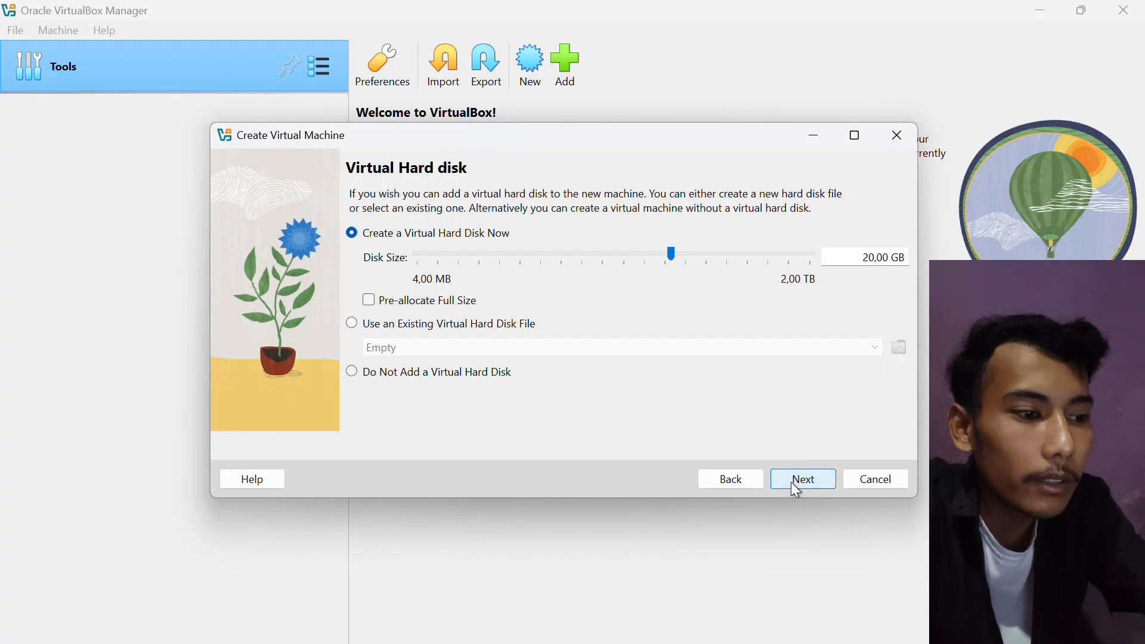
pyautogui.click(791, 482)
pyautogui.click(790, 482)
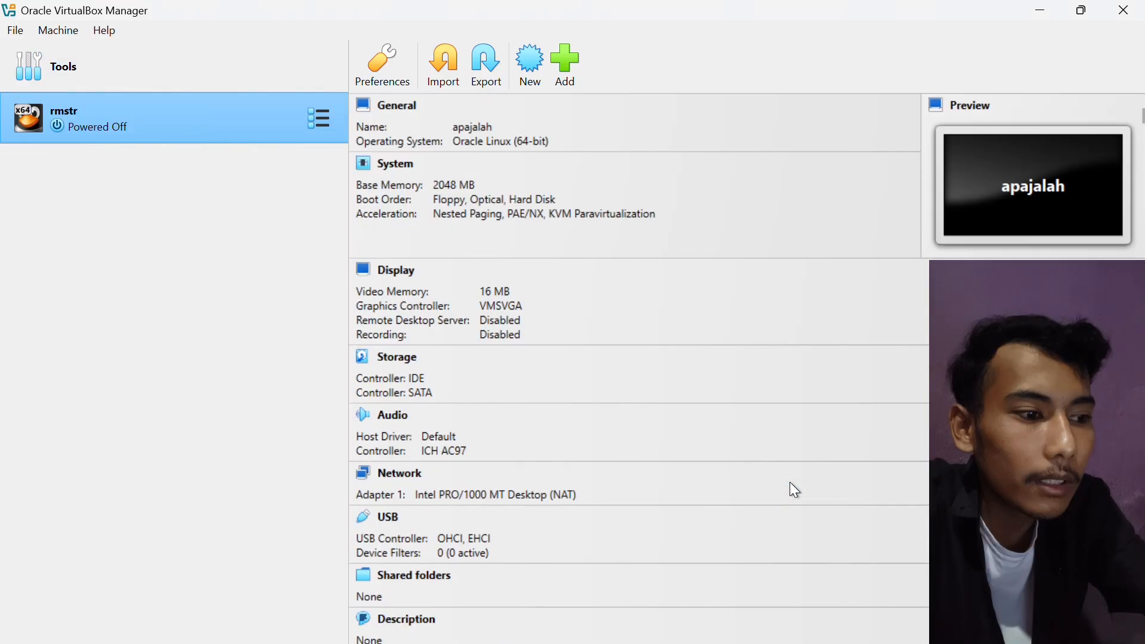
pyautogui.click(535, 85)
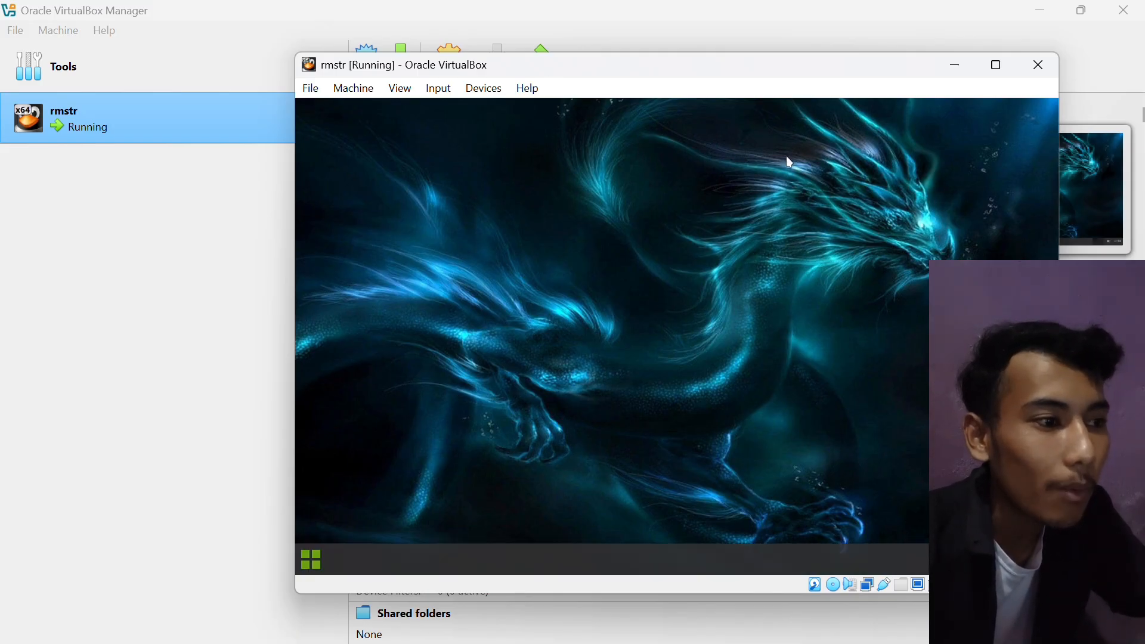
# - Examine the Slax desktop wallpaper and the applications in the launcher of the running rmstr machine
pyautogui.click(306, 570)
pyautogui.click(783, 483)
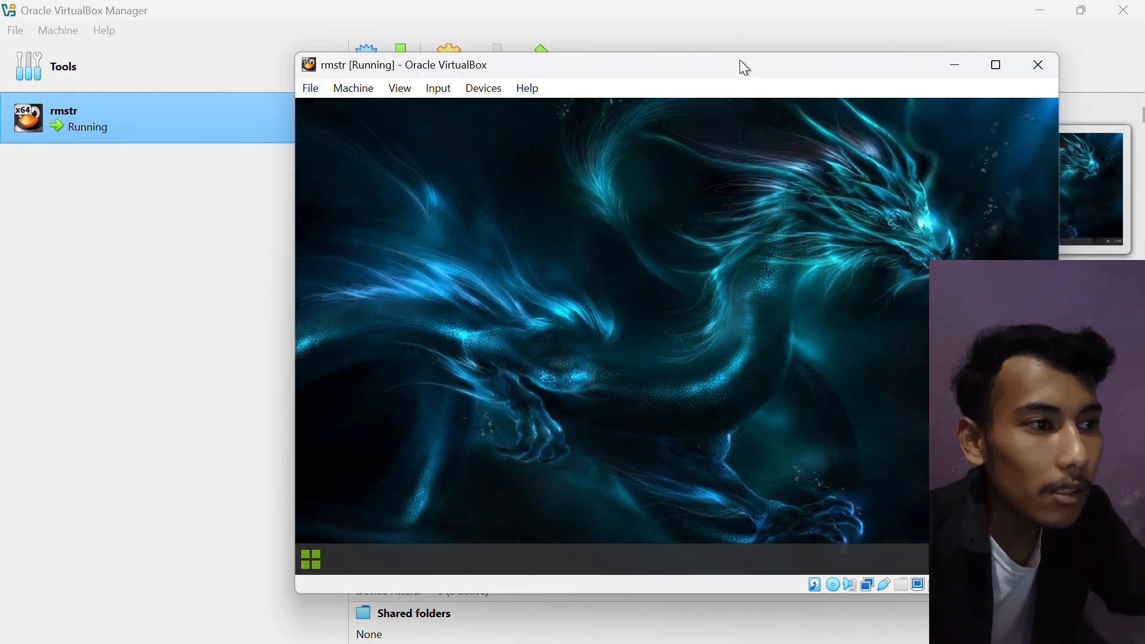
pyautogui.moveTo(740, 71); pyautogui.dragTo(735, 73)
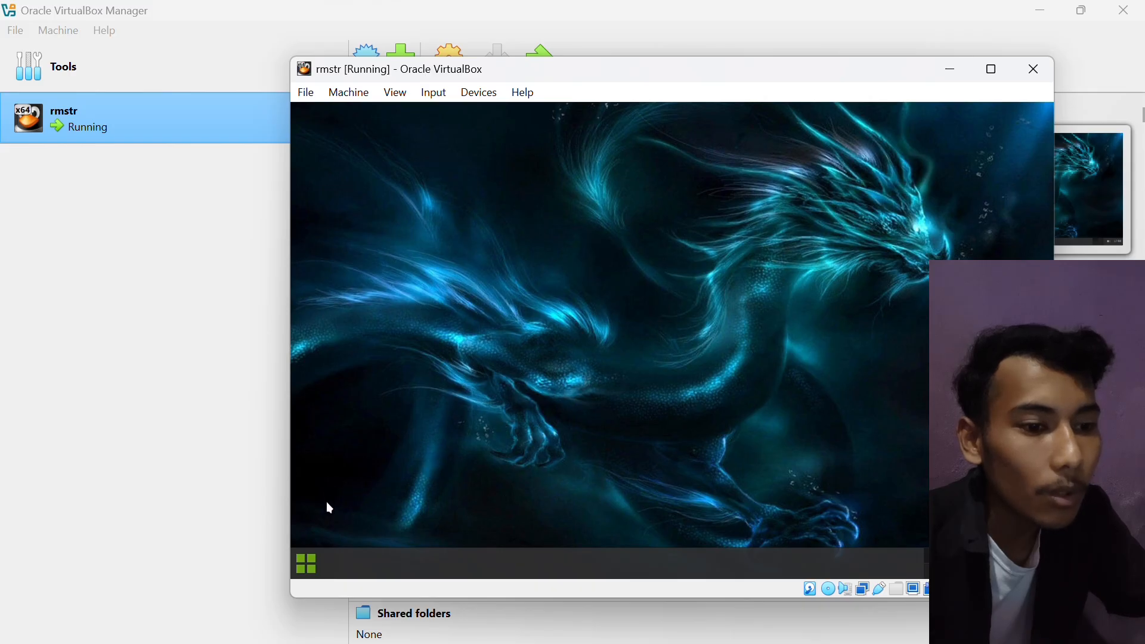
pyautogui.click(320, 564)
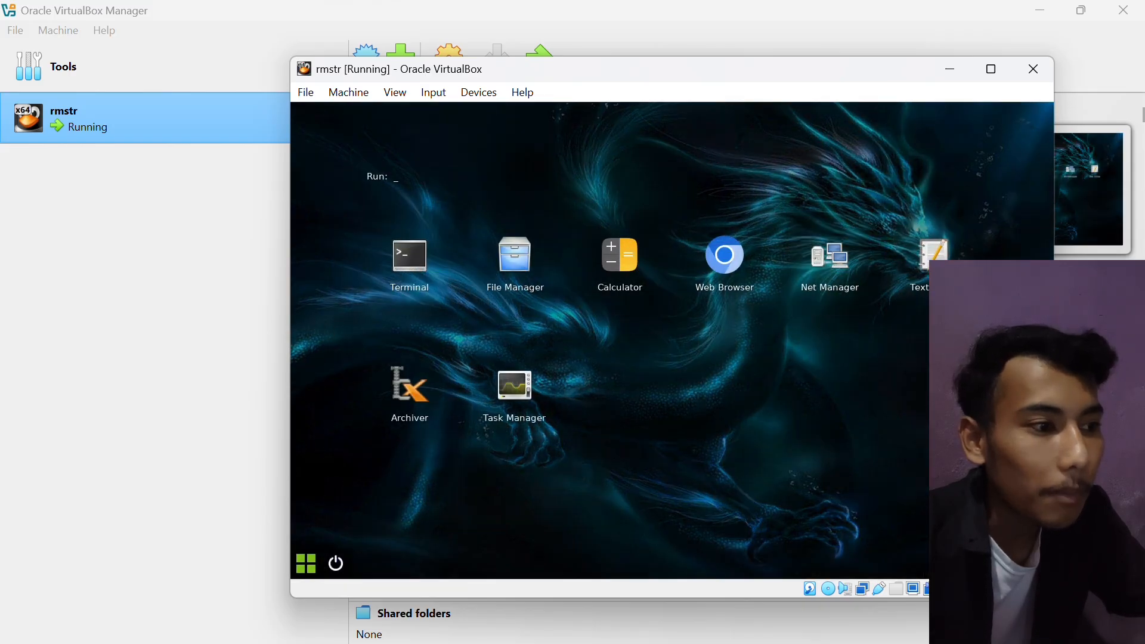
pyautogui.click(782, 373)
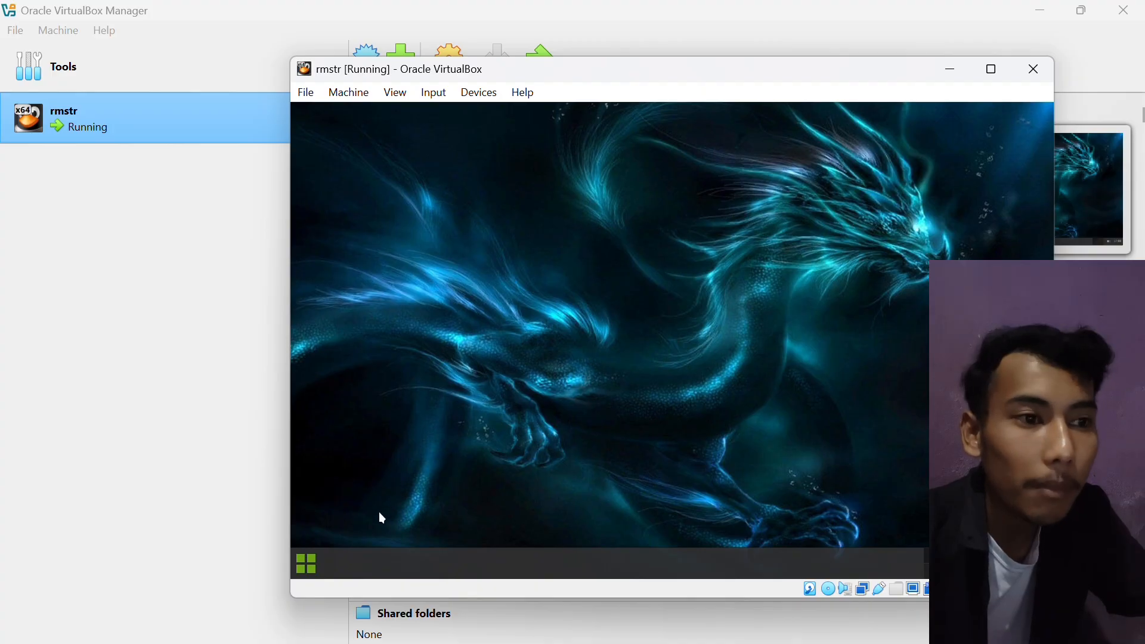
# - Open a terminal in Slax and refresh the package lists with apt update
pyautogui.click(319, 563)
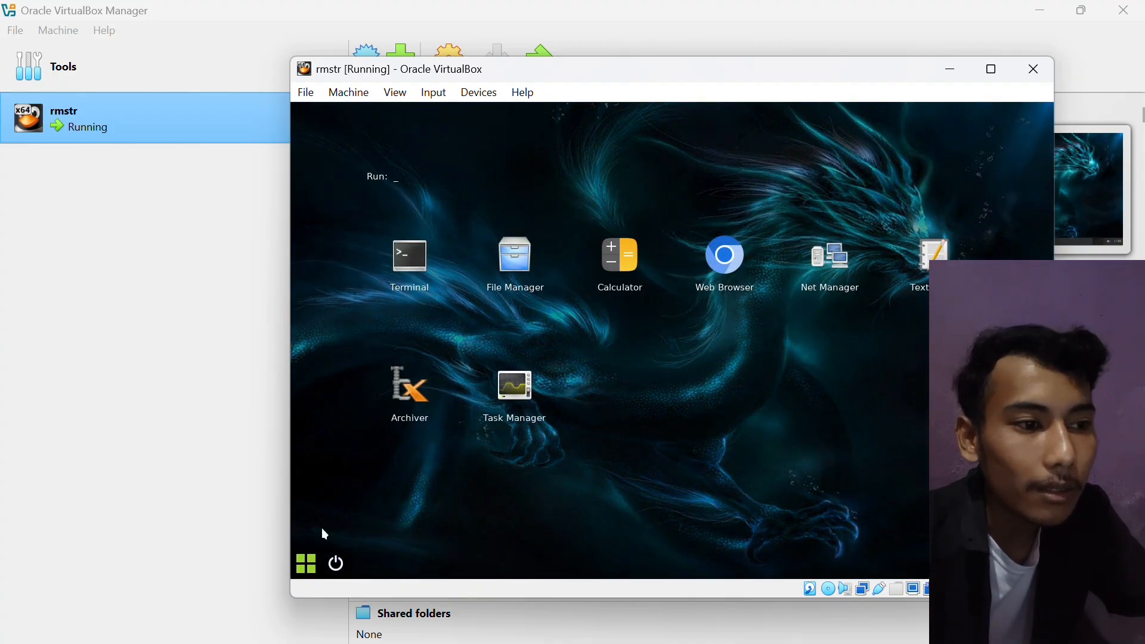
pyautogui.click(412, 261)
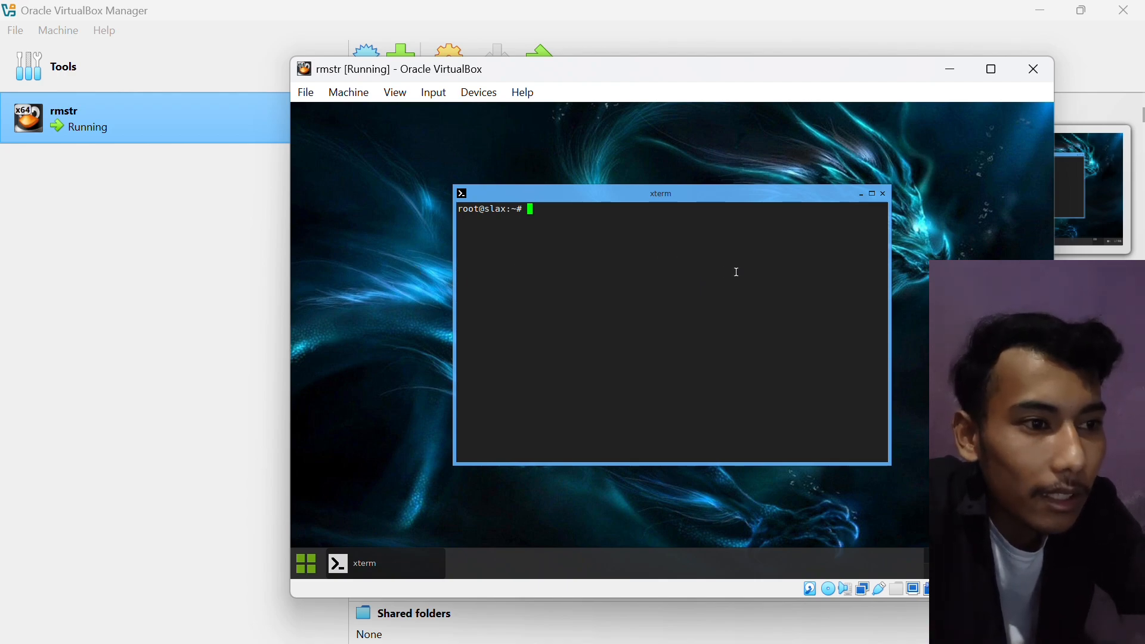
pyautogui.write('apt ')
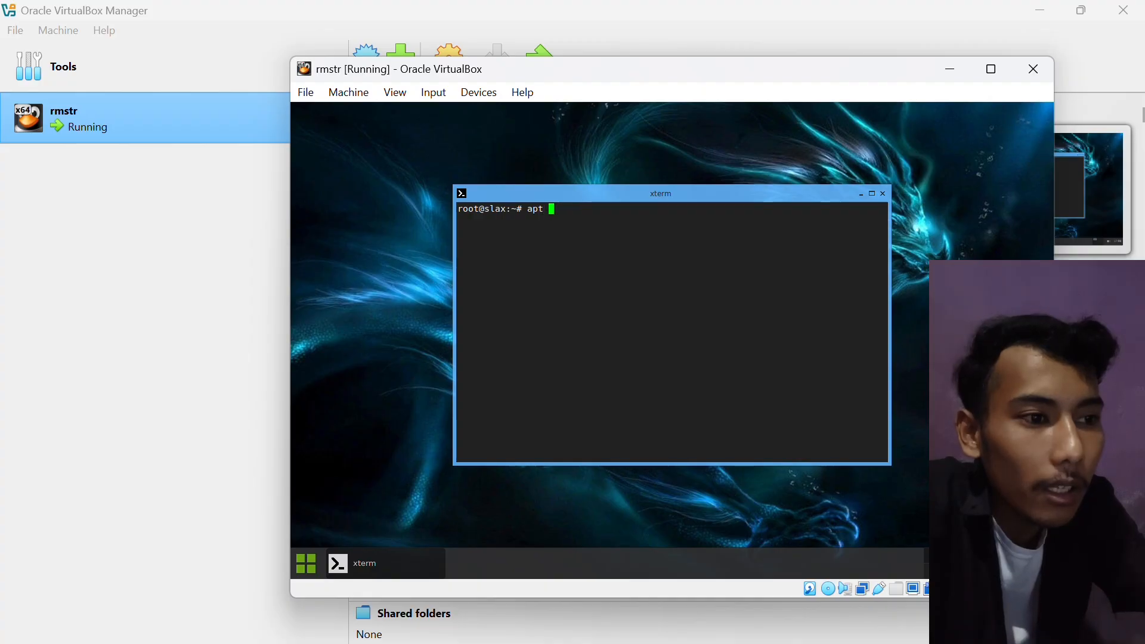
pyautogui.write('update')
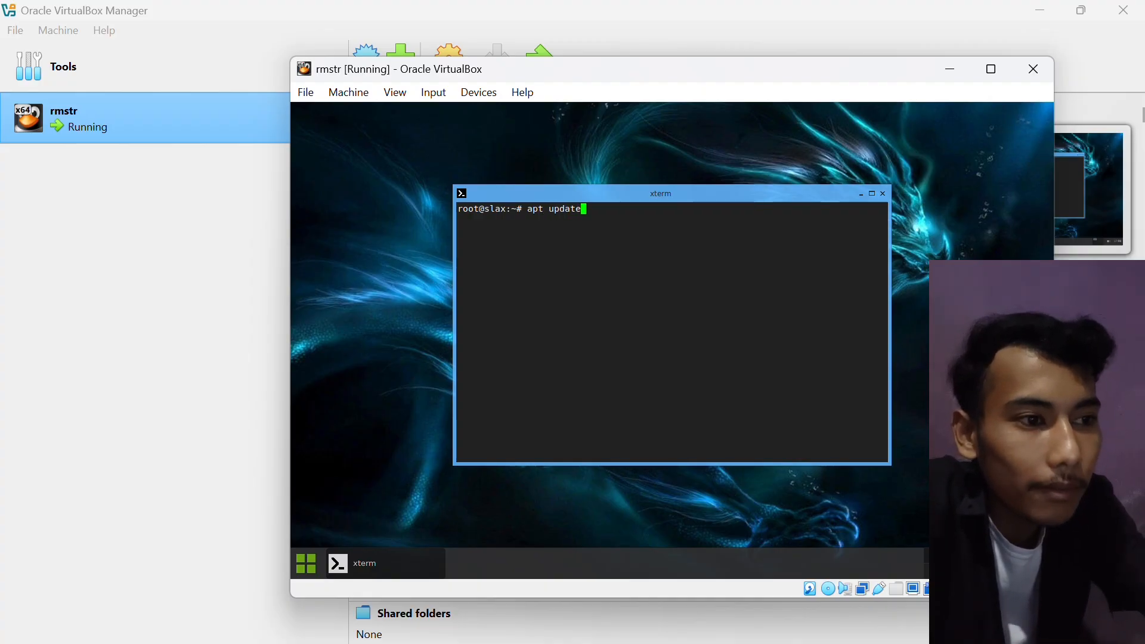
pyautogui.press('Return')
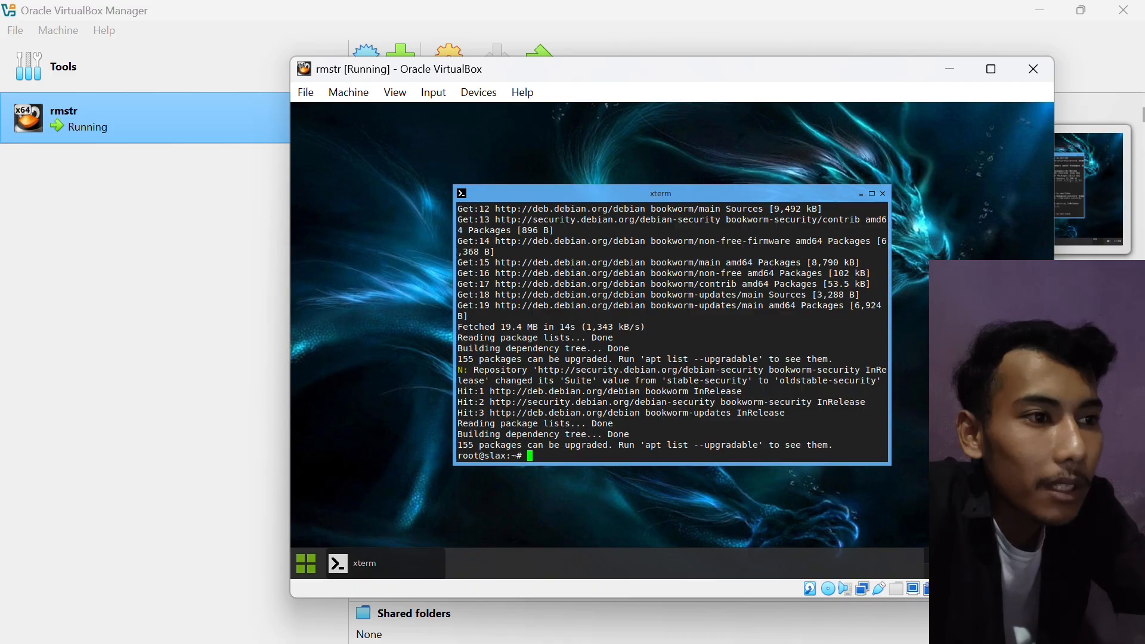
# - Install LibreOffice with apt install libreoffice, accepting the installation, and check the application launcher for its programs
pyautogui.write('apt ')
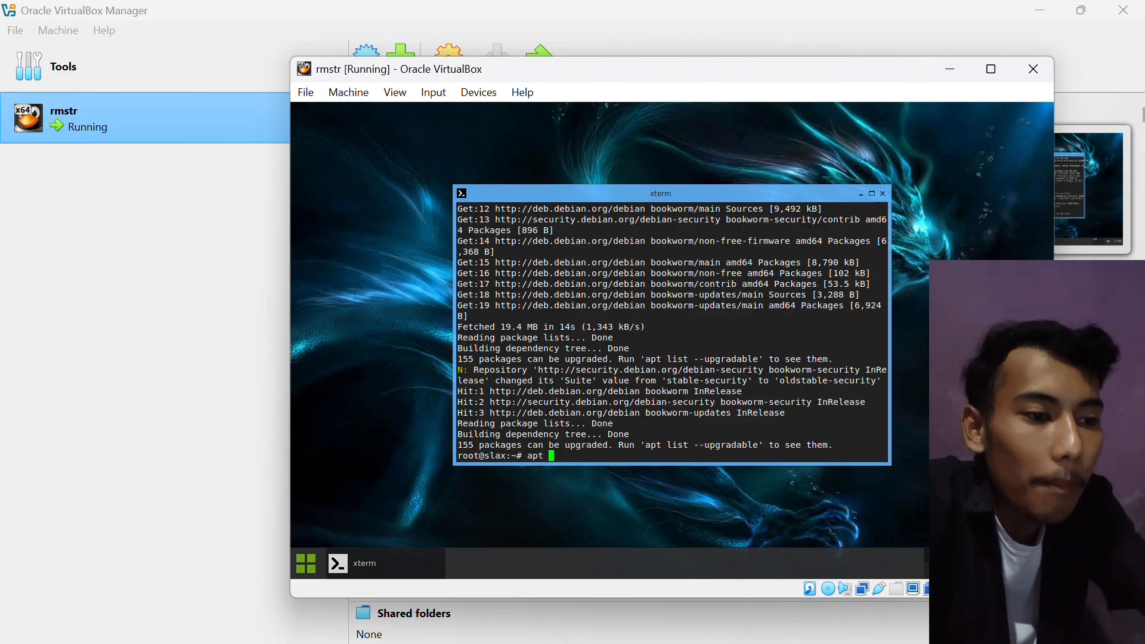
pyautogui.write('install')
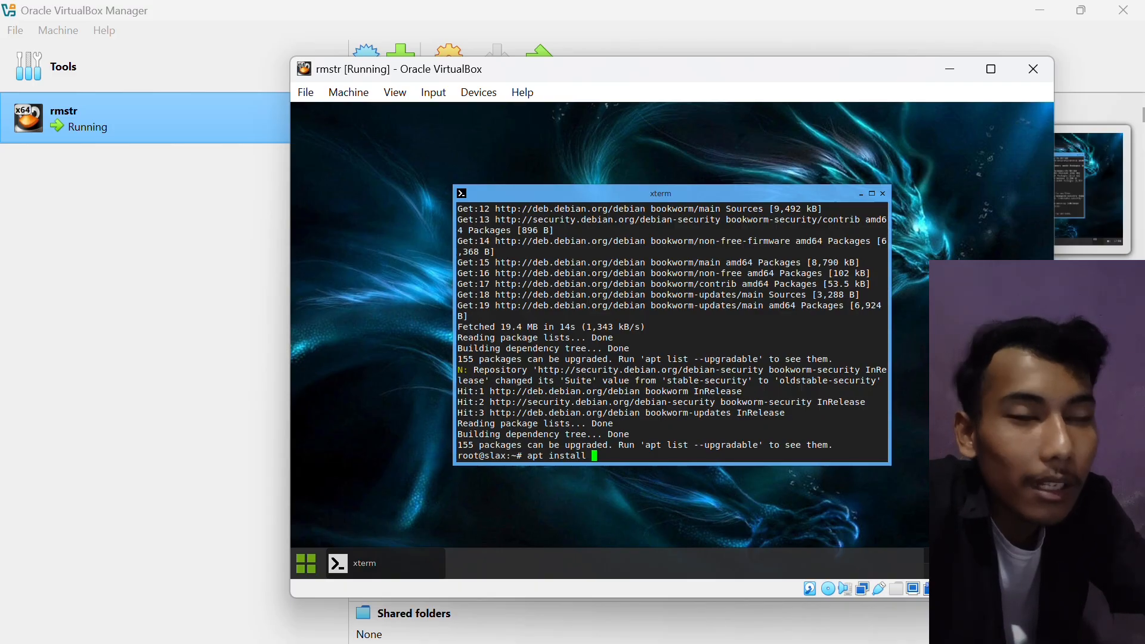
pyautogui.write(' li')
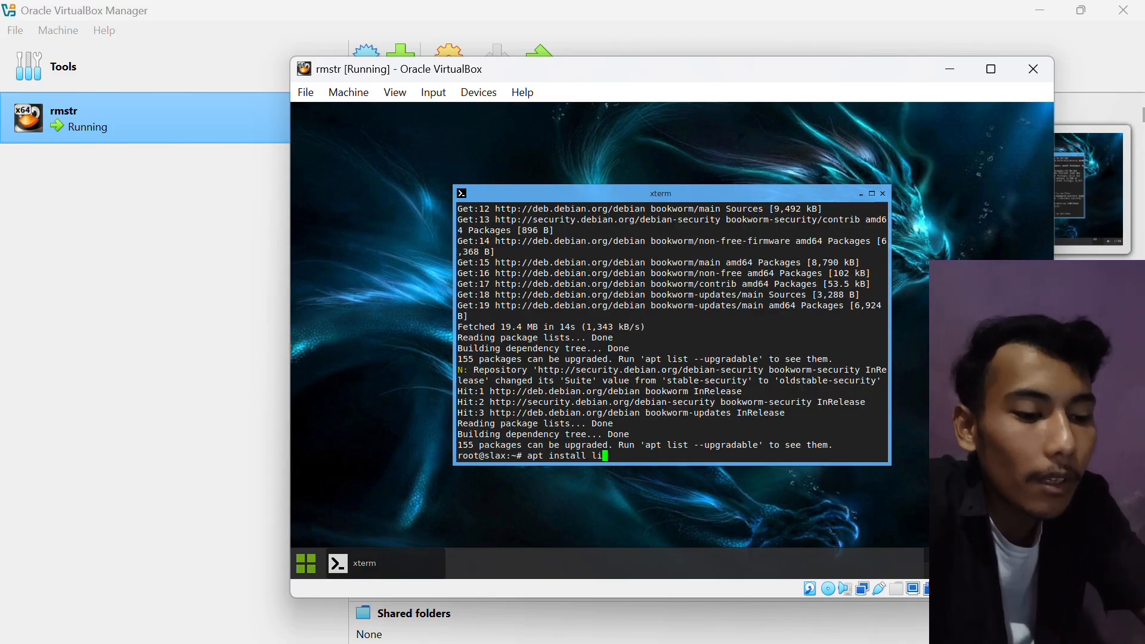
pyautogui.write('breofi')
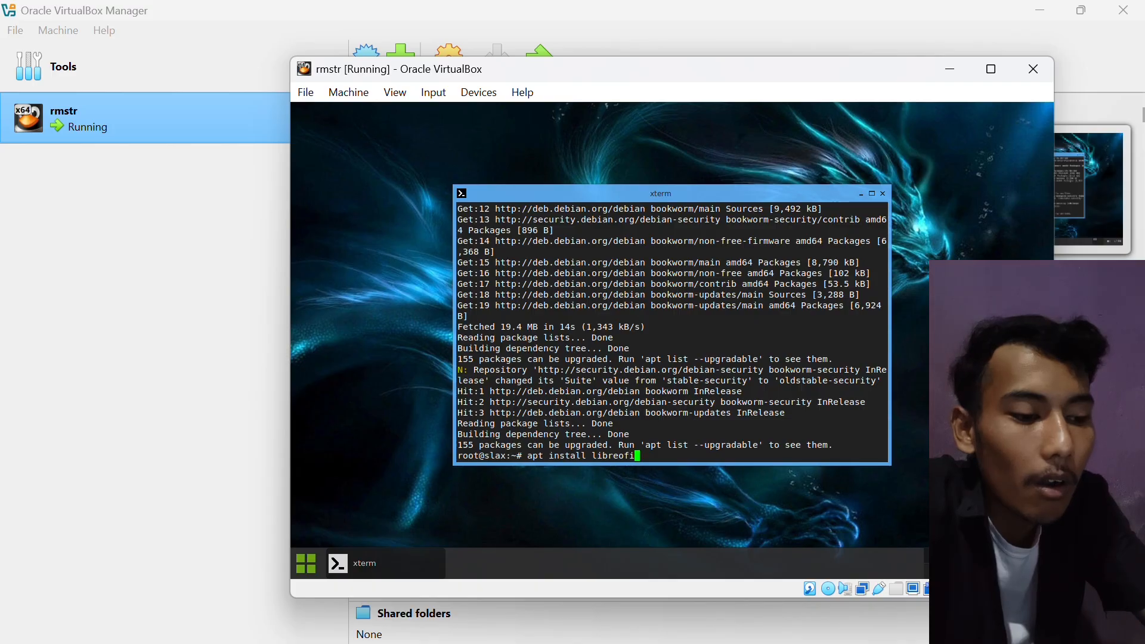
pyautogui.press('BackSpace')
pyautogui.write('f')
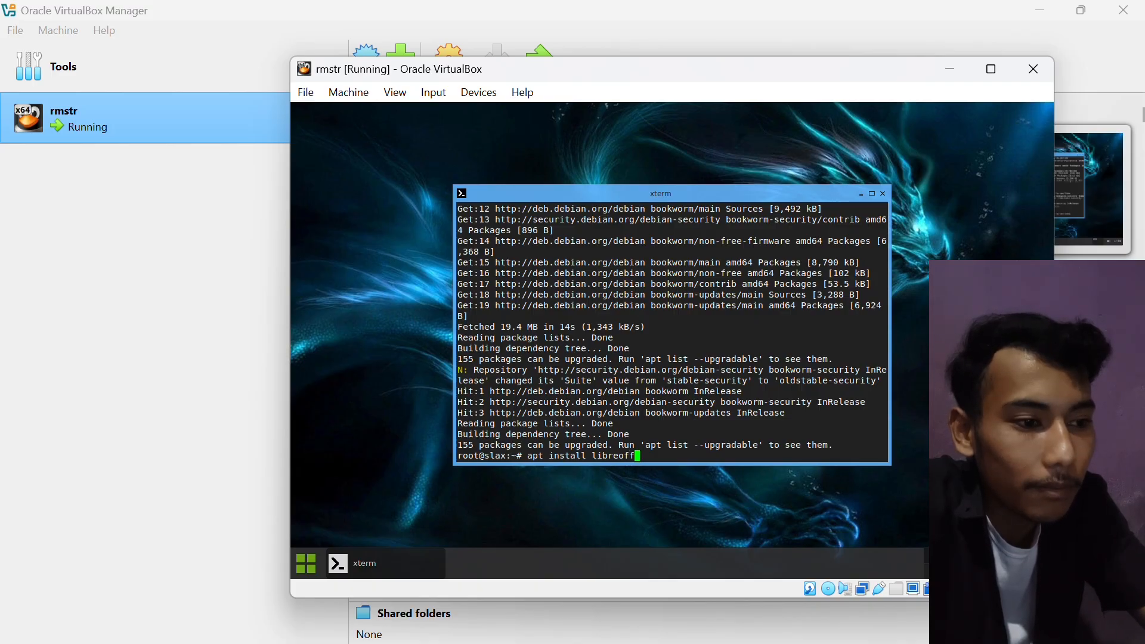
pyautogui.write('ice')
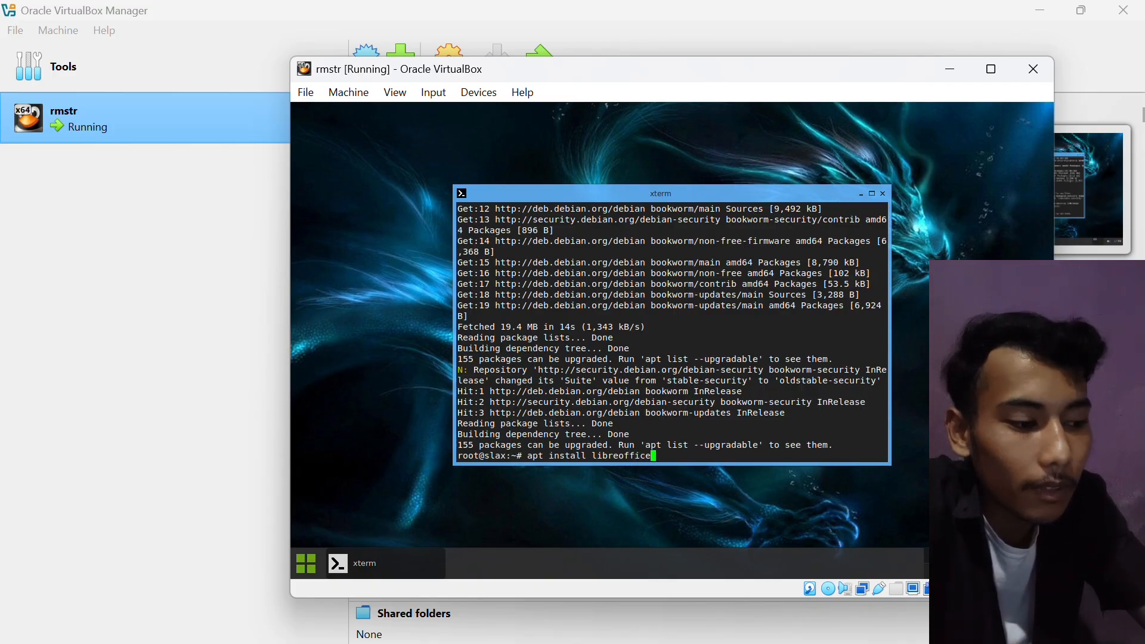
pyautogui.press('Return')
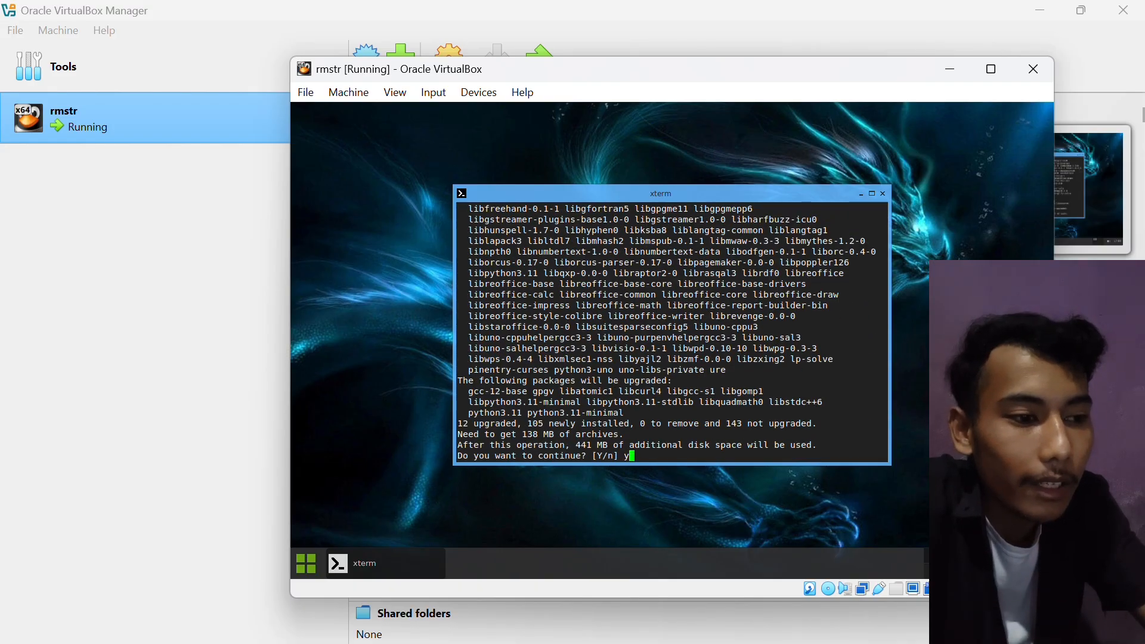
pyautogui.write('y')
pyautogui.press('Return')
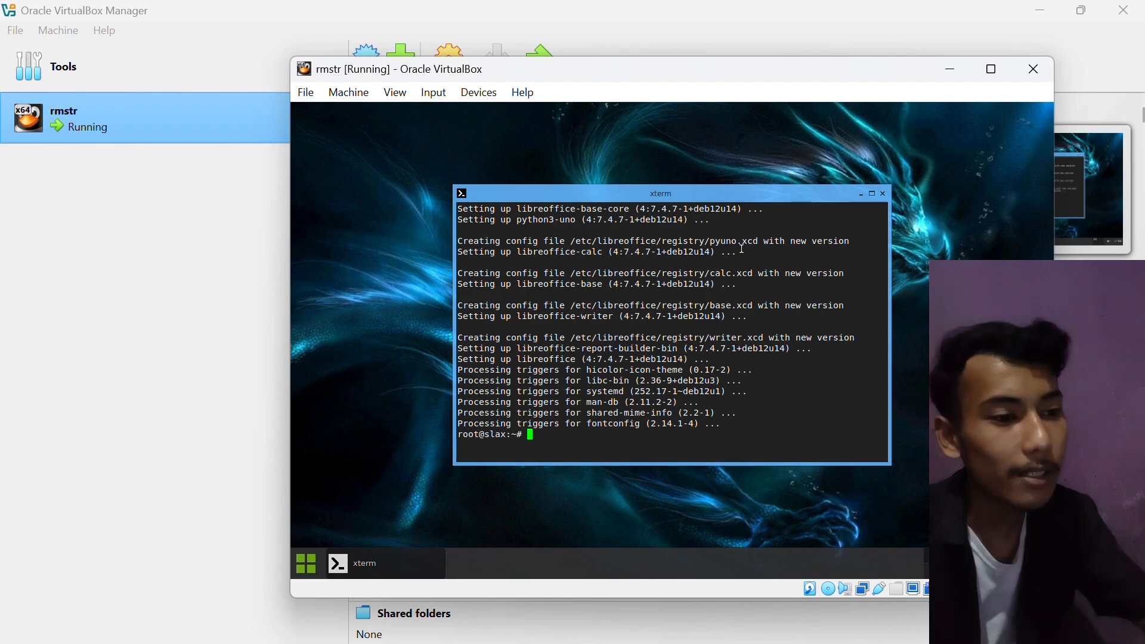
pyautogui.click(311, 564)
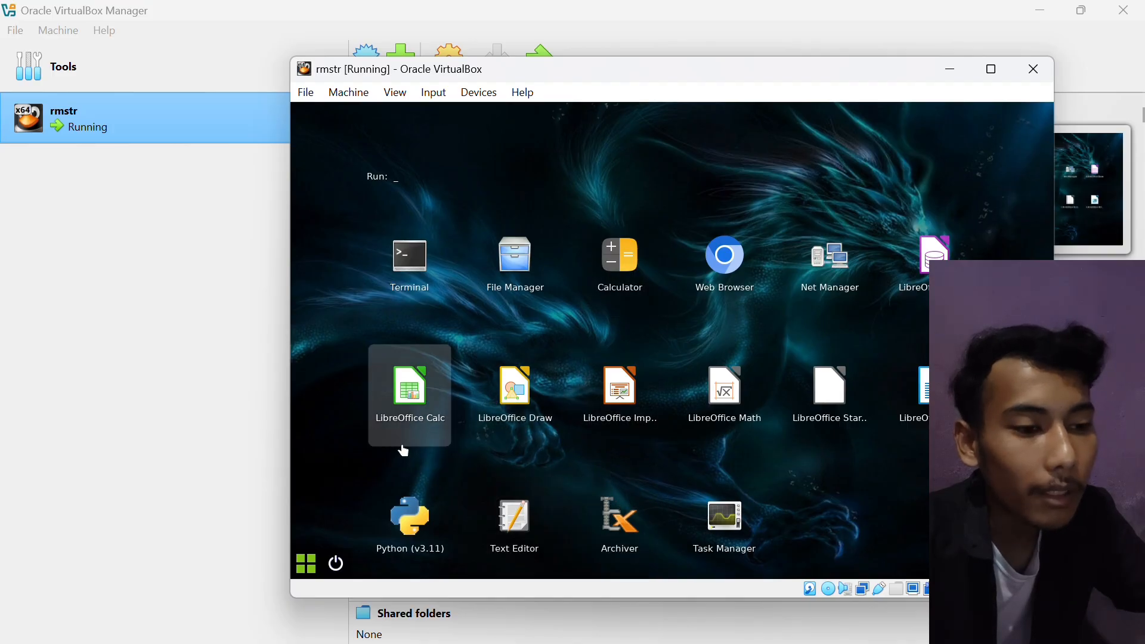
pyautogui.click(857, 483)
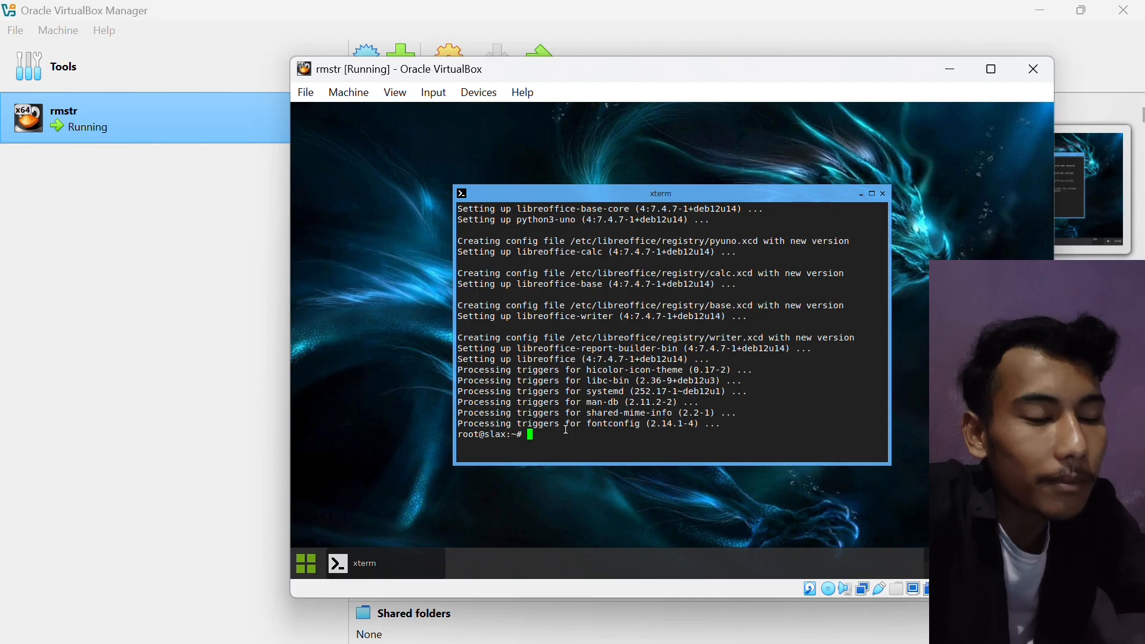
# - Change the terminal's working directory to Downloads with cd Downloads
pyautogui.write('cd')
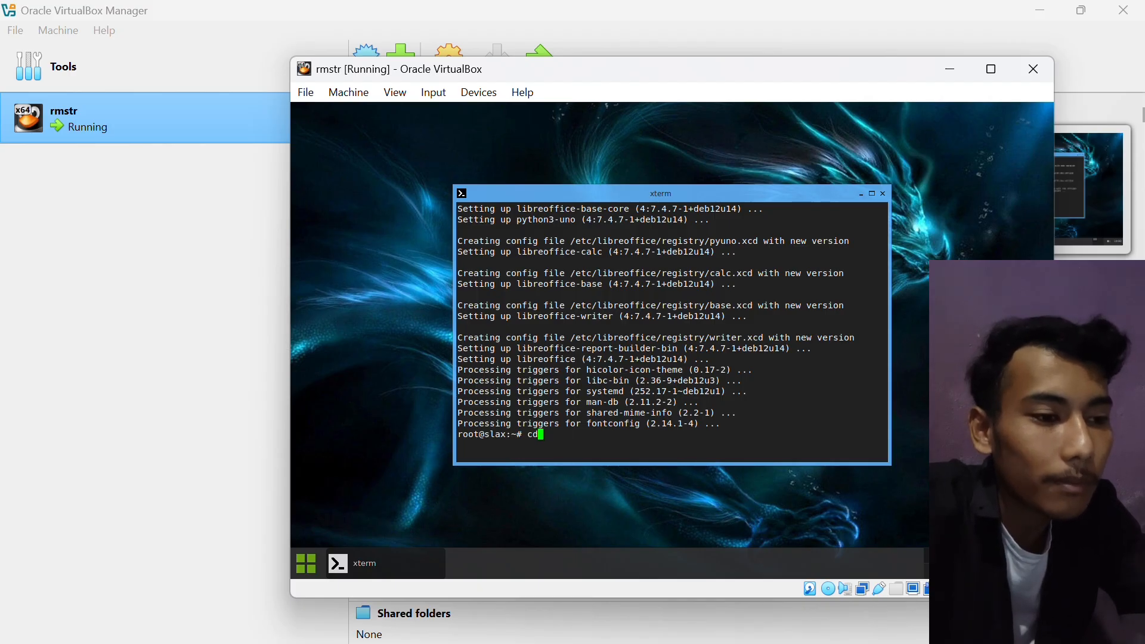
pyautogui.write(' Dow')
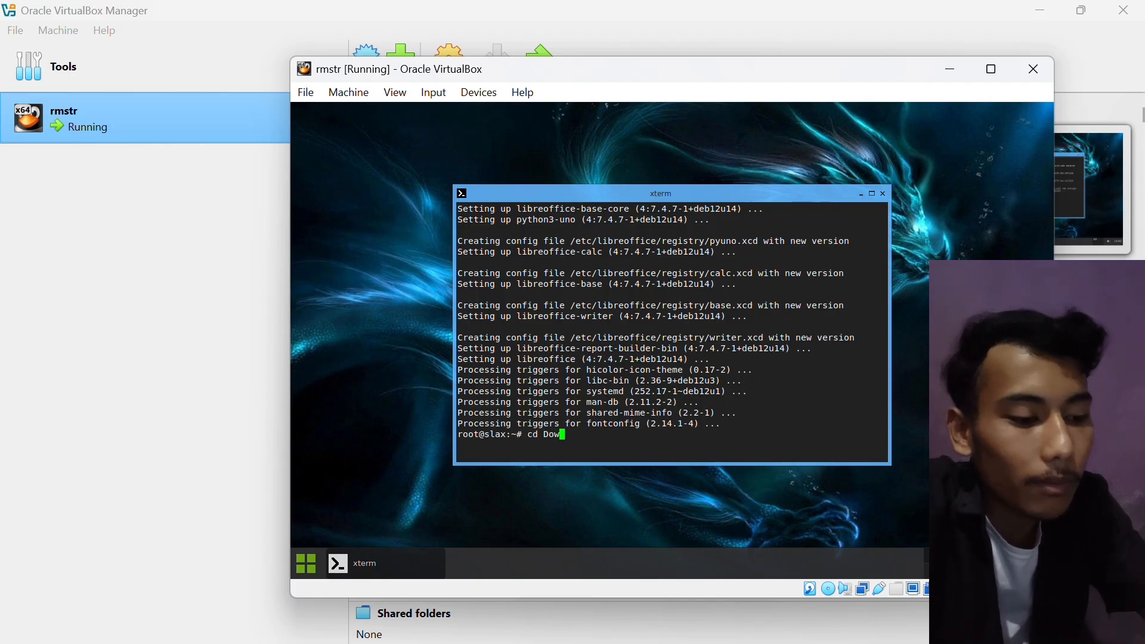
pyautogui.write('nloads')
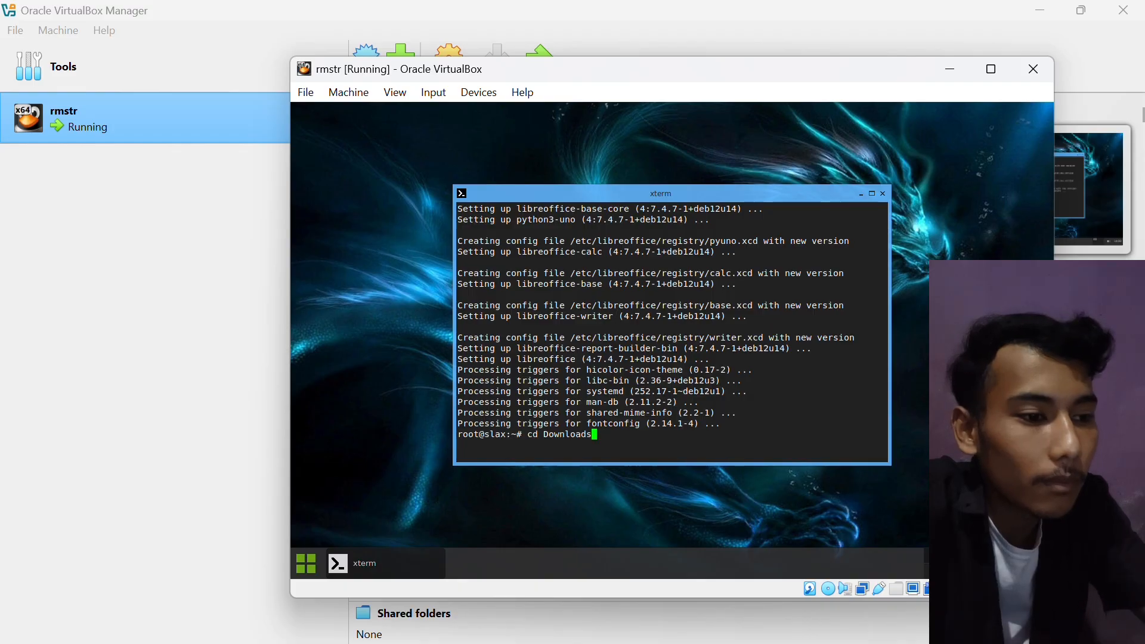
pyautogui.press('Return')
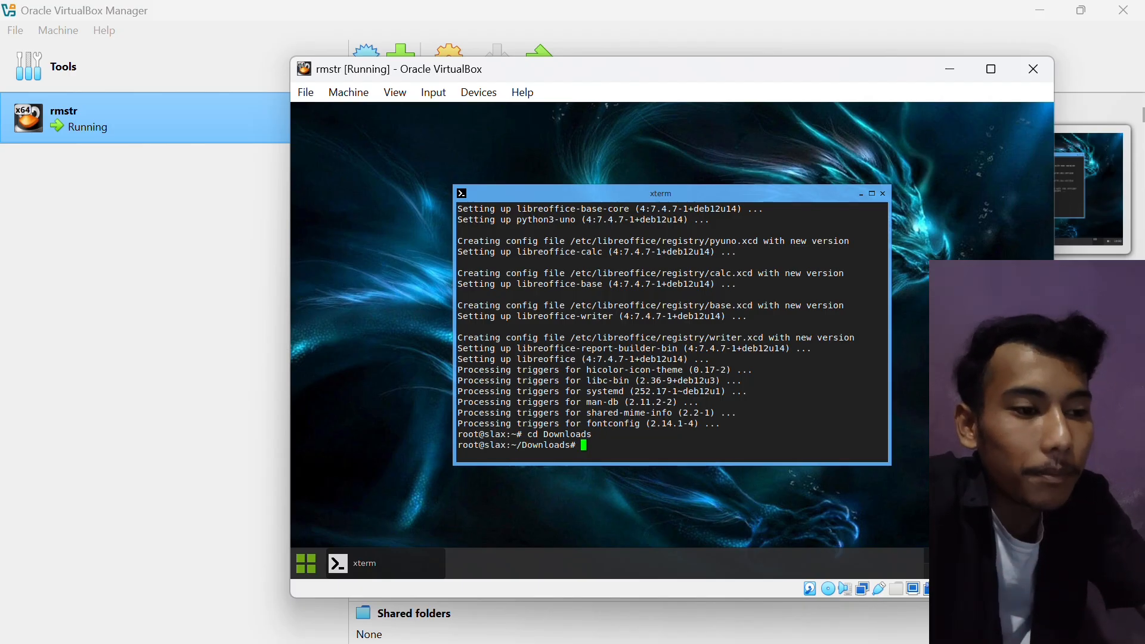
# - Inspect the Downloads folder's contents in the file manager and close it
pyautogui.click(311, 565)
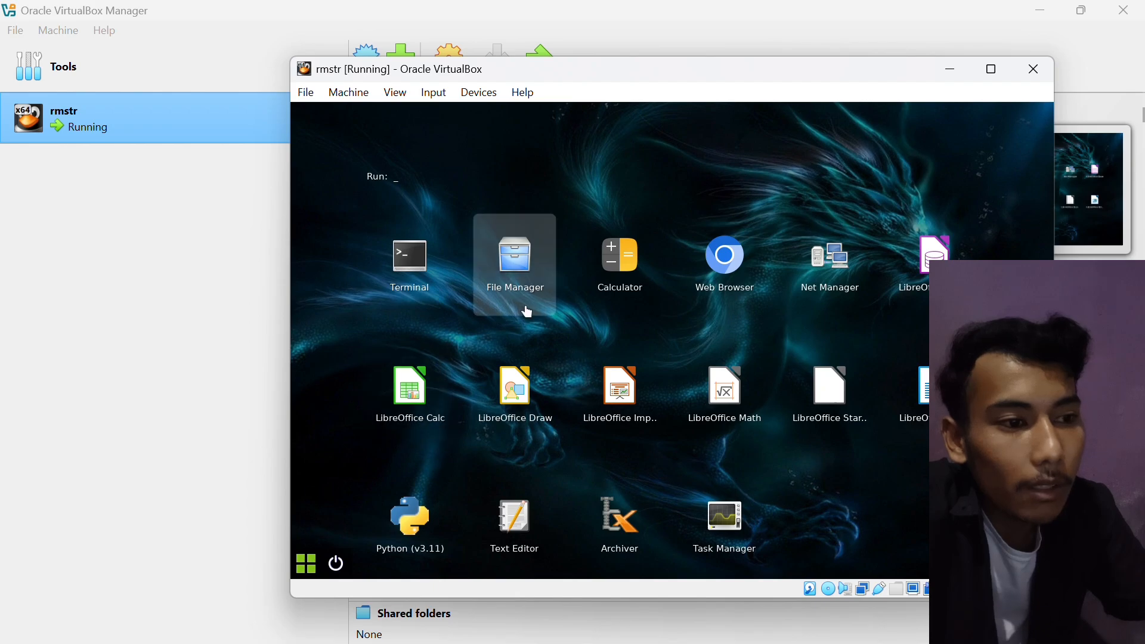
pyautogui.click(537, 296)
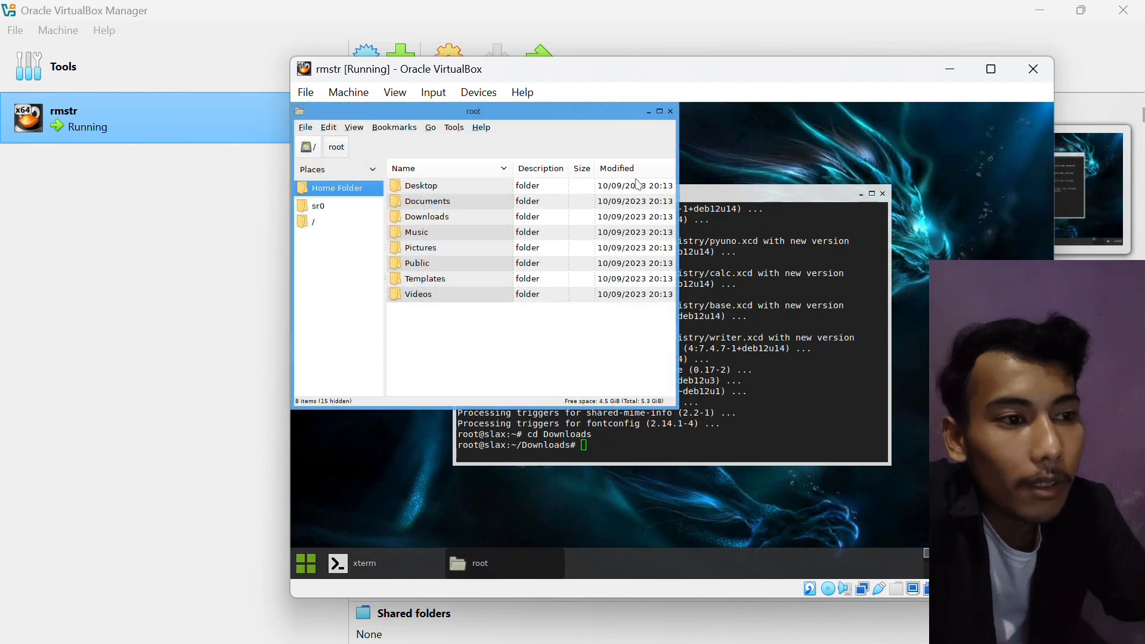
pyautogui.doubleClick(440, 218)
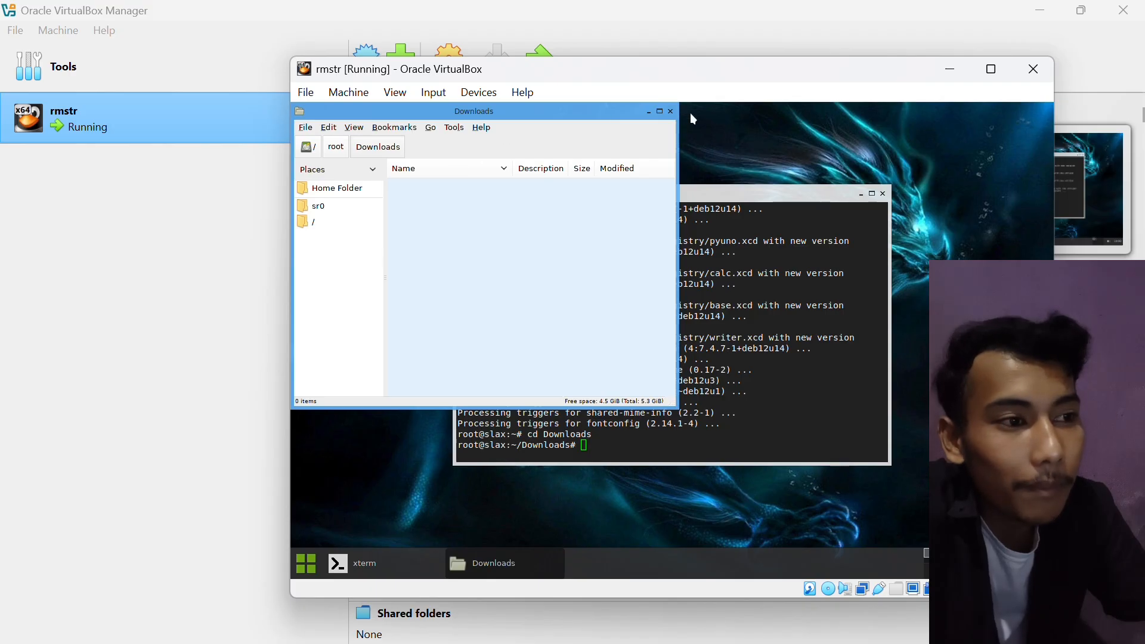
pyautogui.click(670, 112)
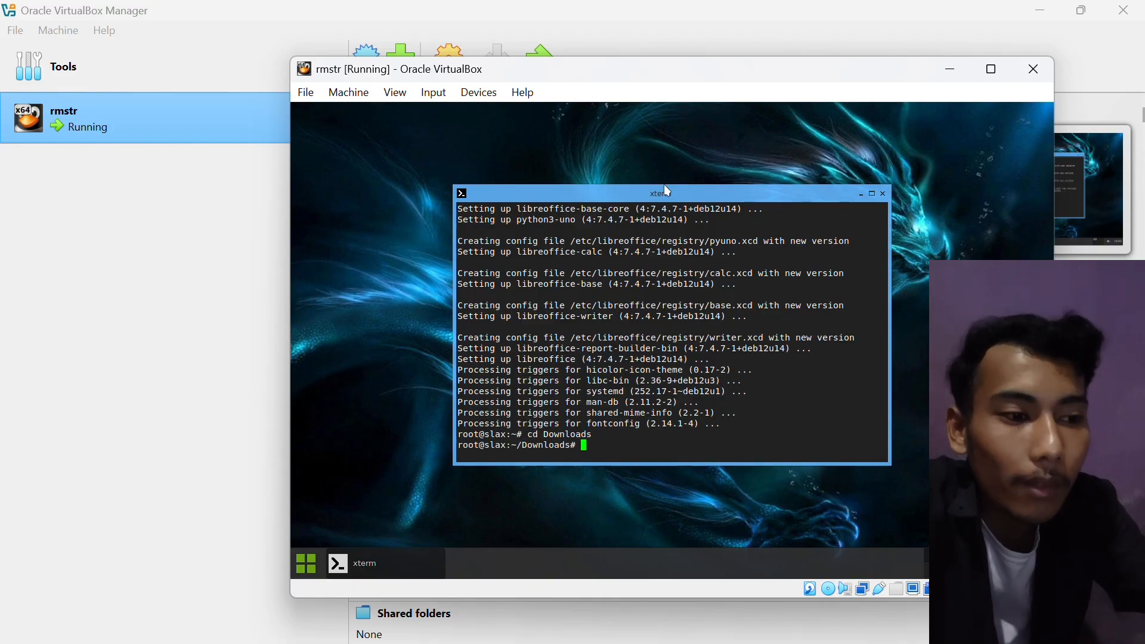
# - Enter a savechanges command in the Downloads directory to save the LibreOffice installation as a module
pyautogui.write('save')
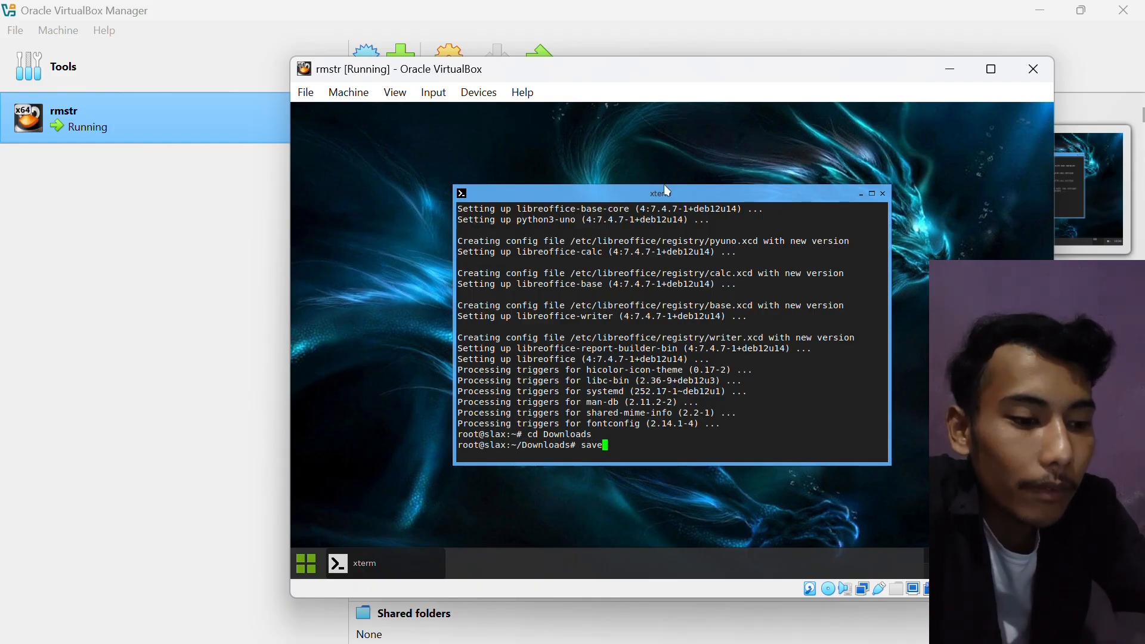
pyautogui.write('changes ')
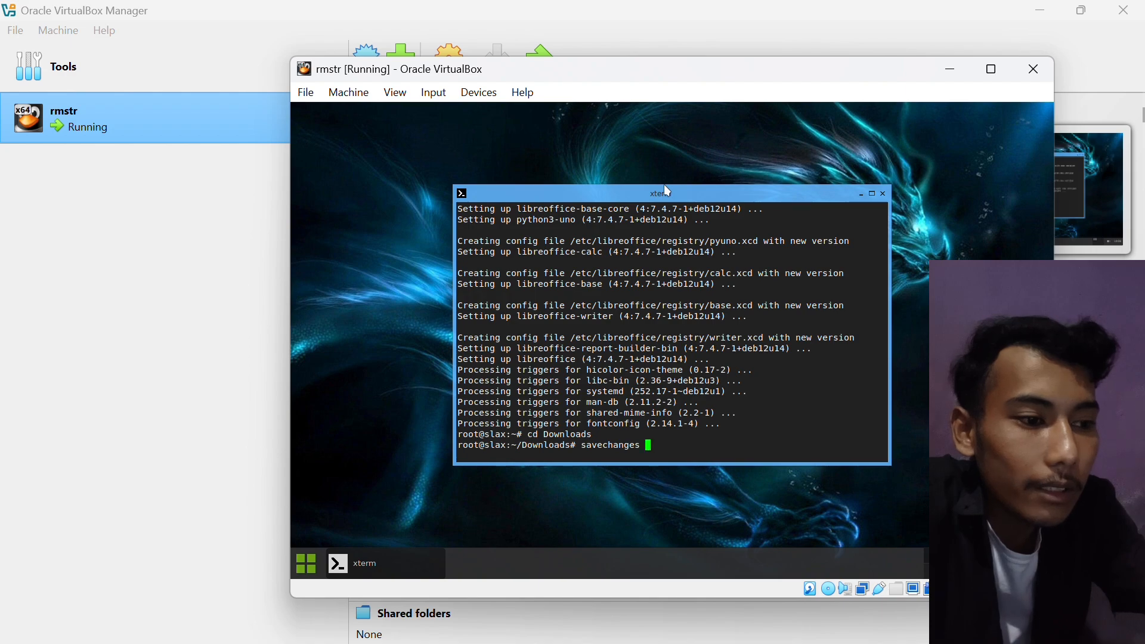
pyautogui.write('libreeo')
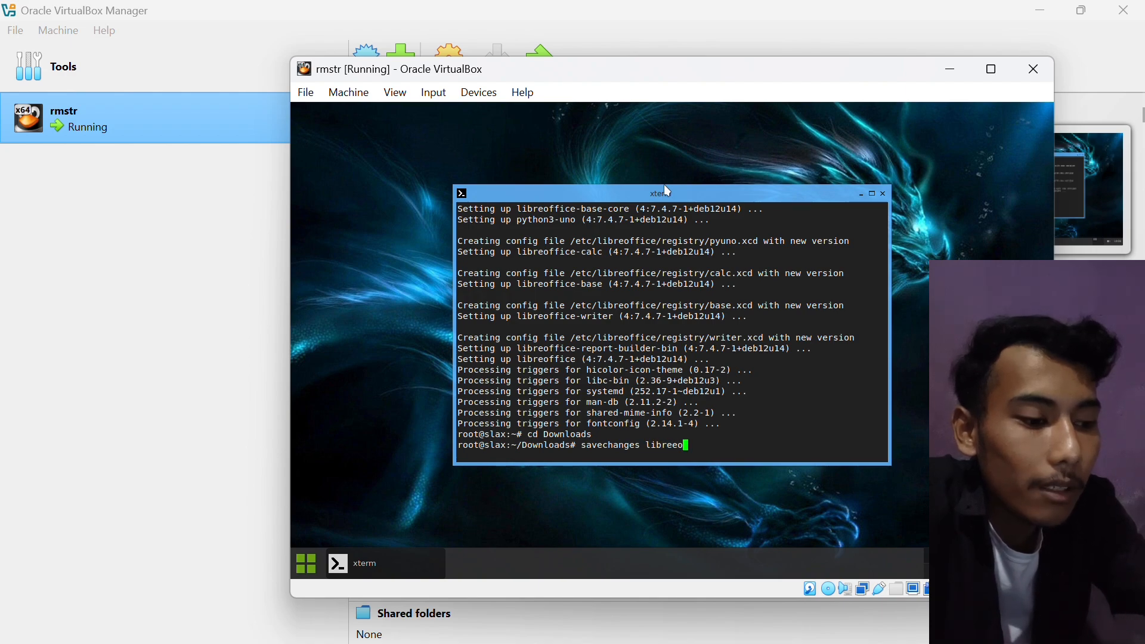
pyautogui.write('f')
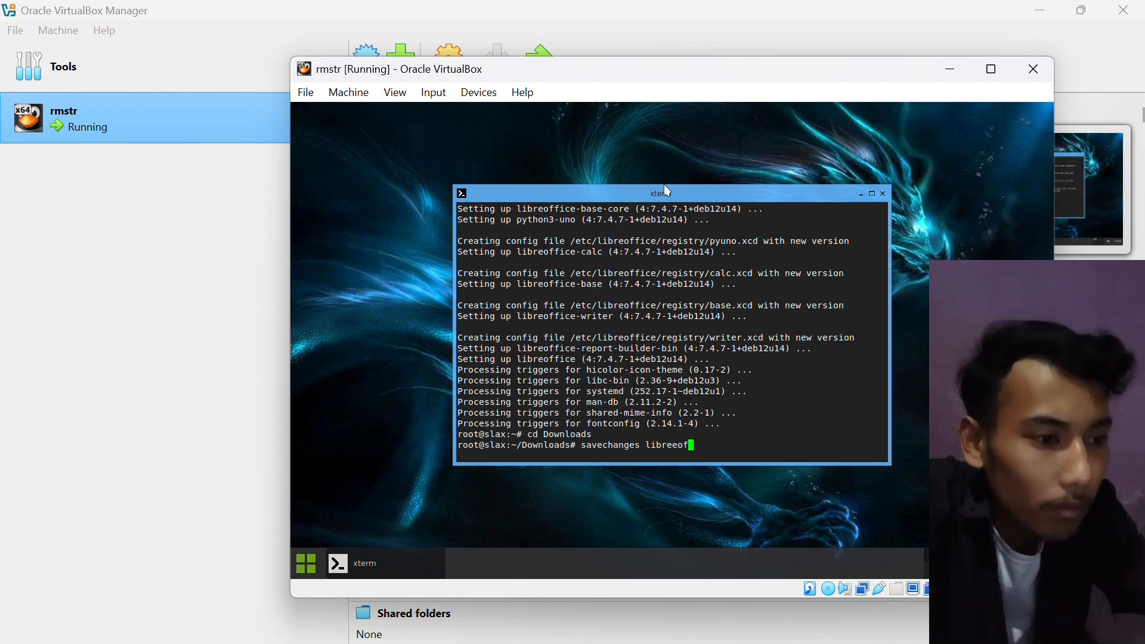
# - Save the session changes from the Downloads directory into a module named libreoffice.sb using the savechanges command
pyautogui.press('BackSpace')
pyautogui.press('BackSpace')
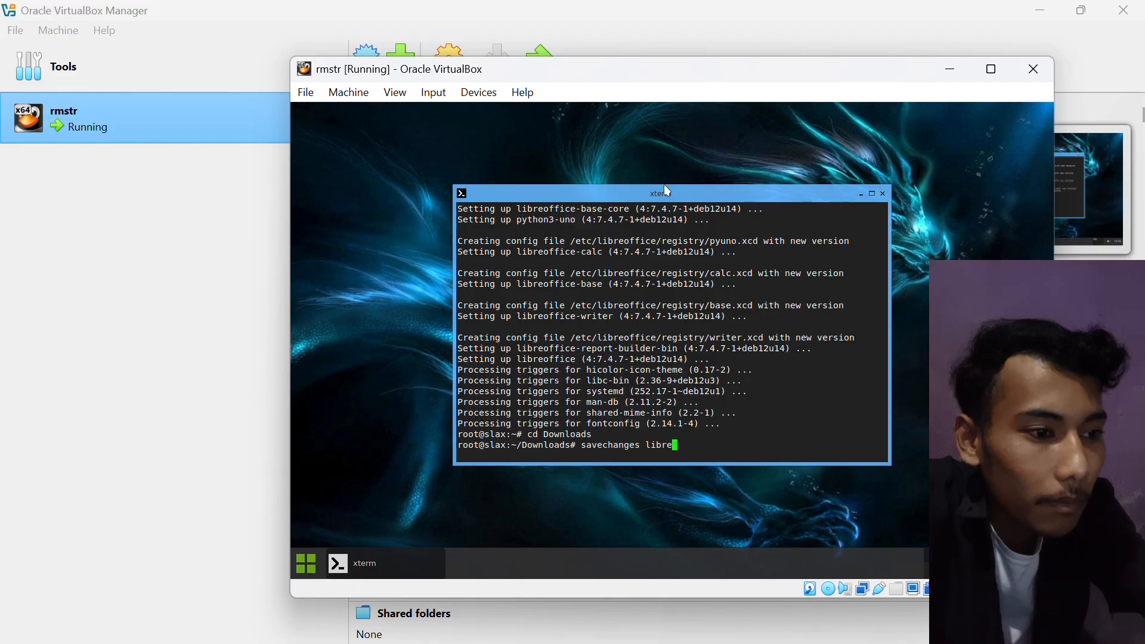
pyautogui.write('office')
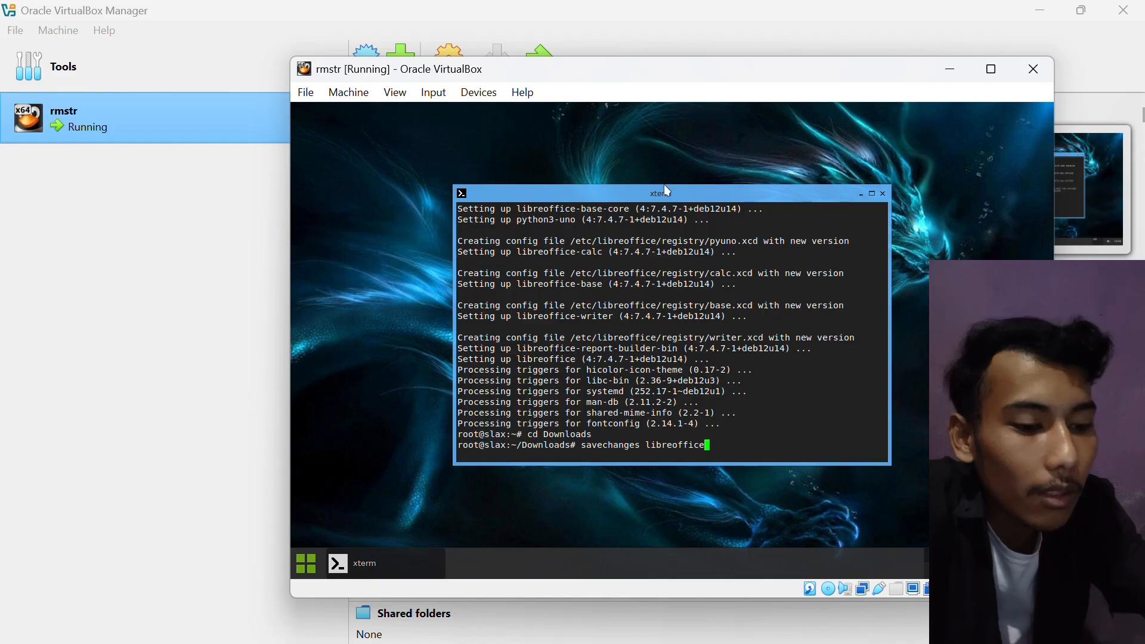
pyautogui.write('.sb')
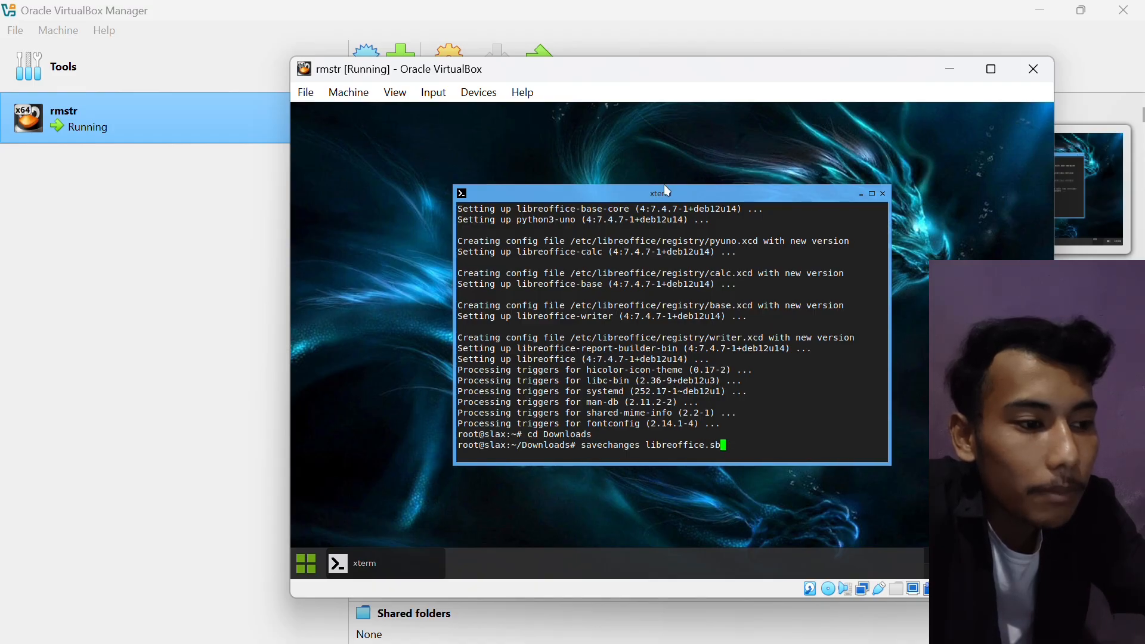
pyautogui.press('Return')
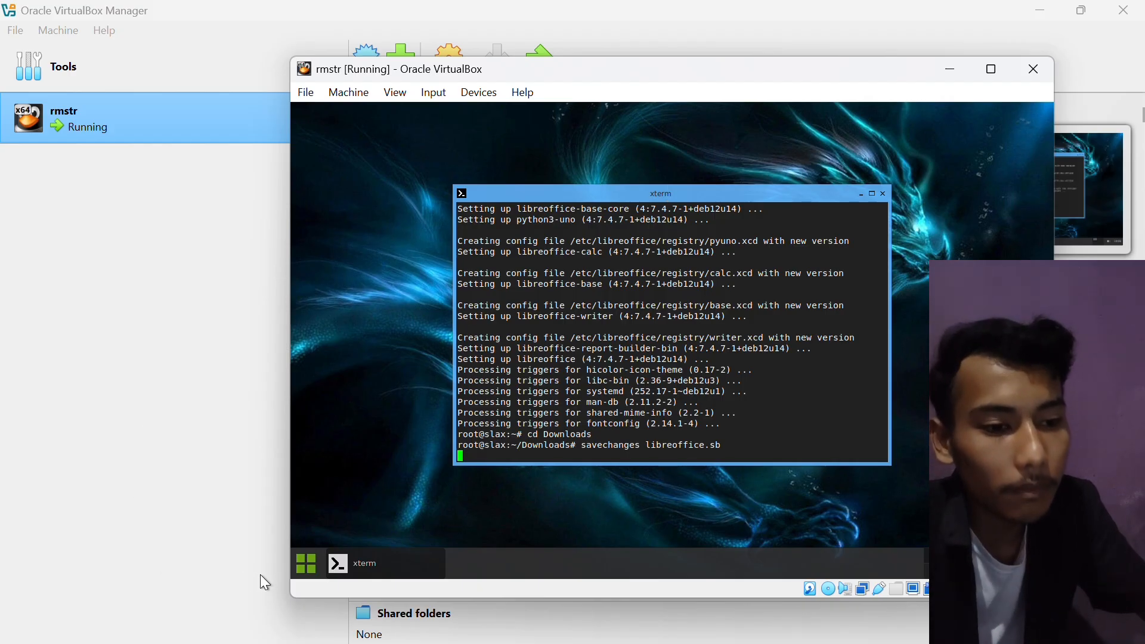
# - Open the Downloads folder in the file manager and close the terminal once the module is saved
pyautogui.click(307, 563)
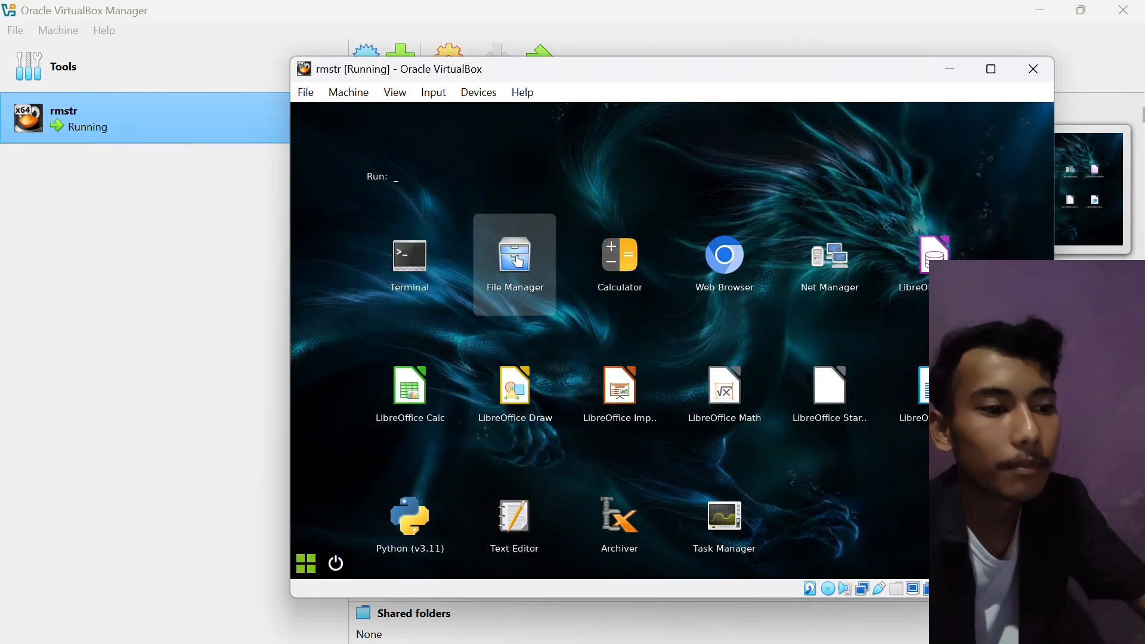
pyautogui.click(515, 250)
pyautogui.doubleClick(422, 218)
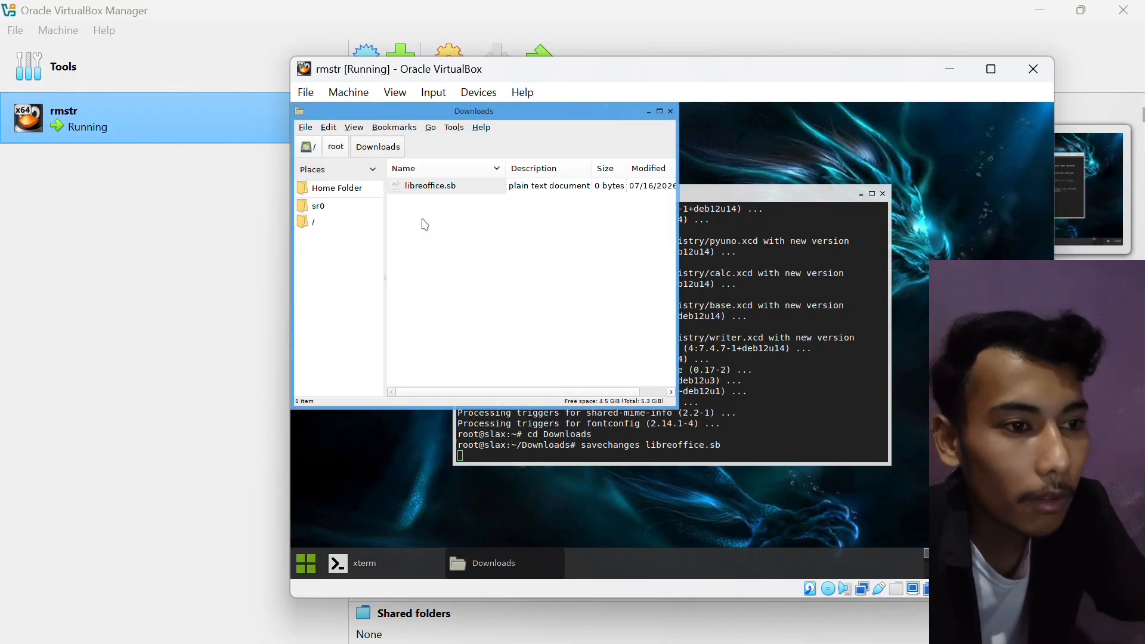
pyautogui.moveTo(715, 199); pyautogui.dragTo(765, 253)
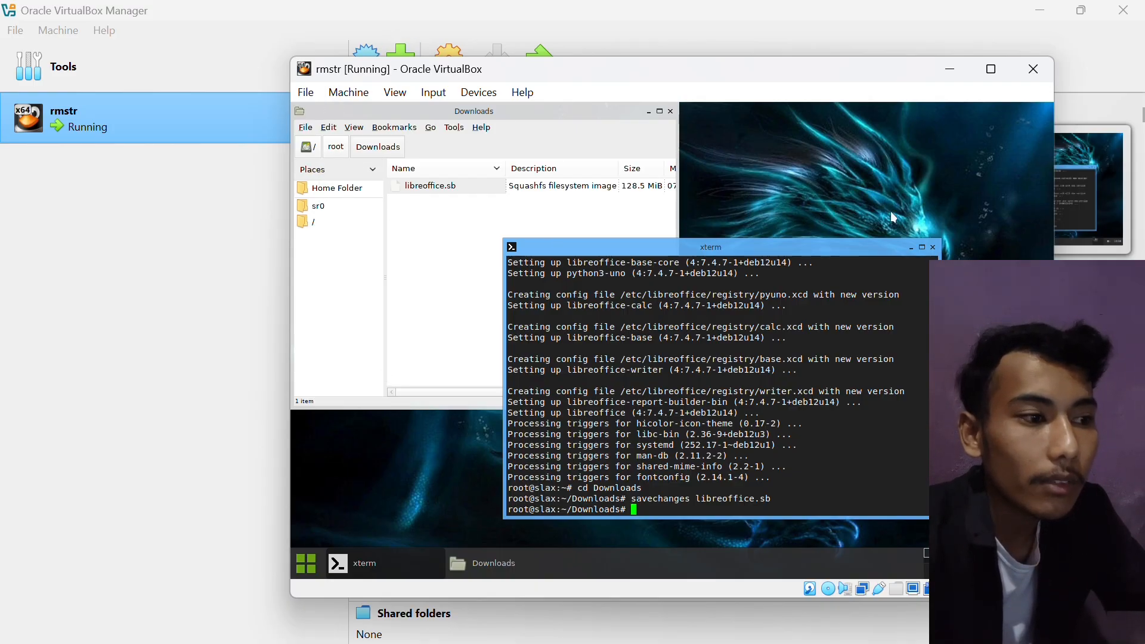
pyautogui.click(935, 247)
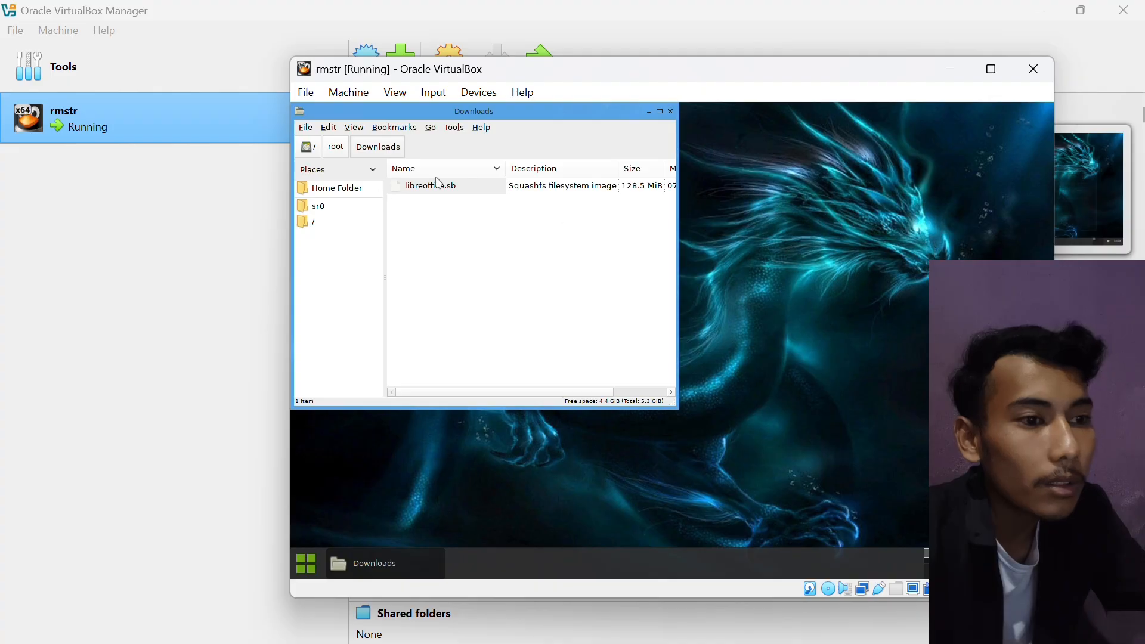
pyautogui.click(455, 190)
pyautogui.rightClick(451, 188)
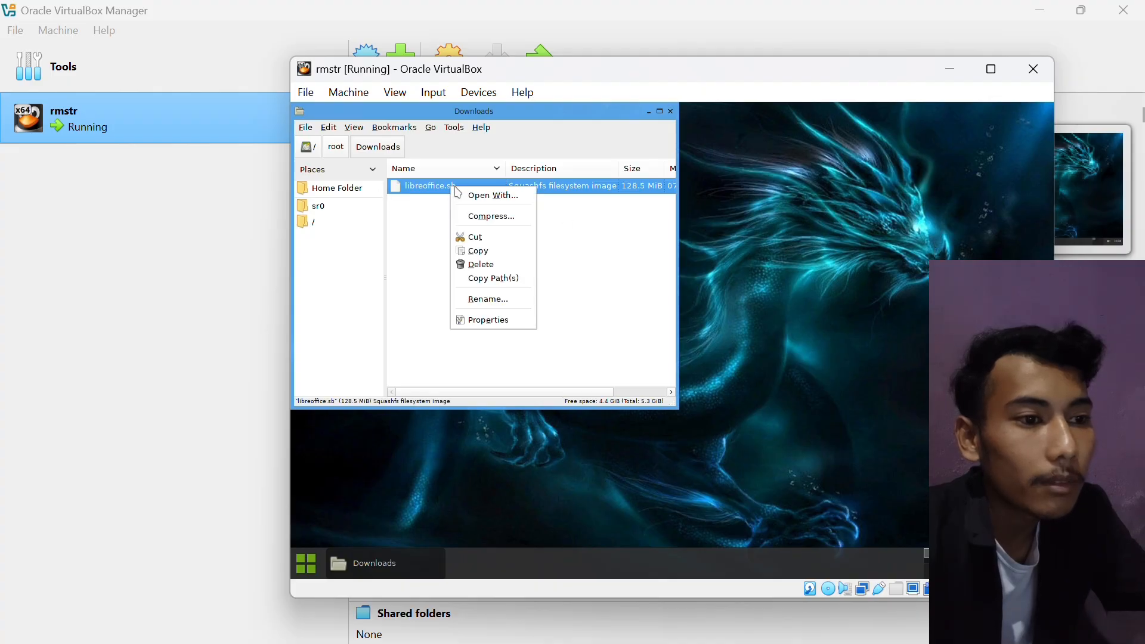
pyautogui.click(506, 238)
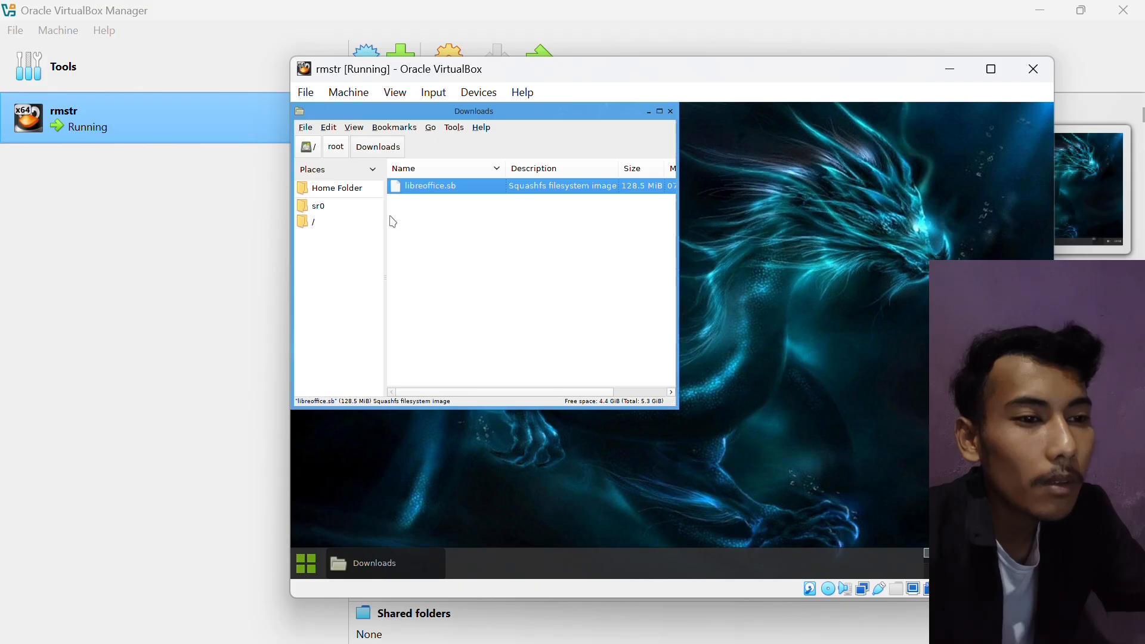
pyautogui.click(465, 219)
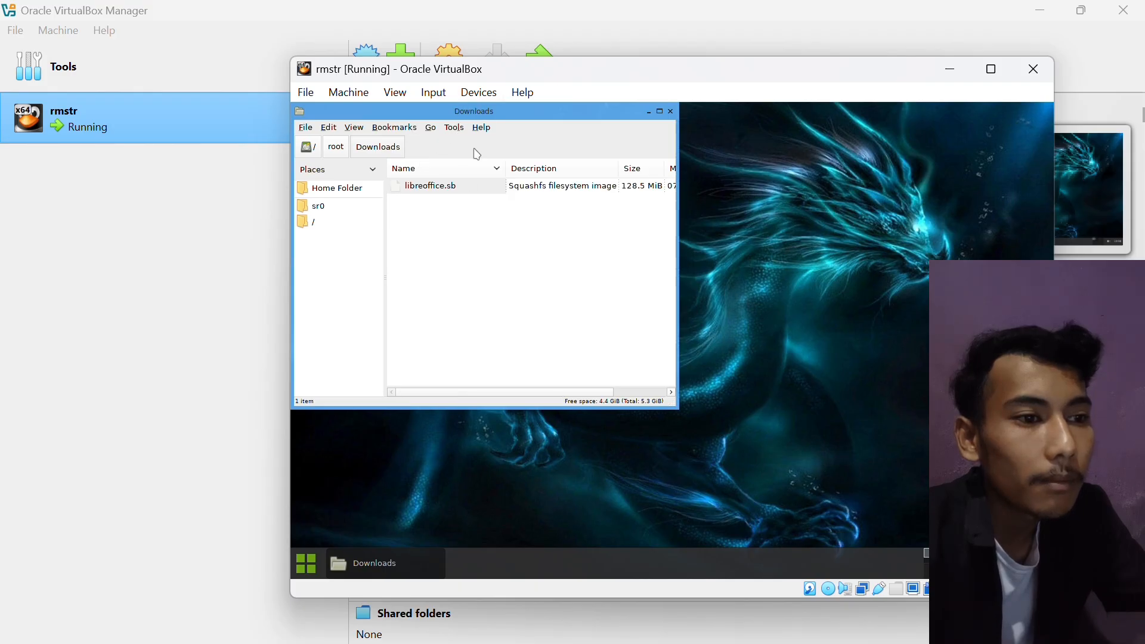
# - Attach the host's USB Disk 2.0 [0200] to the running virtual machine
pyautogui.click(480, 92)
pyautogui.moveTo(523, 178)
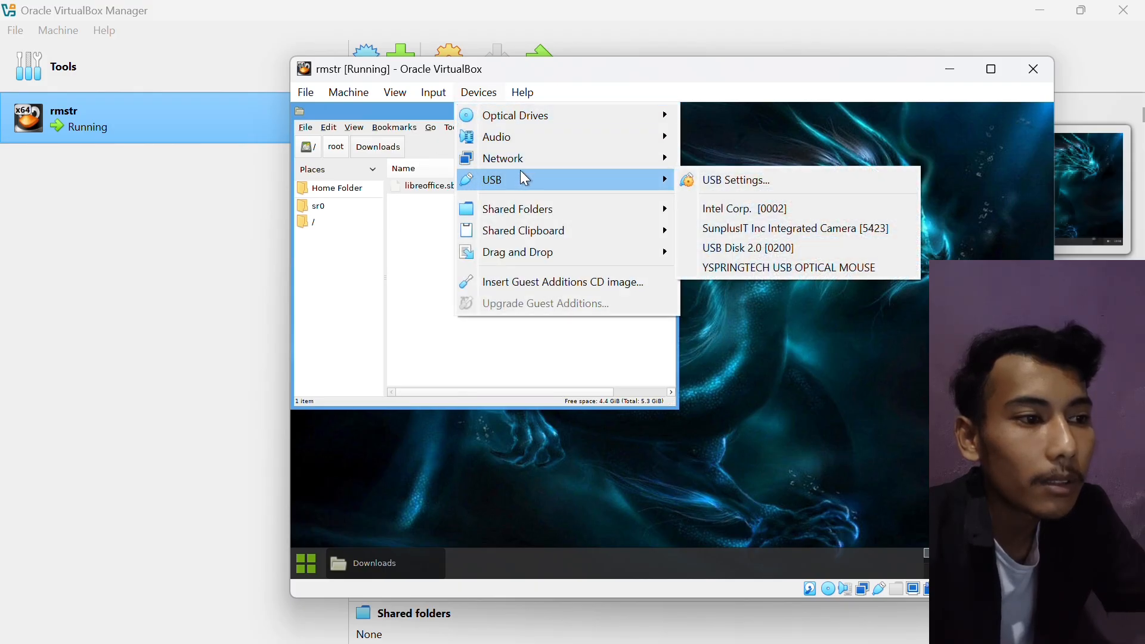
pyautogui.click(687, 243)
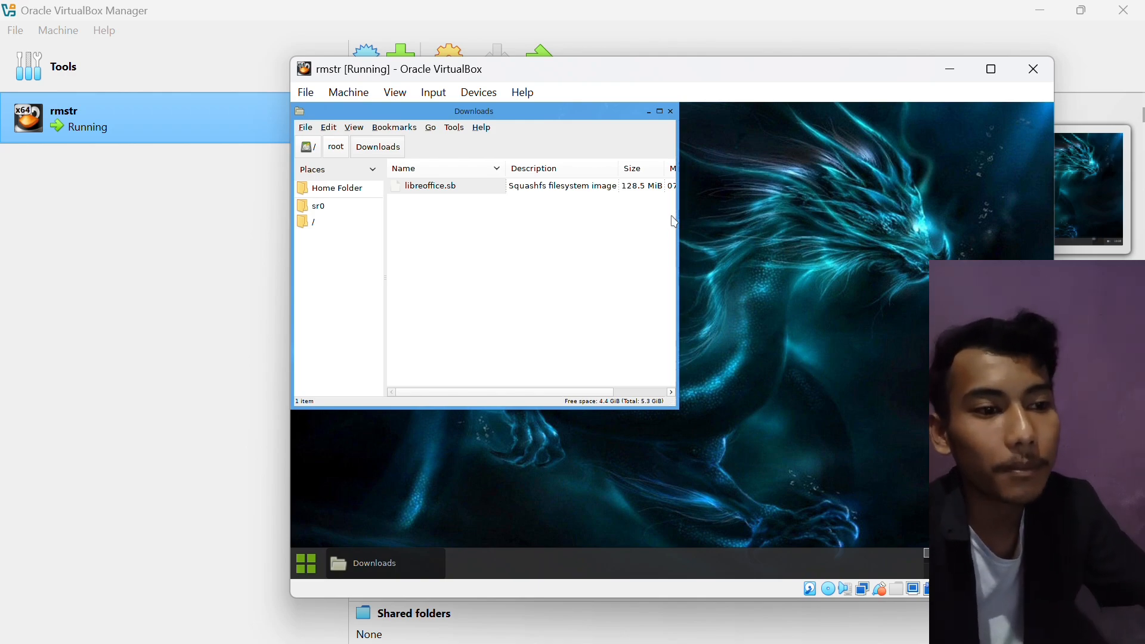
# - Move libreoffice.sb from the Downloads folder to the sdb1 USB drive
pyautogui.click(358, 207)
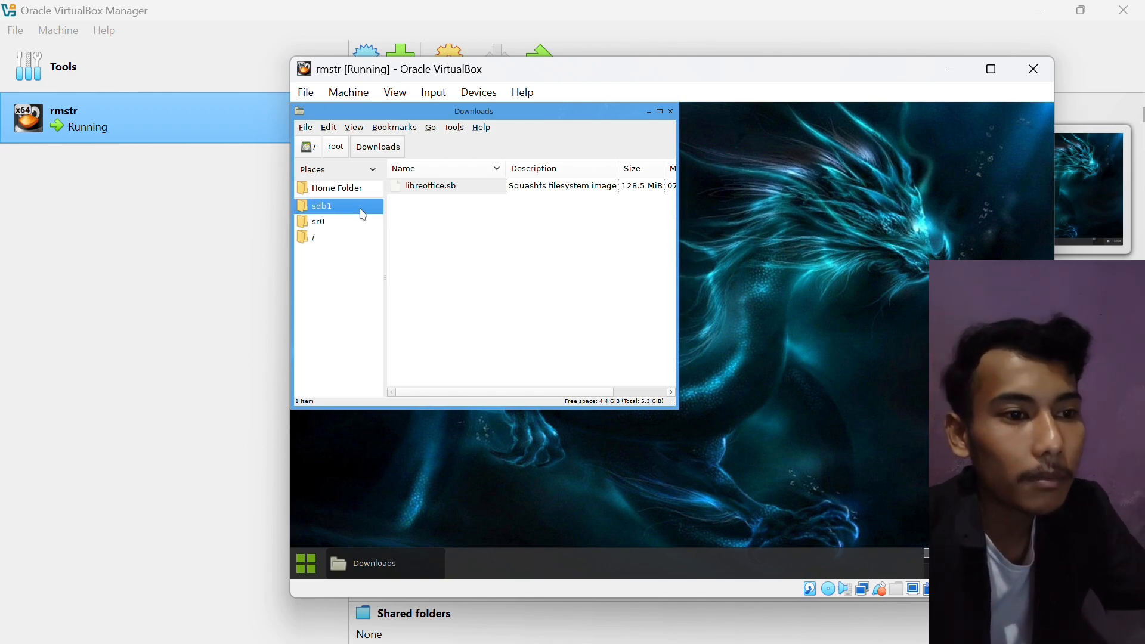
pyautogui.click(346, 190)
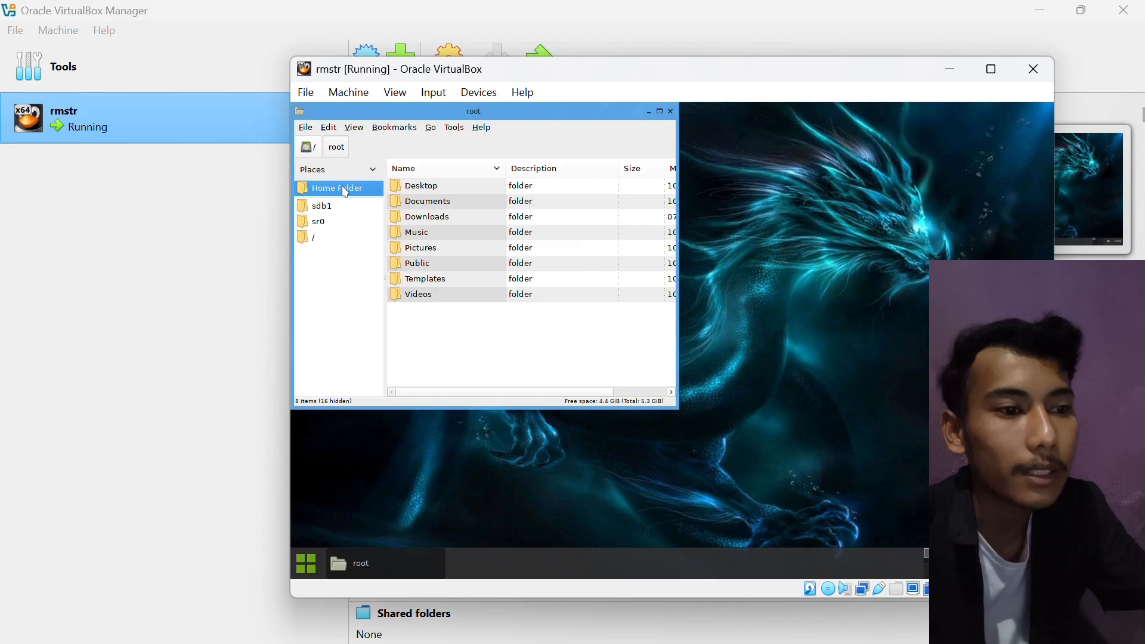
pyautogui.click(443, 219)
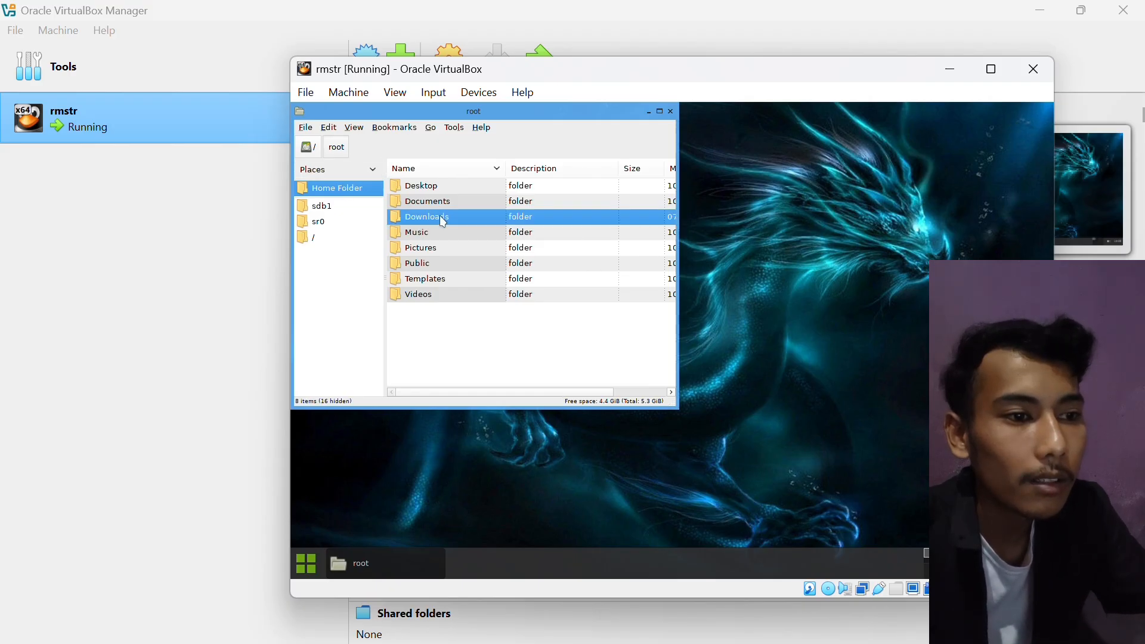
pyautogui.doubleClick(443, 221)
pyautogui.click(446, 190)
pyautogui.rightClick(447, 189)
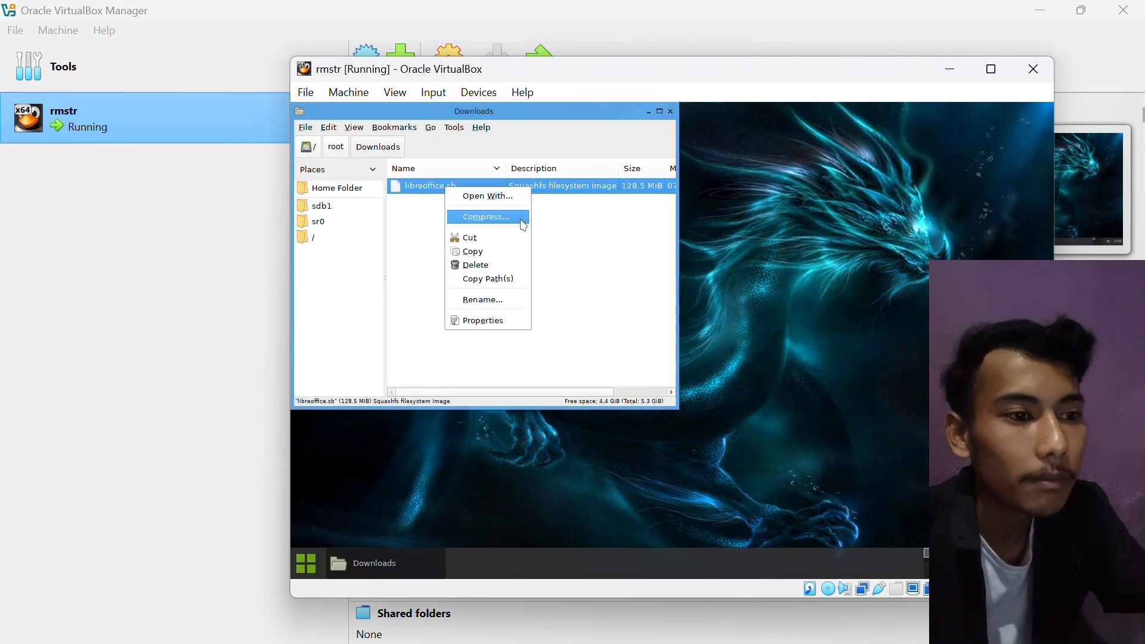
pyautogui.click(482, 238)
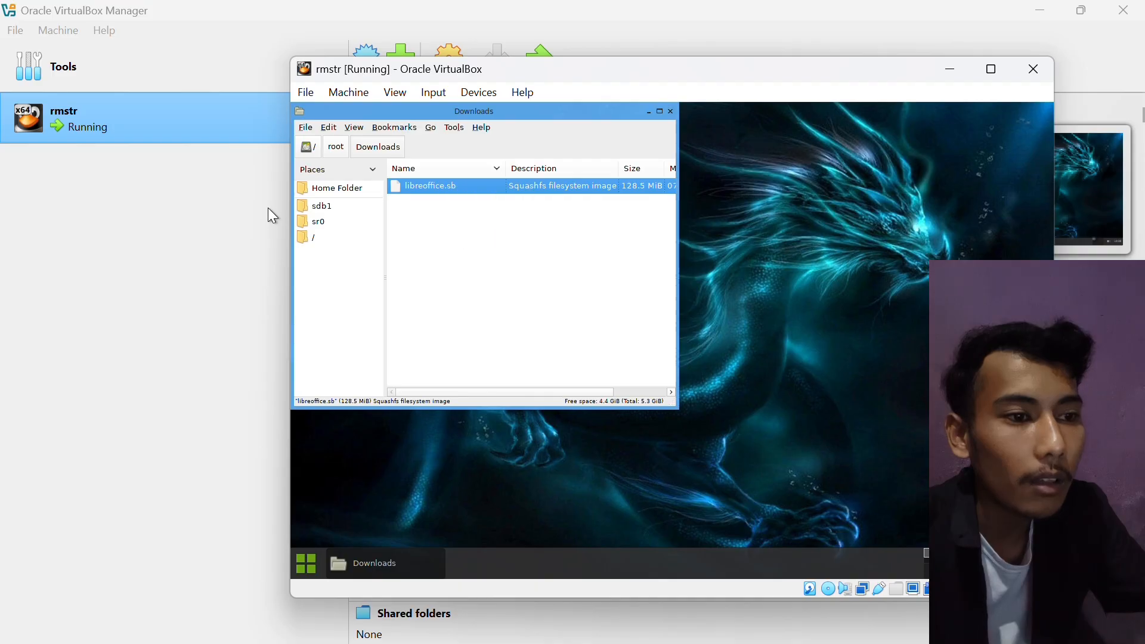
pyautogui.click(334, 207)
pyautogui.rightClick(488, 246)
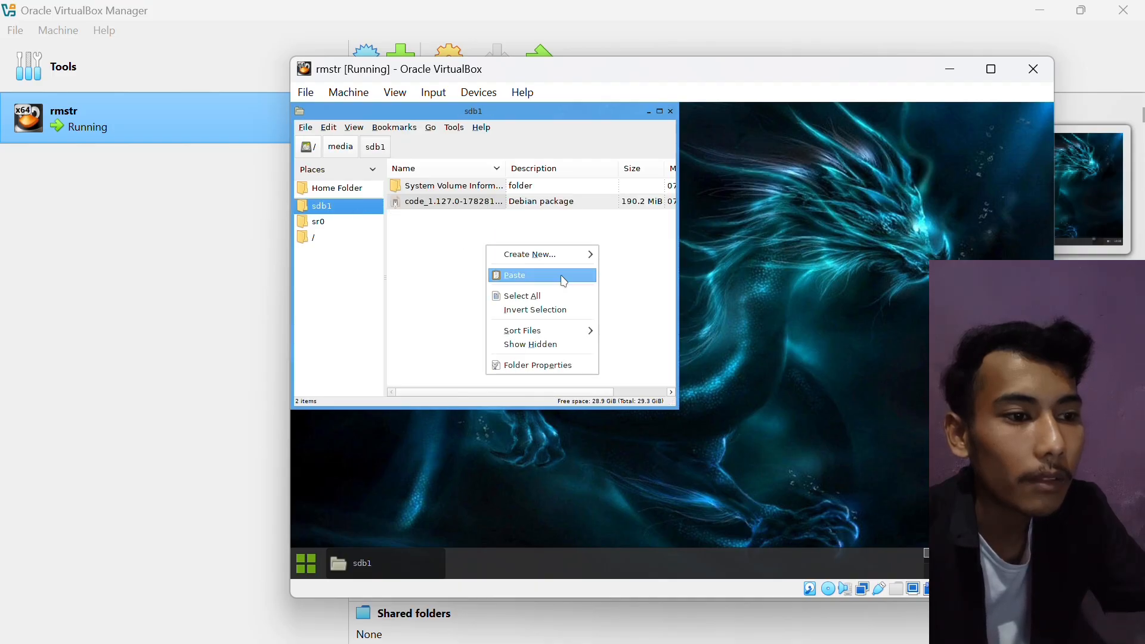
pyautogui.click(548, 275)
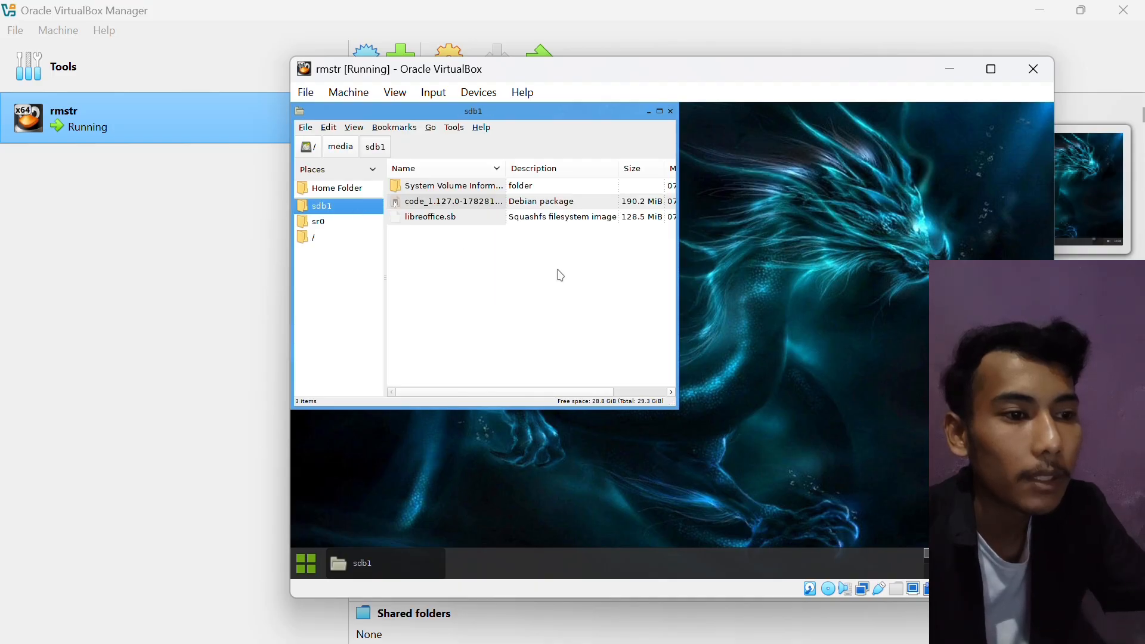
# - Close the file manager and shut down the Slax virtual machine
pyautogui.click(670, 112)
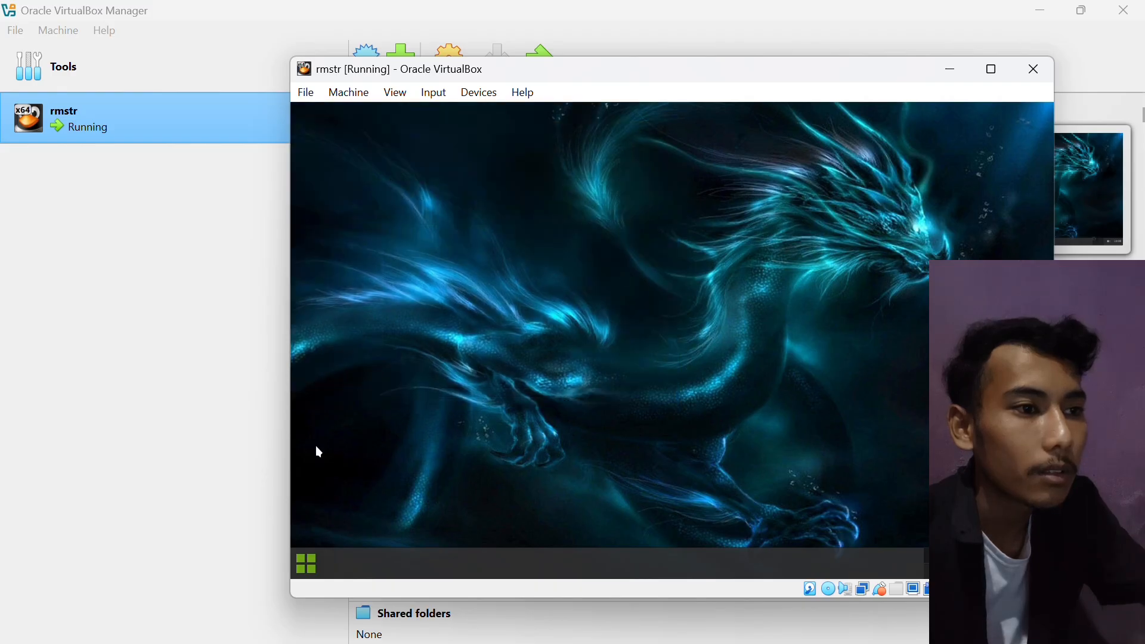
pyautogui.click(306, 563)
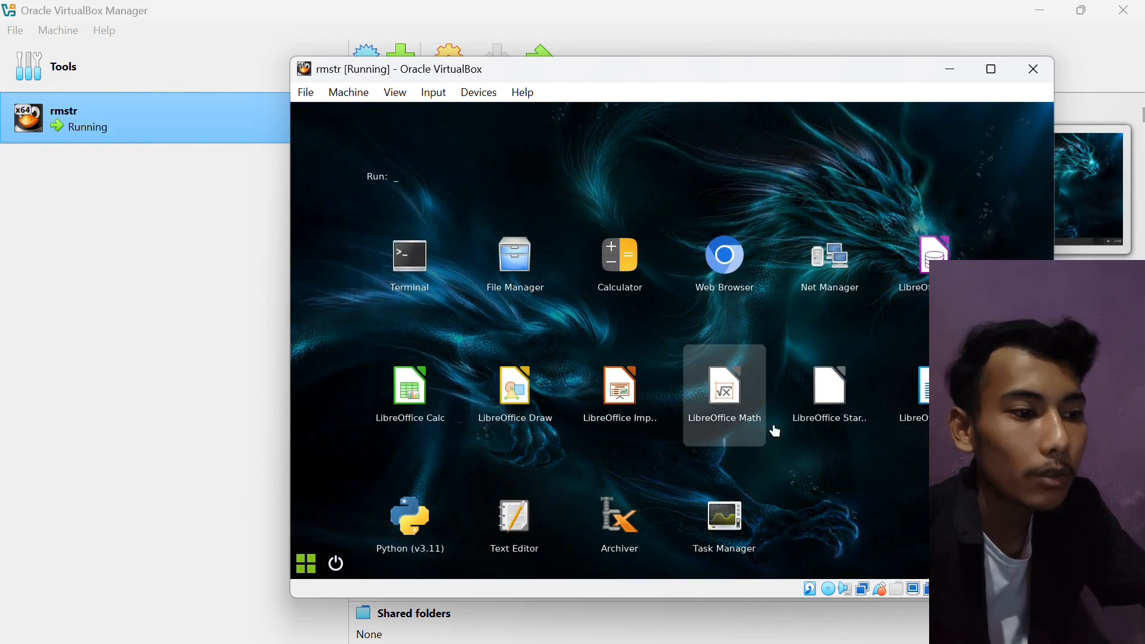
pyautogui.click(334, 563)
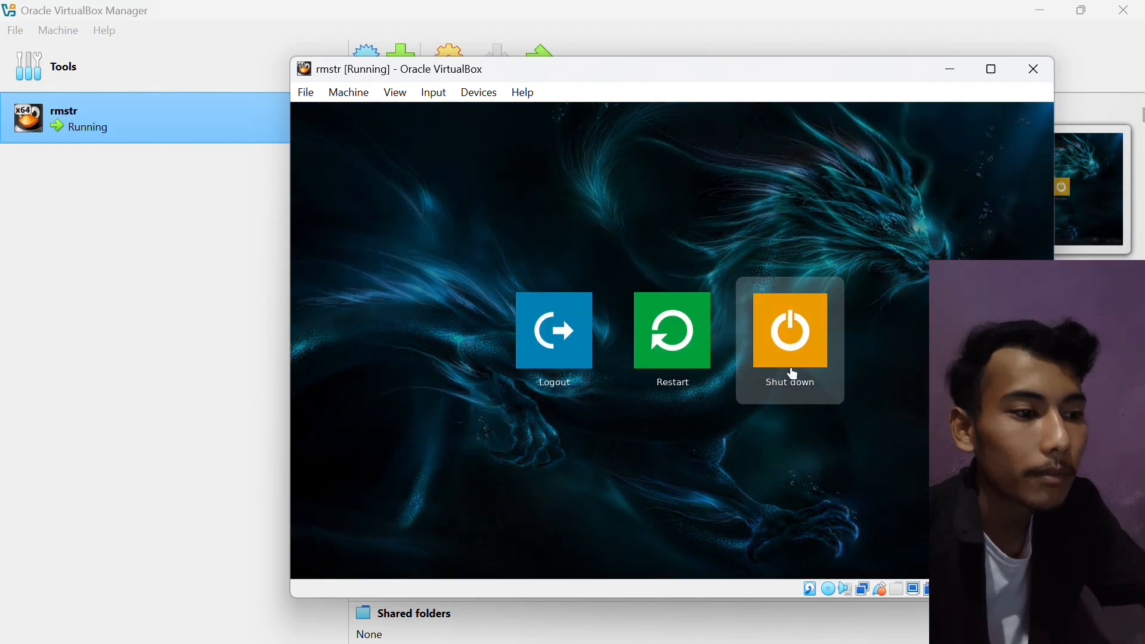
pyautogui.click(775, 375)
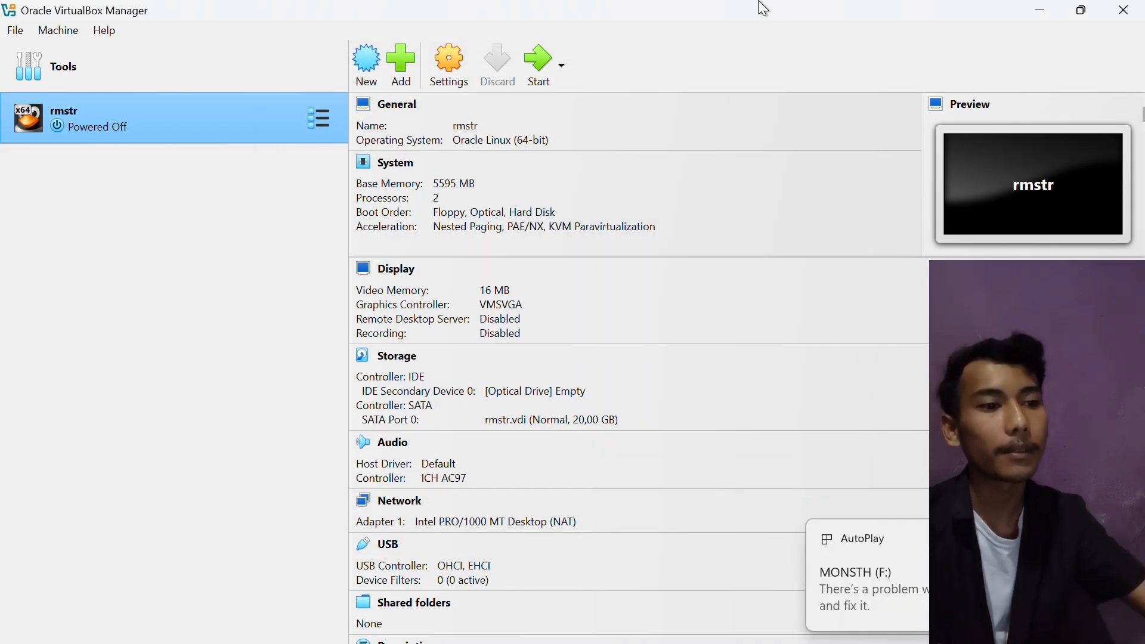
# - Minimize the virtual machine manager, switch to File Explorer and open the MONSTH (F:) USB drive
pyautogui.click(1040, 10)
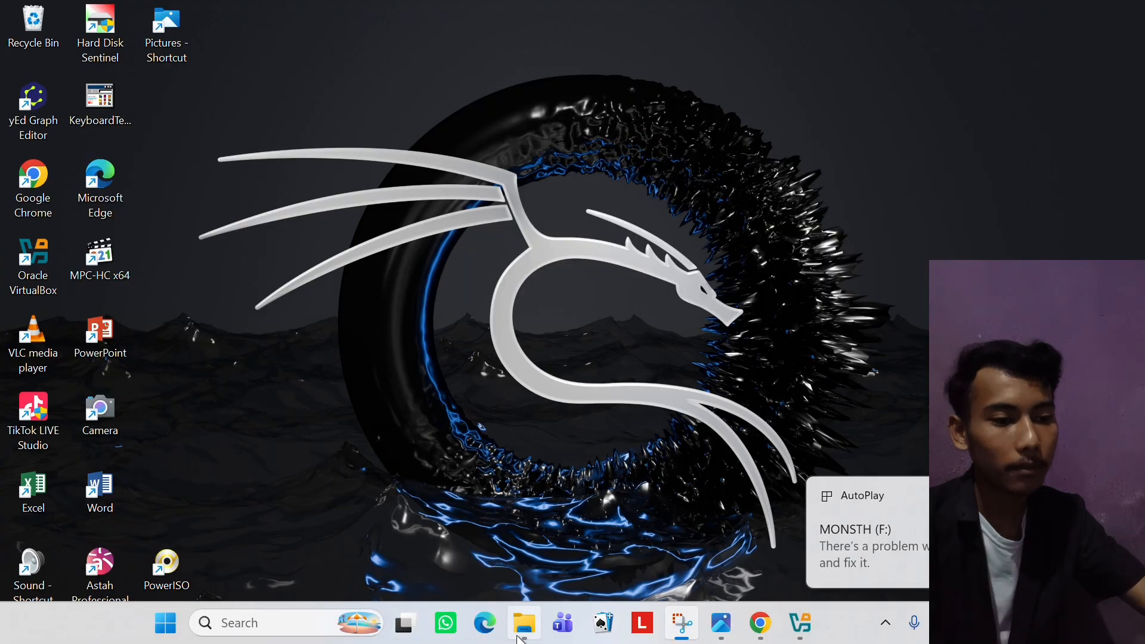
pyautogui.click(519, 636)
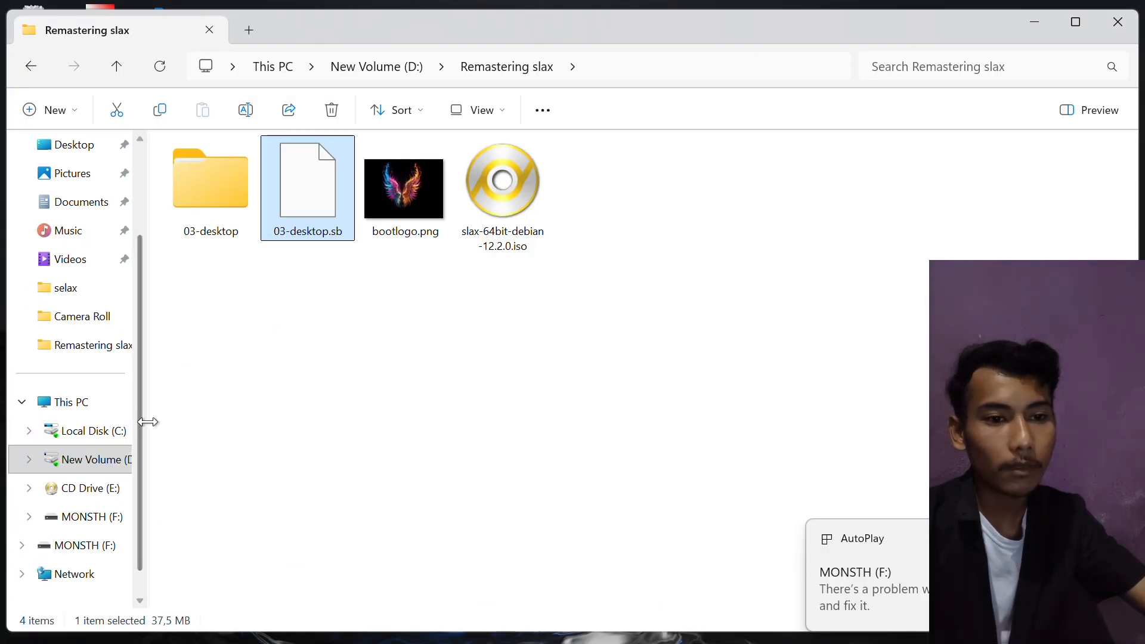
pyautogui.scroll(-1, 139, 441)
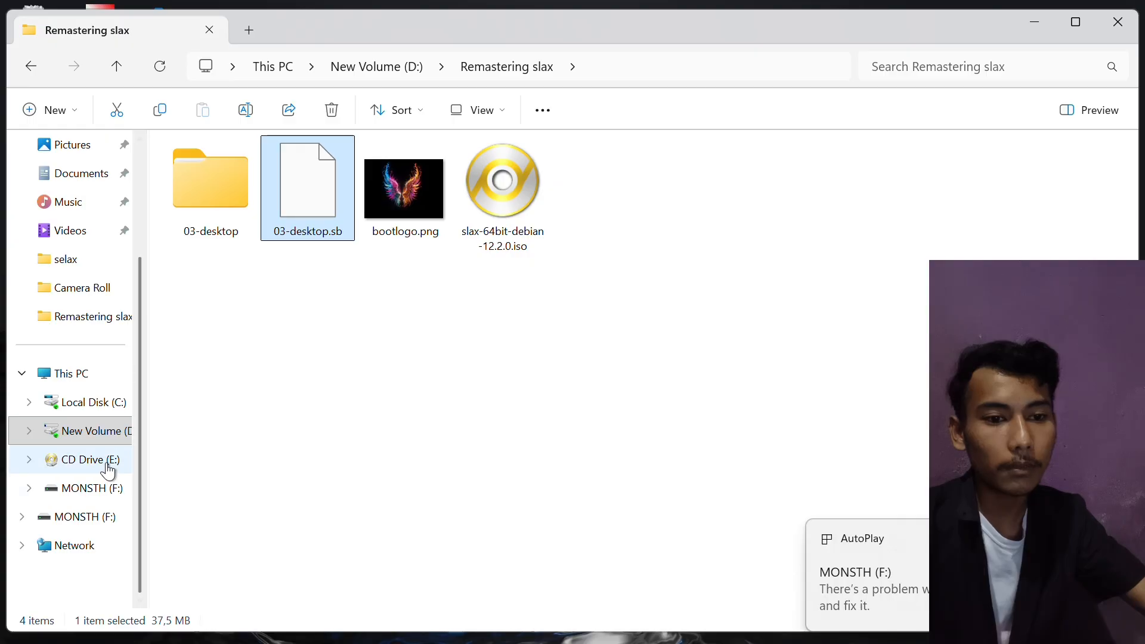
pyautogui.click(104, 514)
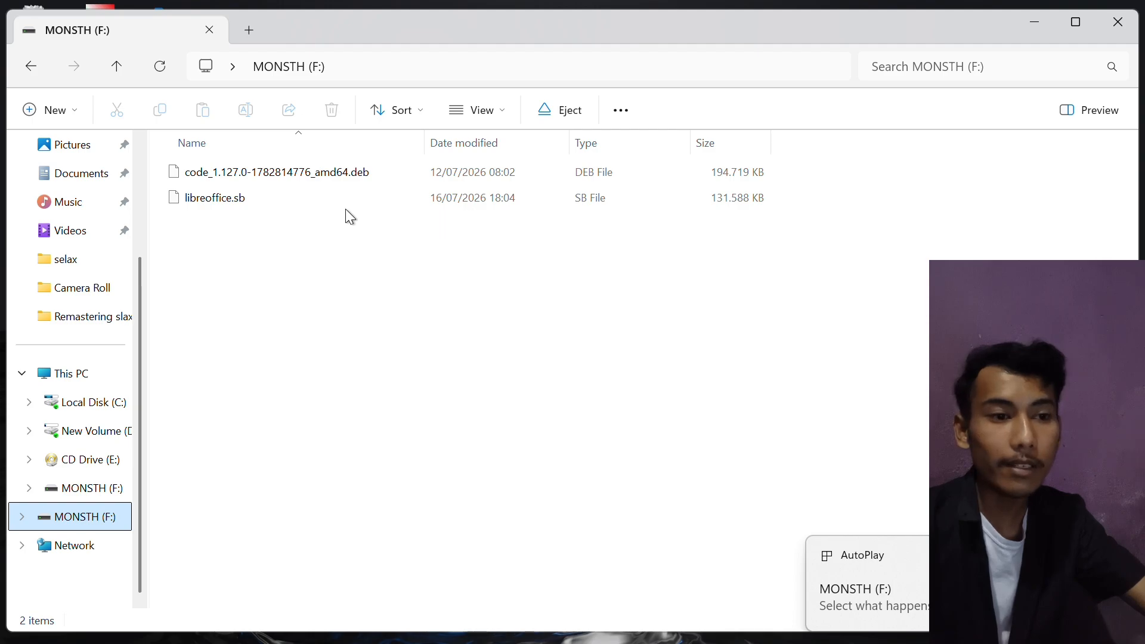
# - Move libreoffice.sb from the USB drive to the Remastering slax folder on drive D
pyautogui.click(265, 191)
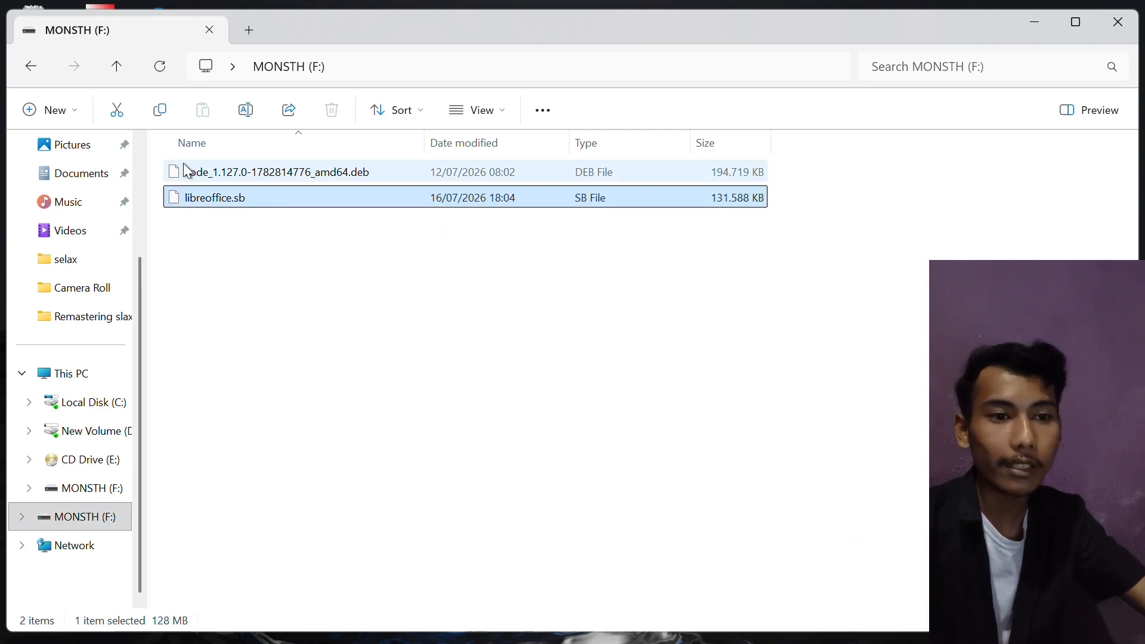
pyautogui.click(117, 111)
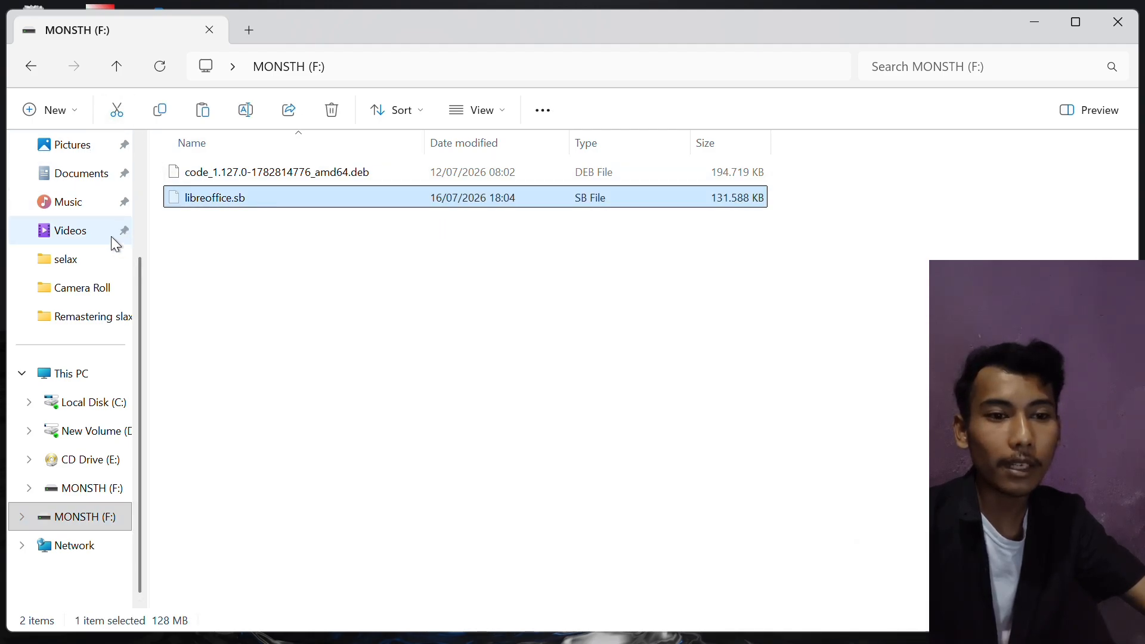
pyautogui.click(89, 316)
pyautogui.rightClick(724, 227)
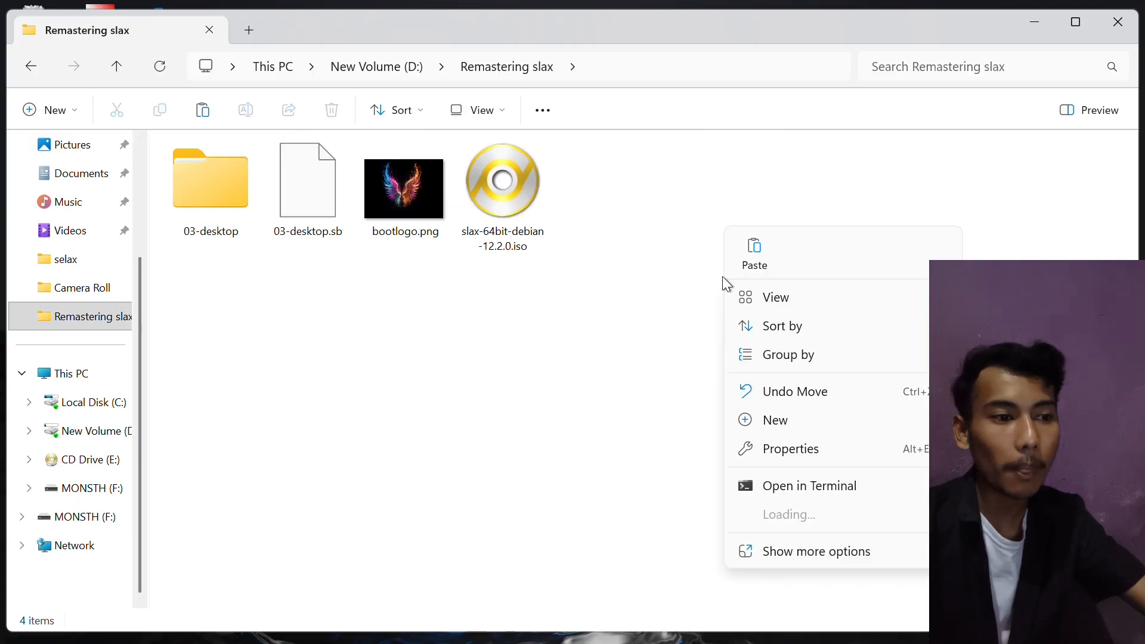
pyautogui.click(754, 247)
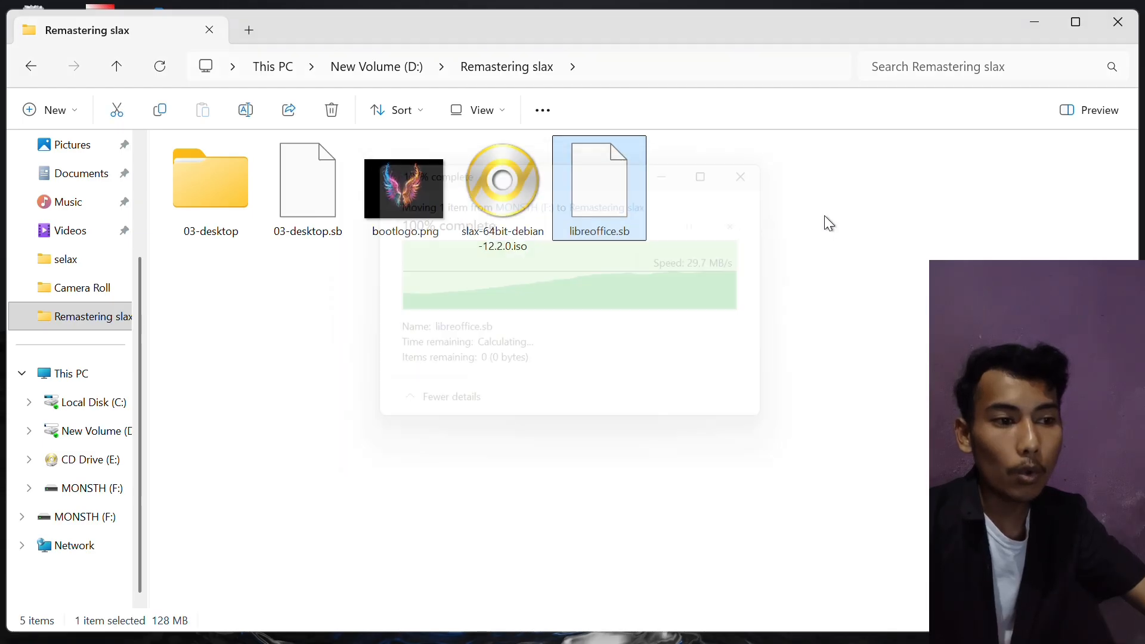
# - Launch PowerISO from the Windows search and dismiss the unregistered version notice
pyautogui.moveTo(668, 642)
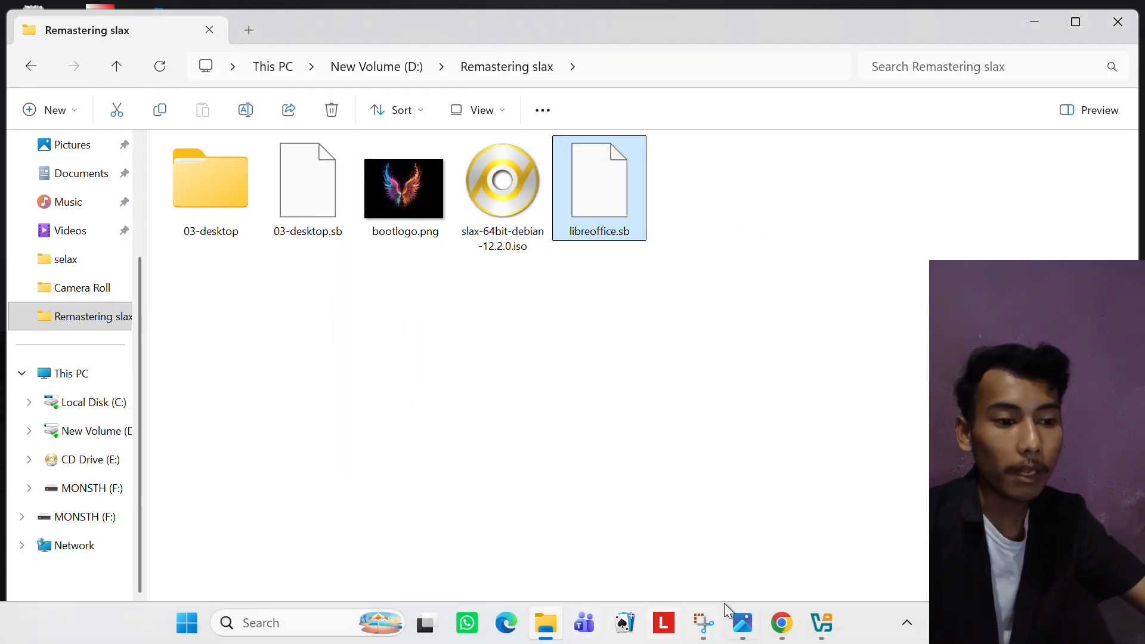
pyautogui.moveTo(780, 626)
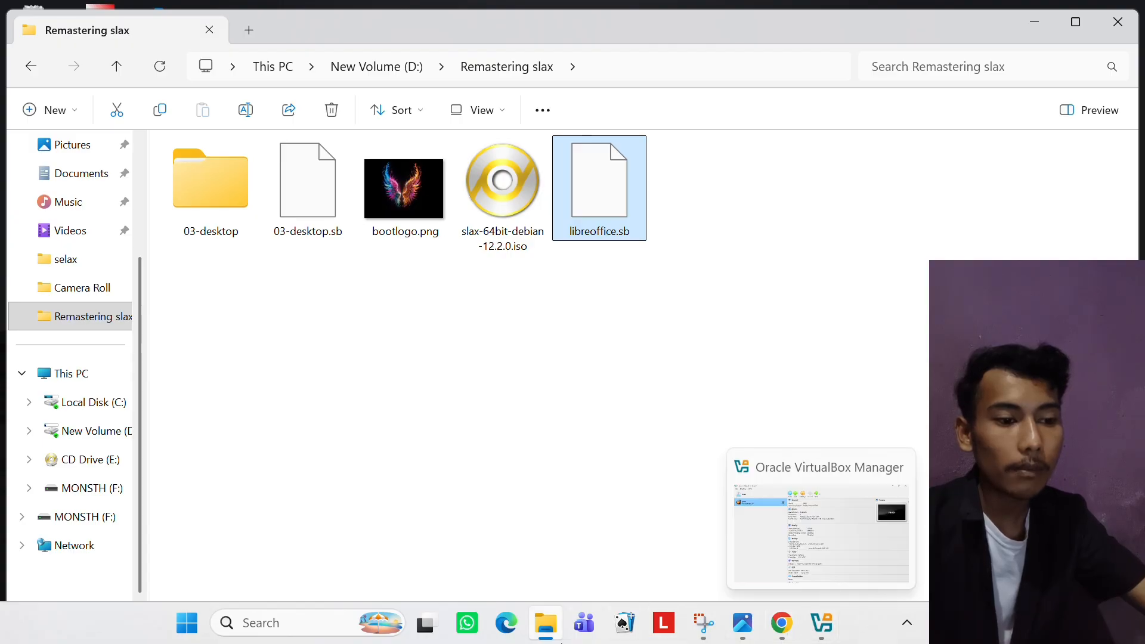
pyautogui.click(252, 620)
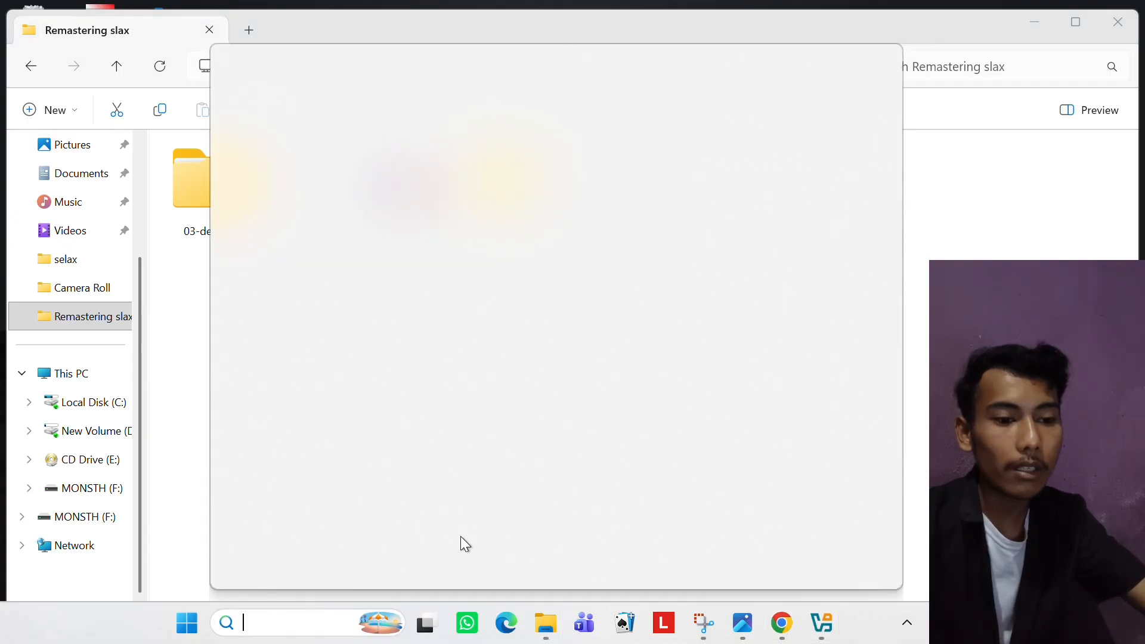
pyautogui.click(300, 120)
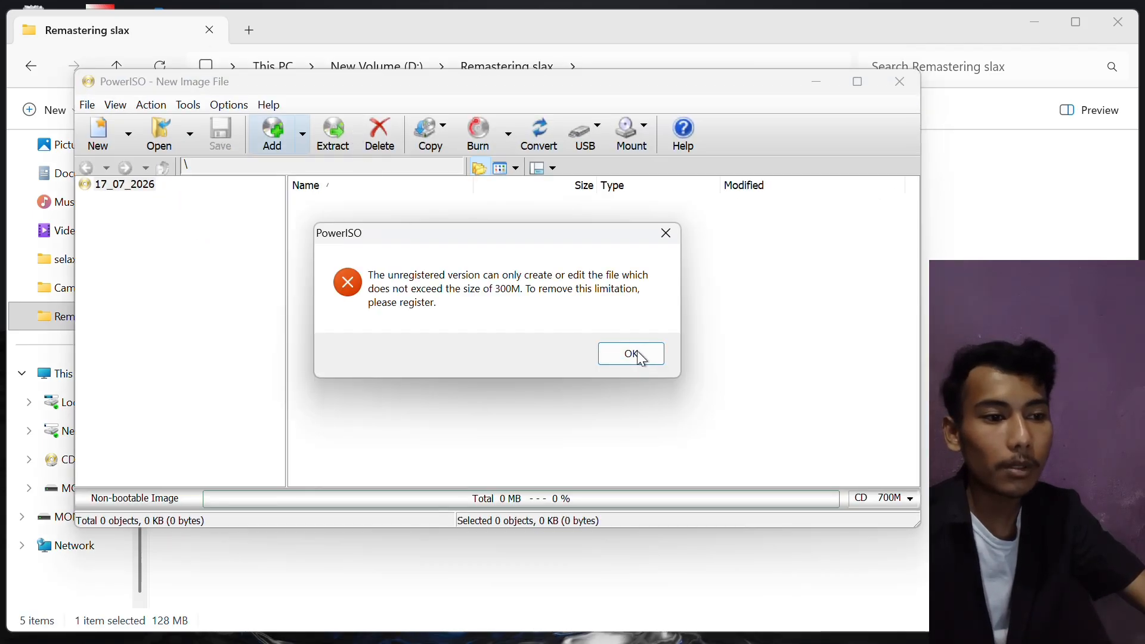
pyautogui.click(642, 356)
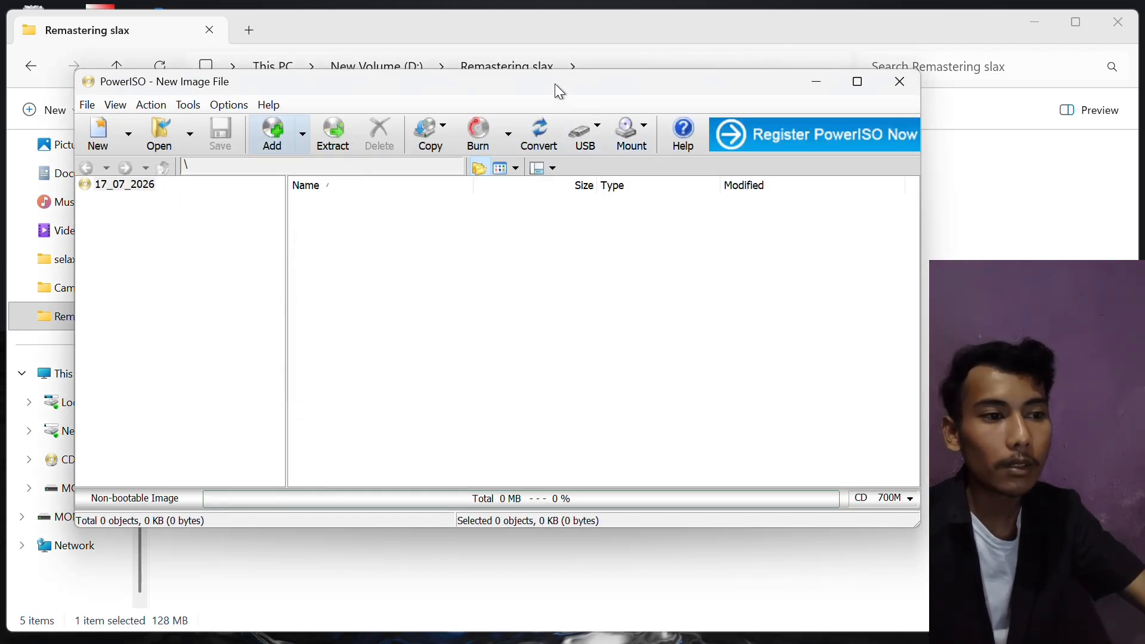
# - Open slax-64bit-debian-12.2.0.iso from the Remastering slax folder in PowerISO
pyautogui.moveTo(555, 84); pyautogui.dragTo(726, 96)
pyautogui.click(331, 146)
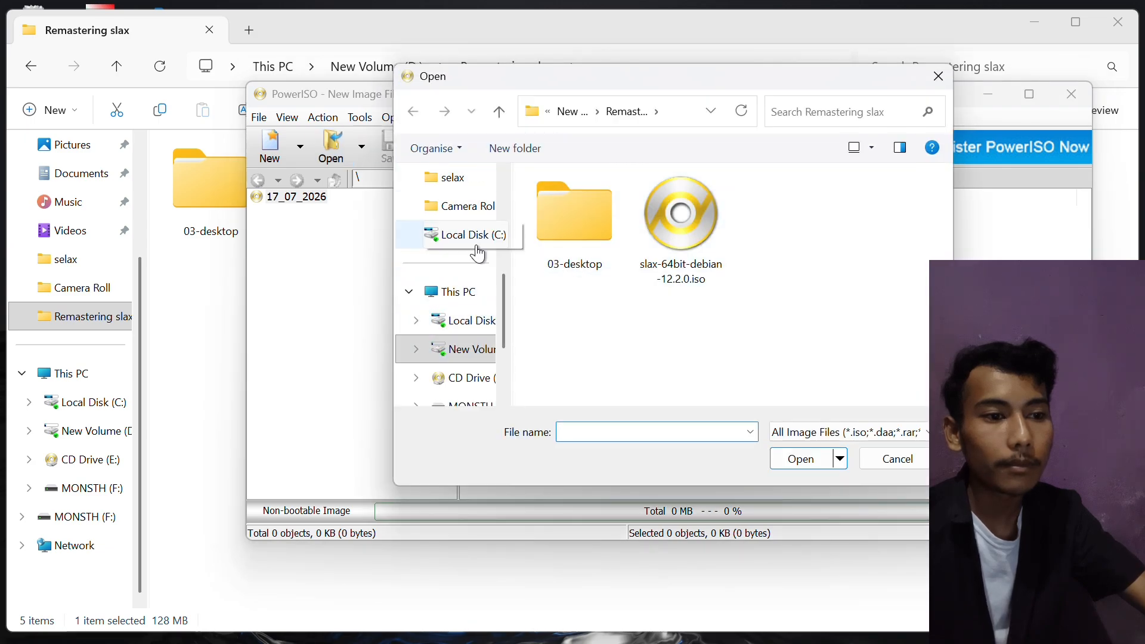
pyautogui.click(474, 242)
pyautogui.click(724, 234)
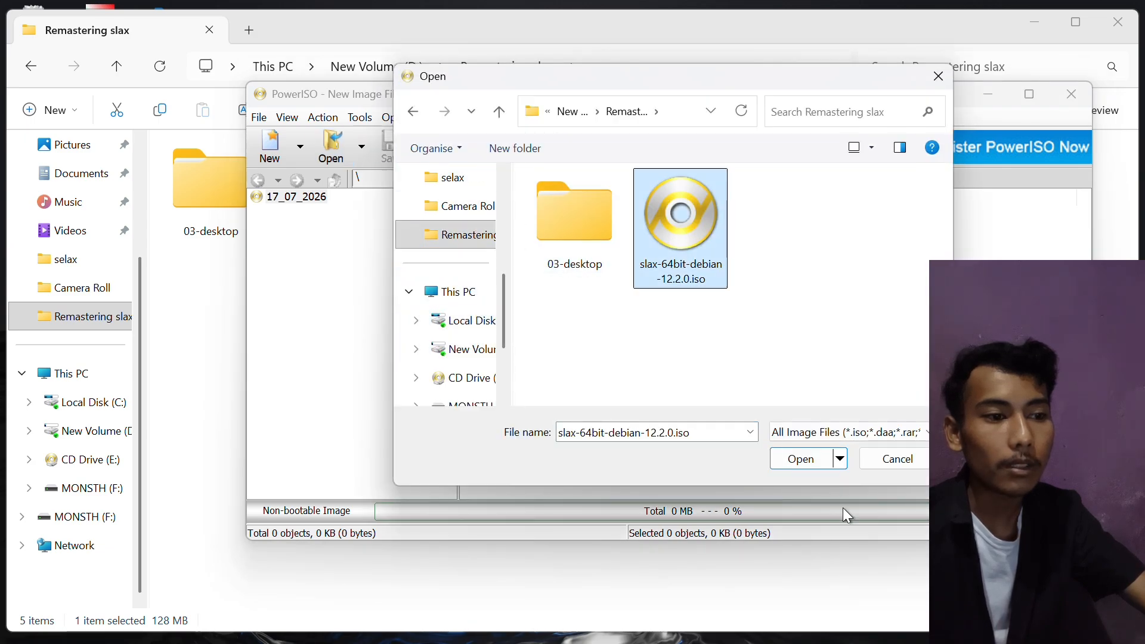
pyautogui.click(800, 459)
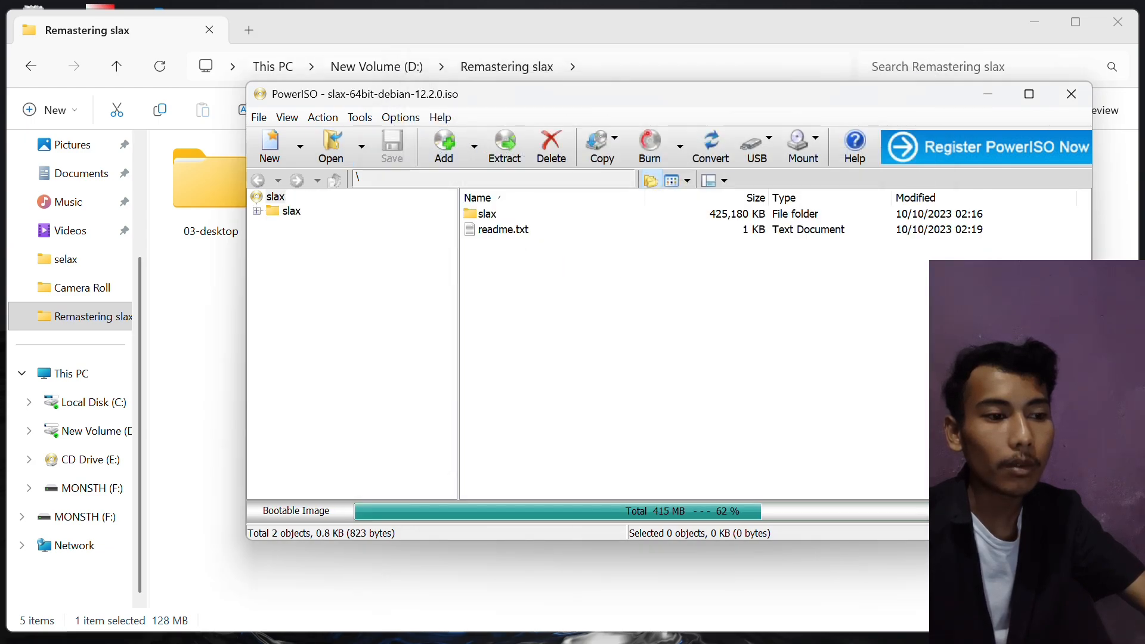
# - Add libreoffice.sb from the Remastering slax folder to the slax\modules folder of the ISO image
pyautogui.click(499, 219)
pyautogui.doubleClick(499, 219)
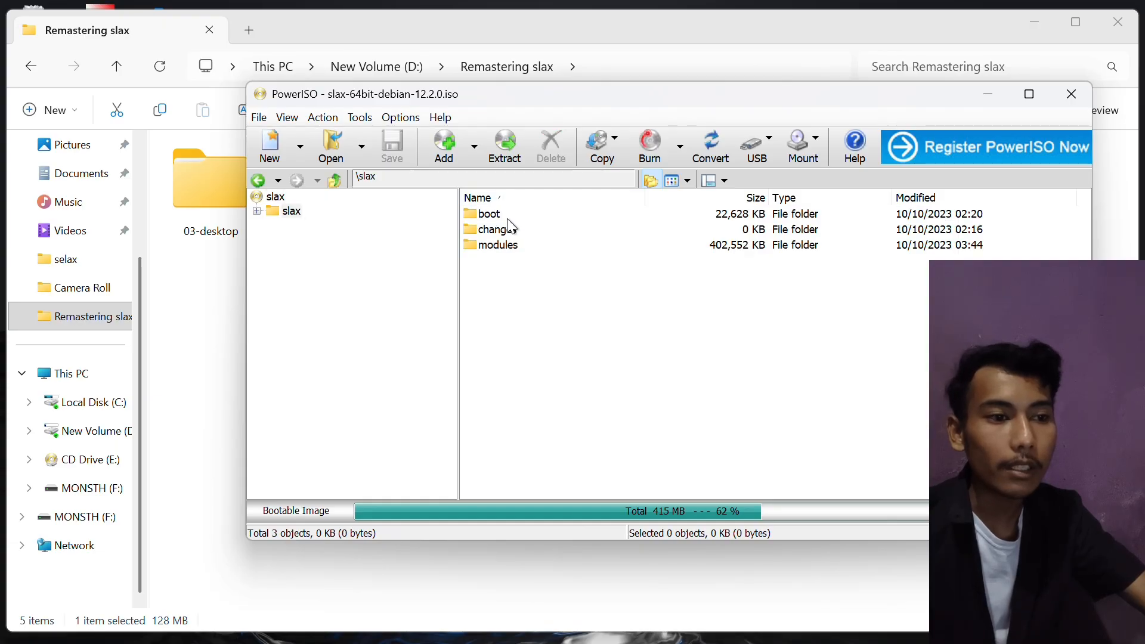
pyautogui.doubleClick(536, 246)
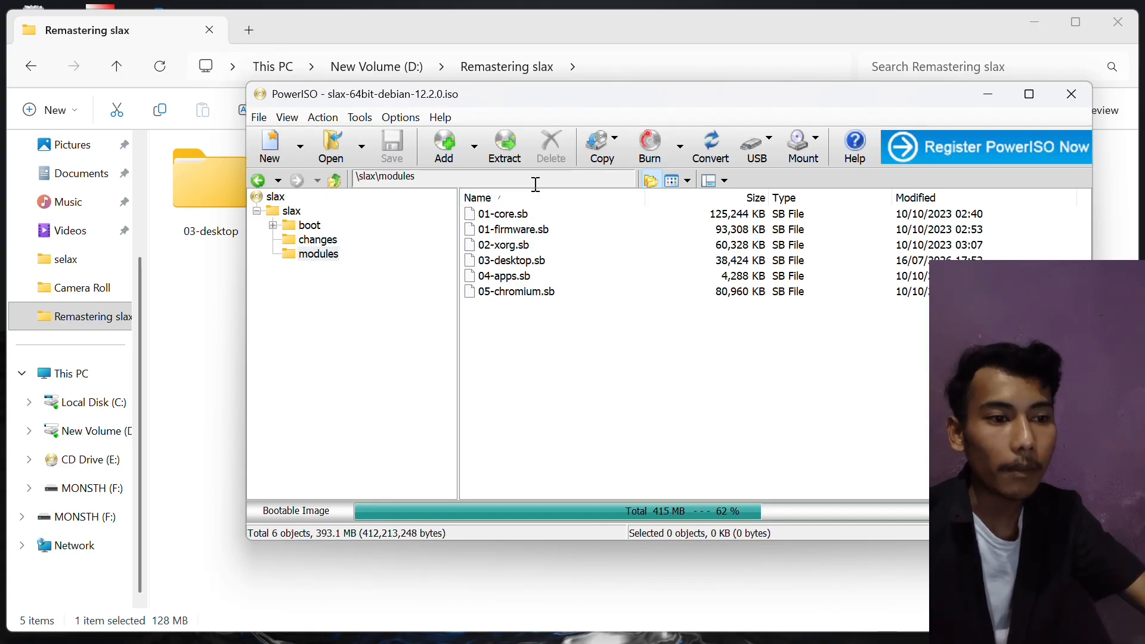
pyautogui.moveTo(526, 102); pyautogui.dragTo(462, 277)
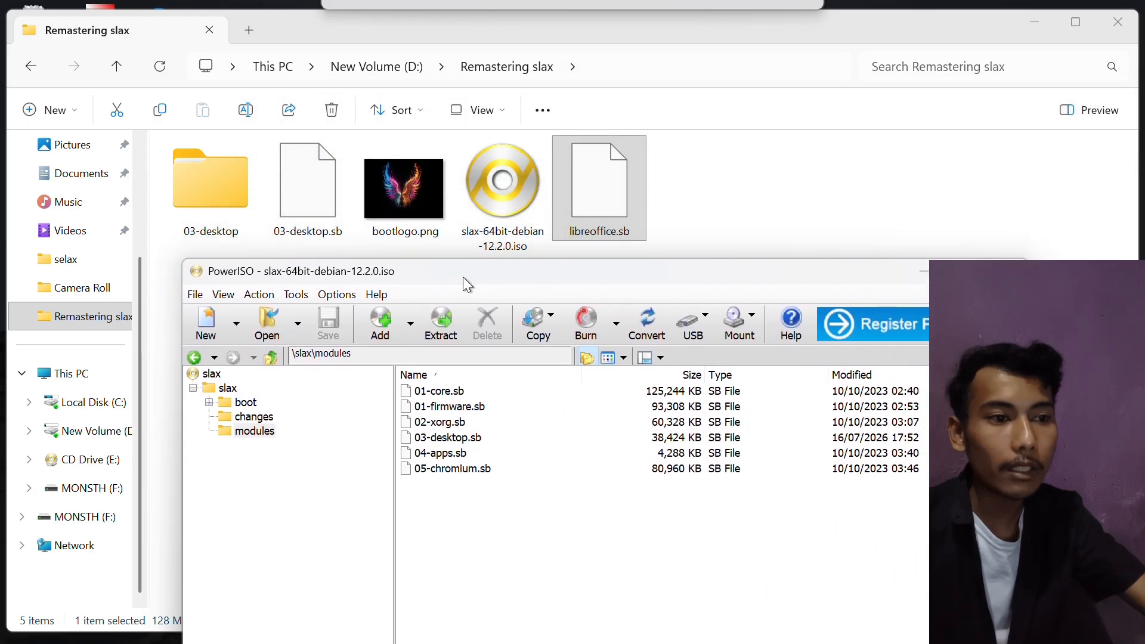
pyautogui.click(618, 205)
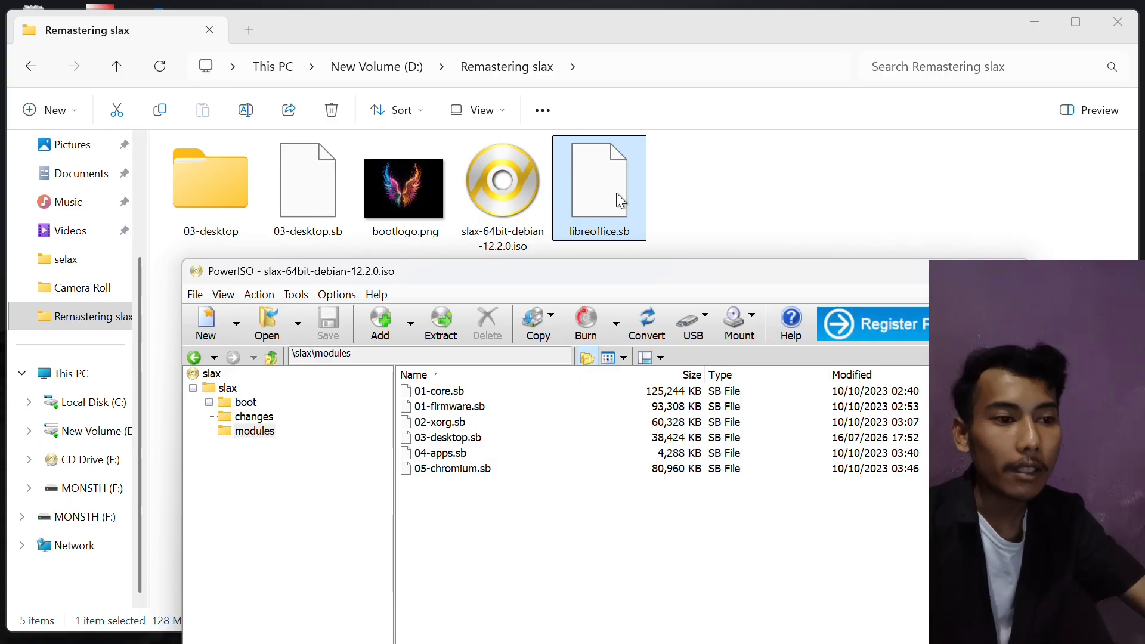
pyautogui.moveTo(617, 192); pyautogui.dragTo(566, 481)
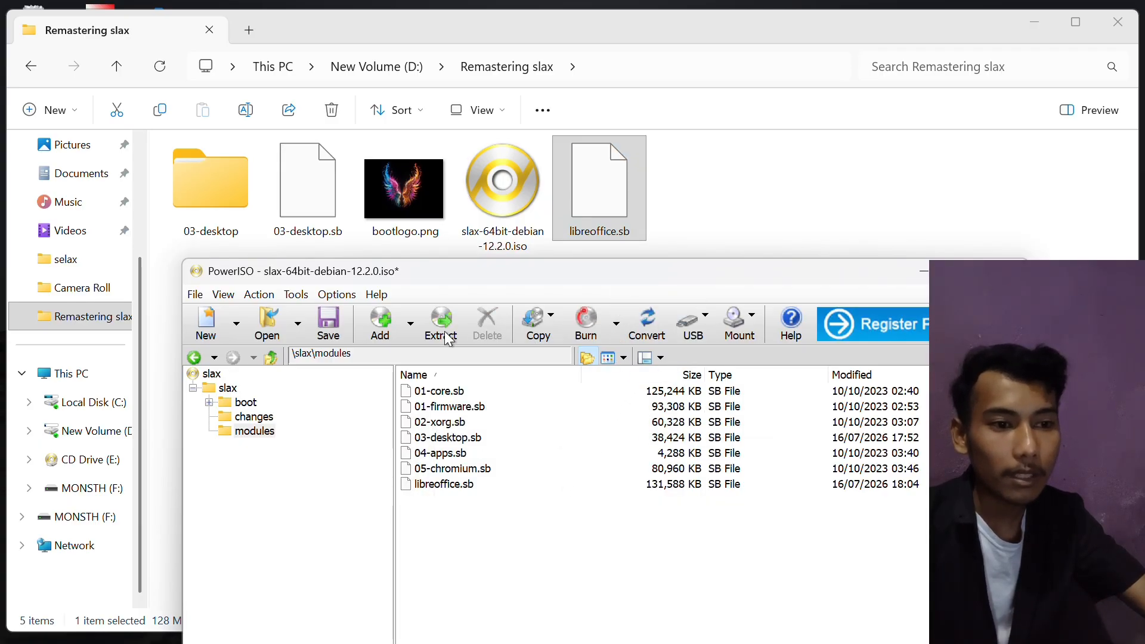
# - Save the image over the existing slax-64bit-debian-12.2.0.iso, close PowerISO and minimize File Explorer
pyautogui.click(329, 326)
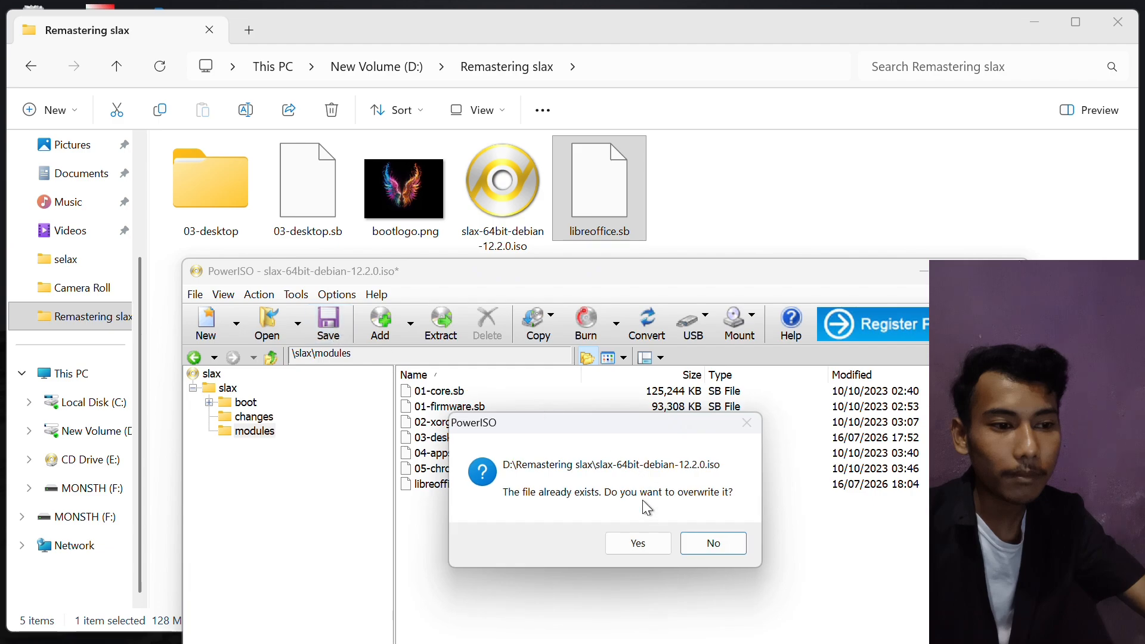
pyautogui.click(639, 539)
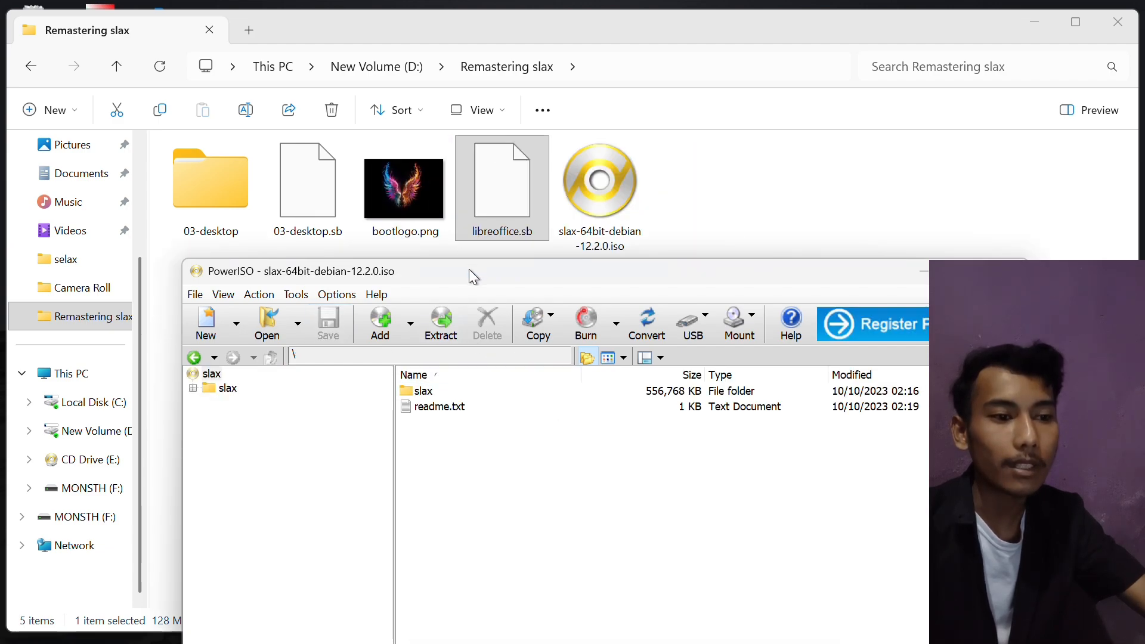
pyautogui.moveTo(469, 270); pyautogui.dragTo(497, 134)
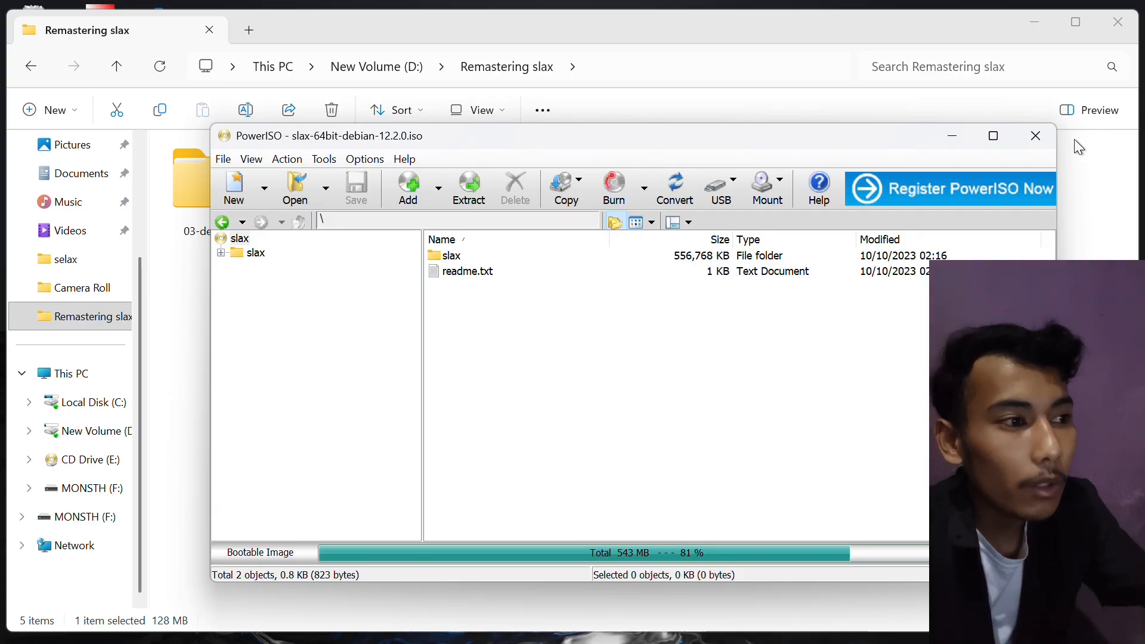
pyautogui.click(1042, 133)
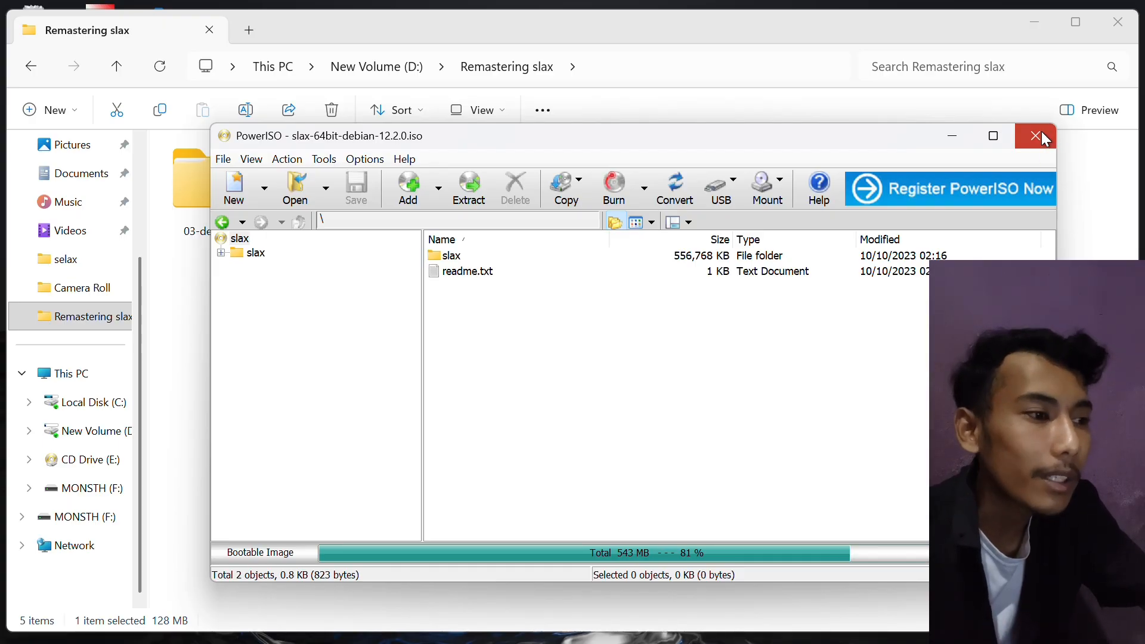
pyautogui.click(1036, 22)
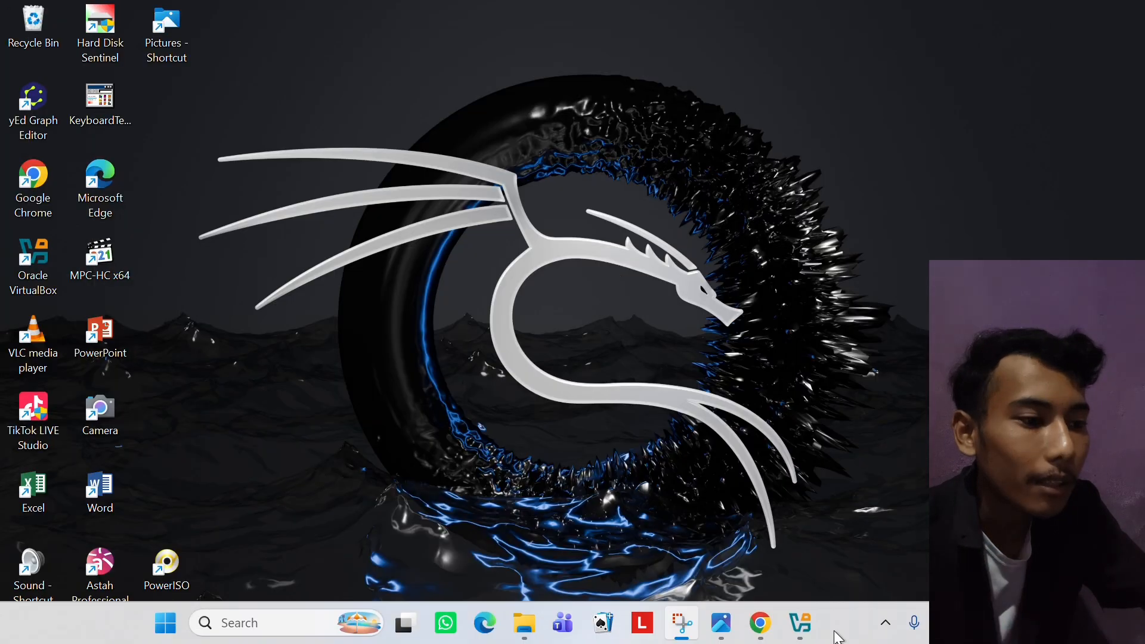
# - Switch to Oracle VirtualBox Manager and remove the rmstr virtual machine
pyautogui.click(800, 623)
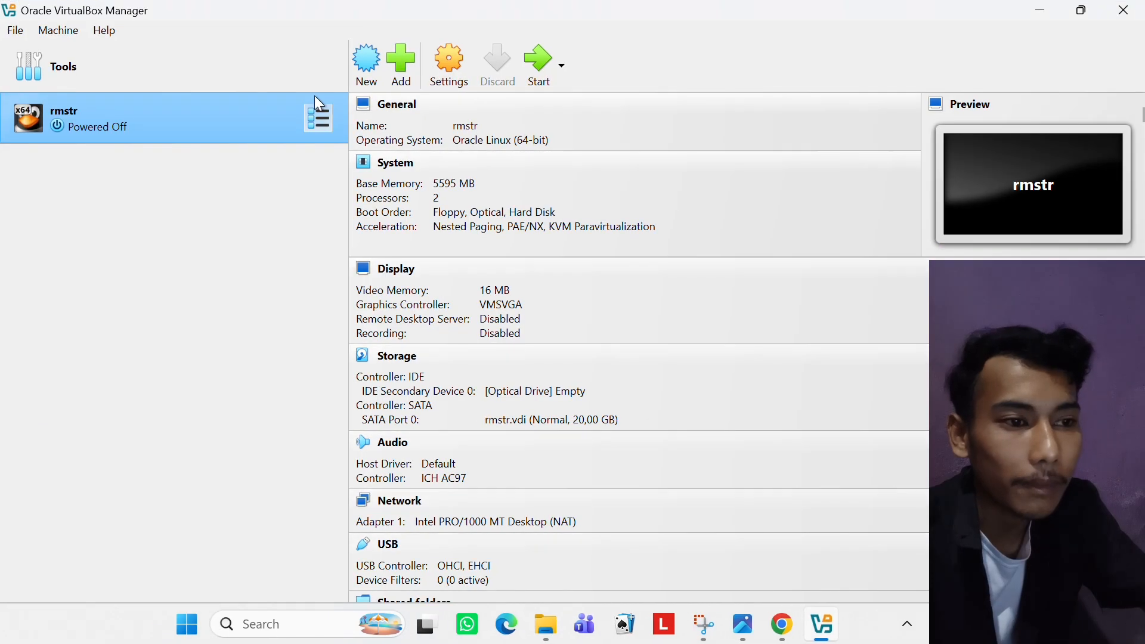
pyautogui.rightClick(241, 122)
pyautogui.click(361, 231)
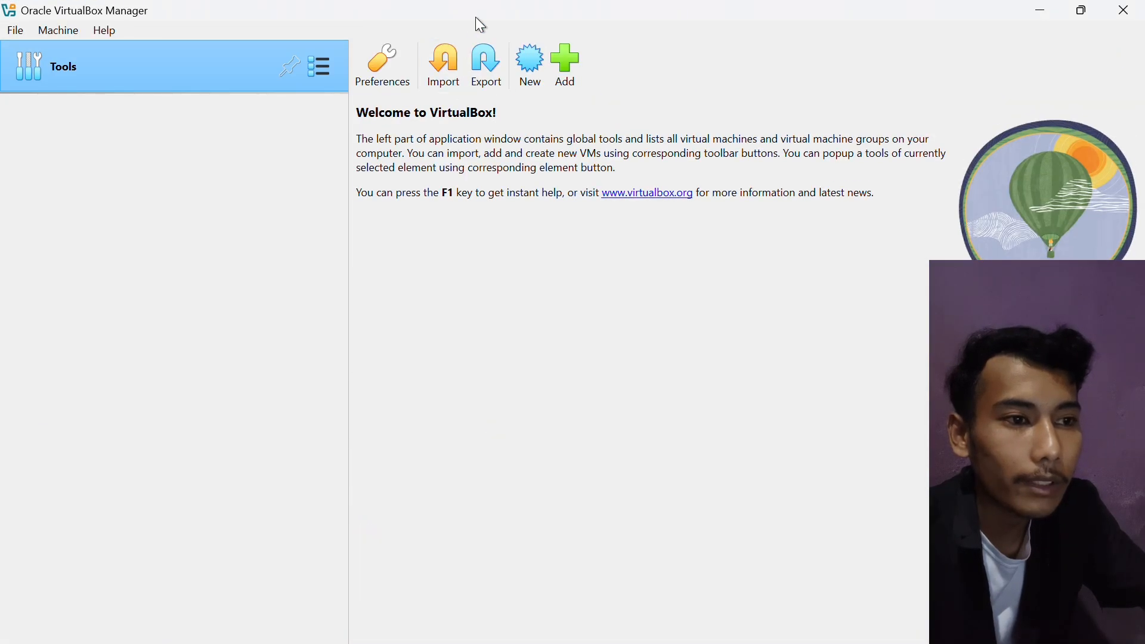
# - Start creating a new virtual machine and name it yayayaya
pyautogui.click(544, 87)
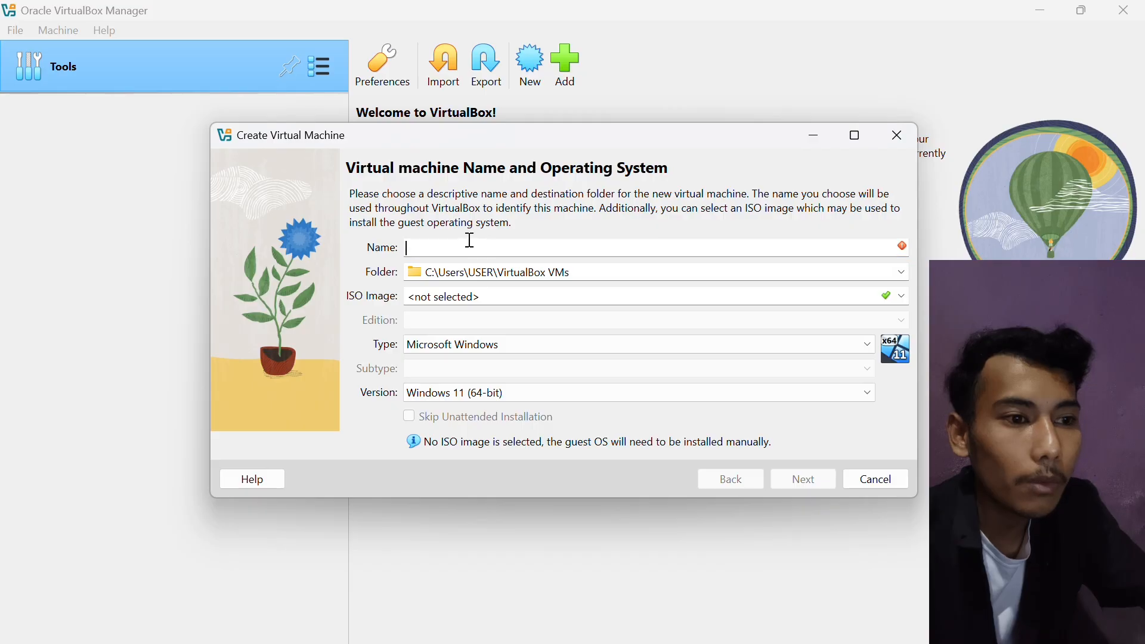
pyautogui.write('ya')
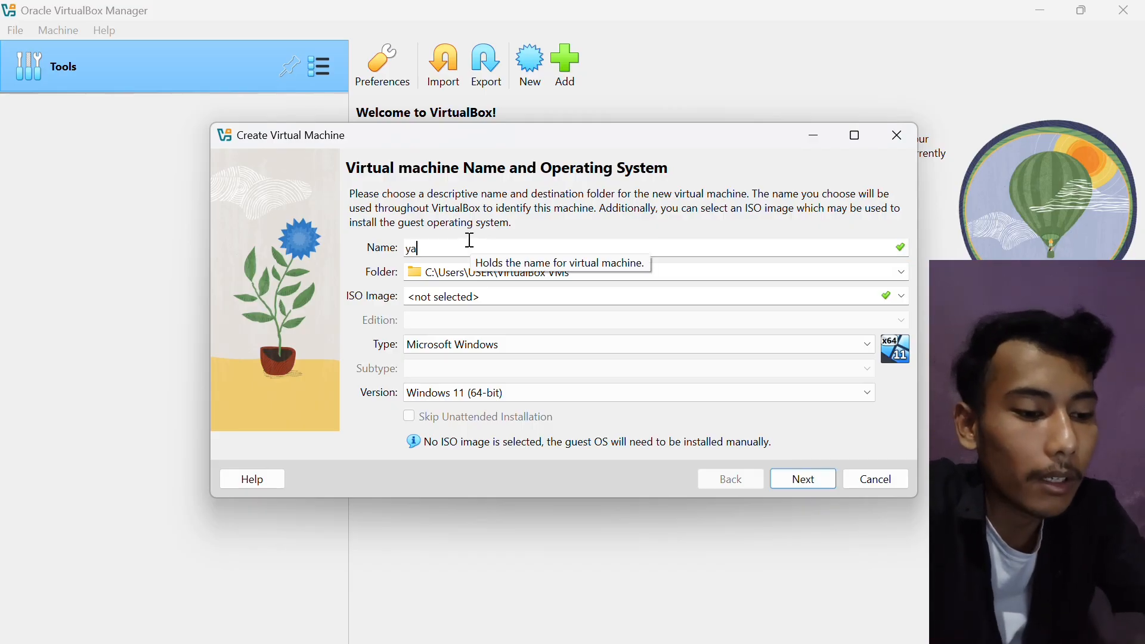
pyautogui.write('yayaya')
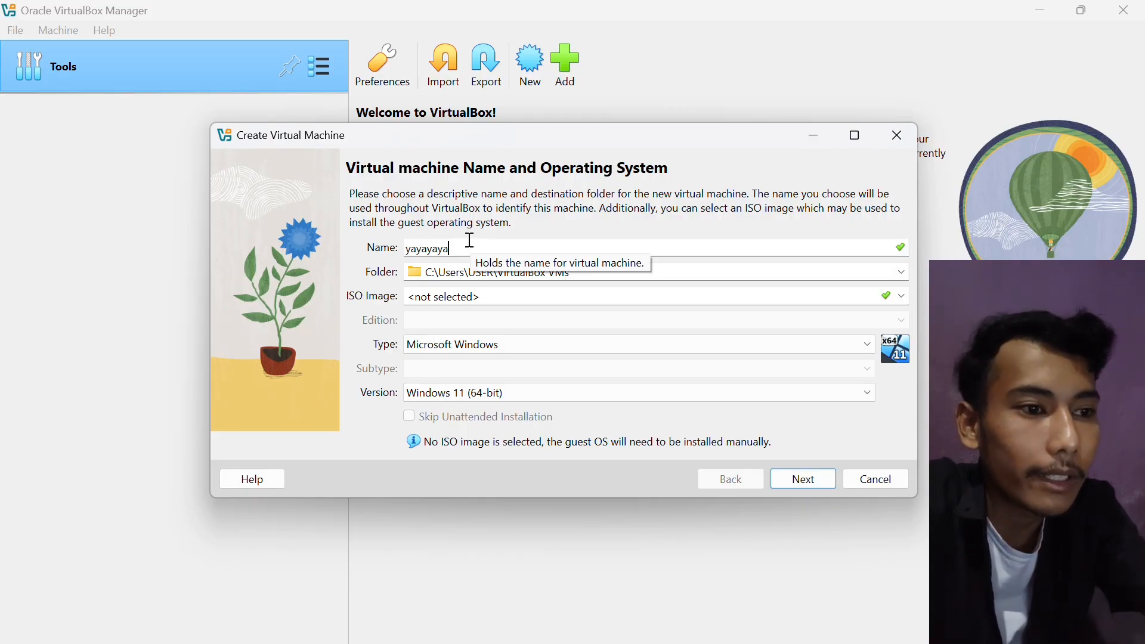
# - Set the new virtual machine's destination folder to the New Volume (D:) drive
pyautogui.click(904, 271)
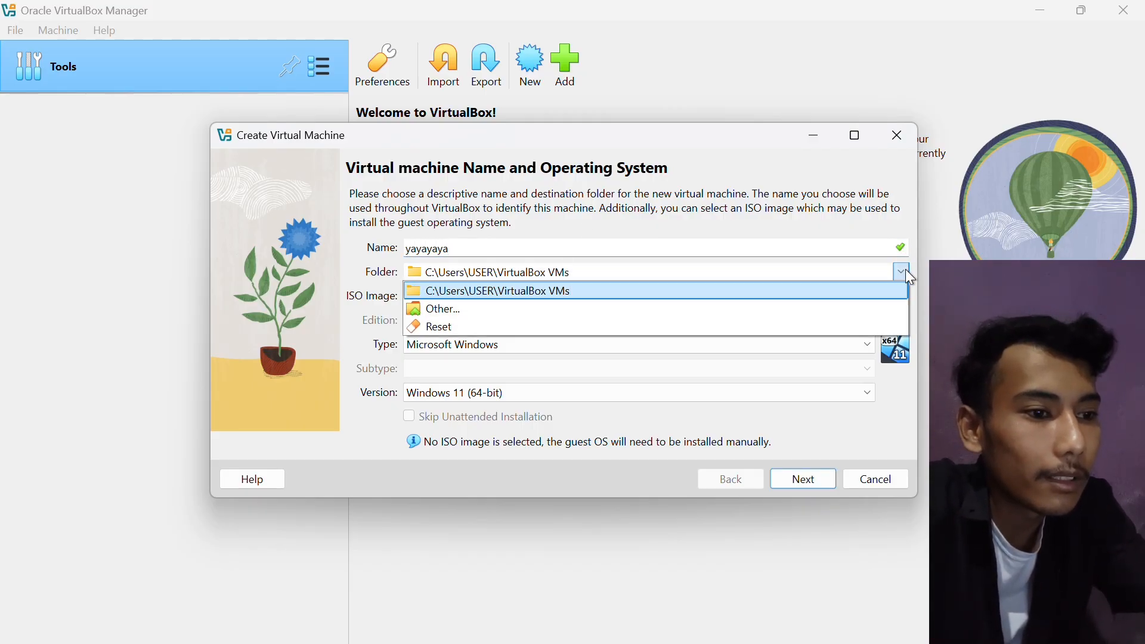
pyautogui.click(601, 308)
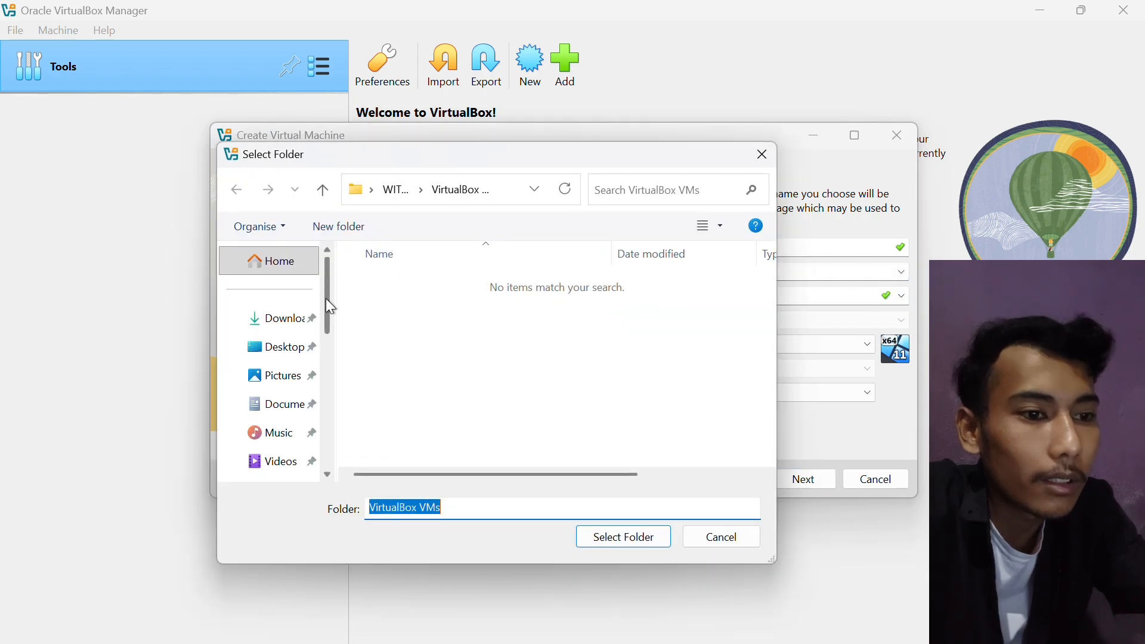
pyautogui.moveTo(328, 313); pyautogui.dragTo(348, 379)
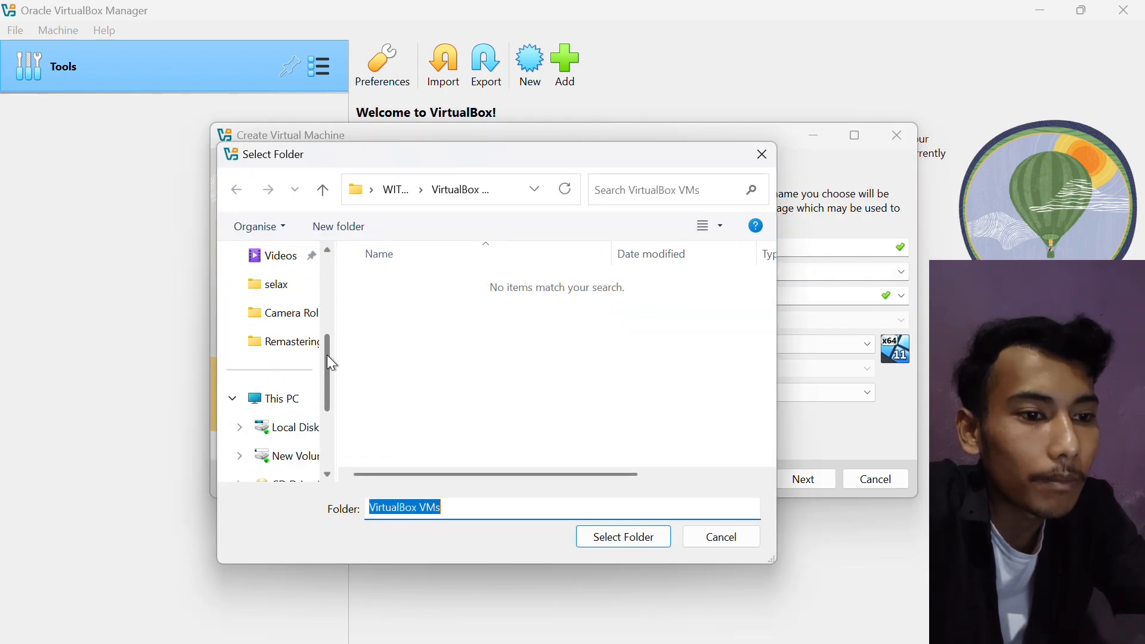
pyautogui.click(307, 344)
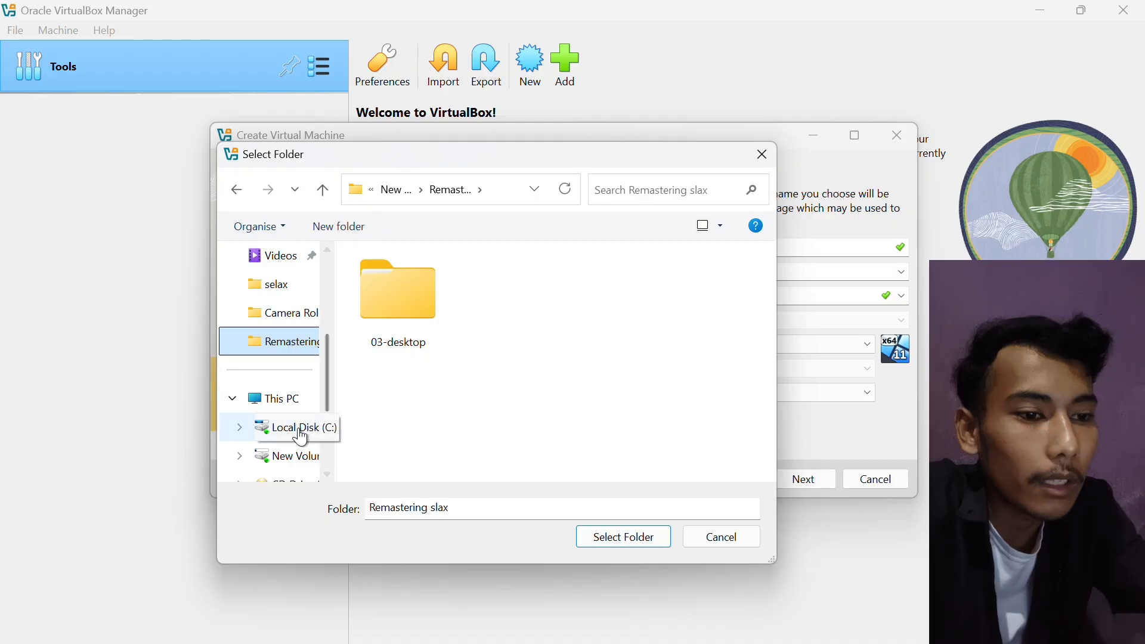
pyautogui.click(288, 457)
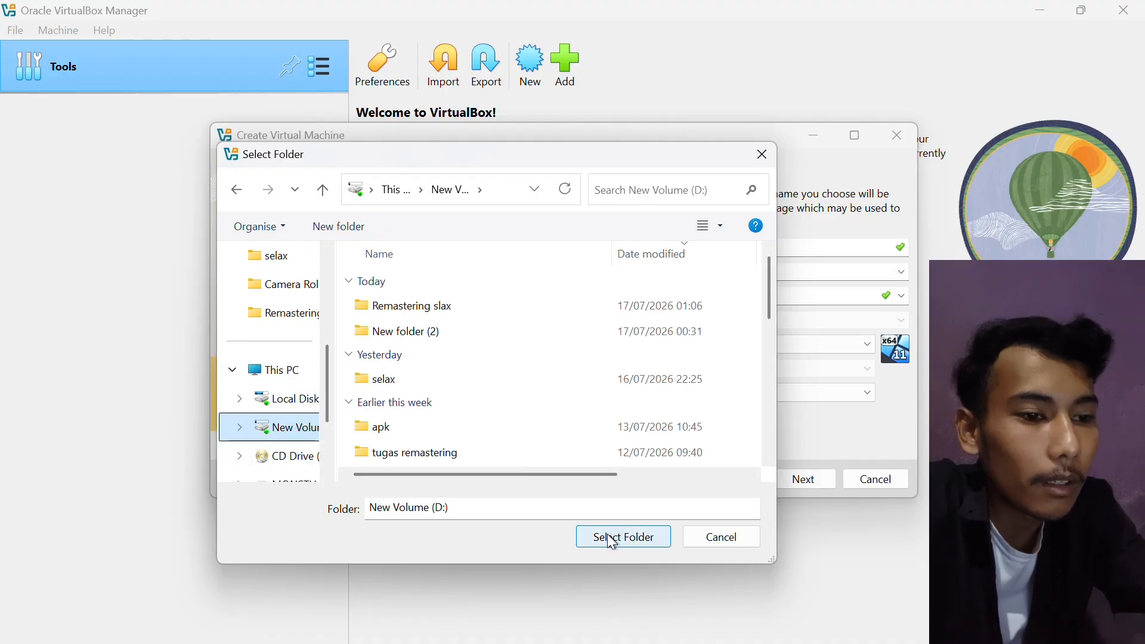
pyautogui.click(615, 540)
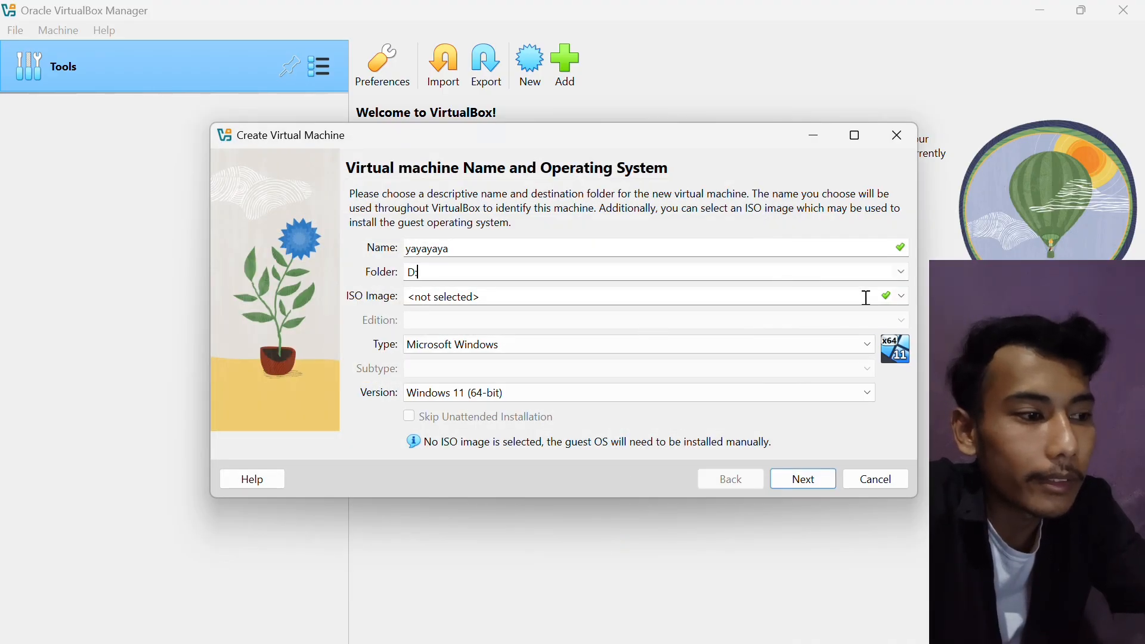
# - Select slax-64bit-debian-12.2.0.iso from the Remastering slax folder as the virtual machine's ISO image
pyautogui.click(903, 295)
pyautogui.click(628, 335)
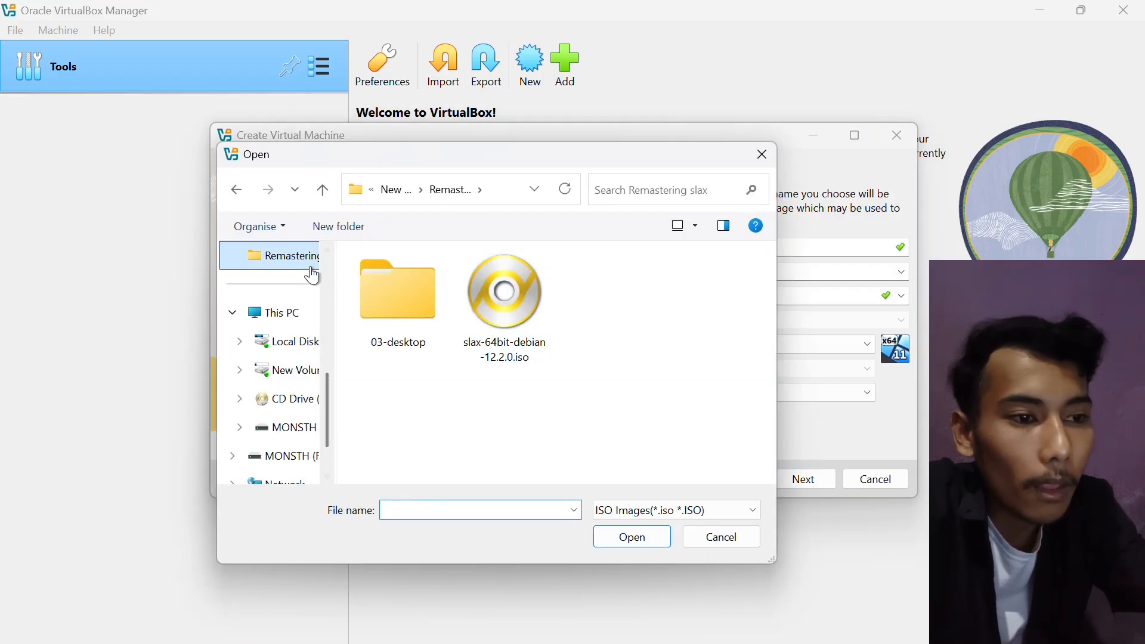
pyautogui.click(545, 293)
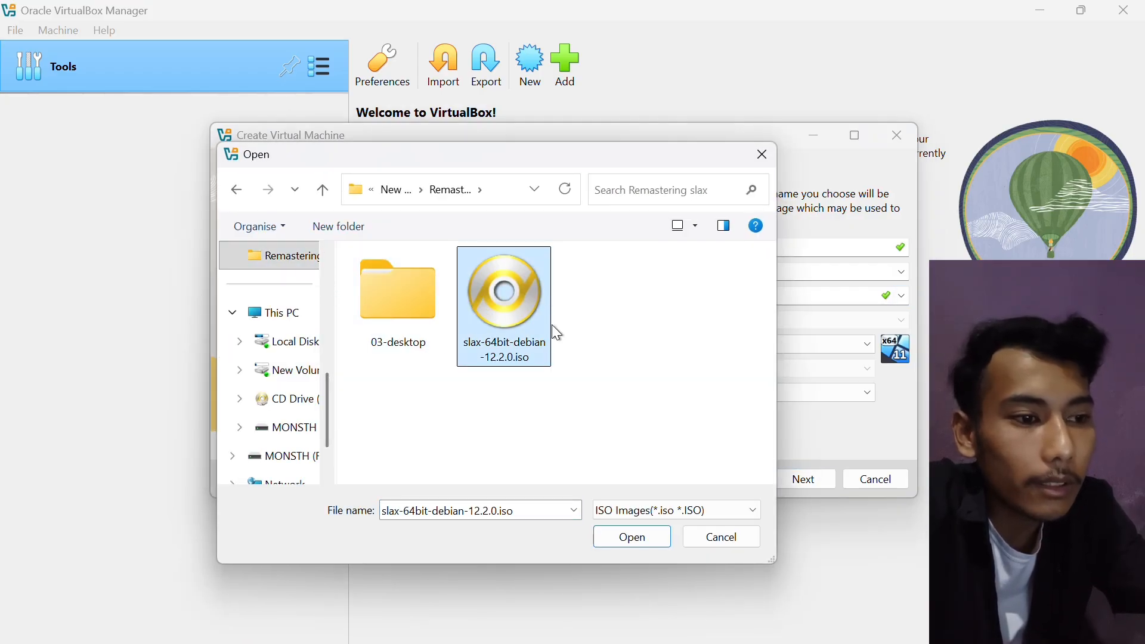
pyautogui.click(623, 538)
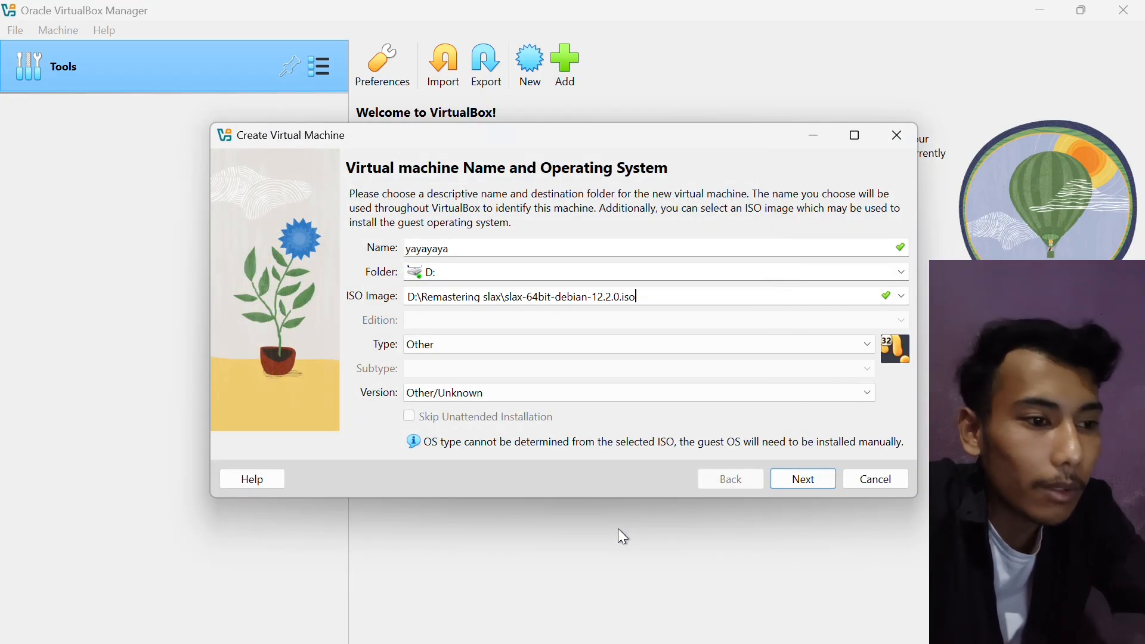
# - Set the guest operating system type to Linux and continue to the hardware settings
pyautogui.click(671, 345)
pyautogui.click(536, 392)
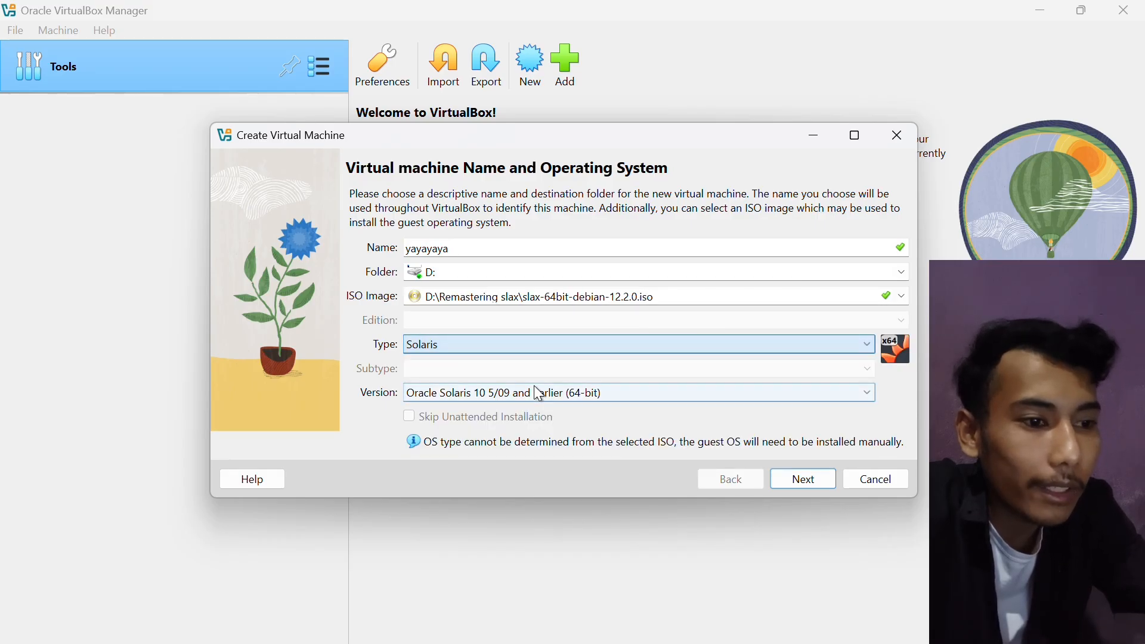
pyautogui.click(682, 344)
pyautogui.click(562, 374)
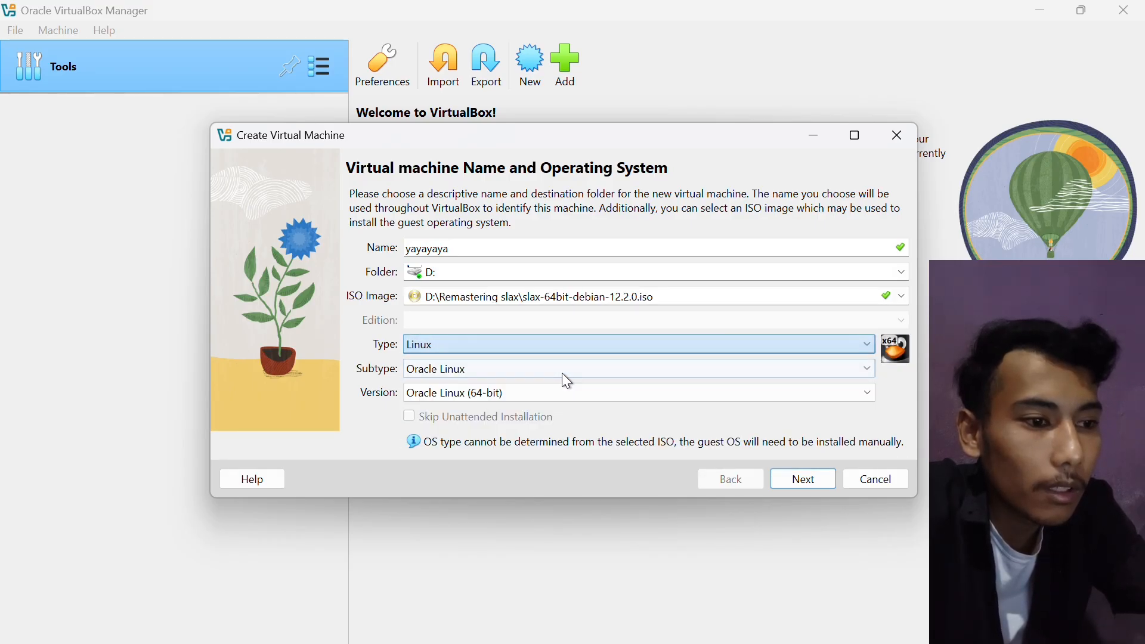
pyautogui.click(801, 479)
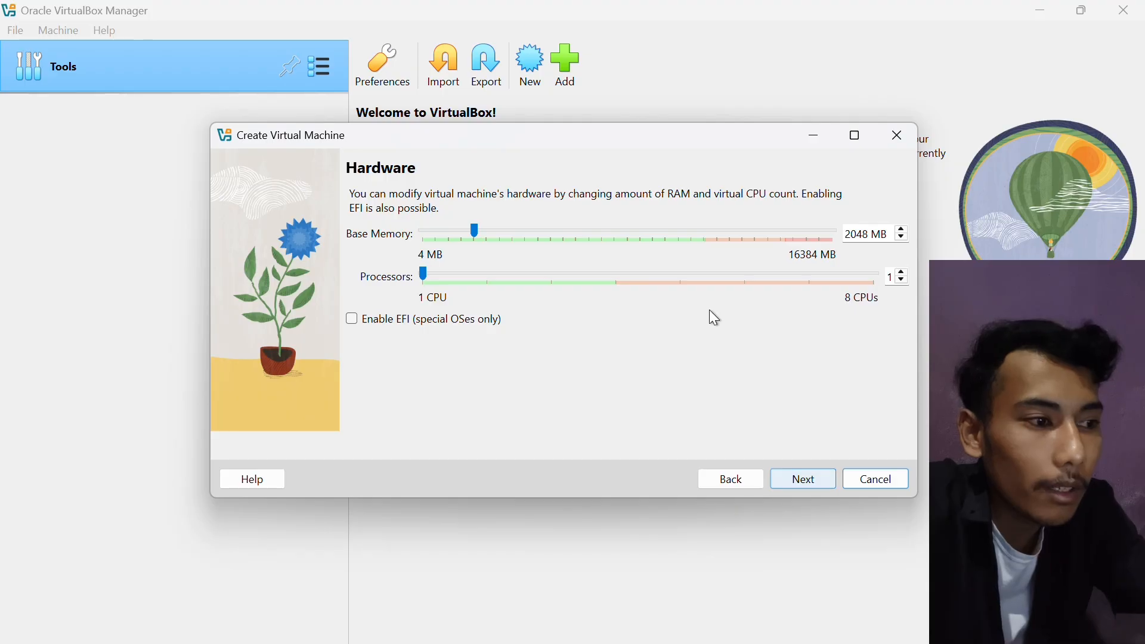
# - Set the new virtual machine's base memory to 6112 MB
pyautogui.moveTo(478, 224); pyautogui.dragTo(514, 228)
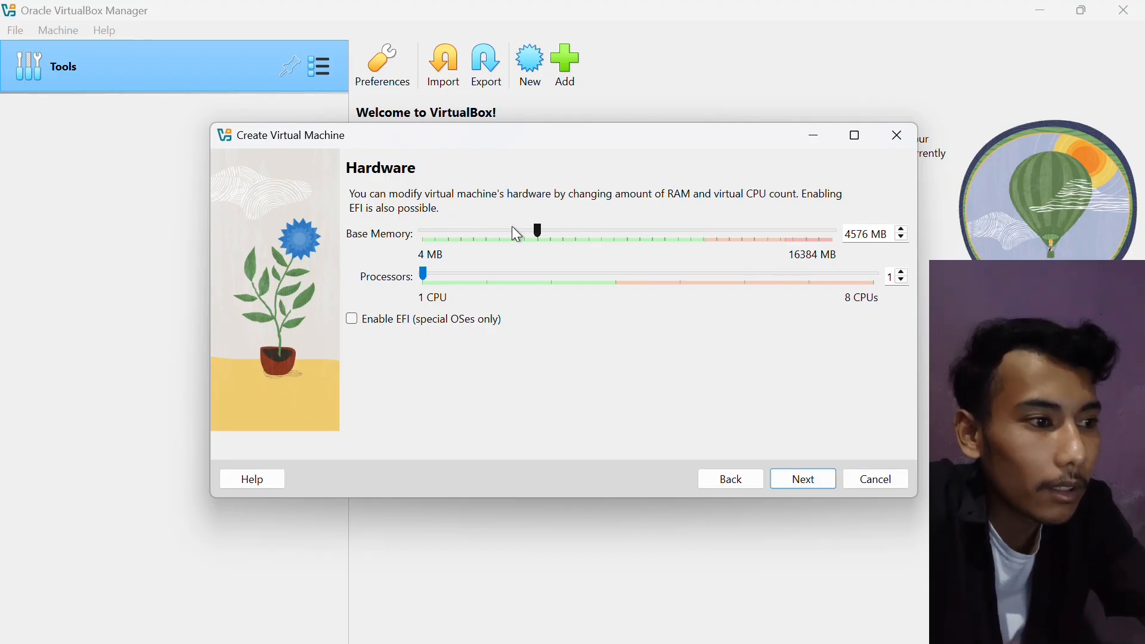
pyautogui.press('Right')
pyautogui.press('Right')
pyautogui.press('Right')
pyautogui.press('Right')
pyautogui.press('Right')
pyautogui.press('Right')
pyautogui.press('Right')
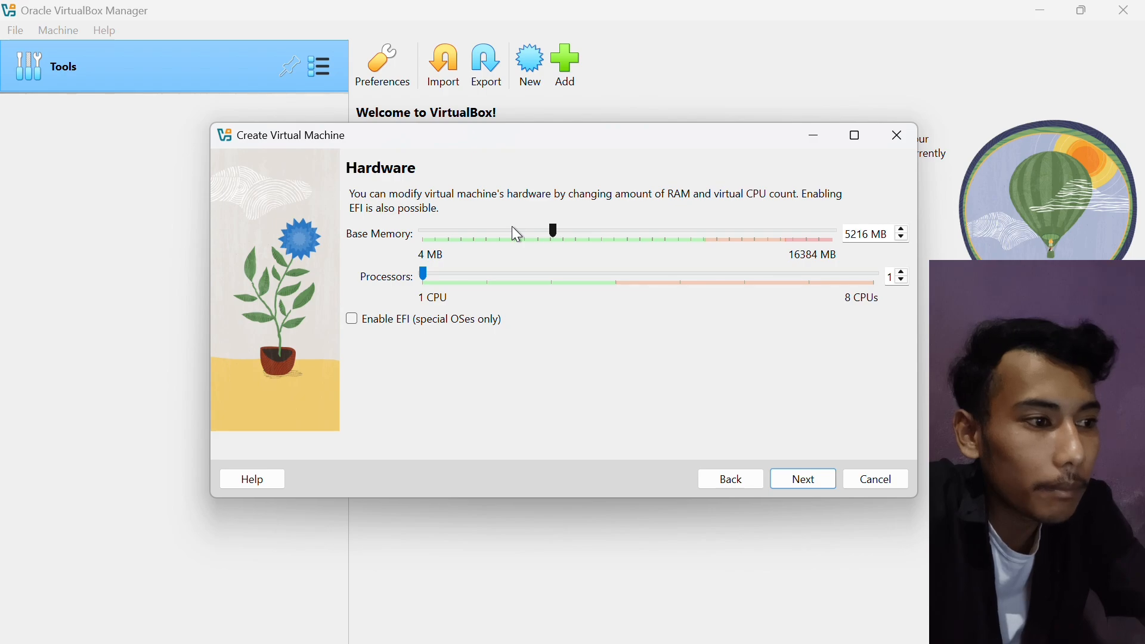
pyautogui.press('Right')
pyautogui.press('Right')
pyautogui.press('Right')
pyautogui.press('Right')
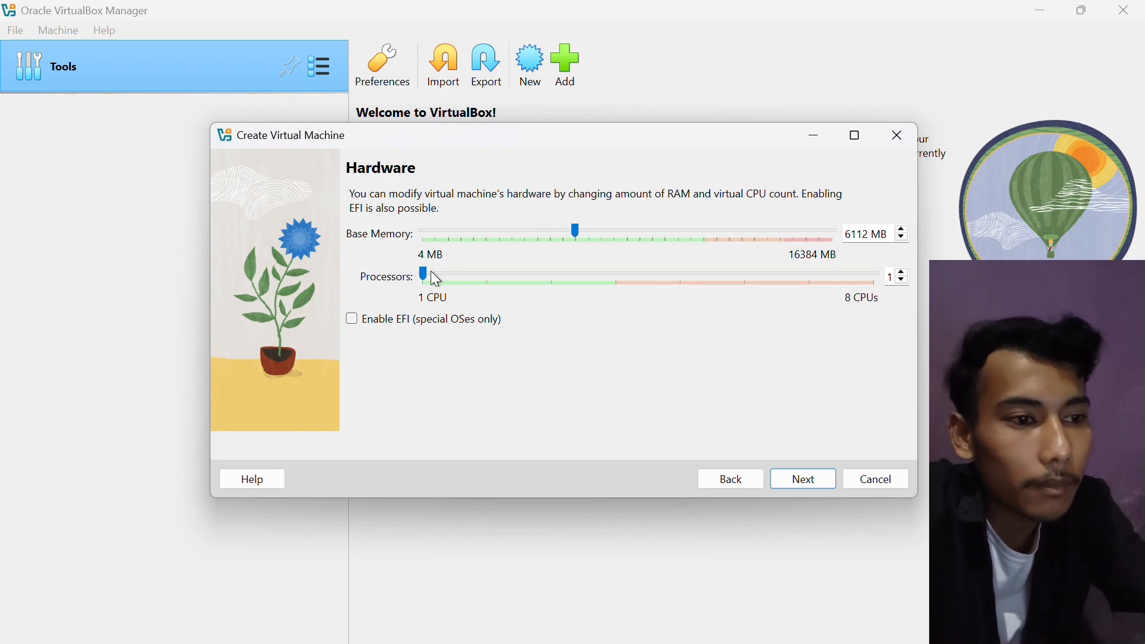
# - Assign 2 processors, keep the 20 GB disk size and finish creating the virtual machine
pyautogui.click(488, 283)
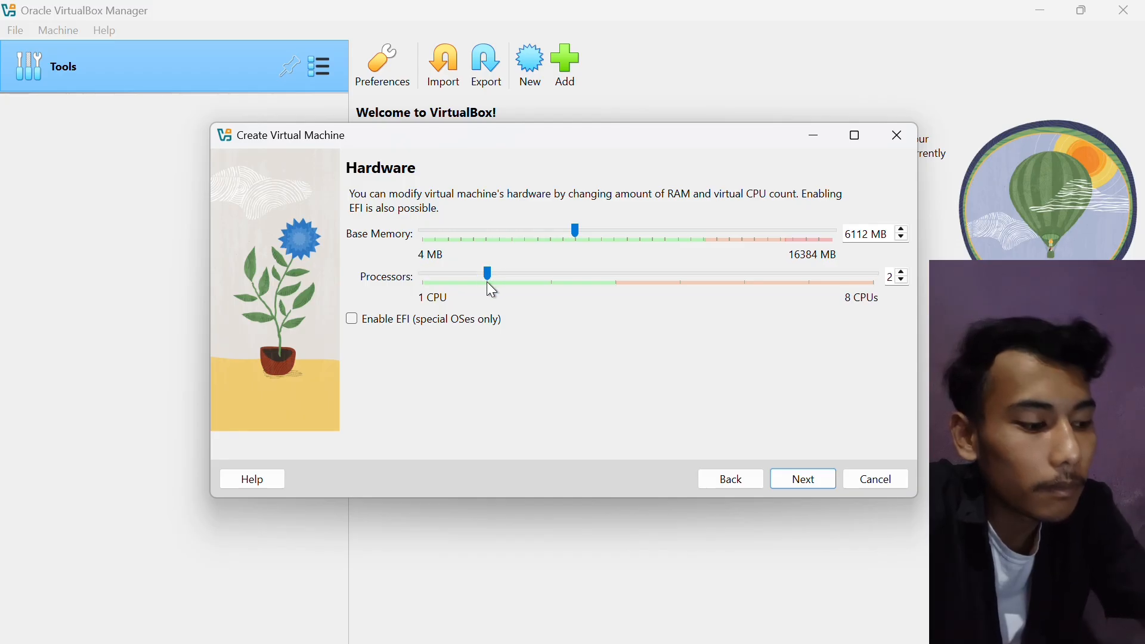
pyautogui.click(812, 478)
pyautogui.click(812, 478)
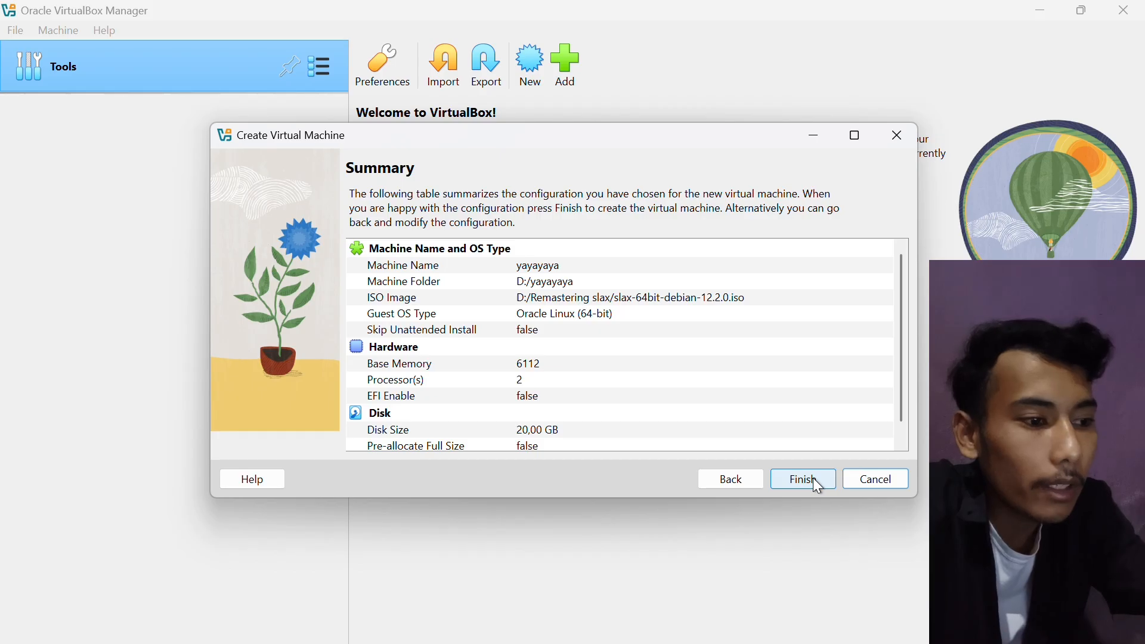
pyautogui.click(814, 478)
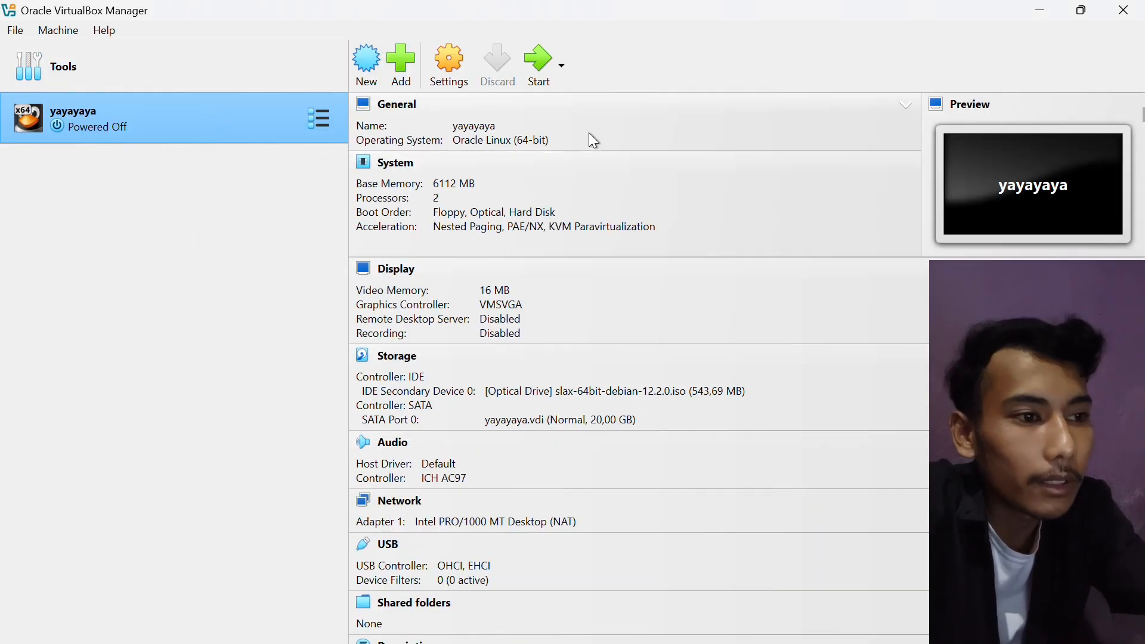
# - Start the yayayaya virtual machine and check the Slax application launcher for the LibreOffice programs
pyautogui.click(546, 81)
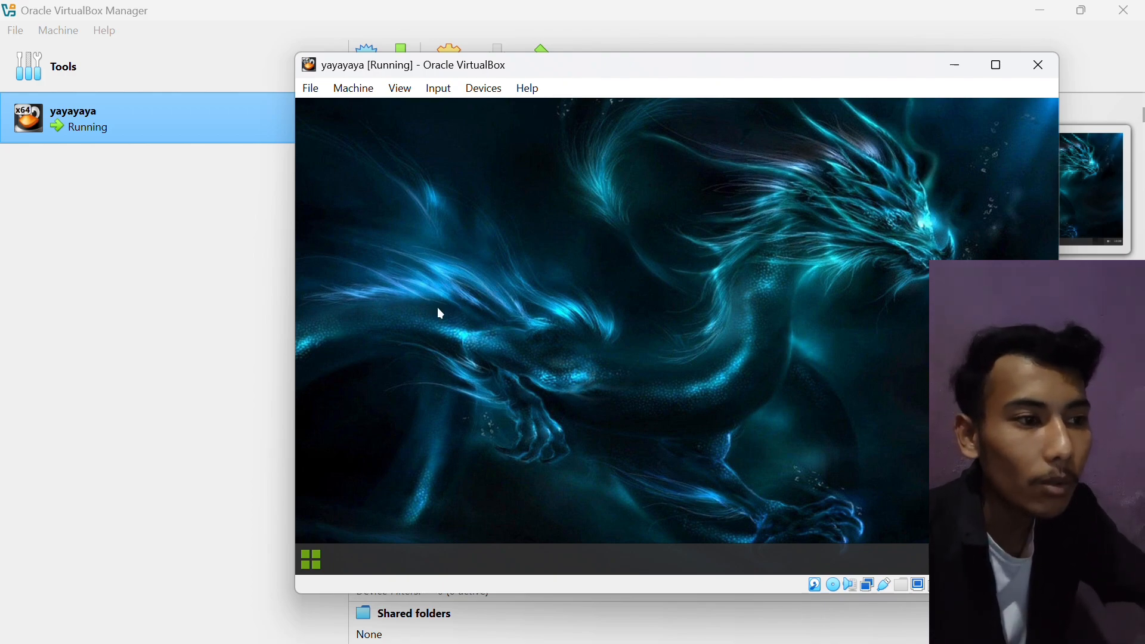
pyautogui.click(311, 560)
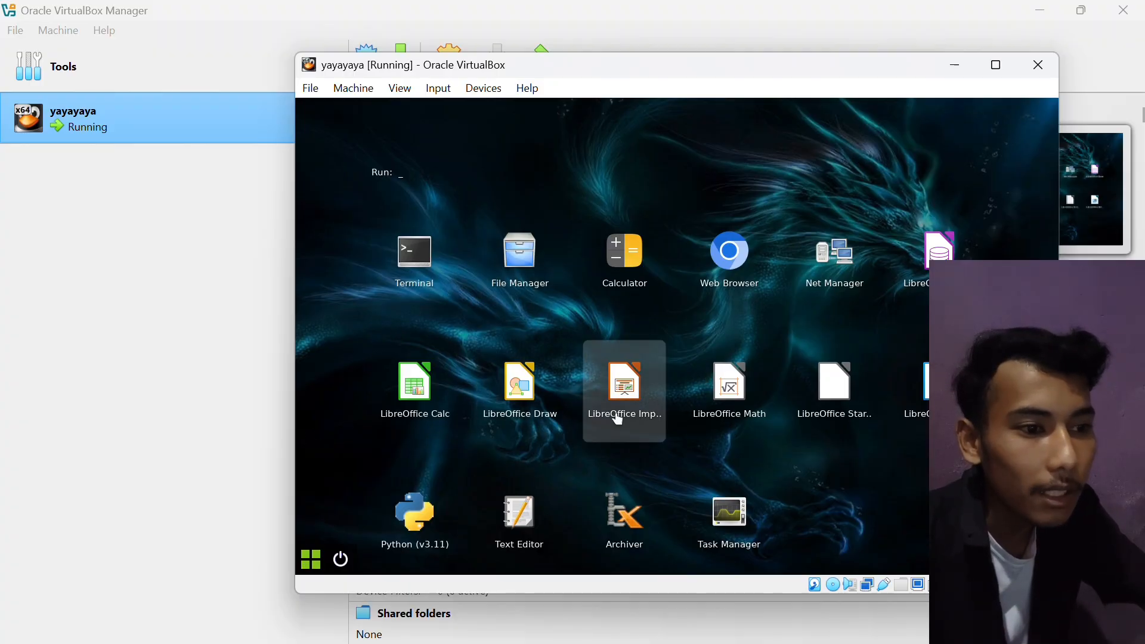
pyautogui.click(891, 511)
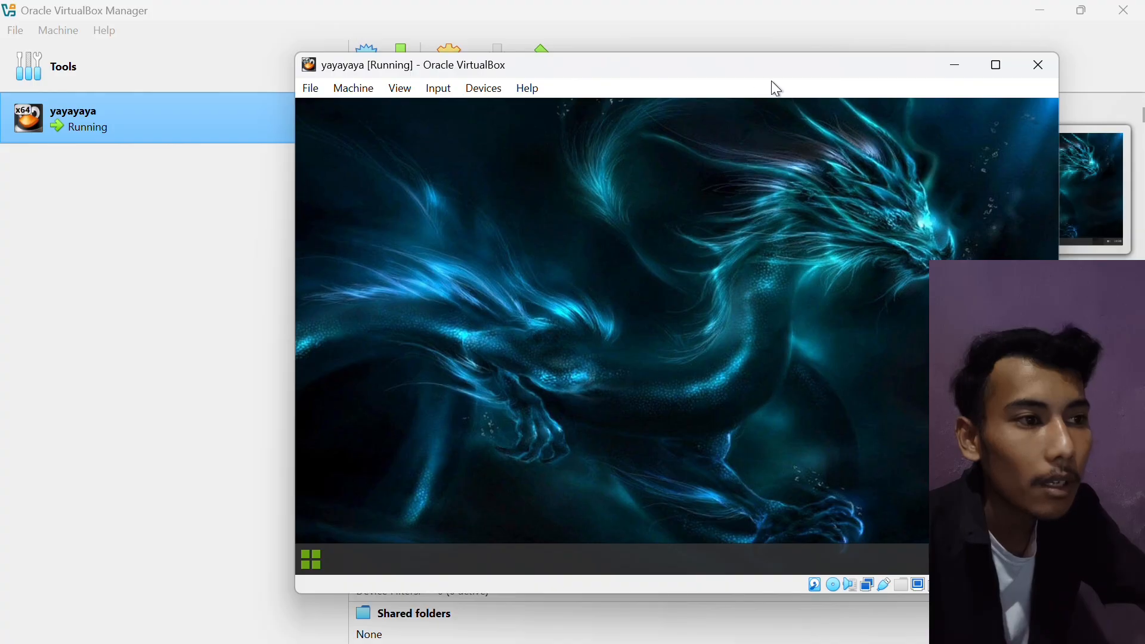
# - Clear the desktop by minimising the running virtual machine's window and the VirtualBox Manager
pyautogui.moveTo(778, 79); pyautogui.dragTo(745, 96)
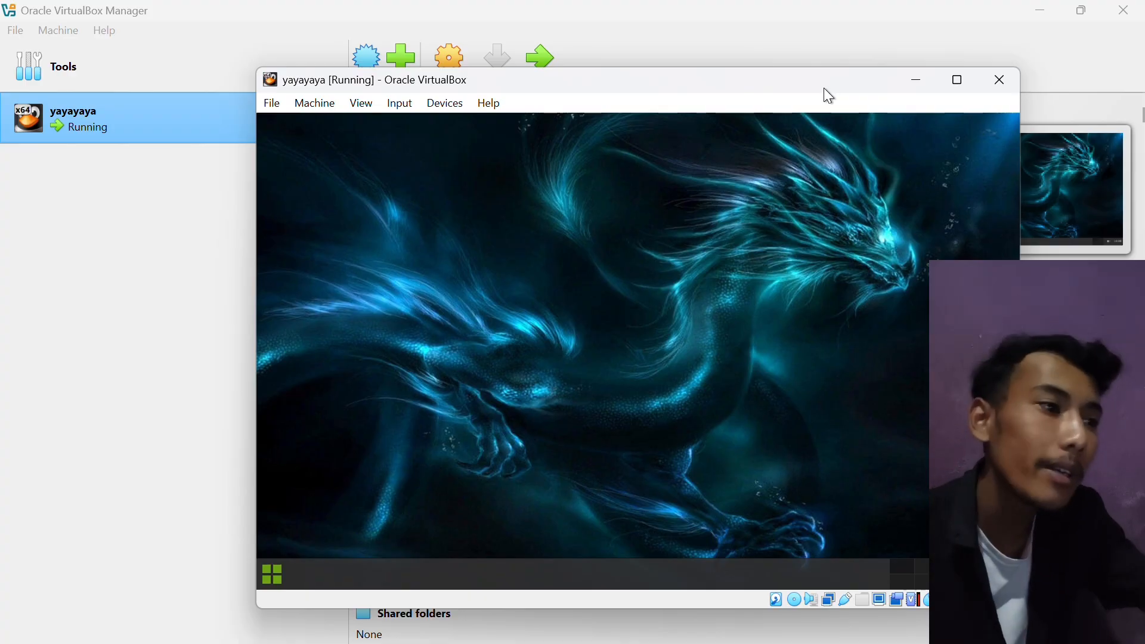
pyautogui.moveTo(787, 87); pyautogui.dragTo(795, 73)
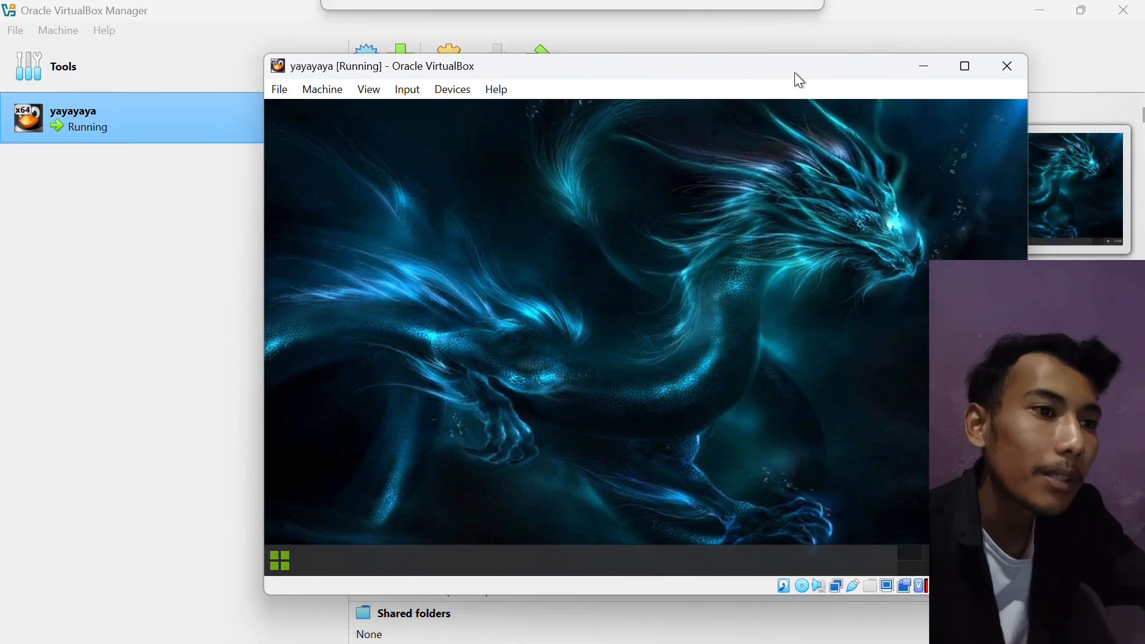
pyautogui.click(926, 69)
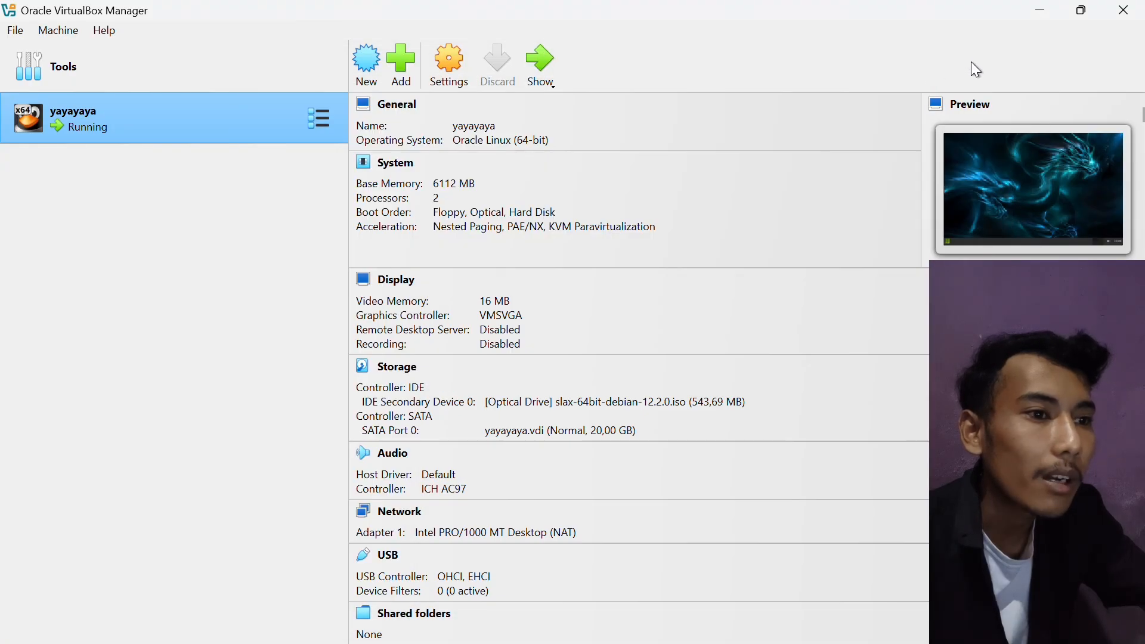
pyautogui.click(1041, 11)
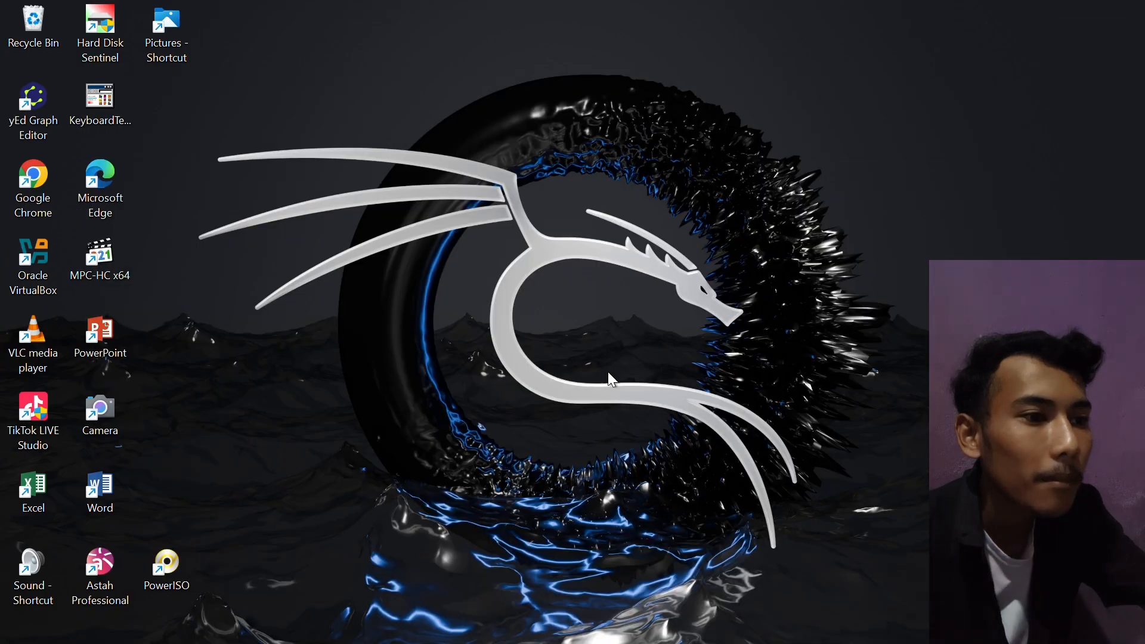
pyautogui.moveTo(604, 642)
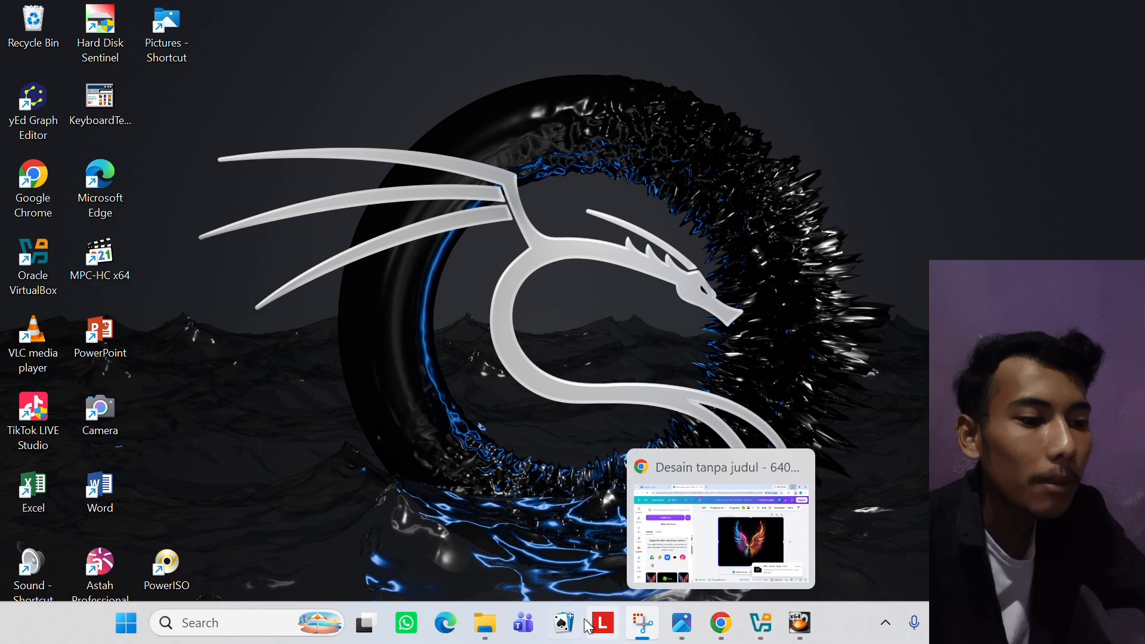
pyautogui.click(801, 623)
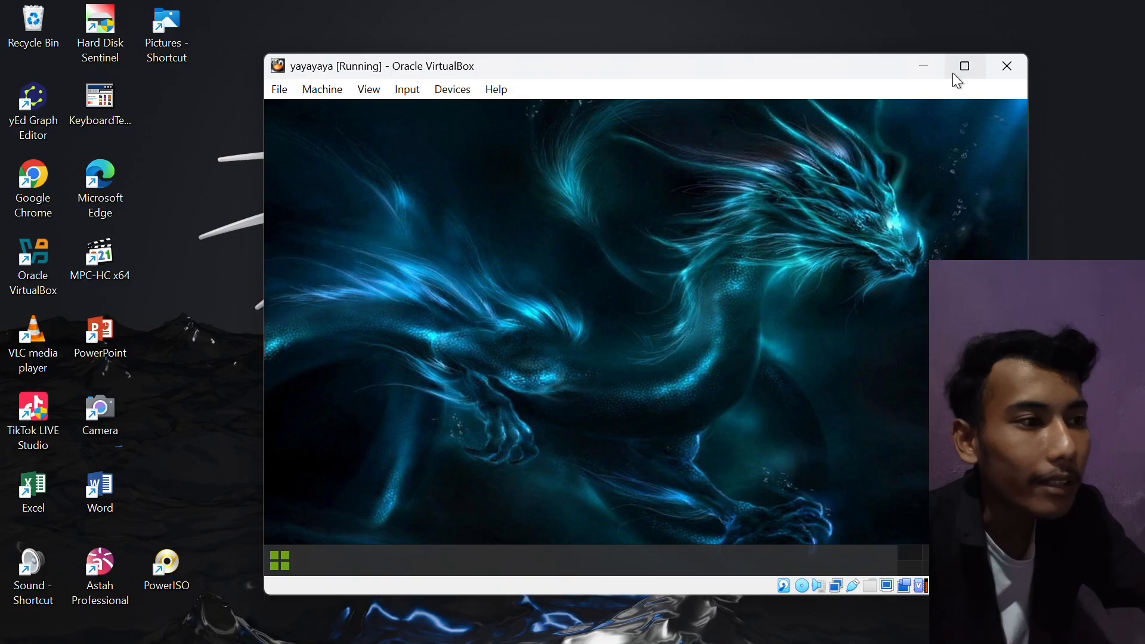
pyautogui.click(925, 67)
# - Switch to File Explorer and examine the contents of the F: drive and the CD drive (E:)
pyautogui.moveTo(659, 623)
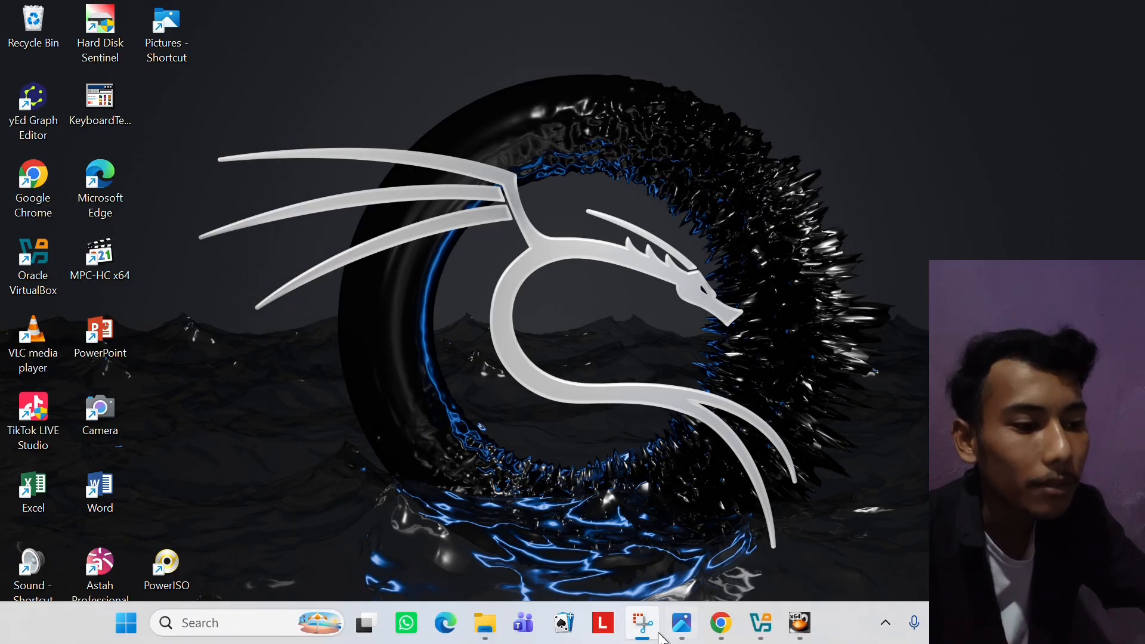
pyautogui.click(488, 634)
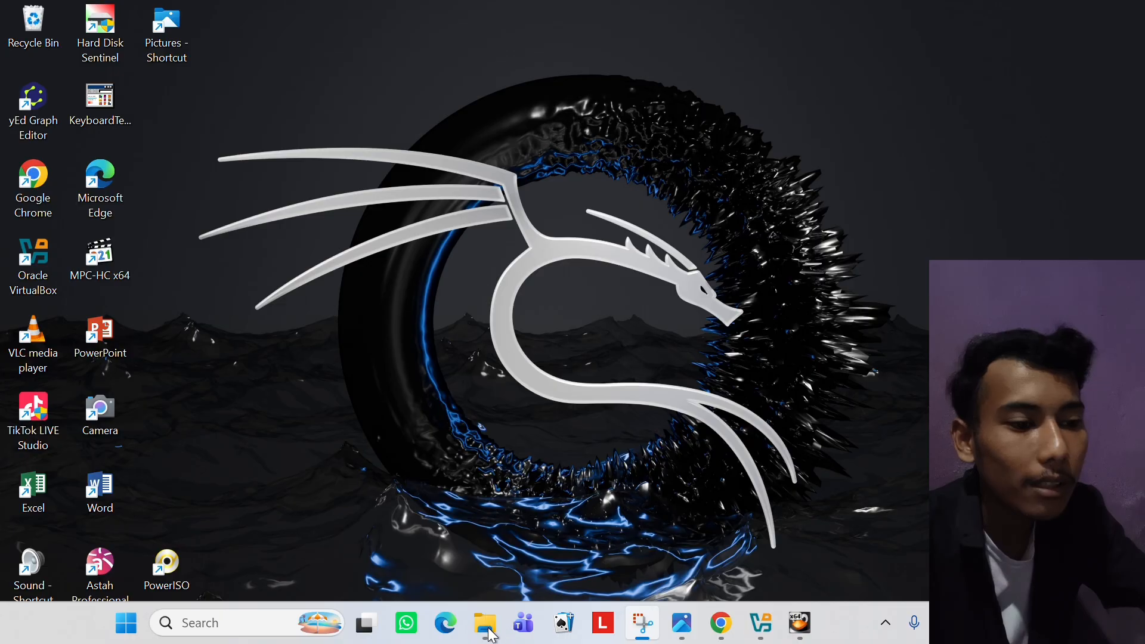
pyautogui.click(489, 635)
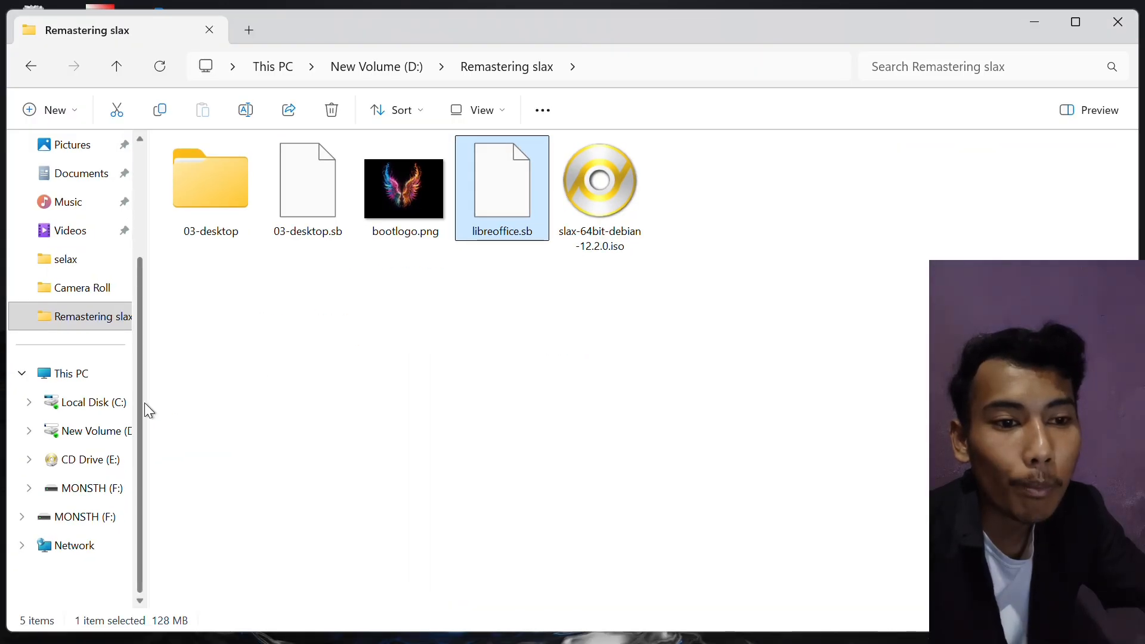
pyautogui.scroll(3, 145, 408)
pyautogui.scroll(-3, 159, 436)
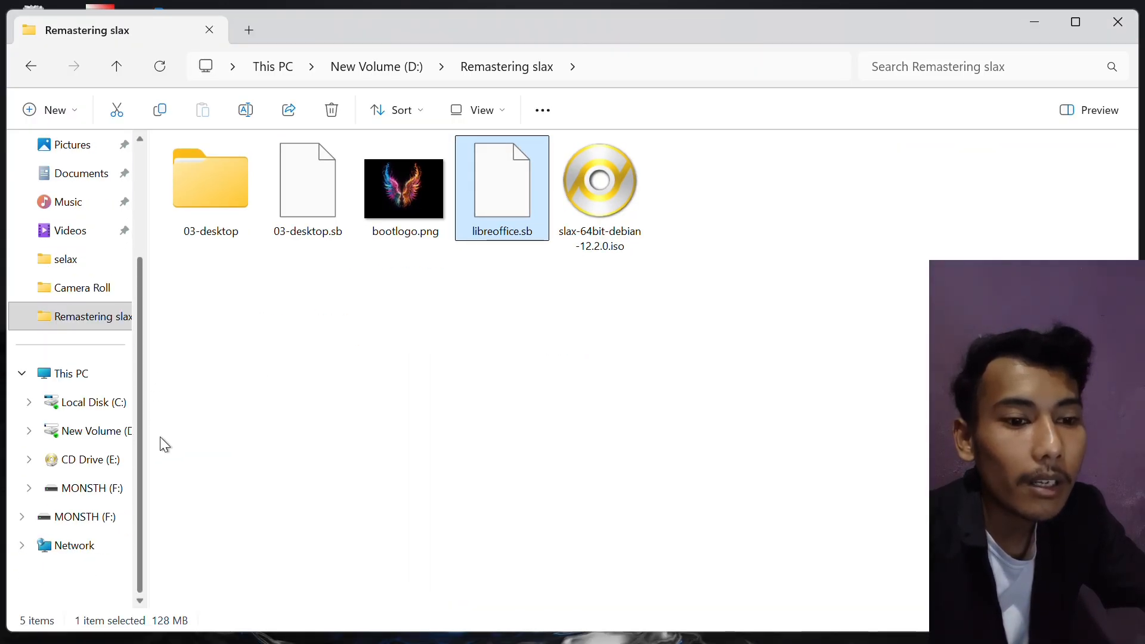
pyautogui.click(92, 492)
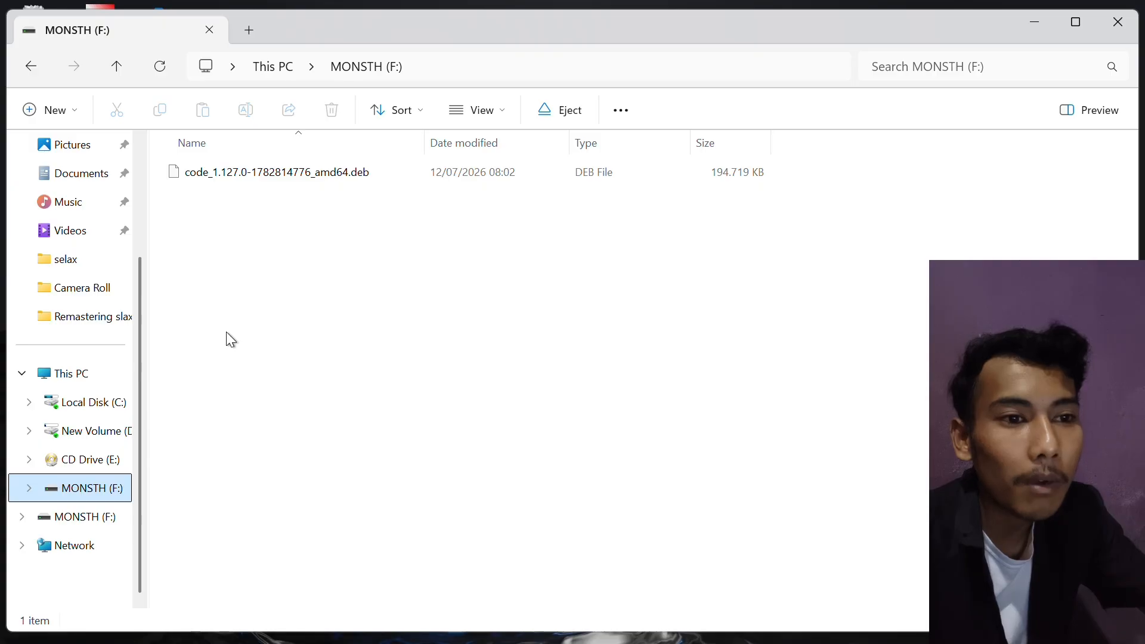
pyautogui.click(62, 467)
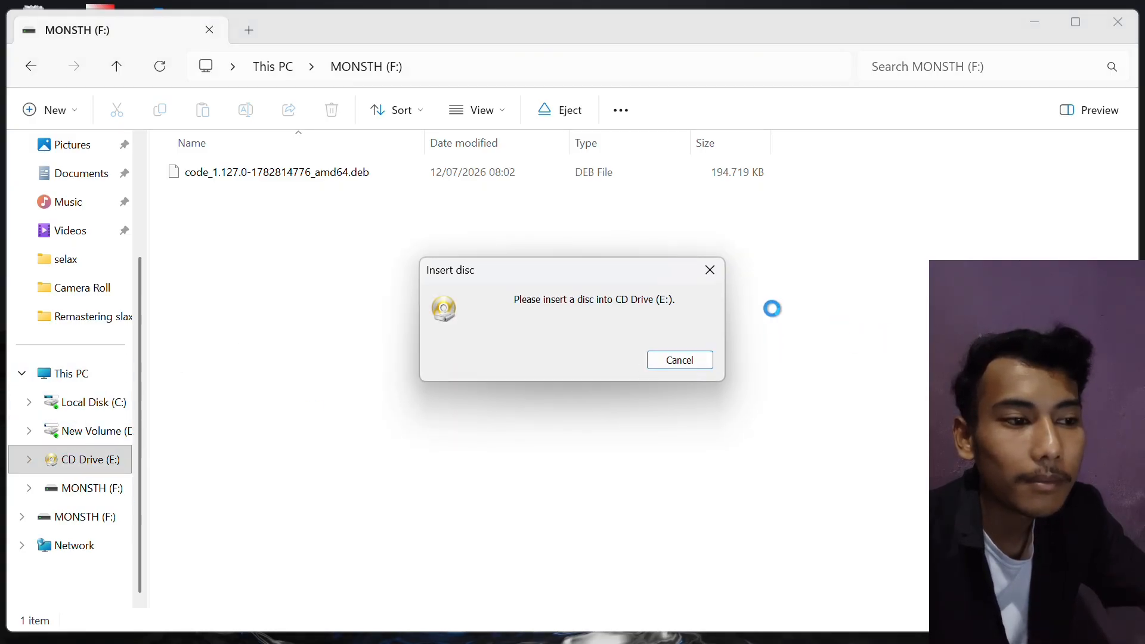
pyautogui.click(702, 271)
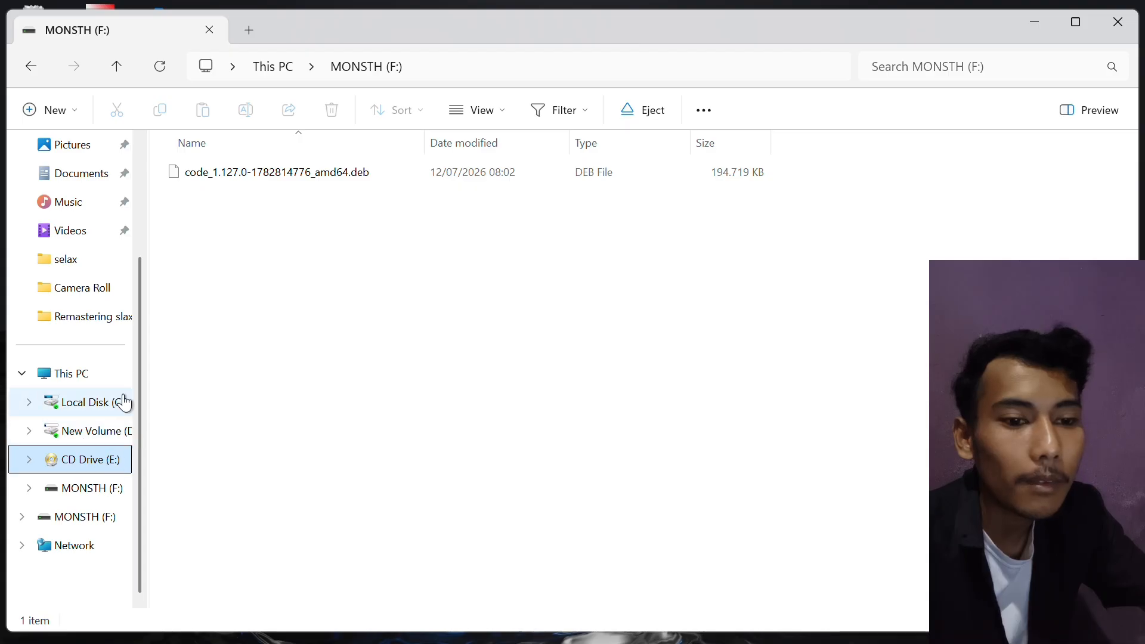
pyautogui.click(1043, 17)
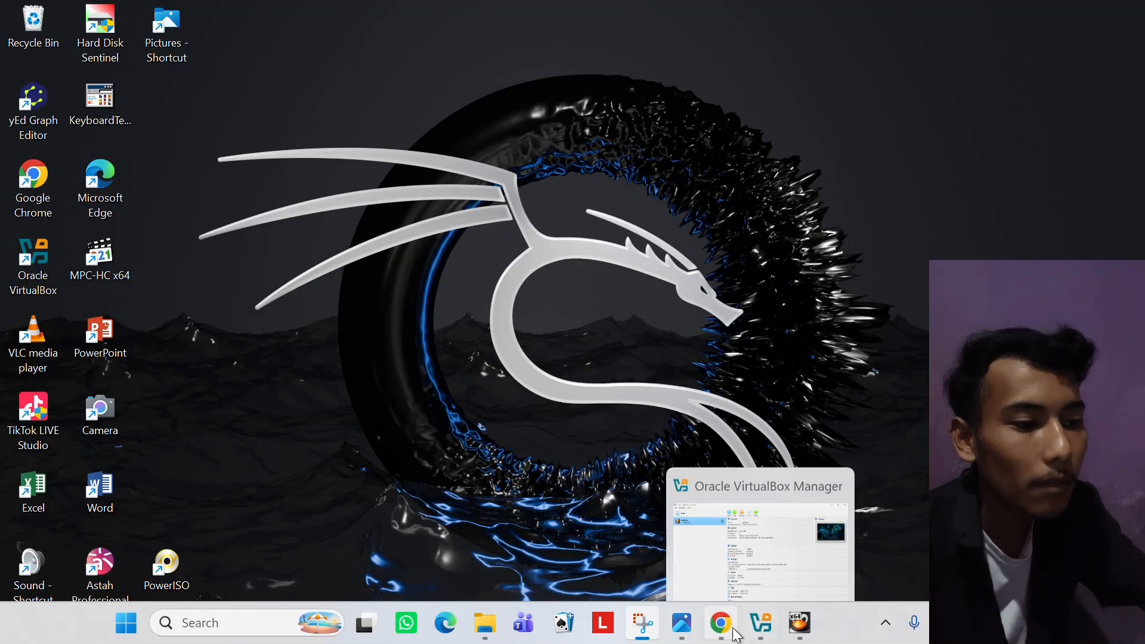
# - Switch to Google Chrome and close the open Canva design and home page
pyautogui.click(722, 623)
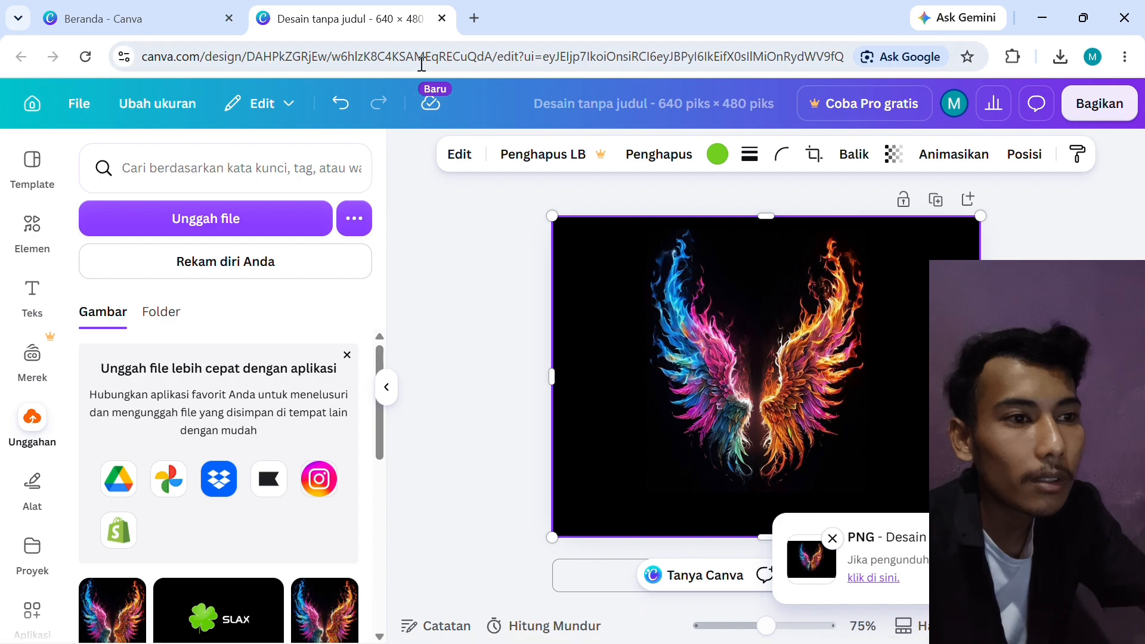
pyautogui.click(442, 18)
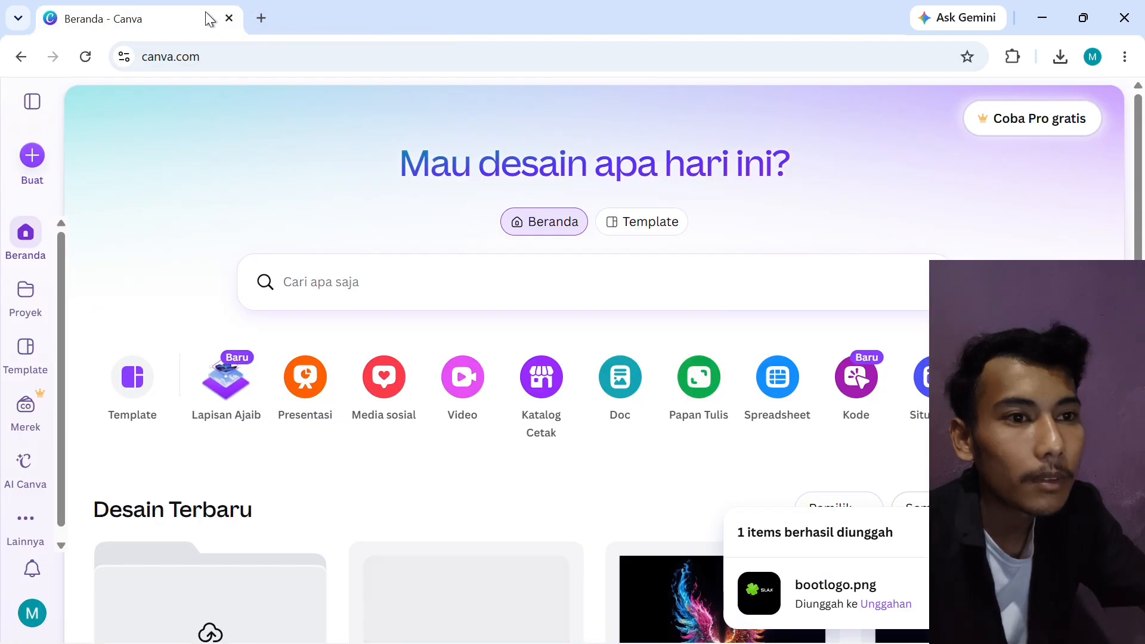
pyautogui.click(231, 20)
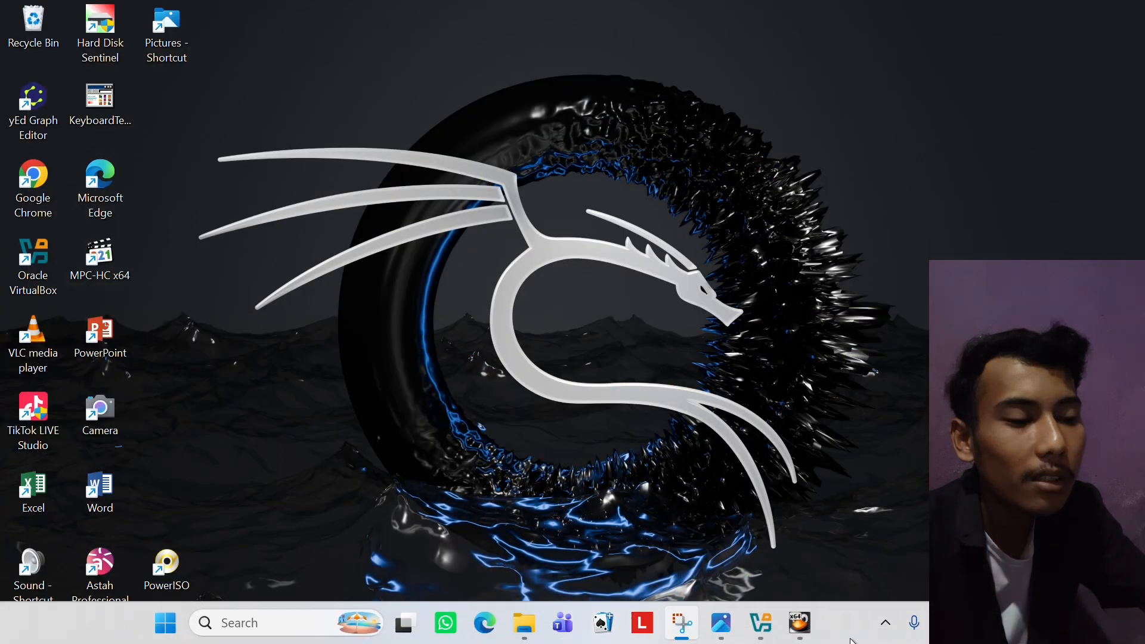
# - Reopen Google Chrome, search for visual studio code and open its download page at the Linux .deb options
pyautogui.click(305, 623)
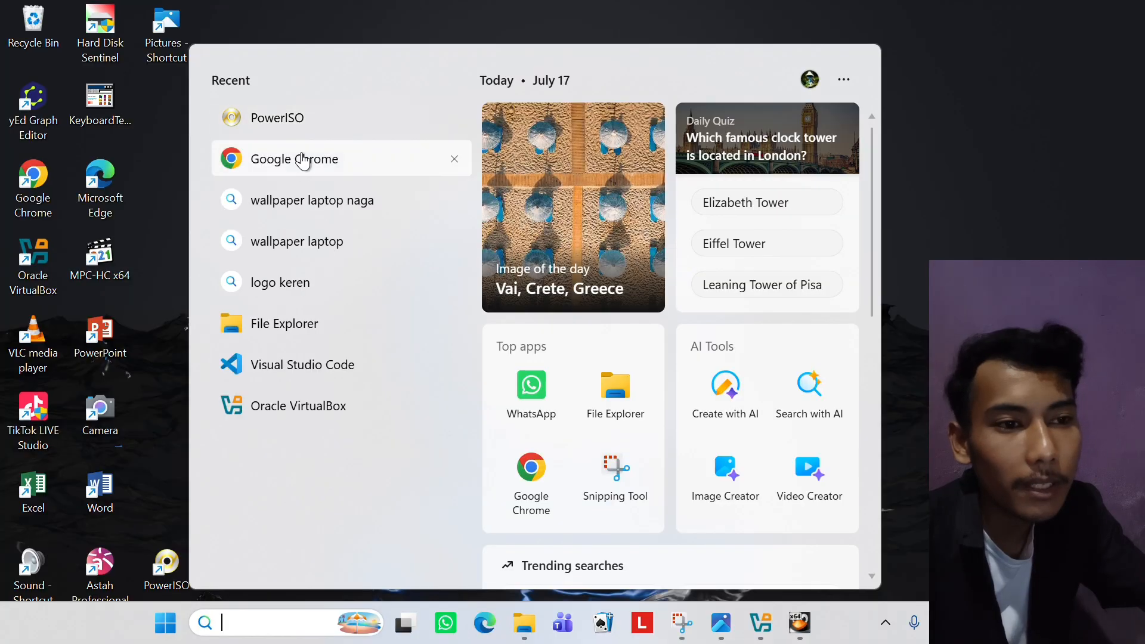
pyautogui.click(302, 161)
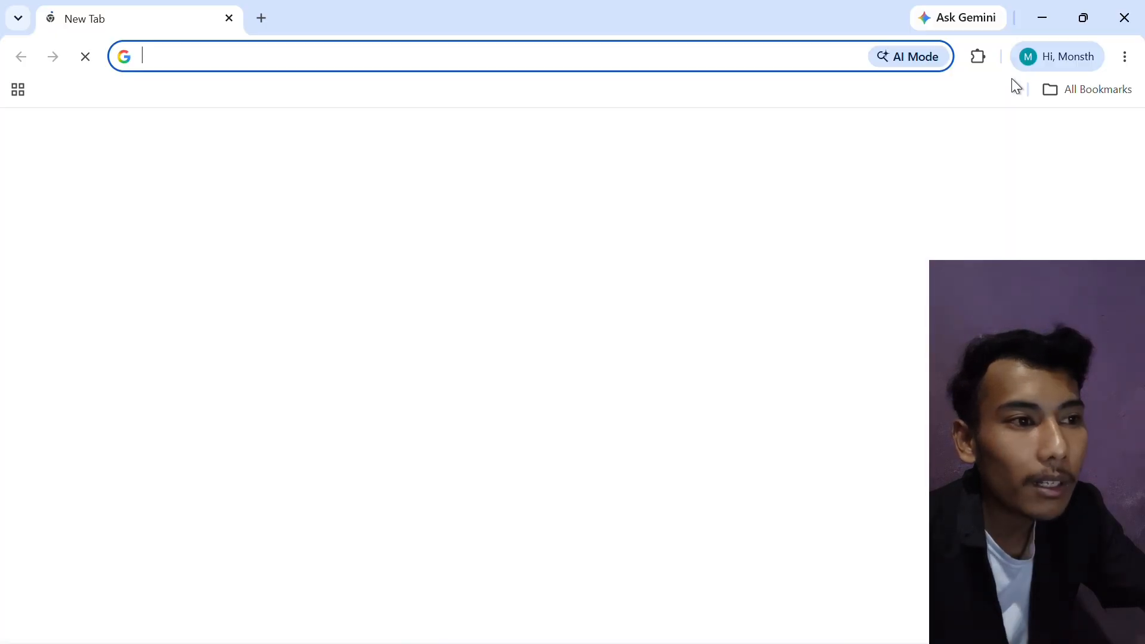
pyautogui.click(376, 373)
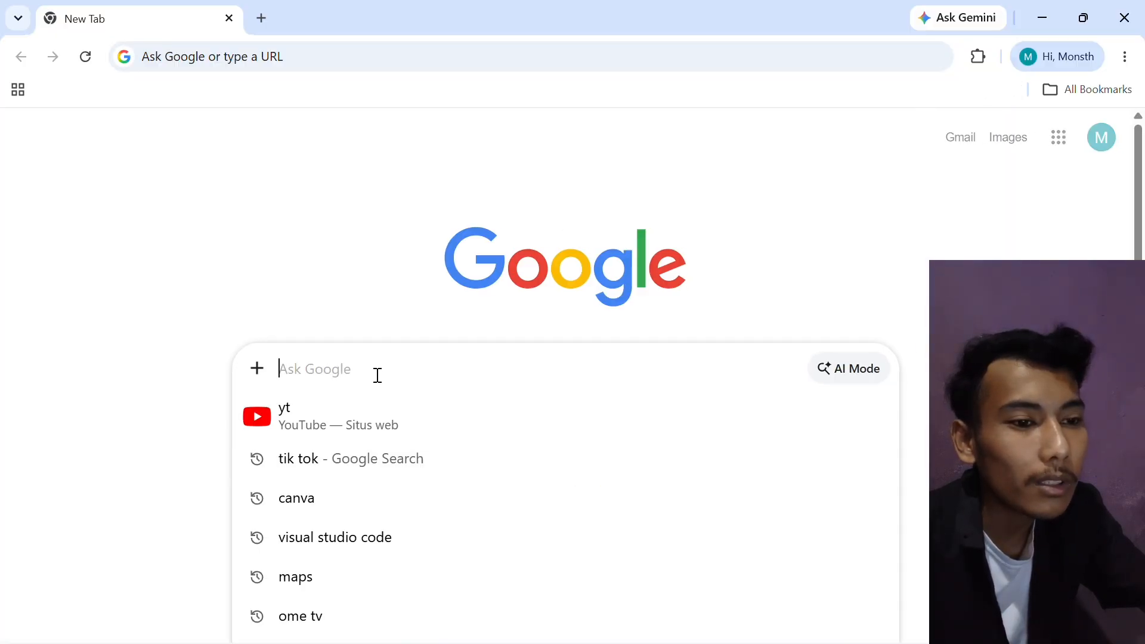
pyautogui.click(358, 540)
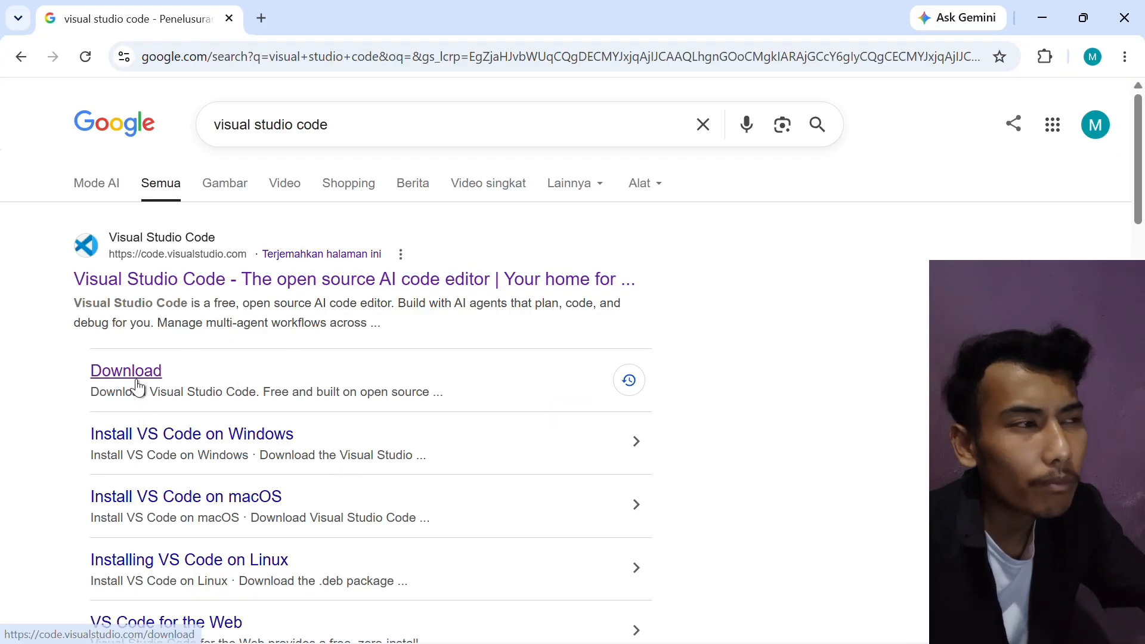
pyautogui.click(140, 381)
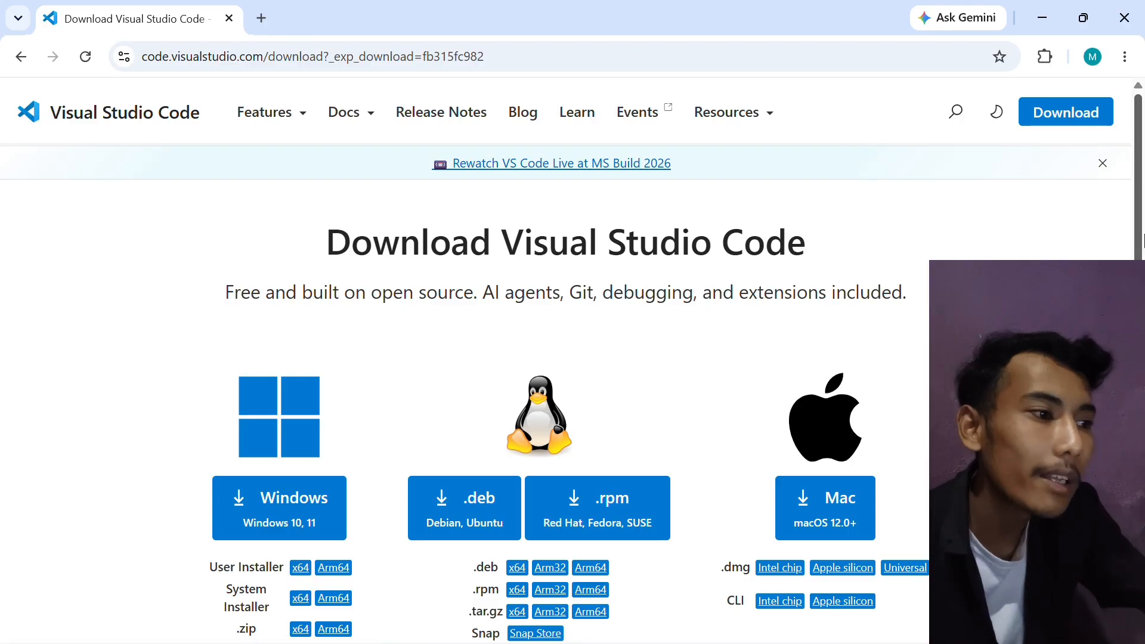
pyautogui.moveTo(1142, 241); pyautogui.dragTo(1142, 309)
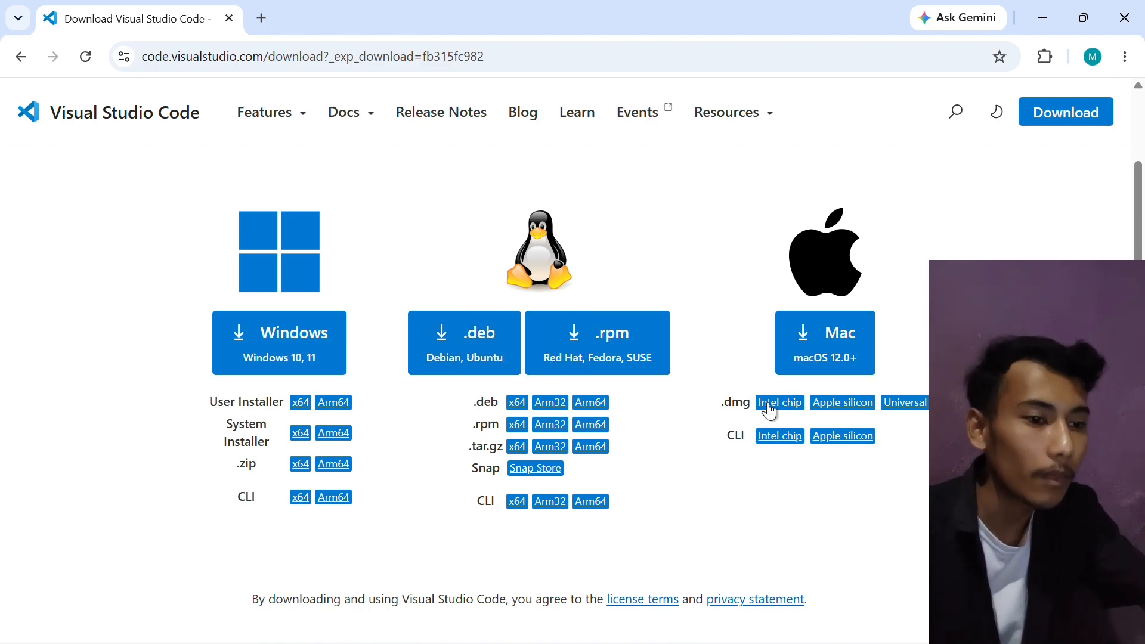
# - Switch to File Explorer and open the Downloads folder to examine the downloaded files
pyautogui.moveTo(733, 643)
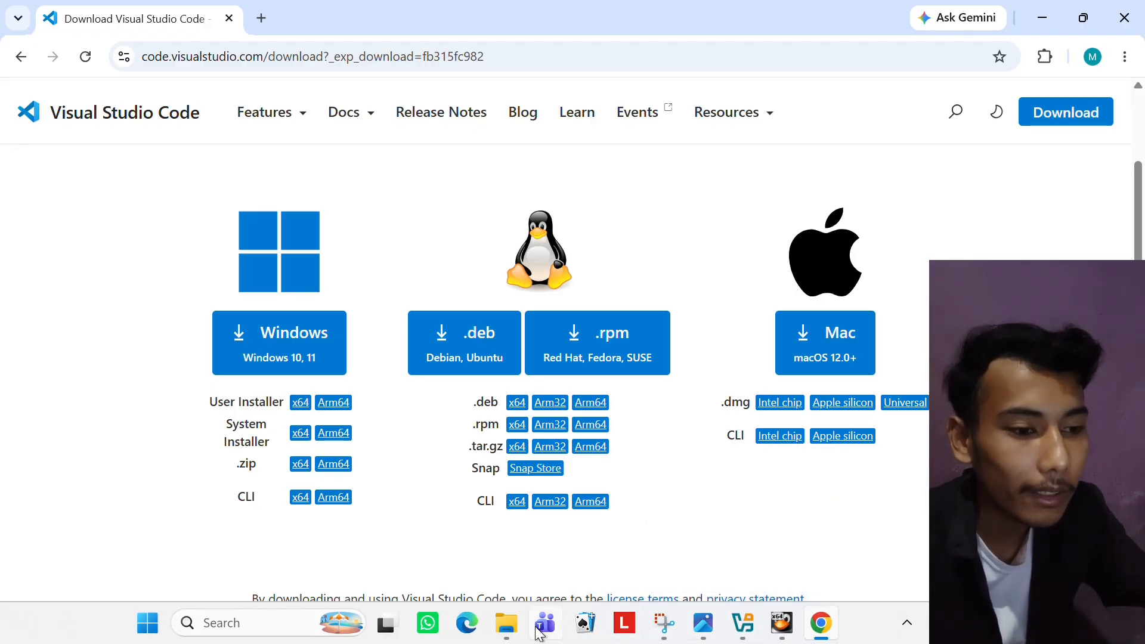
pyautogui.click(507, 622)
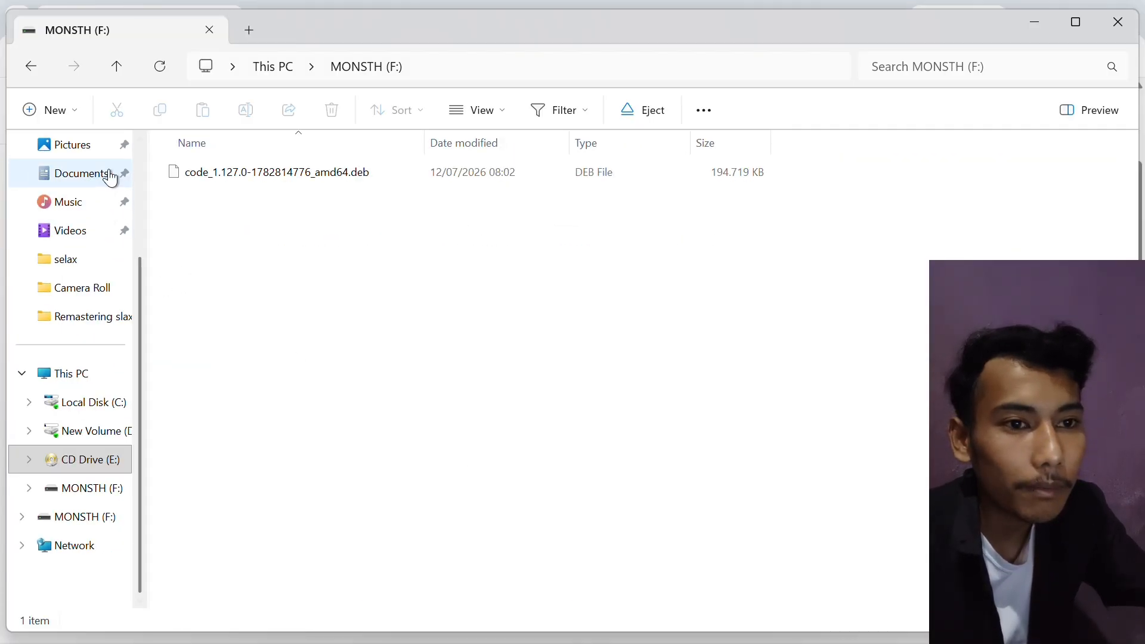
pyautogui.scroll(3, 141, 182)
pyautogui.click(115, 247)
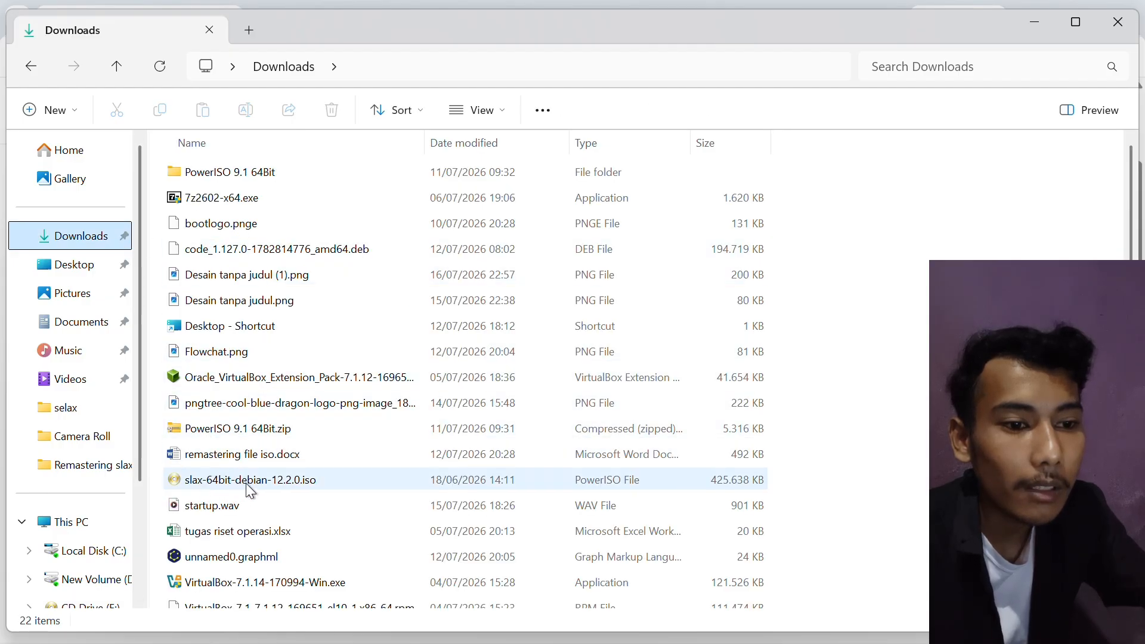
pyautogui.click(1033, 27)
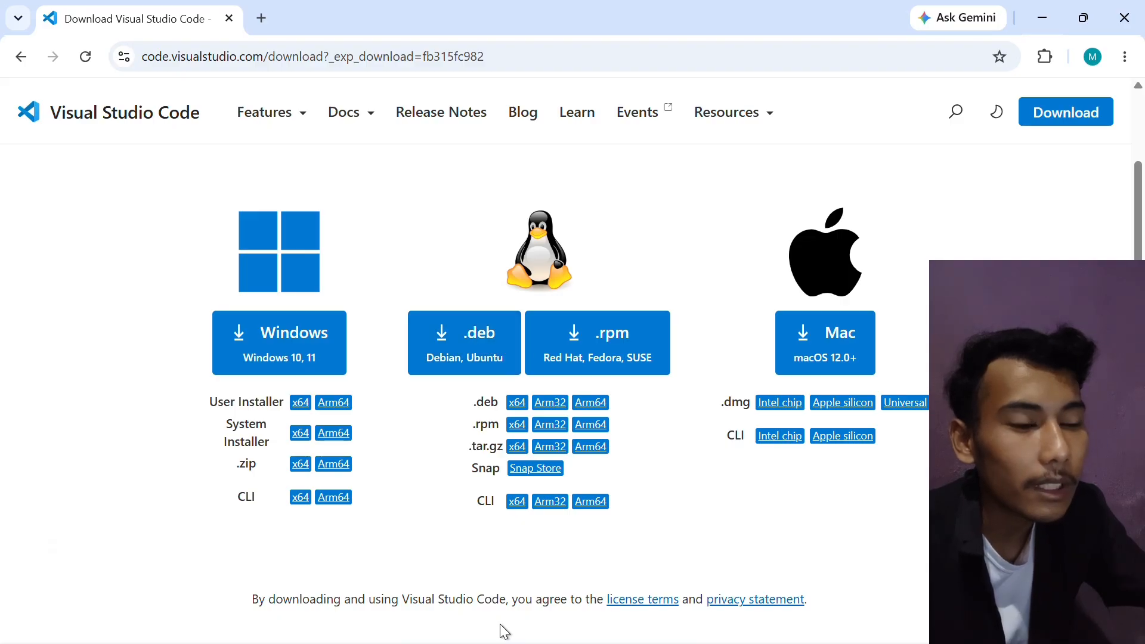
pyautogui.moveTo(557, 636)
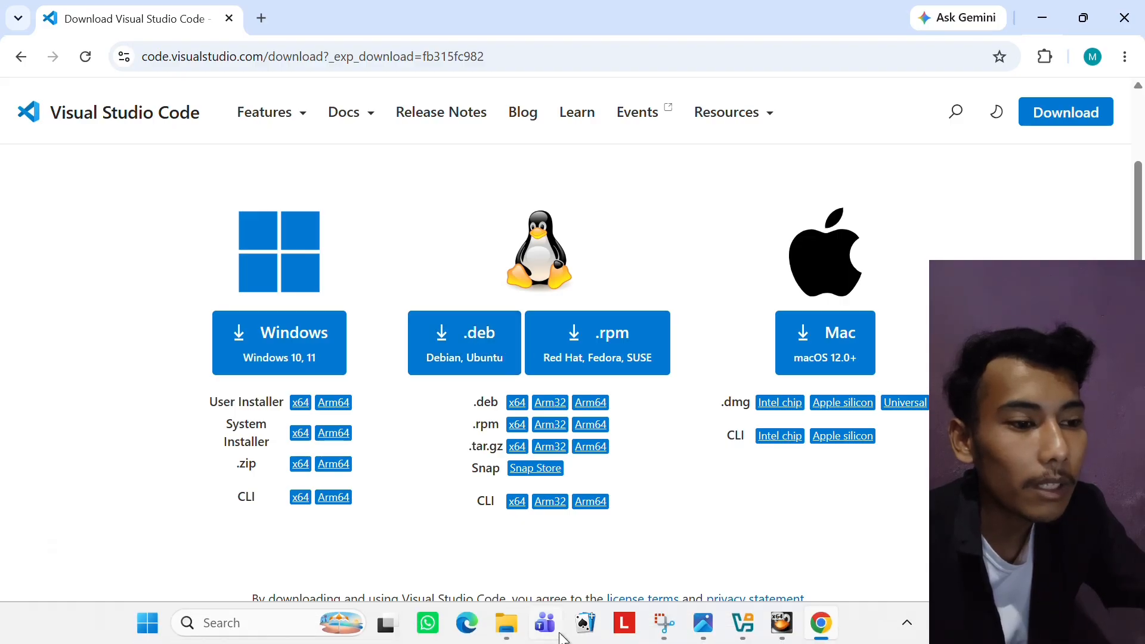
pyautogui.click(521, 630)
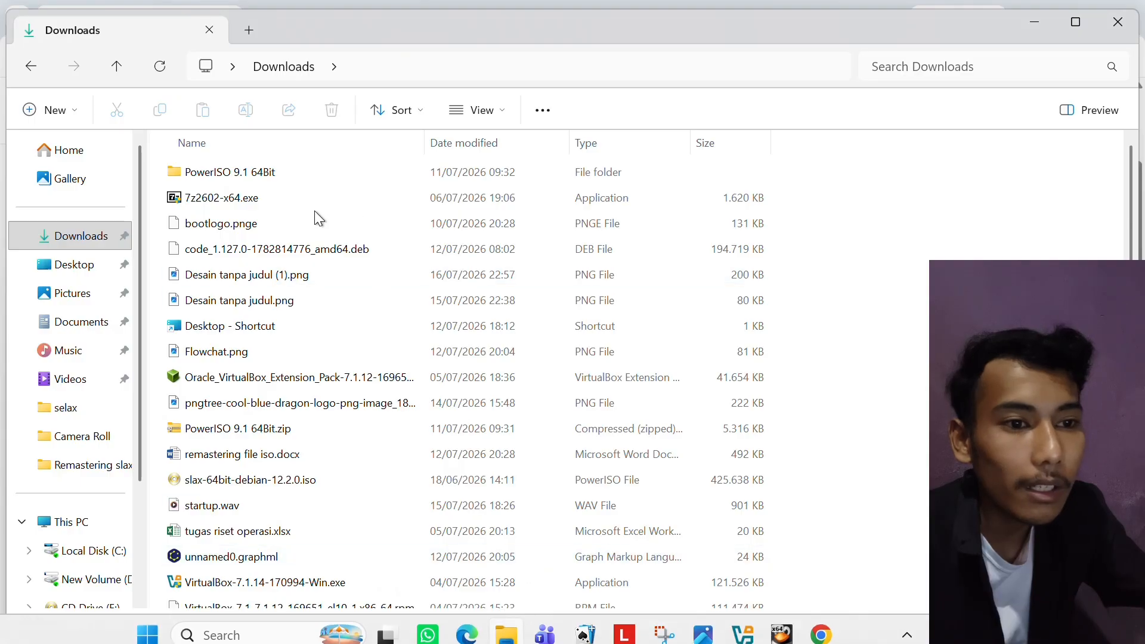
pyautogui.click(246, 253)
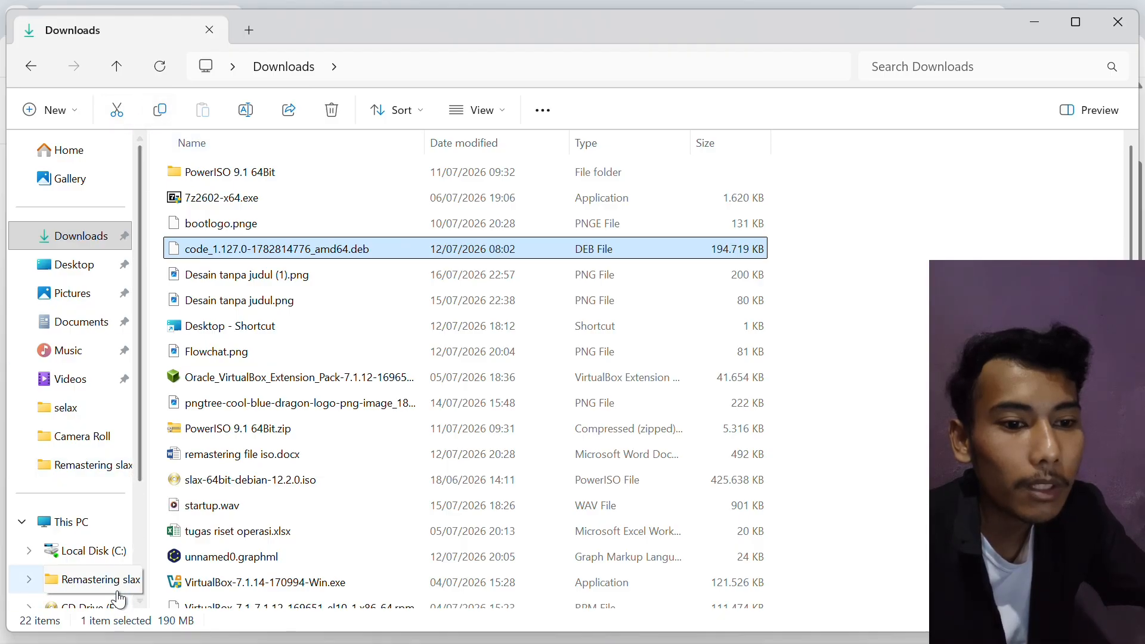
pyautogui.click(77, 579)
pyautogui.click(113, 600)
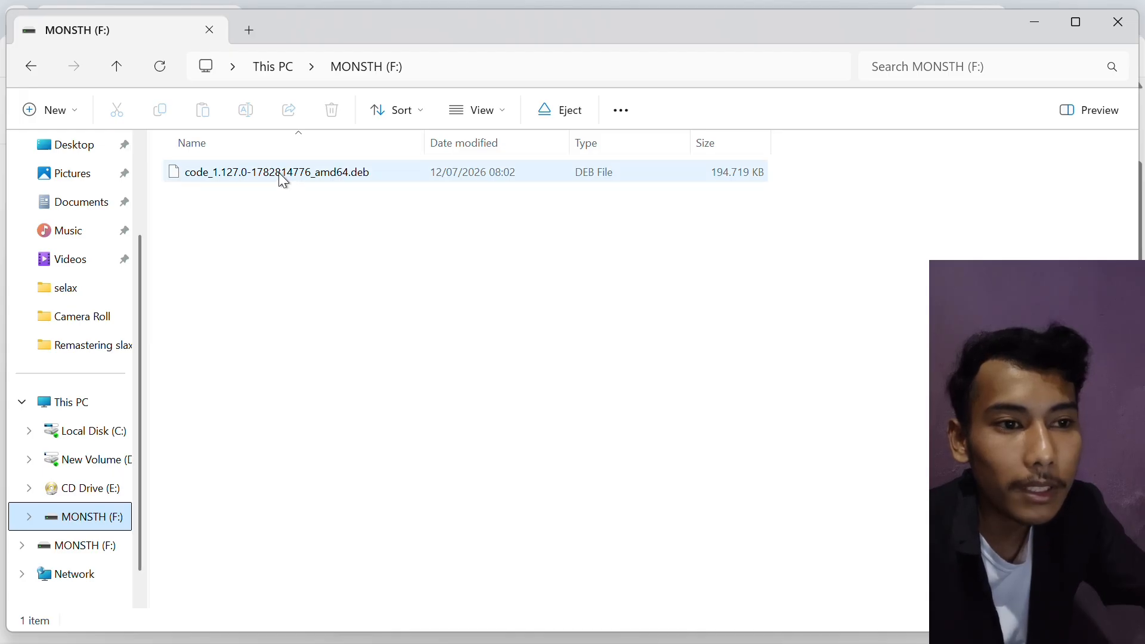
# - Minimize File Explorer, close Google Chrome and switch to the running yayayaya virtual machine in VirtualBox
pyautogui.click(1031, 25)
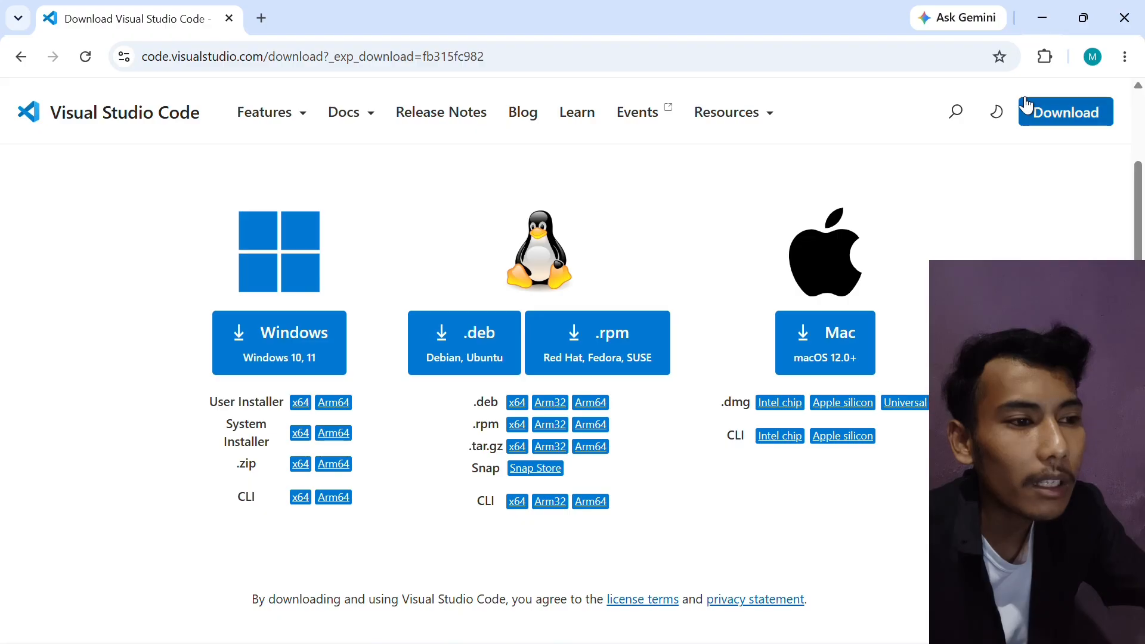
pyautogui.click(1125, 18)
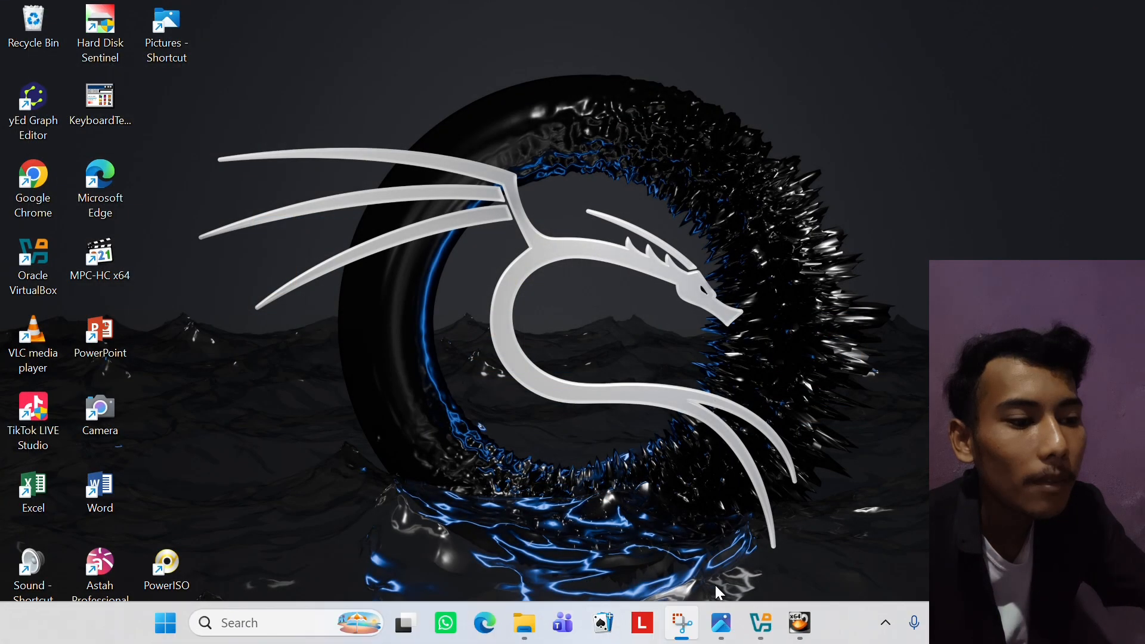
pyautogui.click(798, 626)
pyautogui.moveTo(526, 70); pyautogui.dragTo(484, 72)
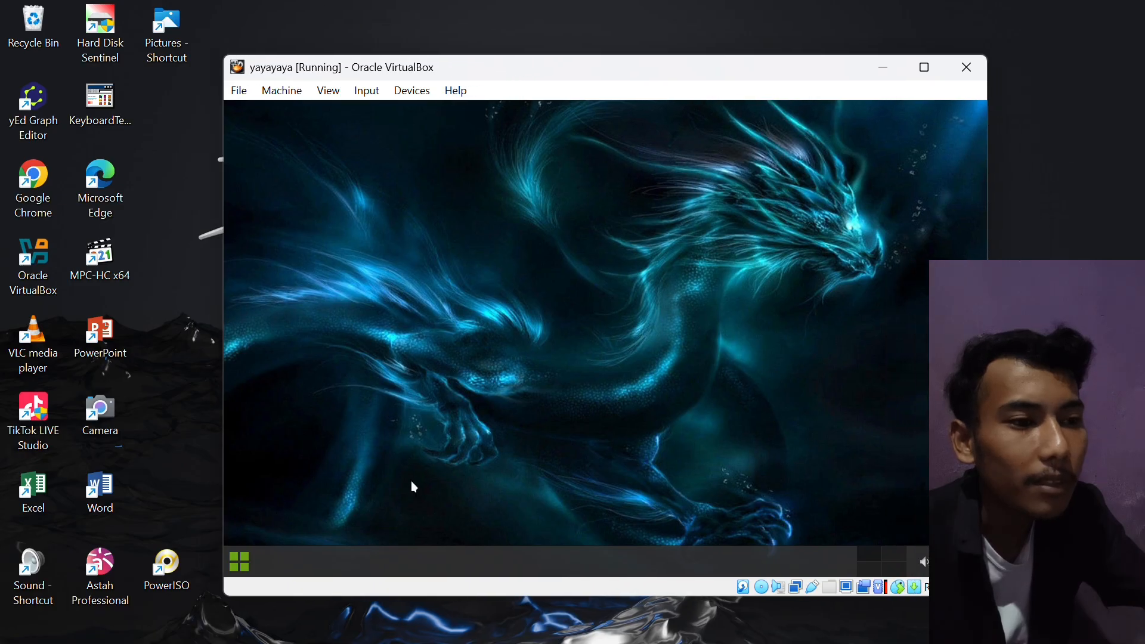
# - Open the Slax file manager and select the Downloads folder in the home folder
pyautogui.click(242, 564)
pyautogui.click(495, 210)
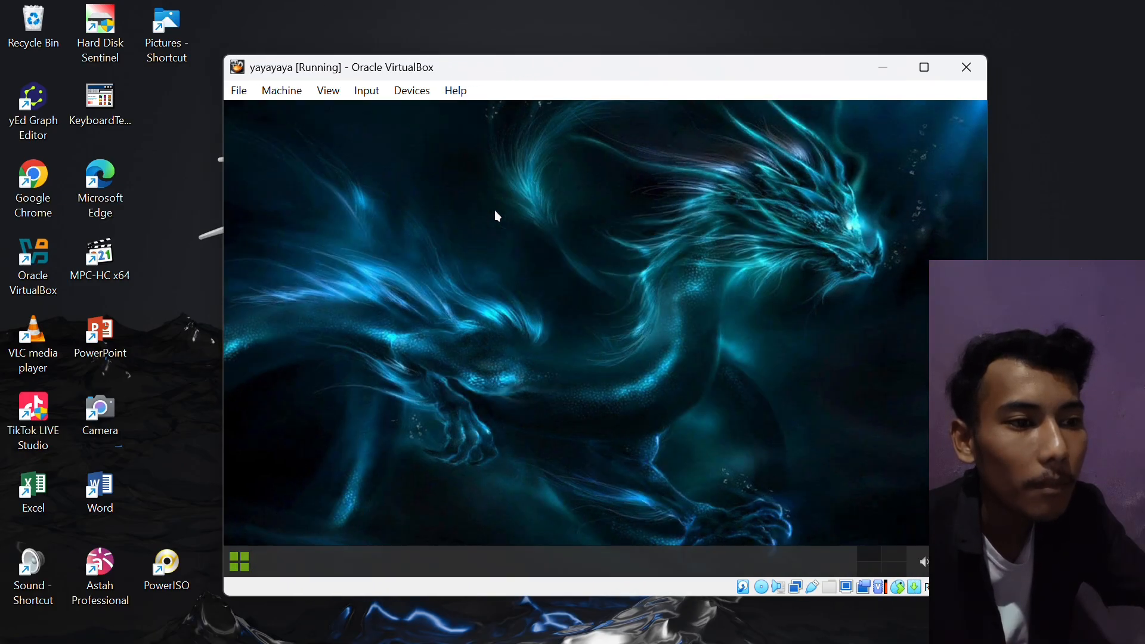
pyautogui.click(240, 562)
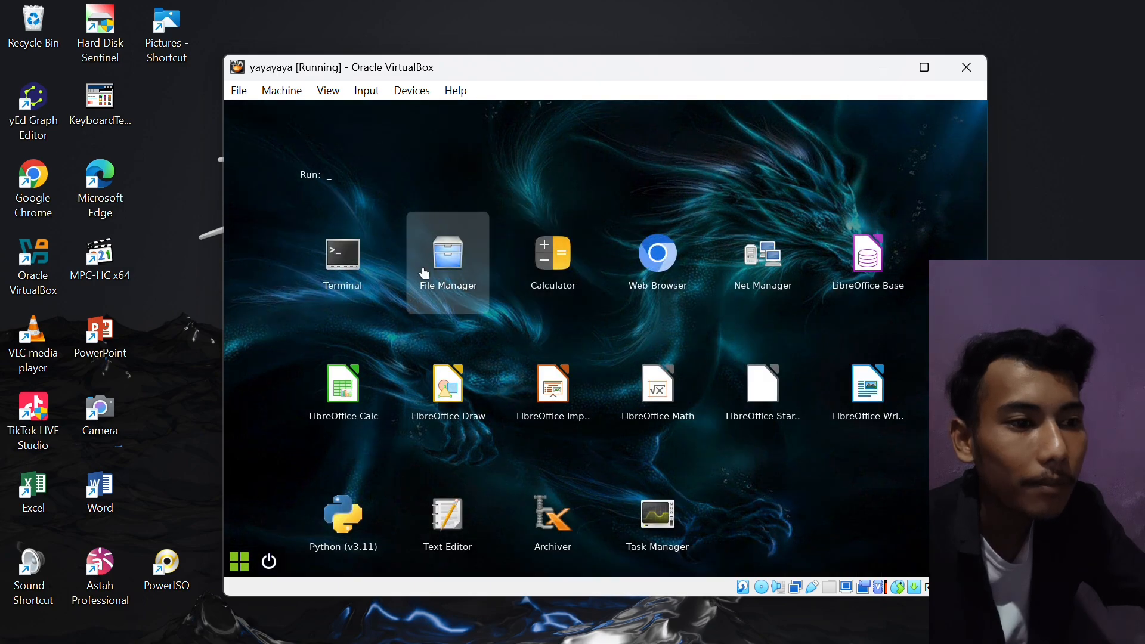
pyautogui.click(424, 273)
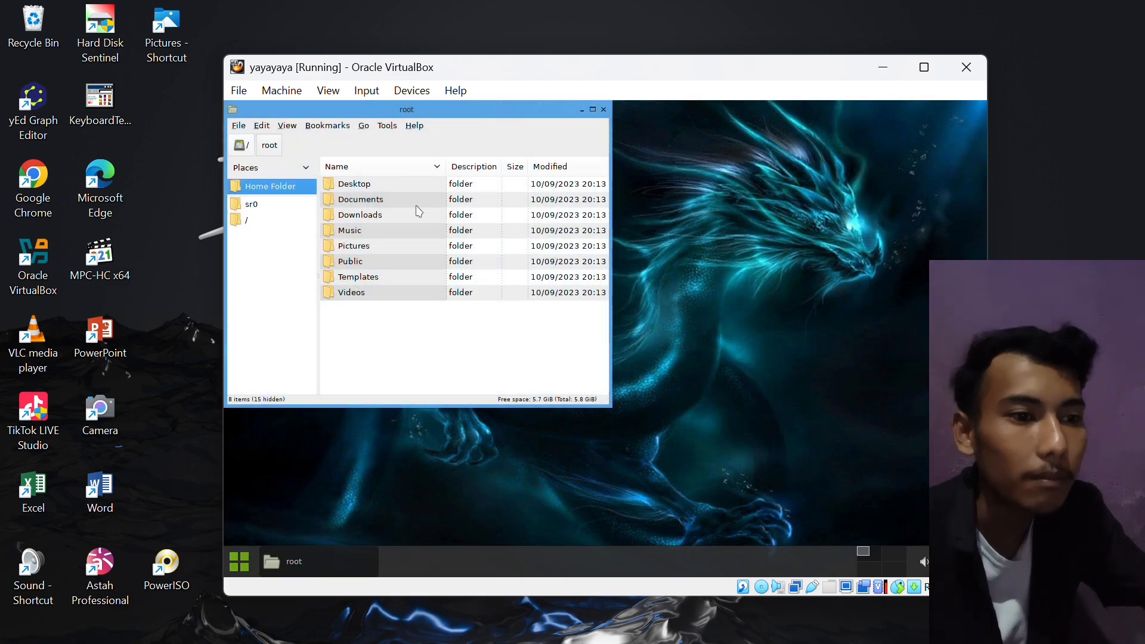
pyautogui.click(417, 215)
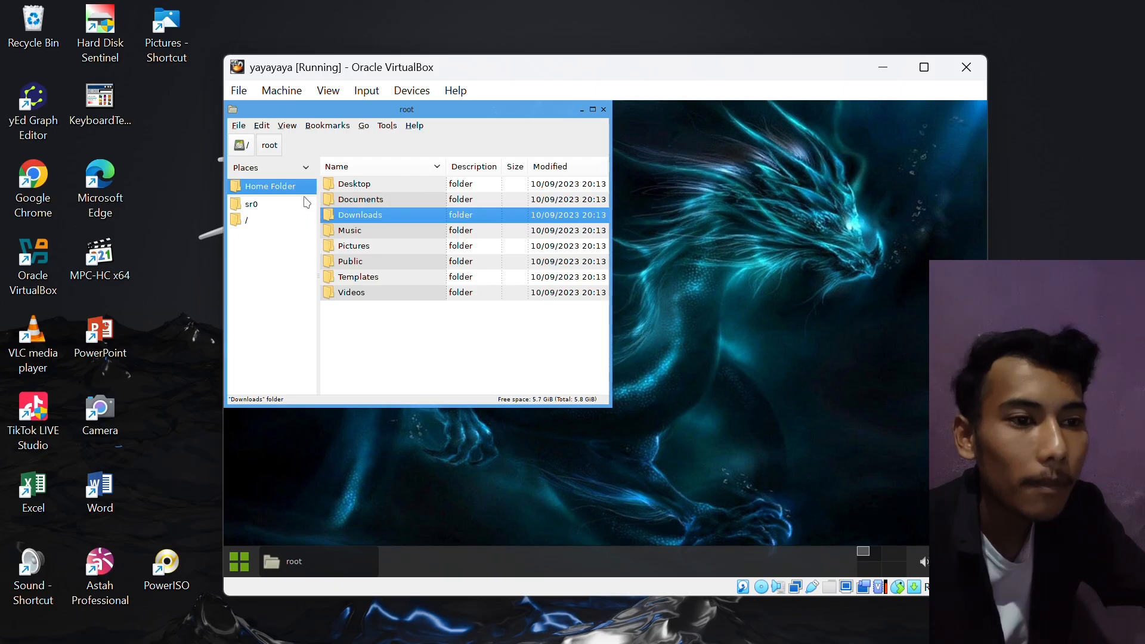
# - Attach the USB Disk 2.0 [0200] device to the virtual machine and open the sdb1 drive in the Slax file manager
pyautogui.click(413, 90)
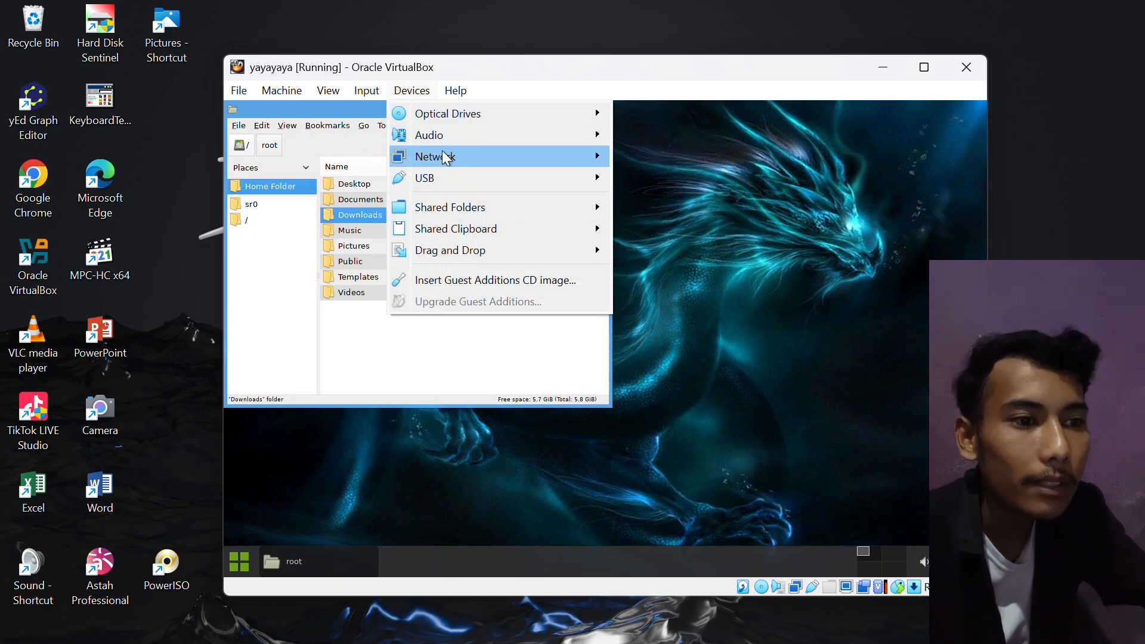
pyautogui.moveTo(444, 177)
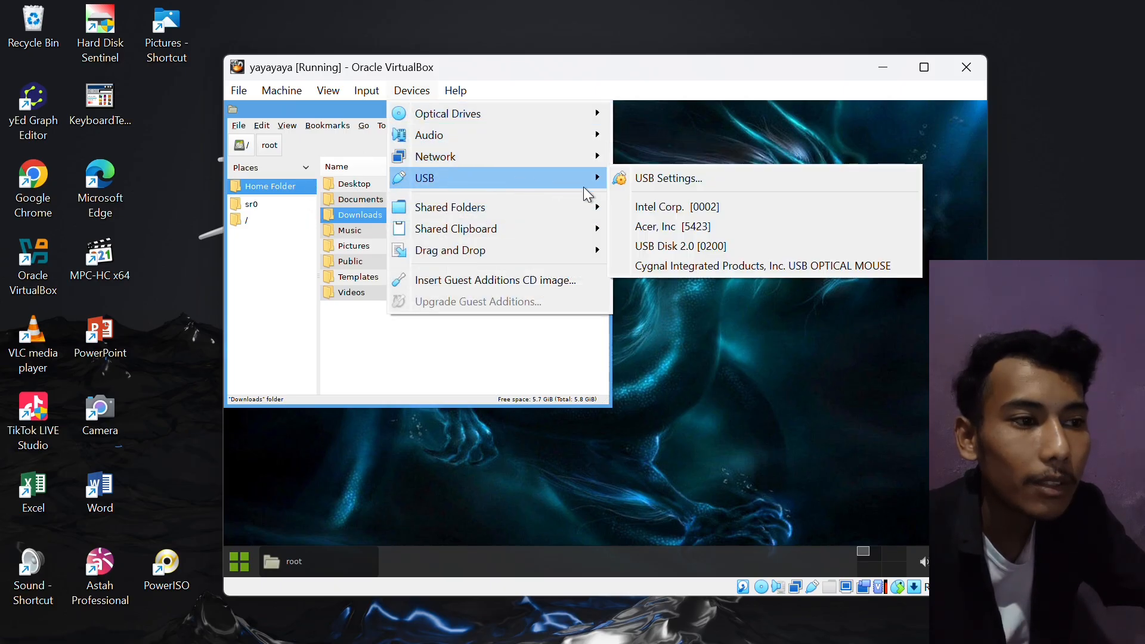
pyautogui.click(641, 242)
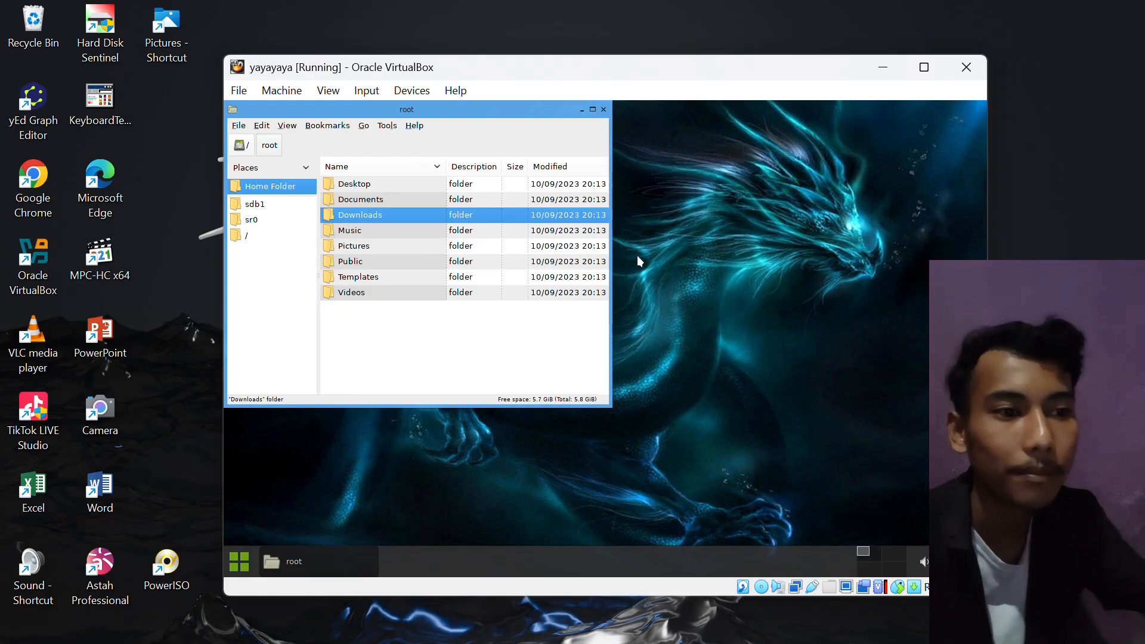
pyautogui.click(256, 204)
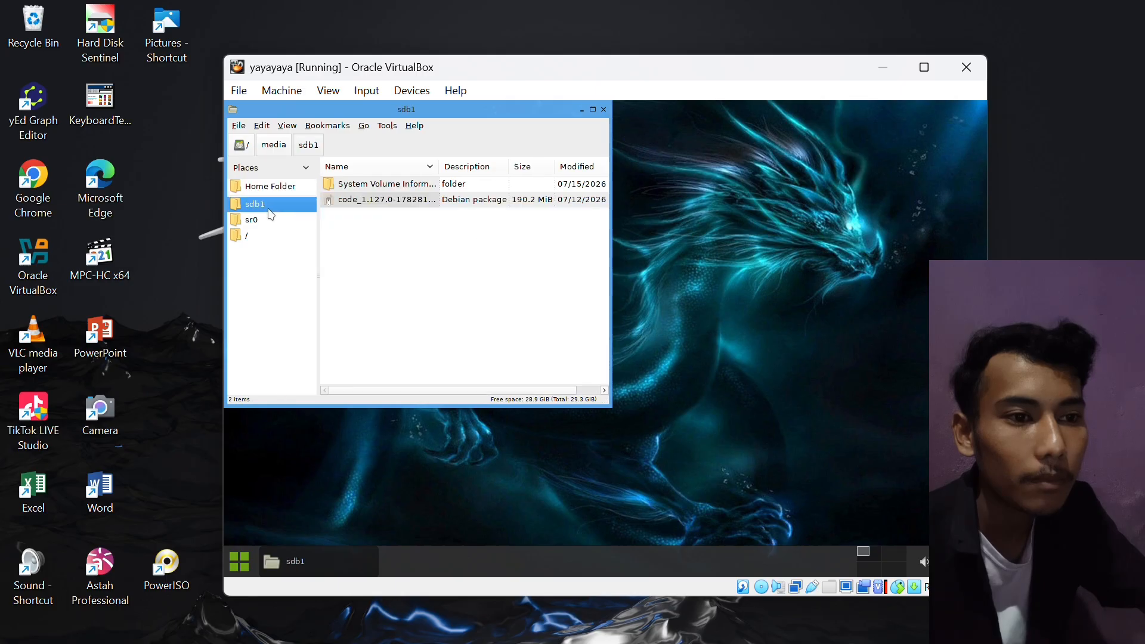
pyautogui.click(346, 203)
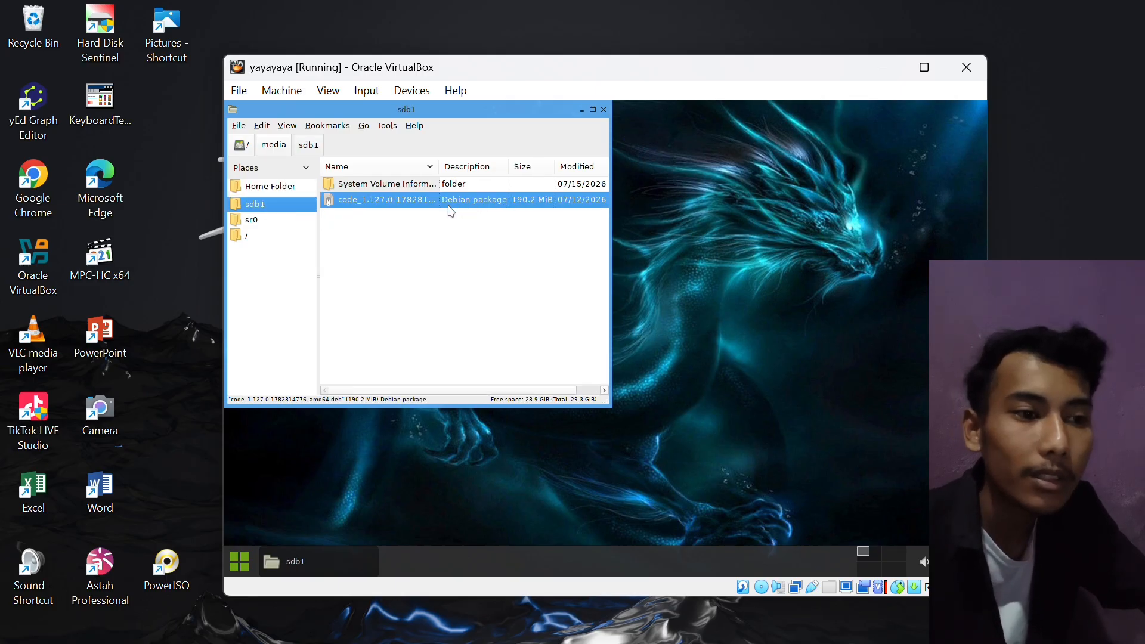
pyautogui.rightClick(409, 209)
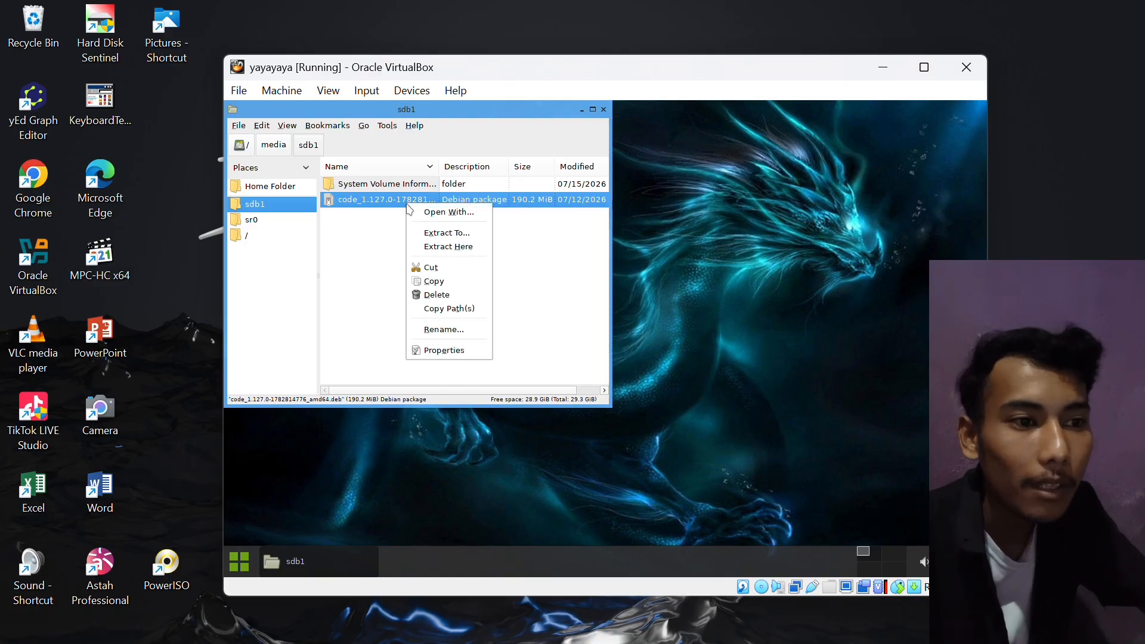
pyautogui.click(443, 282)
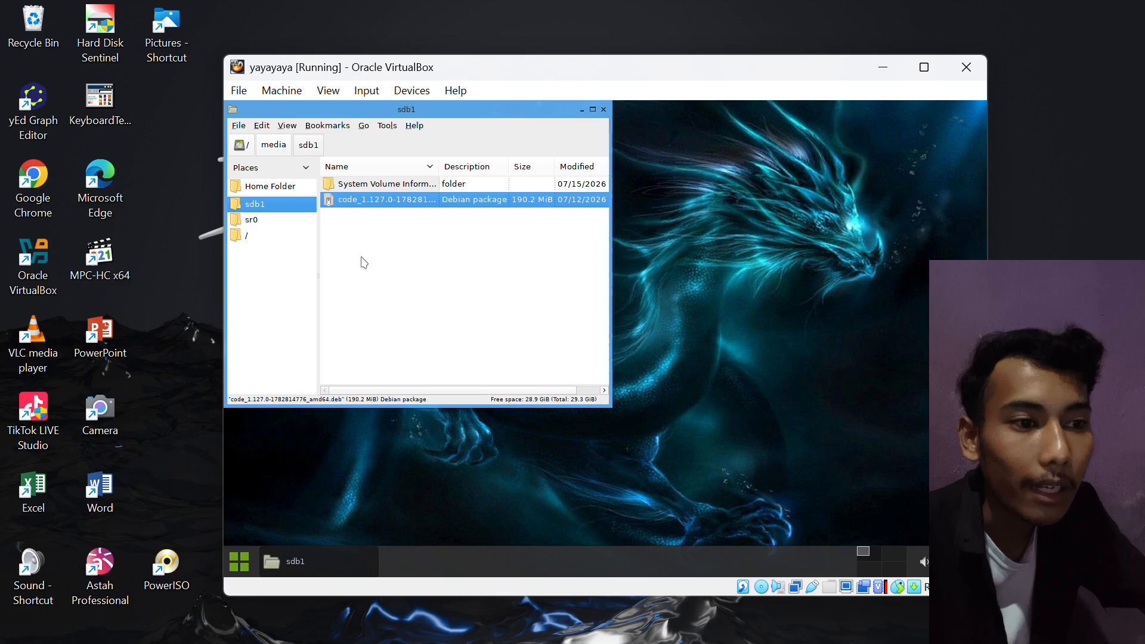
pyautogui.click(267, 187)
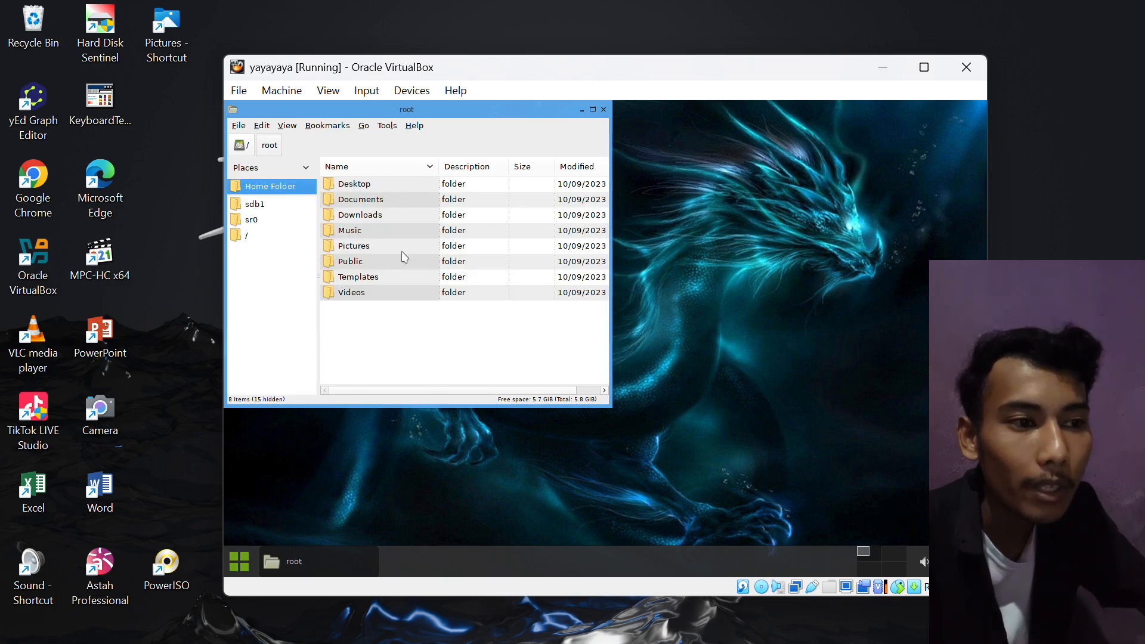
pyautogui.doubleClick(378, 216)
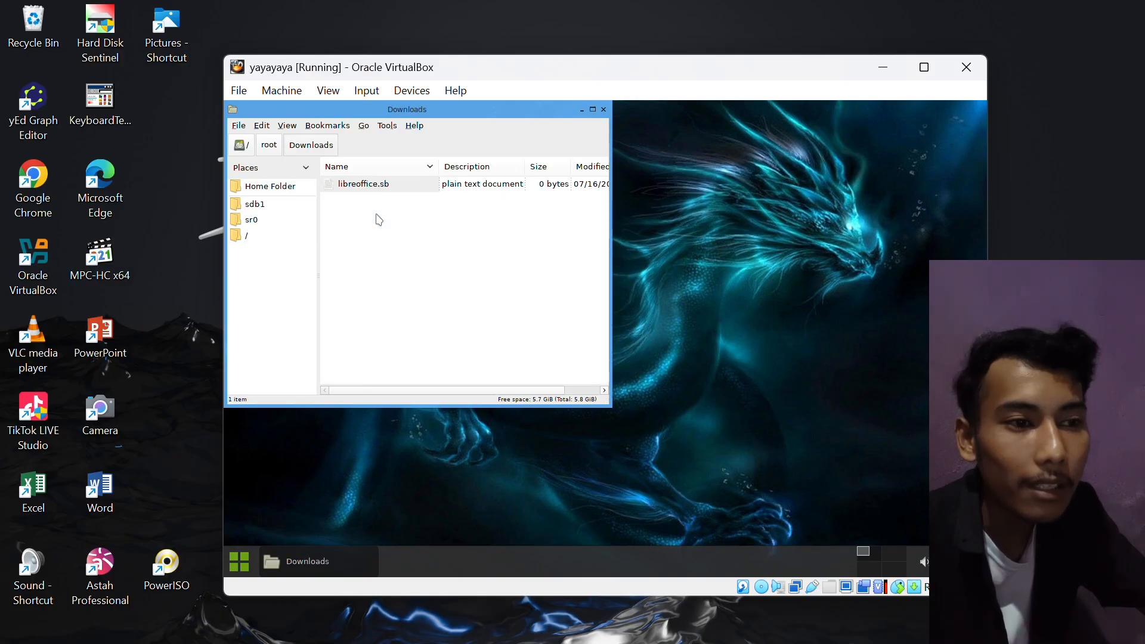
pyautogui.rightClick(377, 216)
pyautogui.click(428, 244)
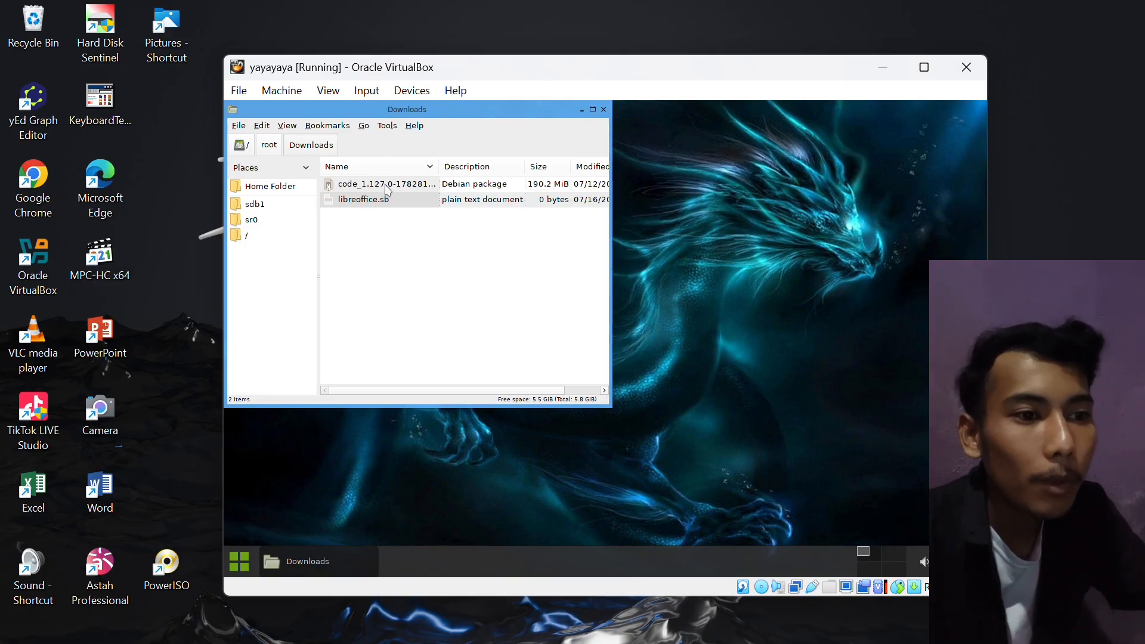
# - Rename the copied Visual Studio Code package in Downloads as code.deb
pyautogui.click(419, 186)
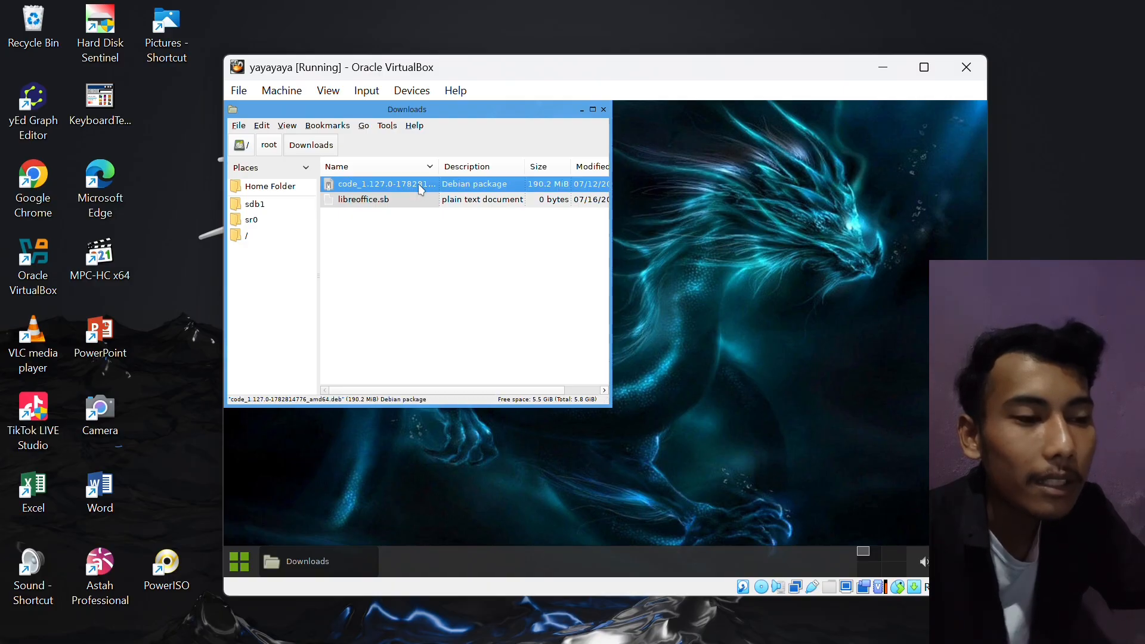
pyautogui.rightClick(420, 190)
pyautogui.click(477, 308)
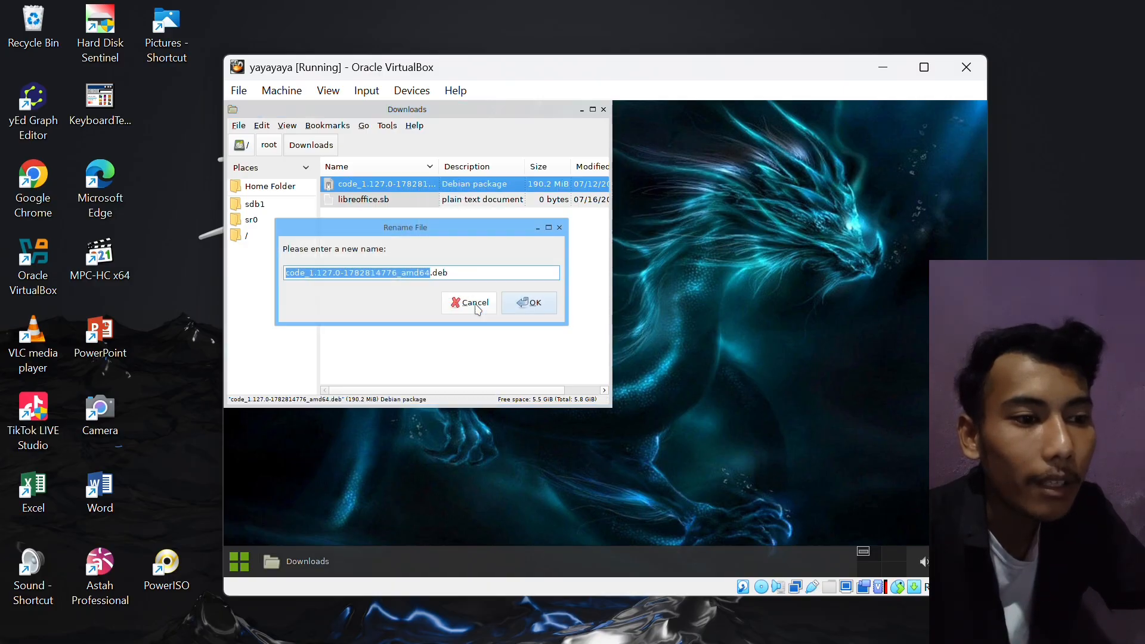
pyautogui.click(430, 273)
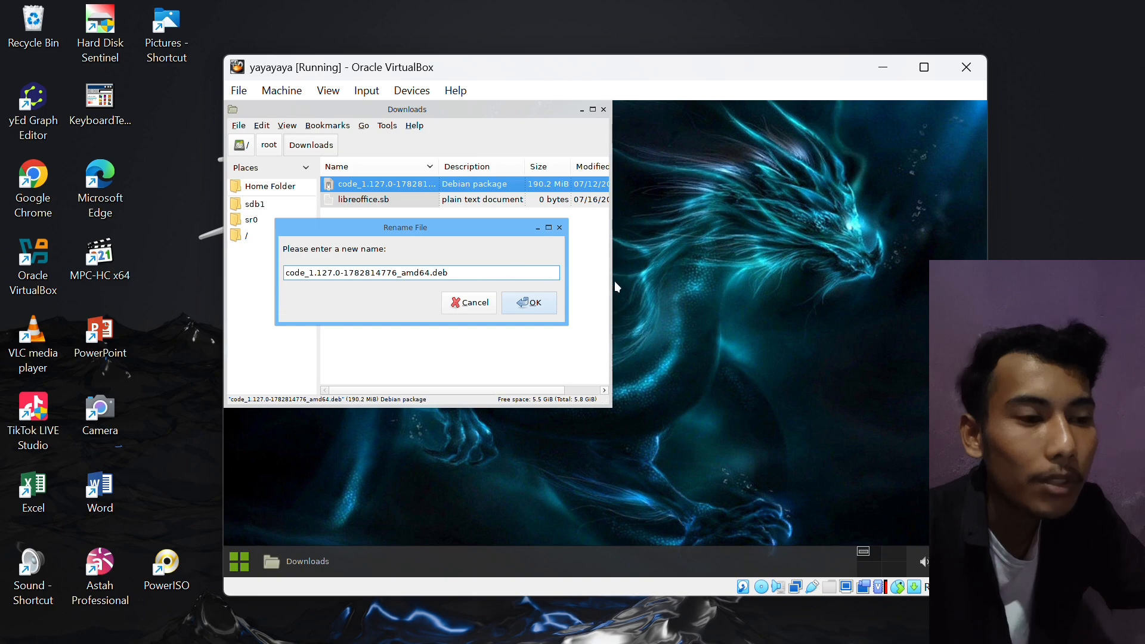
pyautogui.press('BackSpace')
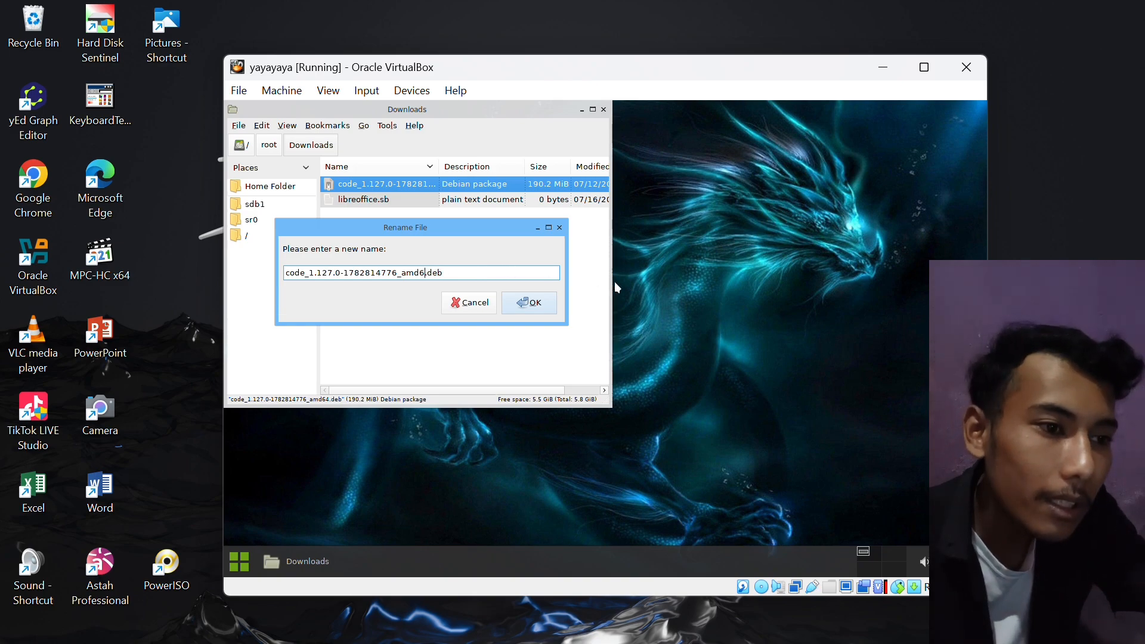
pyautogui.press('BackSpace')
pyautogui.press('BackSpace')
pyautogui.press('BackSpace')
pyautogui.press('BackSpace')
pyautogui.press('BackSpace')
pyautogui.press('BackSpace')
pyautogui.press('BackSpace')
pyautogui.press('BackSpace')
pyautogui.press('BackSpace')
pyautogui.press('BackSpace')
pyautogui.press('BackSpace')
pyautogui.press('BackSpace')
pyautogui.press('BackSpace')
pyautogui.press('BackSpace')
pyautogui.press('BackSpace')
pyautogui.press('BackSpace')
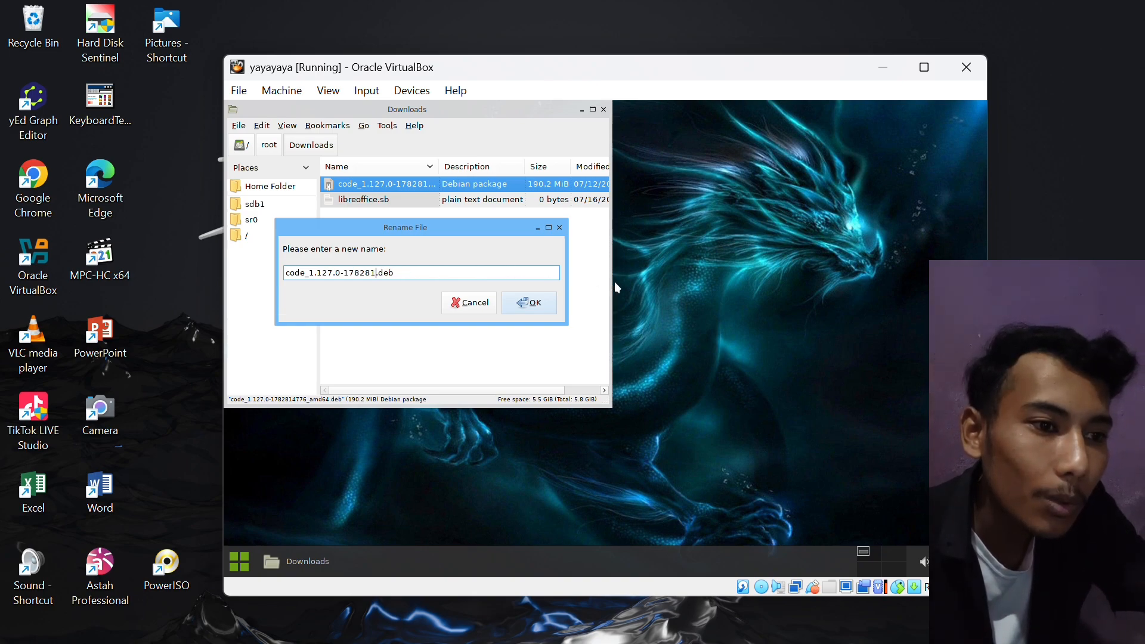
pyautogui.press('BackSpace')
pyautogui.press('BackSpace')
pyautogui.press('BackSpace')
pyautogui.press('BackSpace')
pyautogui.press('BackSpace')
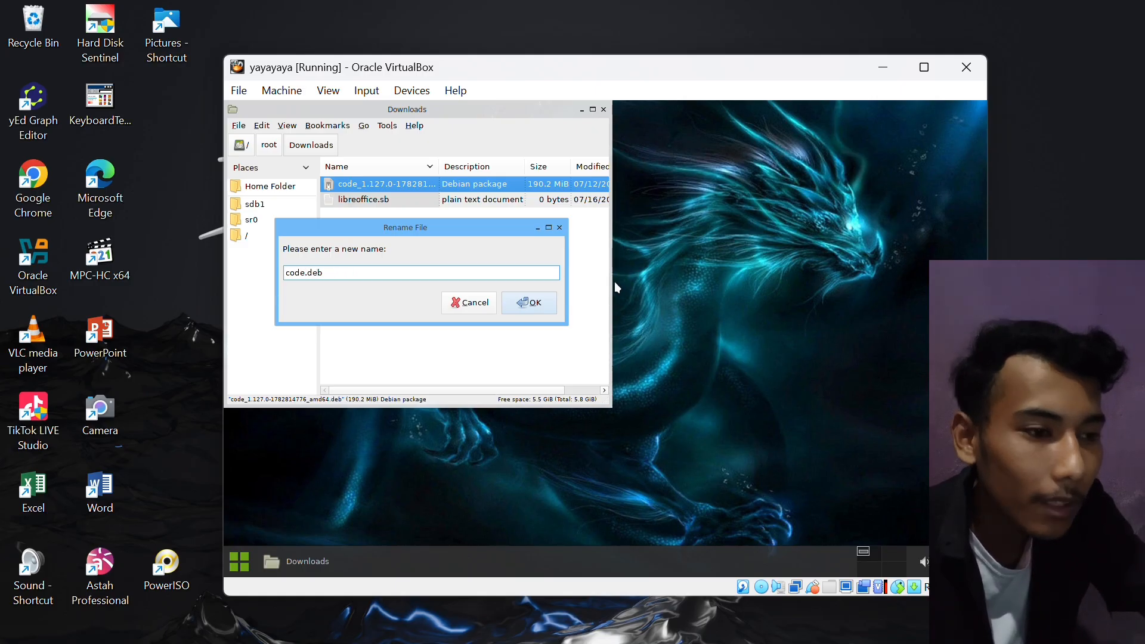
pyautogui.press('Return')
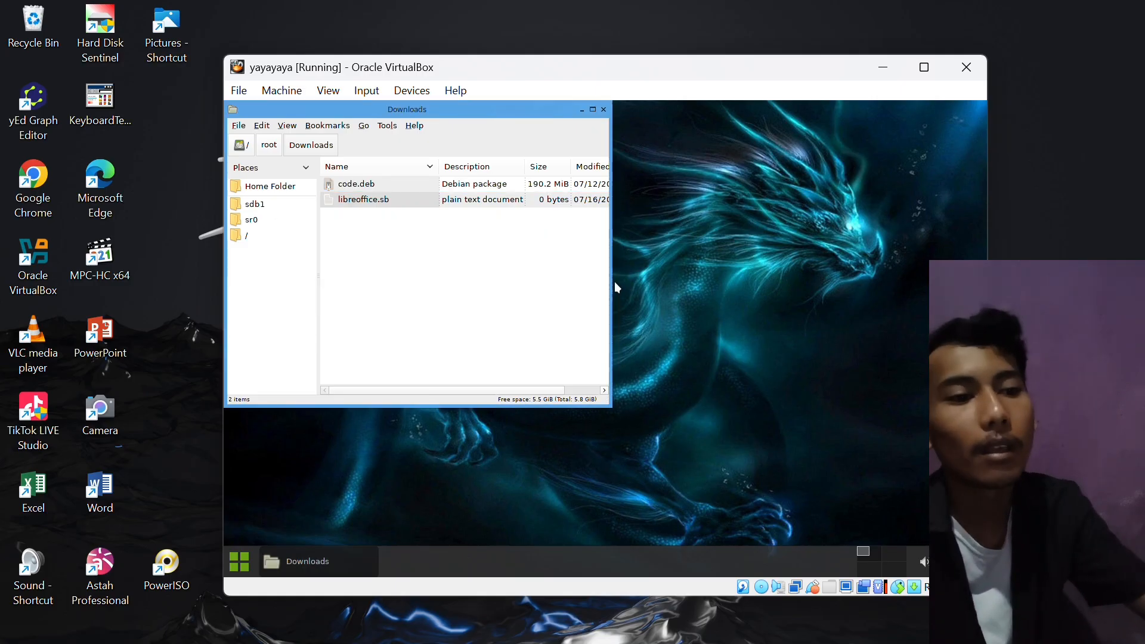
pyautogui.click(239, 562)
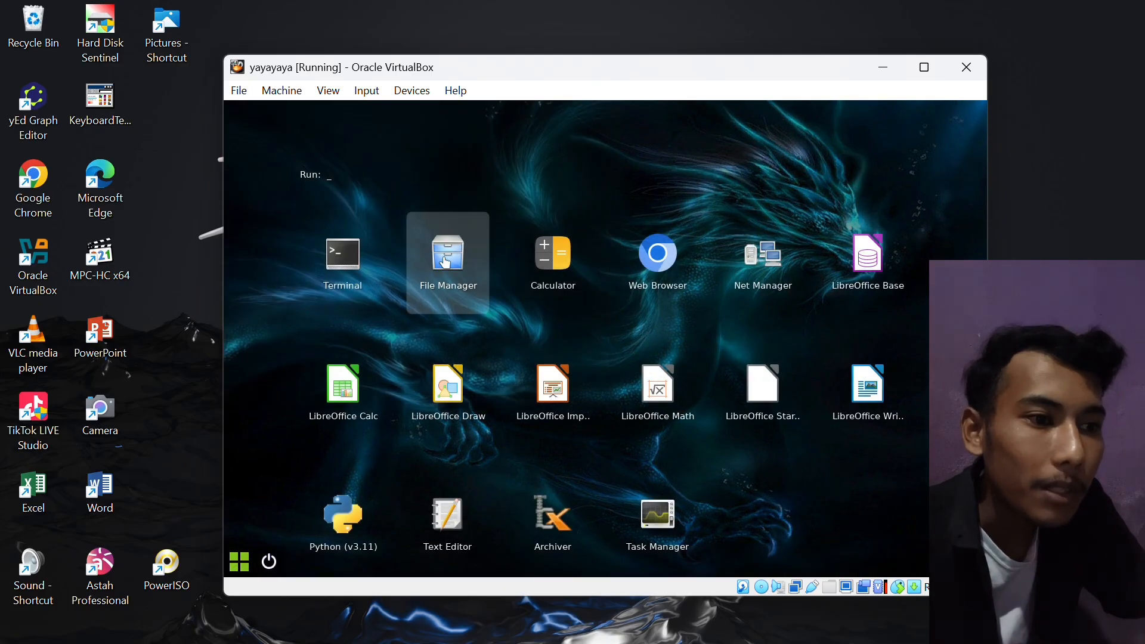
pyautogui.click(449, 263)
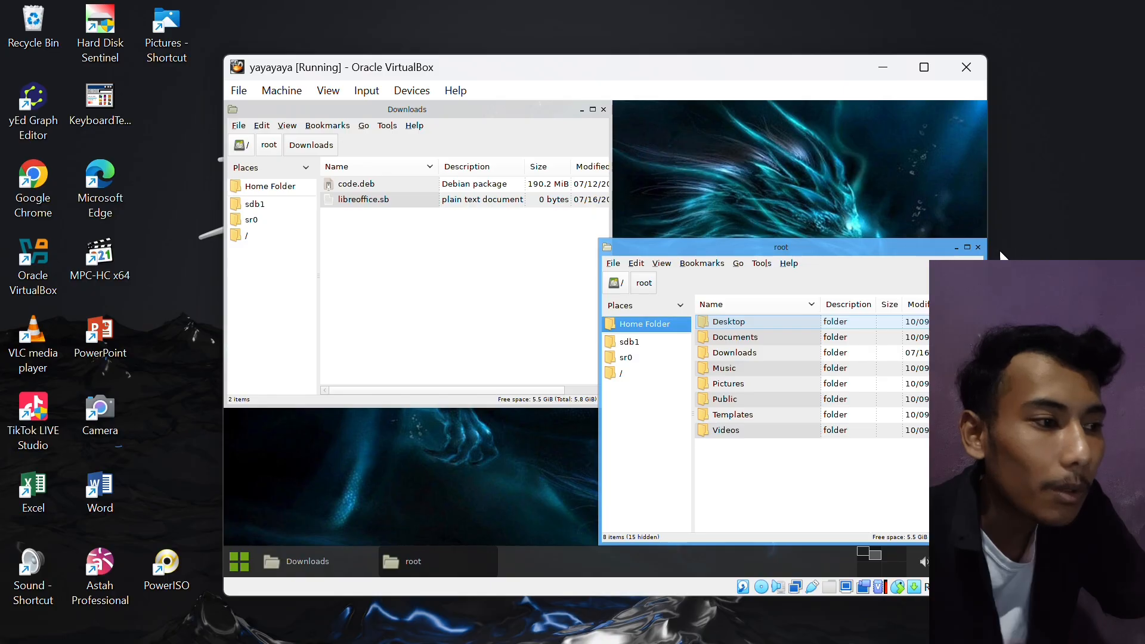
pyautogui.click(979, 247)
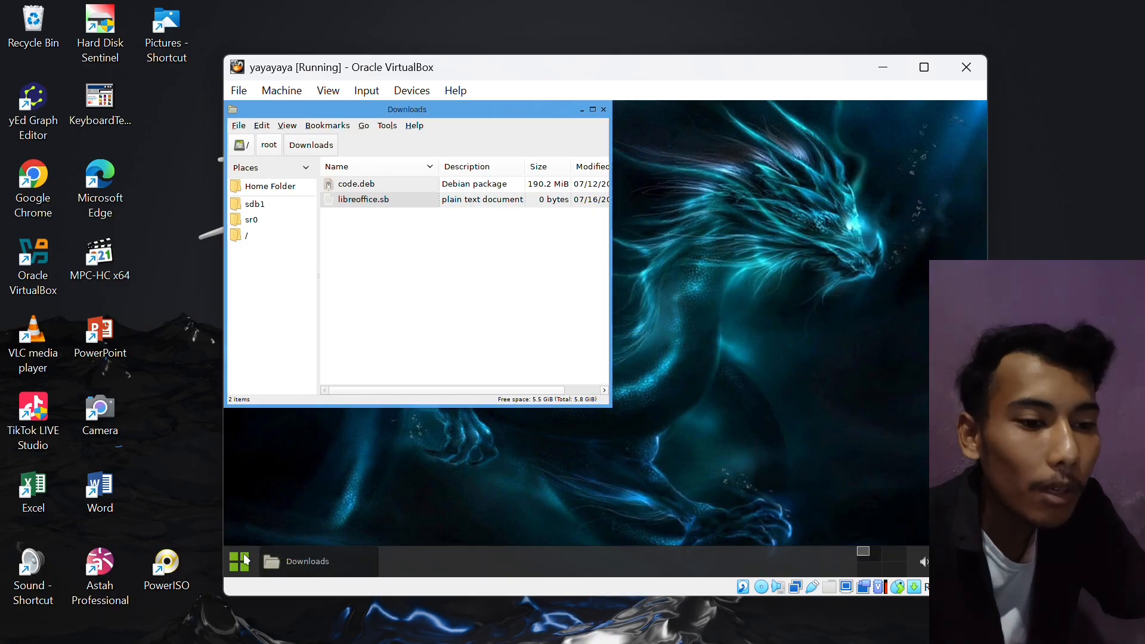
# - Open a Slax terminal, change to the Downloads directory with cd Downloads, and move the terminal clear of the file list
pyautogui.click(245, 557)
pyautogui.click(341, 301)
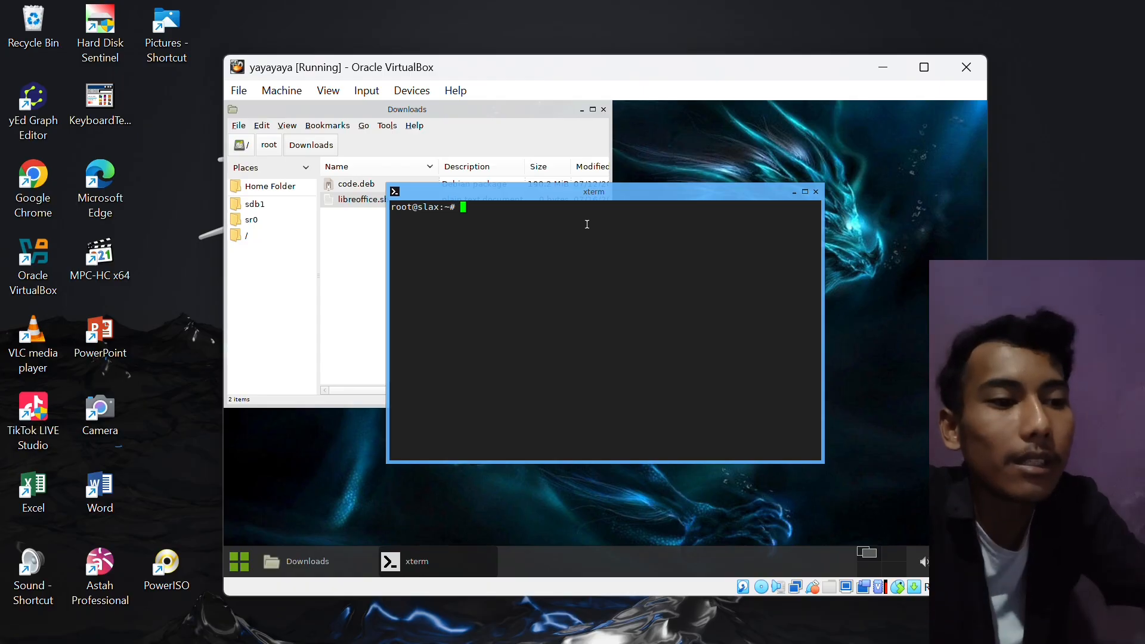
pyautogui.write('cd ')
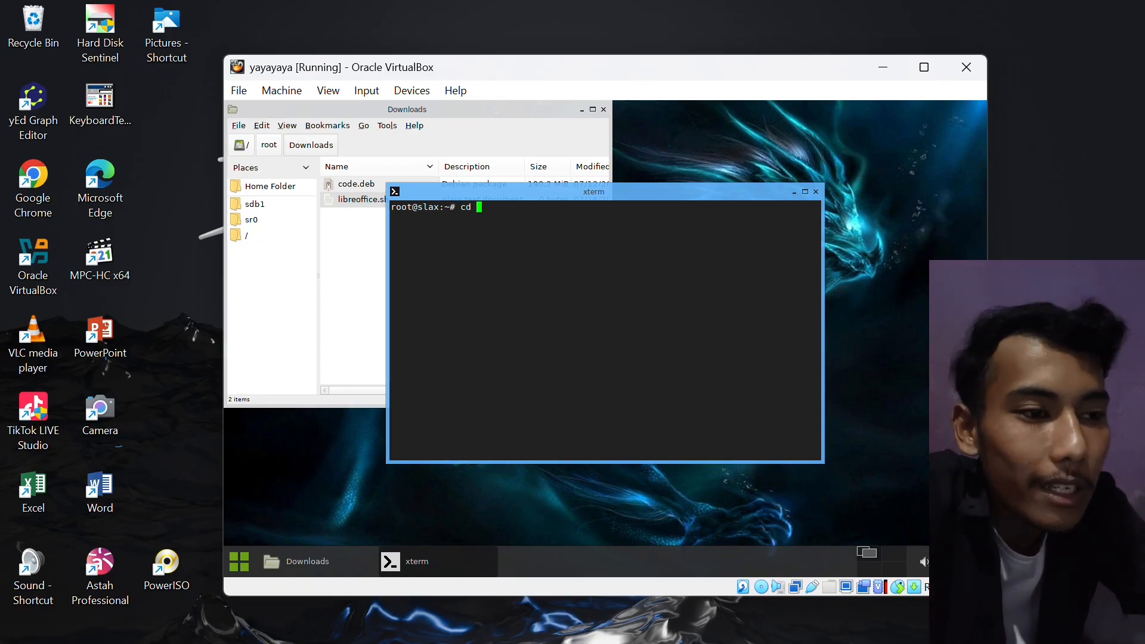
pyautogui.write('Downloads')
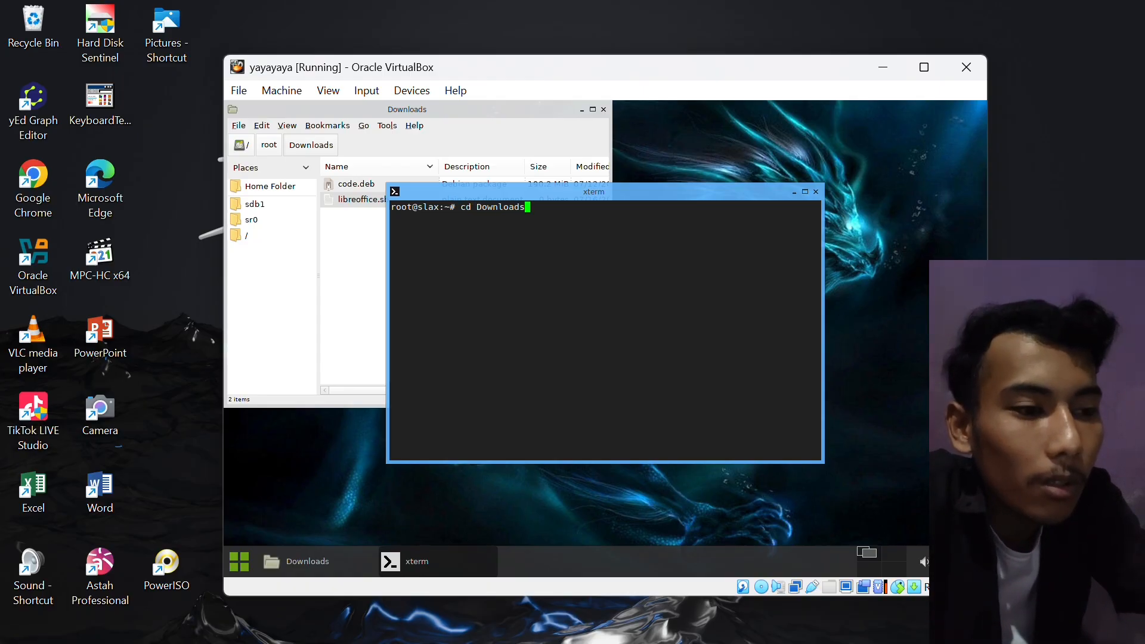
pyautogui.press('Return')
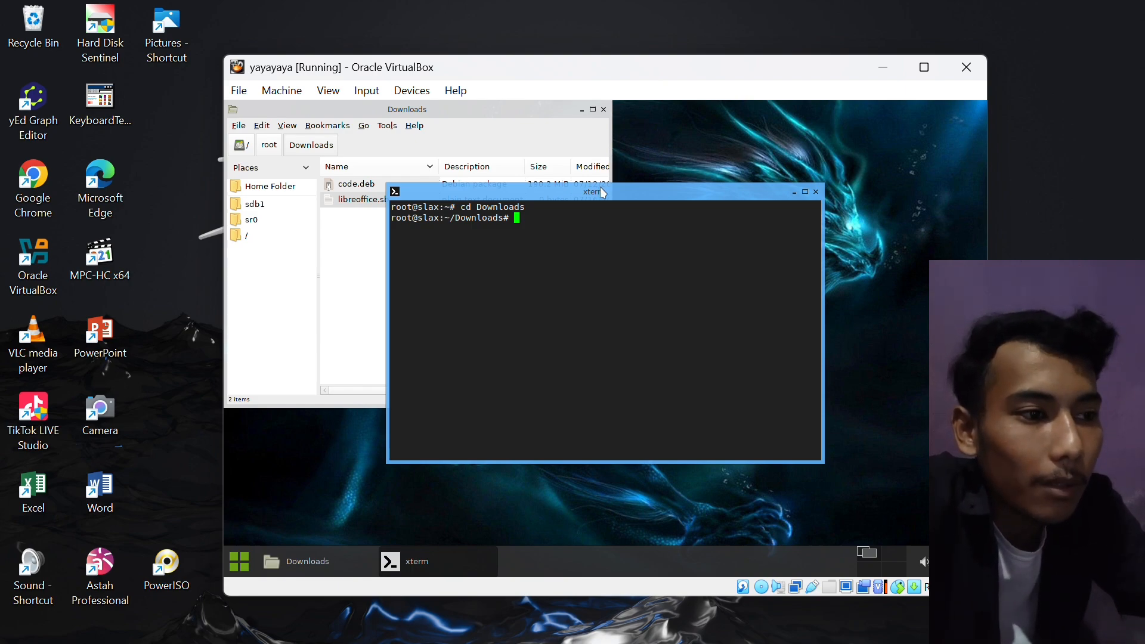
pyautogui.moveTo(601, 192); pyautogui.dragTo(607, 230)
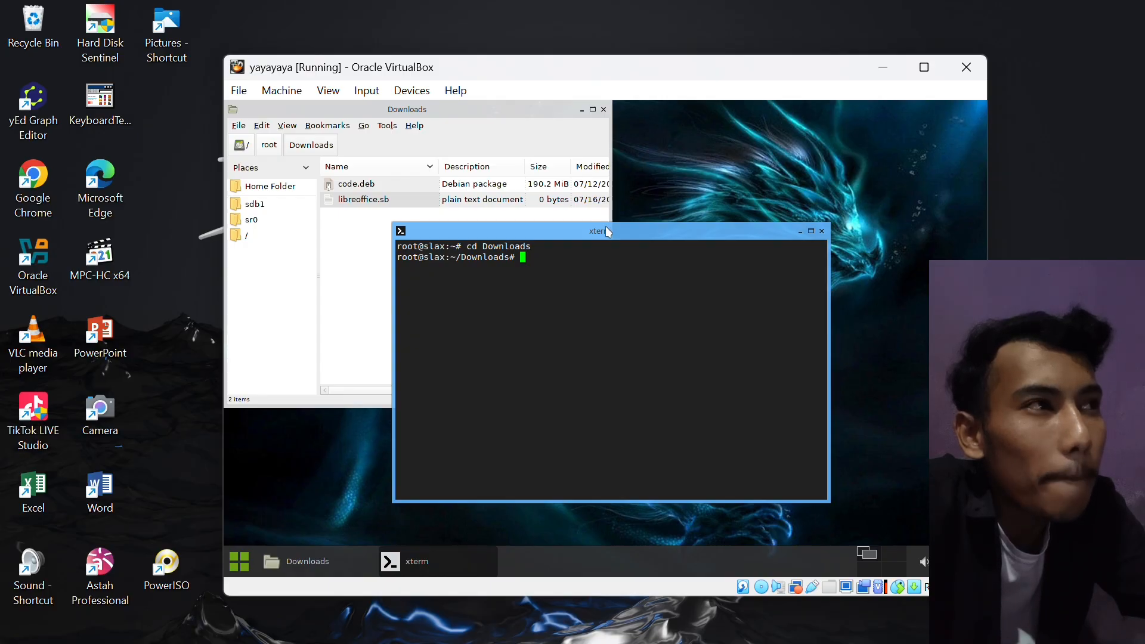
pyautogui.moveTo(594, 637)
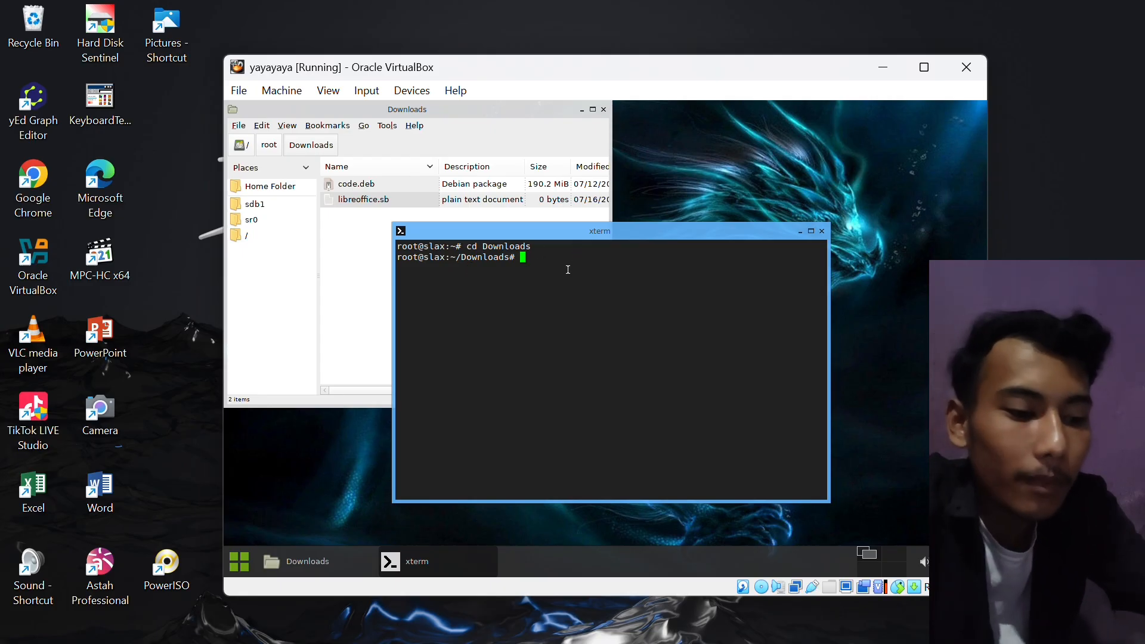
# - Try to install the package in the terminal with dpkg -i code.sb
pyautogui.write('dp')
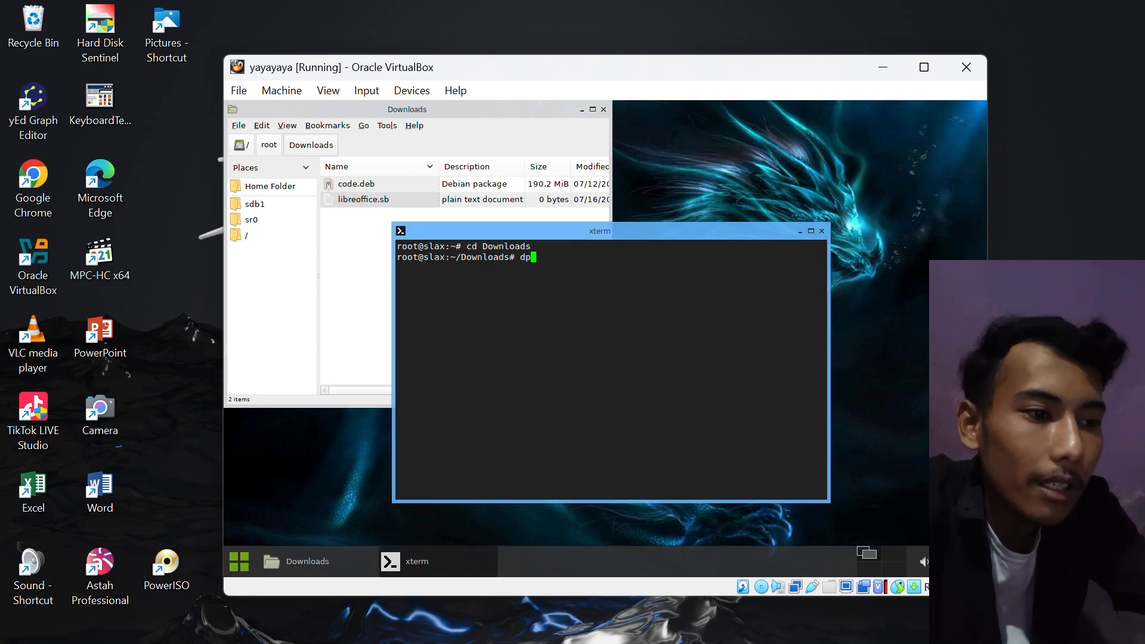
pyautogui.write('kg ')
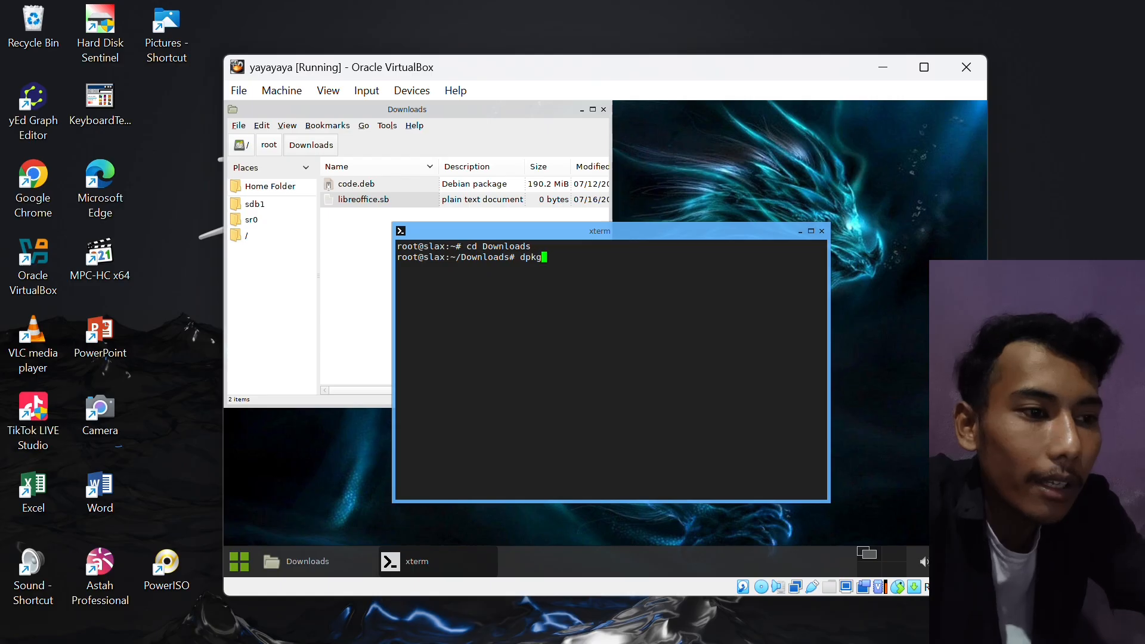
pyautogui.write('-i')
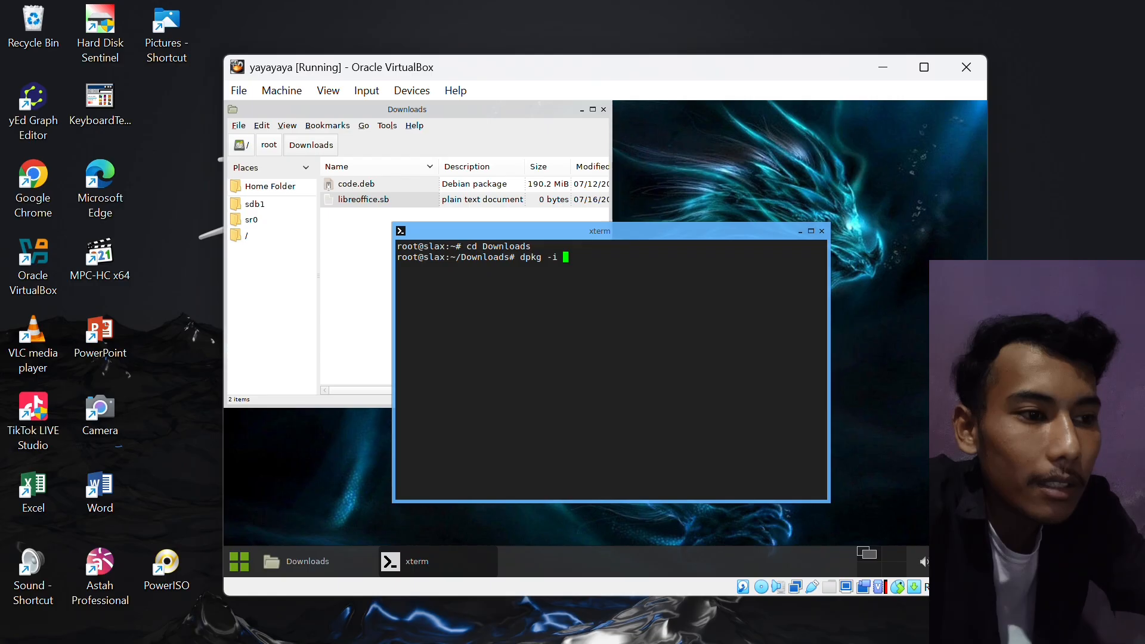
pyautogui.write(' code')
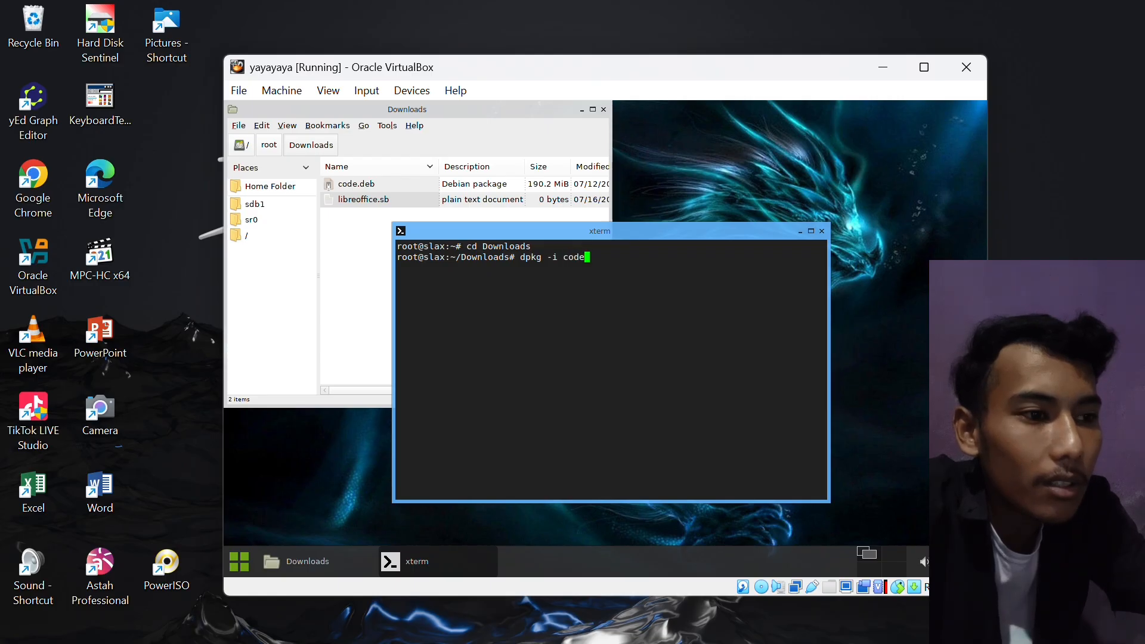
pyautogui.write('.sb')
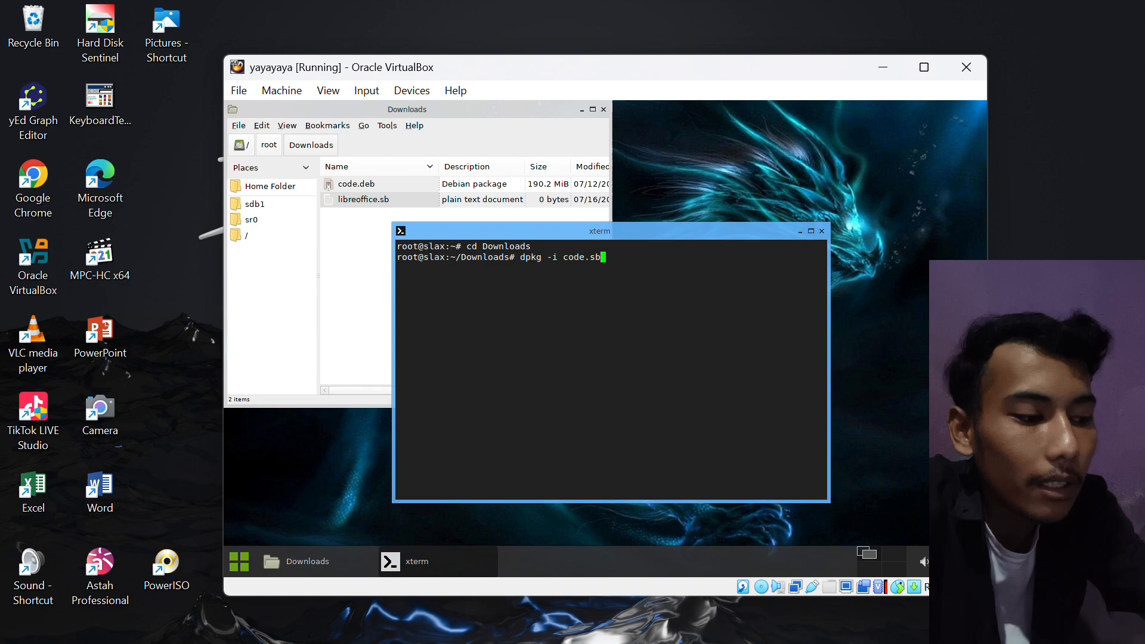
pyautogui.press('Return')
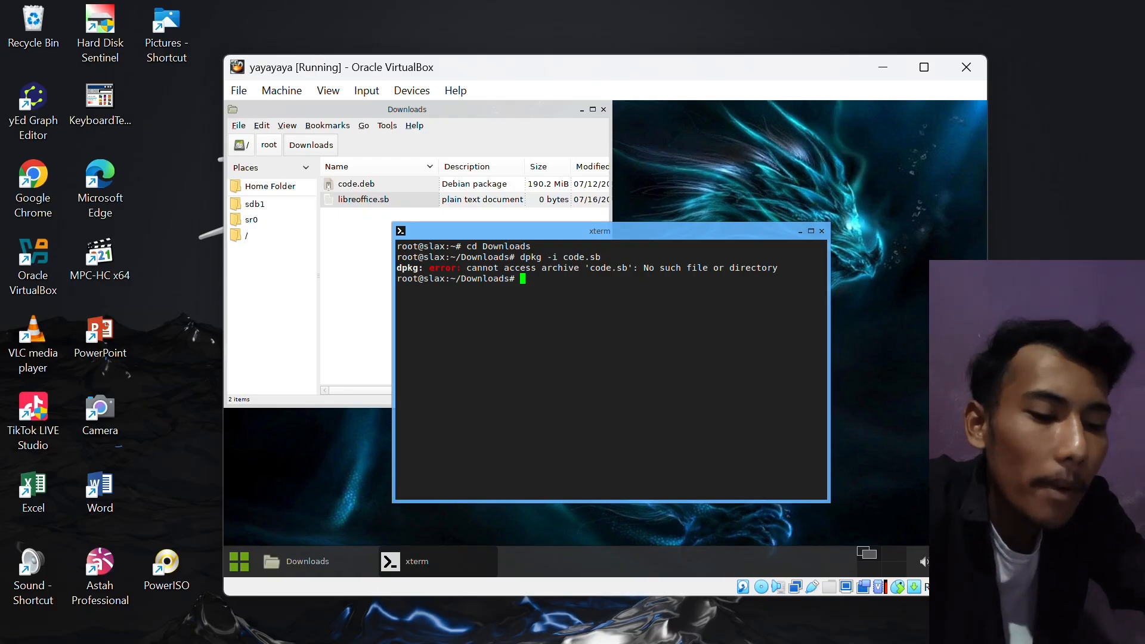
# - Run apt install without a package name in the terminal
pyautogui.write('apt in')
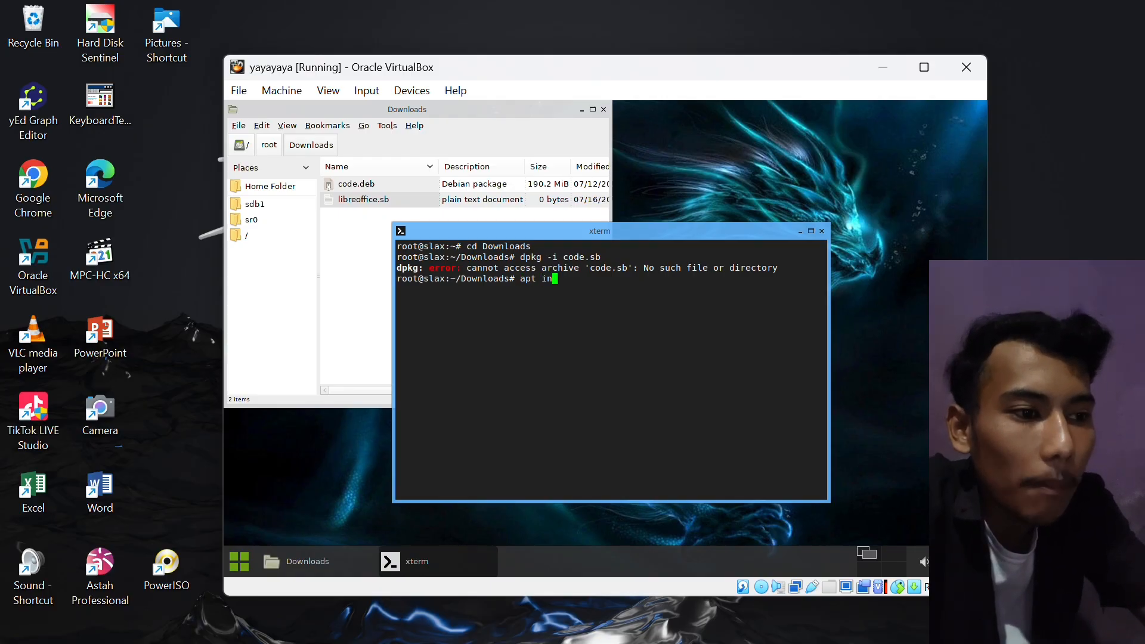
pyautogui.write('stall')
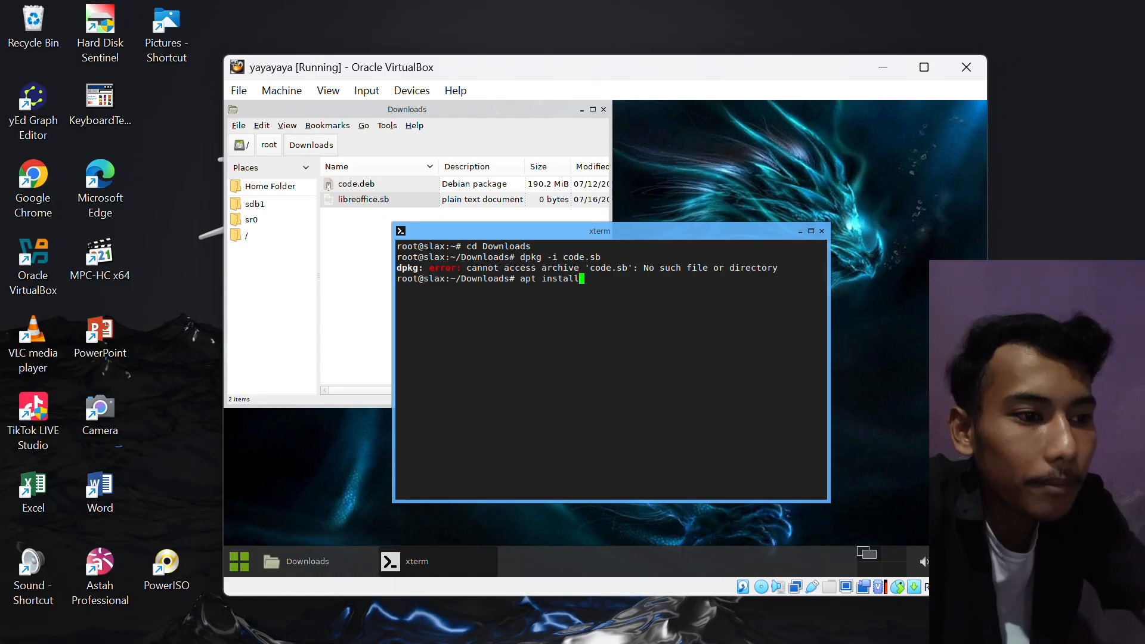
pyautogui.press('Return')
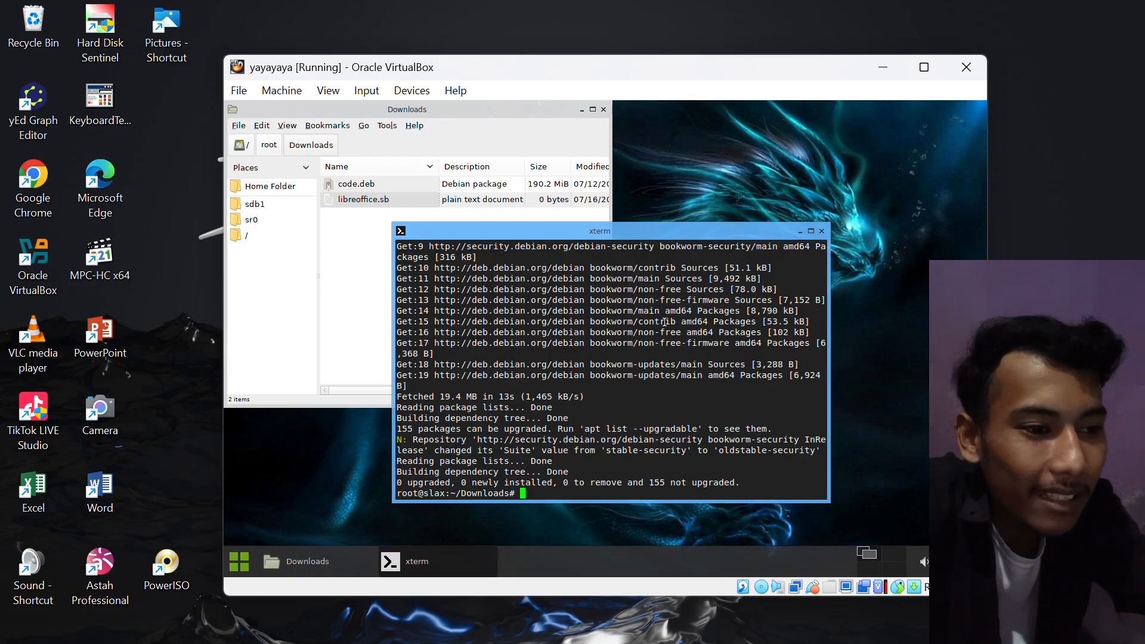
# - Install Visual Studio Code with dpkg -i code.deb and agree to add the Microsoft apt repository
pyautogui.write('dpk')
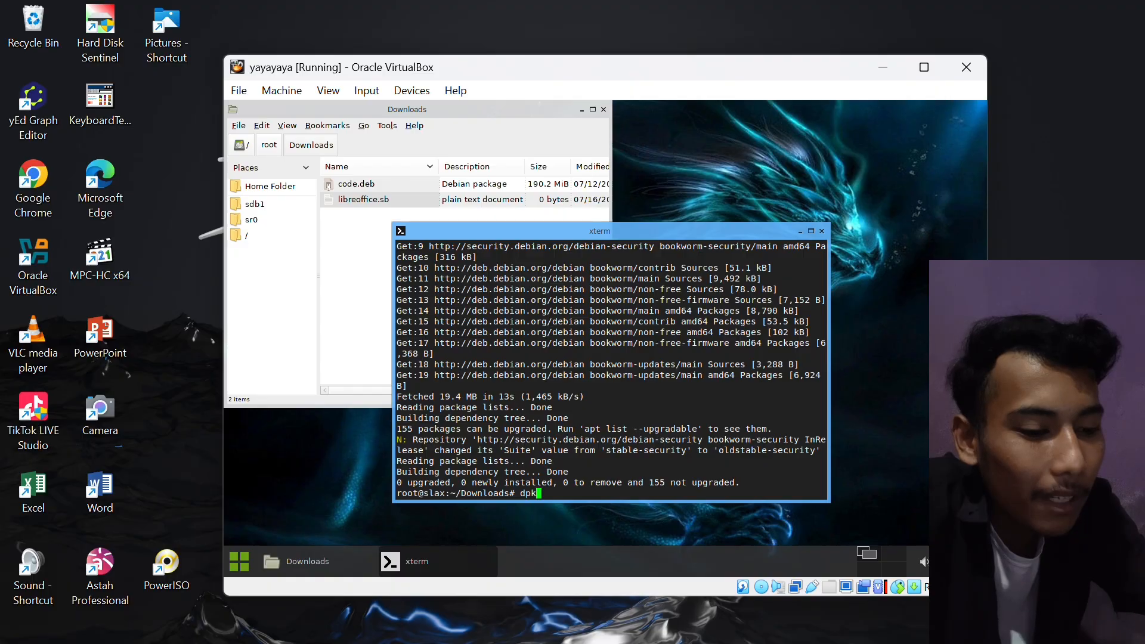
pyautogui.write('g -i')
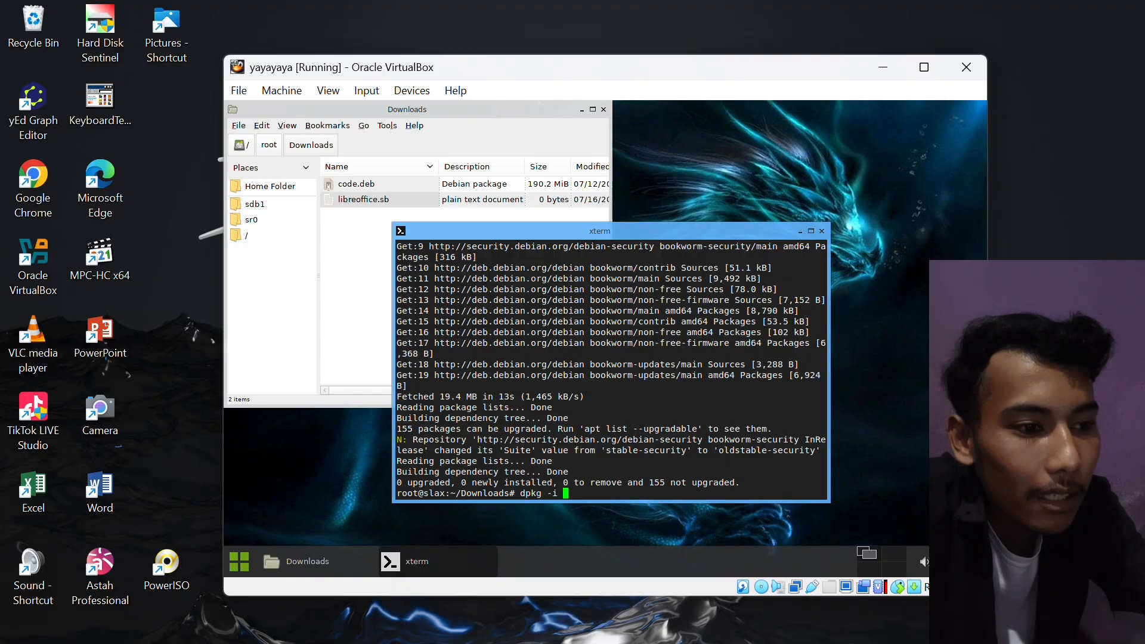
pyautogui.write(' code.')
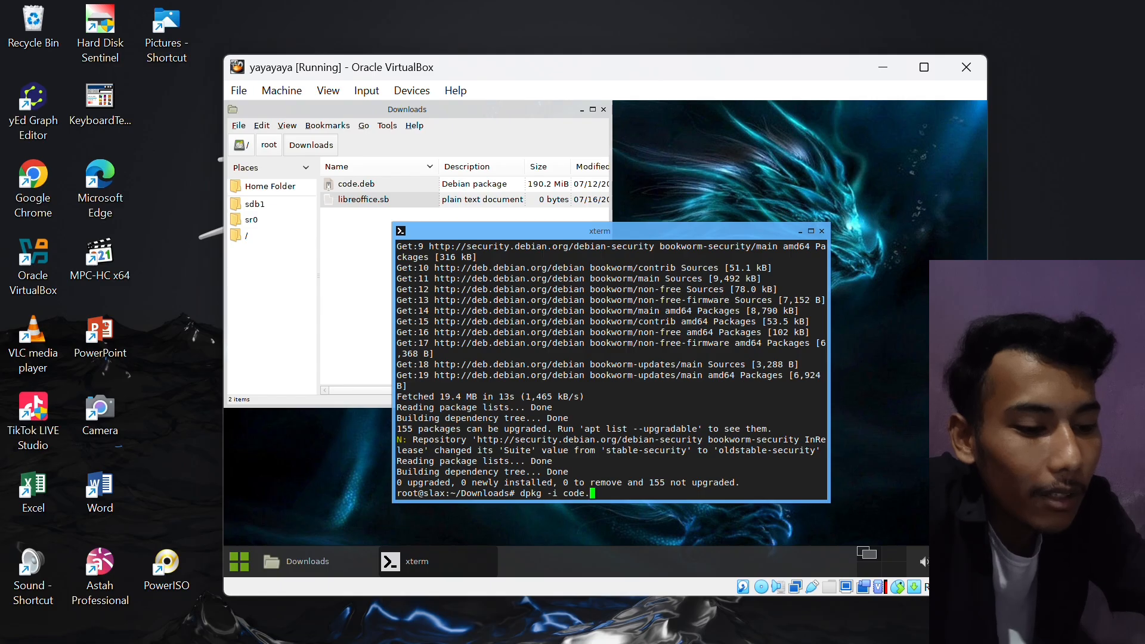
pyautogui.write('deb')
pyautogui.press('Return')
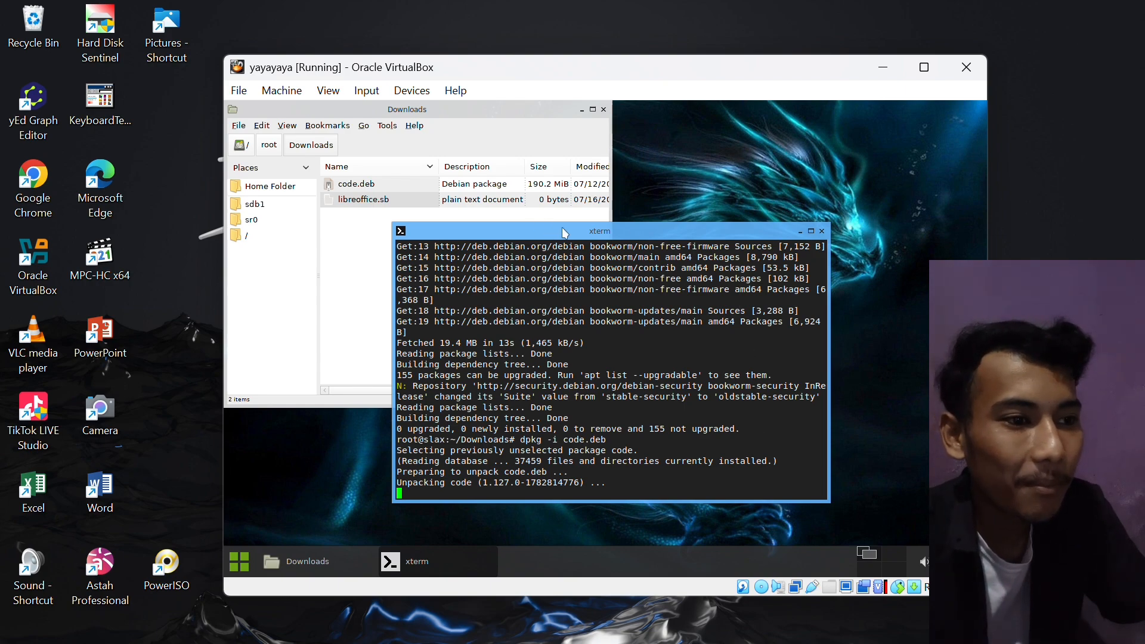
pyautogui.moveTo(576, 233); pyautogui.dragTo(604, 227)
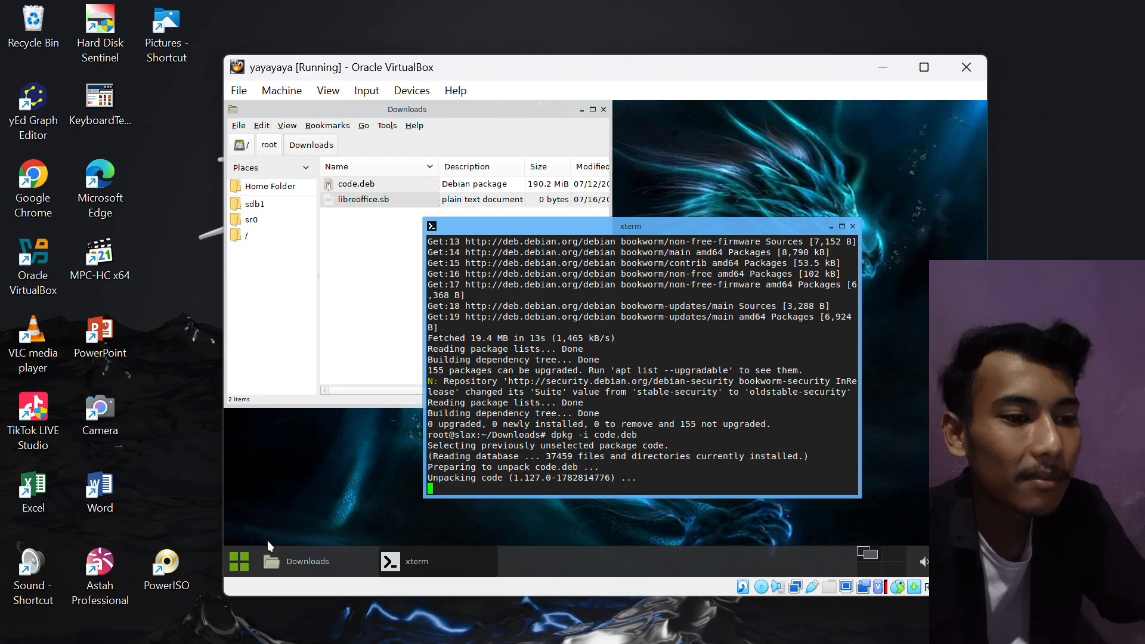
pyautogui.click(236, 568)
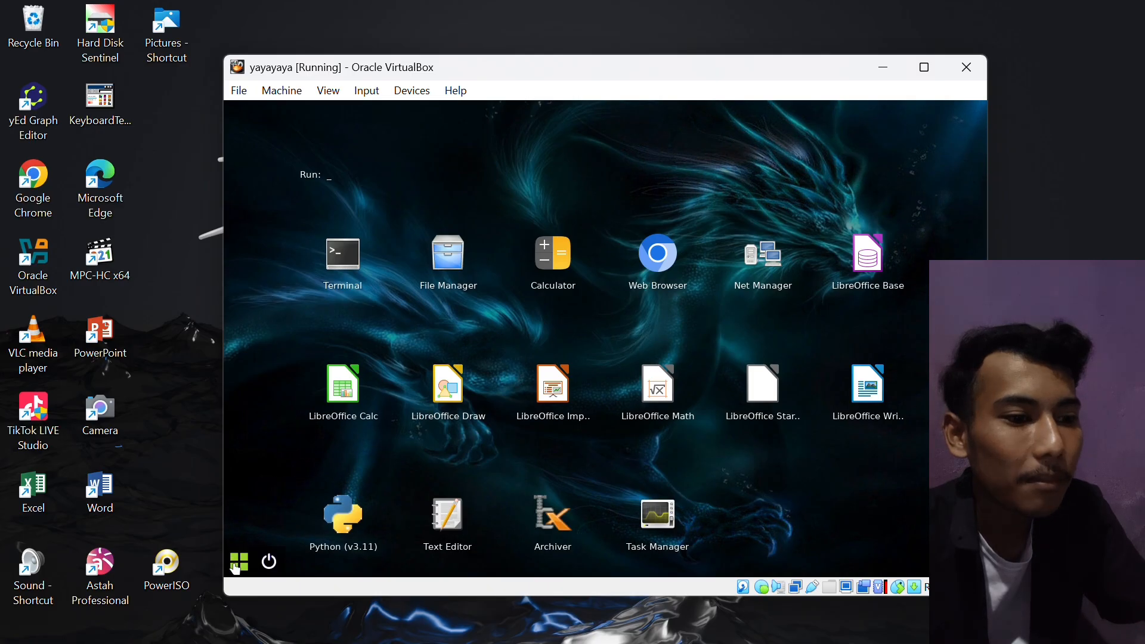
pyautogui.click(236, 568)
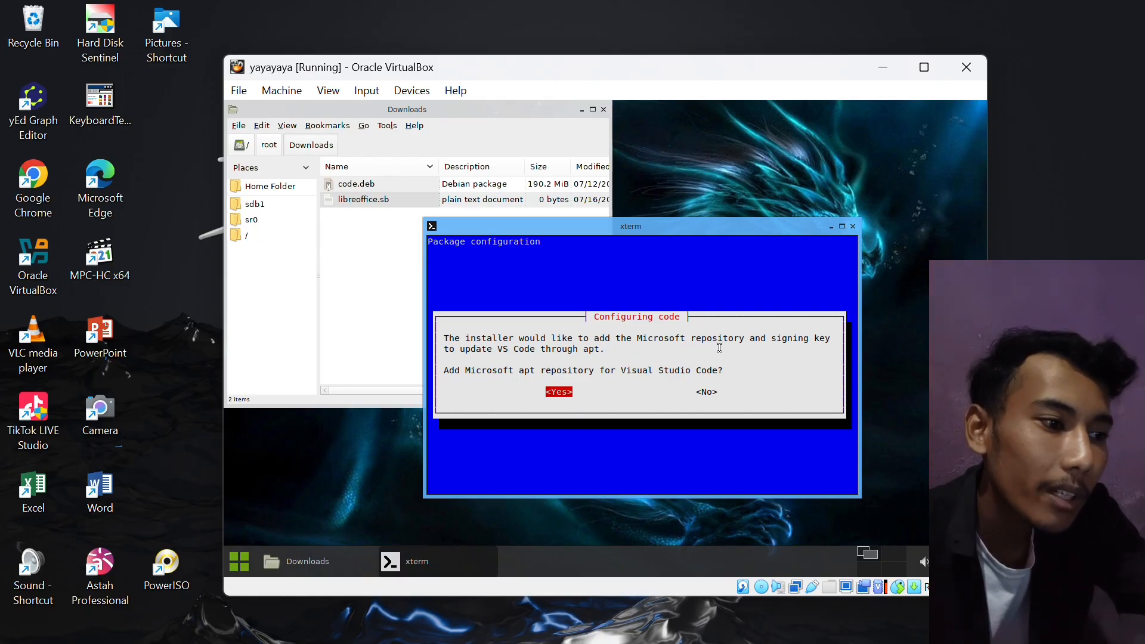
pyautogui.click(553, 392)
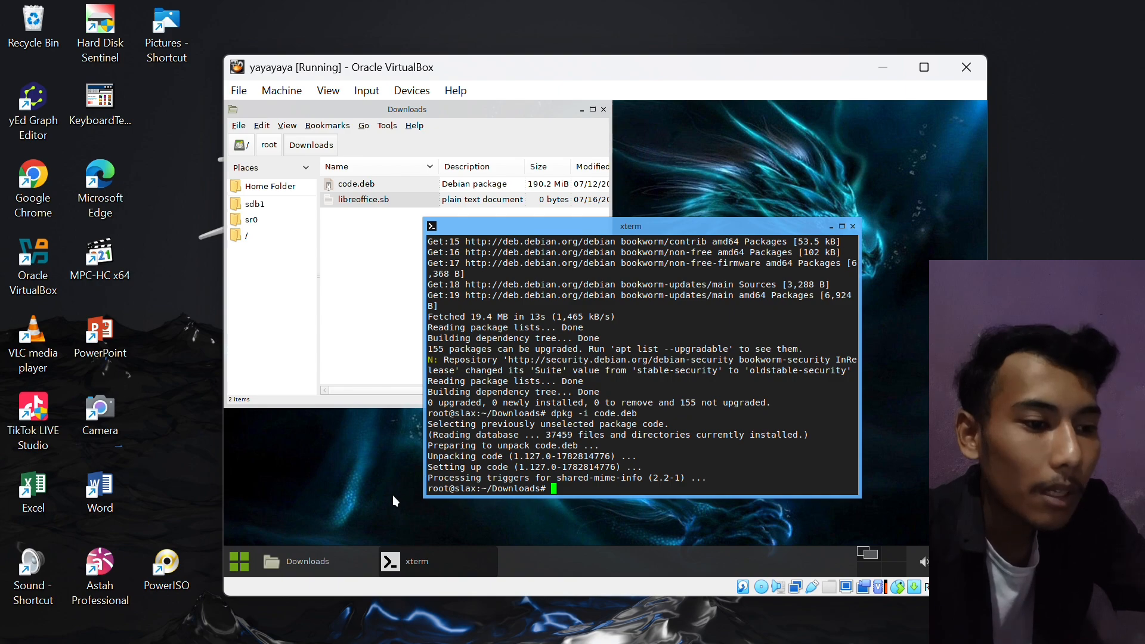
# - Check the Slax application launcher for Visual Studio Code, and move the terminal further away from the file list
pyautogui.click(249, 562)
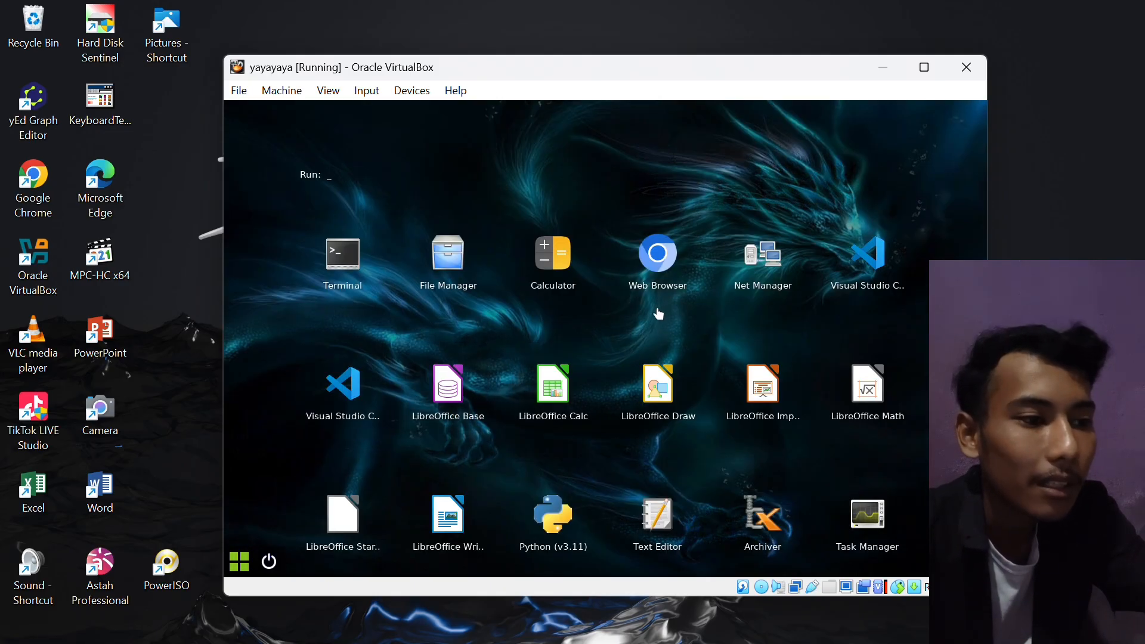
pyautogui.click(747, 174)
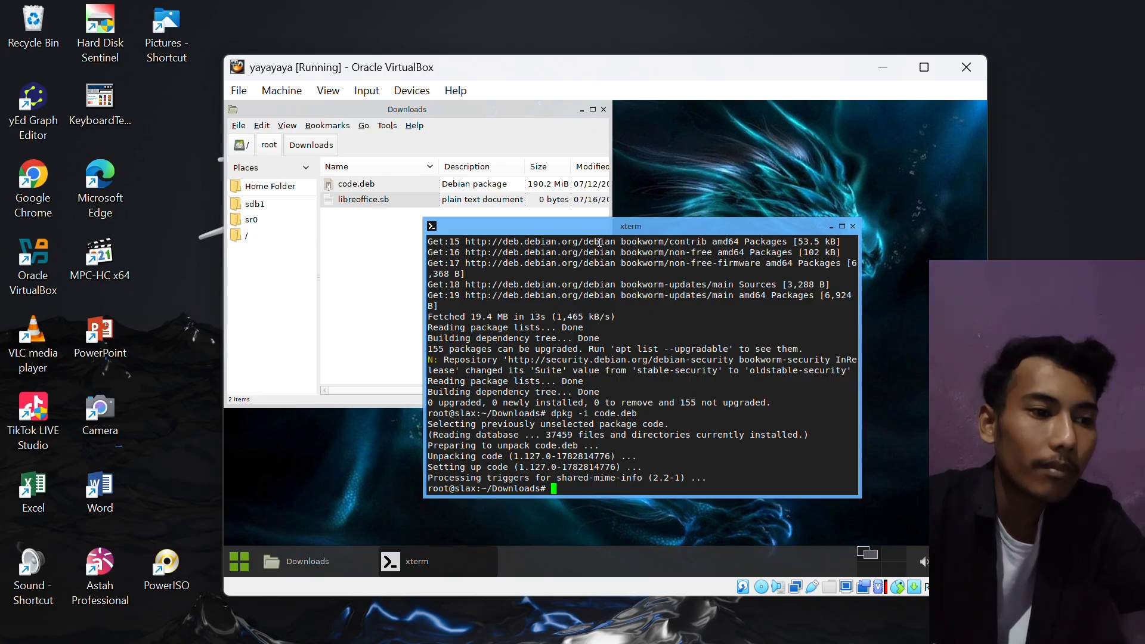
pyautogui.moveTo(600, 236); pyautogui.dragTo(675, 260)
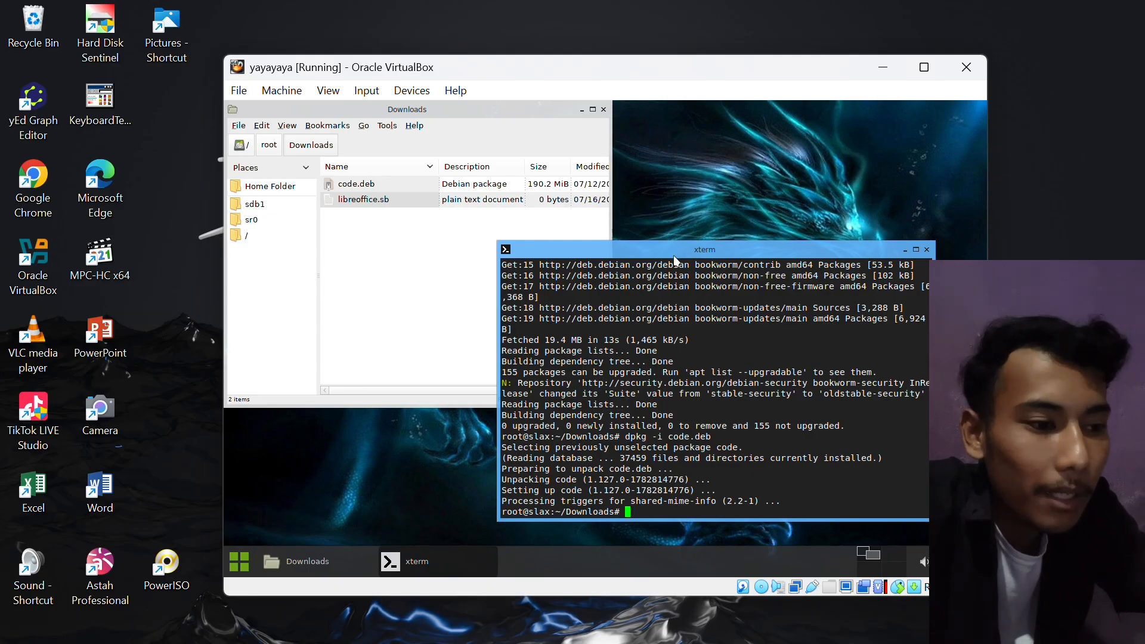
# - Save the session changes as a module in Downloads by running savechanges code.sb
pyautogui.write('sac')
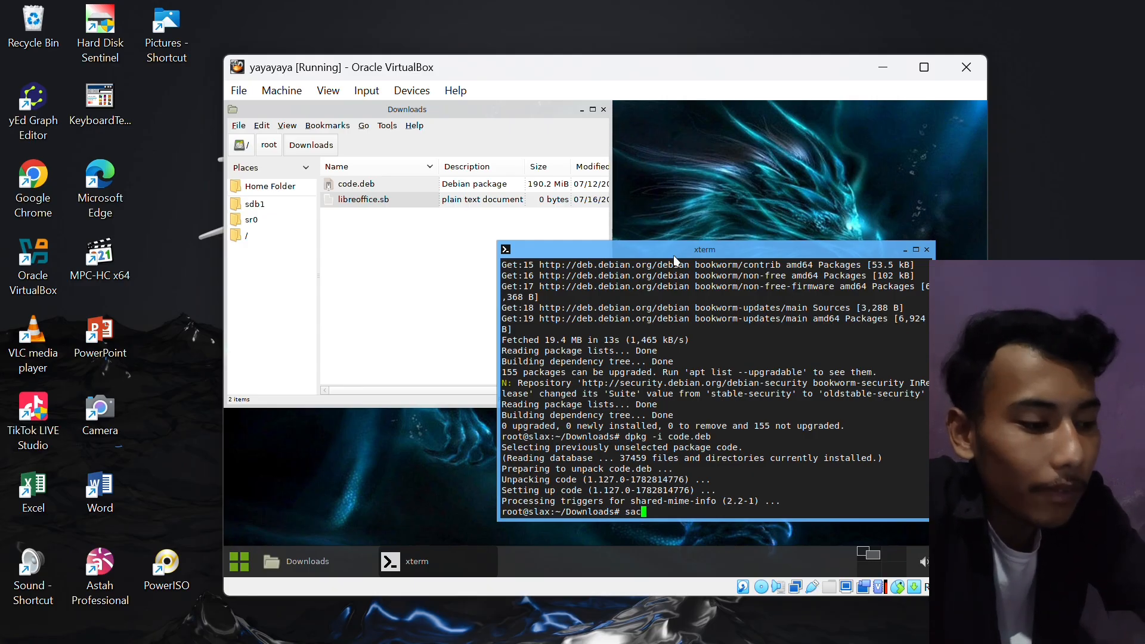
pyautogui.press('BackSpace')
pyautogui.write('v')
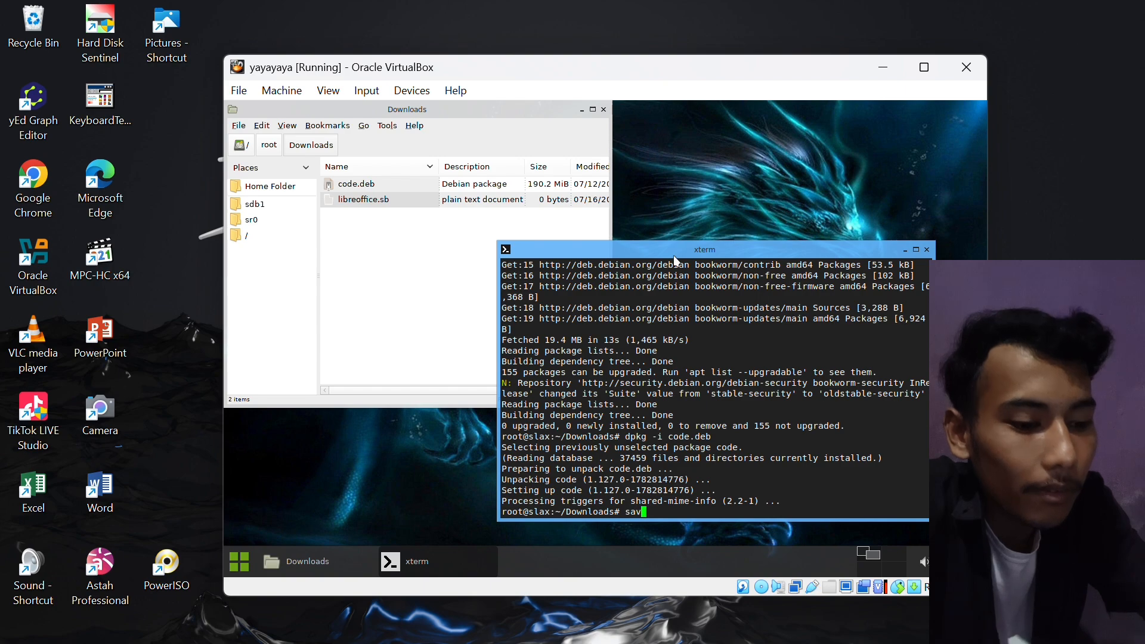
pyautogui.write('echanges')
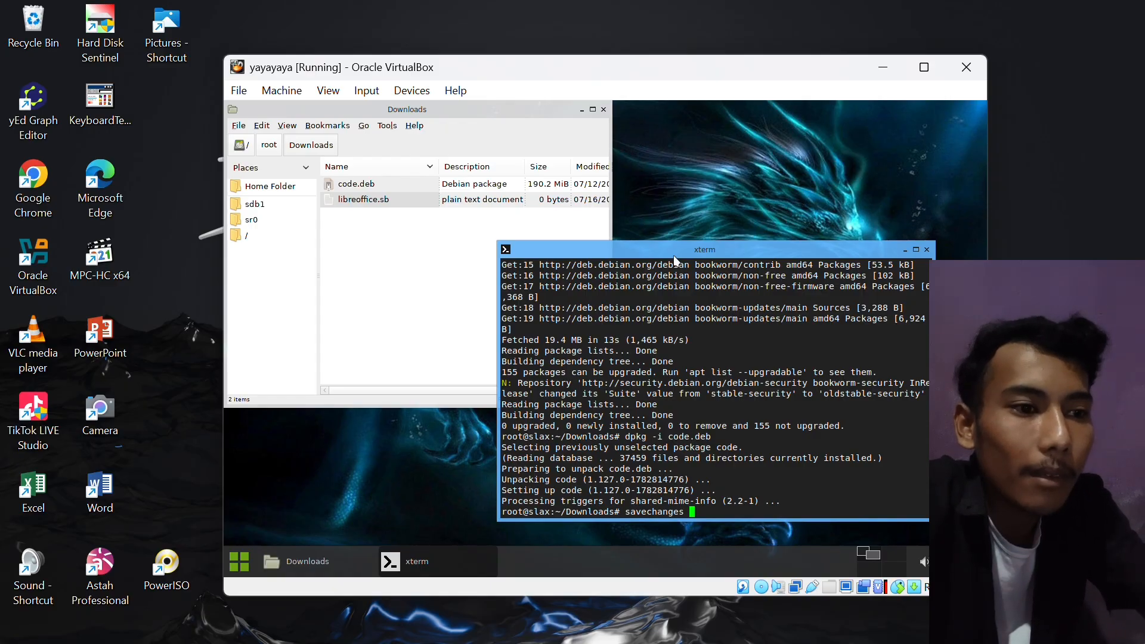
pyautogui.write('code')
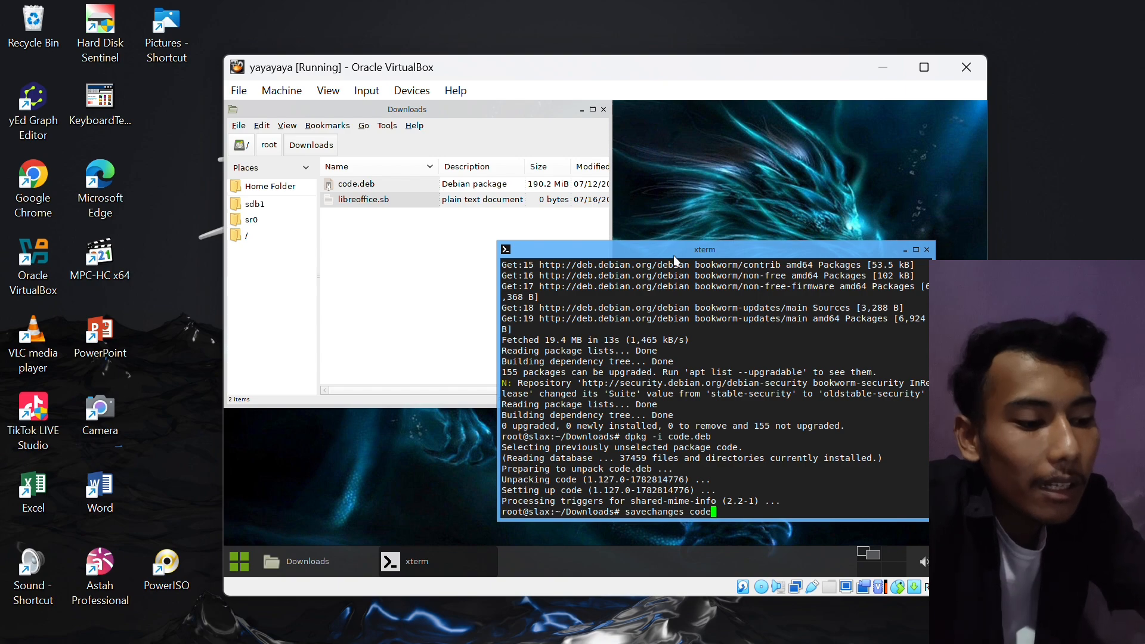
pyautogui.write('.sb')
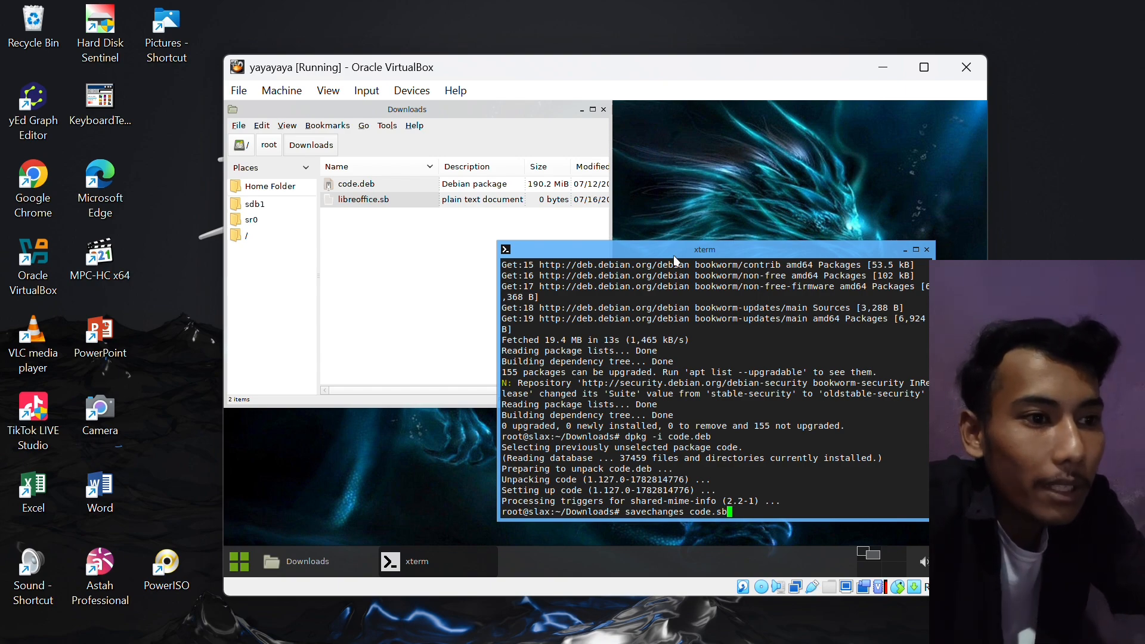
pyautogui.press('Return')
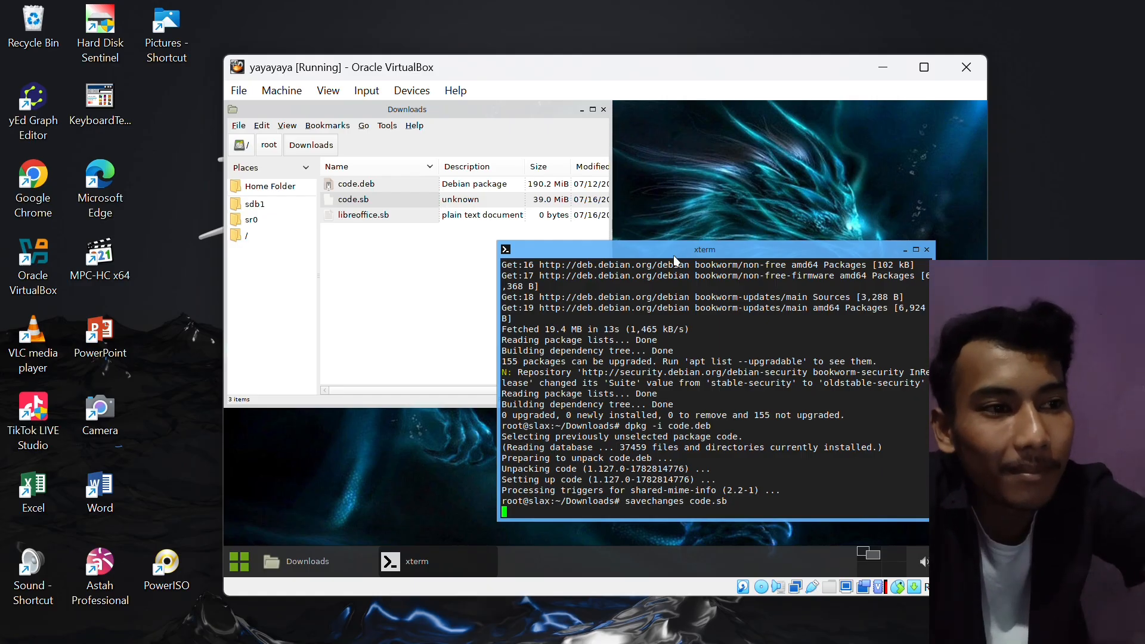
pyautogui.click(470, 27)
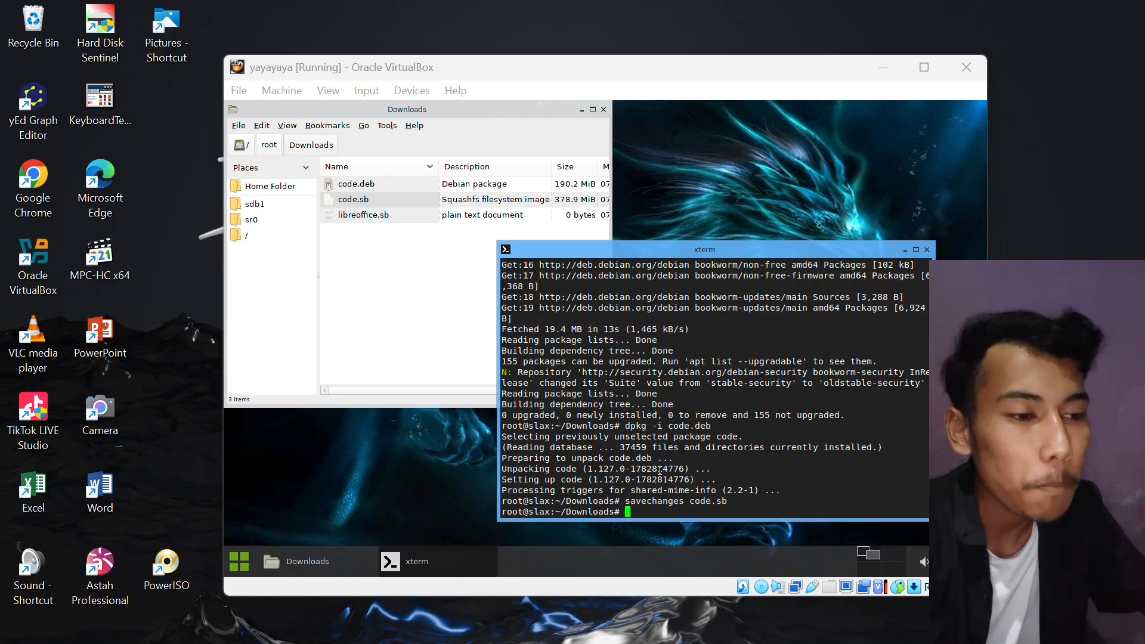
# - Copy code.sb from the Downloads folder to the sdb1 drive
pyautogui.click(905, 250)
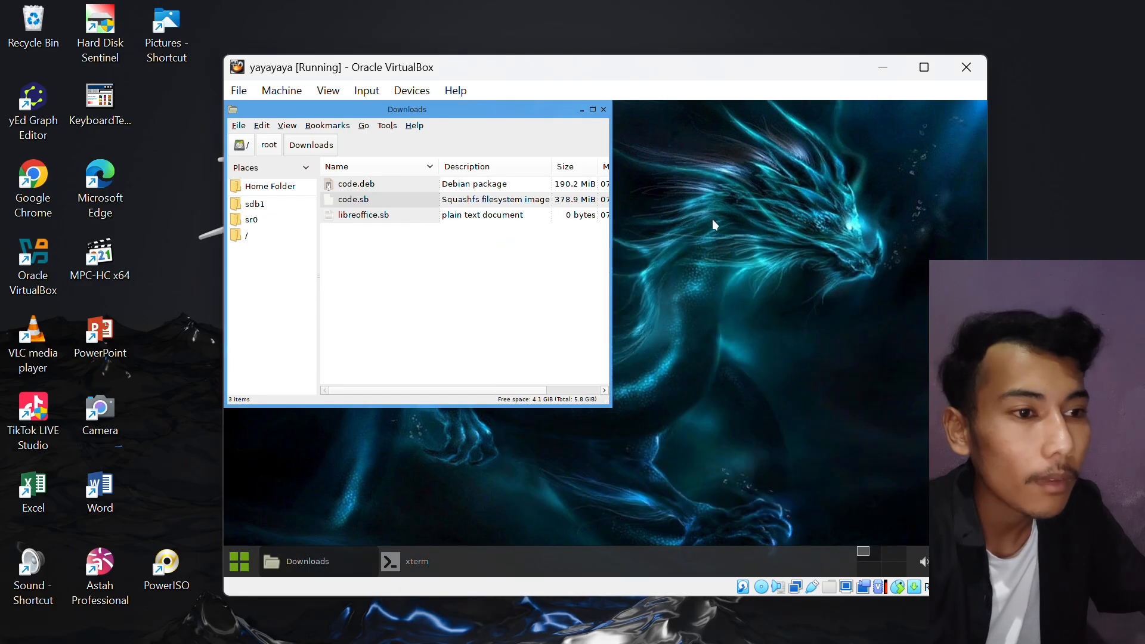
pyautogui.click(361, 205)
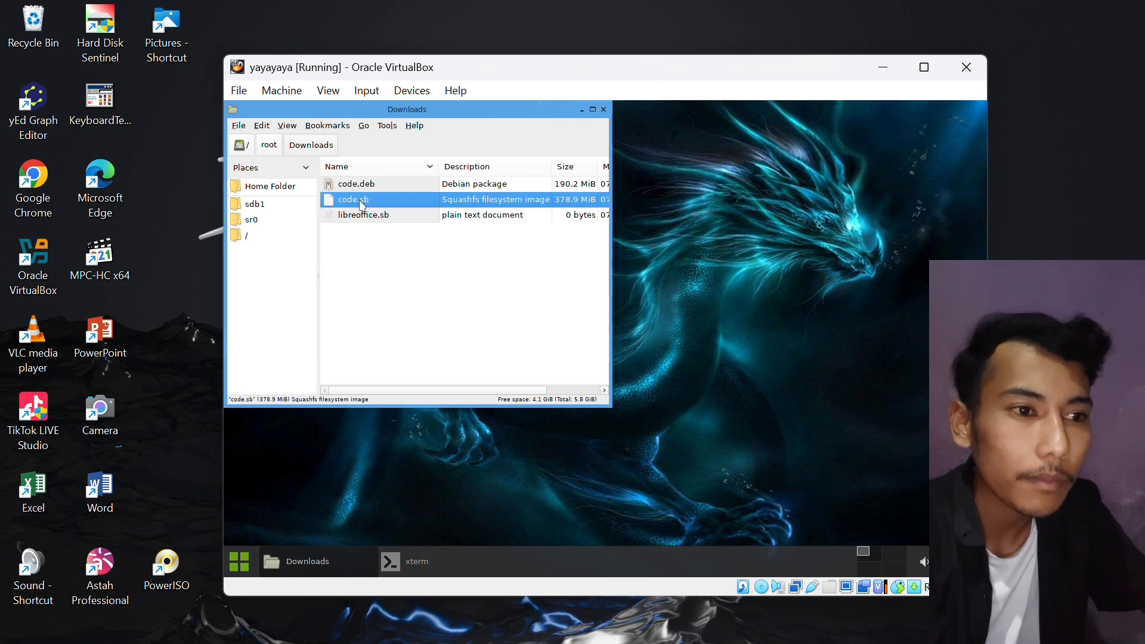
pyautogui.rightClick(361, 205)
pyautogui.click(302, 201)
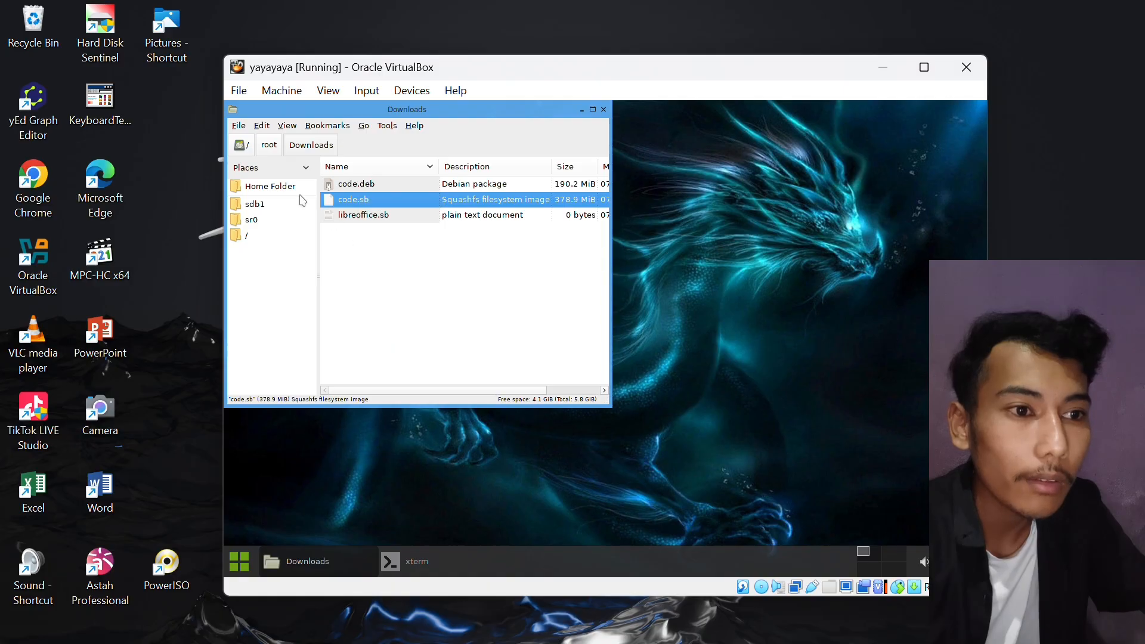
pyautogui.click(274, 203)
pyautogui.rightClick(365, 253)
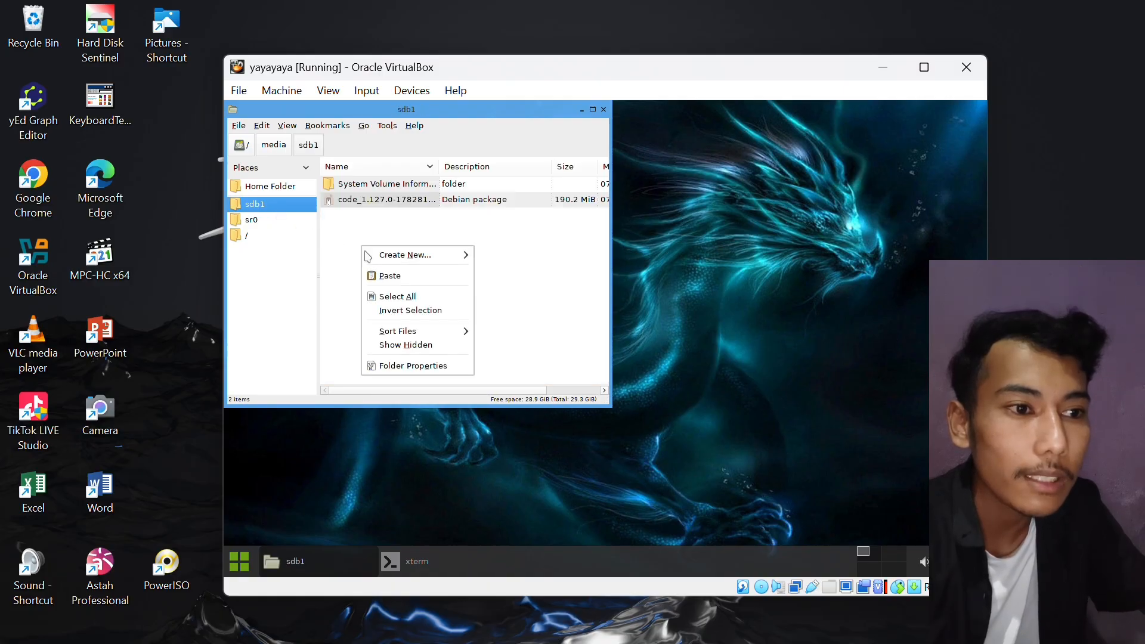
pyautogui.click(385, 275)
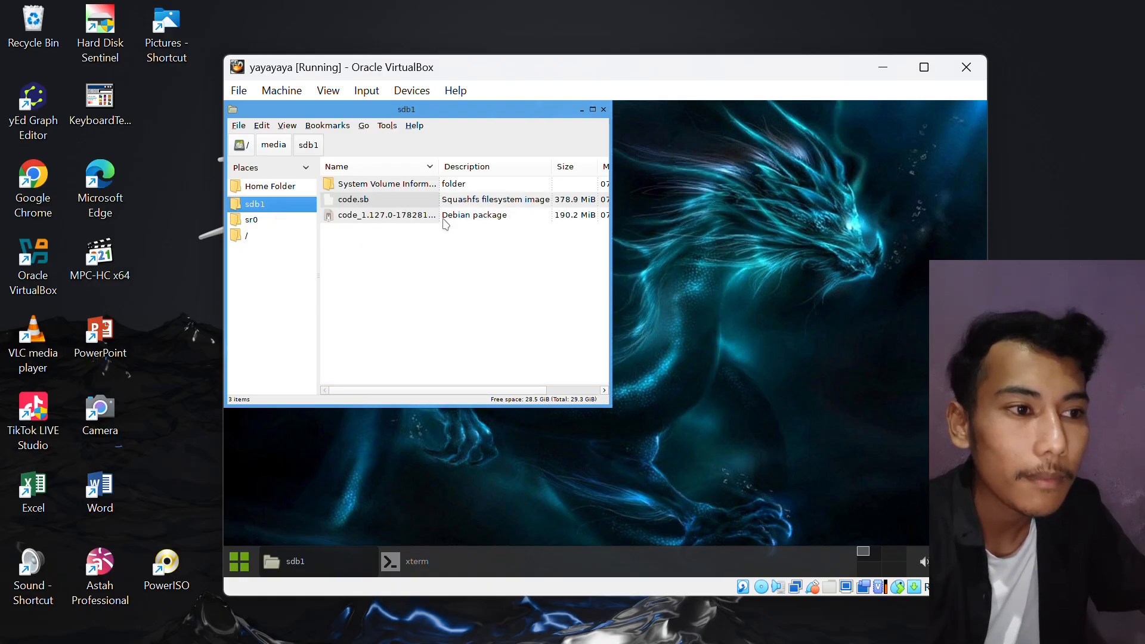
# - Close the file manager and terminal windows in Slax and shut down the virtual machine
pyautogui.click(603, 110)
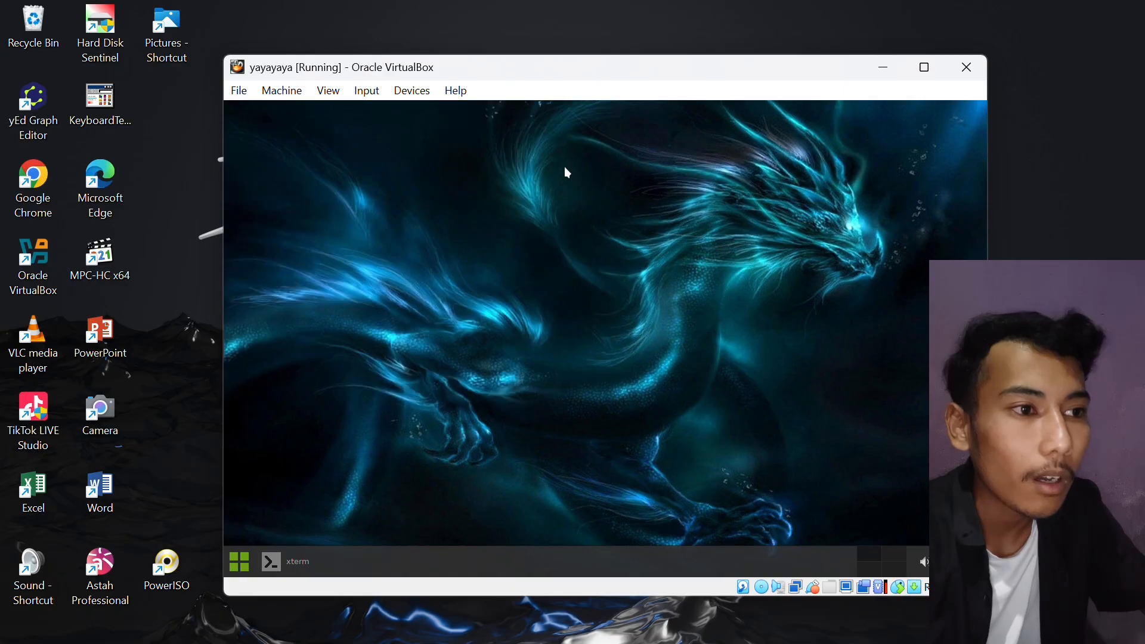
pyautogui.click(292, 559)
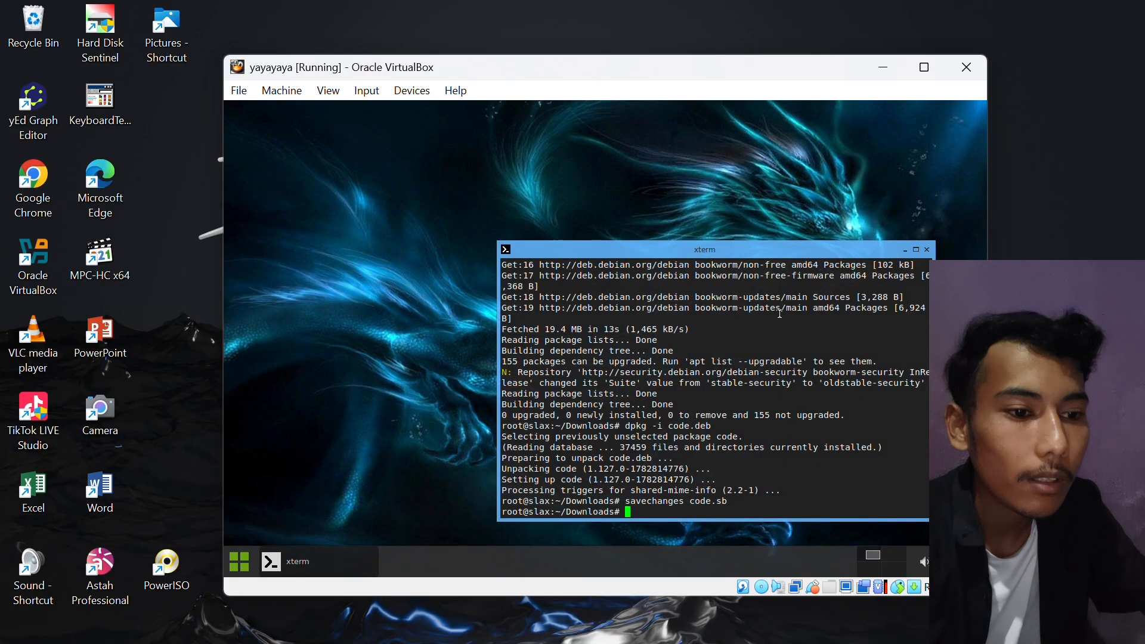
pyautogui.click(927, 250)
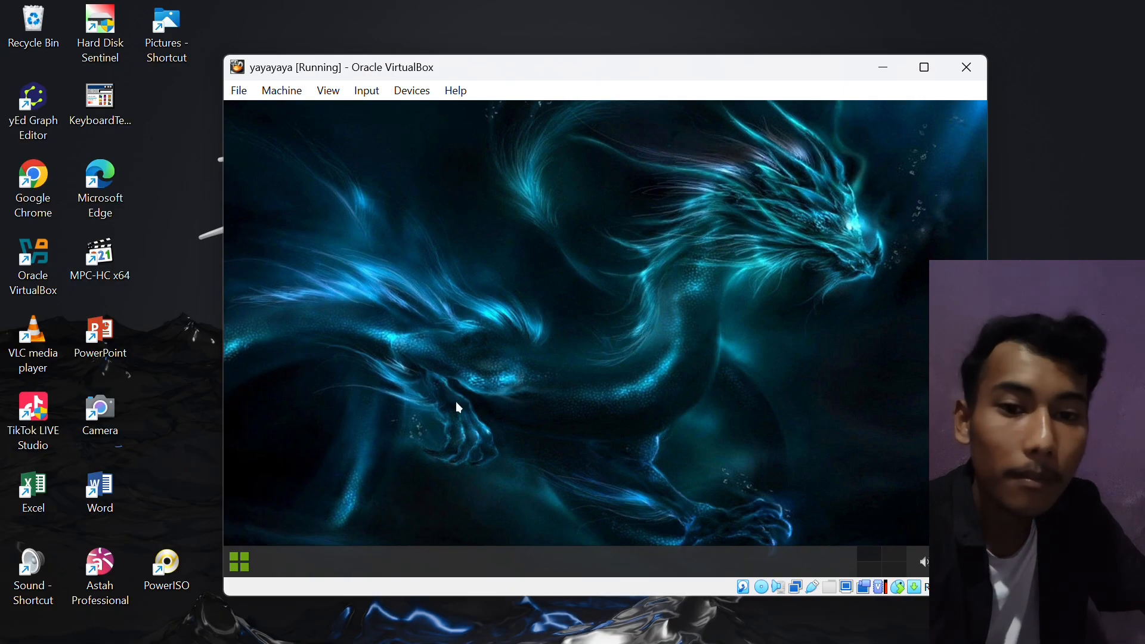
pyautogui.click(240, 561)
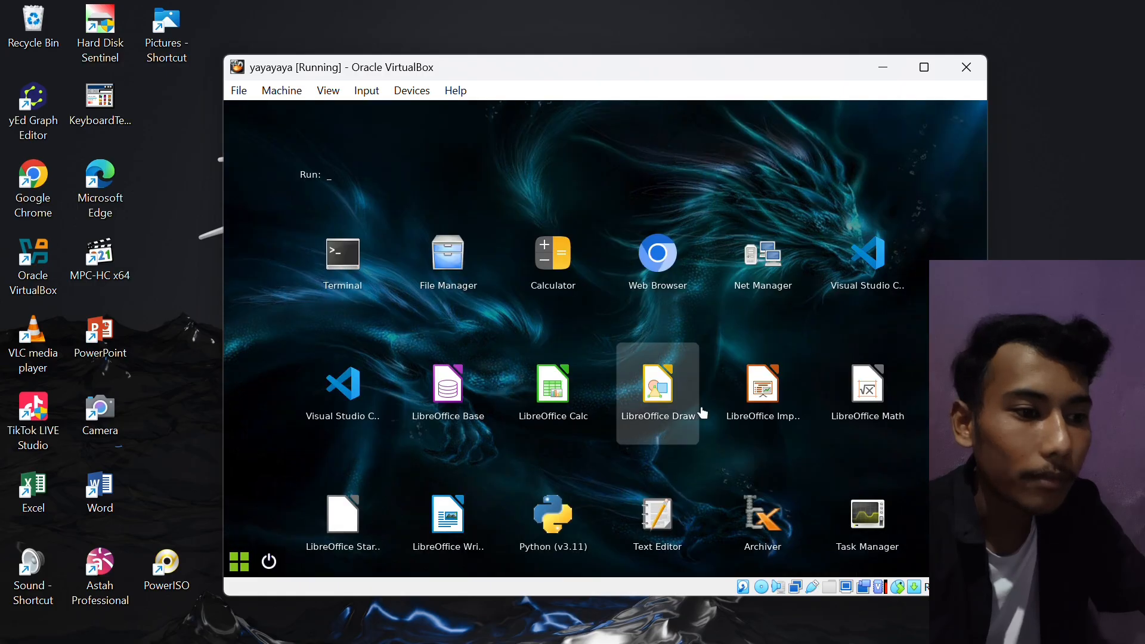
pyautogui.click(269, 561)
pyautogui.click(735, 291)
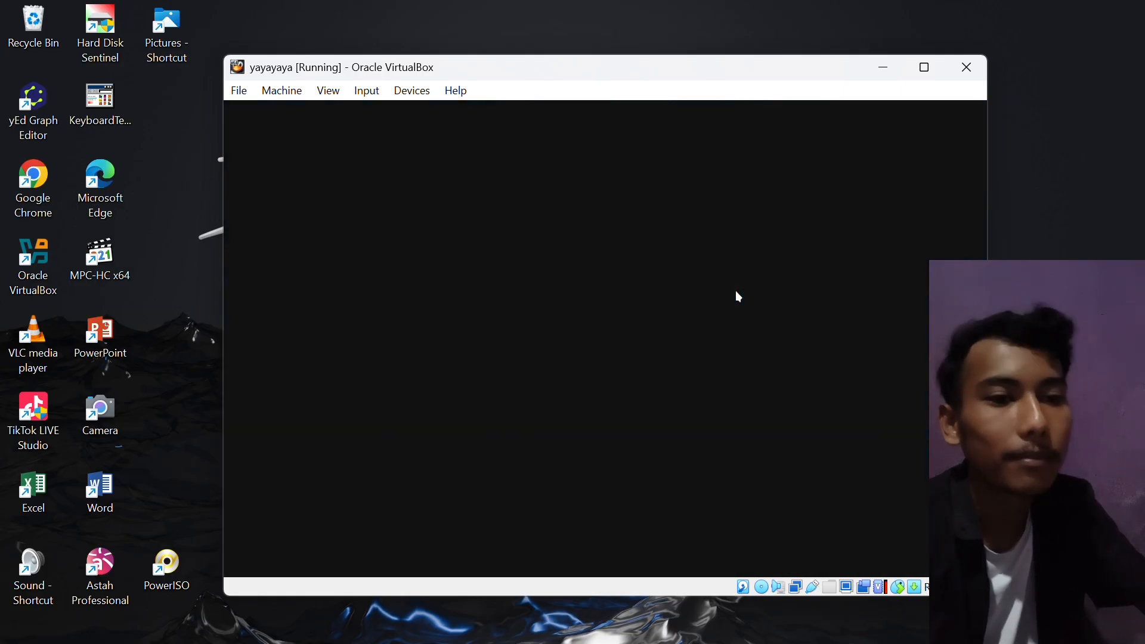
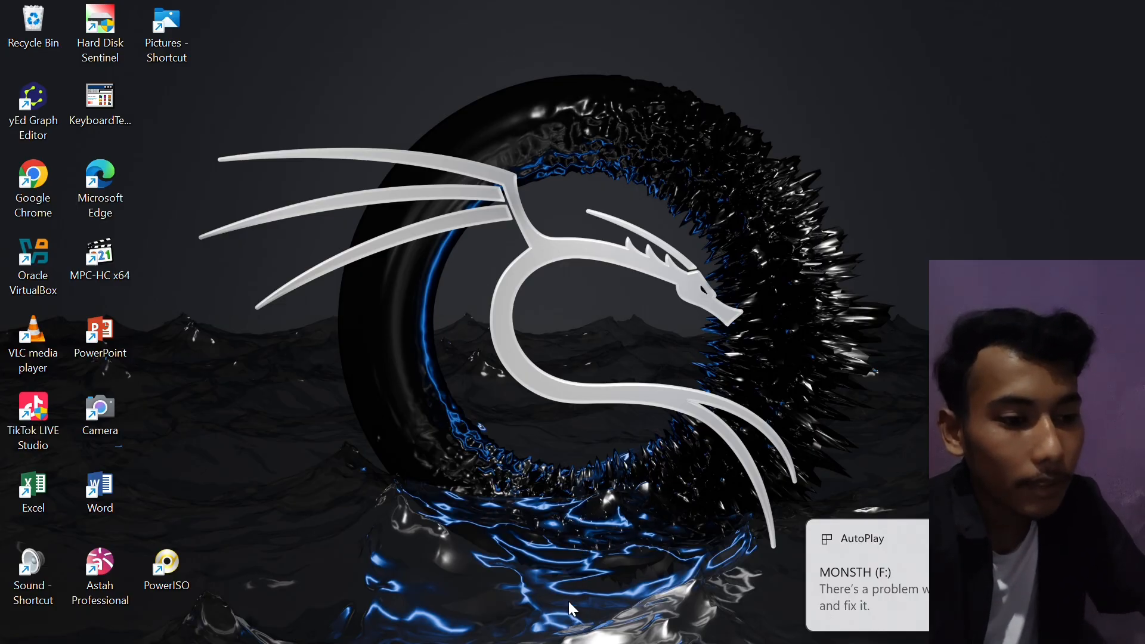
# - On the Windows host, move code.sb from the MONSTH (F:) drive into the Remastering slax folder on New Volume (D:)
pyautogui.moveTo(540, 642)
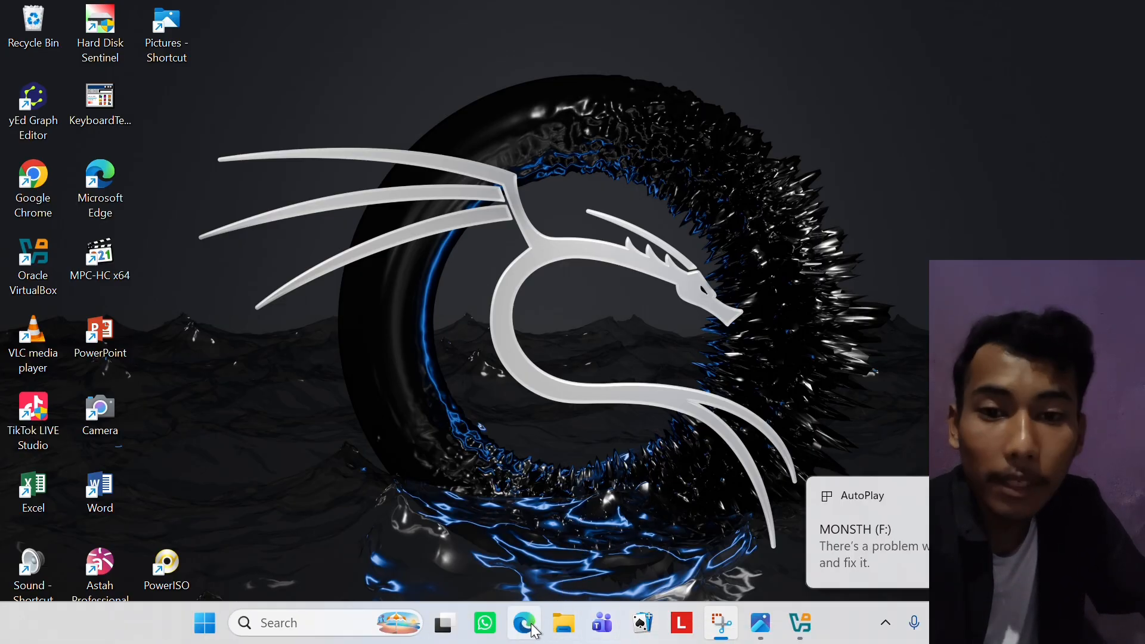
pyautogui.click(552, 623)
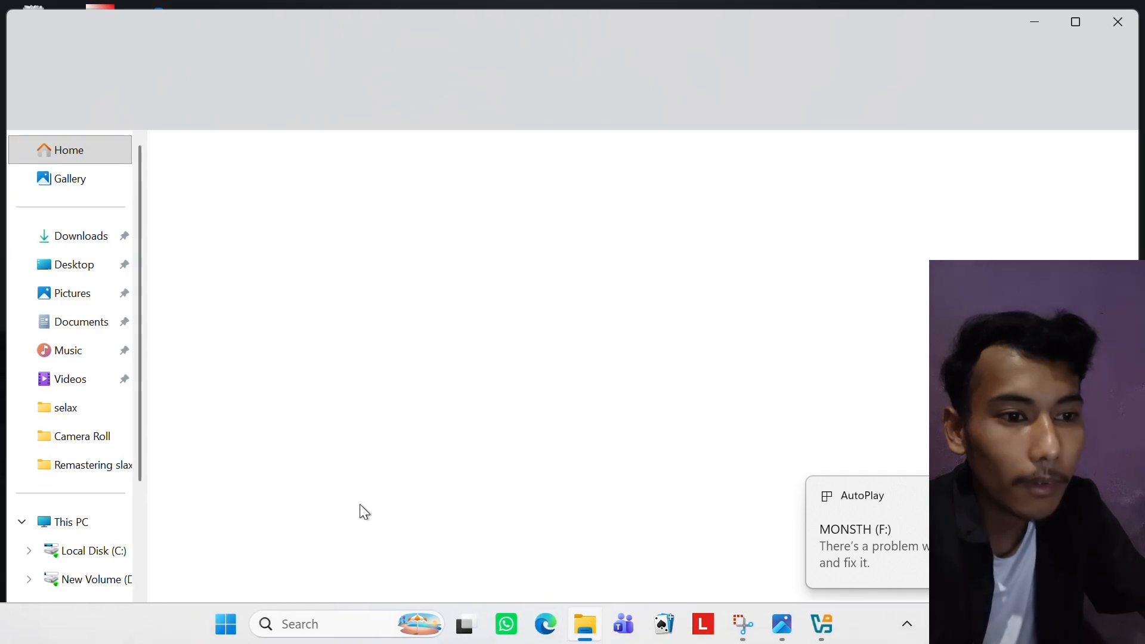
pyautogui.scroll(-2, 135, 418)
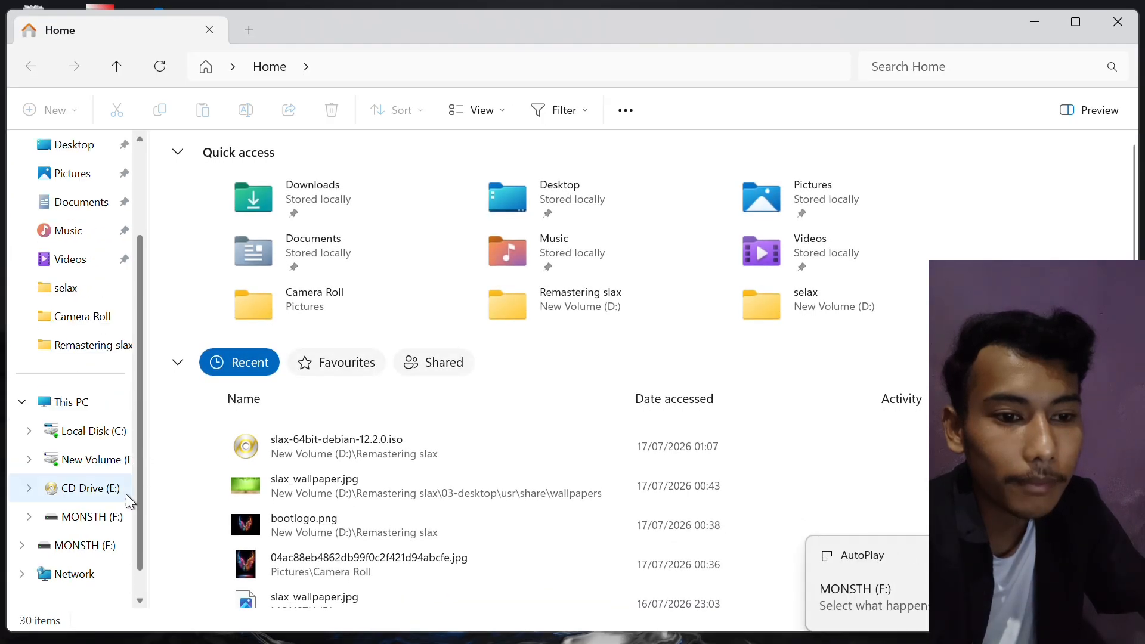
pyautogui.click(95, 518)
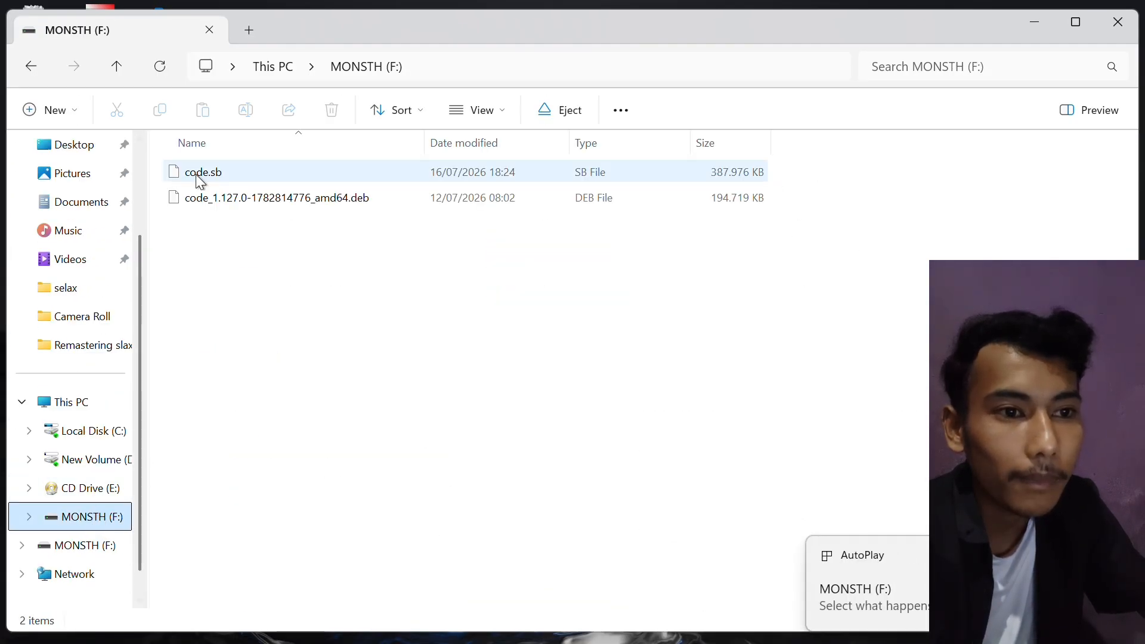
pyautogui.click(214, 171)
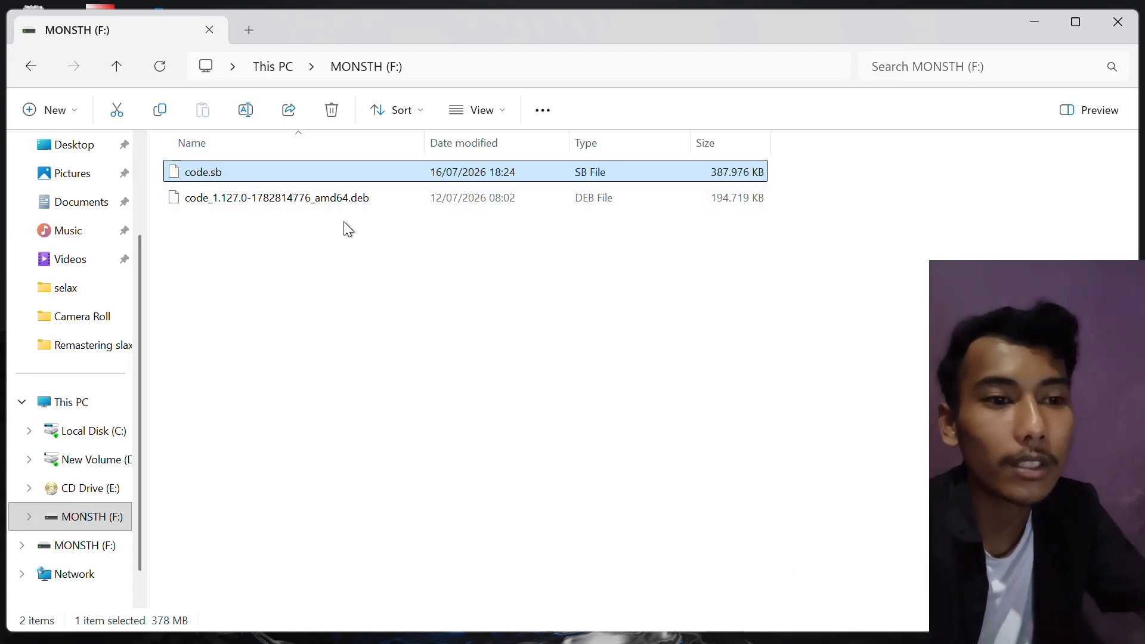
pyautogui.click(115, 112)
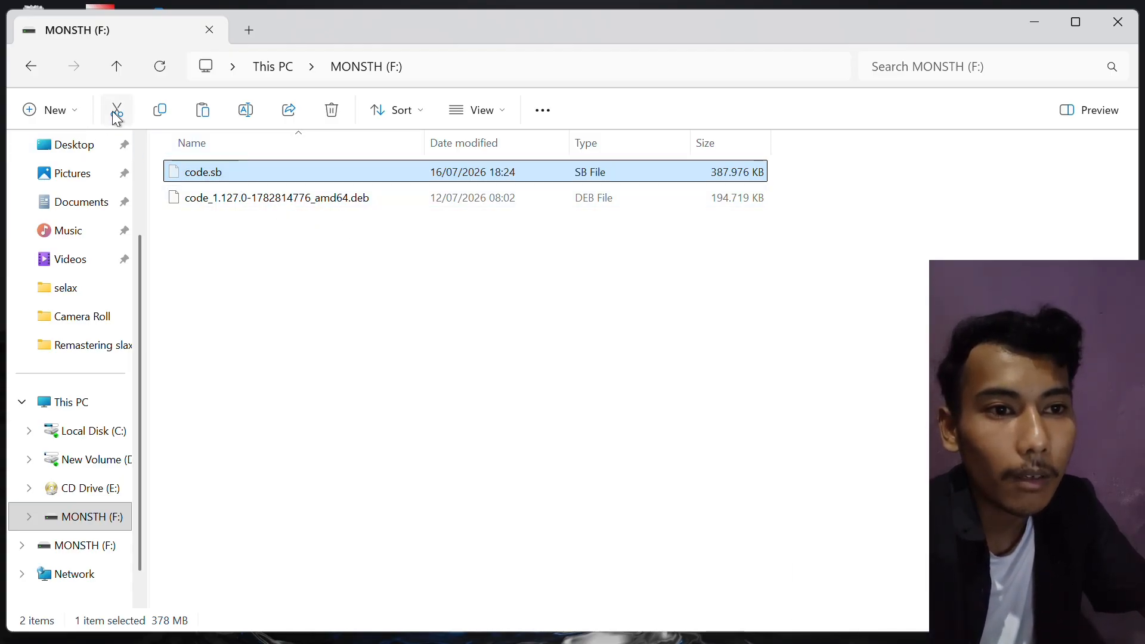
pyautogui.click(111, 352)
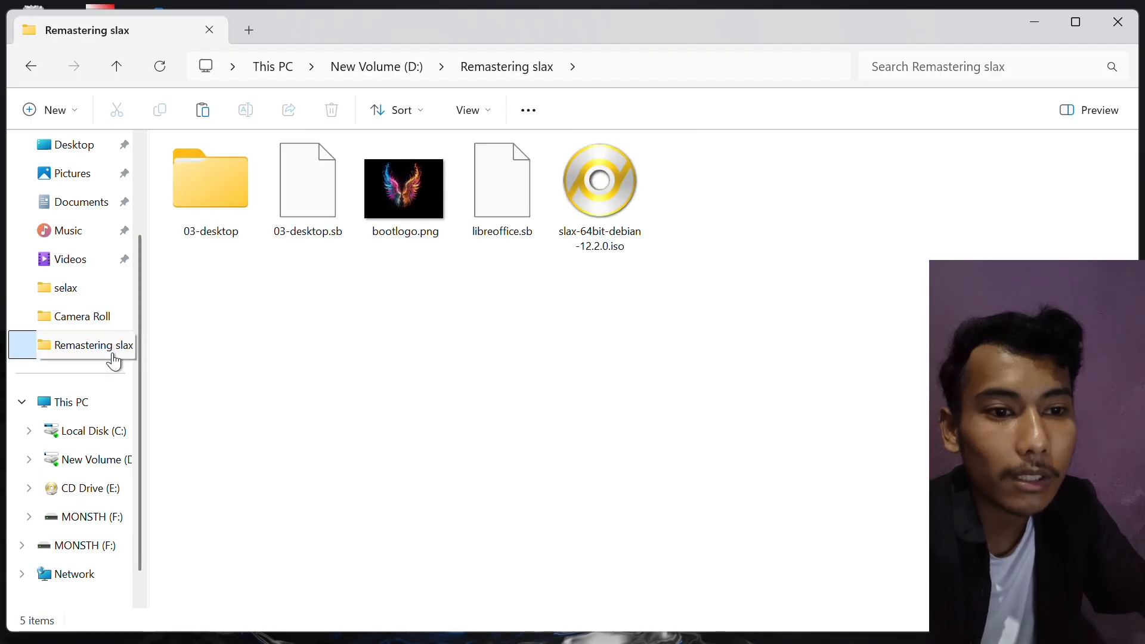
pyautogui.rightClick(741, 247)
pyautogui.click(773, 285)
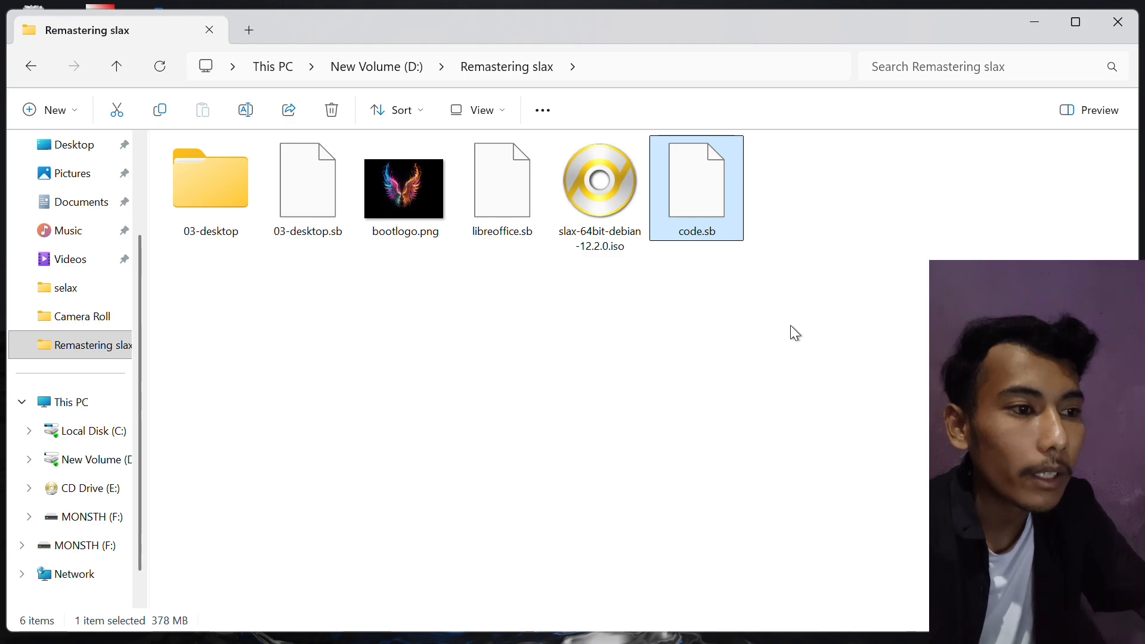
pyautogui.click(788, 261)
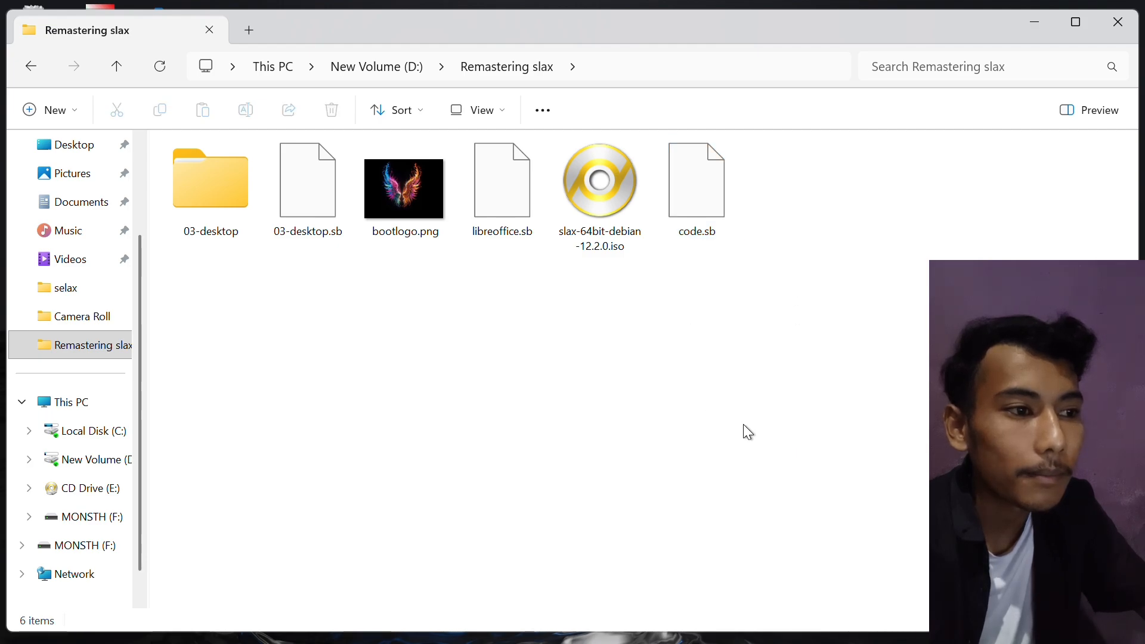
# - Switch to PowerISO and open slax-64bit-debian-12.2.0.iso from the Remastering slax folder
pyautogui.click(315, 621)
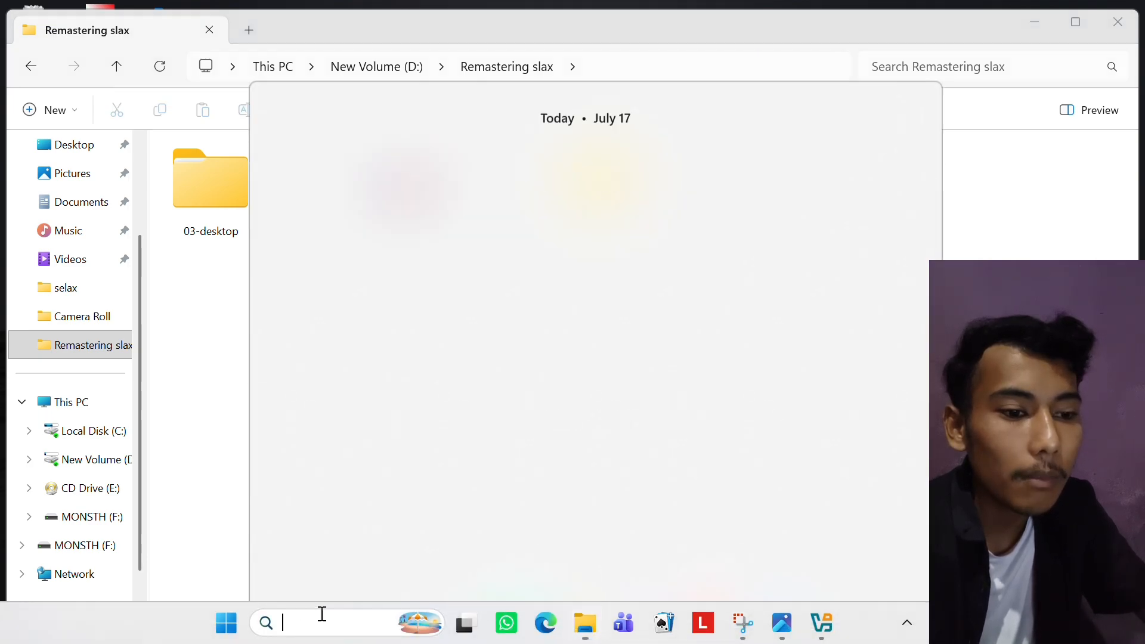
pyautogui.click(384, 127)
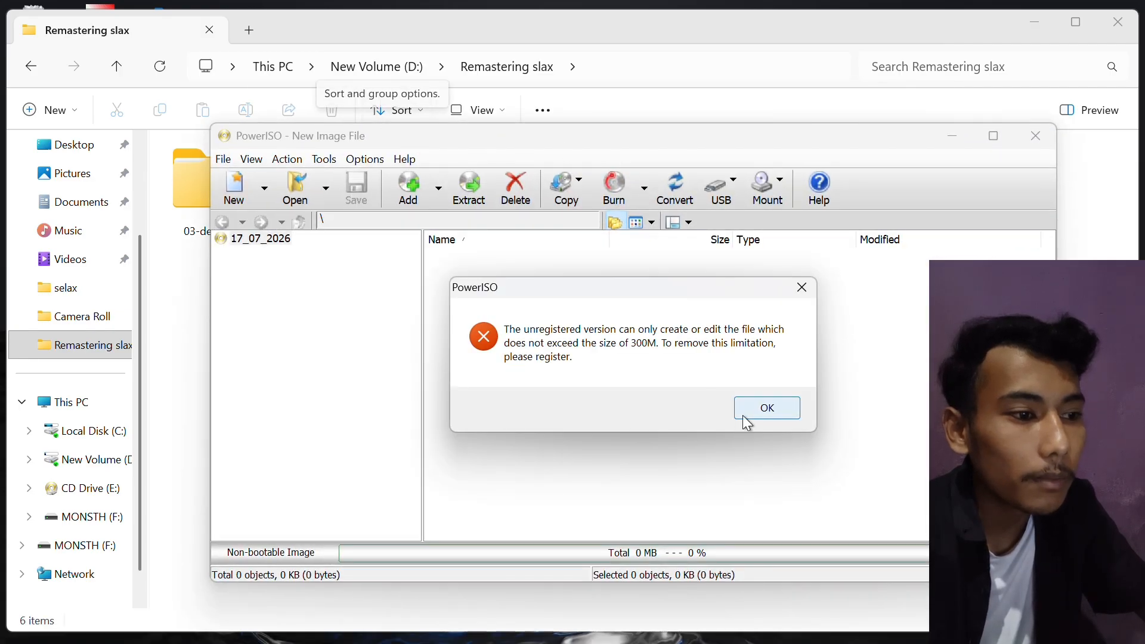
pyautogui.click(743, 415)
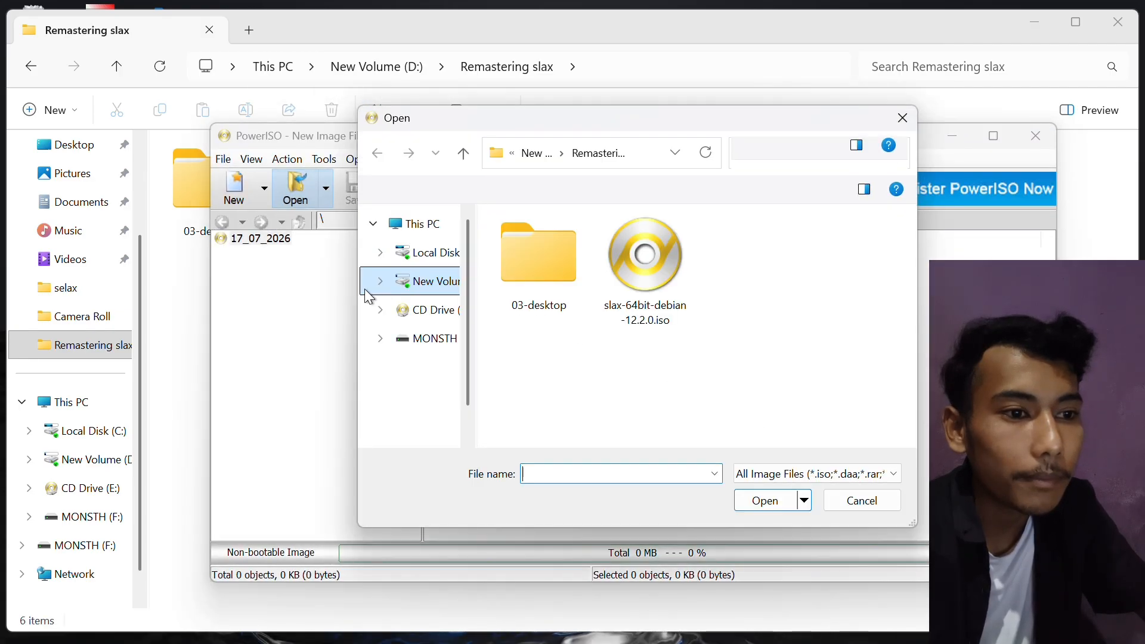
pyautogui.click(623, 275)
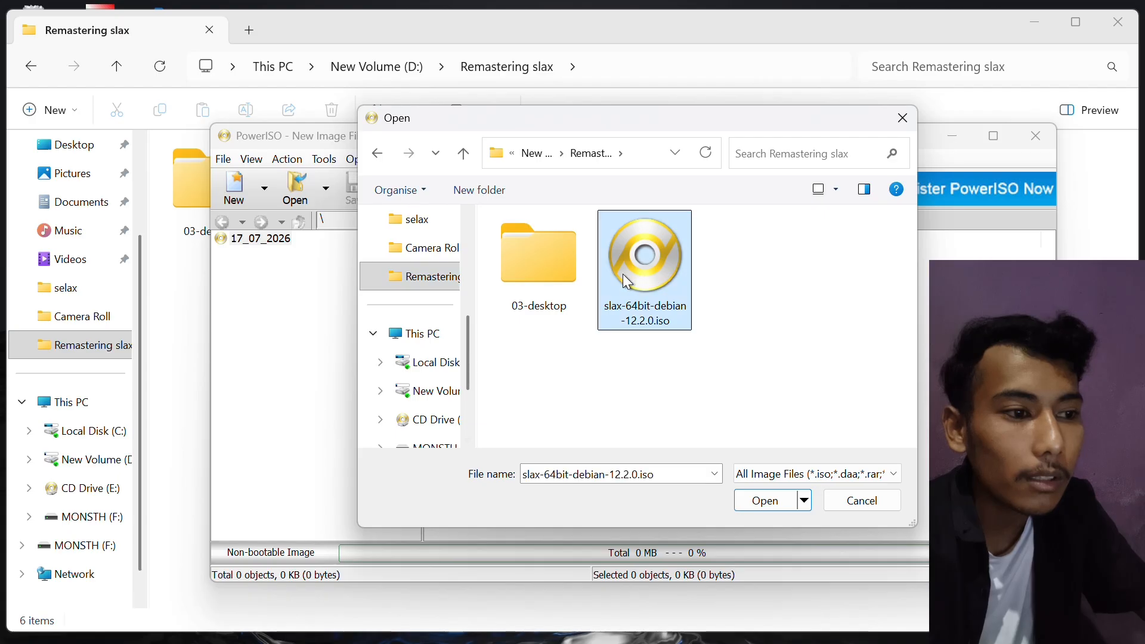
pyautogui.click(755, 498)
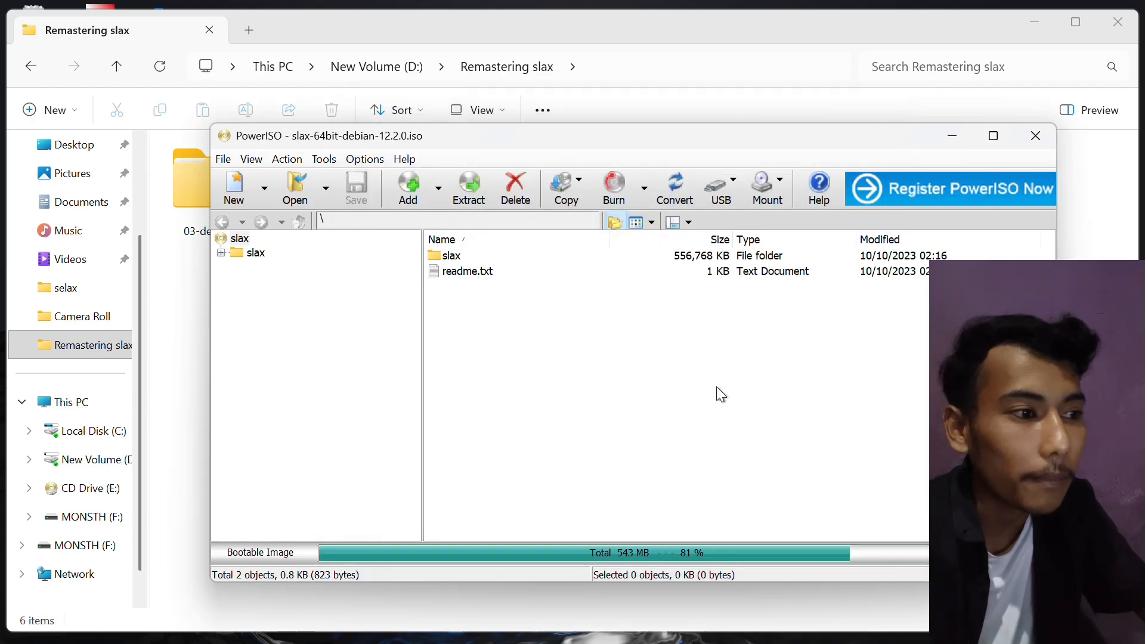
# - Add code.sb from the Remastering slax folder to the image's slax\modules folder
pyautogui.doubleClick(452, 257)
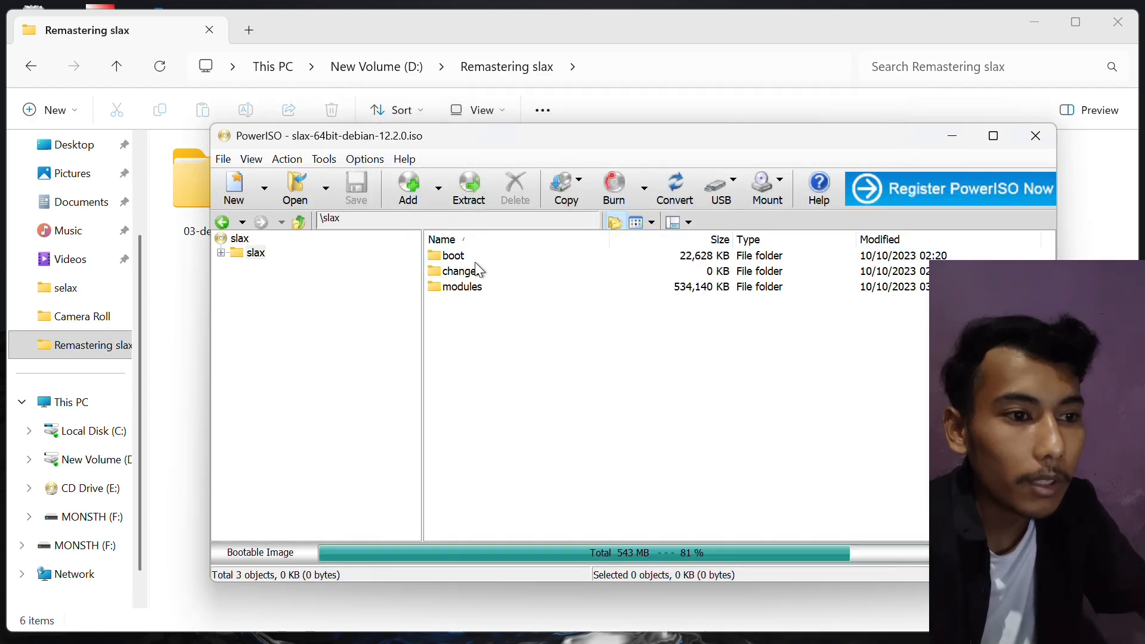
pyautogui.doubleClick(485, 289)
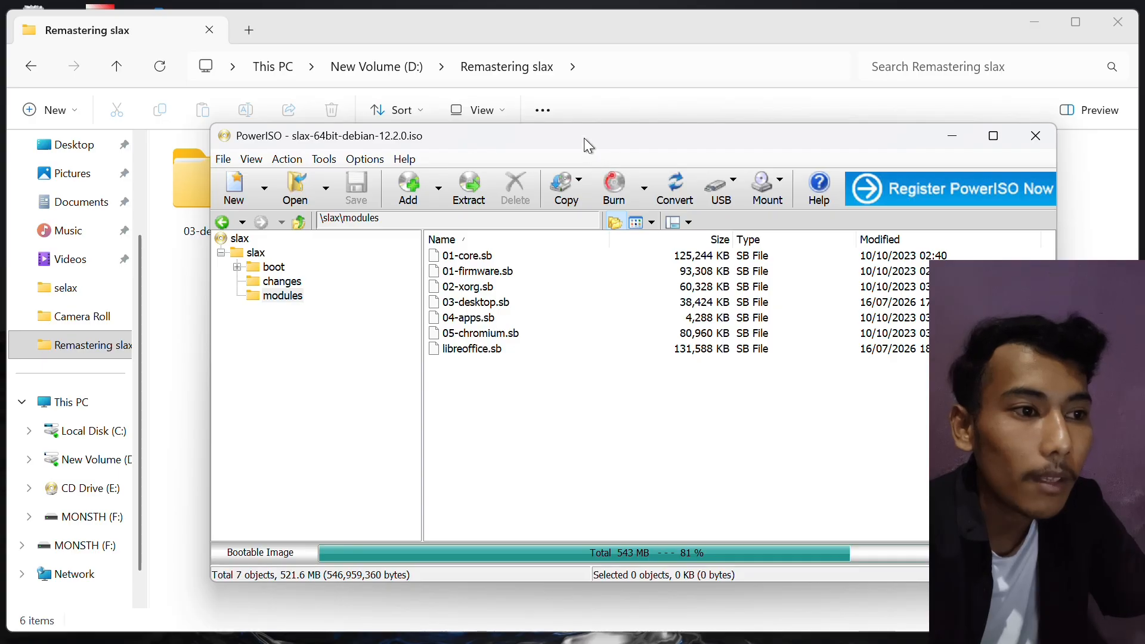
pyautogui.moveTo(584, 138); pyautogui.dragTo(567, 209)
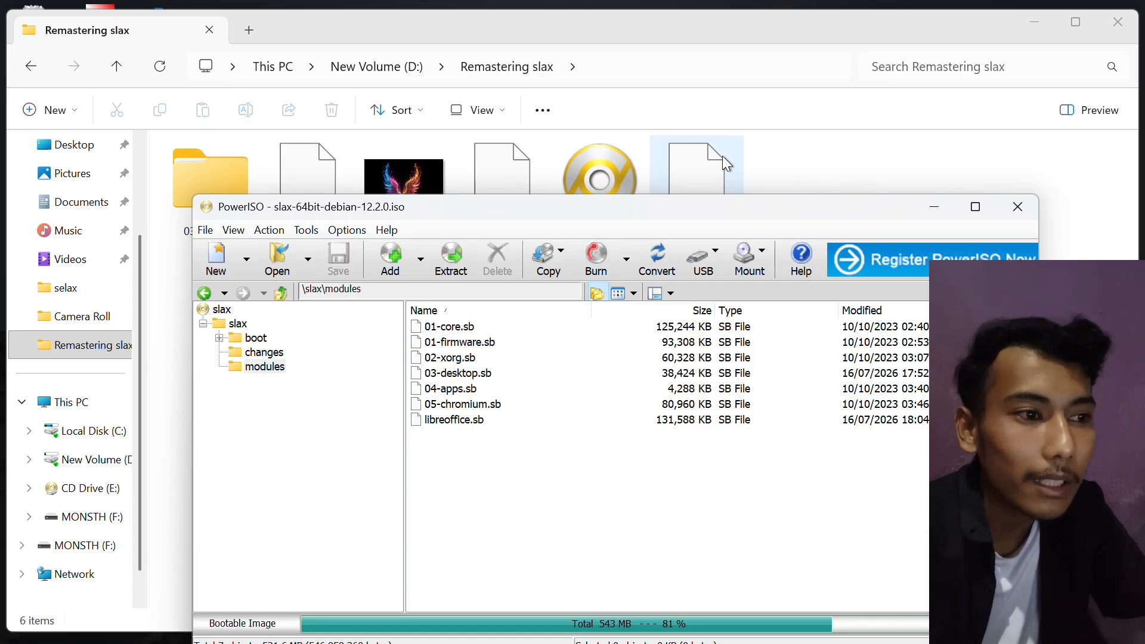
pyautogui.moveTo(706, 161); pyautogui.dragTo(563, 396)
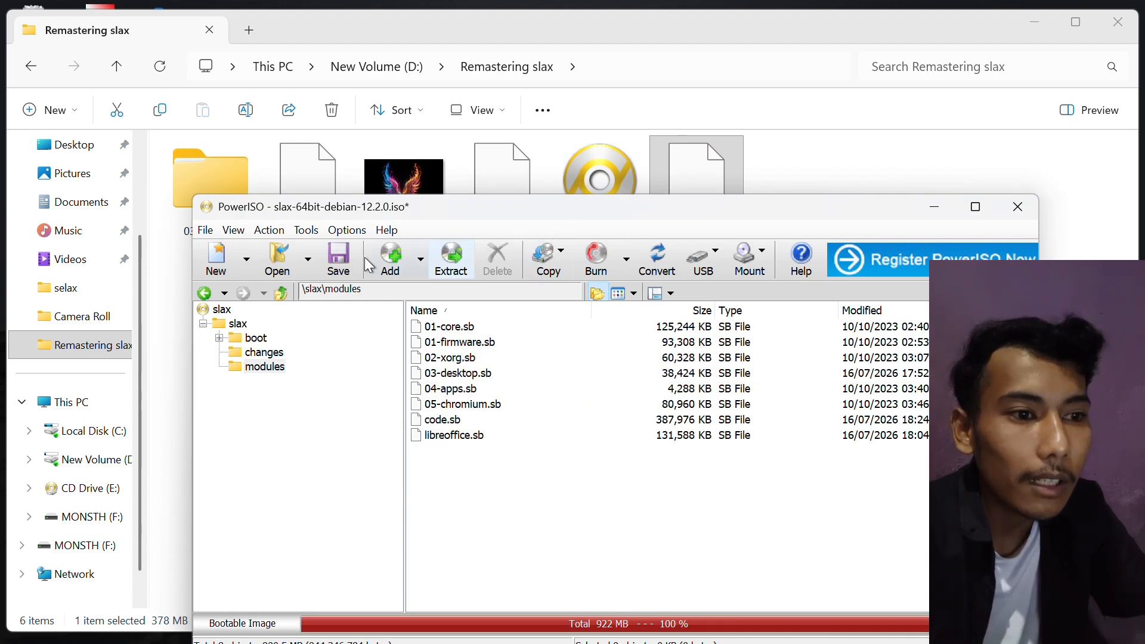
# - Save the modified image over the existing slax-64bit-debian-12.2.0.iso and close PowerISO
pyautogui.click(338, 259)
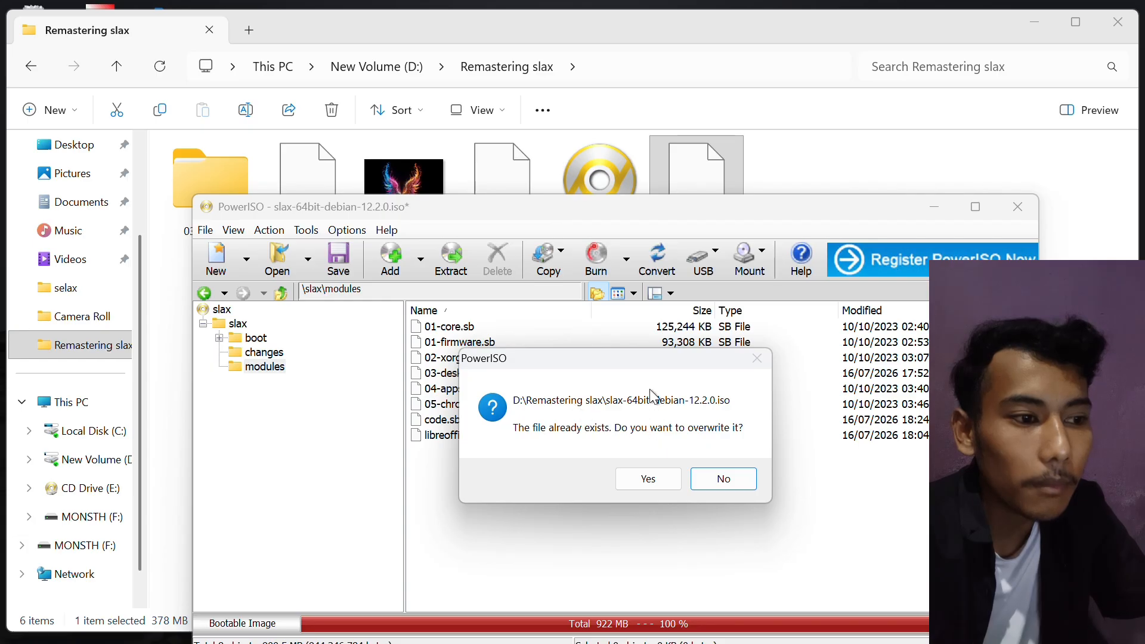
pyautogui.click(626, 474)
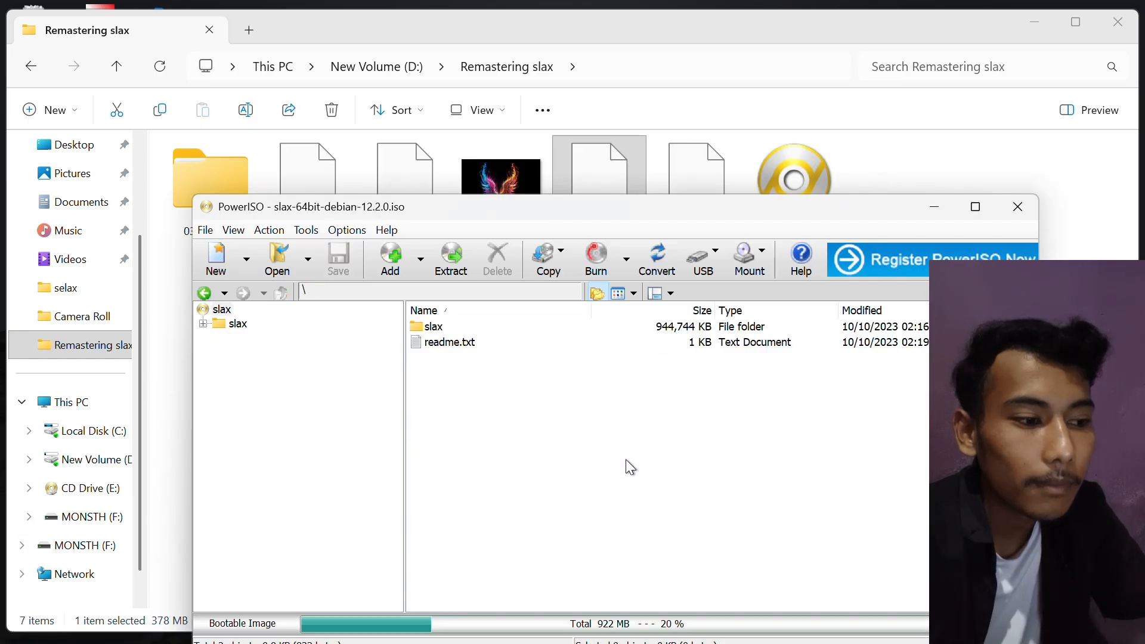
pyautogui.moveTo(593, 180); pyautogui.dragTo(636, 149)
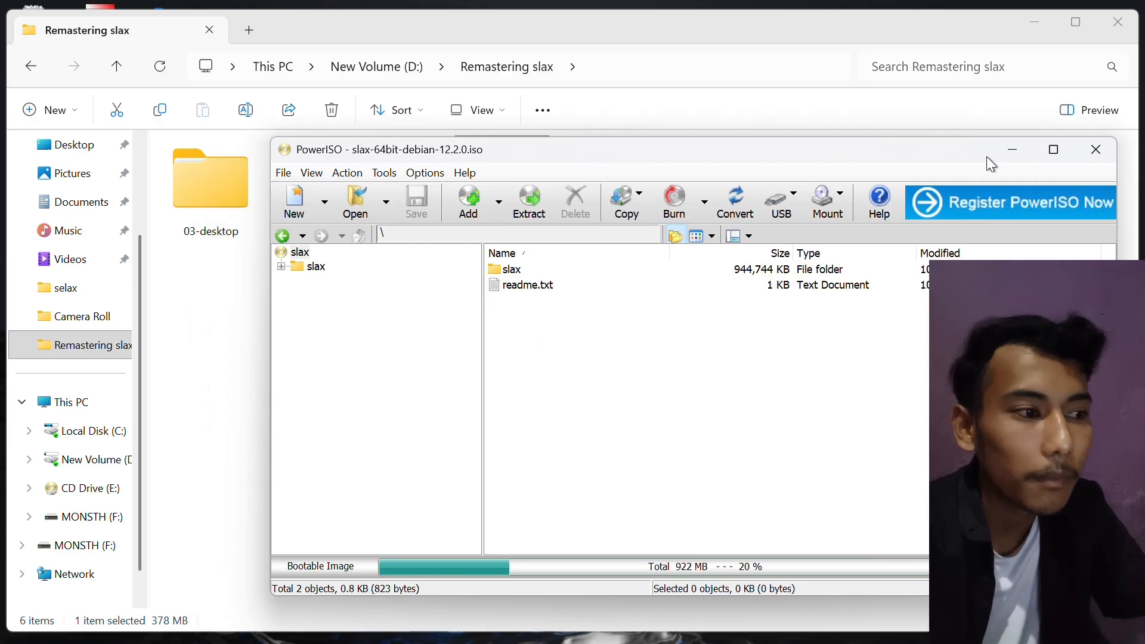
pyautogui.click(1100, 162)
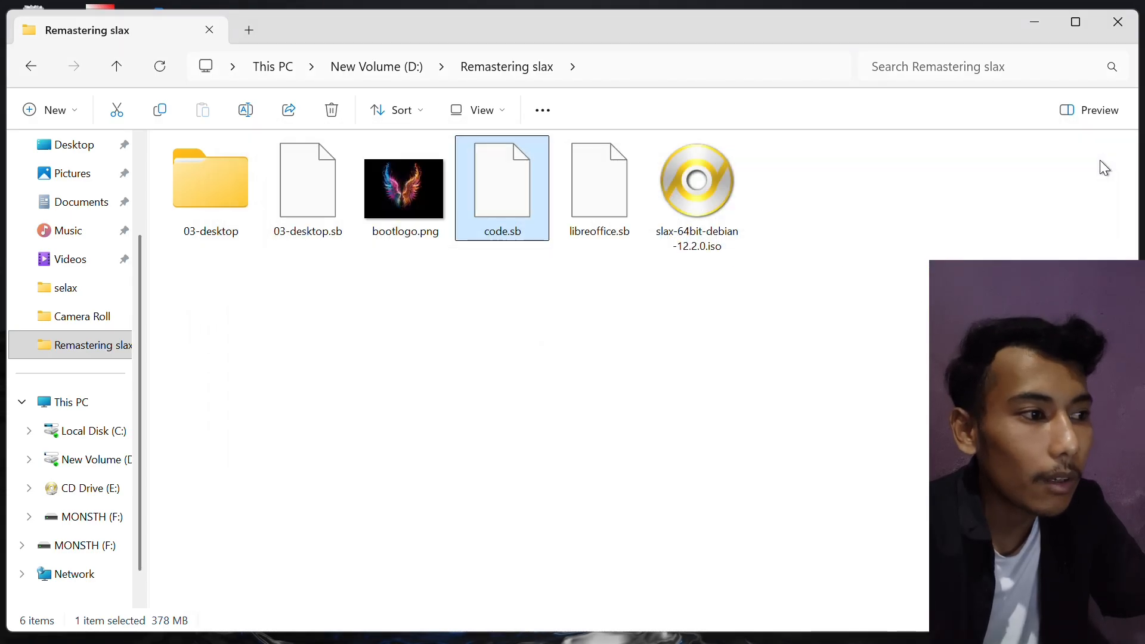
# - Close the Remastering slax folder window and switch to Oracle VirtualBox Manager
pyautogui.click(1122, 24)
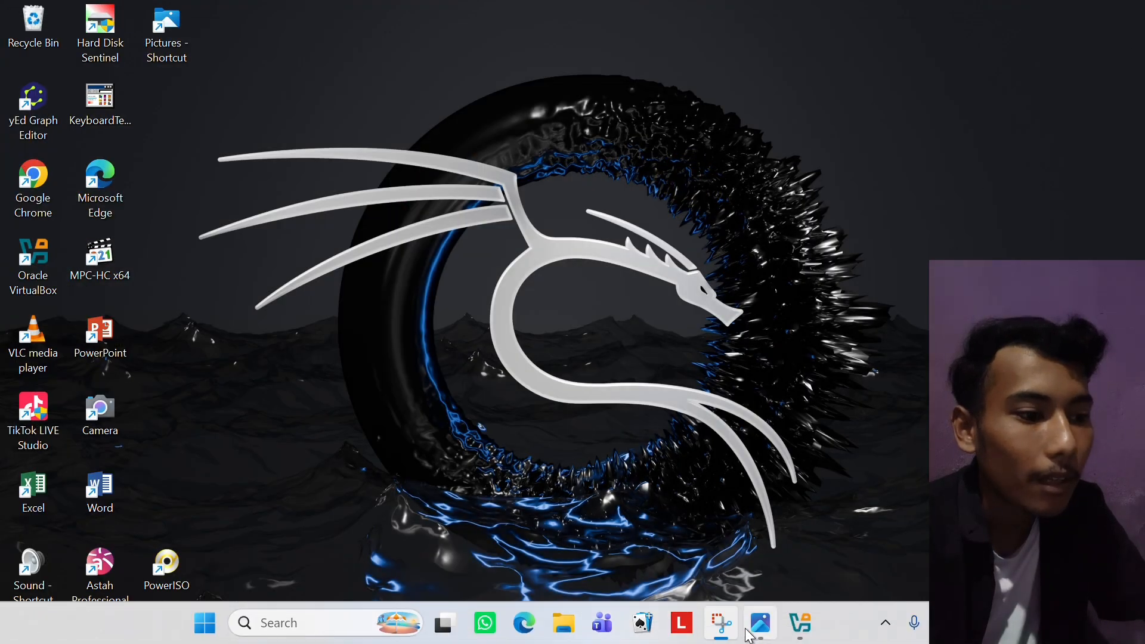
pyautogui.click(800, 622)
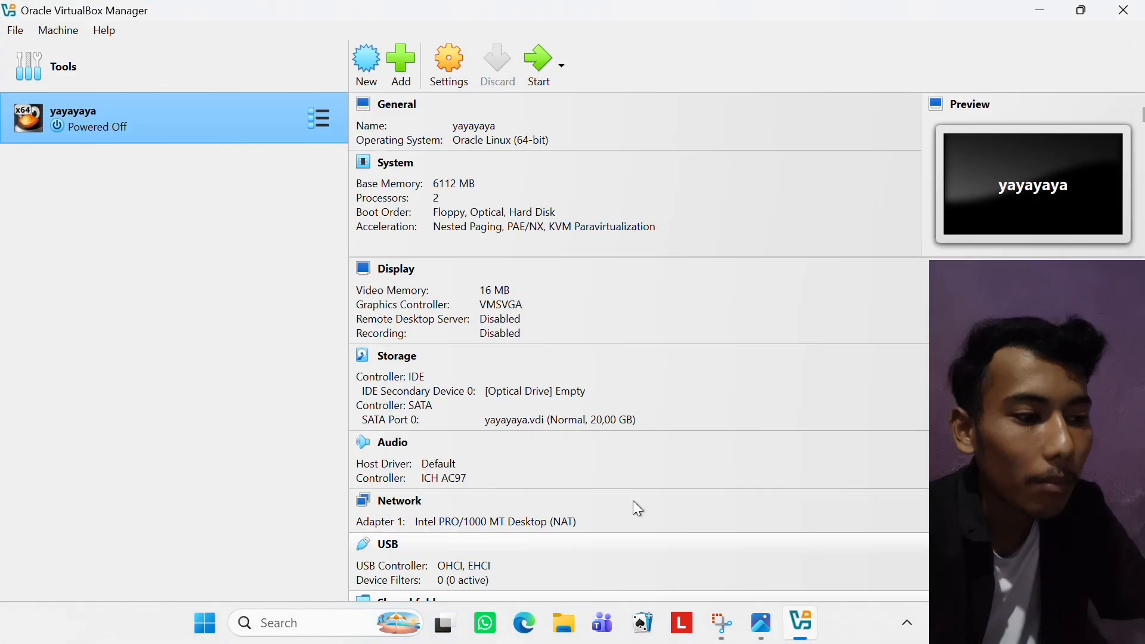
# - Remove the yayayaya virtual machine
pyautogui.rightClick(232, 116)
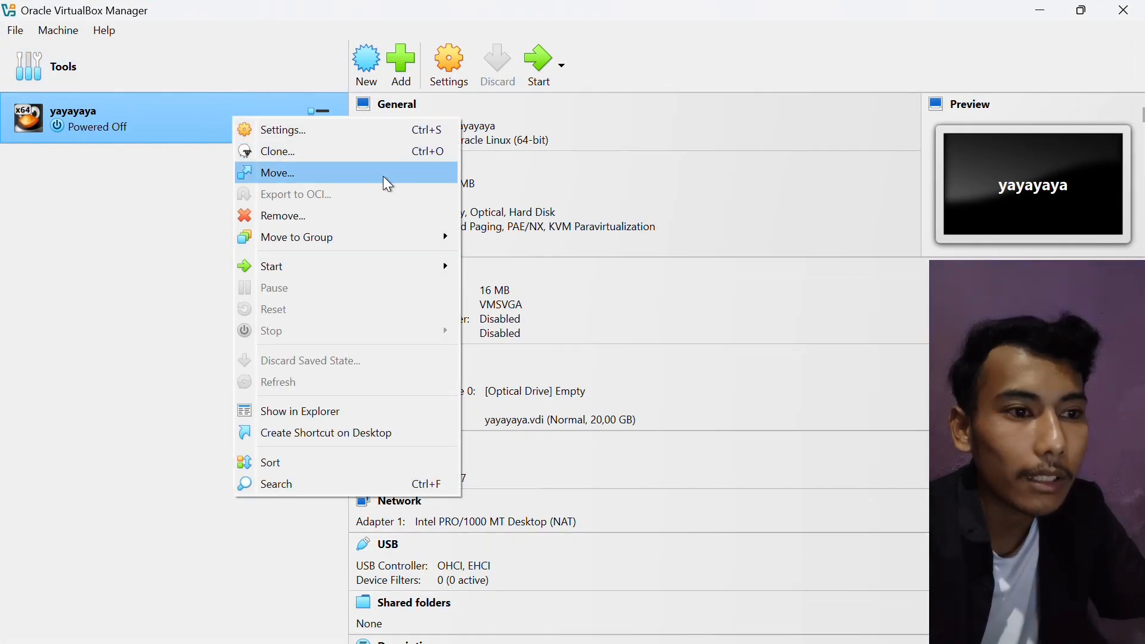
pyautogui.click(344, 212)
pyautogui.click(501, 419)
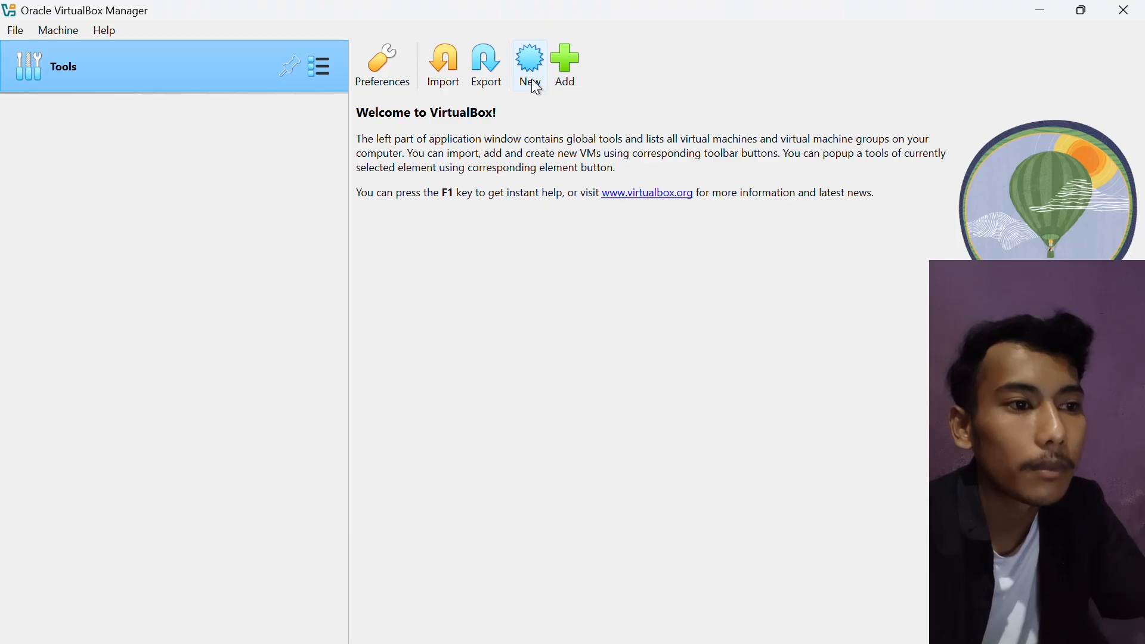
# - Start a new virtual machine named remastering and set its folder to drive D:
pyautogui.click(528, 72)
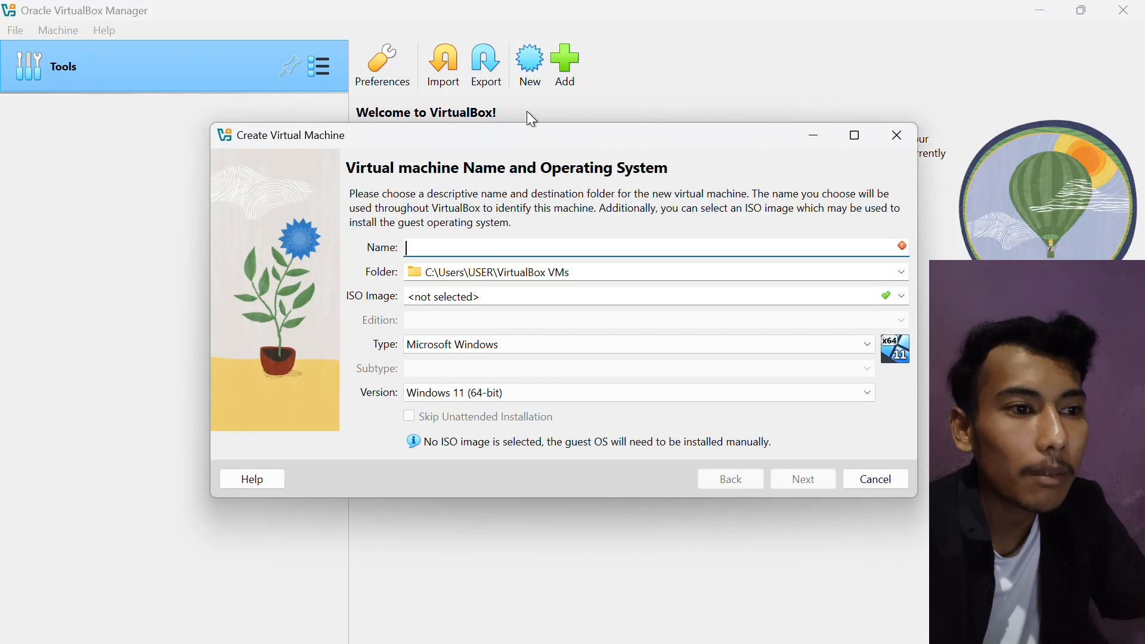
pyautogui.write('remast')
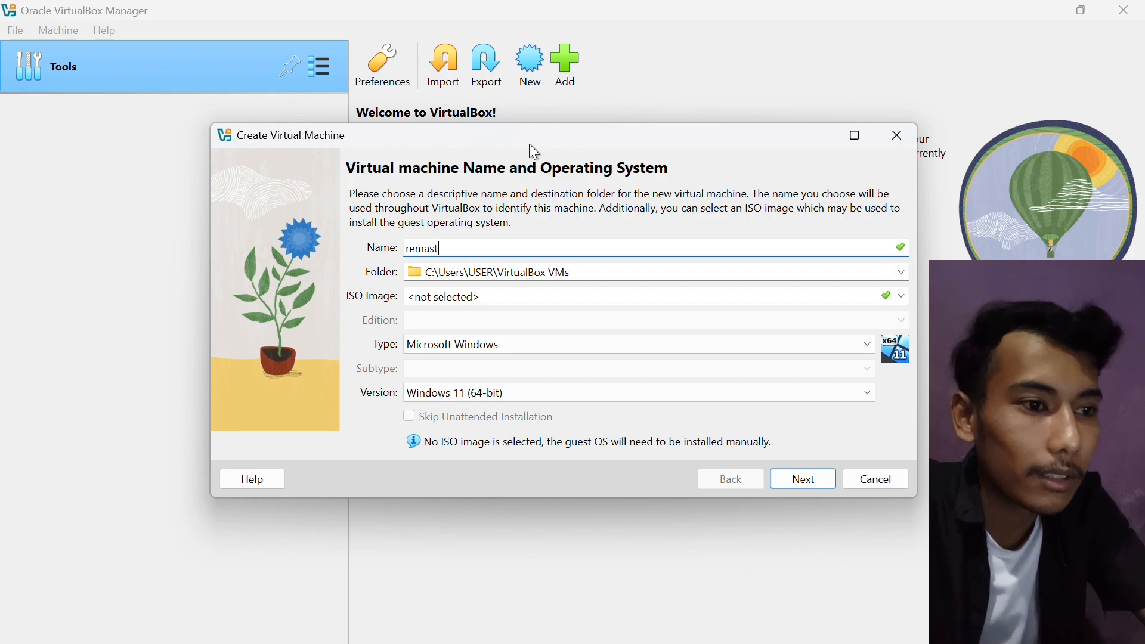
pyautogui.write('ering')
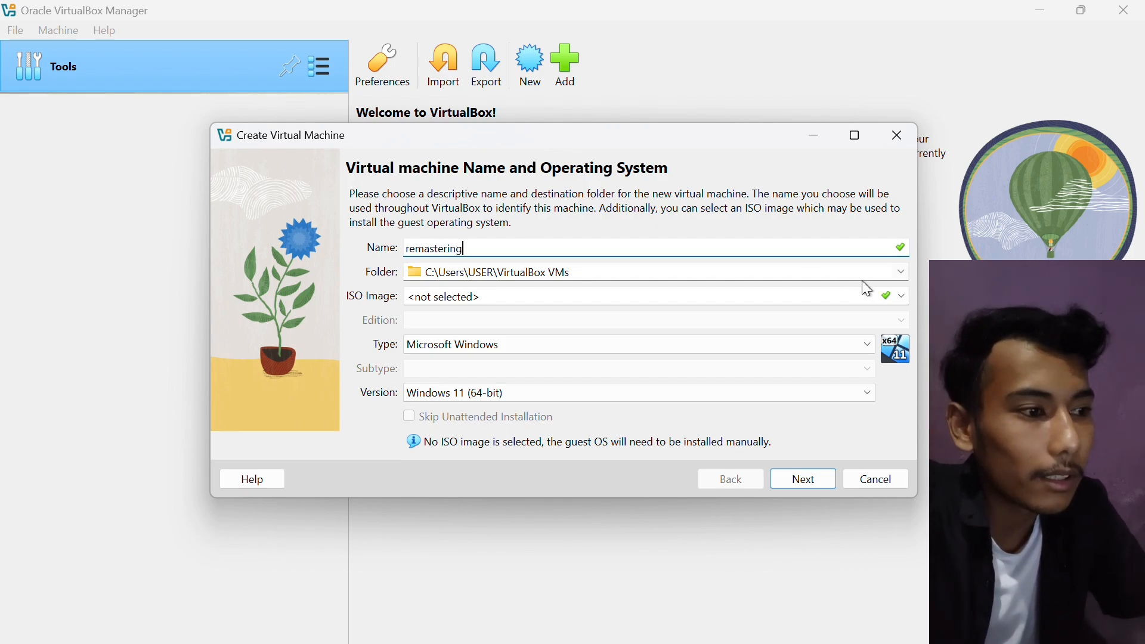
pyautogui.click(902, 273)
pyautogui.click(470, 306)
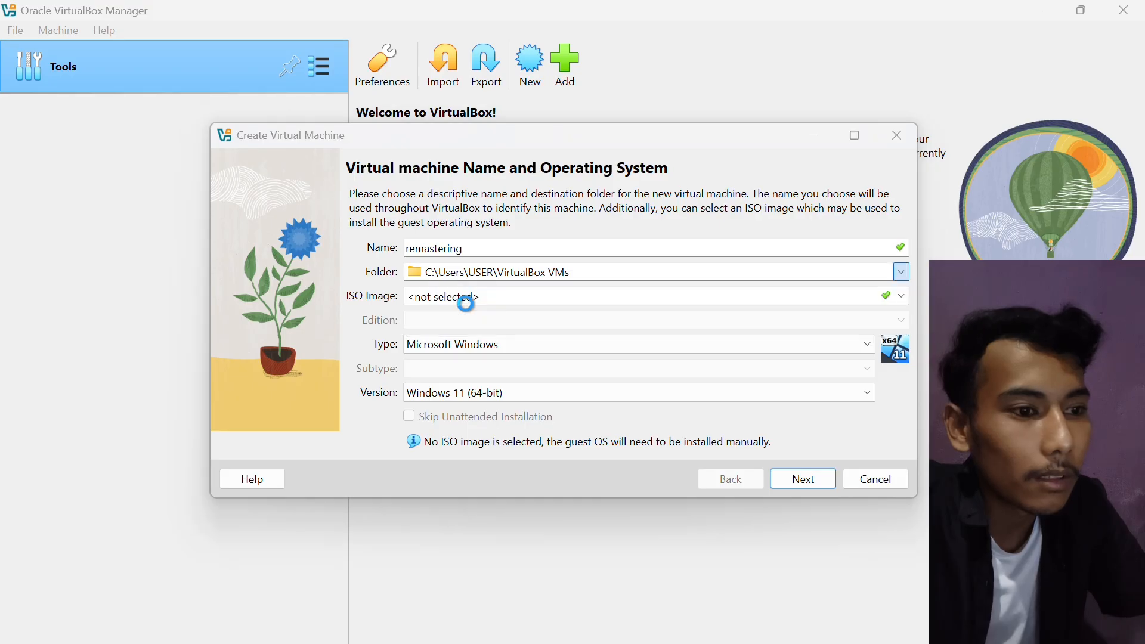
pyautogui.moveTo(326, 274); pyautogui.dragTo(322, 414)
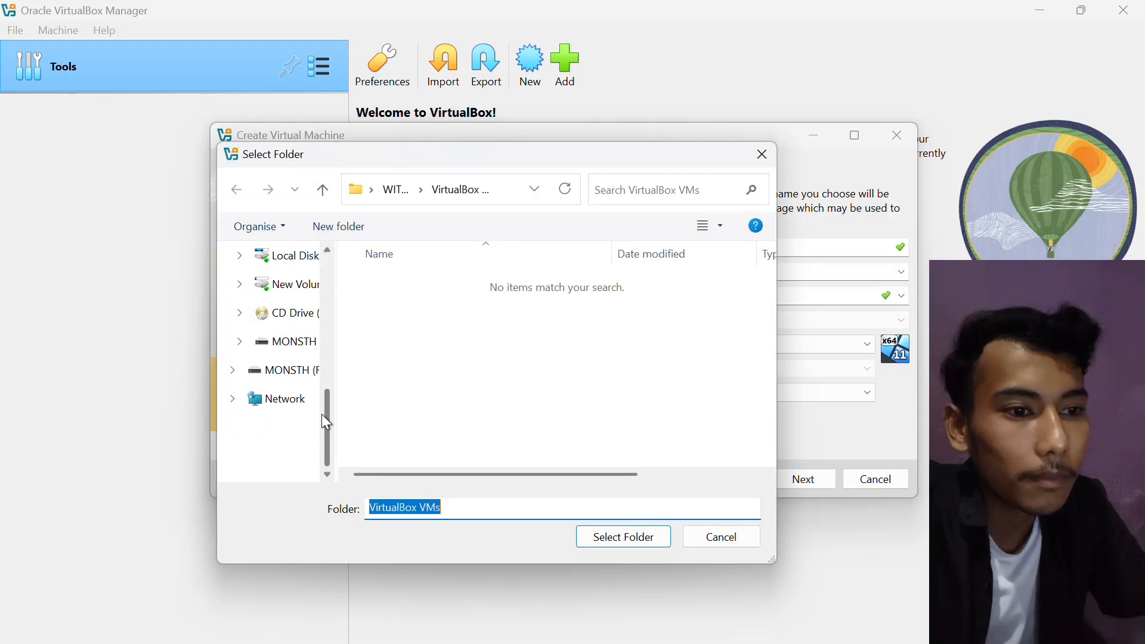
pyautogui.click(293, 284)
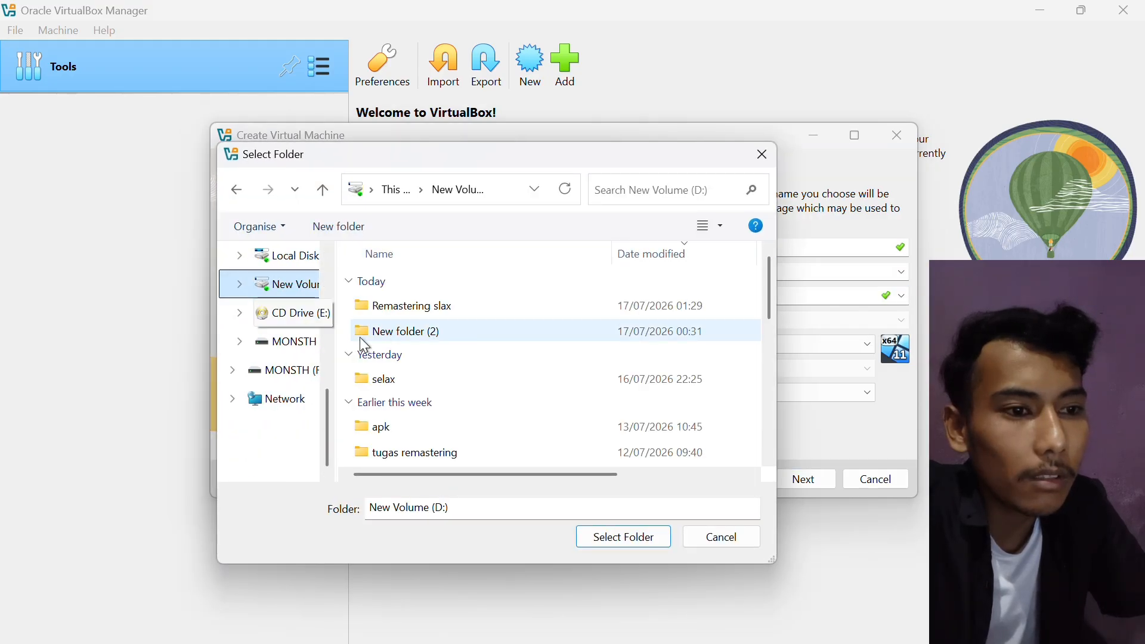
pyautogui.click(593, 535)
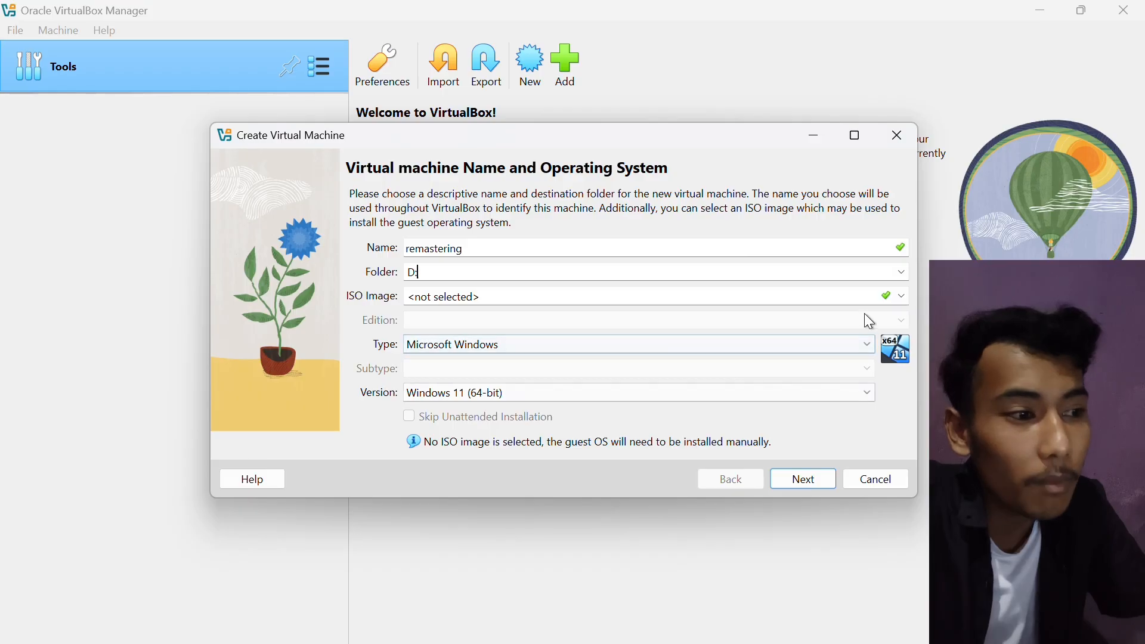
# - Use slax-64bit-debian-12.2.0.iso from the Remastering slax folder as the ISO image, set the type to Linux, and continue to the hardware settings
pyautogui.click(902, 296)
pyautogui.click(505, 325)
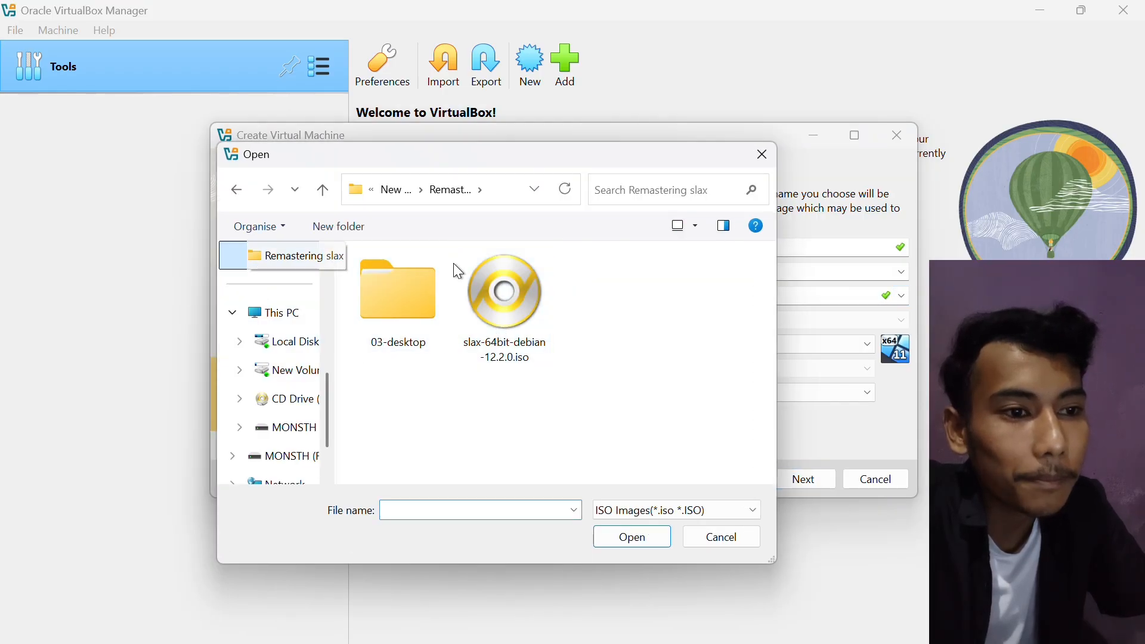
pyautogui.click(547, 289)
pyautogui.click(638, 536)
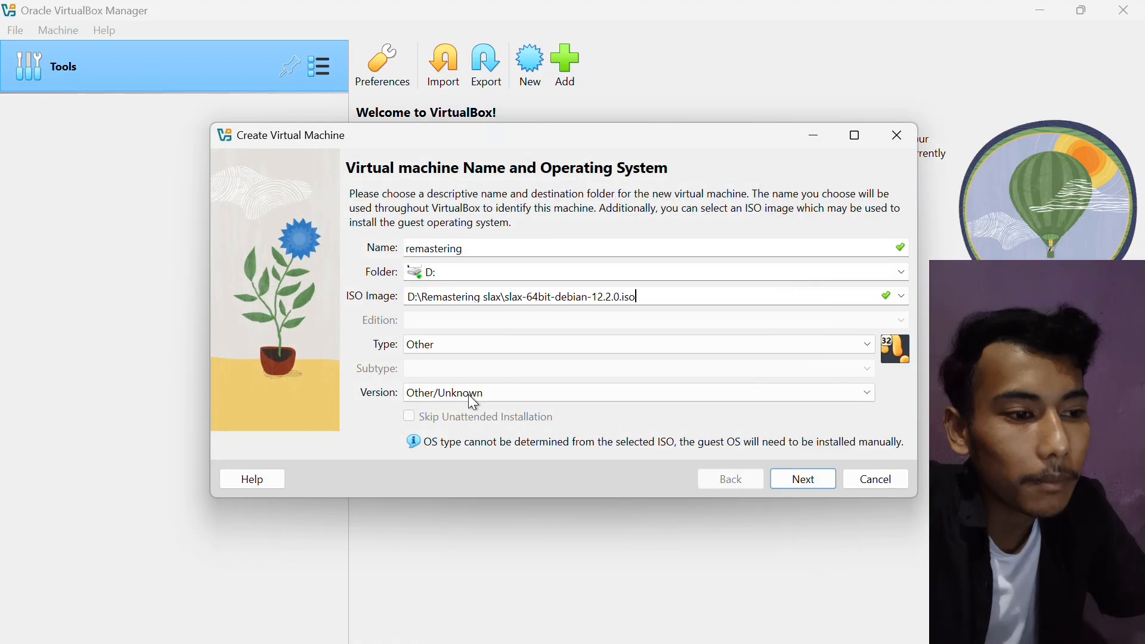
pyautogui.click(523, 346)
pyautogui.click(475, 380)
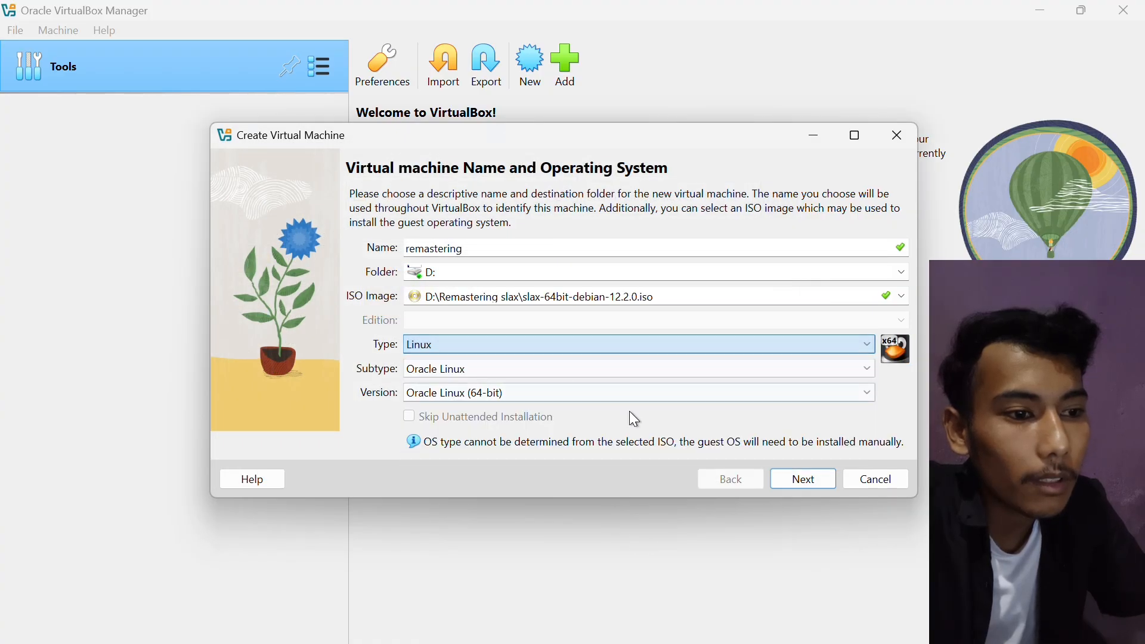
pyautogui.click(809, 480)
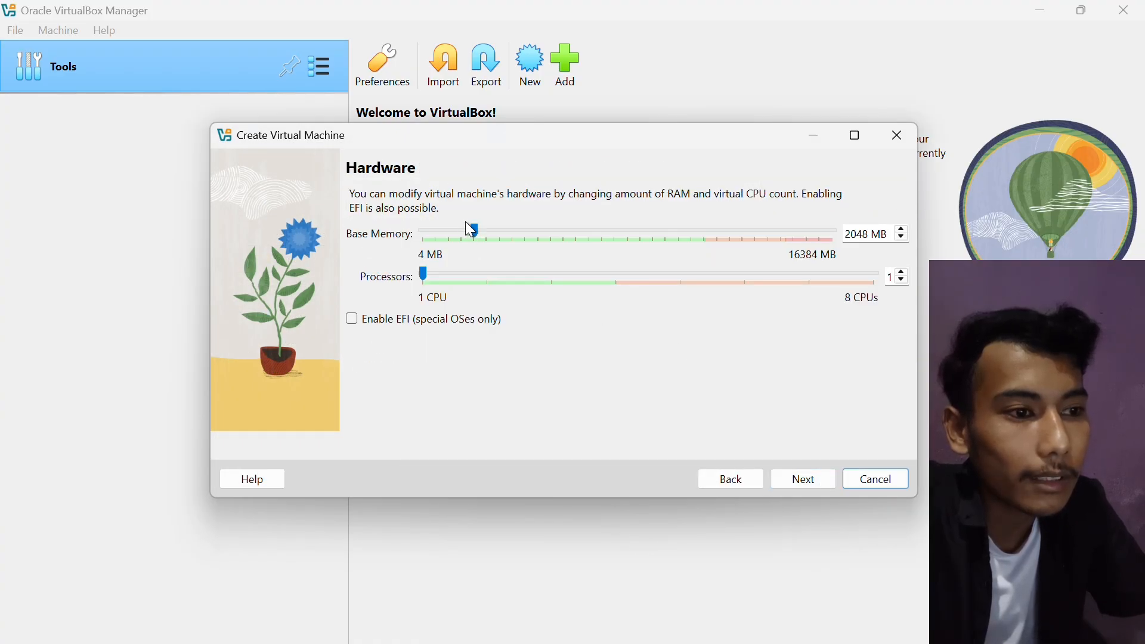
# - Give the virtual machine 5042 MB of base memory and 2 processors, and finish creating it with the default disk settings
pyautogui.moveTo(479, 245); pyautogui.dragTo(495, 245)
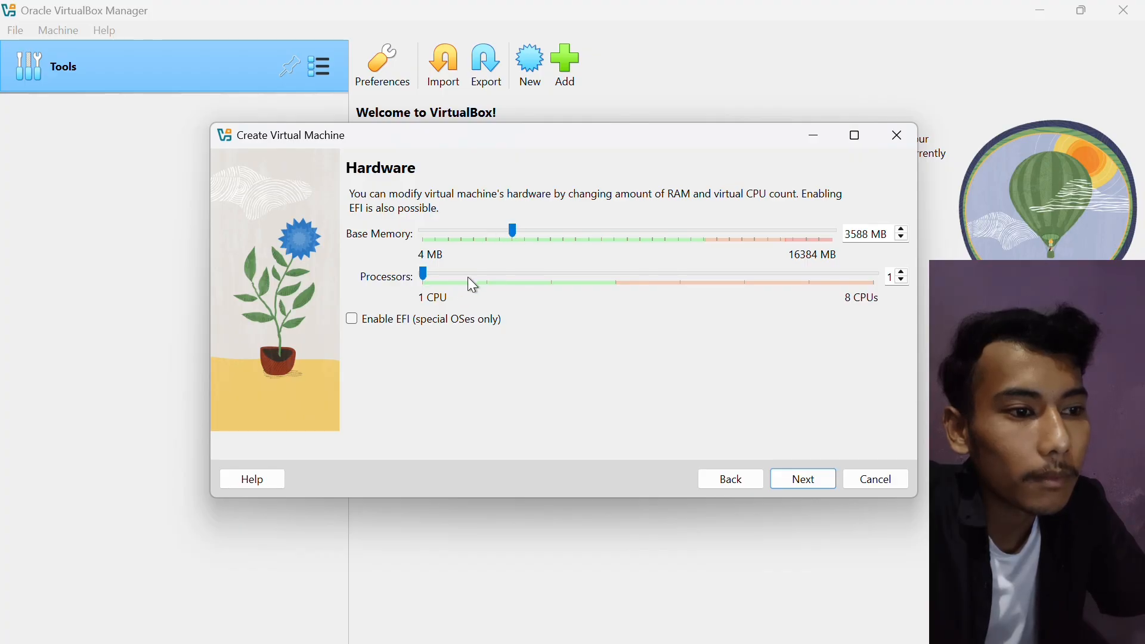
pyautogui.press('Right')
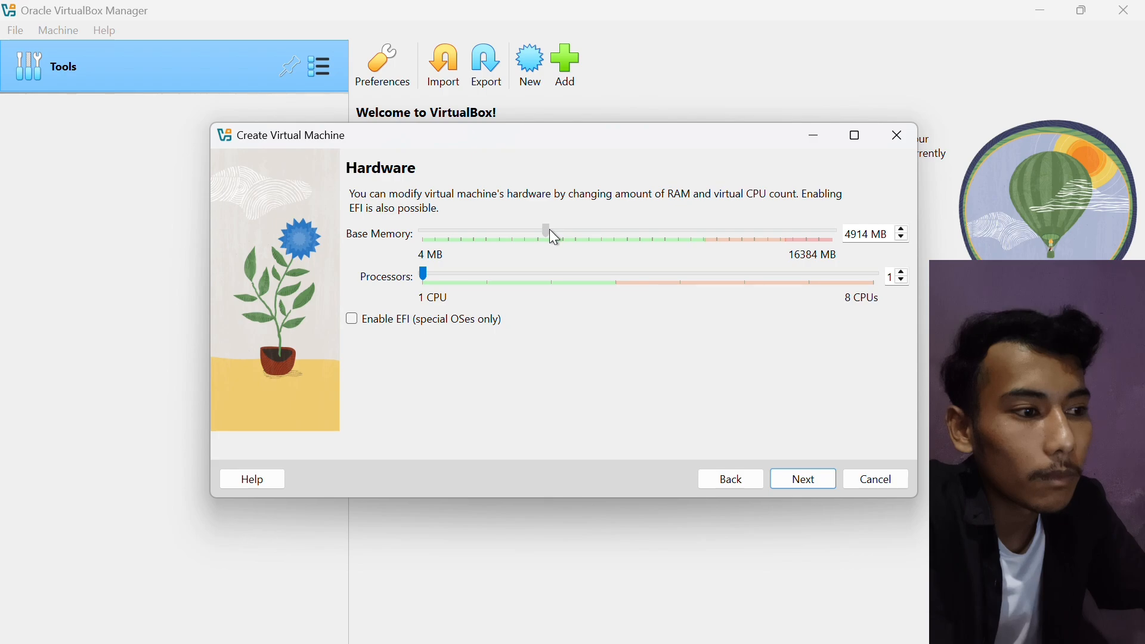
pyautogui.press('Right')
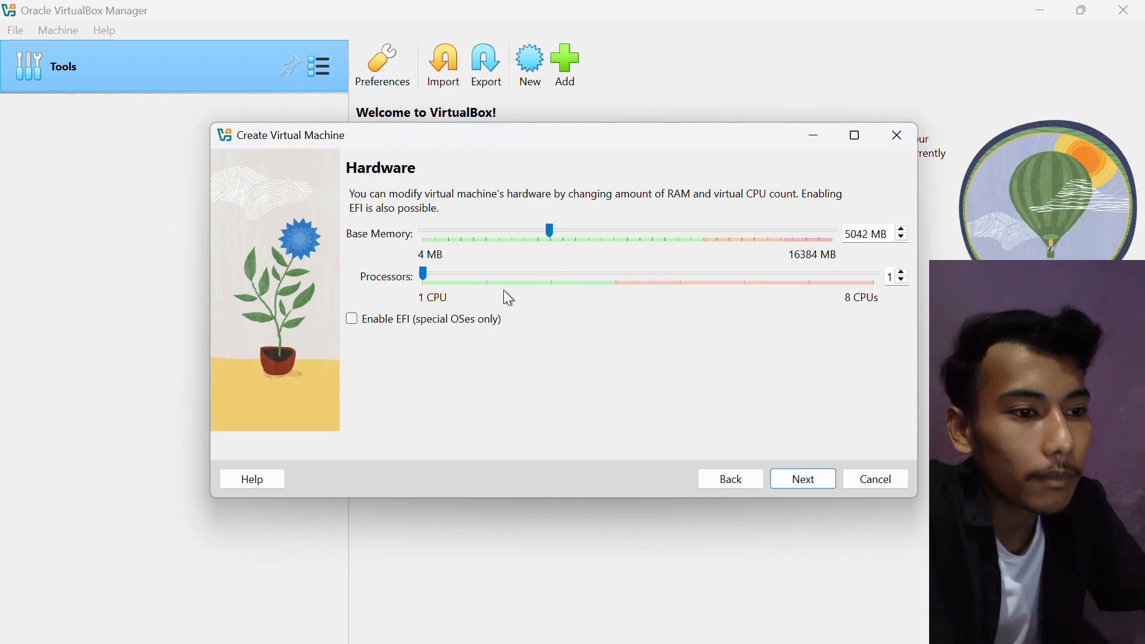
pyautogui.click(488, 280)
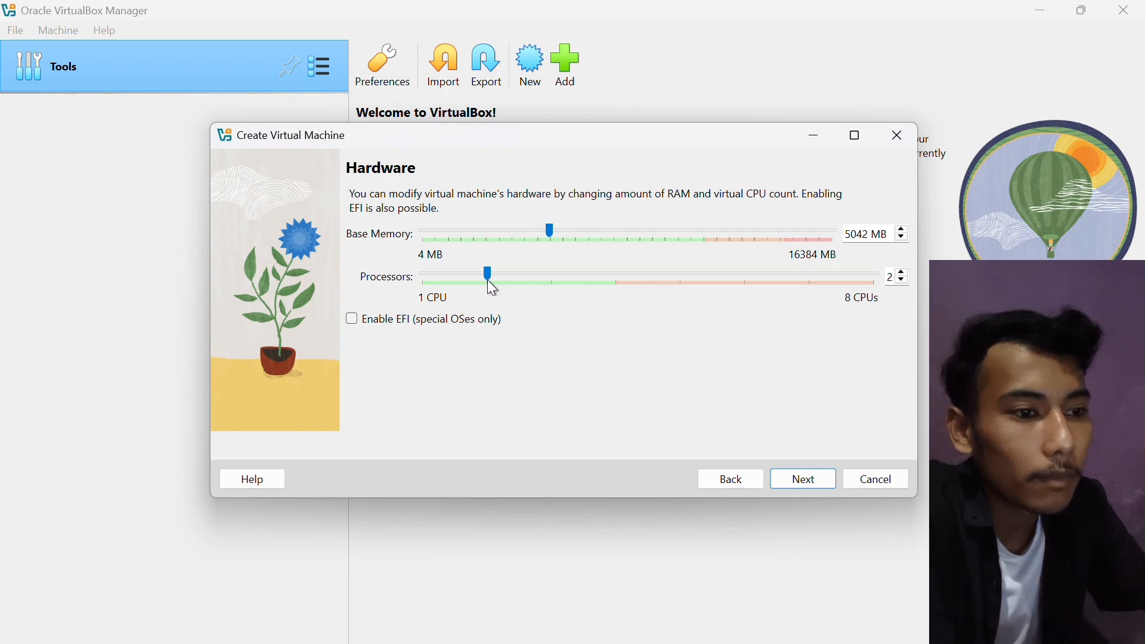
pyautogui.click(808, 480)
pyautogui.click(806, 481)
pyautogui.click(800, 477)
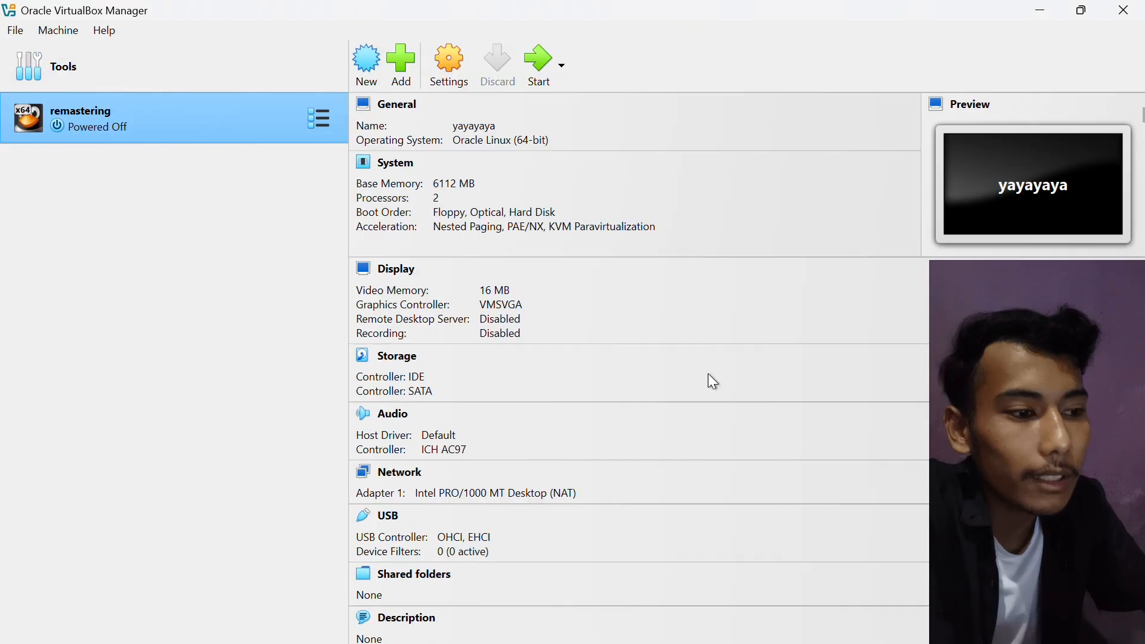
# - Start the remastering virtual machine and launch LibreOffice Base from the Slax application launcher
pyautogui.click(548, 84)
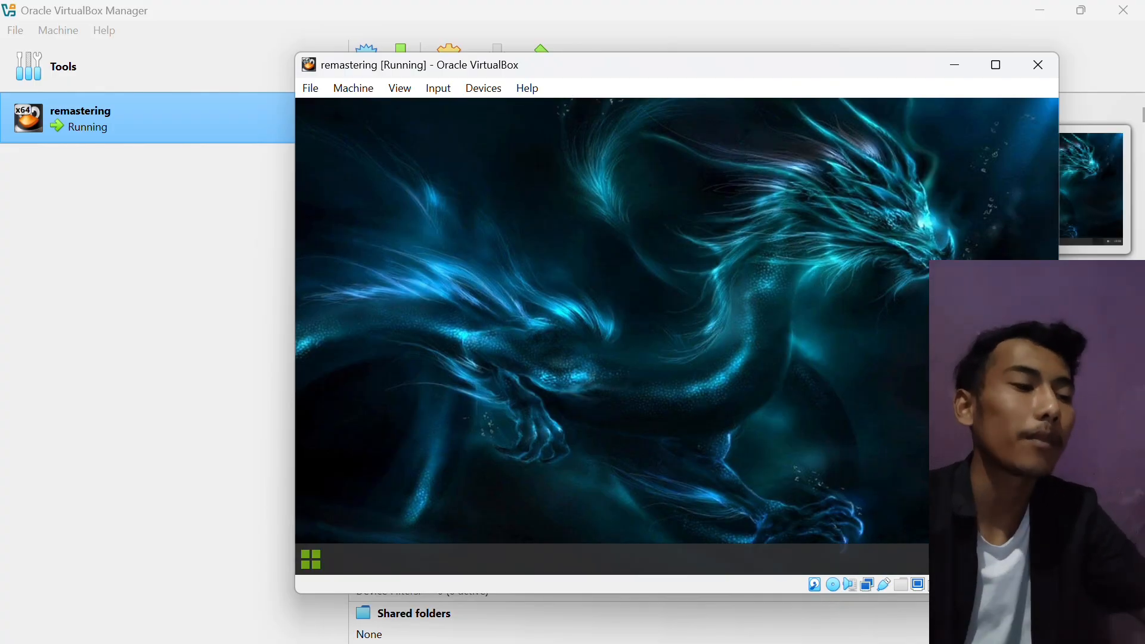
pyautogui.moveTo(73, 638)
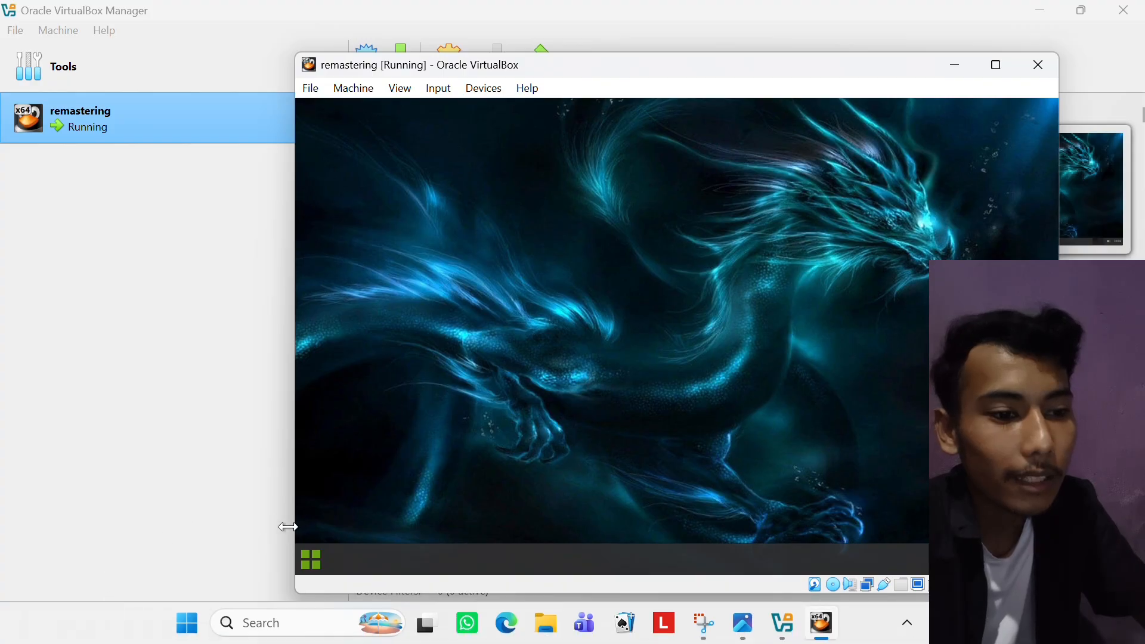
pyautogui.click(311, 559)
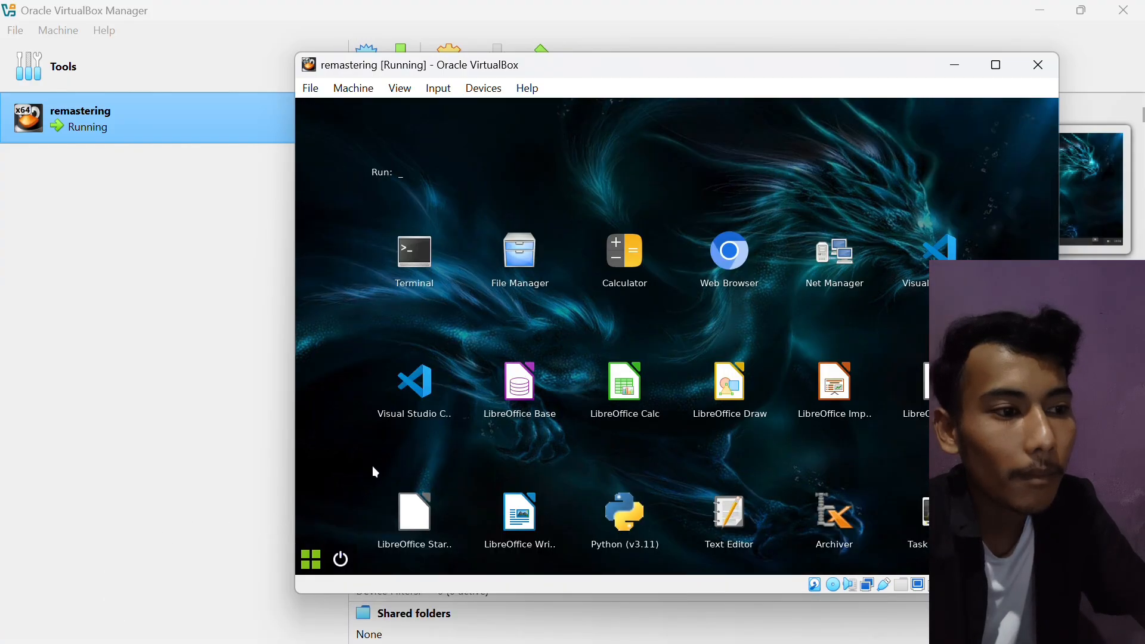
pyautogui.click(790, 144)
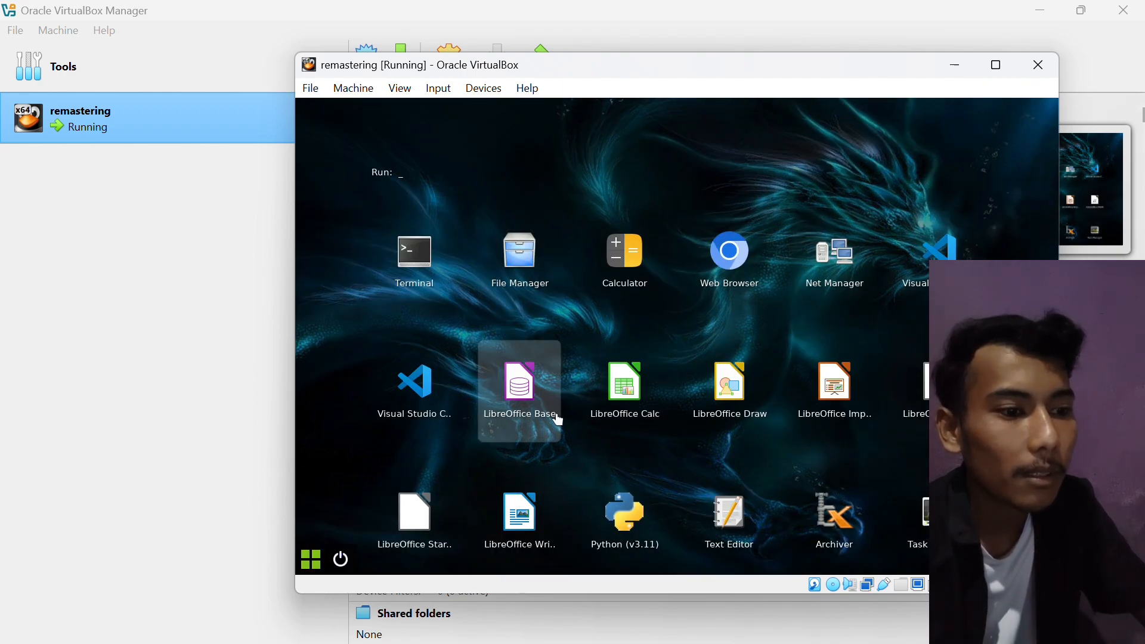
pyautogui.click(524, 407)
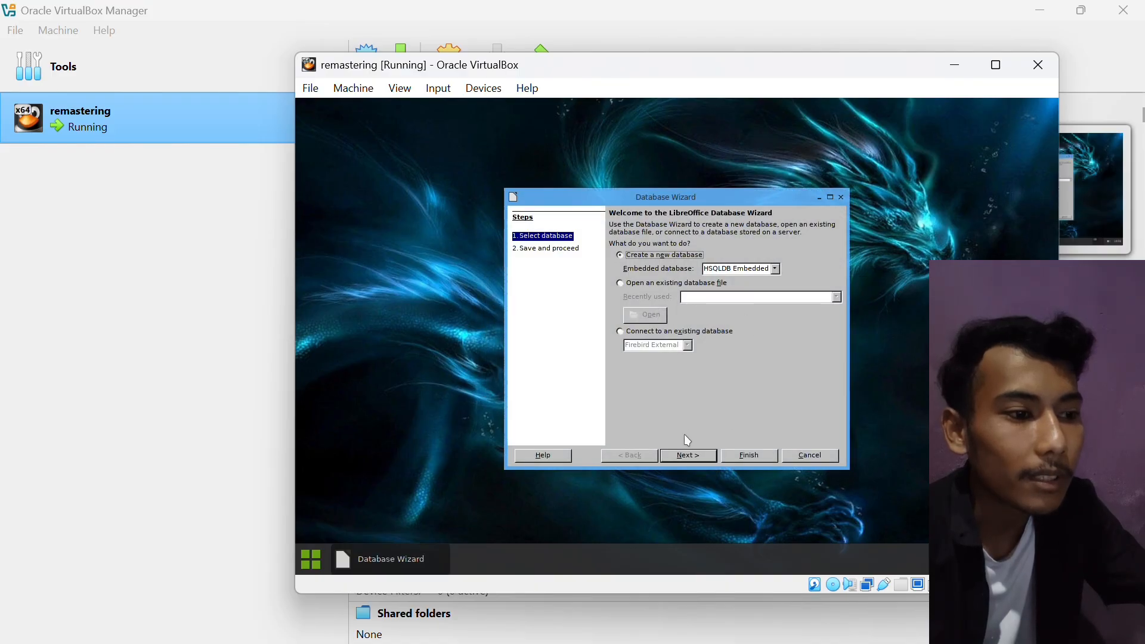
# - Look through the Database Wizard's database selection, registration and table wizard options, and close it without creating a database
pyautogui.click(687, 456)
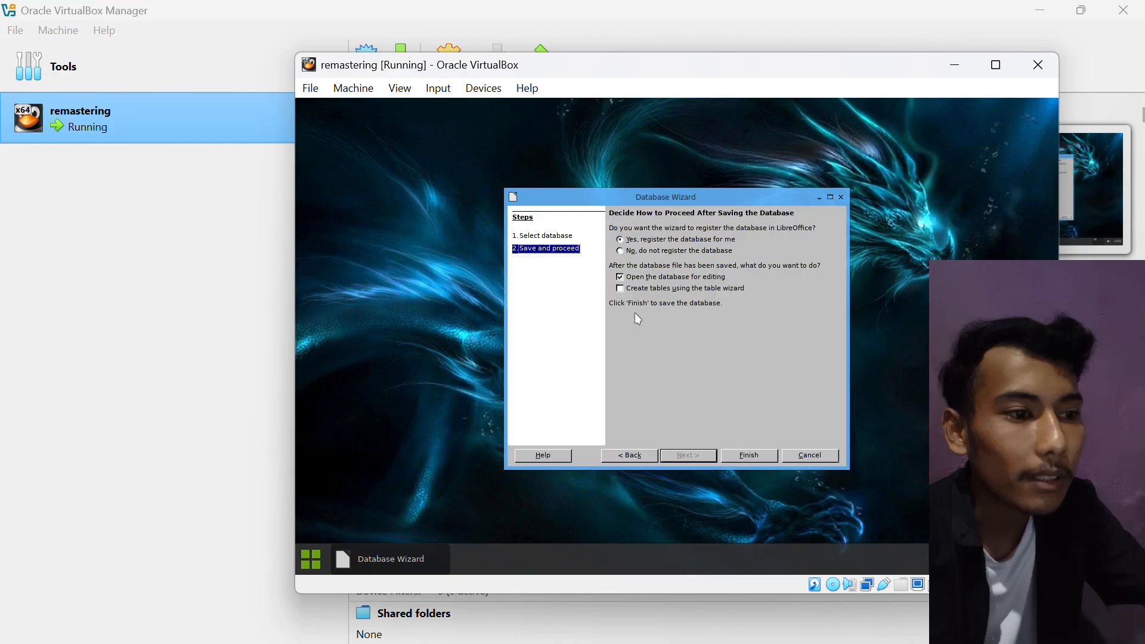
pyautogui.click(620, 288)
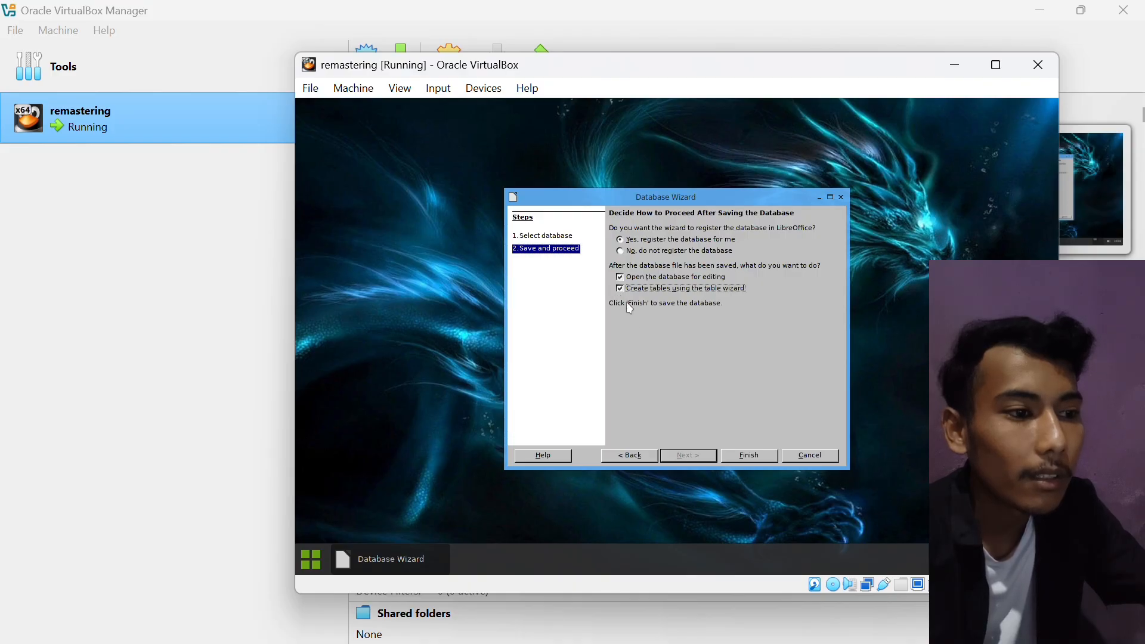
pyautogui.click(621, 251)
pyautogui.click(619, 240)
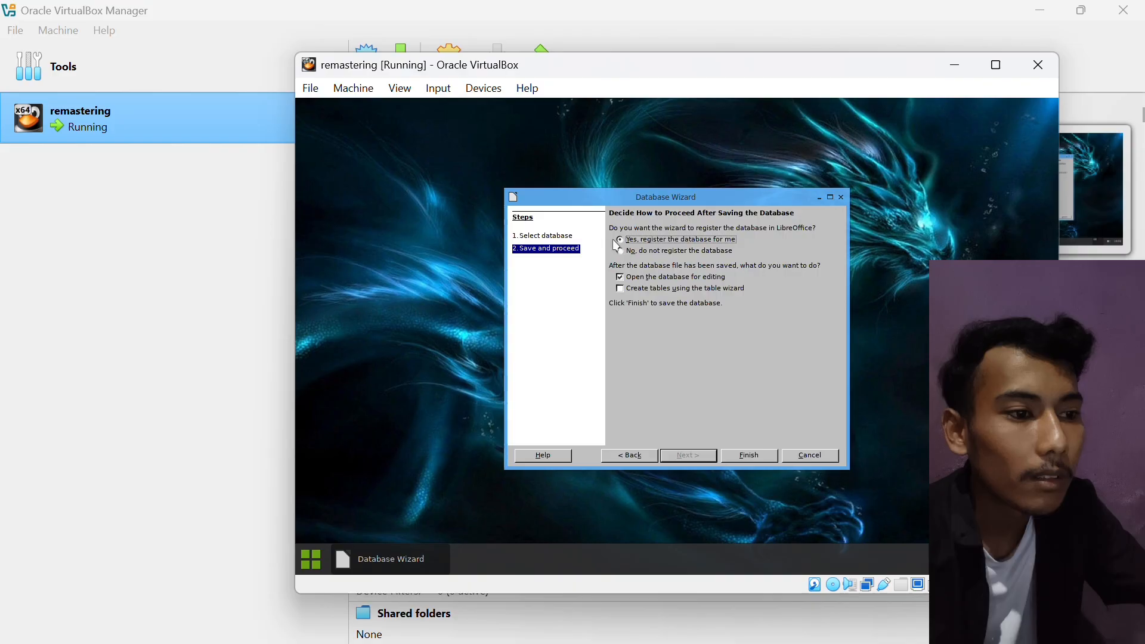
pyautogui.click(554, 238)
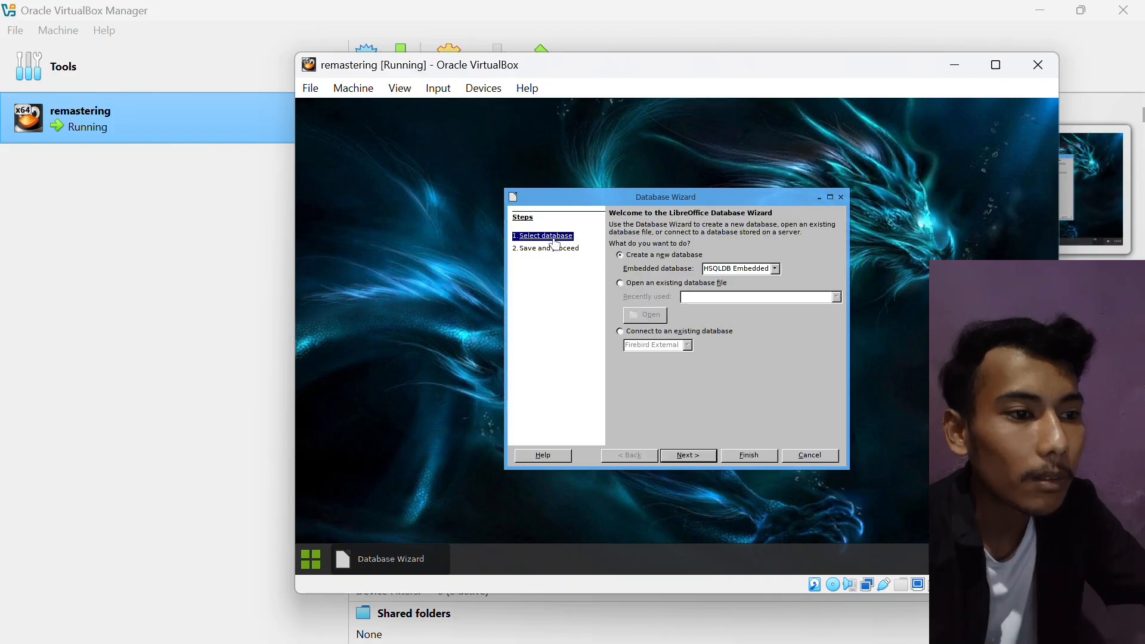
pyautogui.click(841, 197)
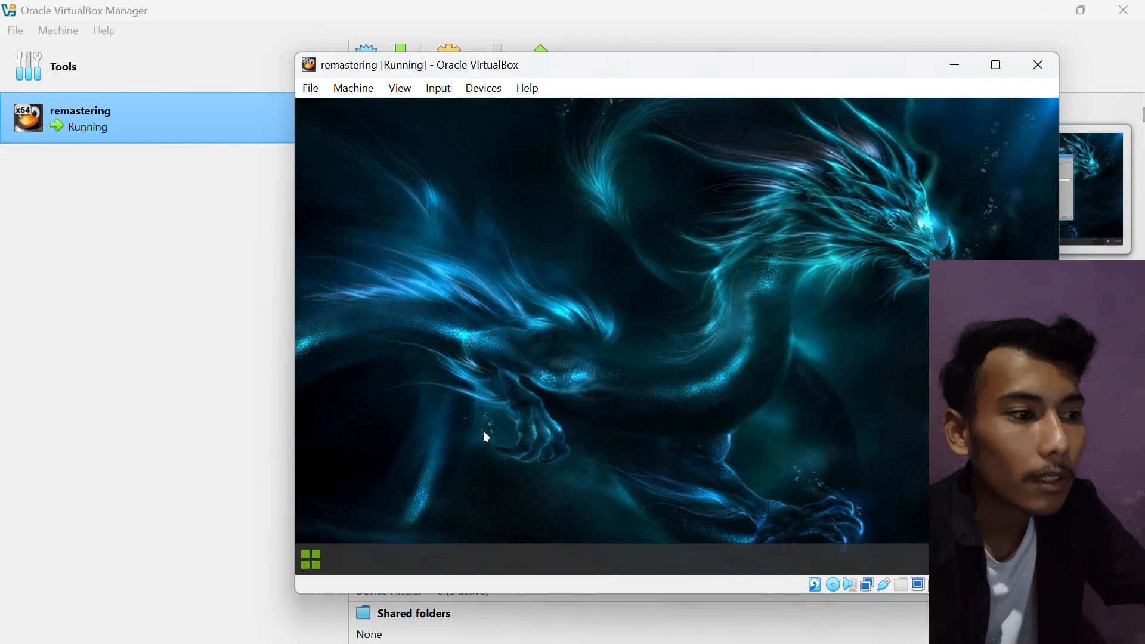
# - Launch LibreOffice Calc from the Slax application launcher and dismiss the Tip of the Day
pyautogui.click(320, 554)
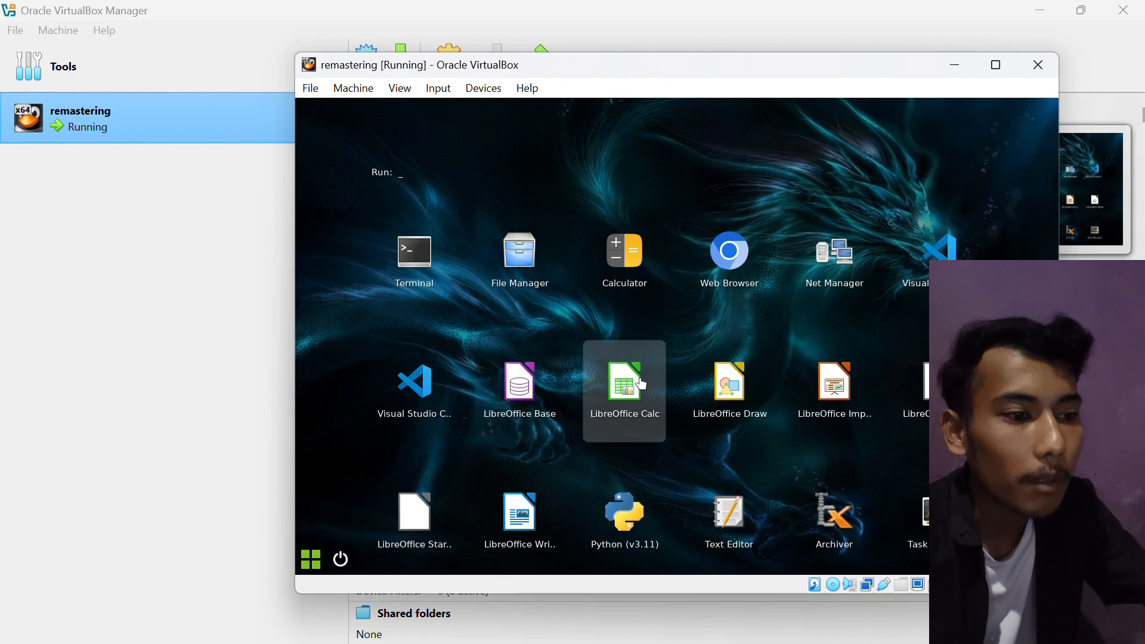
pyautogui.click(656, 383)
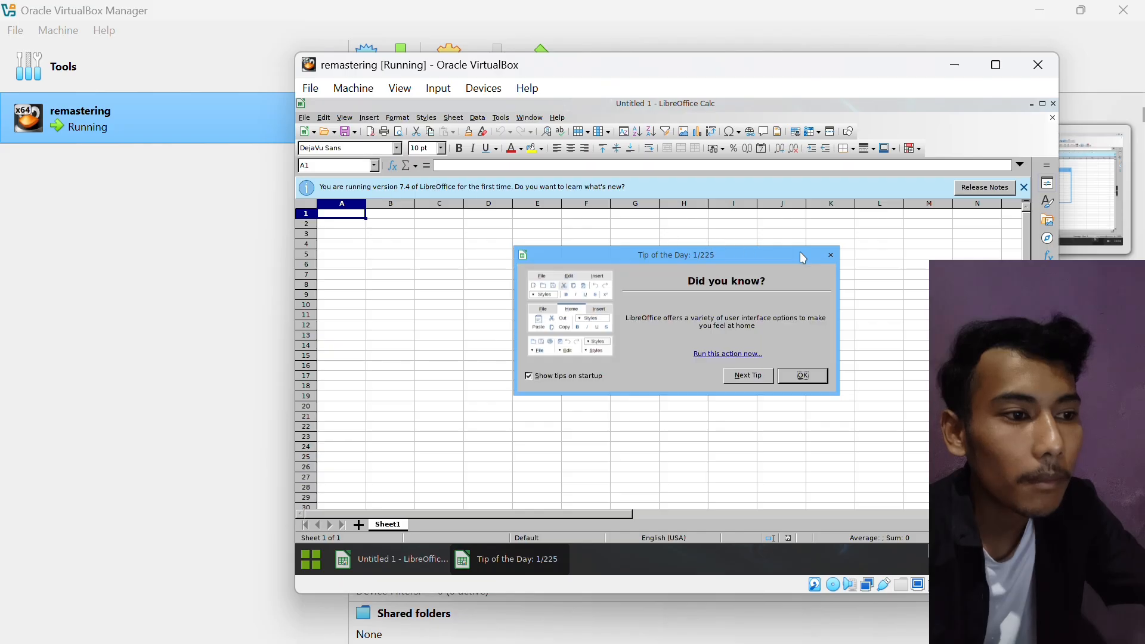
pyautogui.click(830, 255)
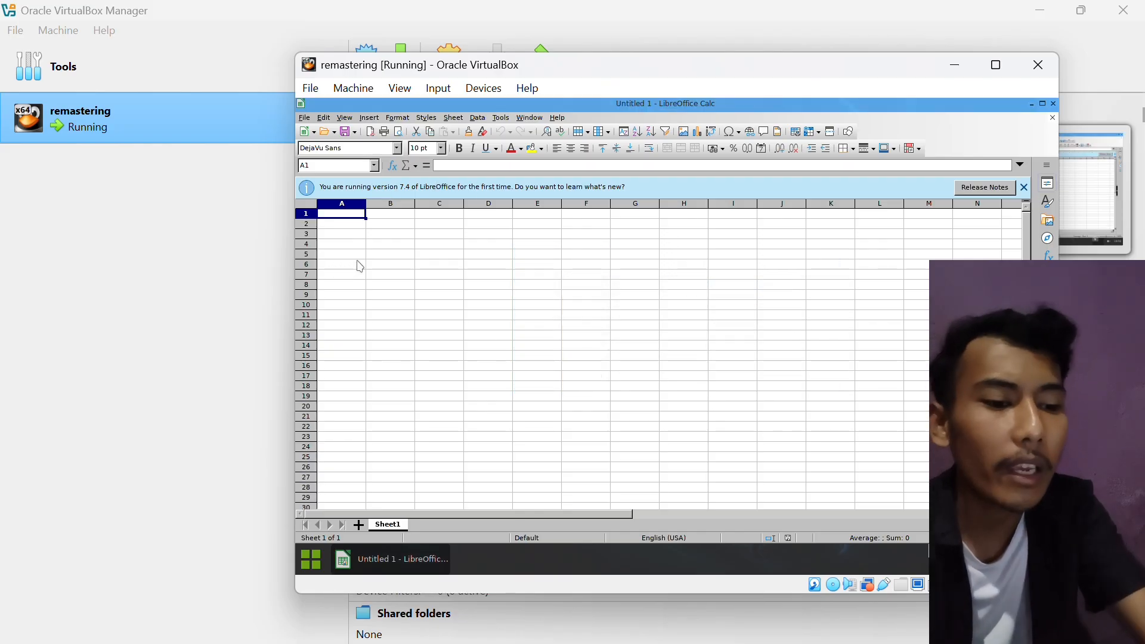
# - Enter the header "no" in cell A1 of the blank spreadsheet
pyautogui.write('1')
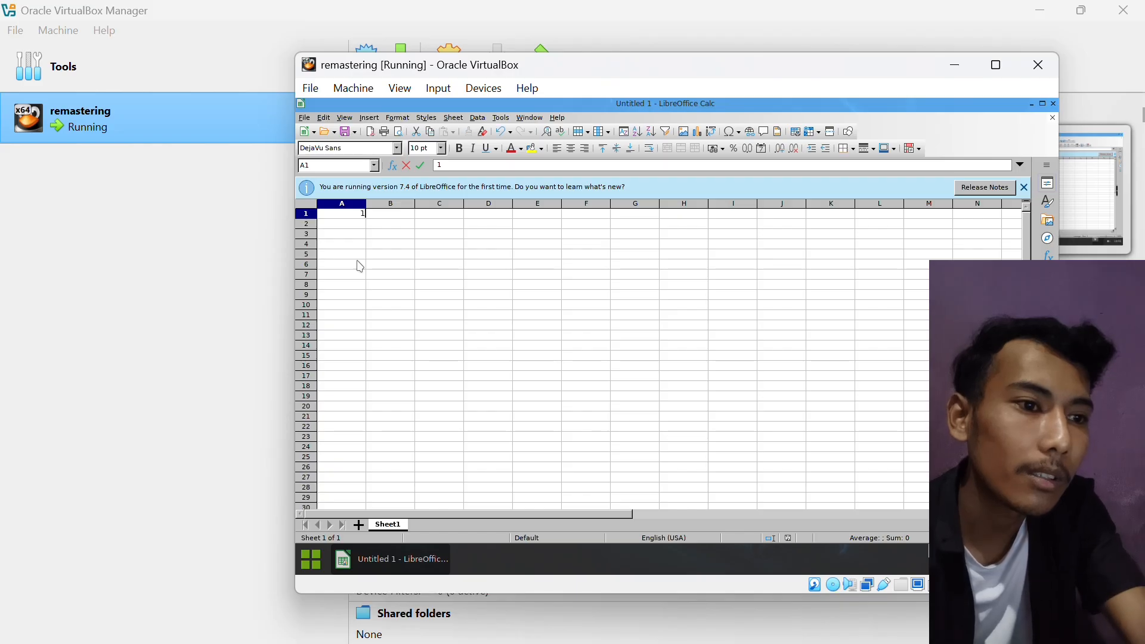
pyautogui.press('BackSpace')
pyautogui.write('no')
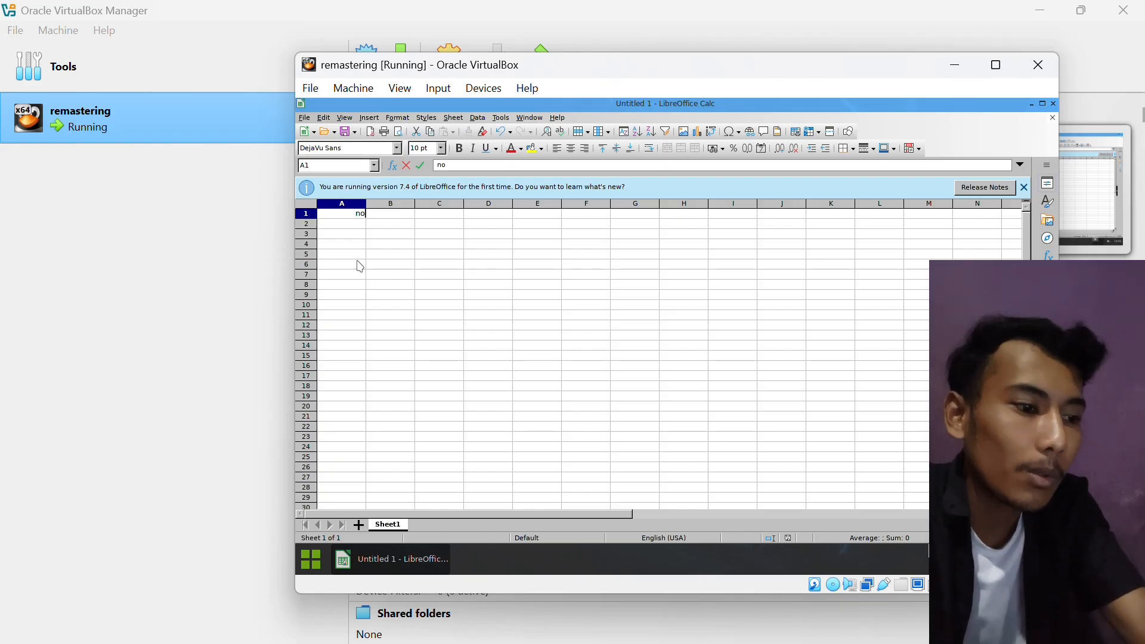
pyautogui.press('Tab')
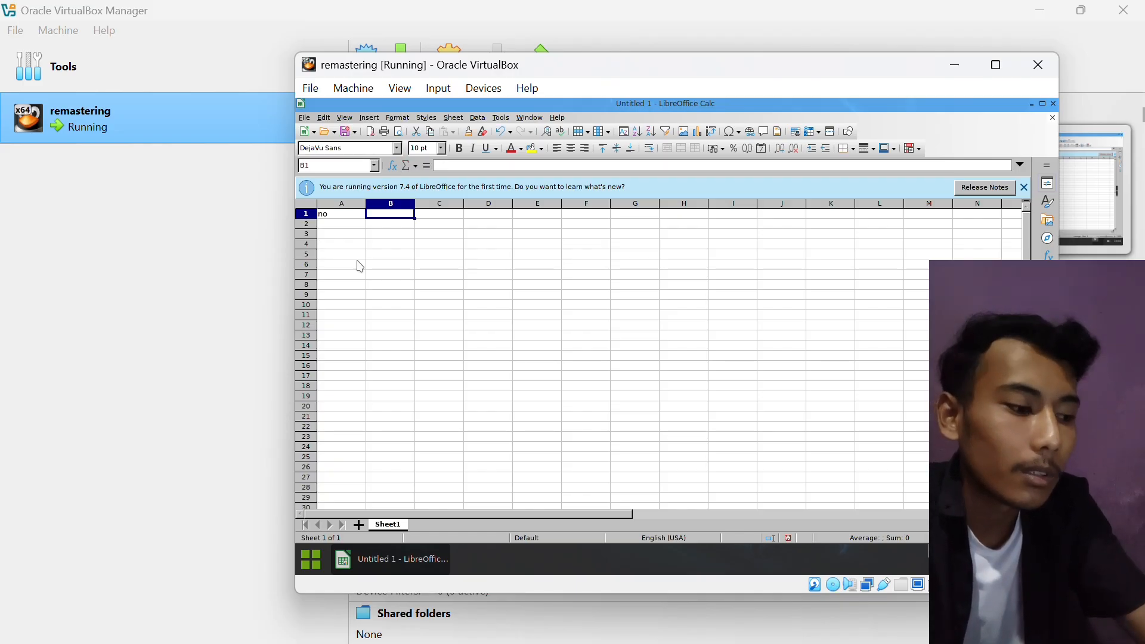
pyautogui.press('Return')
# - Enter the numbers 1, 2 and 3 in cells A2 to A4 under the header
pyautogui.write('q')
pyautogui.press('BackSpace')
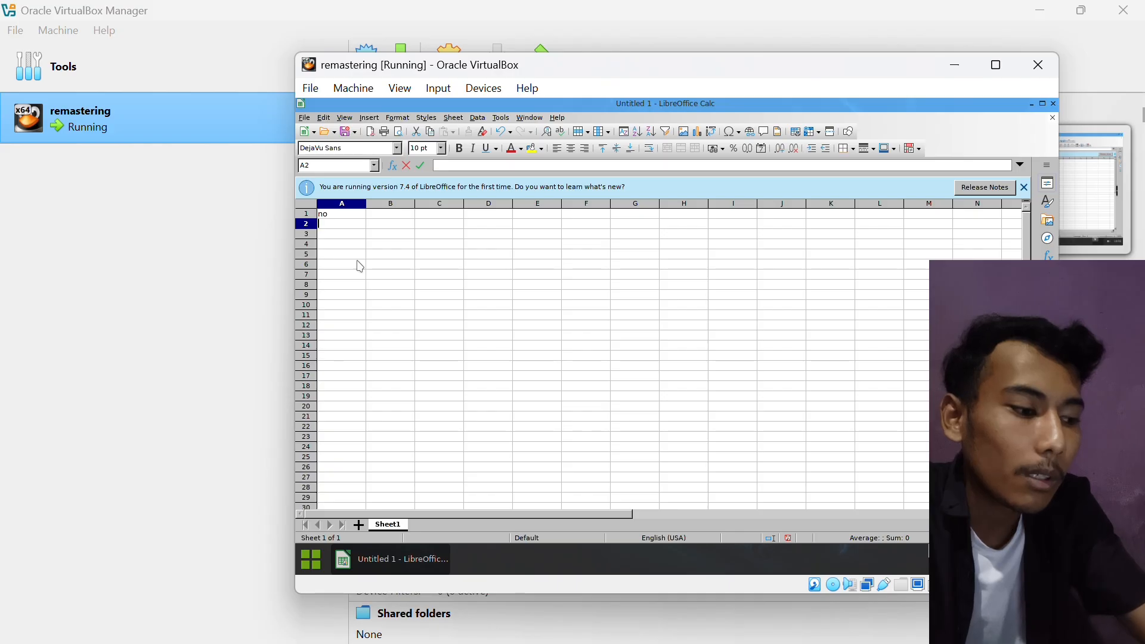
pyautogui.write('1')
pyautogui.press('Return')
pyautogui.write('1')
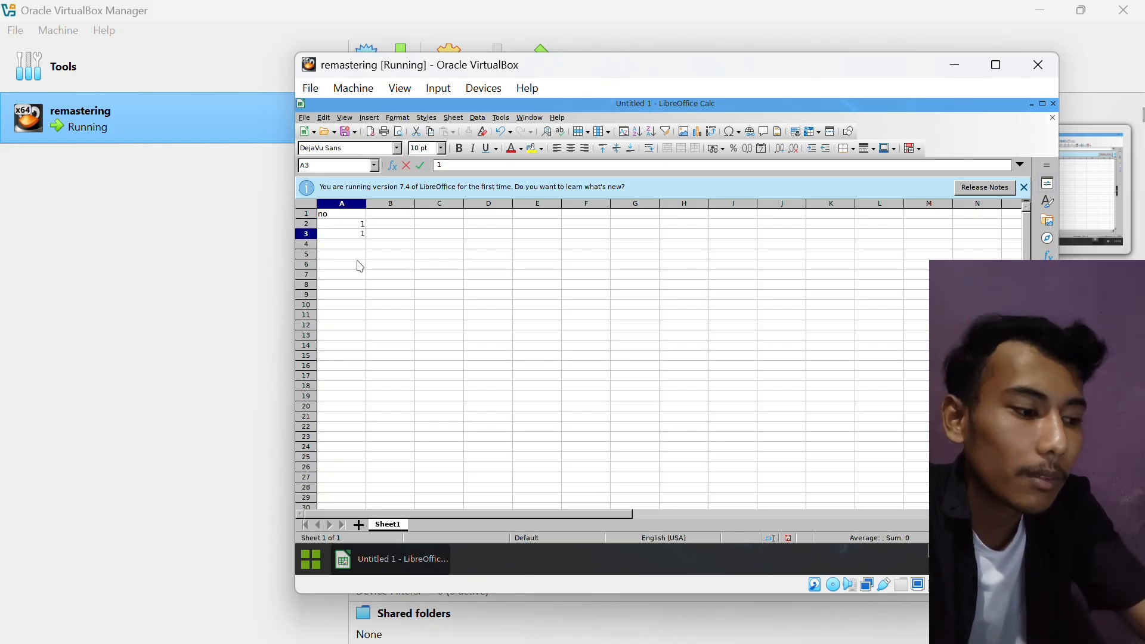
pyautogui.press('BackSpace')
pyautogui.write('2')
pyautogui.press('Return')
pyautogui.write('3')
pyautogui.press('Return')
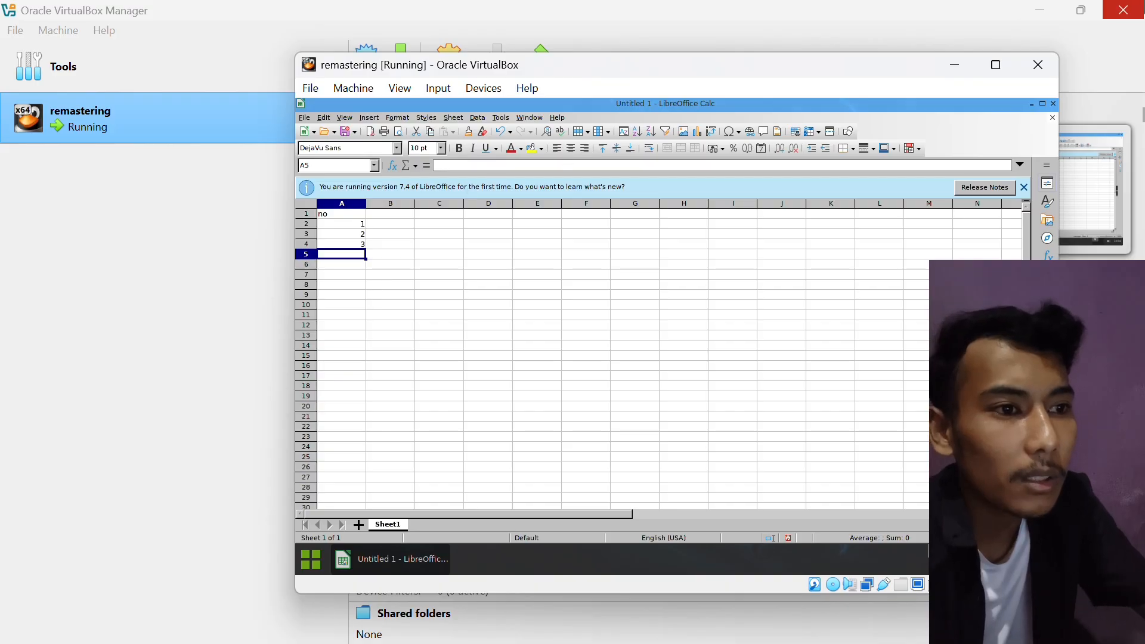
# - Close the spreadsheet without saving it and close the LibreOffice start window
pyautogui.click(1053, 119)
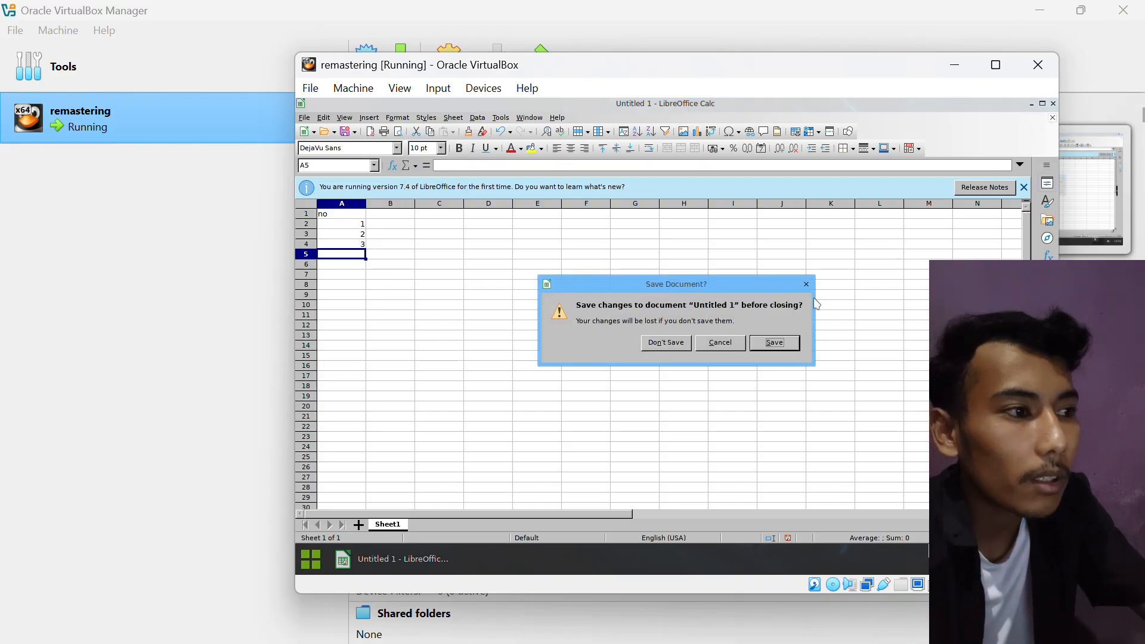
pyautogui.click(674, 345)
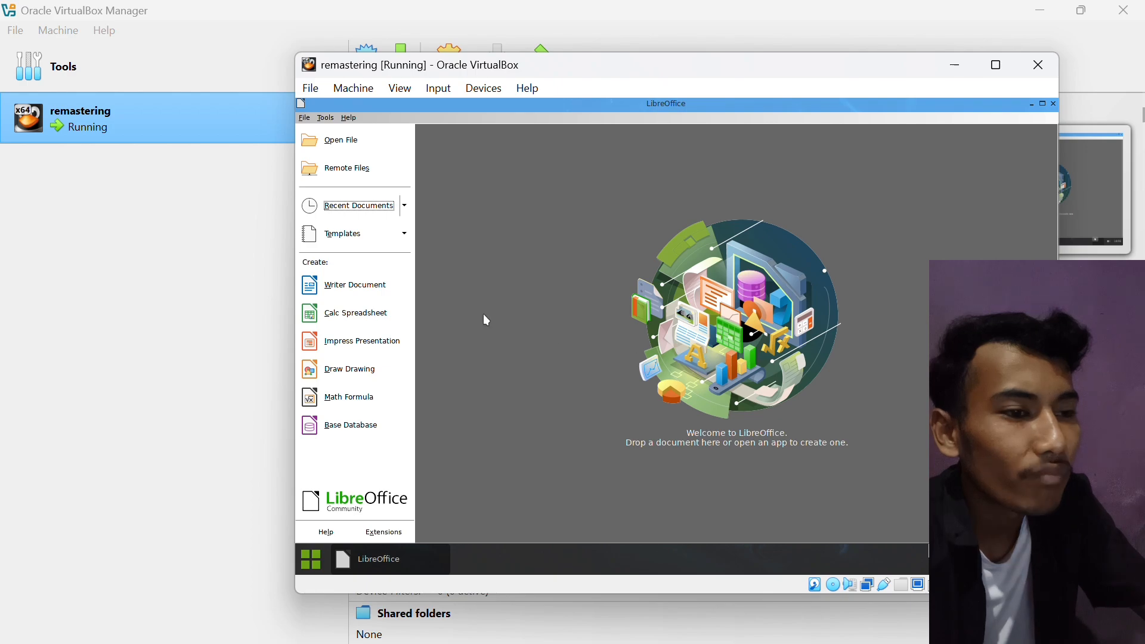
pyautogui.click(1054, 104)
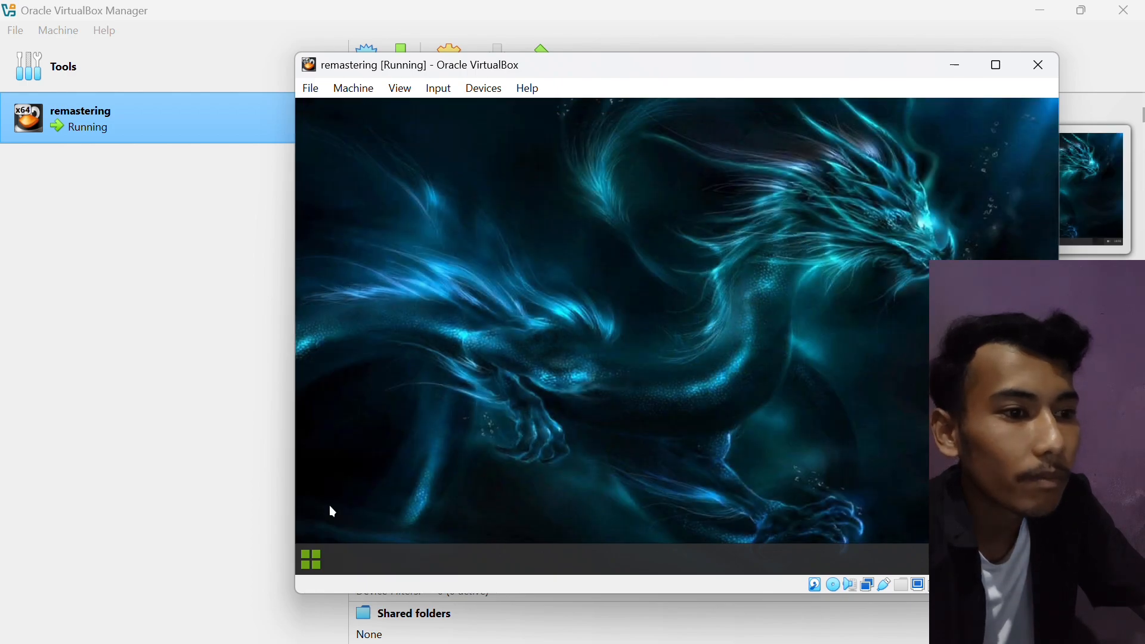
# - Launch LibreOffice Impress from the Slax application launcher and create a presentation from the Beehive template
pyautogui.click(323, 563)
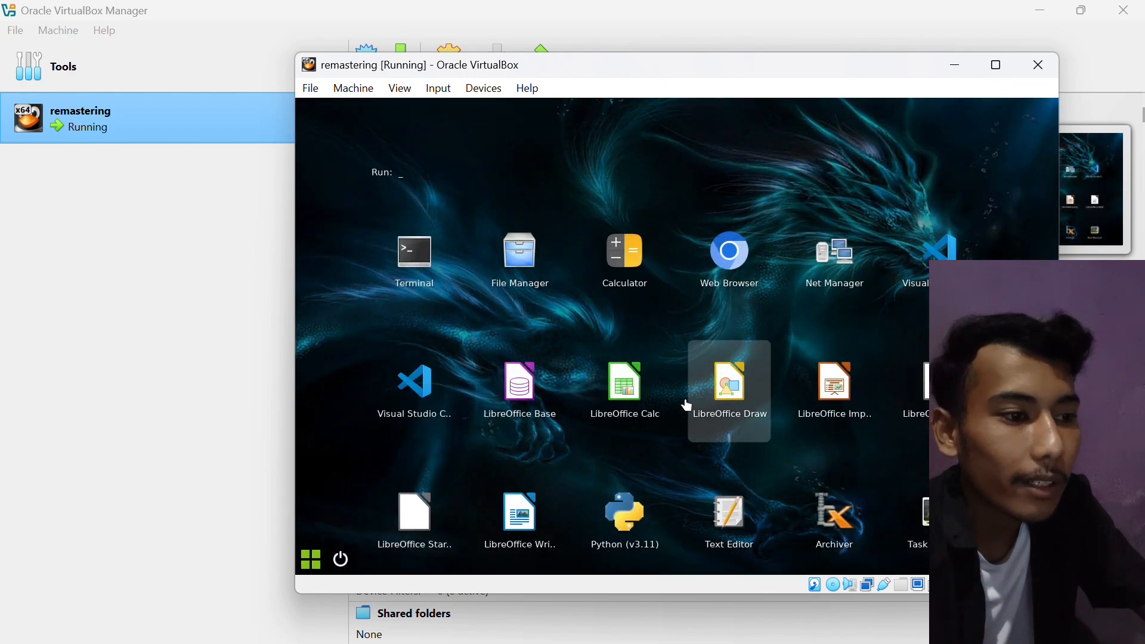
pyautogui.click(868, 385)
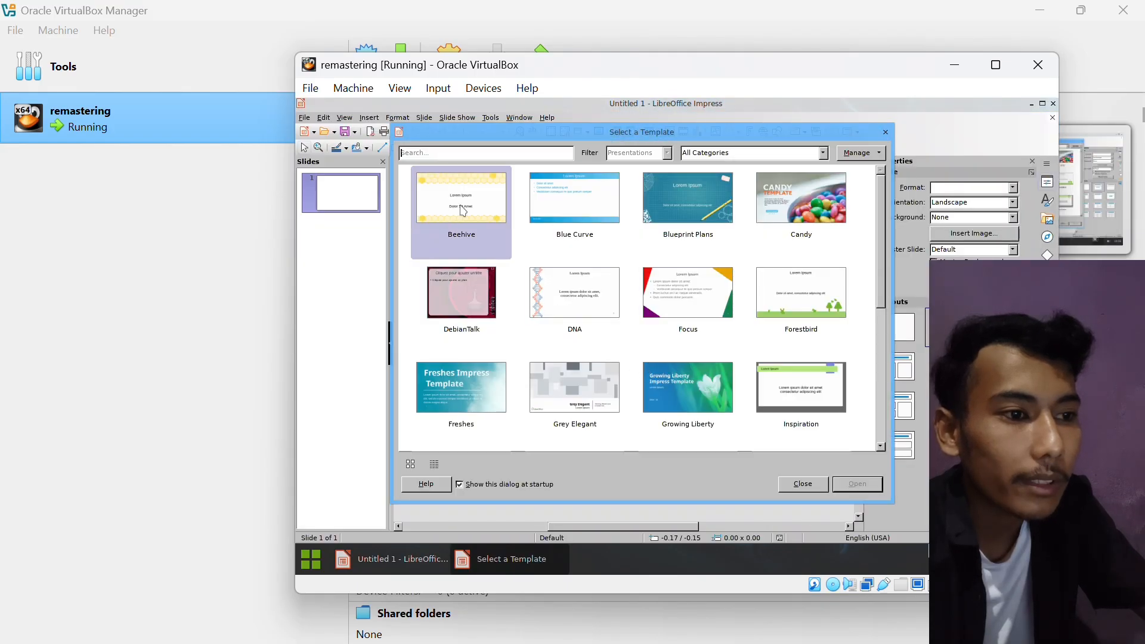
pyautogui.moveTo(914, 218)
pyautogui.mouseDown()
pyautogui.moveTo(905, 386)
pyautogui.moveTo(919, 226)
pyautogui.mouseUp()
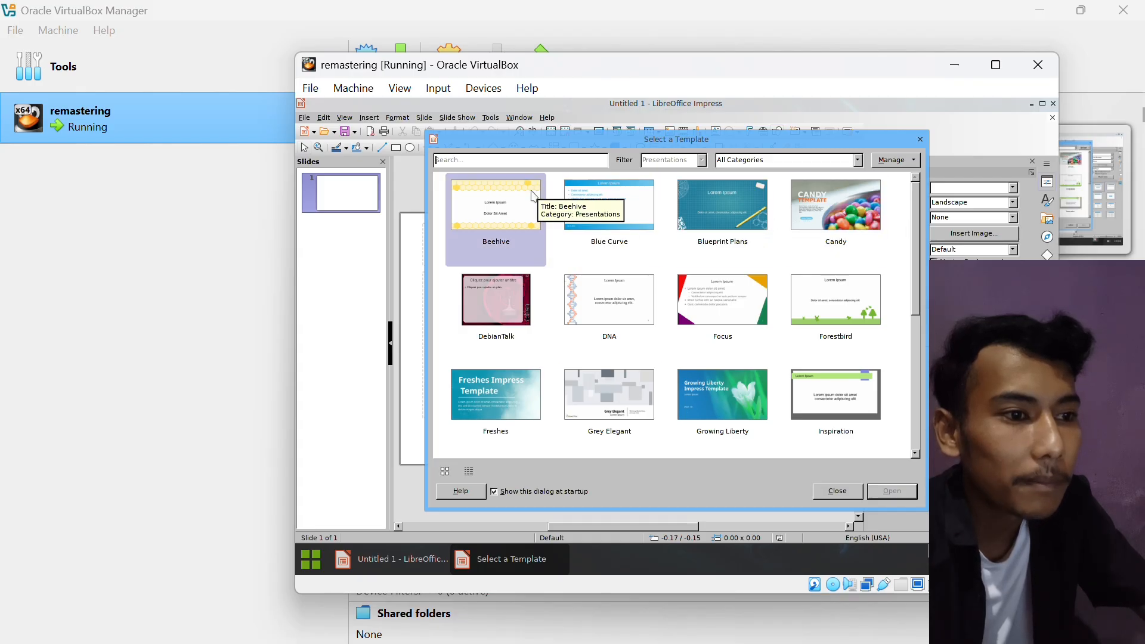
pyautogui.click(495, 214)
pyautogui.doubleClick(495, 219)
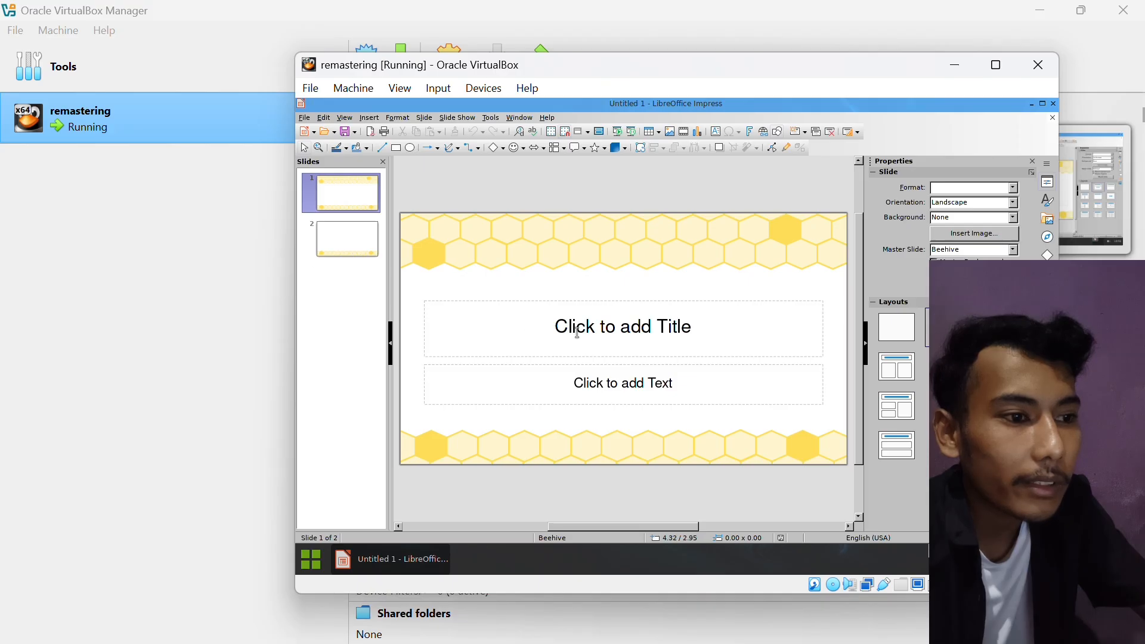
# - Look at both slides of the Beehive presentation and close it without saving
pyautogui.click(347, 237)
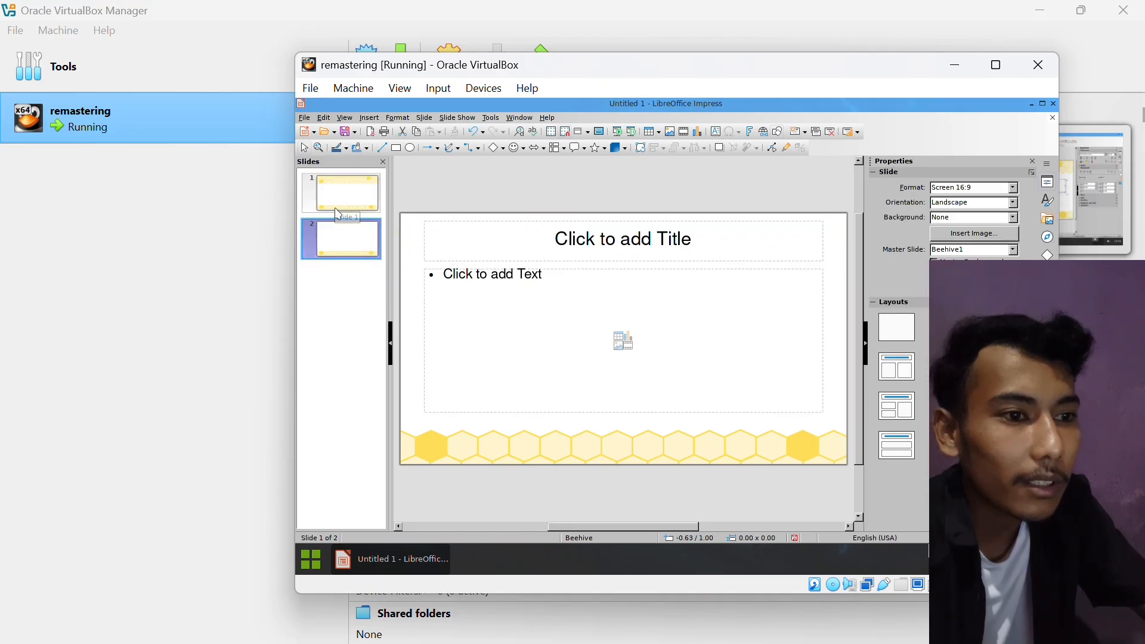
pyautogui.click(344, 202)
pyautogui.click(344, 241)
pyautogui.click(344, 201)
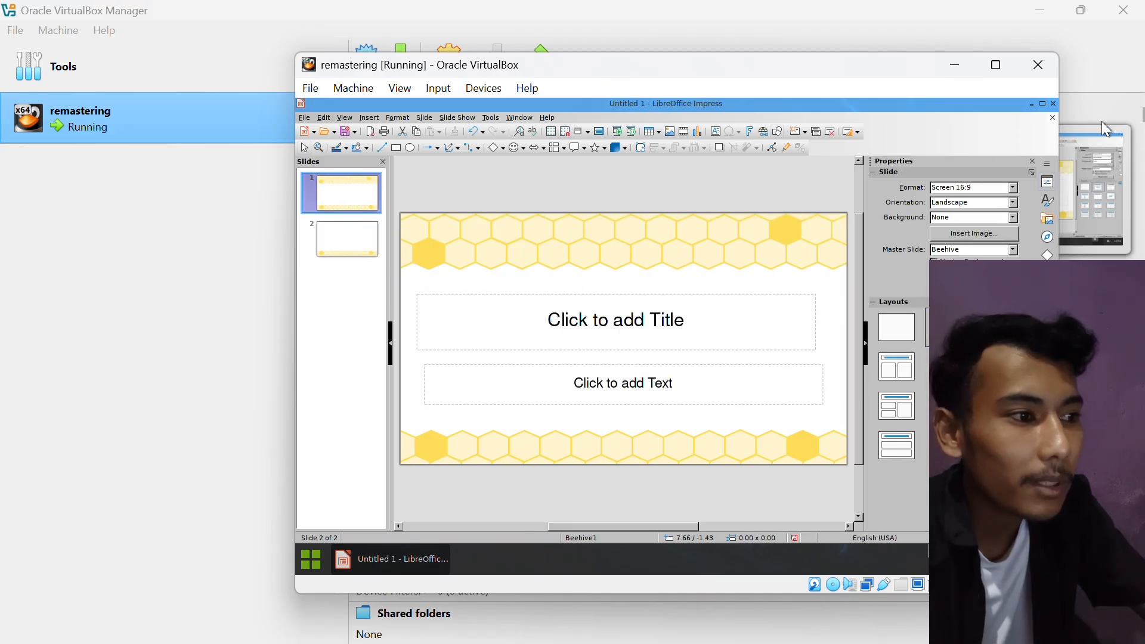
pyautogui.click(1054, 104)
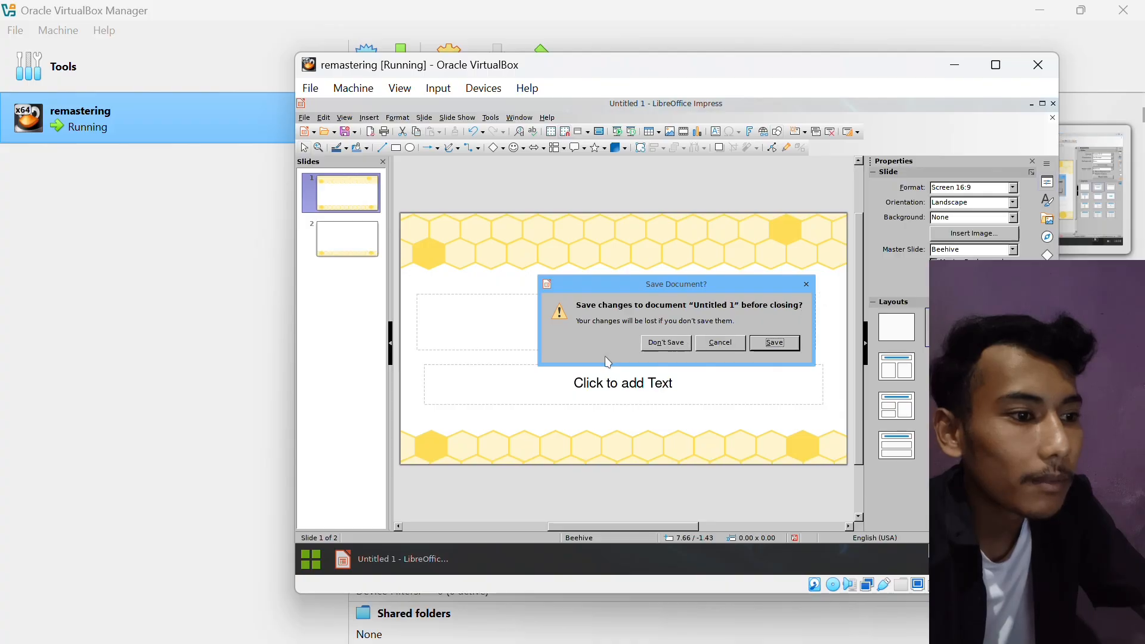
pyautogui.click(677, 343)
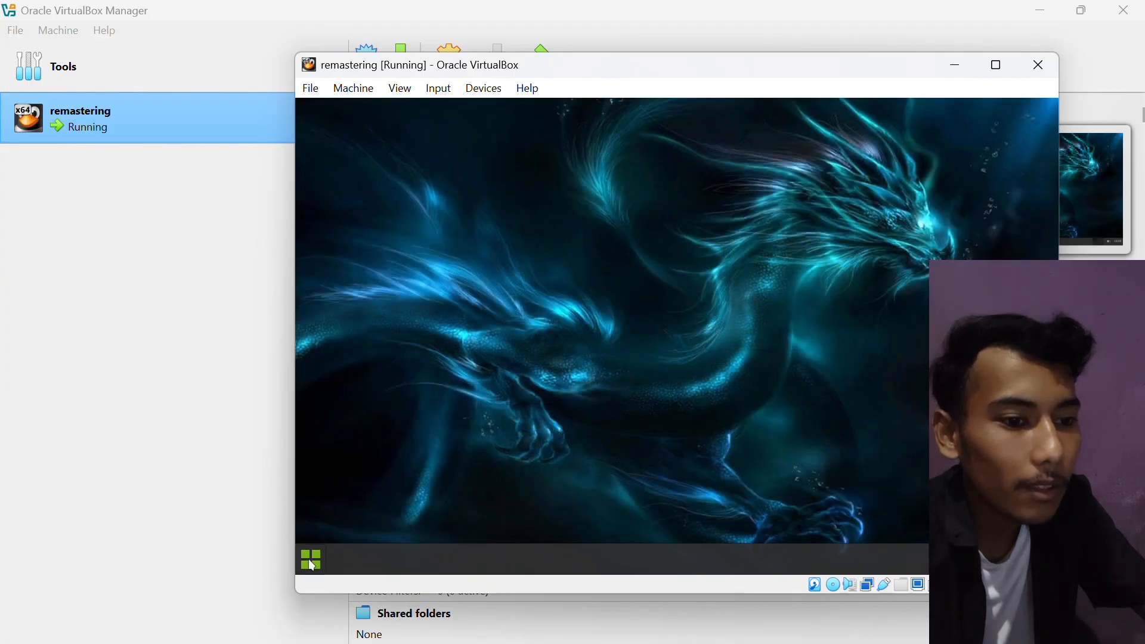
# - Try to start Visual Studio Code from the application launcher, and by running the command code in a new terminal
pyautogui.click(758, 220)
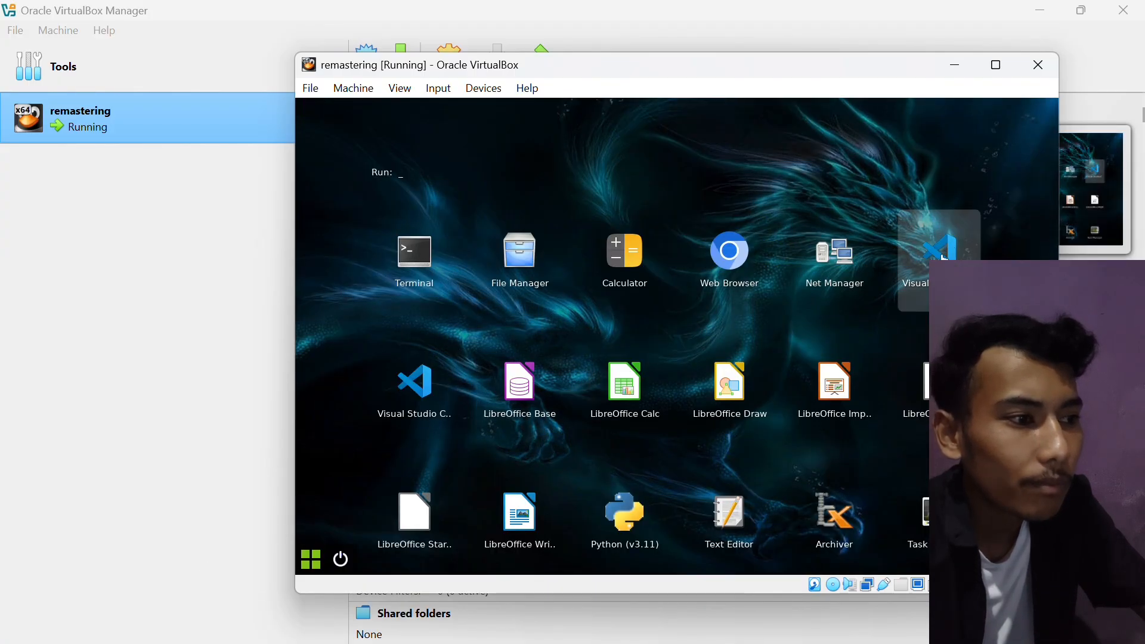
pyautogui.click(923, 274)
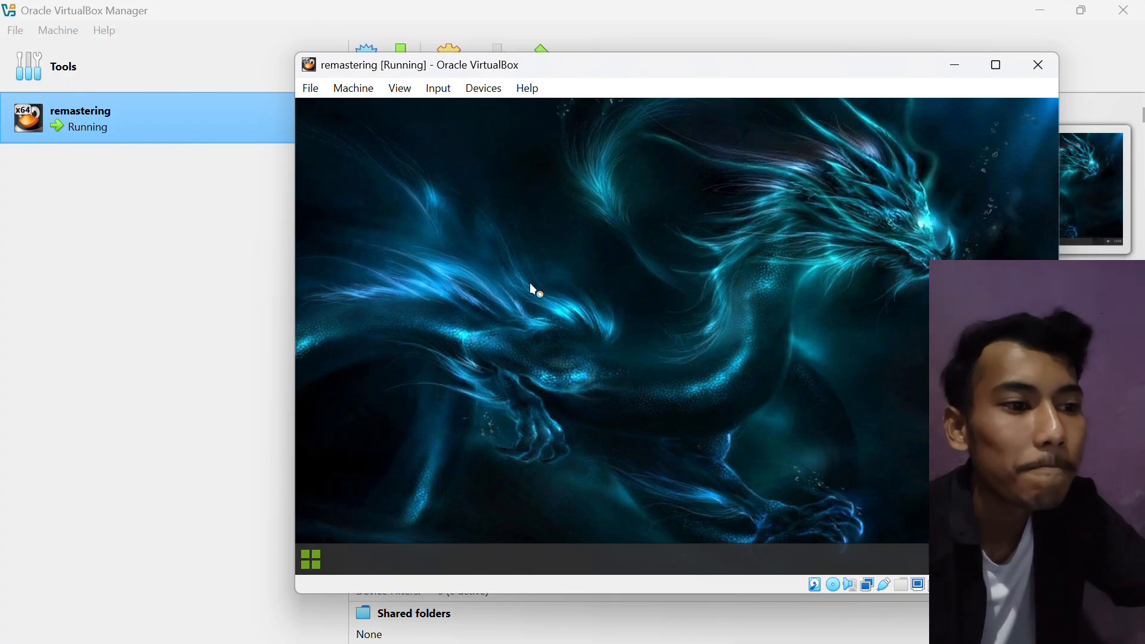
pyautogui.click(307, 558)
pyautogui.click(428, 291)
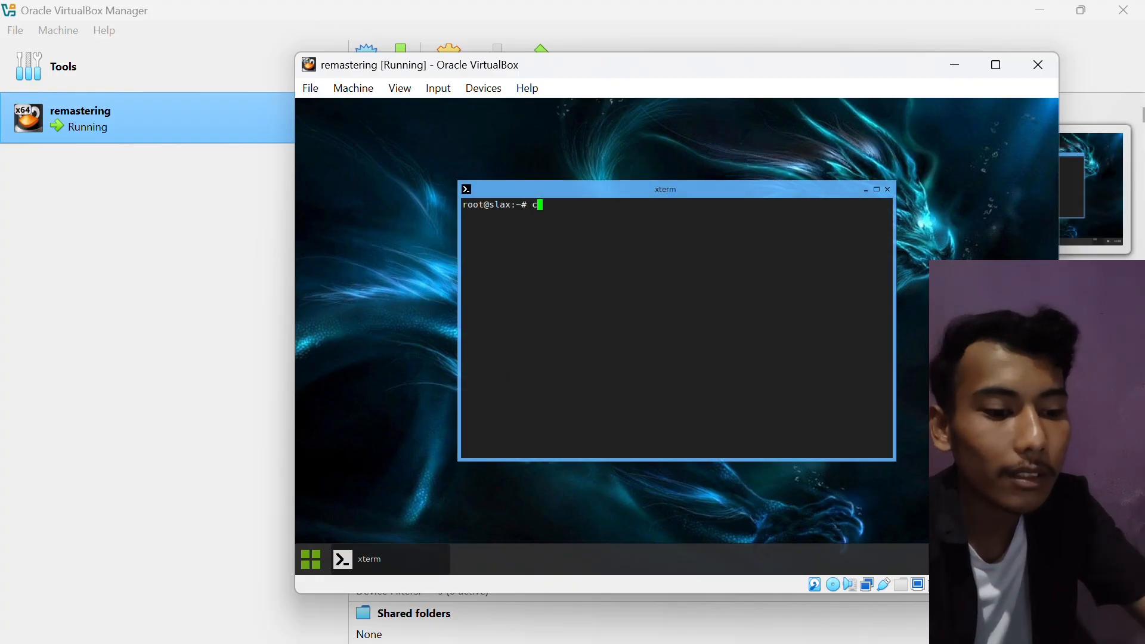
pyautogui.write('code')
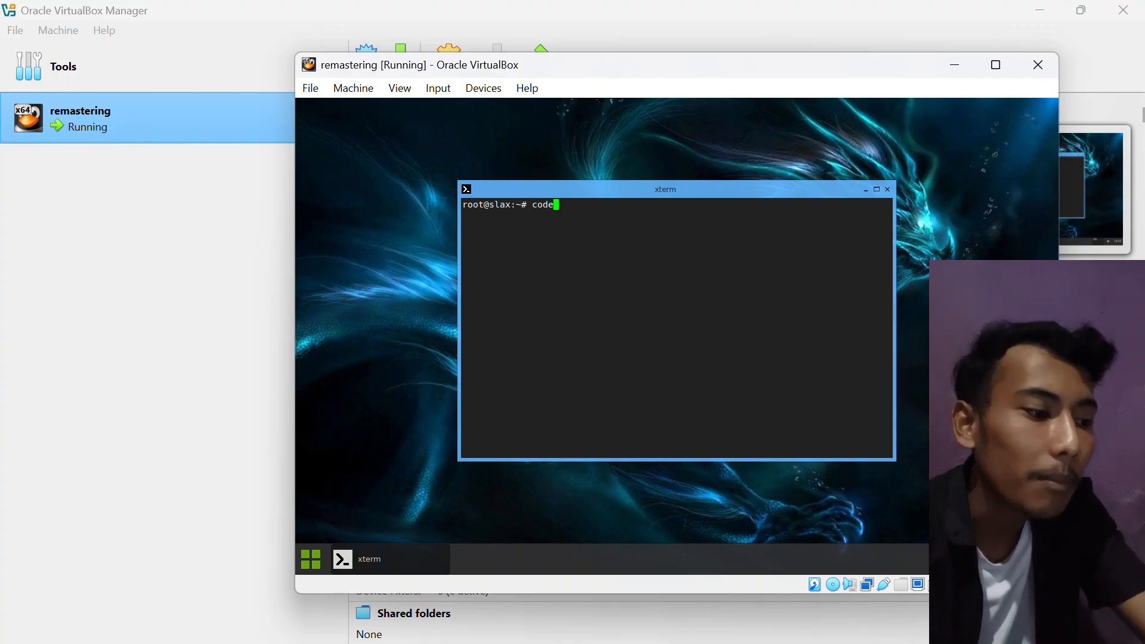
pyautogui.press('Return')
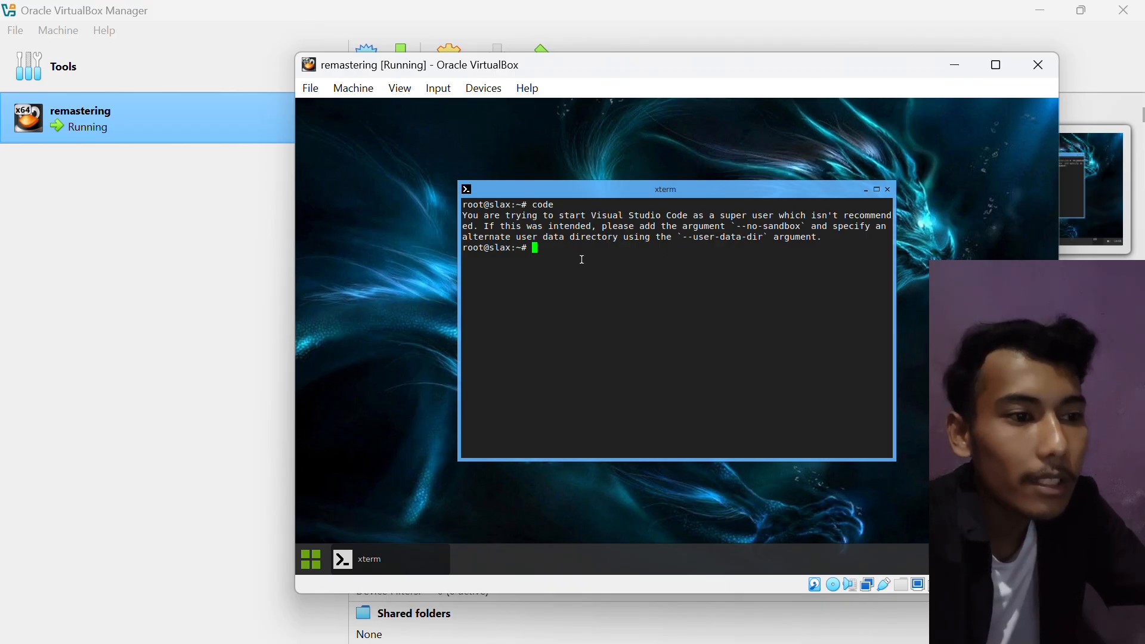
# - Begin another code command and highlight the --no-sandbox and --user-data-dir arguments named in the terminal message
pyautogui.write('coe')
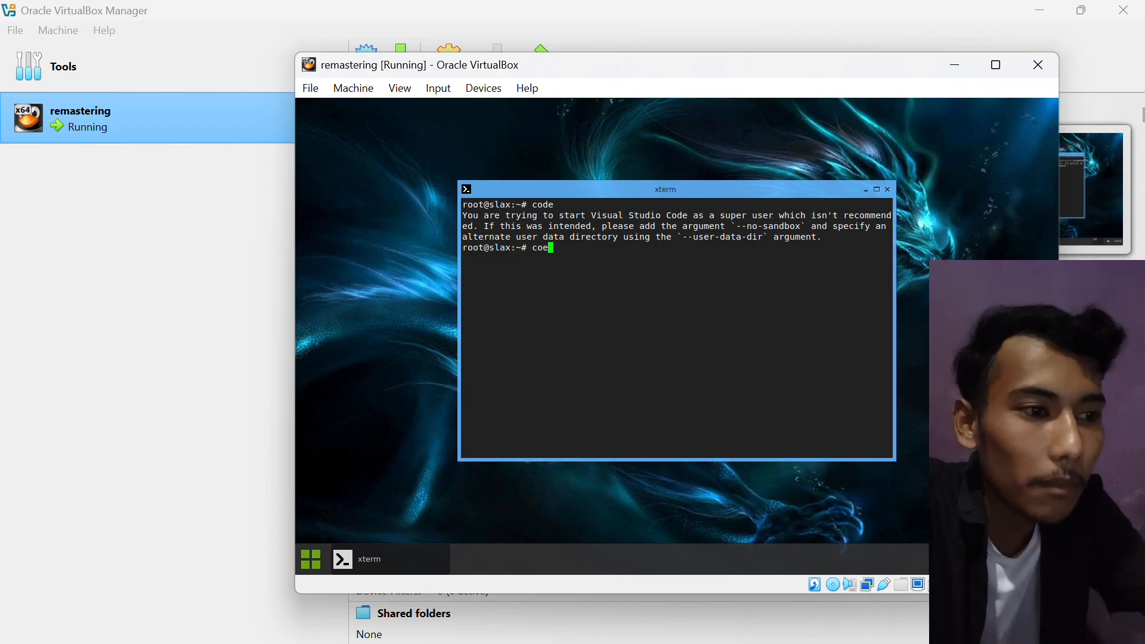
pyautogui.press('BackSpace')
pyautogui.write('de')
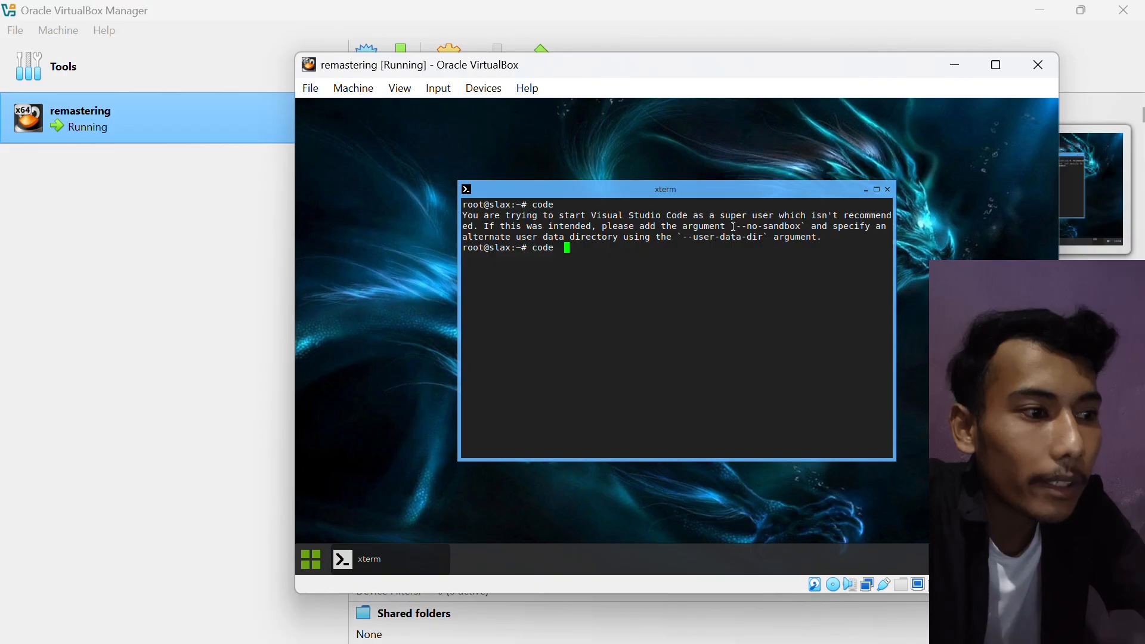
pyautogui.moveTo(734, 227); pyautogui.dragTo(812, 227)
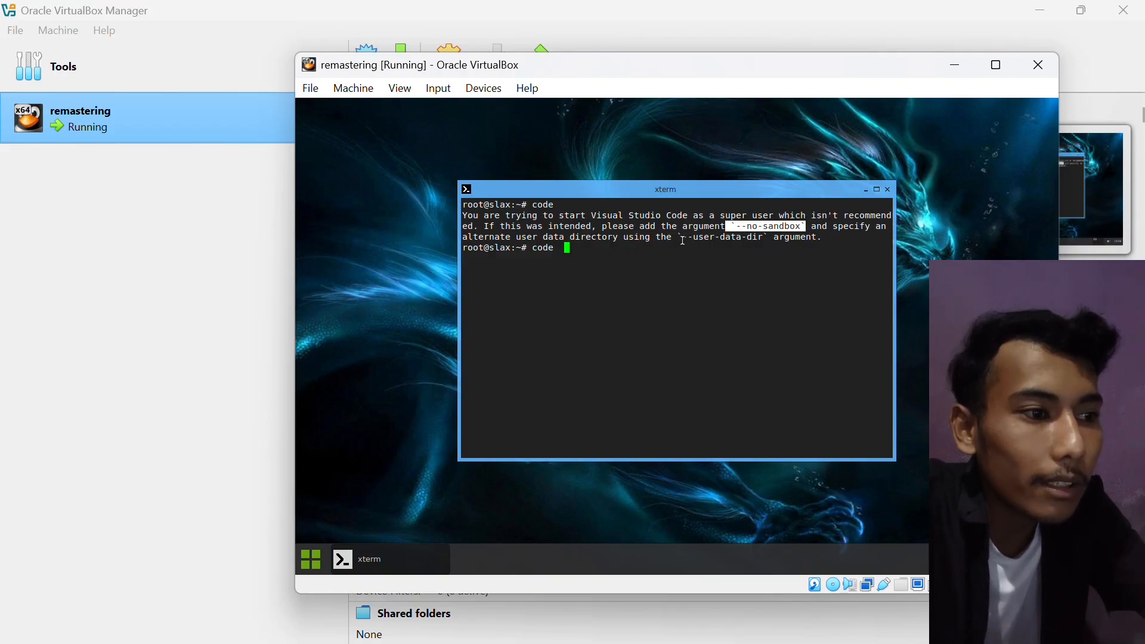
pyautogui.moveTo(685, 241); pyautogui.dragTo(785, 242)
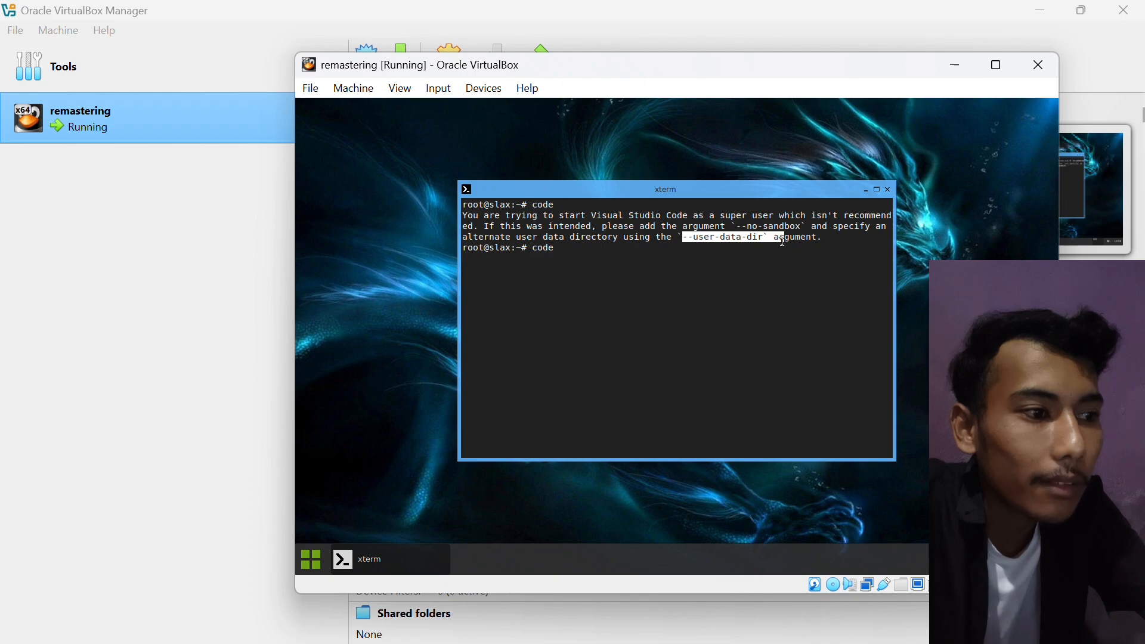
pyautogui.click(637, 279)
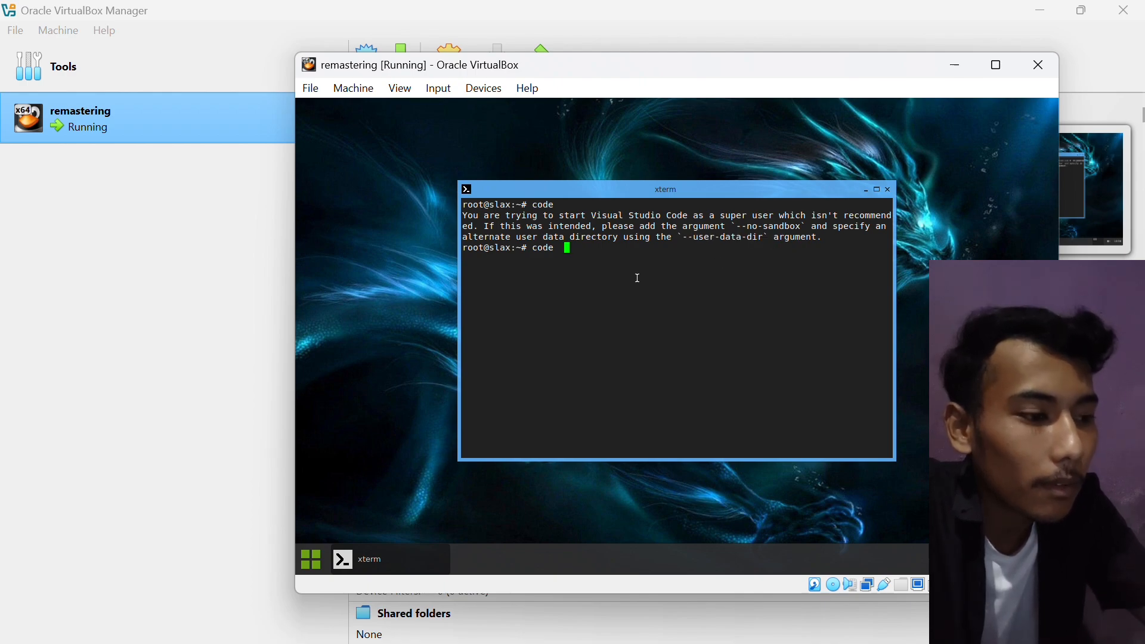
# - Try to start Visual Studio Code by running code --noo-sandbox --user-data-dir in the terminal
pyautogui.press('BackSpace')
pyautogui.write('--')
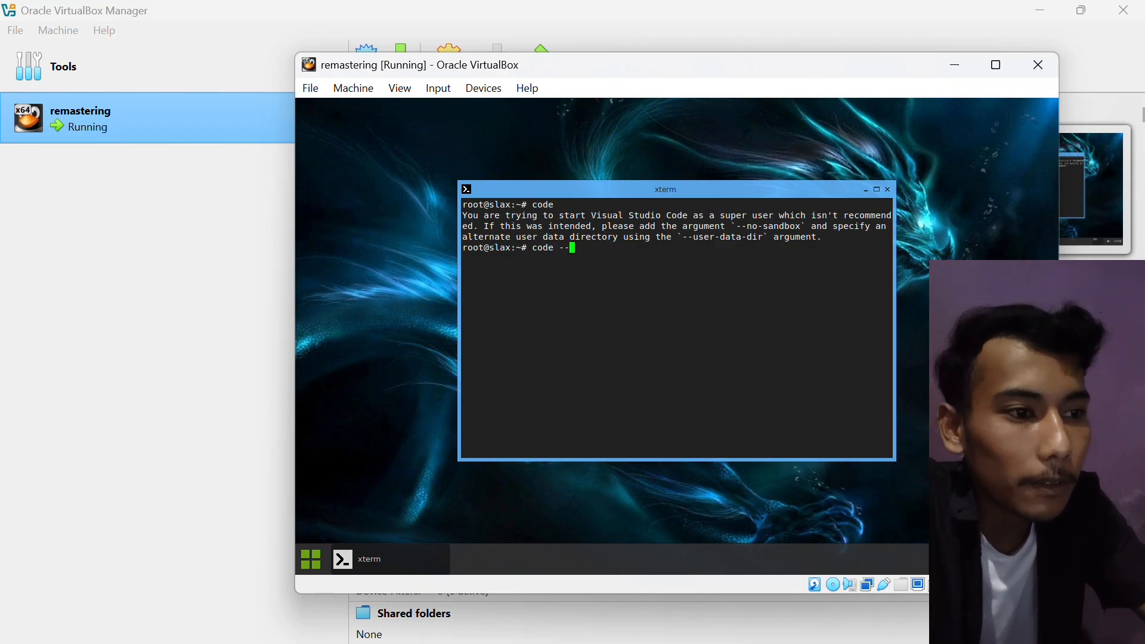
pyautogui.write('noo-')
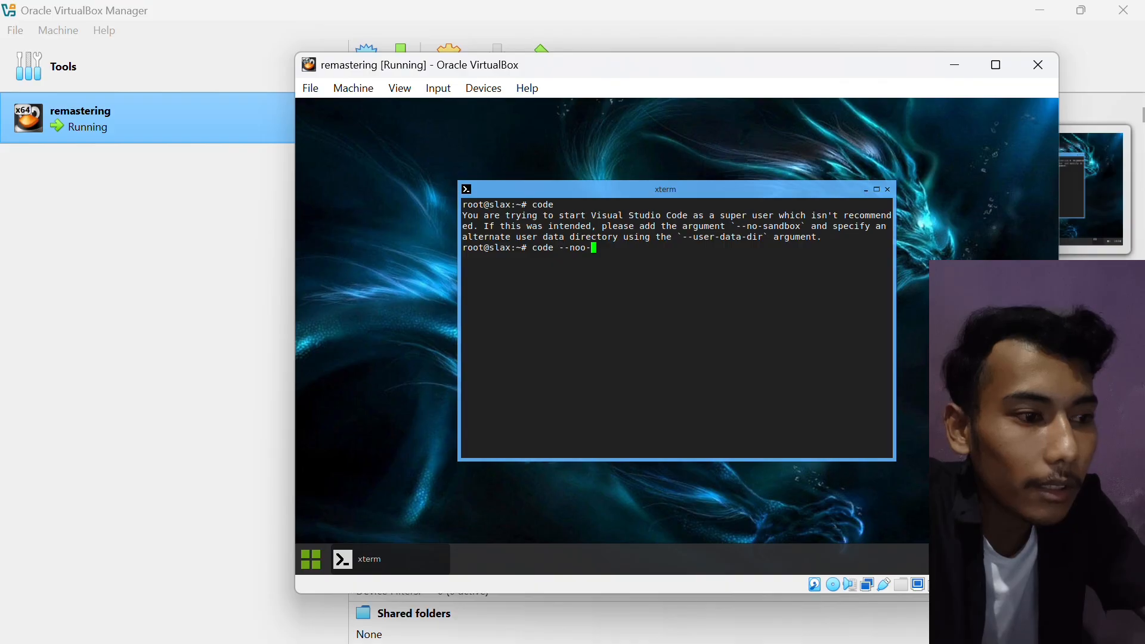
pyautogui.write('san')
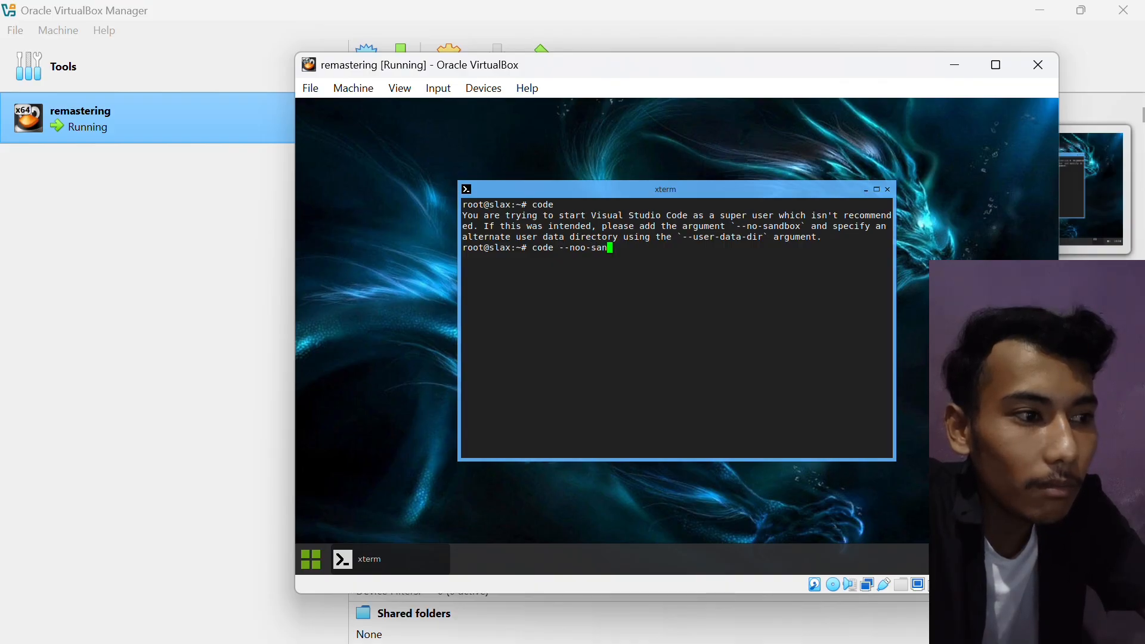
pyautogui.write('dbox')
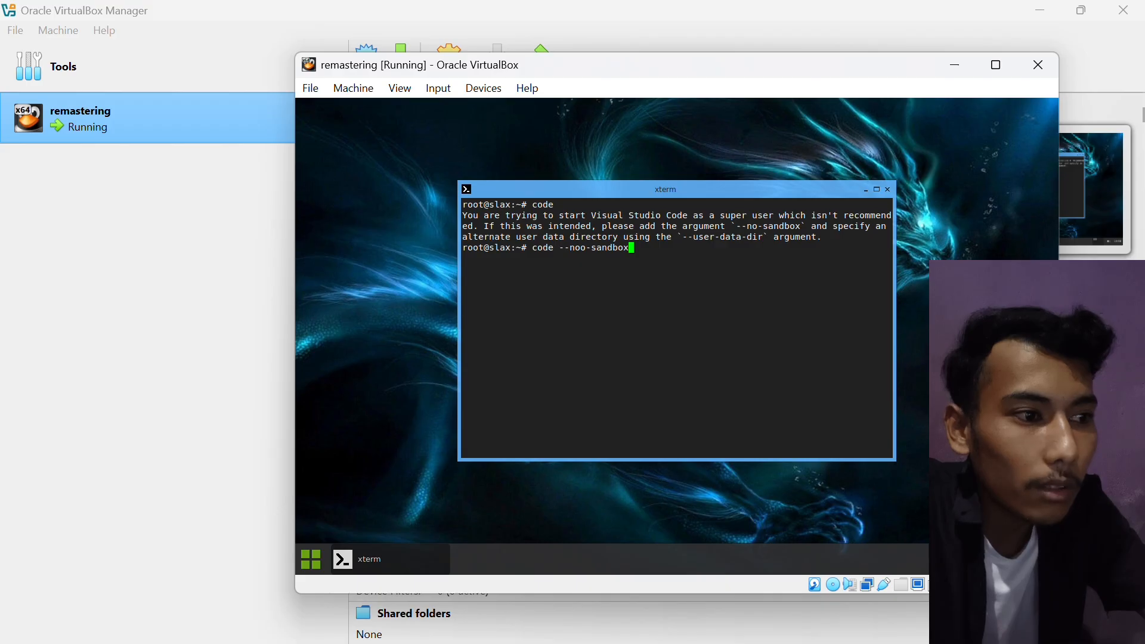
pyautogui.write(' --')
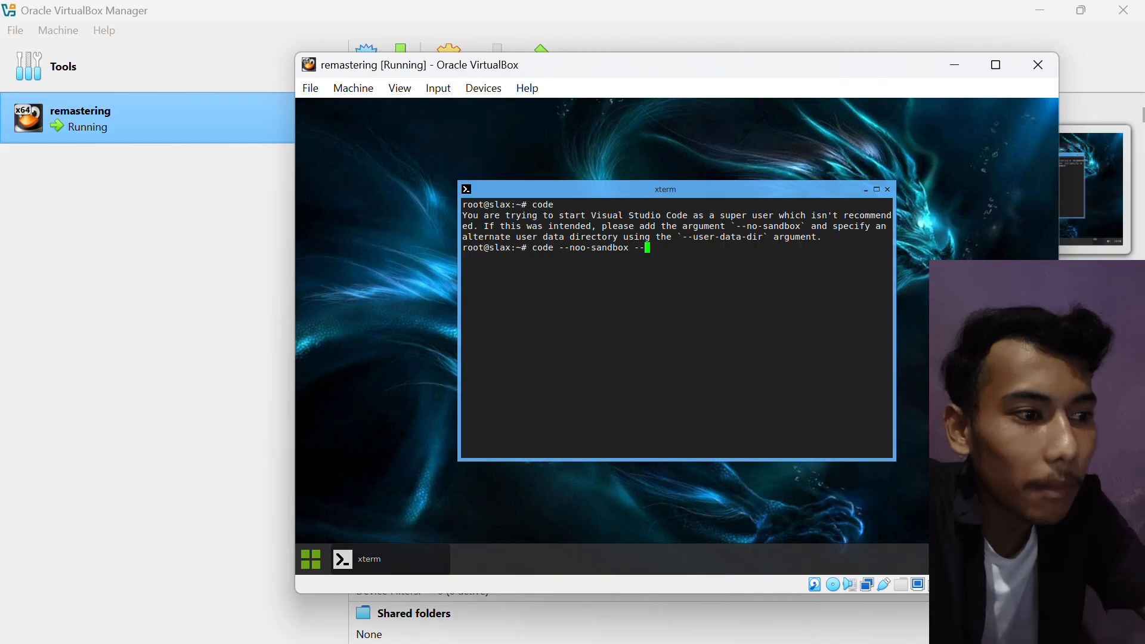
pyautogui.write('user')
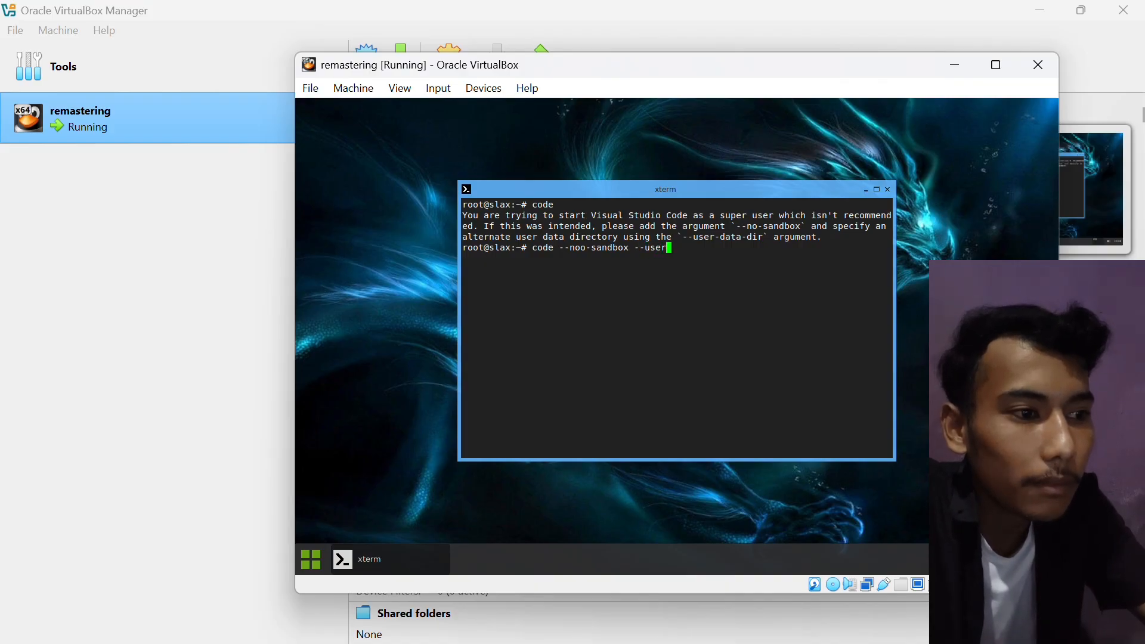
pyautogui.write('-')
pyautogui.write('d')
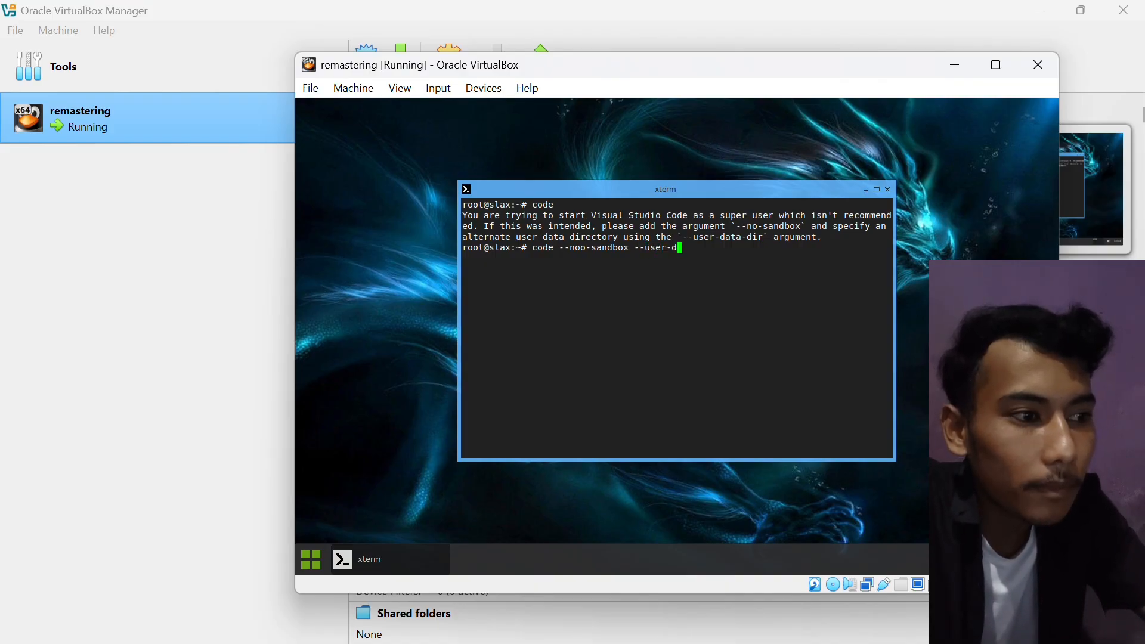
pyautogui.write('ata-d')
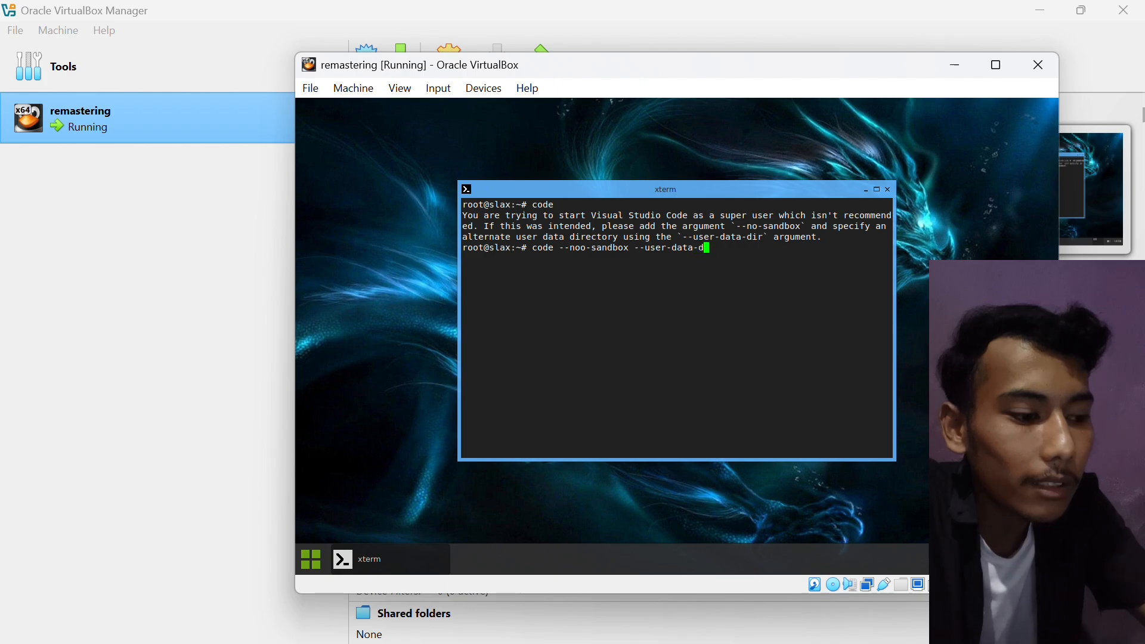
pyautogui.write('ir')
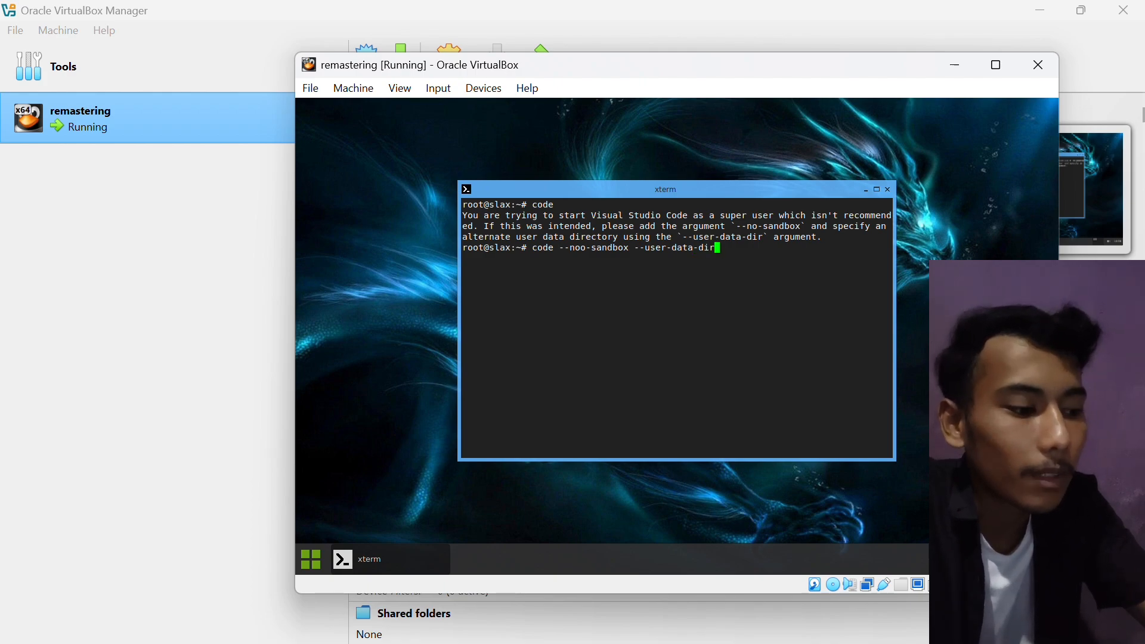
pyautogui.press('Return')
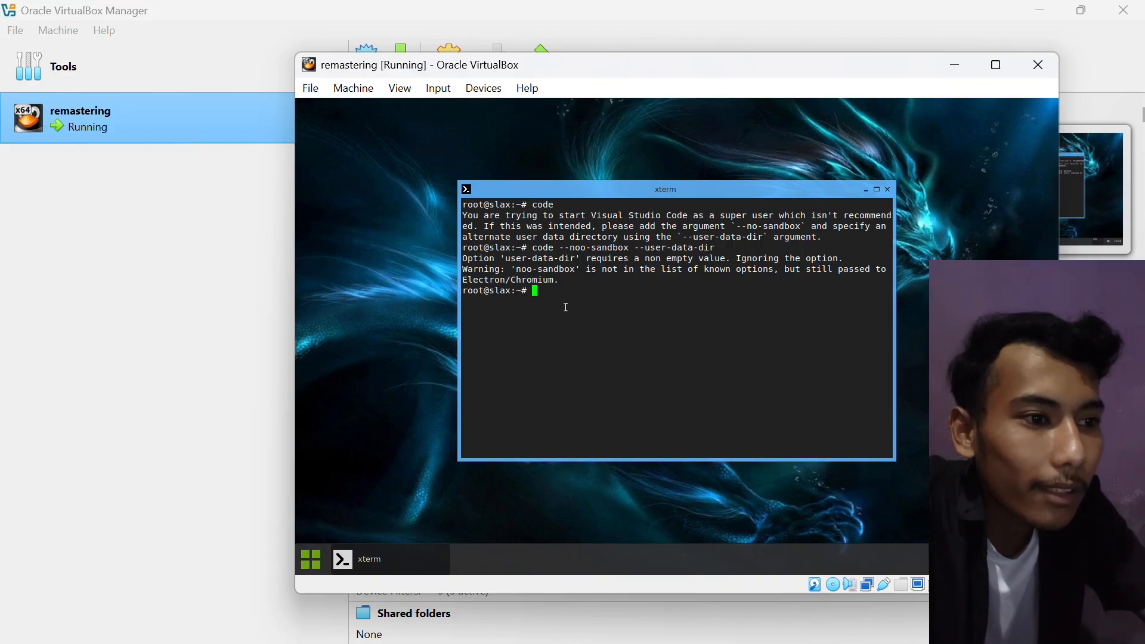
# - Start Visual Studio Code by running code --no-sandbox --user-data-dir in the terminal
pyautogui.write('co')
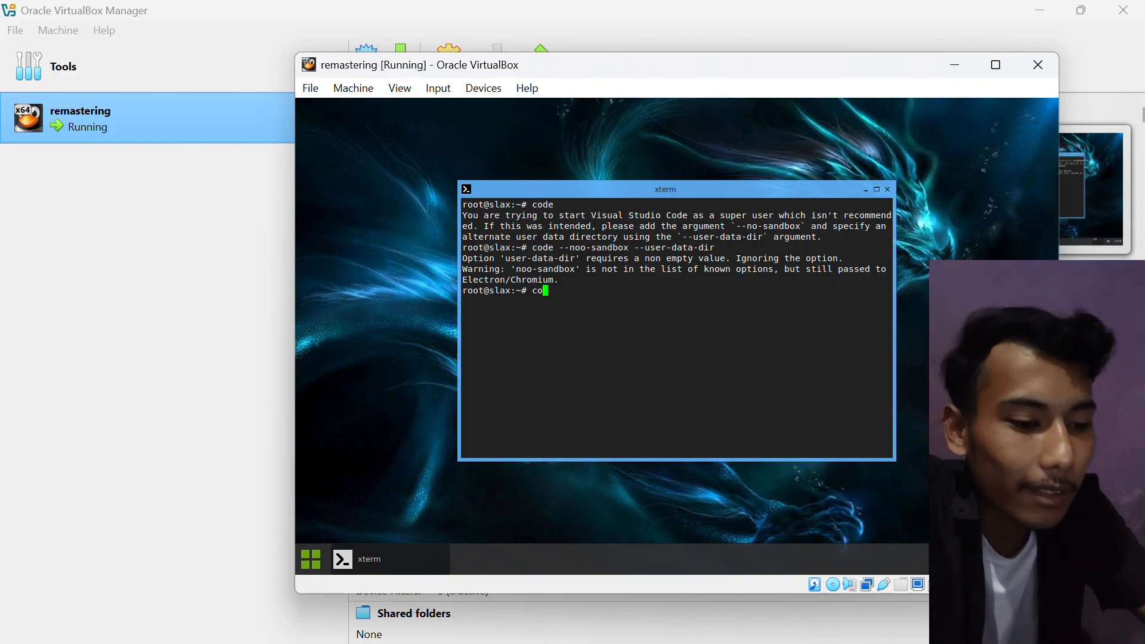
pyautogui.write('de --')
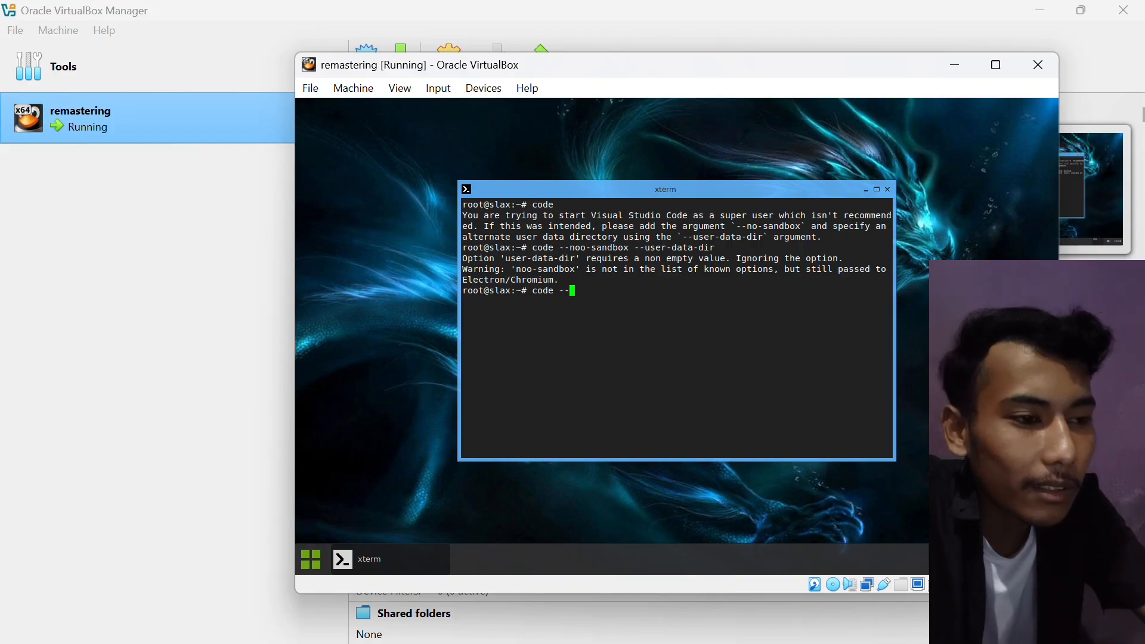
pyautogui.write('no-')
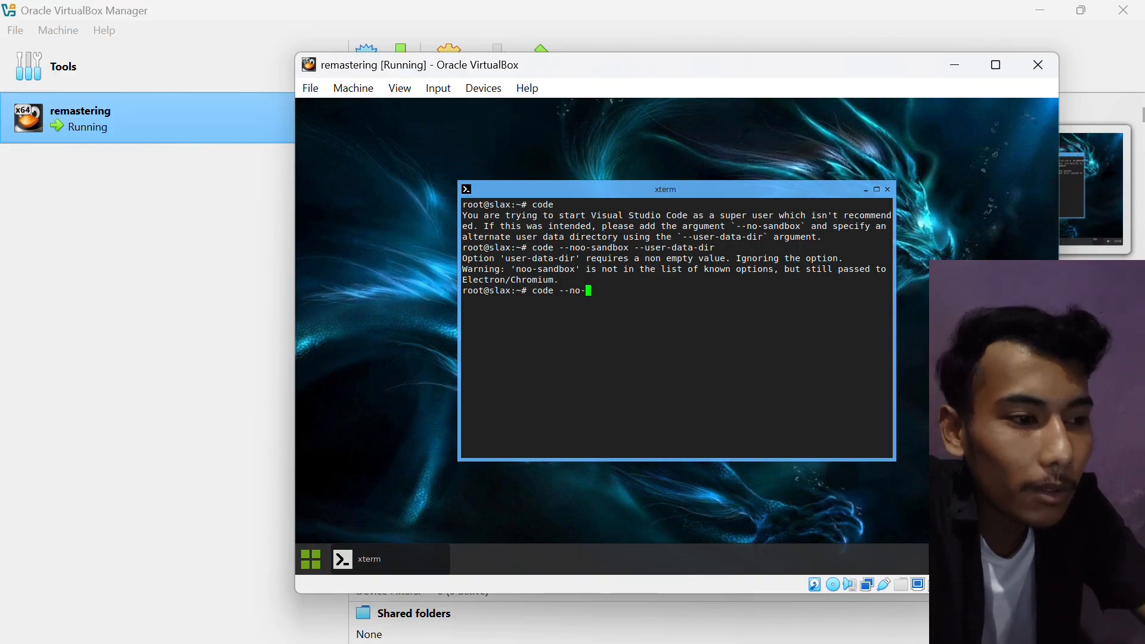
pyautogui.write('sand')
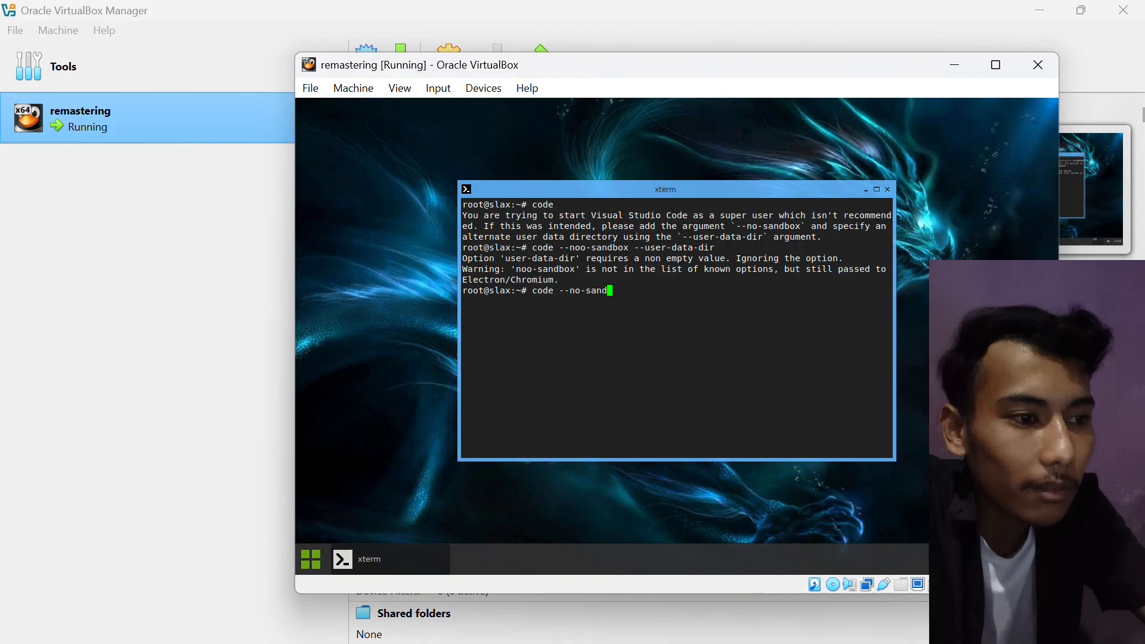
pyautogui.write('boc')
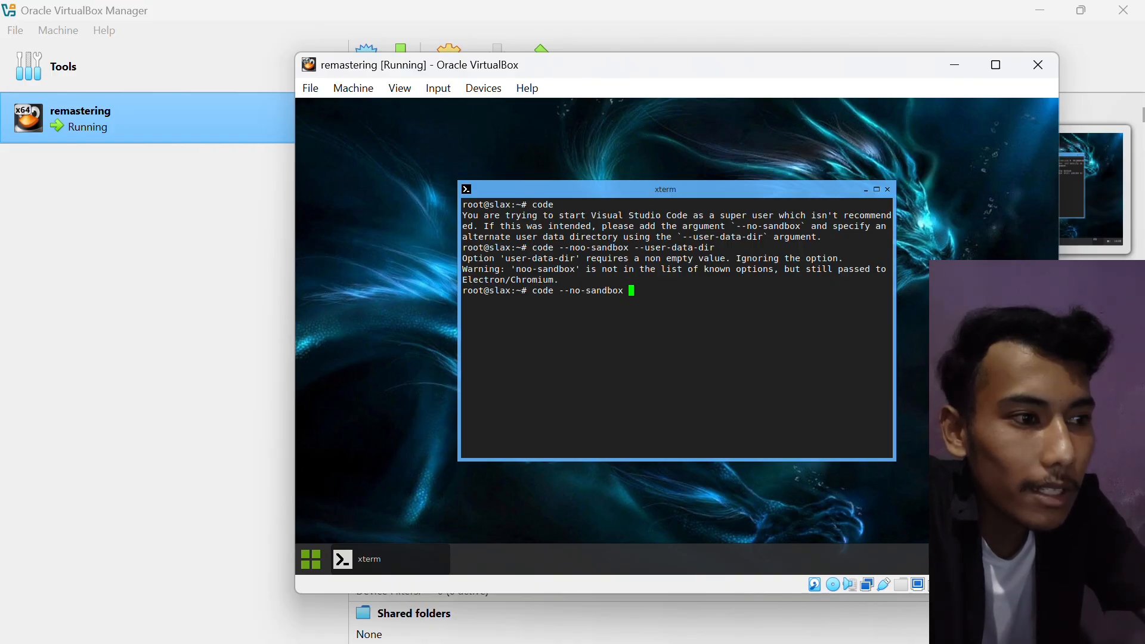
pyautogui.write(' --')
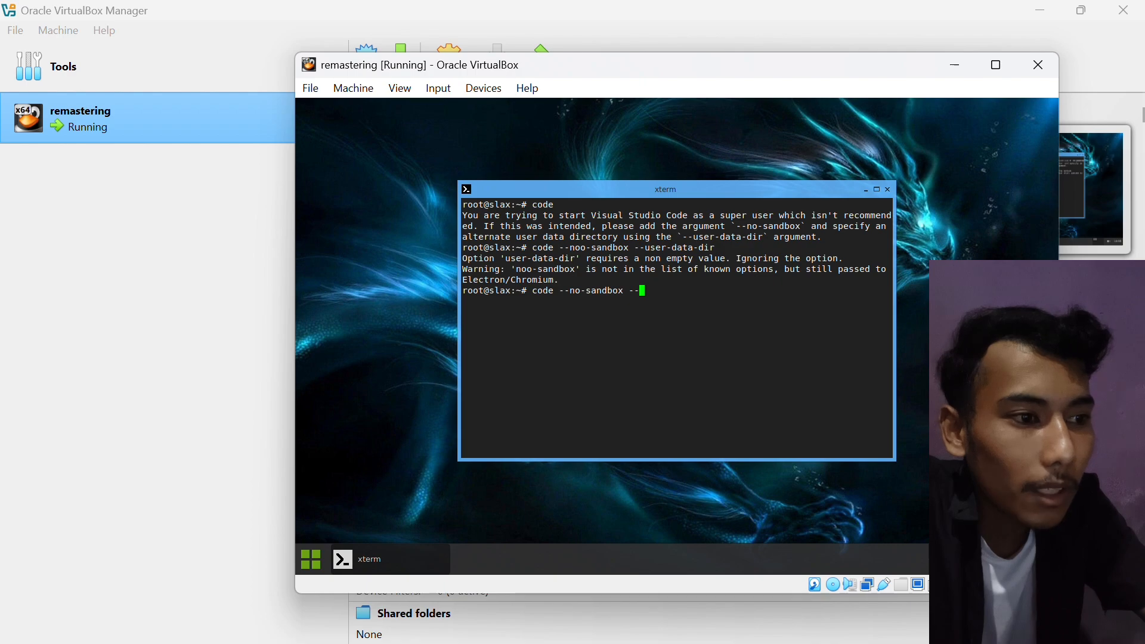
pyautogui.write('use')
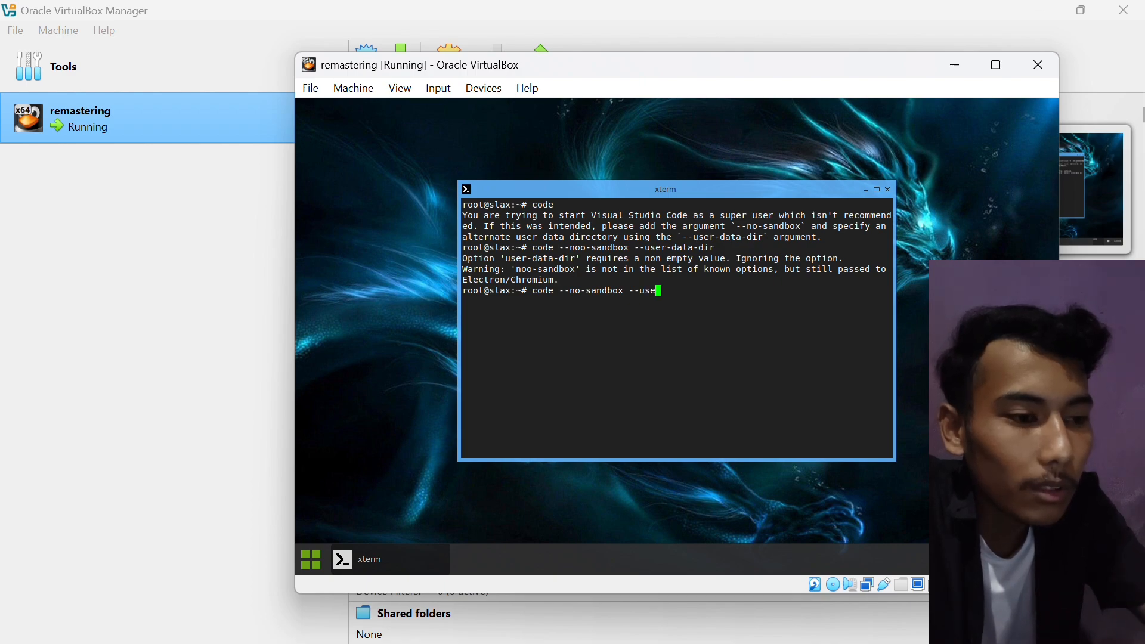
pyautogui.write('r-data-dir')
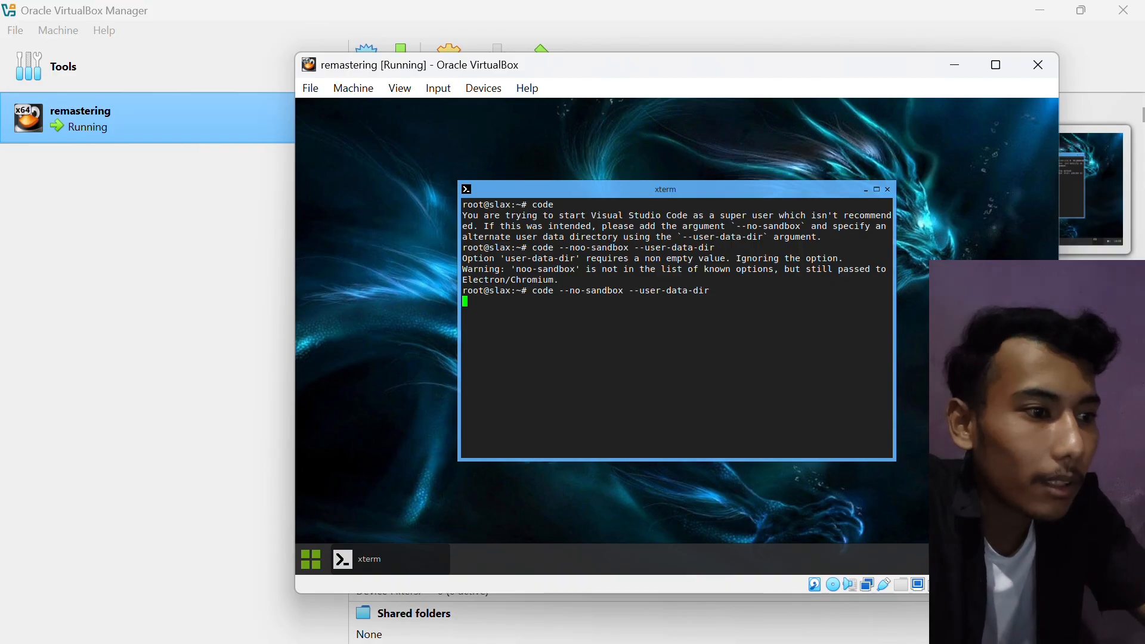
pyautogui.press('Return')
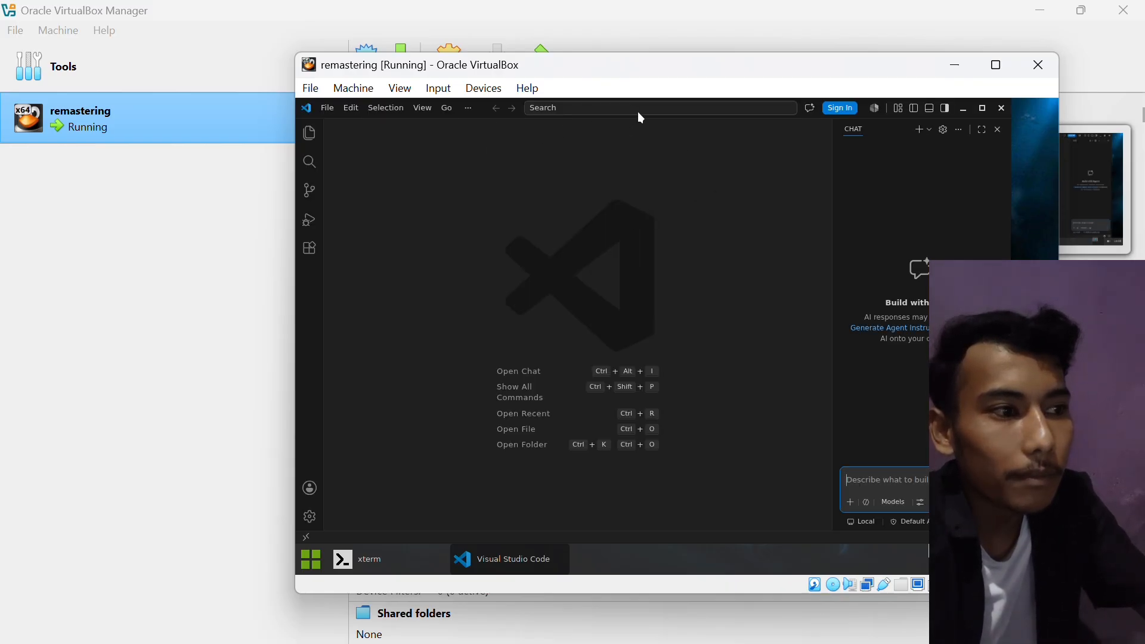
# - Check the Explorer's folder chooser without opening a folder, and dismiss the Welcome to VS Code sign-in dialog
pyautogui.click(309, 133)
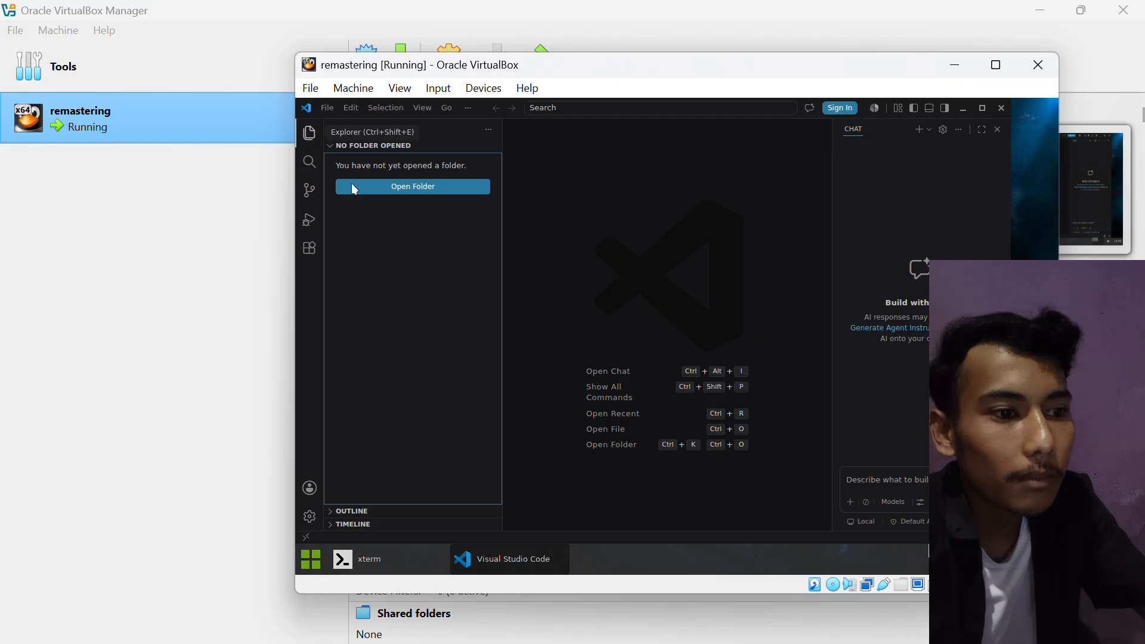
pyautogui.click(447, 188)
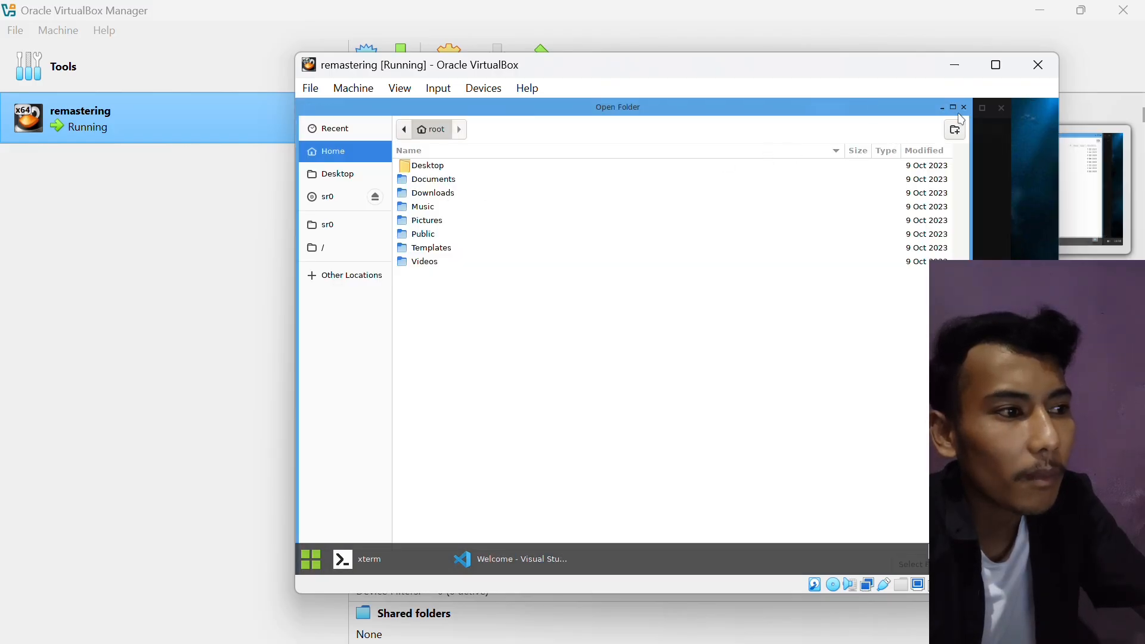
pyautogui.click(964, 107)
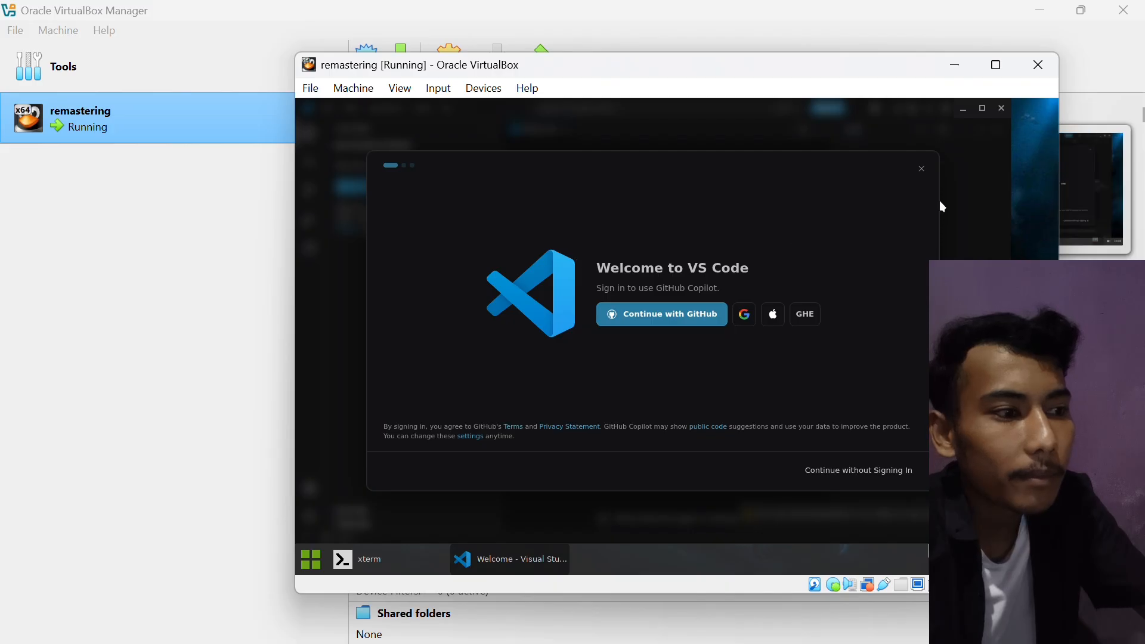
pyautogui.click(922, 169)
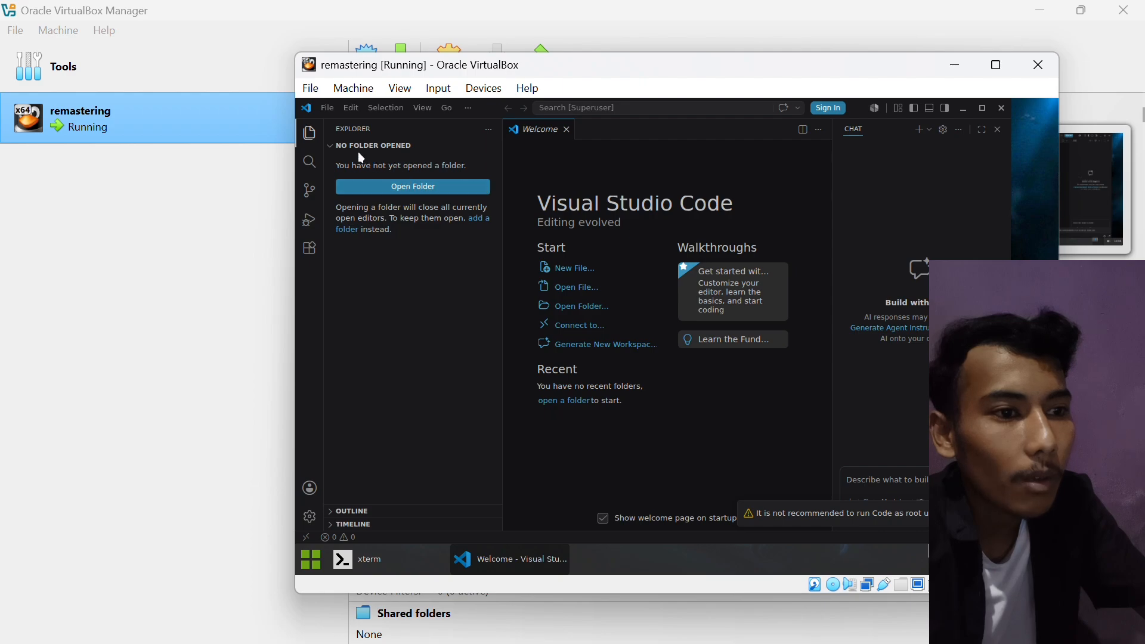
# - View the New File options and the keyboard shortcut for a new text file, and close the Keyboard Shortcuts editor
pyautogui.click(587, 273)
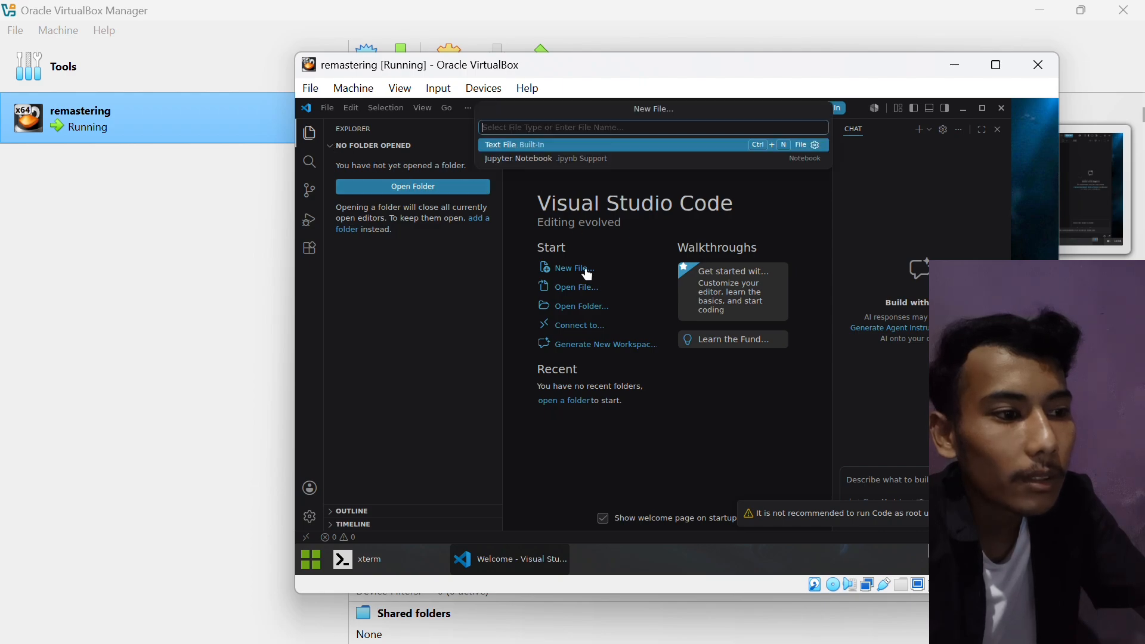
pyautogui.click(816, 145)
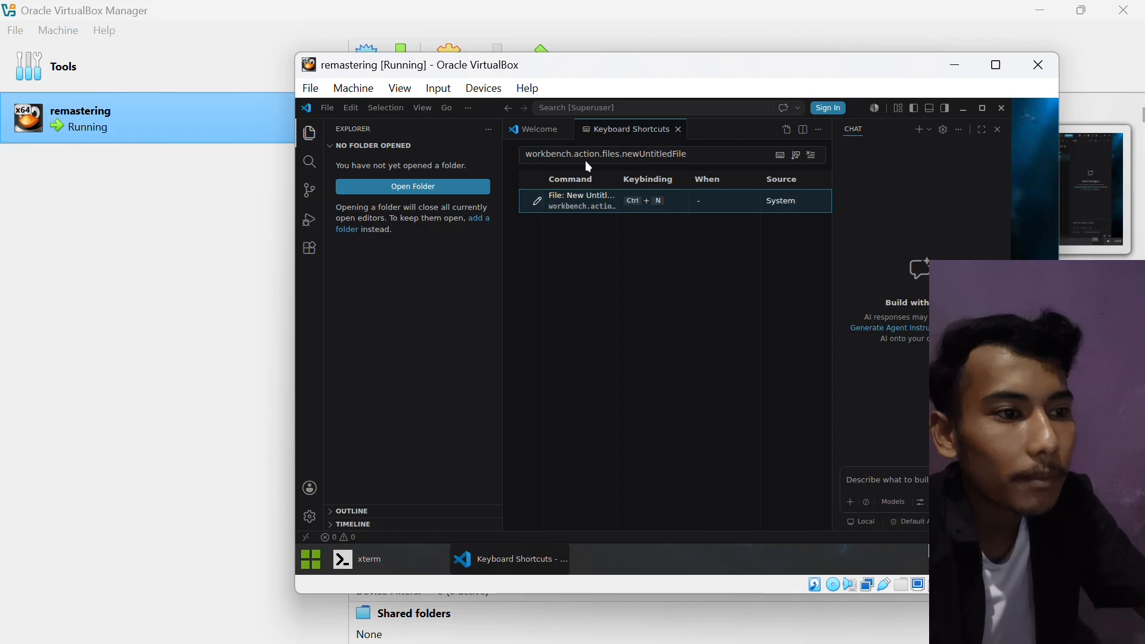
pyautogui.click(679, 129)
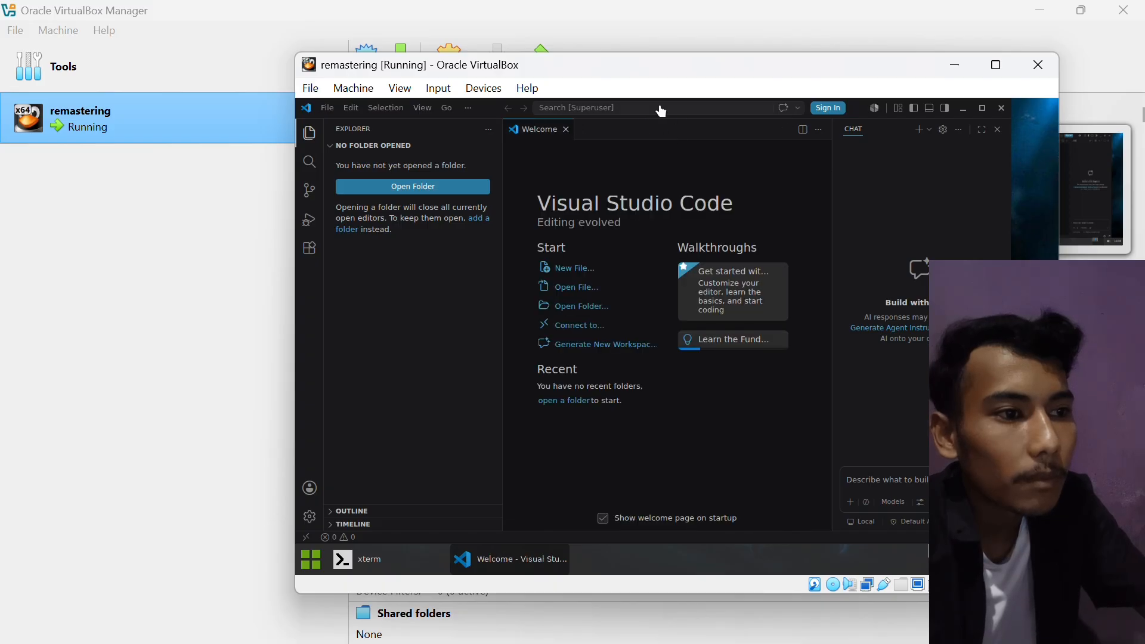
# - Look through the search bar's command list and the chat options, and dismiss both without choosing anything
pyautogui.click(661, 111)
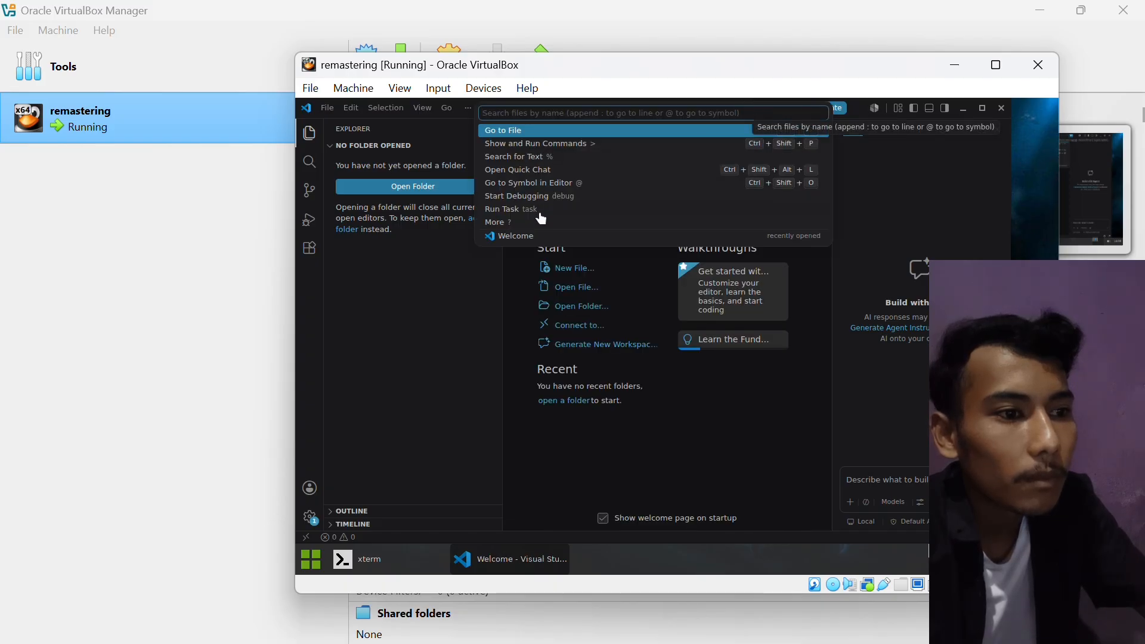
pyautogui.click(392, 246)
pyautogui.click(798, 108)
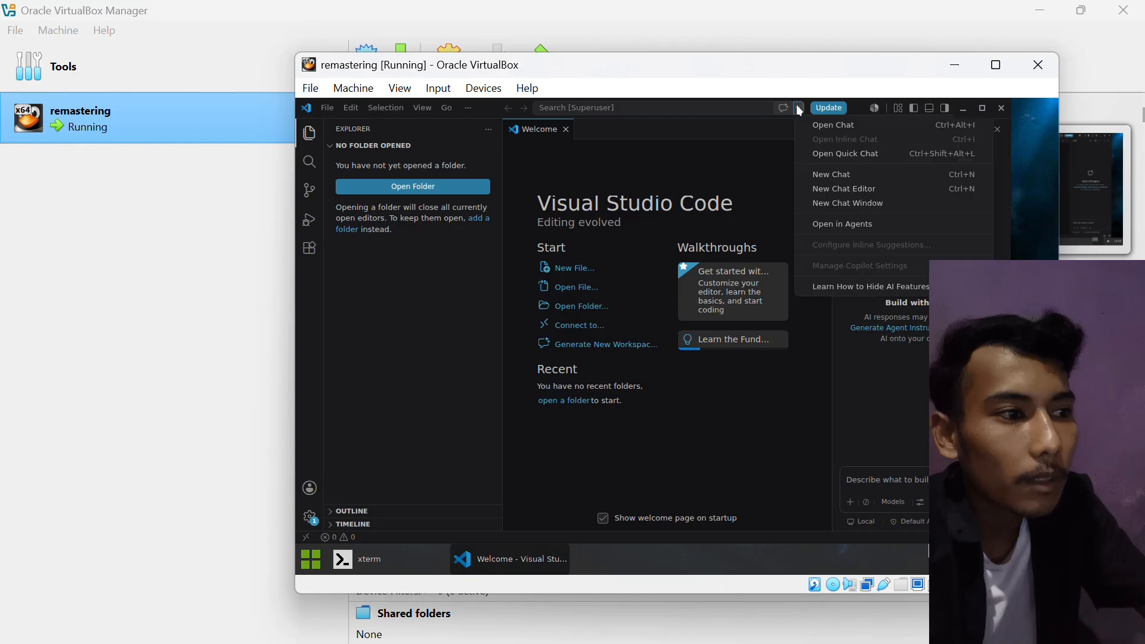
pyautogui.click(629, 193)
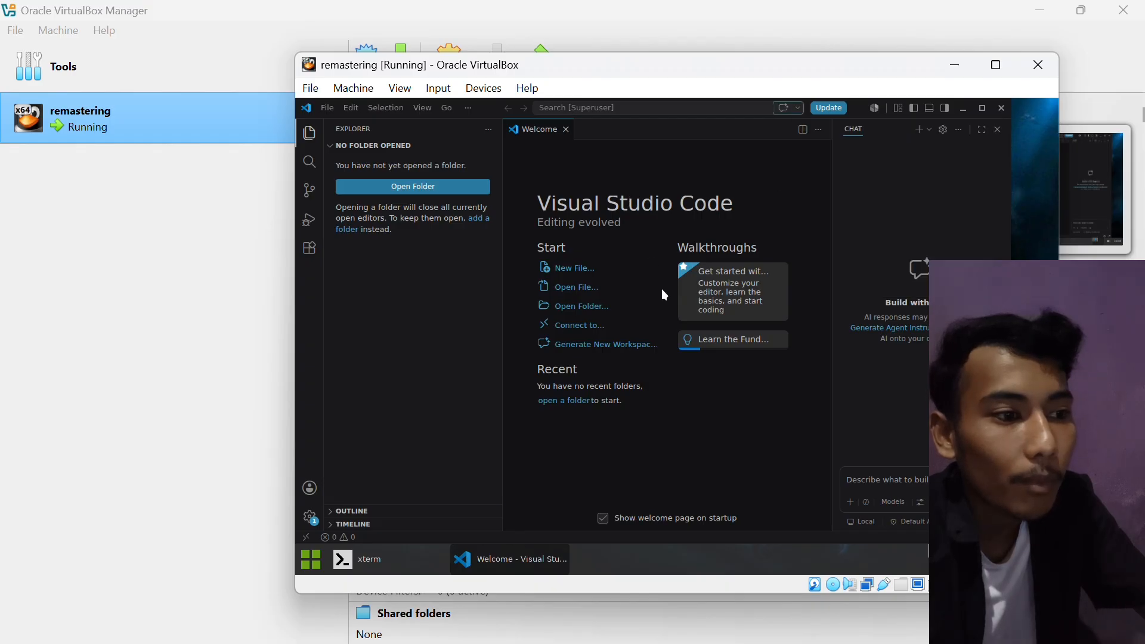
# - View the Open File dialog from the Welcome page and cancel it without choosing a file
pyautogui.click(567, 293)
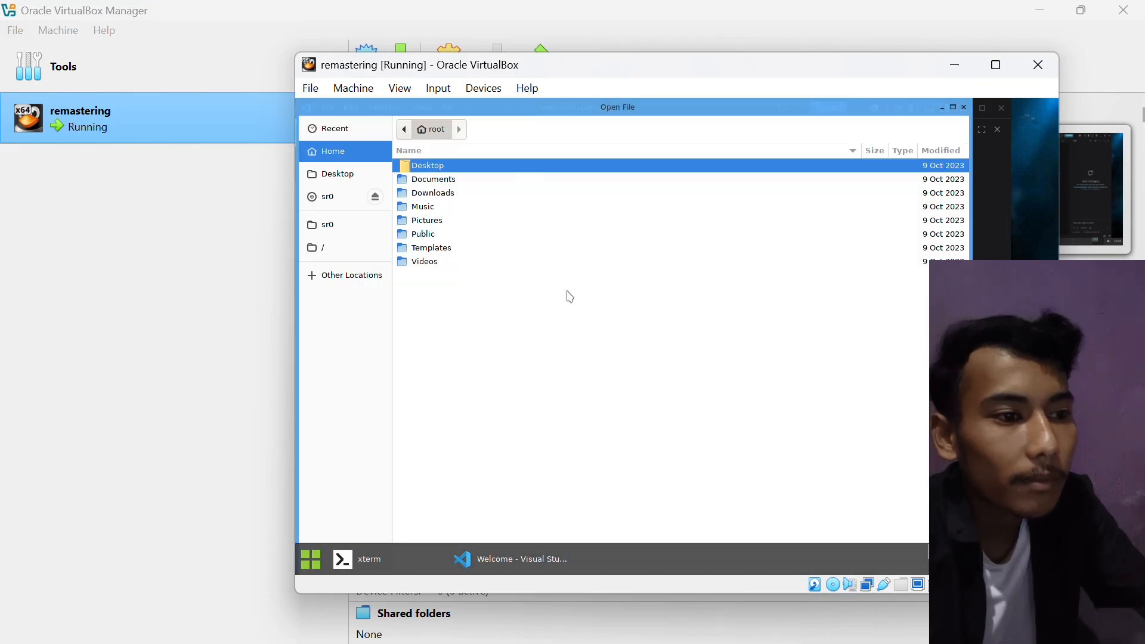
pyautogui.click(964, 107)
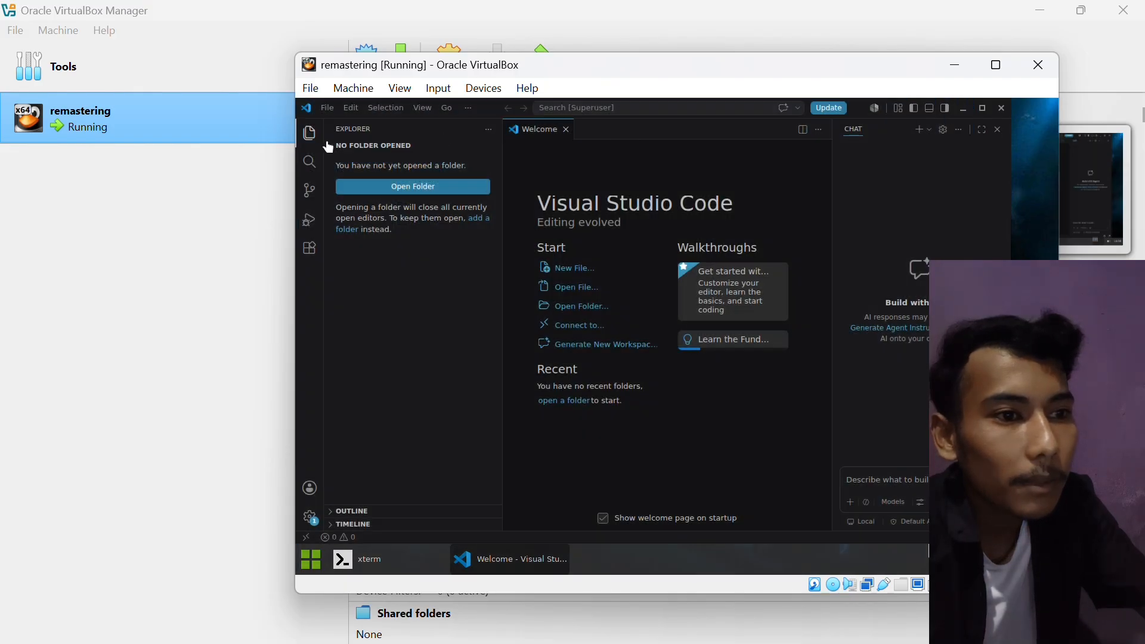
pyautogui.click(487, 132)
pyautogui.click(581, 203)
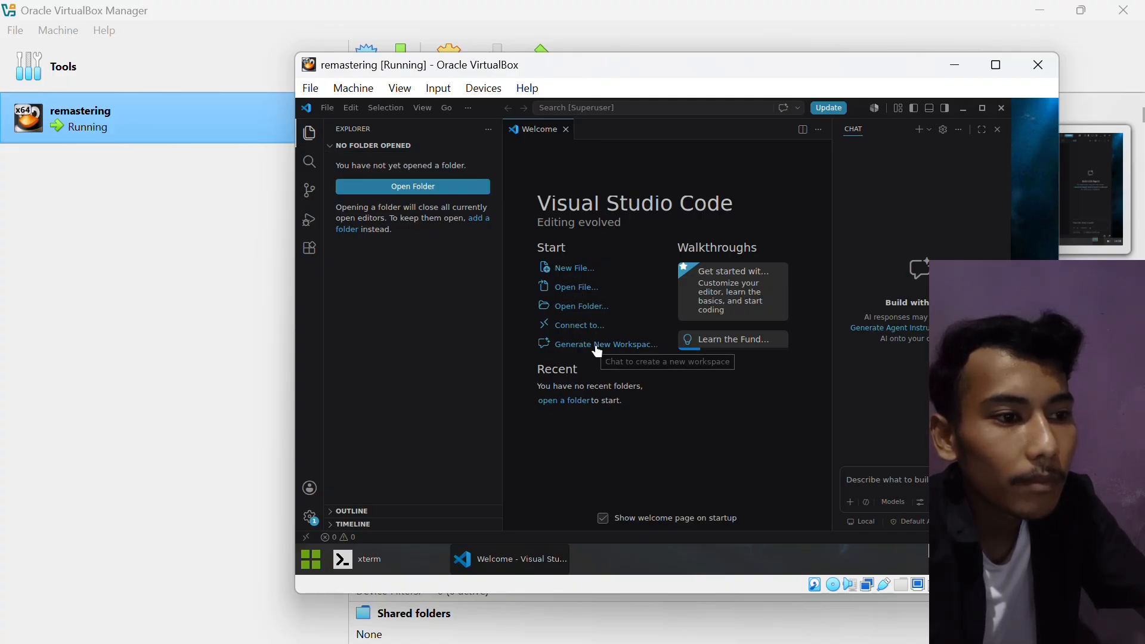
# - Check the remote connection options from the Welcome page without choosing one, and show the Extensions view
pyautogui.click(570, 327)
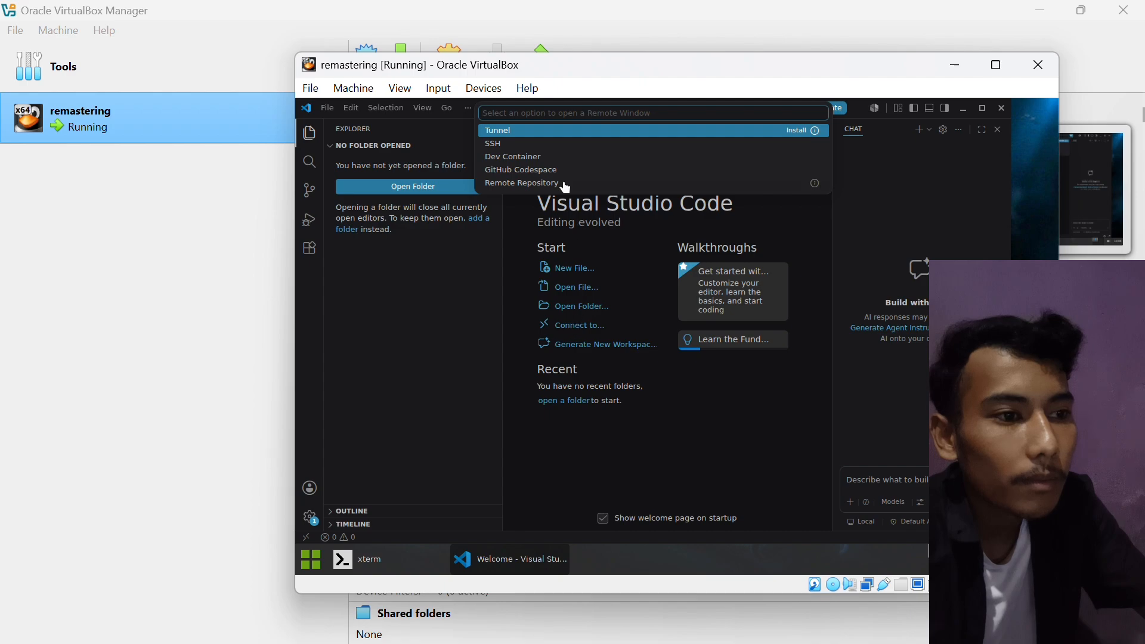
pyautogui.click(812, 252)
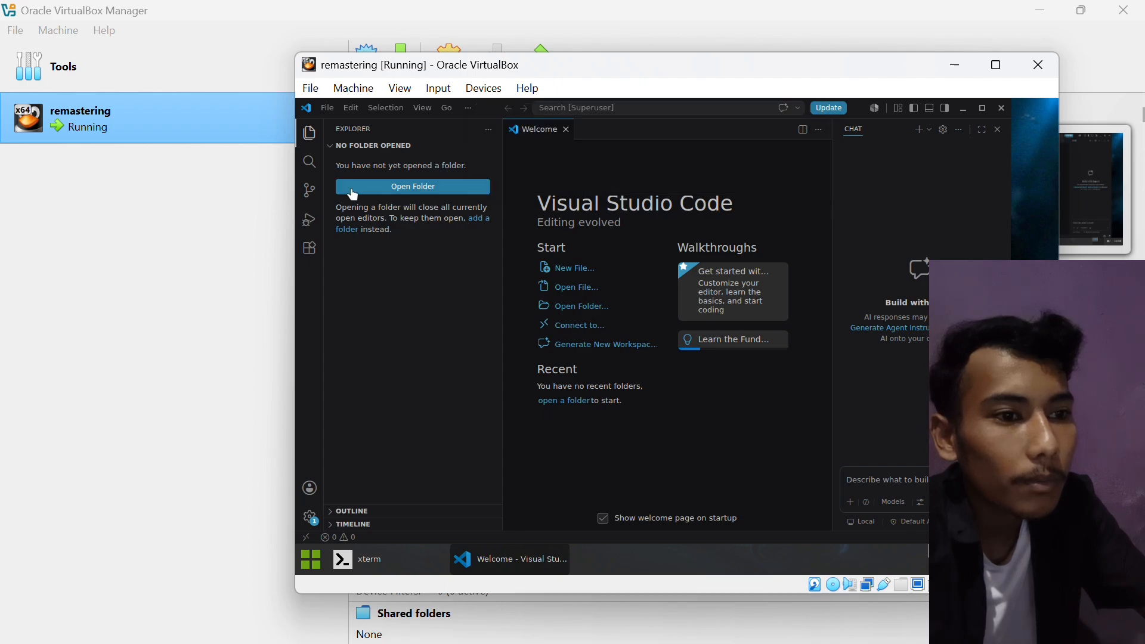
pyautogui.click(312, 224)
pyautogui.click(309, 248)
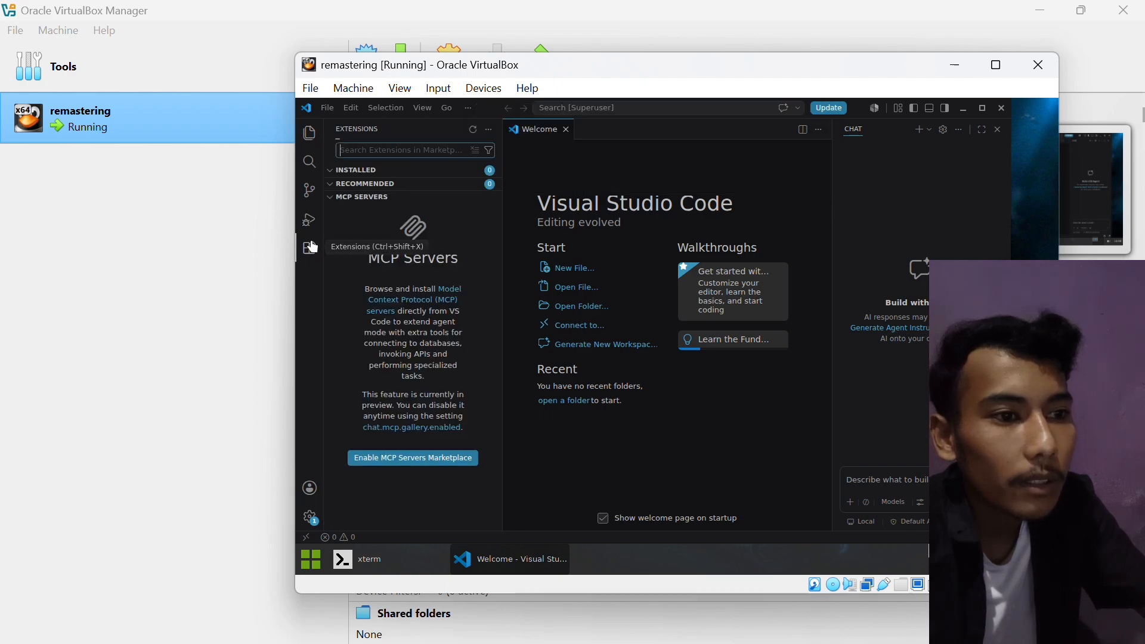
# - Collapse the Installed section of the Extensions view, and look at the Source Control and Explorer views
pyautogui.click(364, 170)
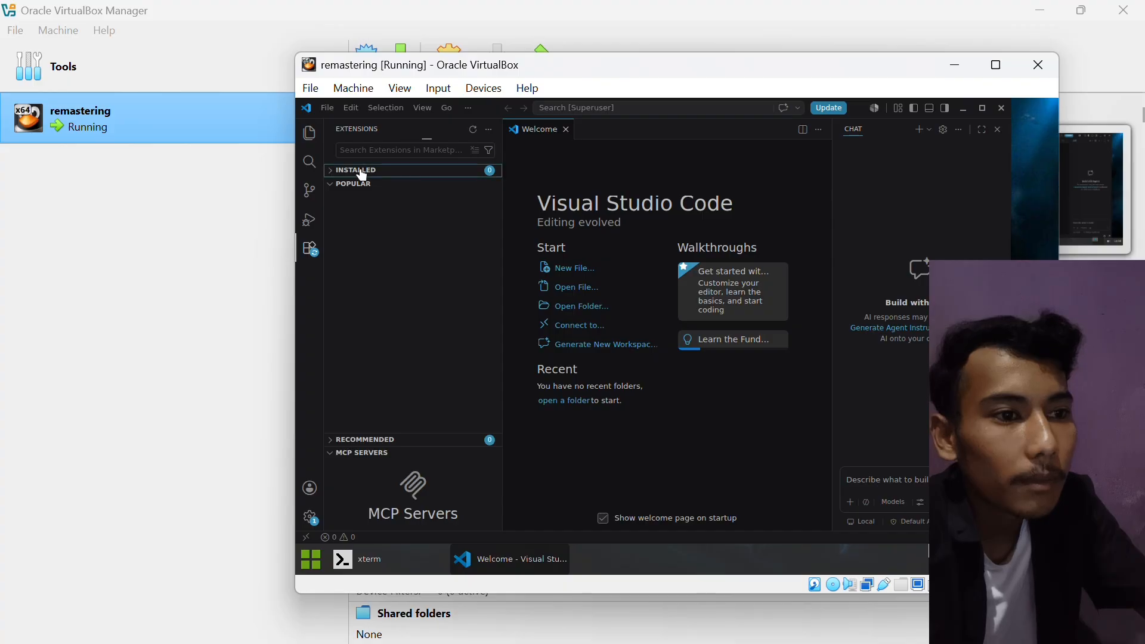
pyautogui.click(310, 189)
pyautogui.click(310, 132)
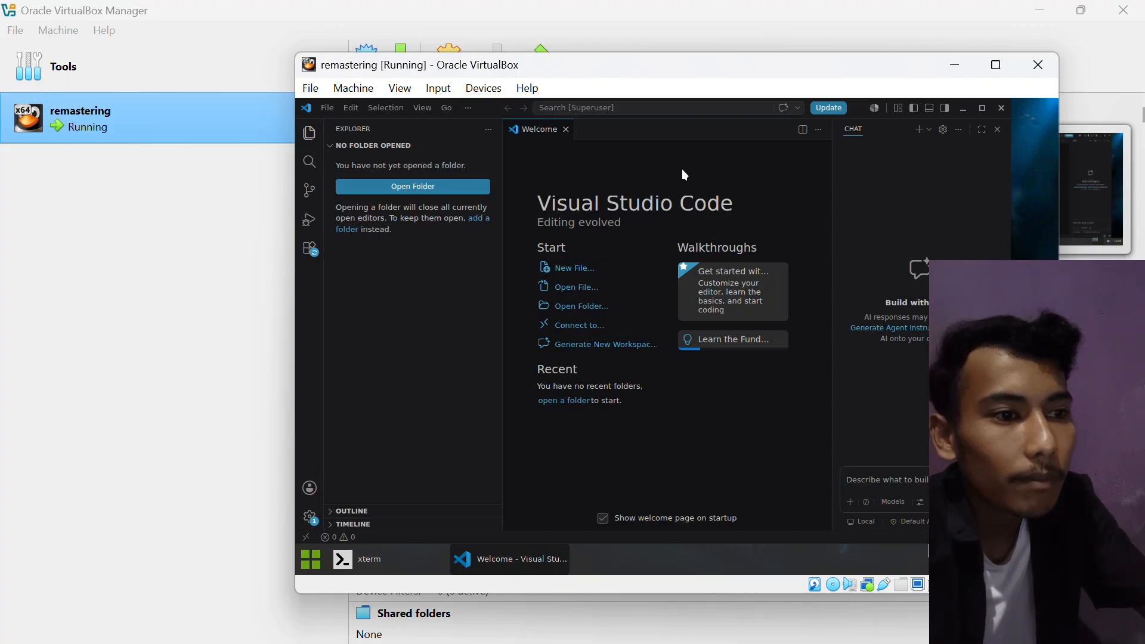
# - Look through the chat options without choosing one, and create a new text file from the Welcome page
pyautogui.click(799, 108)
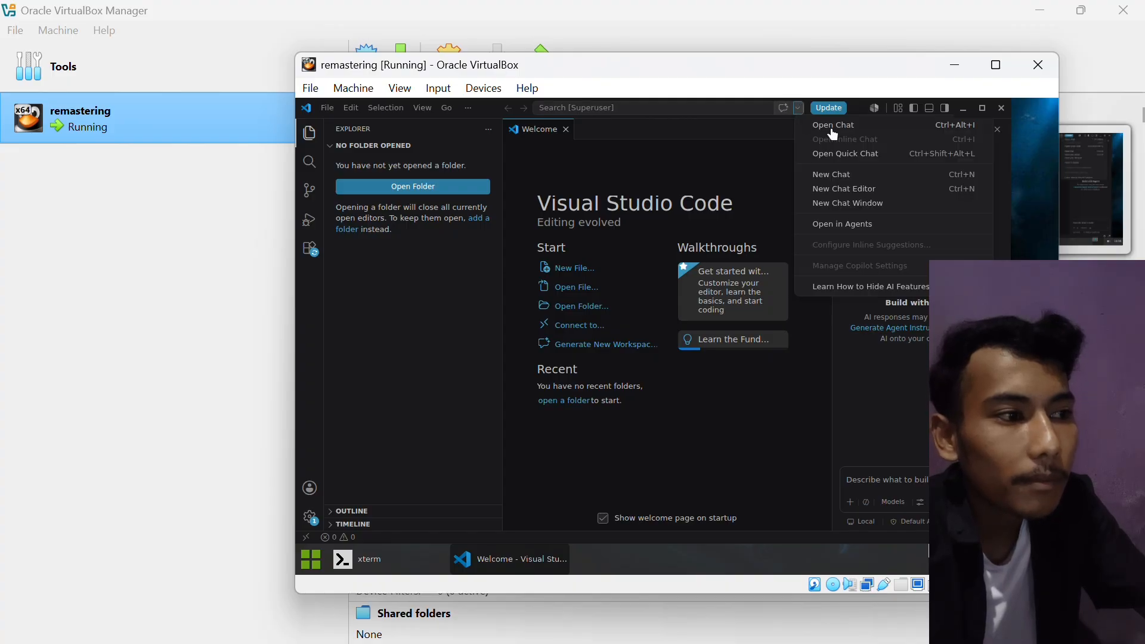
pyautogui.click(912, 126)
pyautogui.click(799, 108)
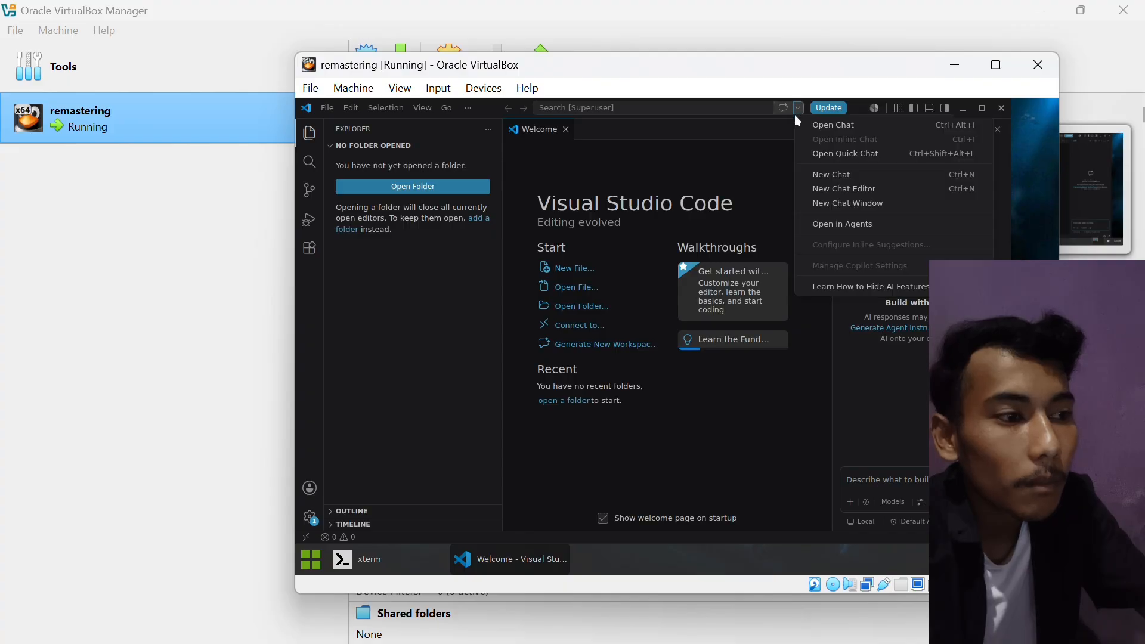
pyautogui.click(817, 127)
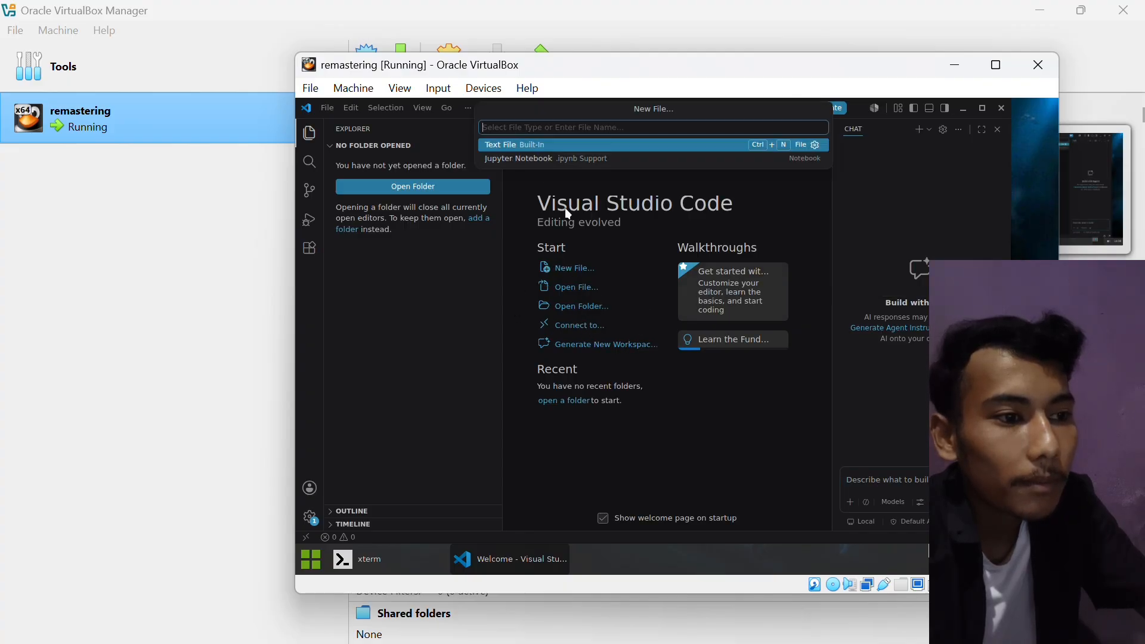
pyautogui.click(533, 146)
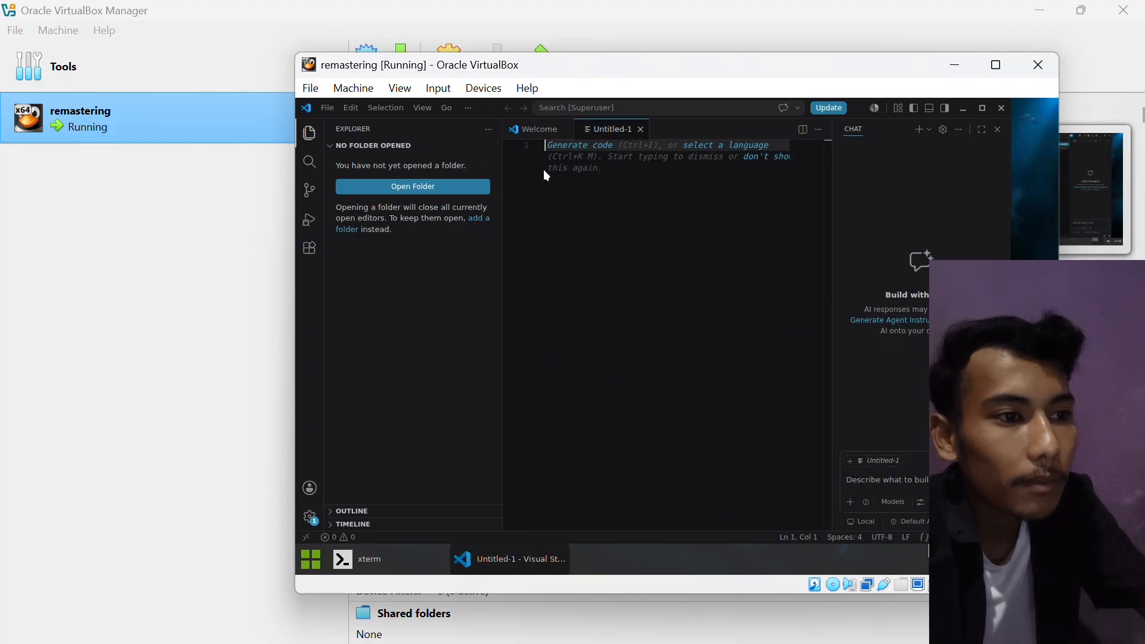
# - With the untitled text file open, check the chat options and the search bar's command list without choosing anything
pyautogui.click(798, 108)
pyautogui.click(594, 140)
pyautogui.click(575, 107)
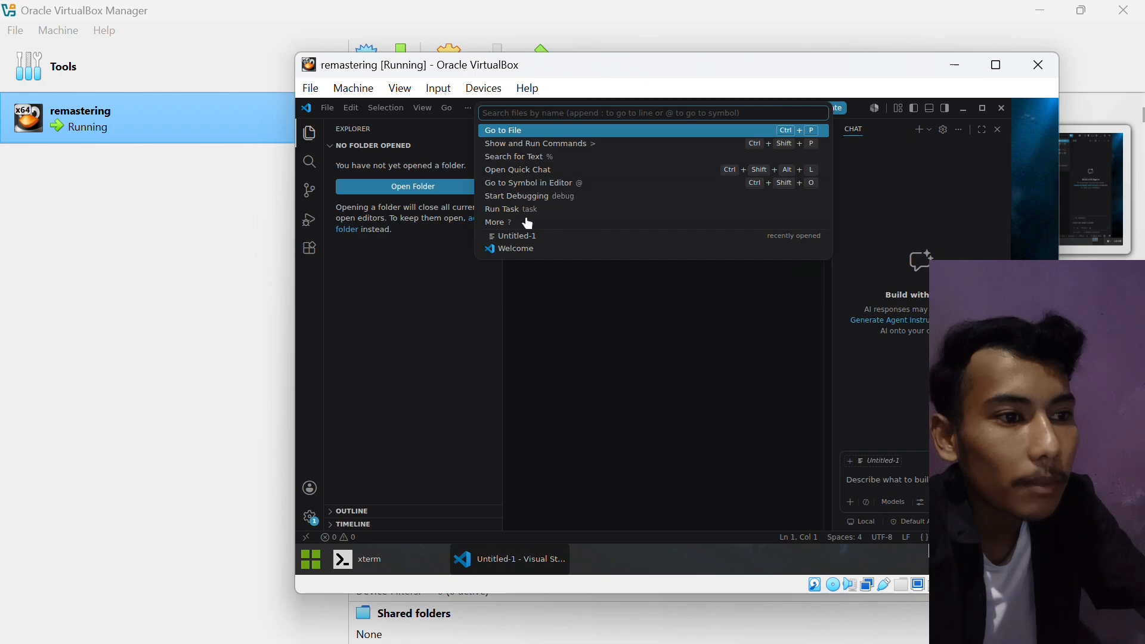
pyautogui.click(411, 241)
pyautogui.click(584, 157)
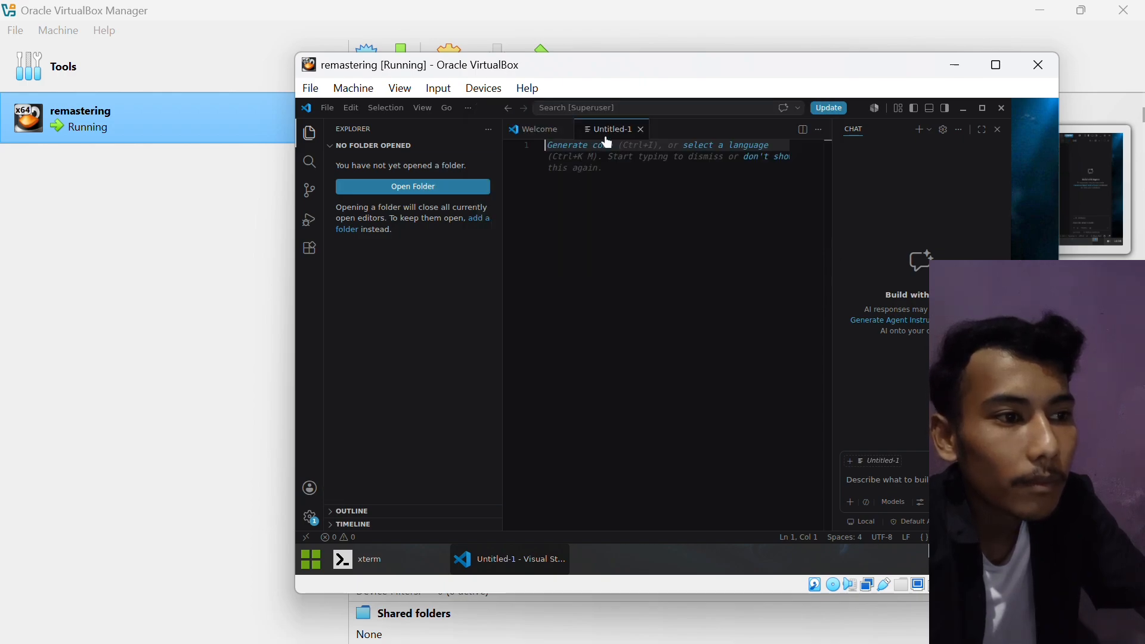
pyautogui.click(798, 108)
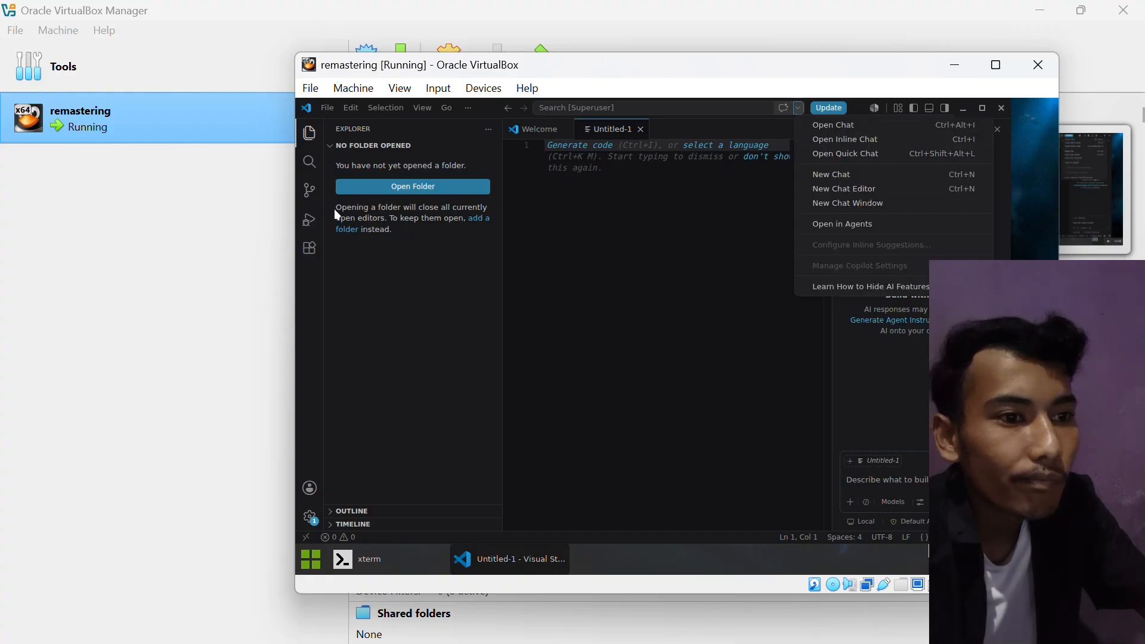
# - Try to run and debug the empty text file, cancelling both the Save As dialog and the 'Plain Text' extension search
pyautogui.click(307, 219)
pyautogui.click(308, 222)
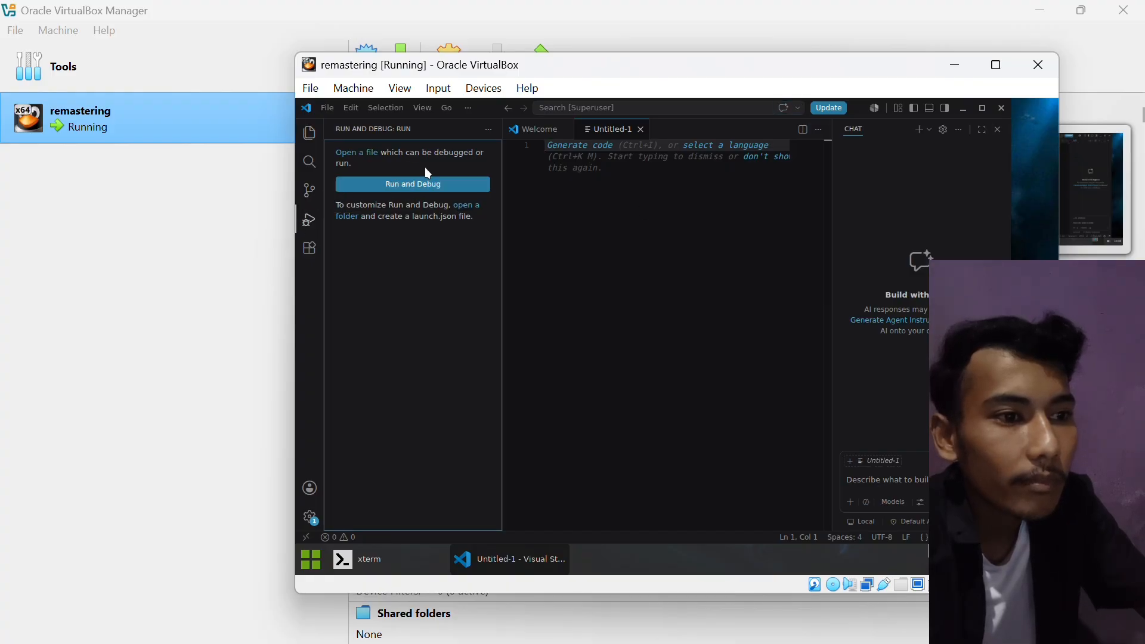
pyautogui.click(433, 184)
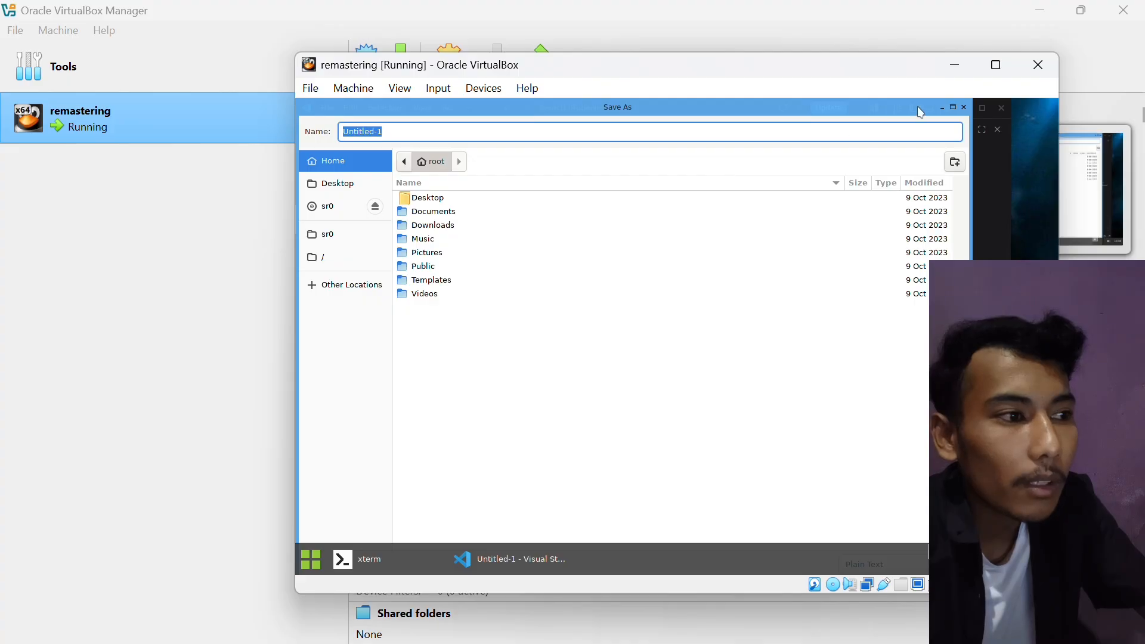
pyautogui.click(964, 107)
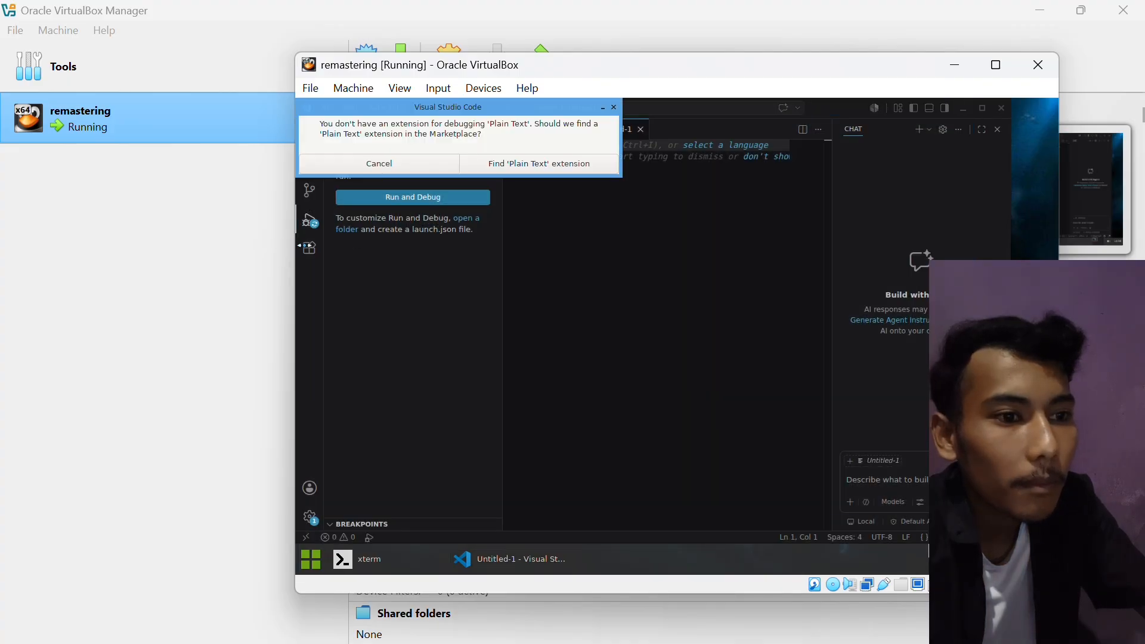
pyautogui.click(393, 164)
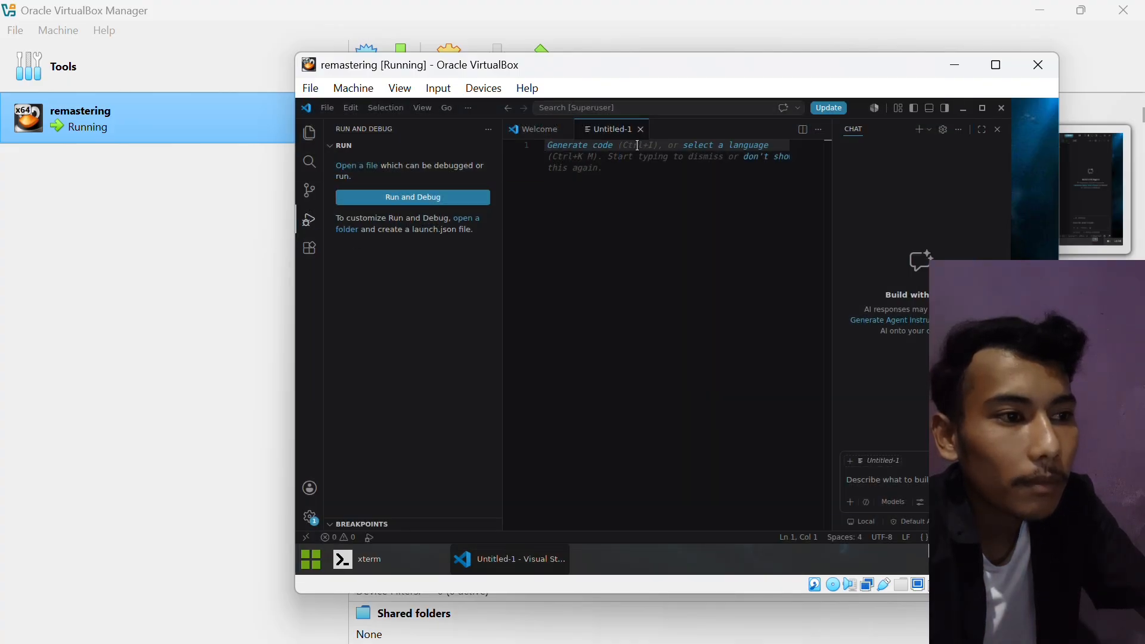
# - View the attachment and model options of the inline code generation prompt in the untitled file, without choosing any
pyautogui.click(573, 146)
pyautogui.rightClick(574, 149)
pyautogui.click(561, 179)
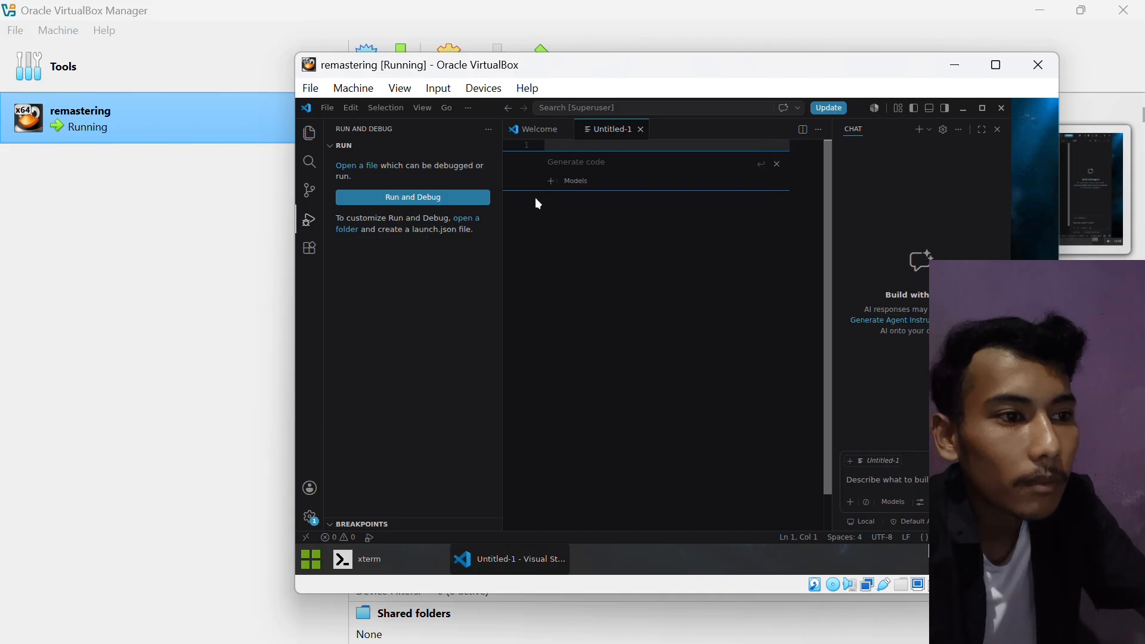
pyautogui.click(550, 180)
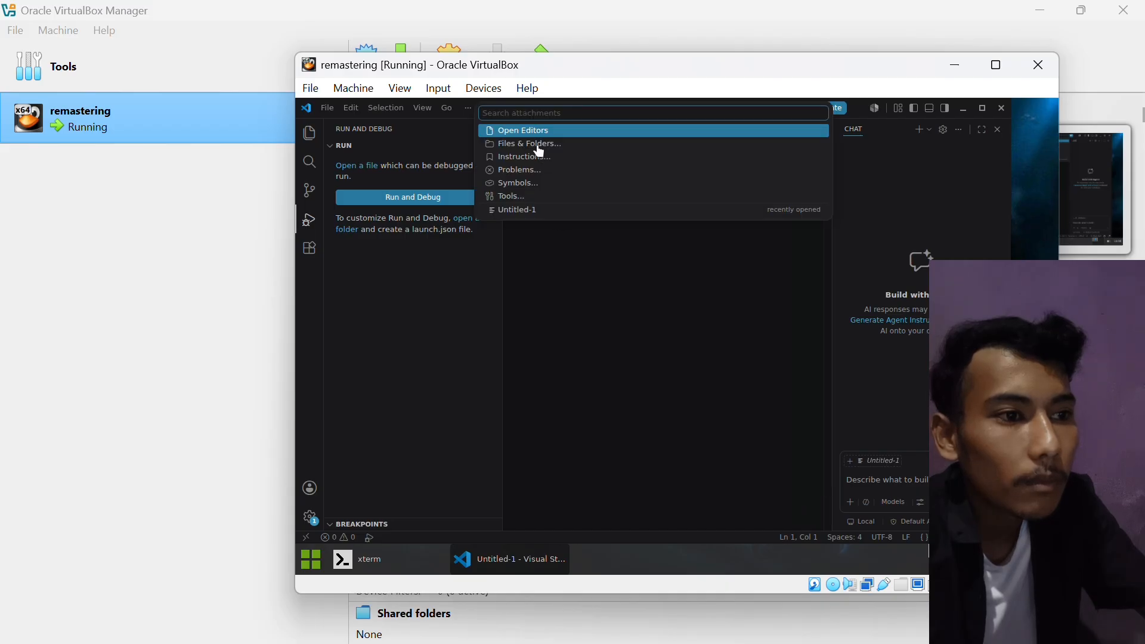
pyautogui.click(567, 305)
pyautogui.click(569, 184)
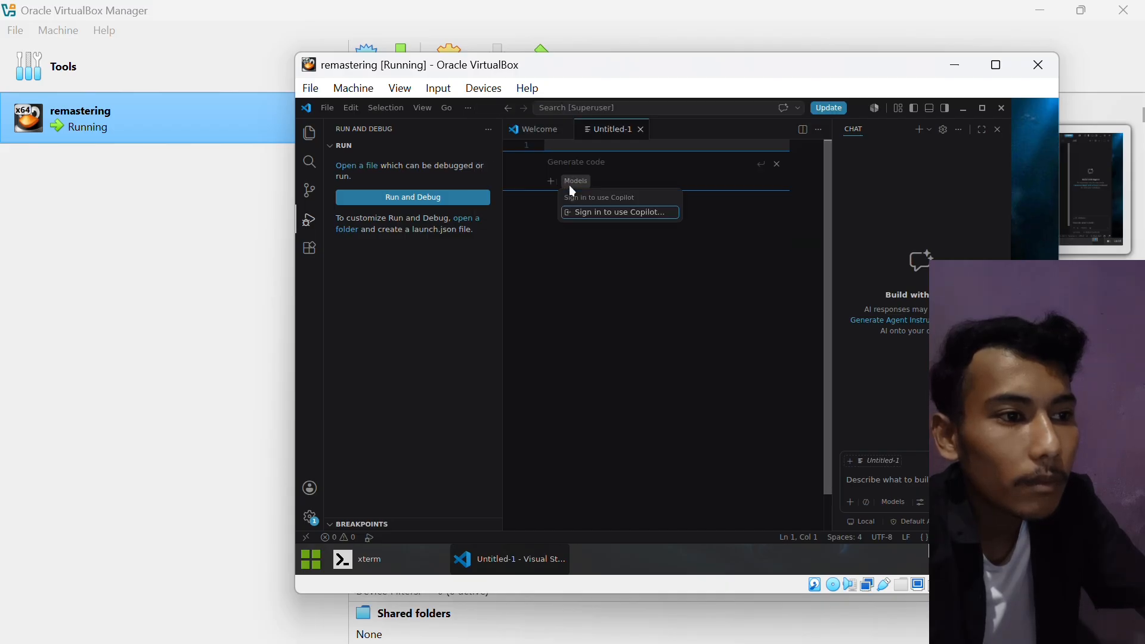
pyautogui.click(556, 255)
# - Close the untitled file and create another new text file from the Welcome page
pyautogui.click(641, 128)
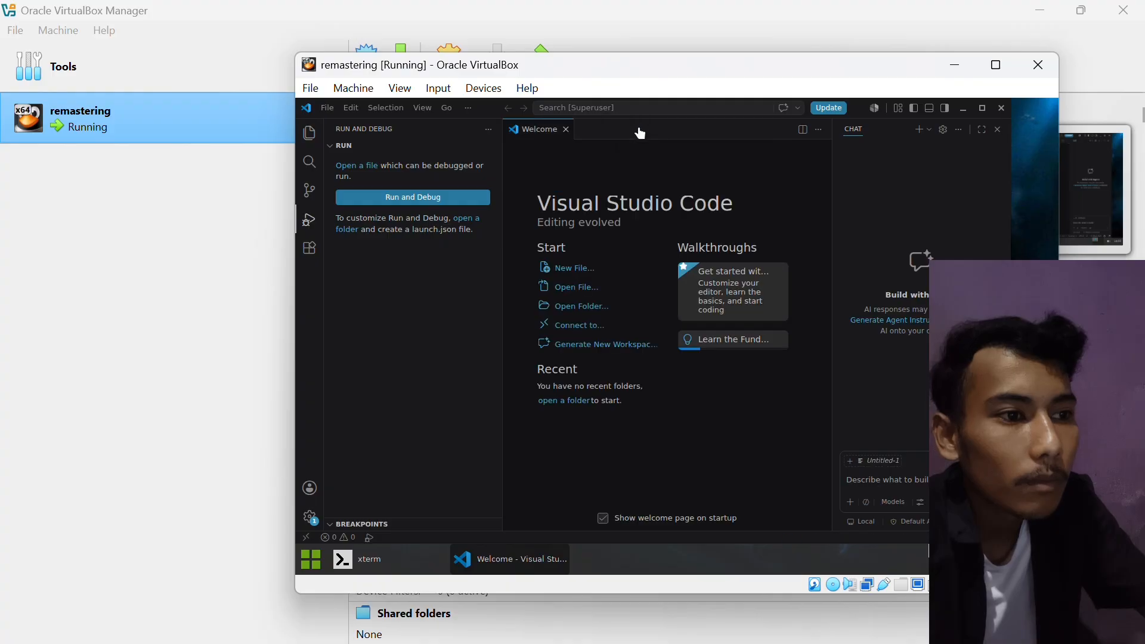
pyautogui.click(561, 270)
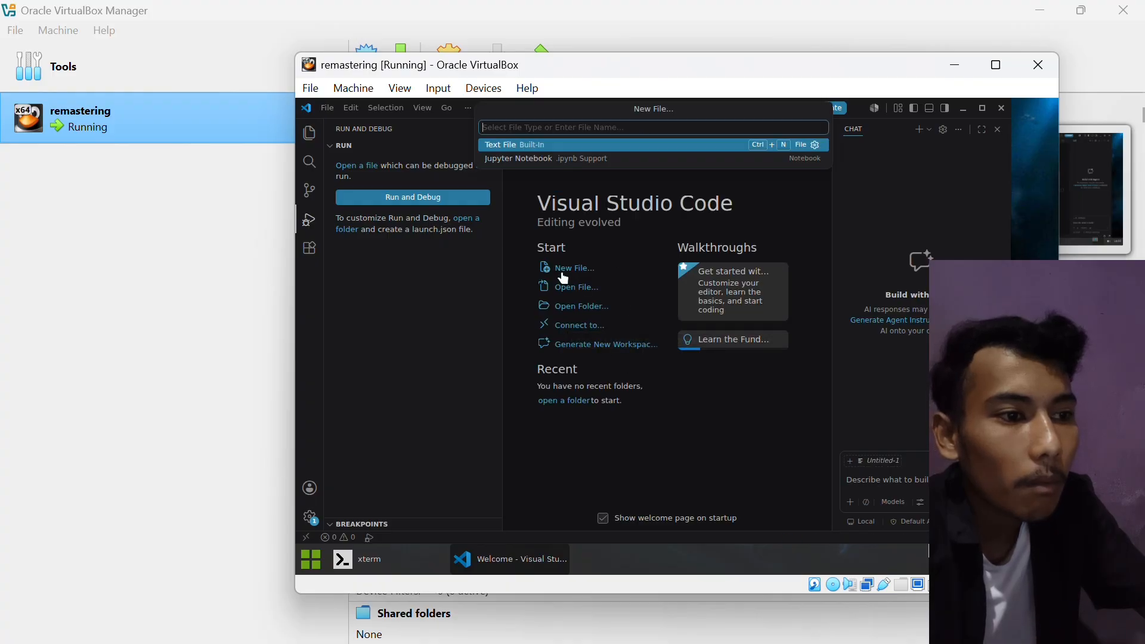
pyautogui.click(552, 144)
# - View the Go to File list without choosing a file, and show the Search view
pyautogui.click(594, 108)
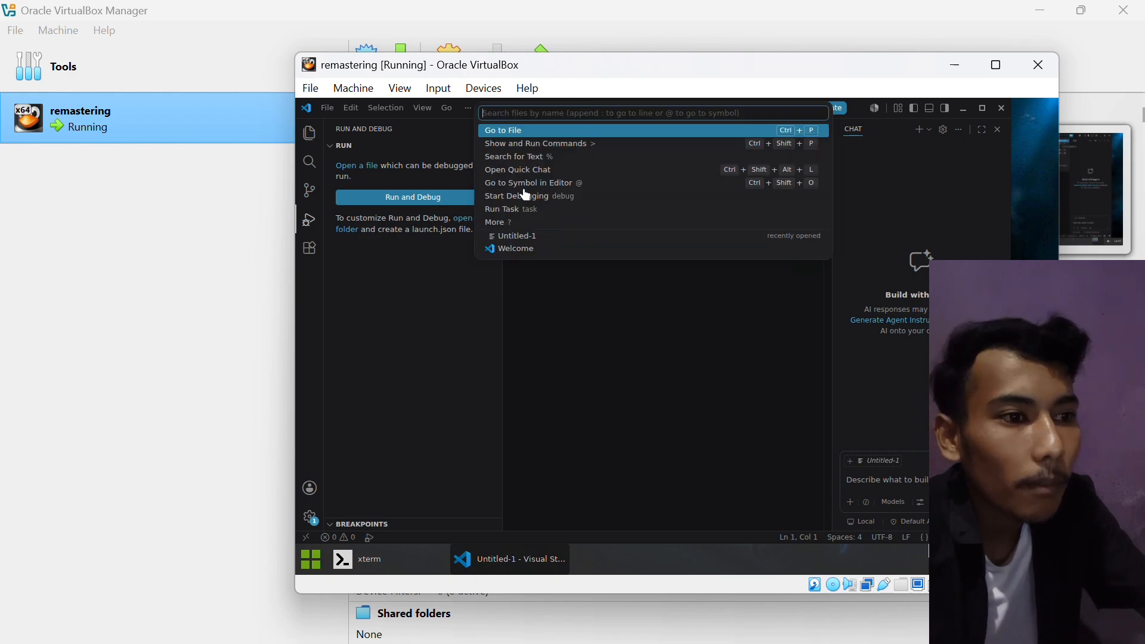
pyautogui.click(532, 136)
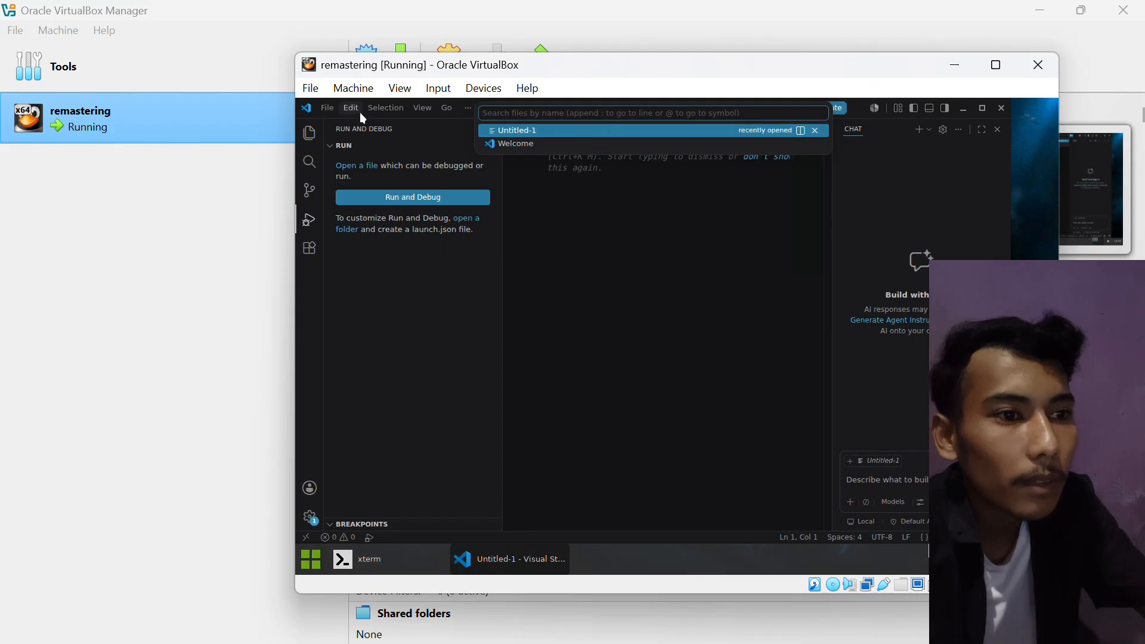
pyautogui.click(307, 129)
pyautogui.click(314, 159)
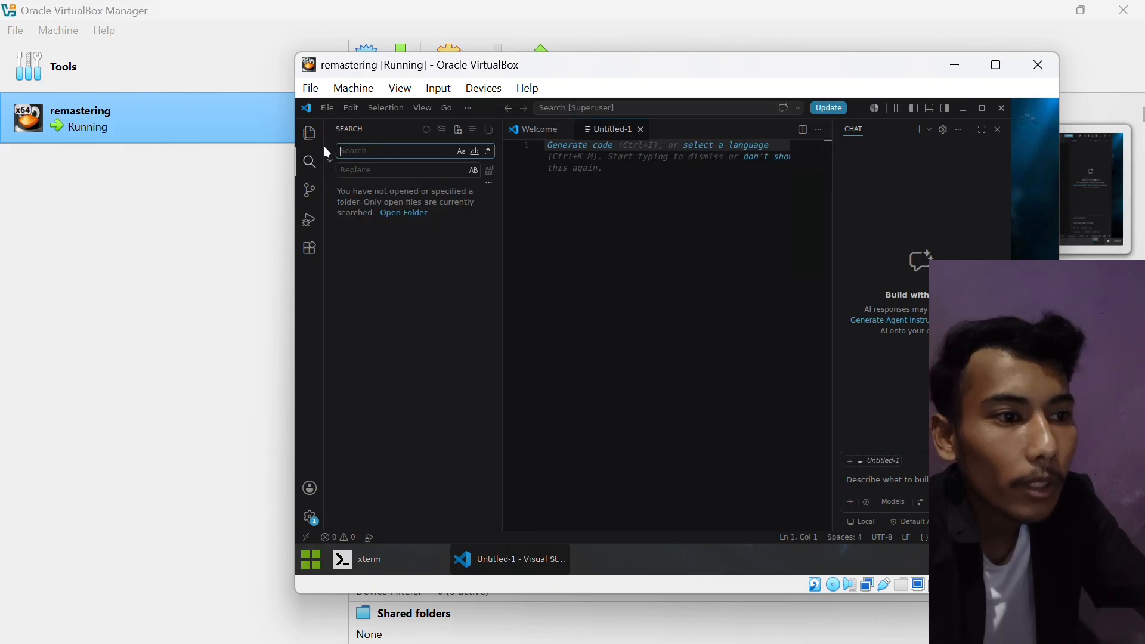
# - Enter "!" in the untitled text file as a trial and delete it again
pyautogui.click(324, 145)
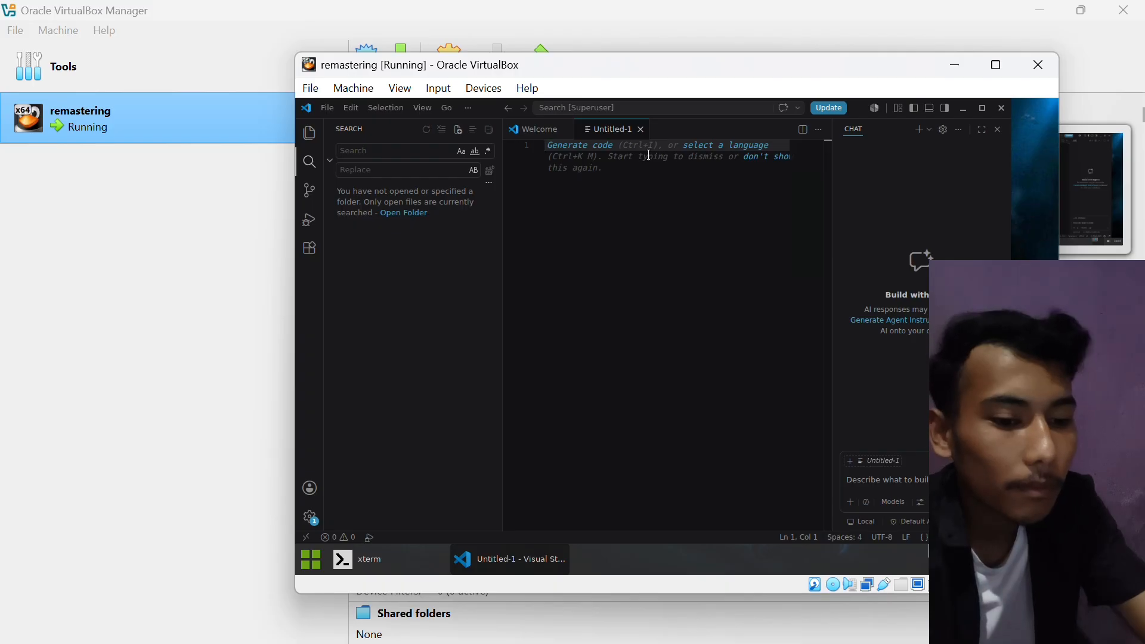
pyautogui.write('!')
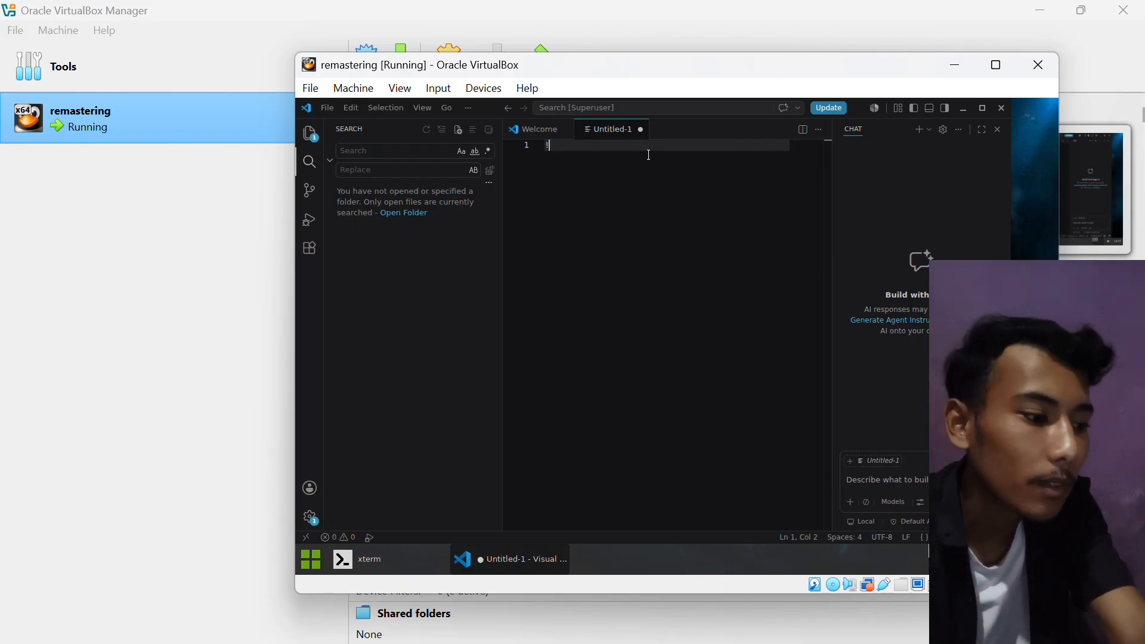
pyautogui.press('BackSpace')
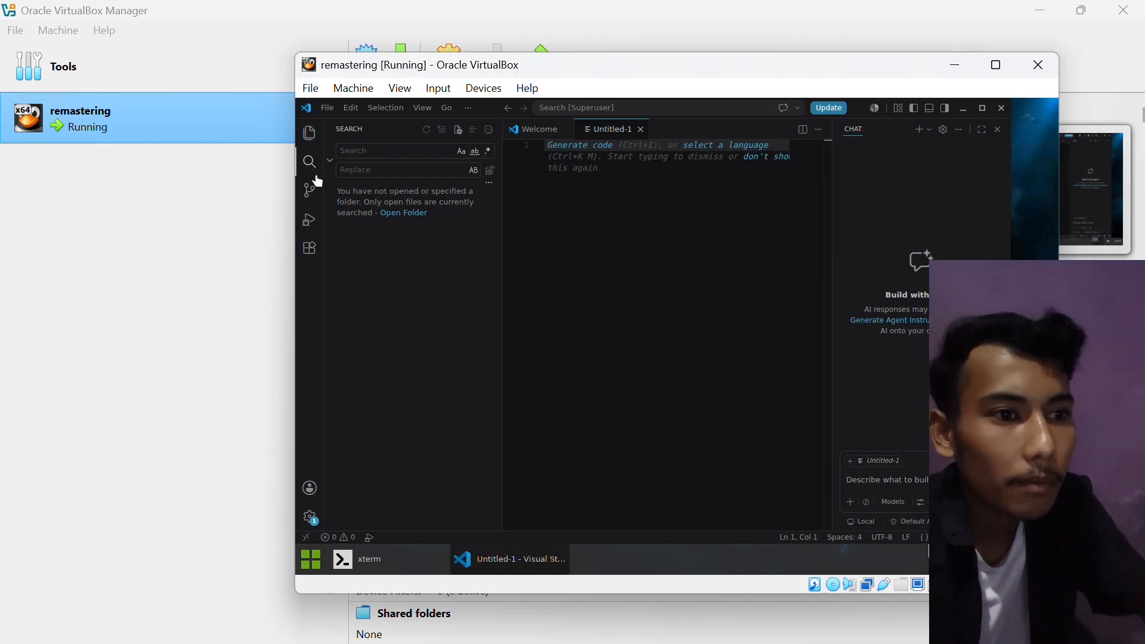
# - Look through the Source Control, Run and Debug, and Extensions views, and view the inline code generation prompt before closing it
pyautogui.click(309, 191)
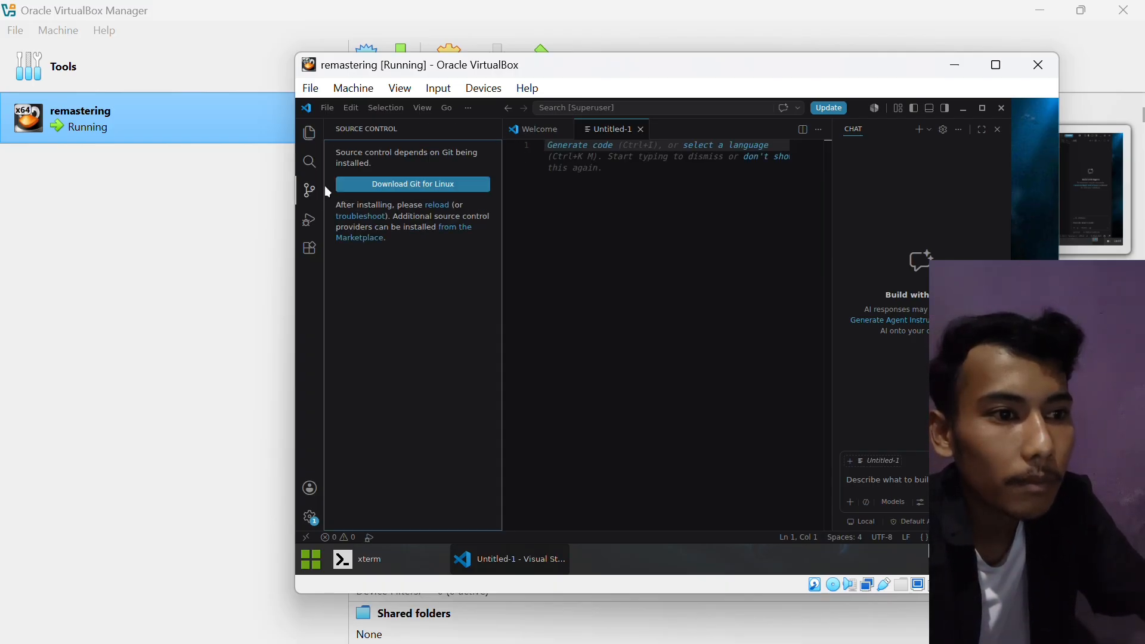
pyautogui.click(304, 220)
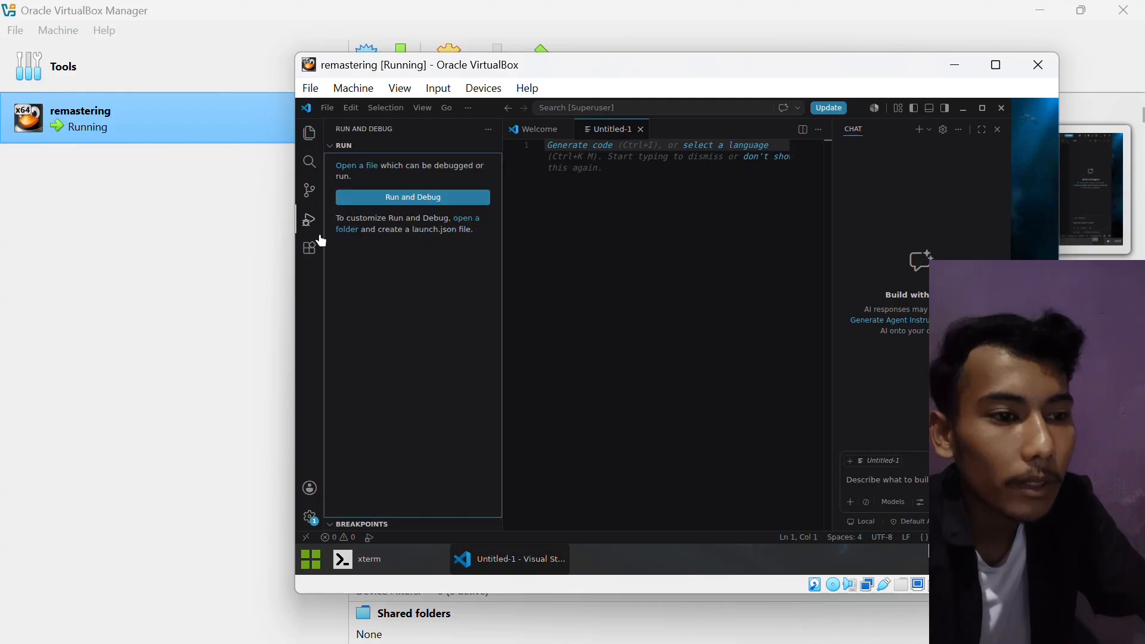
pyautogui.click(310, 248)
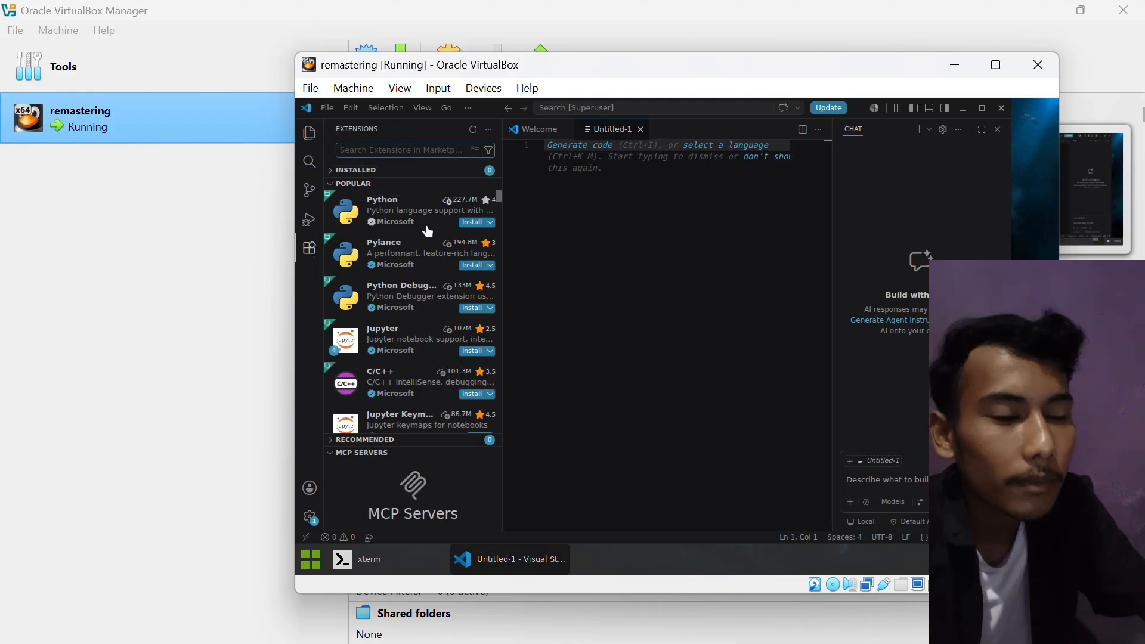
pyautogui.moveTo(434, 342)
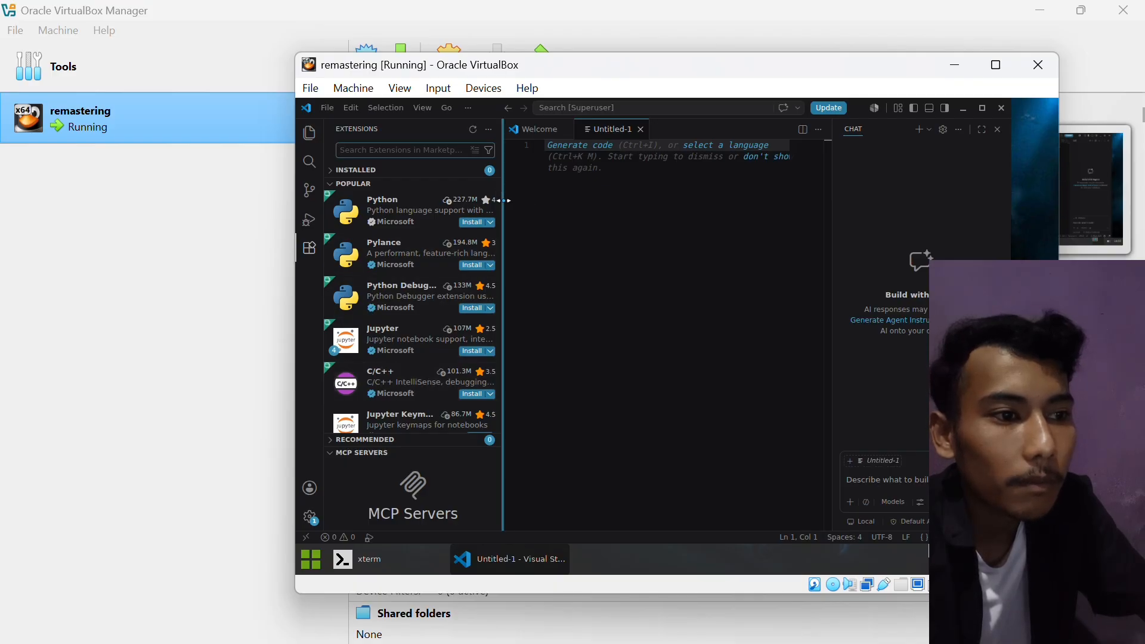
pyautogui.moveTo(497, 208)
pyautogui.mouseDown()
pyautogui.moveTo(500, 218)
pyautogui.moveTo(498, 195)
pyautogui.mouseUp()
pyautogui.click(667, 253)
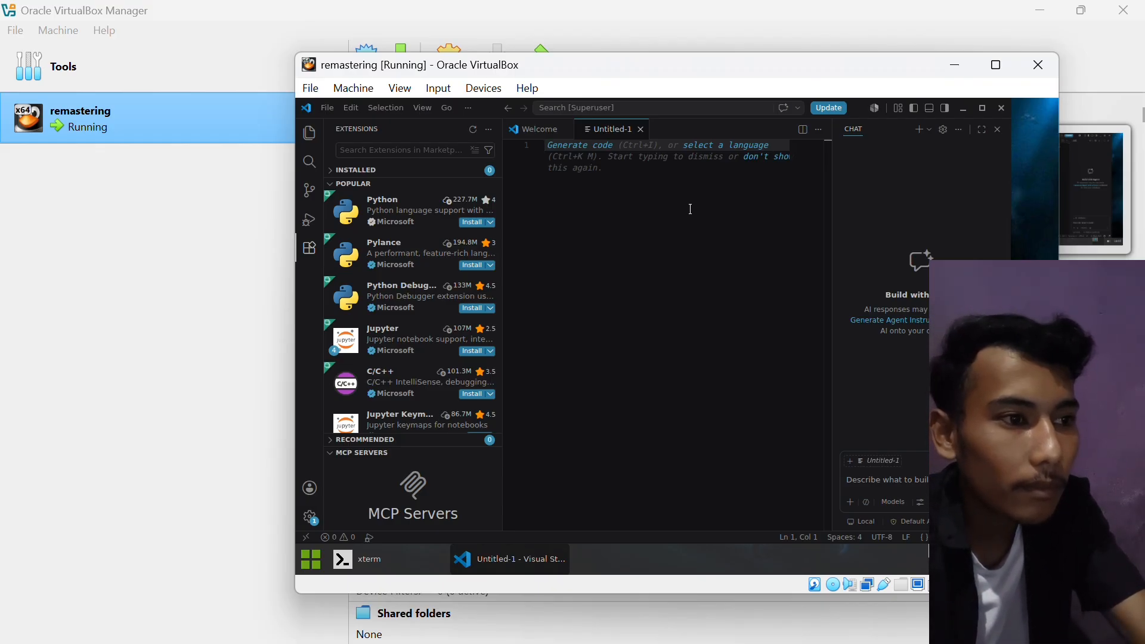
pyautogui.click(583, 146)
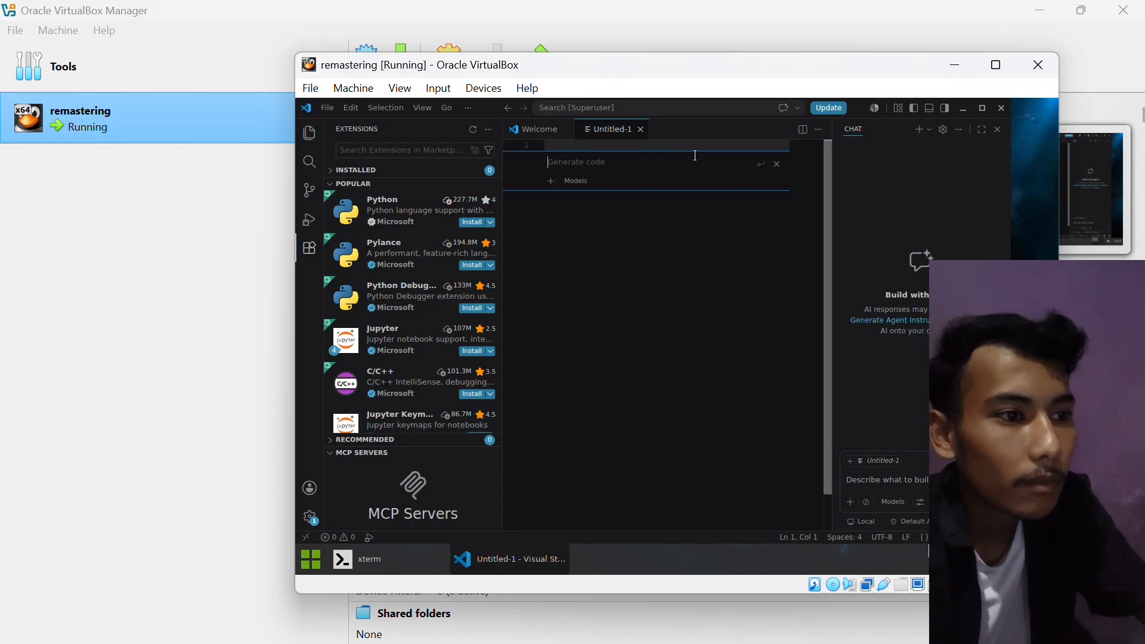
pyautogui.click(777, 163)
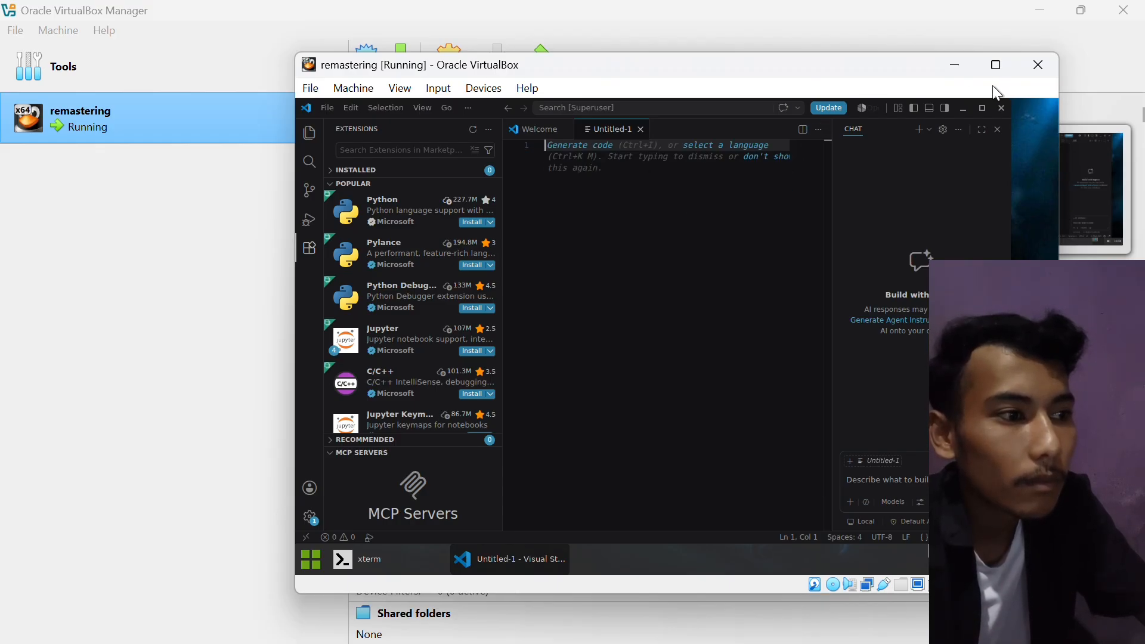
# - Close Visual Studio Code and the xterm window, and show the Slax application launcher
pyautogui.click(1002, 109)
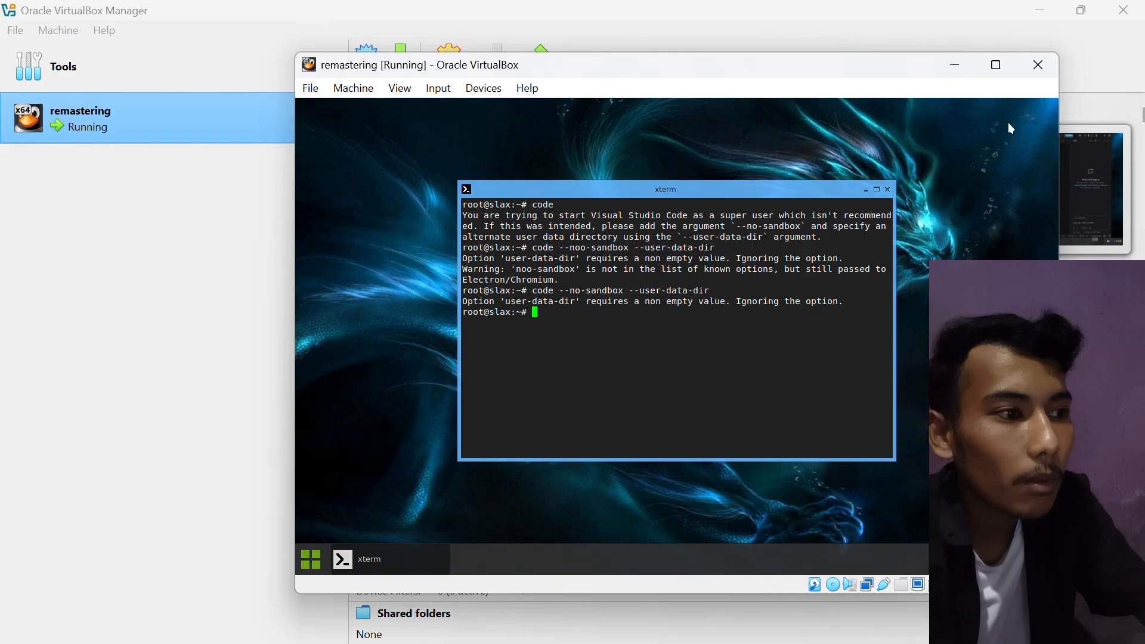
pyautogui.click(889, 192)
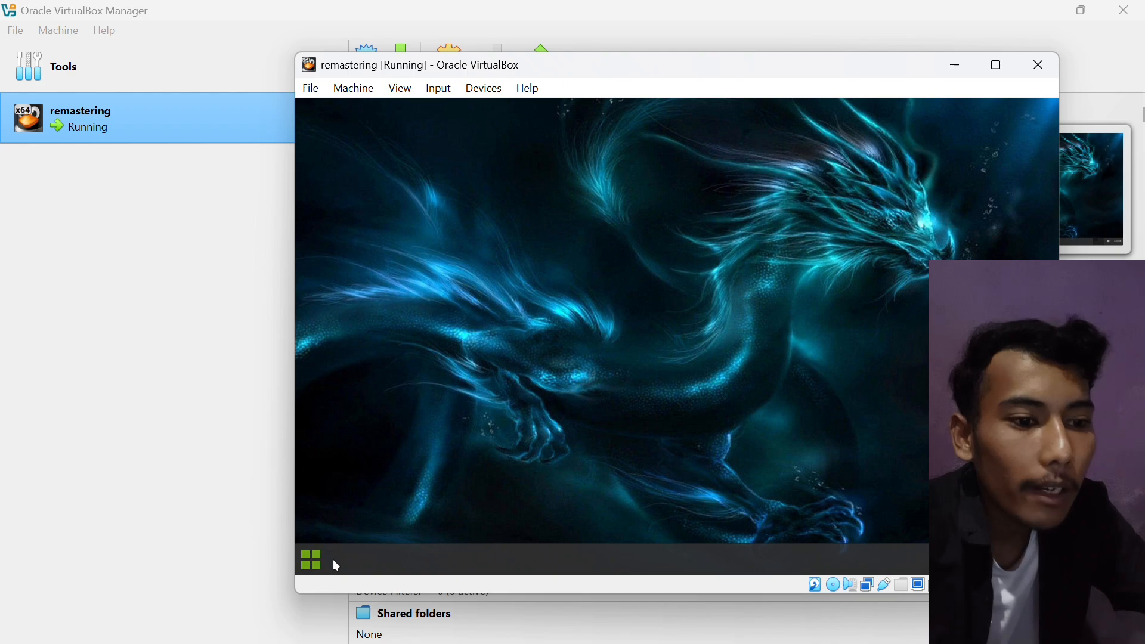
pyautogui.click(310, 562)
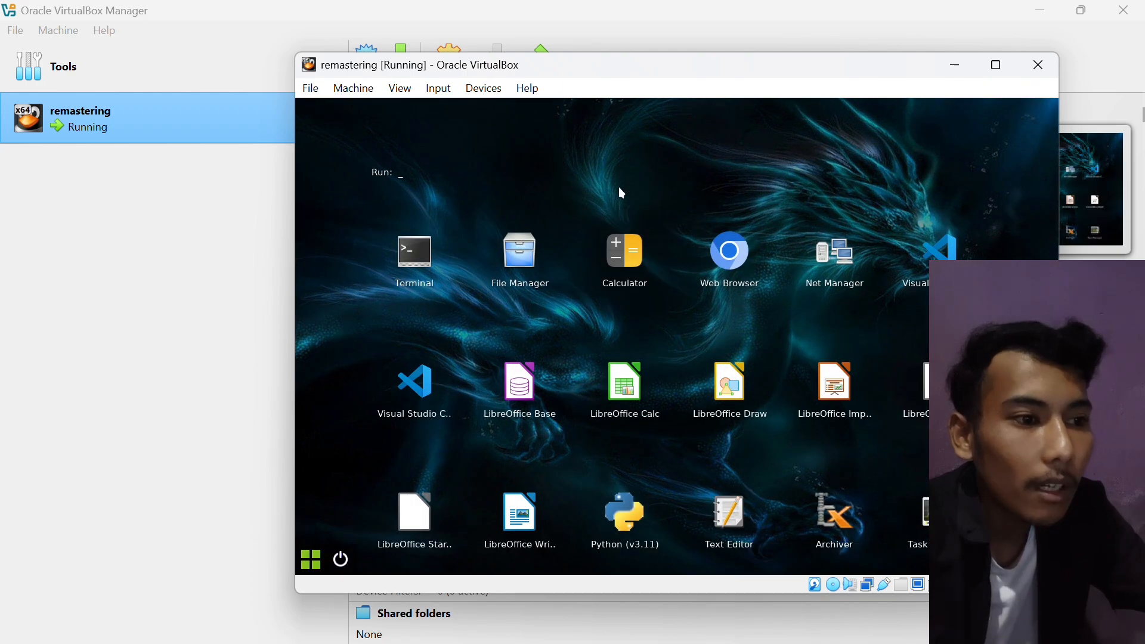